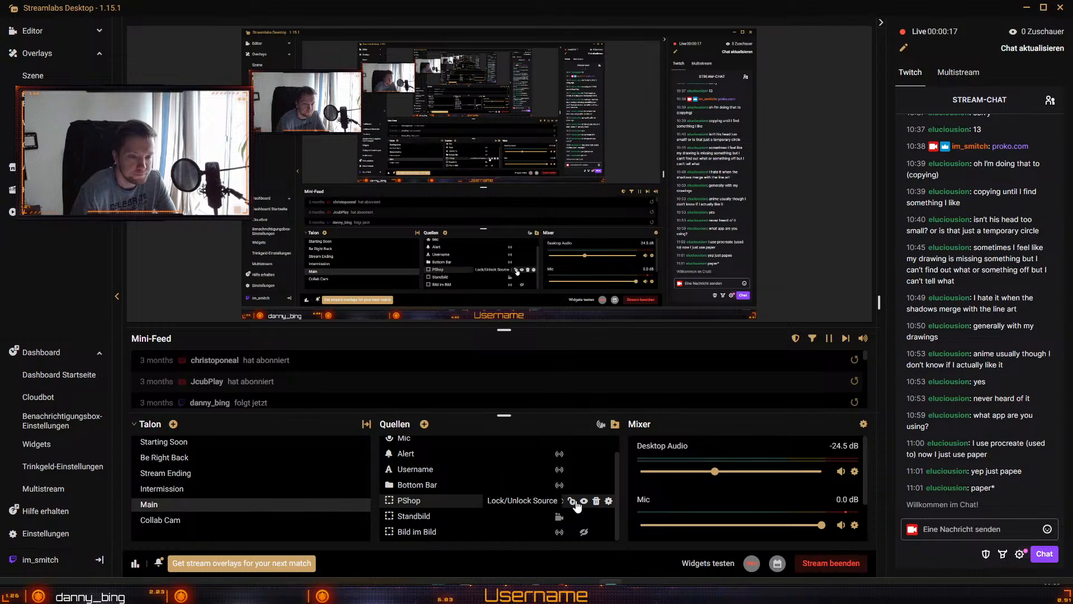
Step: Set the PShop screen-capture source to record Screen 2
left_click(606, 503)
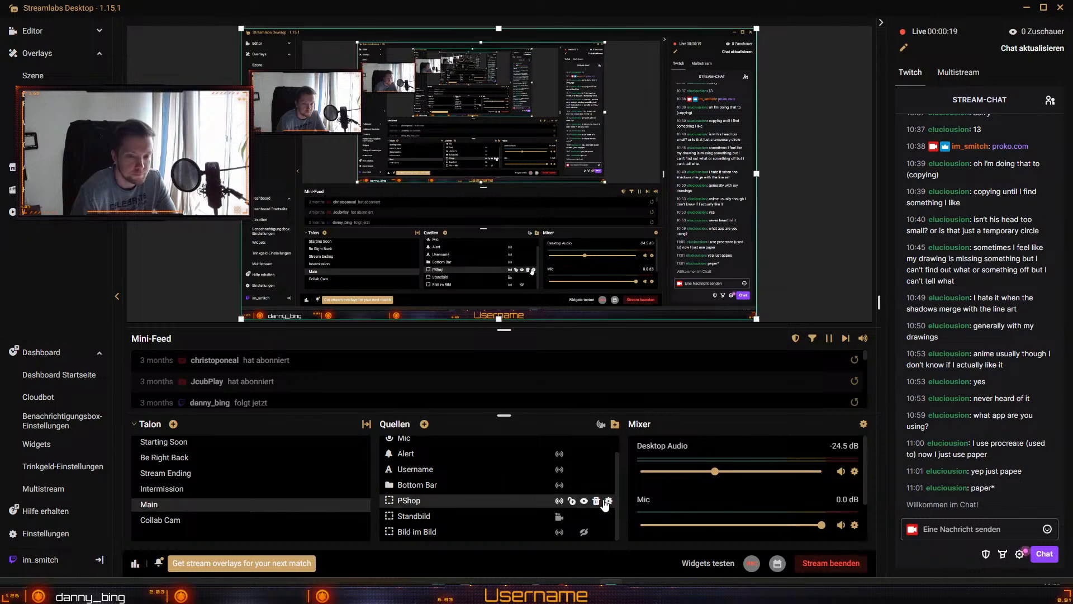
left_click(608, 501)
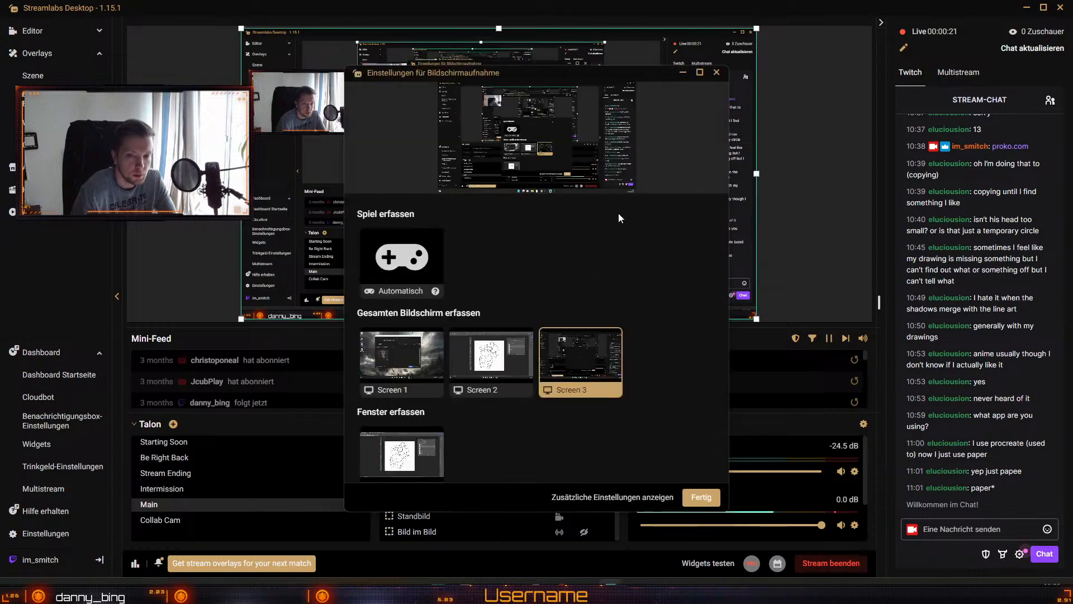
left_click(481, 362)
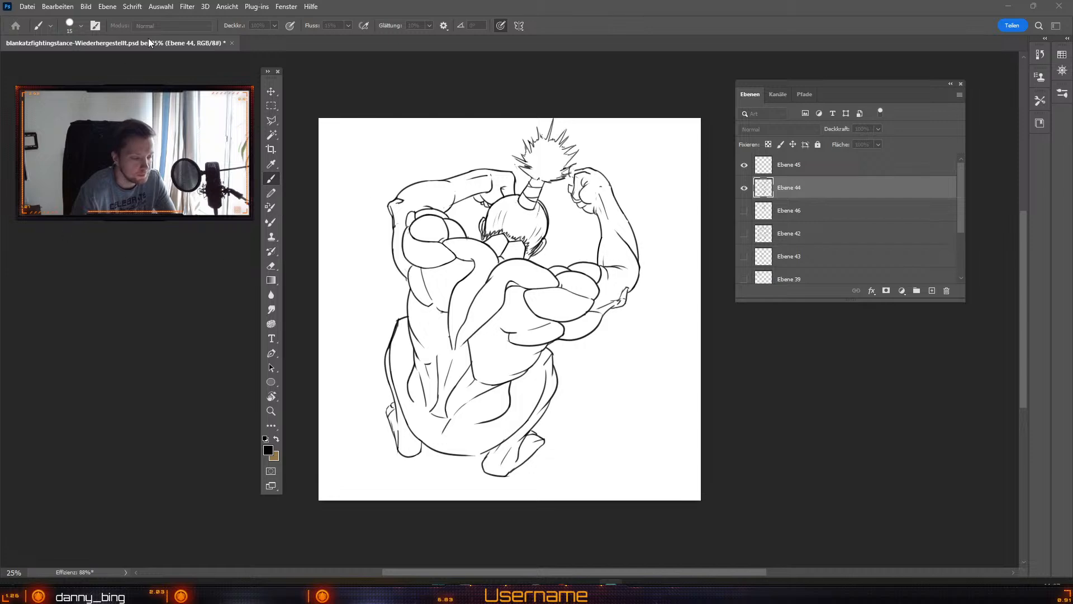
Step: Switch to Photoshop, open a second window for blankatzfightingstance-Wiederhergestellt.psd, and move it off to another monitor
left_click(287, 7)
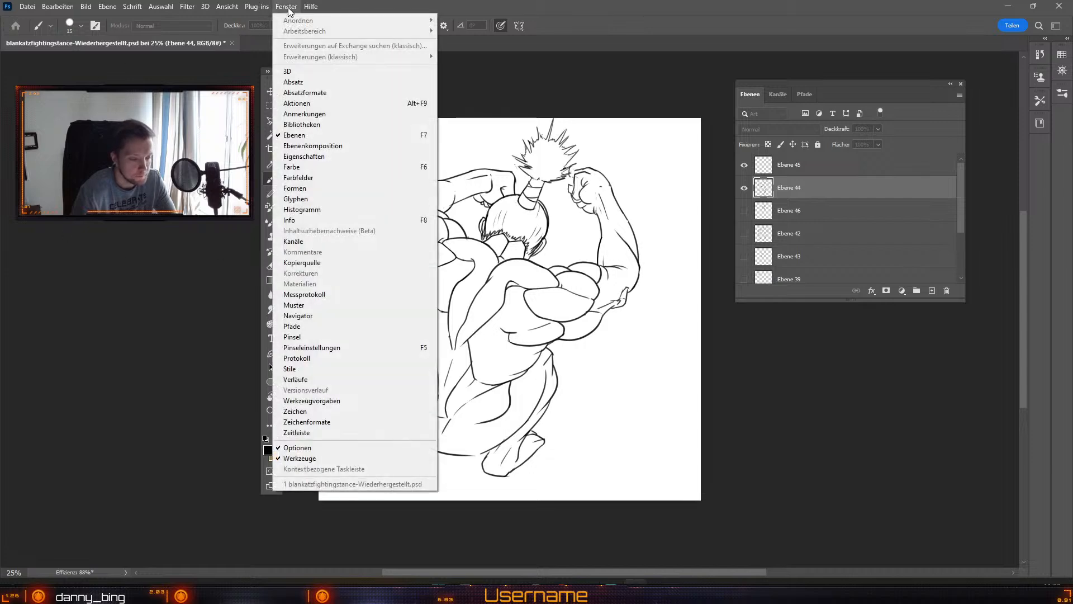
left_click(610, 73)
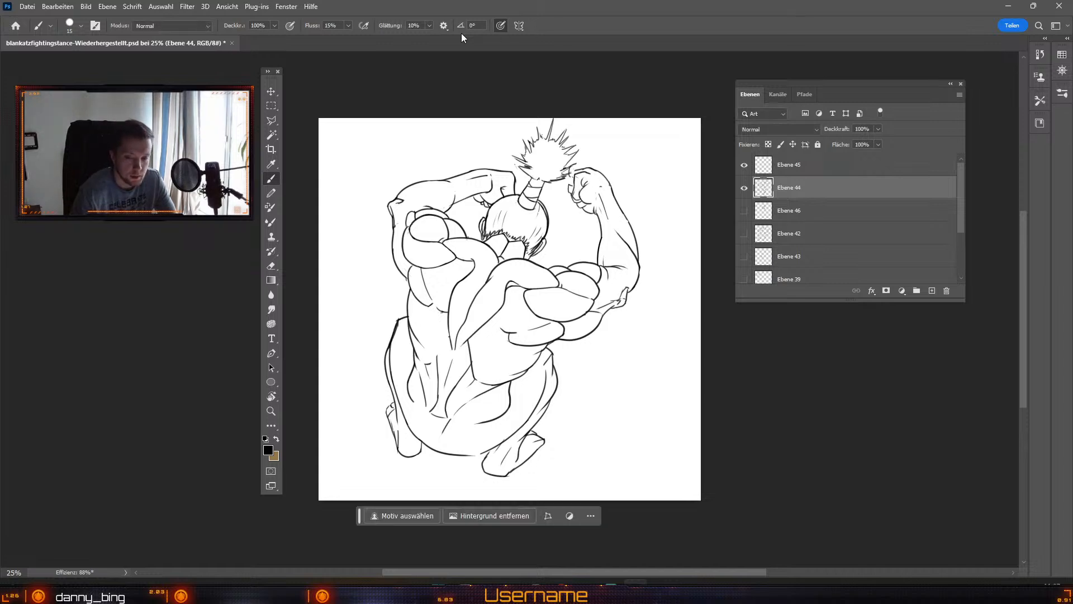
left_click(288, 7)
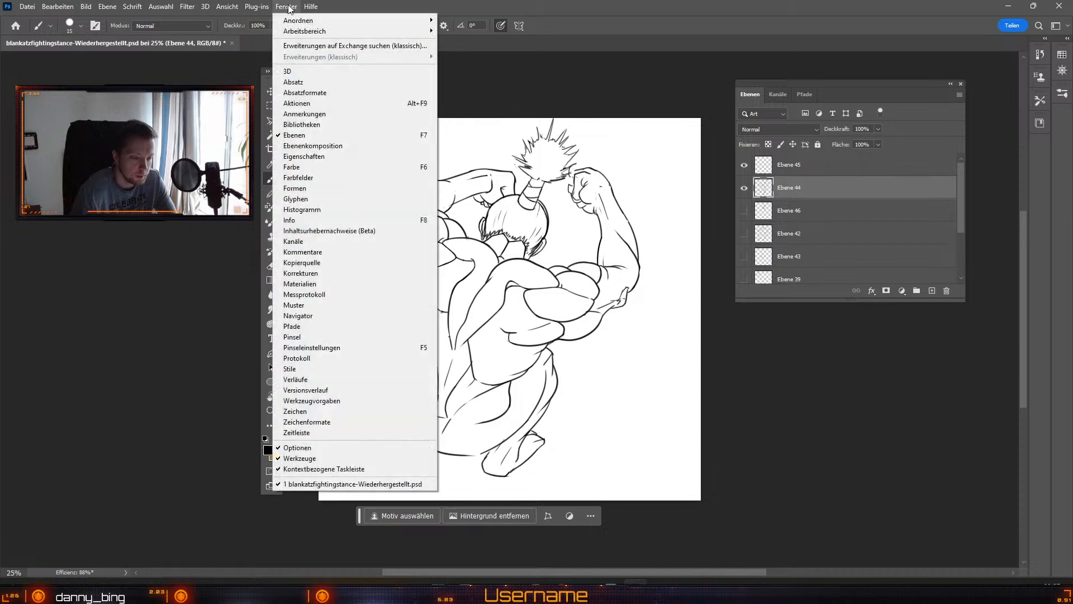
mouse_move(305, 20)
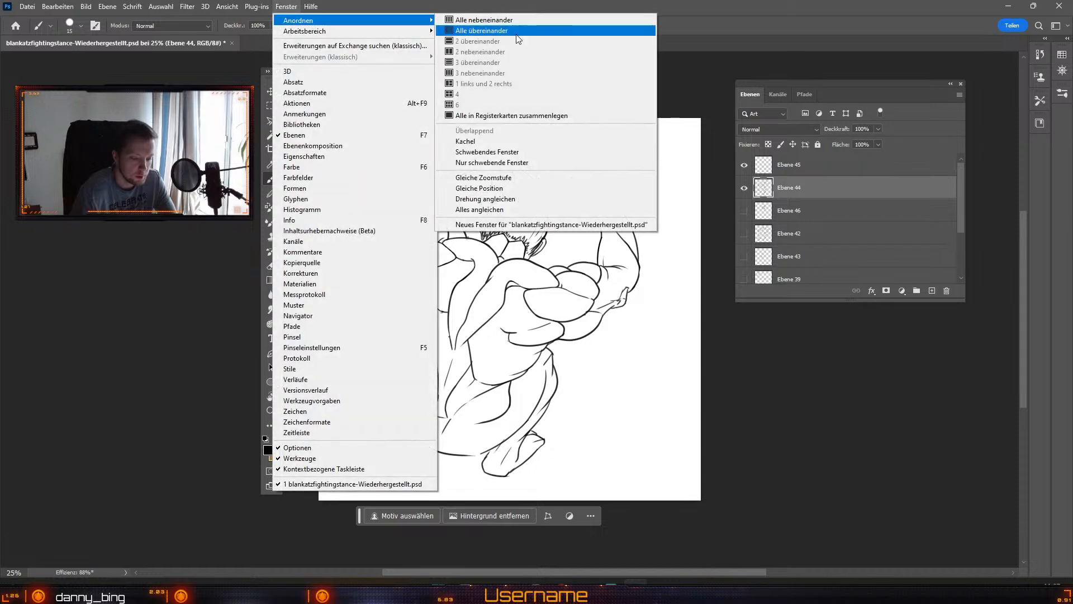
left_click(503, 225)
left_click_drag(277, 42, 1072, 62)
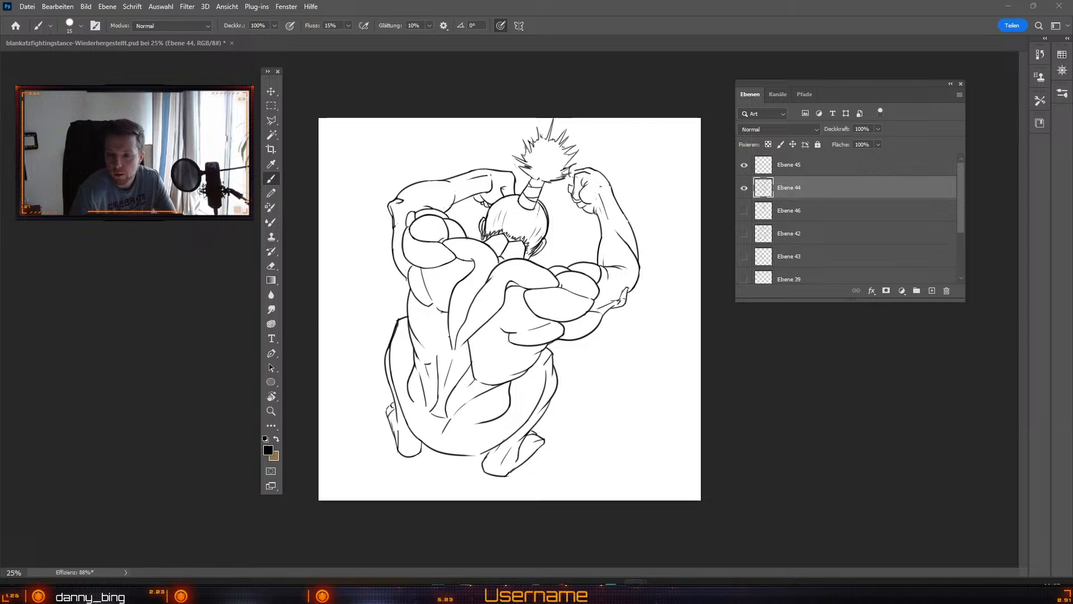
Step: Save the drawing as Katzuilefightingstance4 in Photoshop format in the Streetfighter Katz folder, replacing the existing file
left_click(28, 7)
left_click(49, 62)
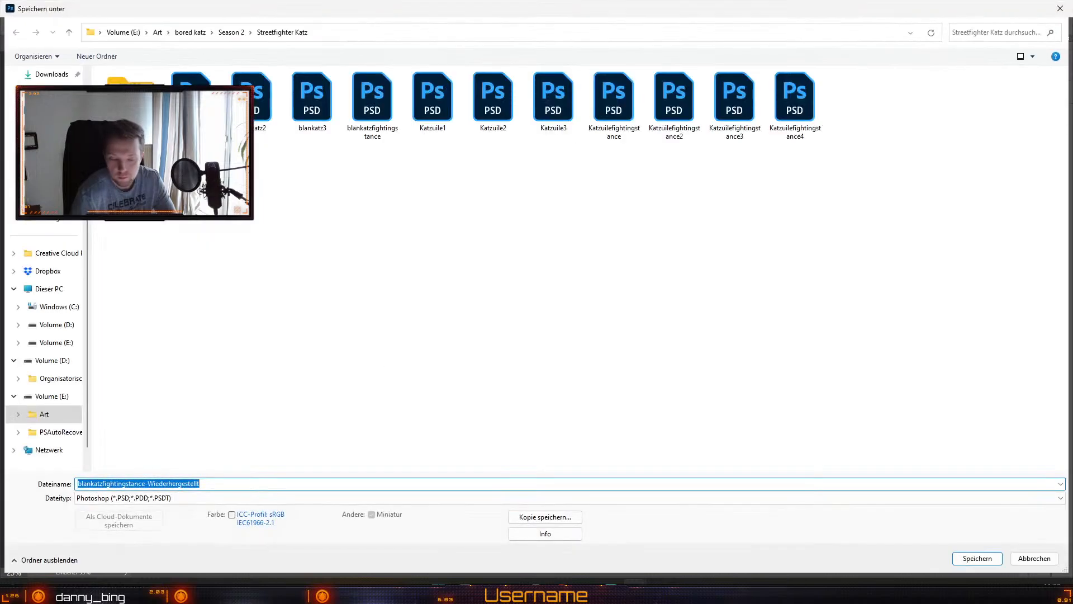
left_click(795, 103)
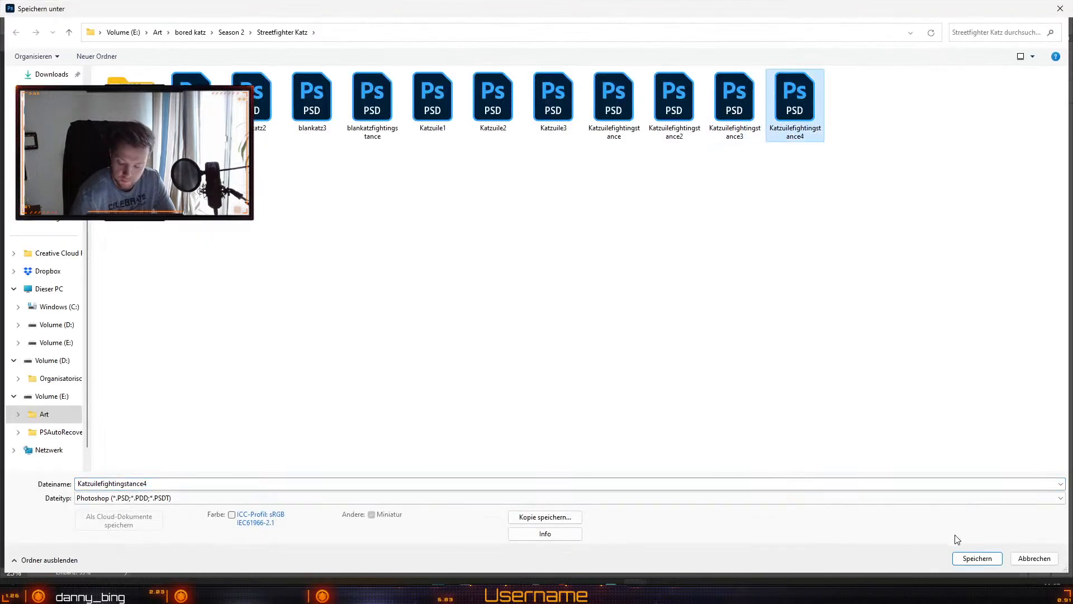
left_click(969, 557)
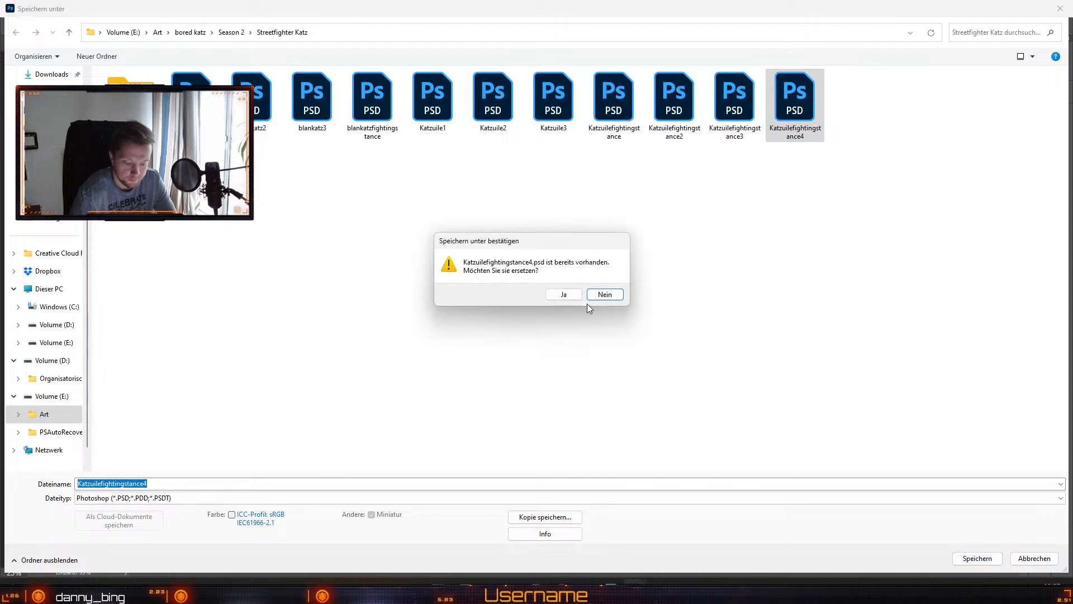
left_click(564, 293)
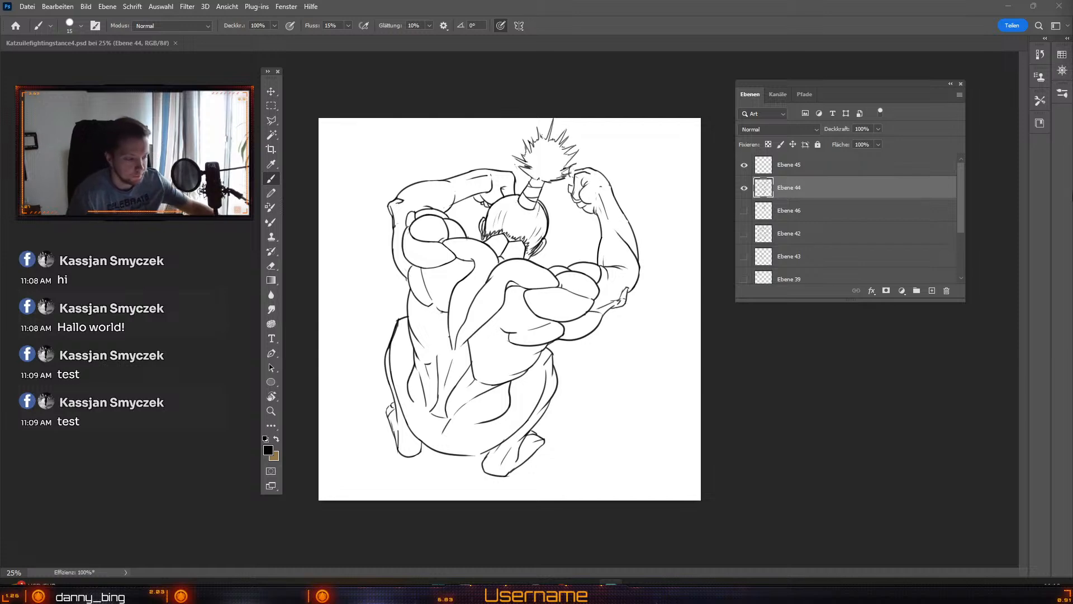
Step: Open the reference image blankatz3.jpg from the Streetfighter Katz folder
left_click(26, 7)
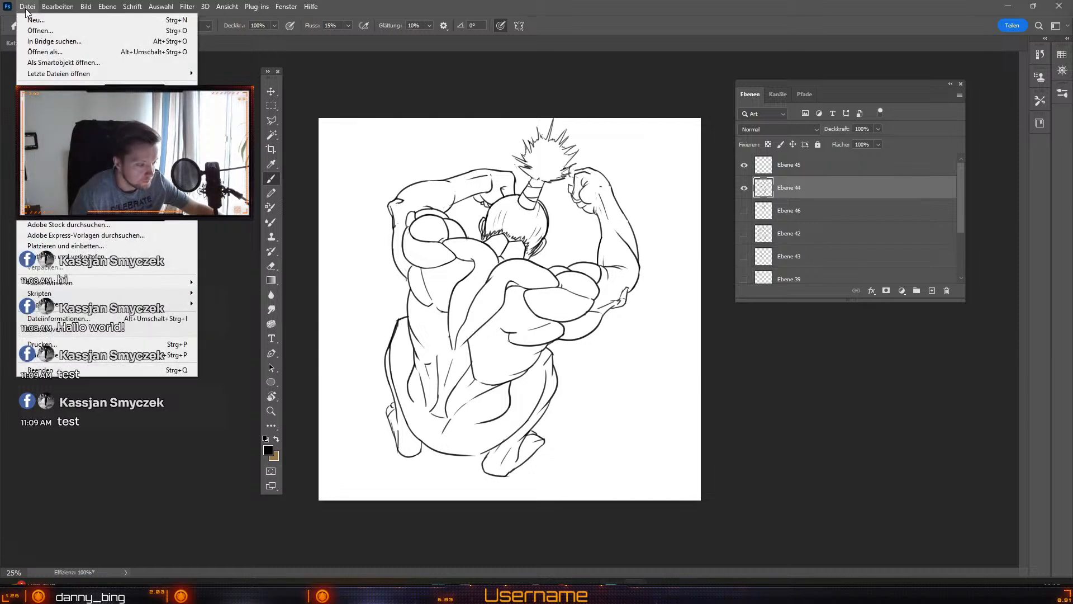
left_click(32, 34)
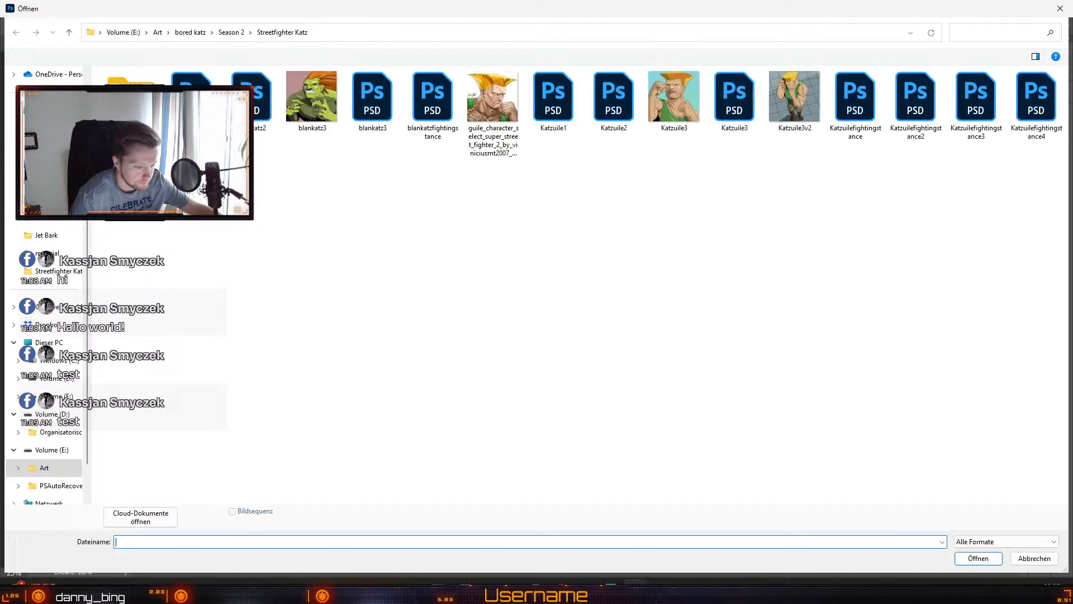
key("Escape")
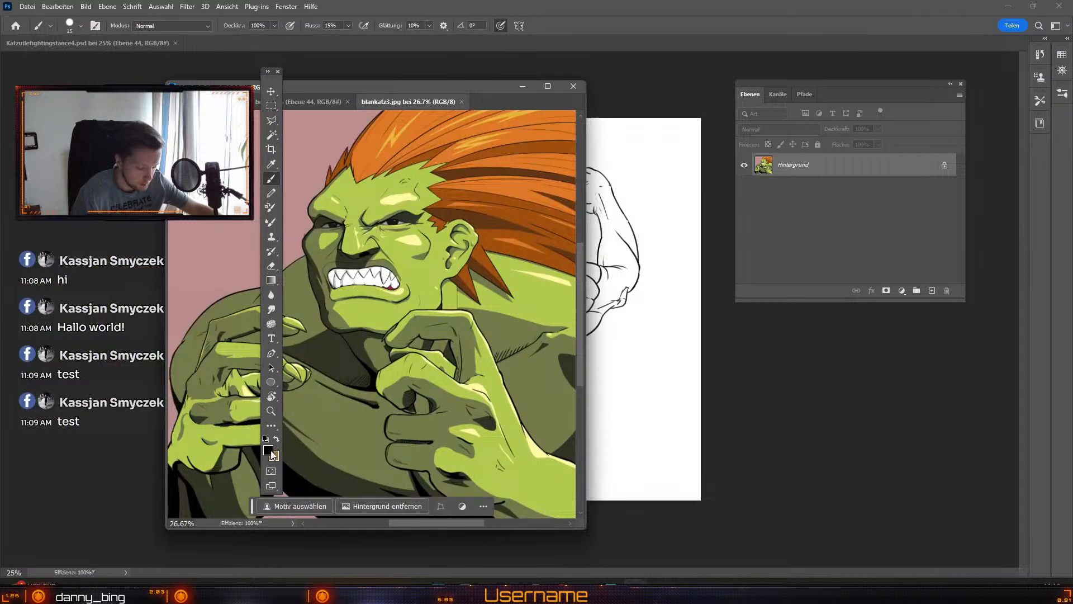
Step: Sample the reference's light green skin (b2ca4e) as the foreground colour and its dark green shadow (737b4a) as the background colour
left_click(273, 453)
left_click(417, 272)
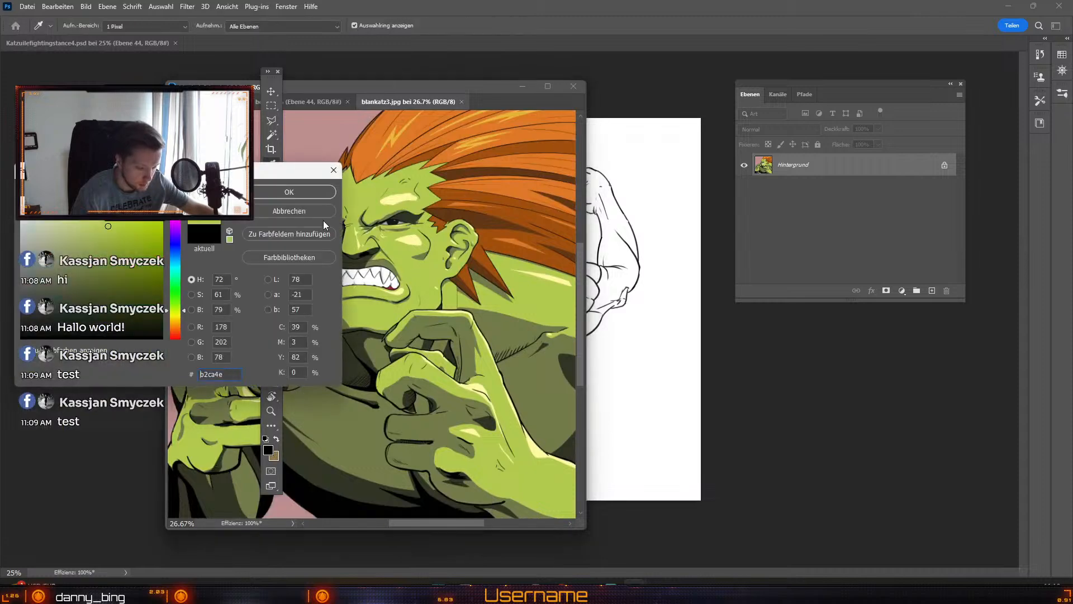
left_click(301, 191)
key("b")
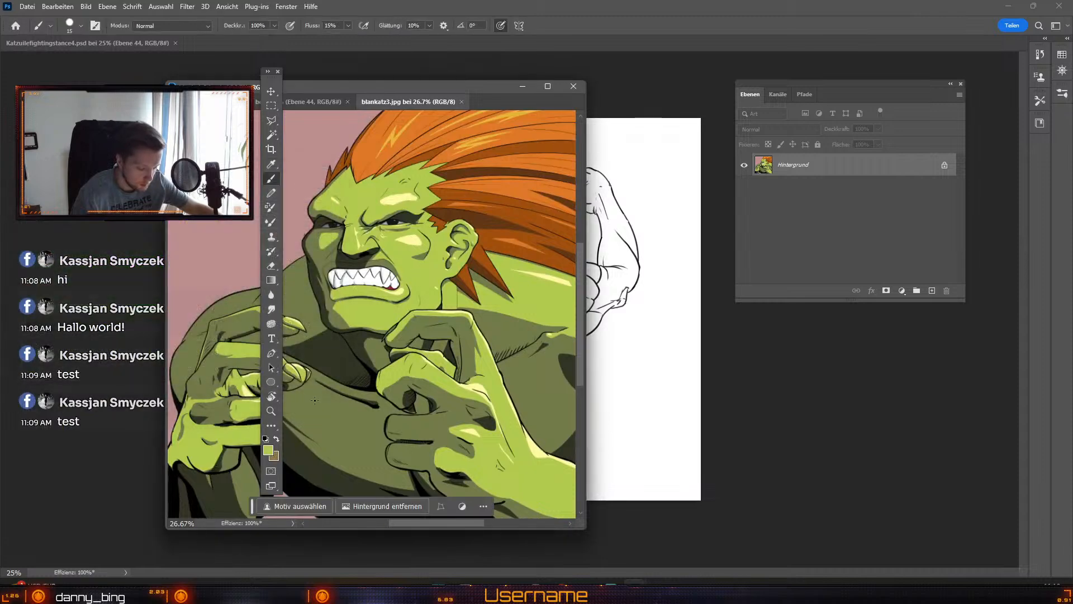
left_click(274, 455)
left_click(512, 328)
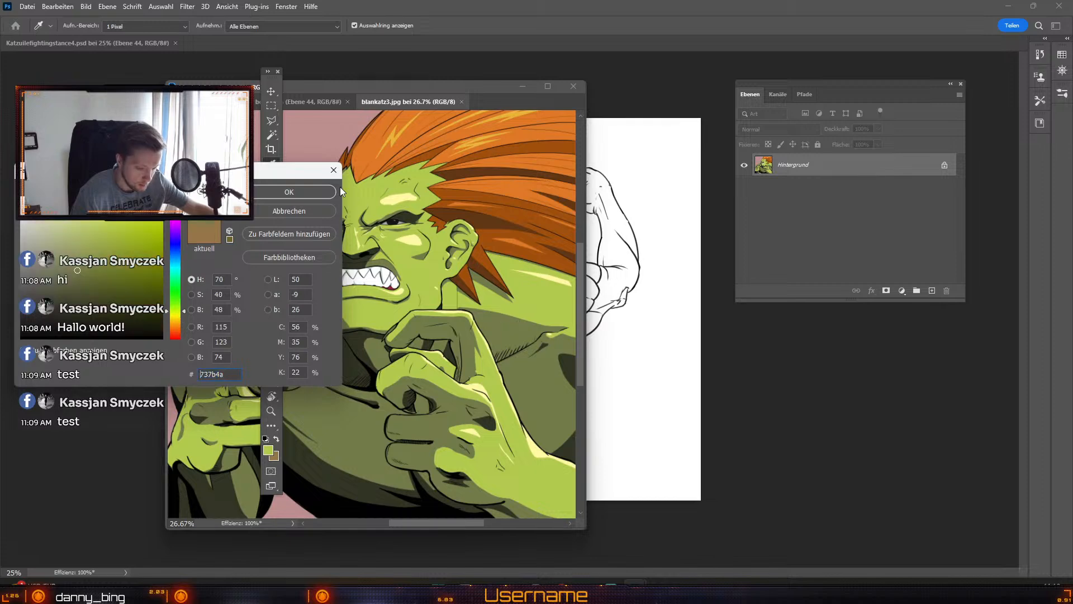
left_click(281, 191)
Step: Close the reference image and move the floating document window away to the other monitor
left_click(461, 102)
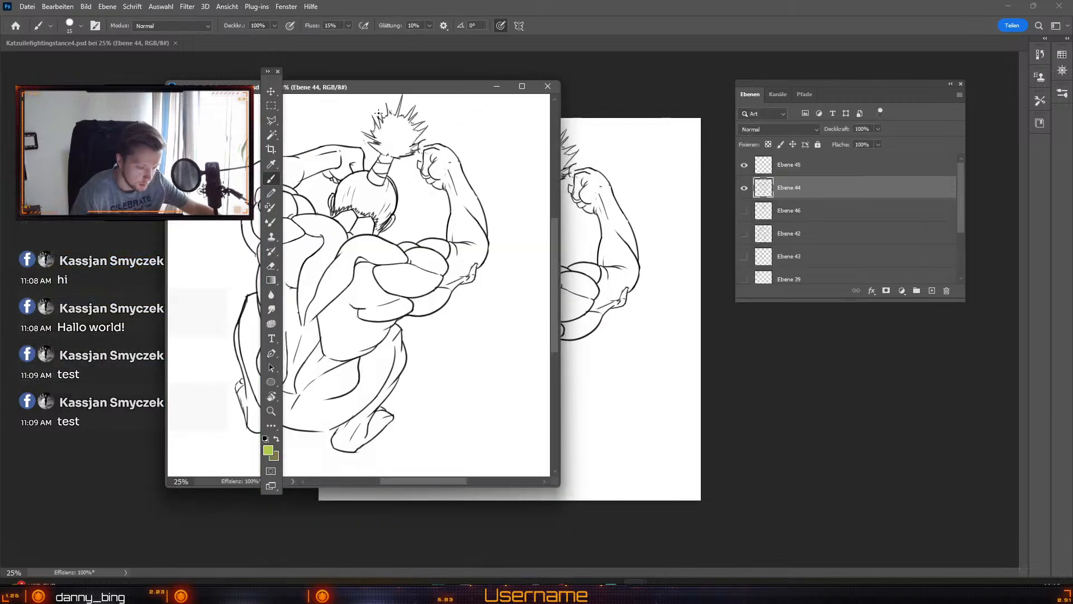
left_click_drag(396, 91, 1072, 129)
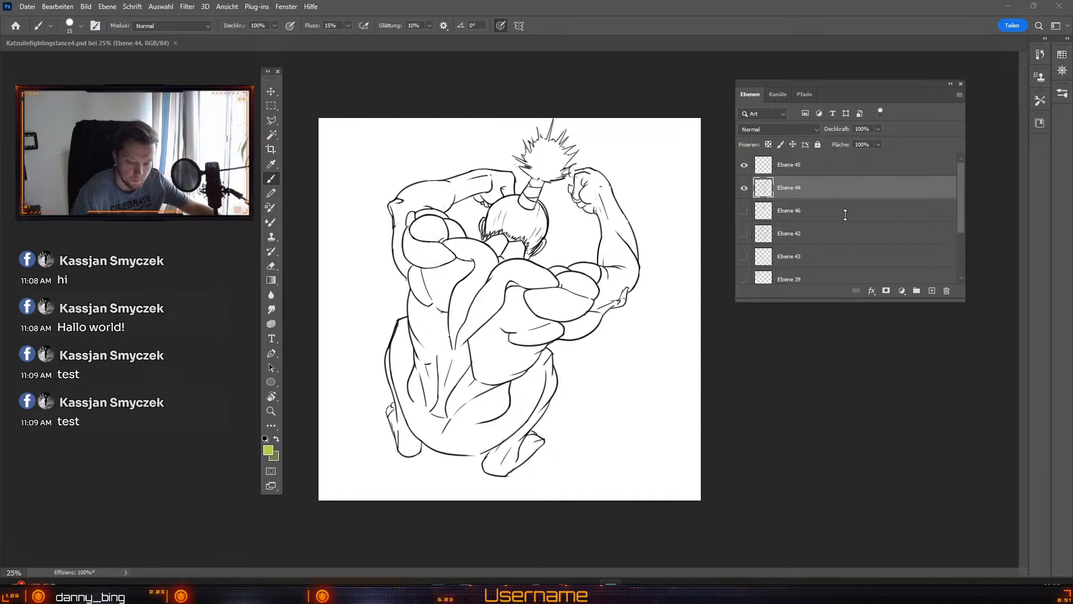
Step: Add a new layer directly above Ebene 46 and make the Brush tool ready for painting
left_click(868, 213)
left_click(932, 291)
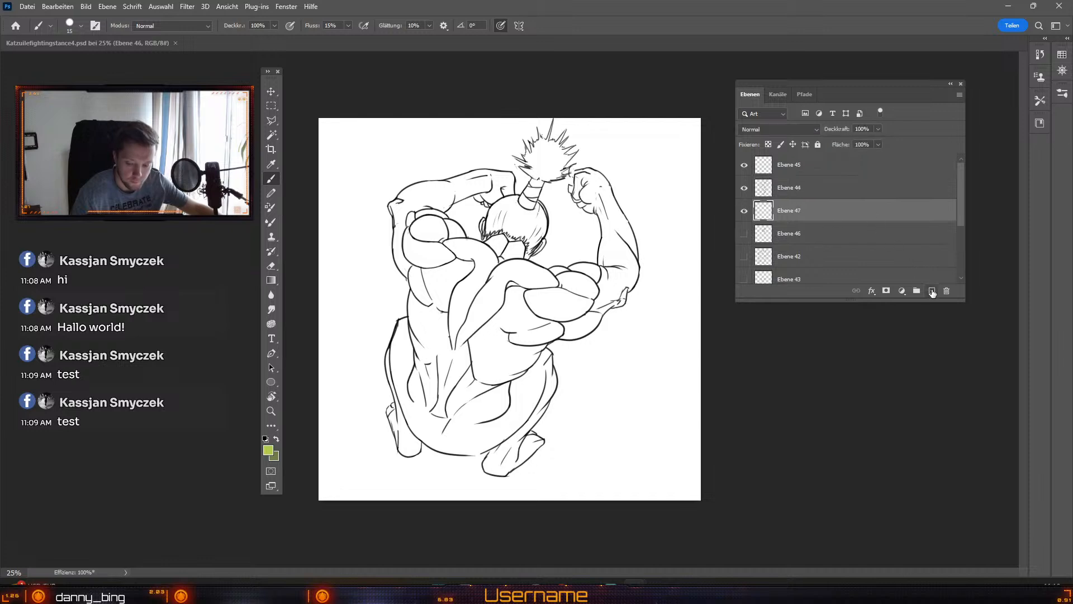
key("b")
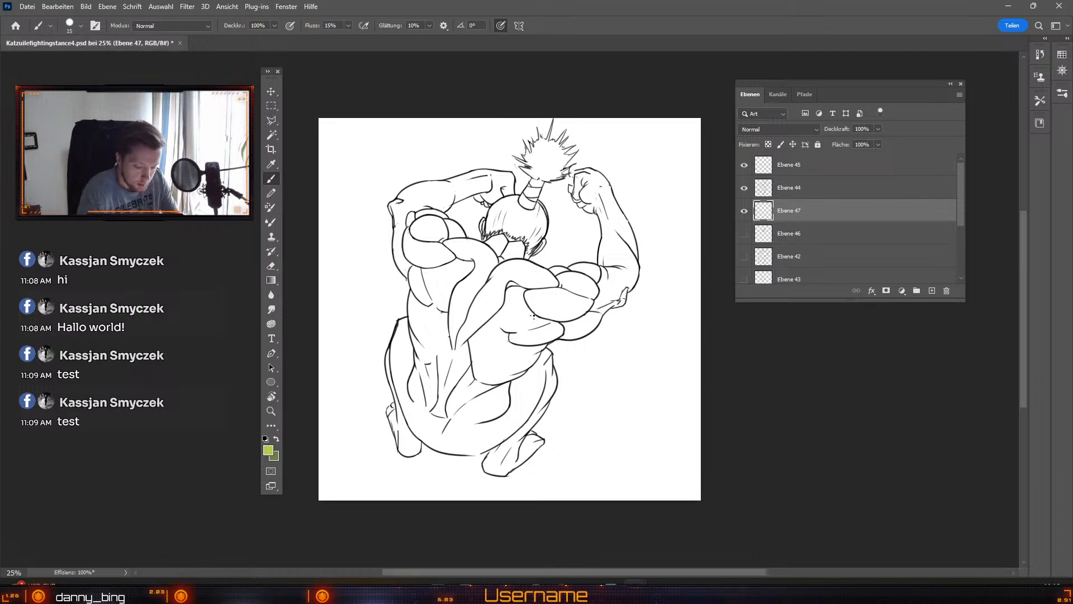
Step: Enlarge the brush to 300 px while painting broad light green strokes over the figure's lower back
key("bracketright")
key("bracketright")
key("bracketright")
key("bracketright")
key("bracketright")
key("bracketright")
key("bracketright")
key("bracketright")
key("bracketright")
key("bracketright")
key("bracketright")
key("bracketright")
key("bracketright")
mouse_move(526, 295)
left_mouse_down()
mouse_move(482, 358)
mouse_move(474, 404)
left_mouse_up()
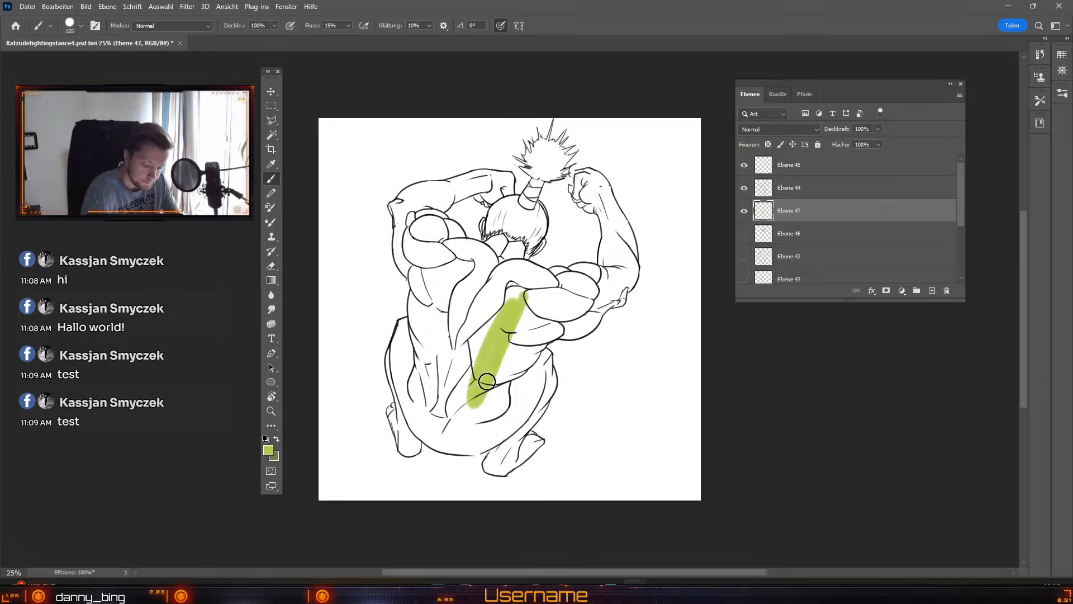
key("bracketright")
key("bracketright")
key("bracketright")
key("bracketright")
key("bracketright")
mouse_move(512, 299)
left_mouse_down()
mouse_move(463, 409)
mouse_move(478, 352)
mouse_move(454, 416)
left_mouse_up()
Step: Set the brush flow to 100% and paint the figure's back, shoulders, arms and neck area light green
left_click(70, 23)
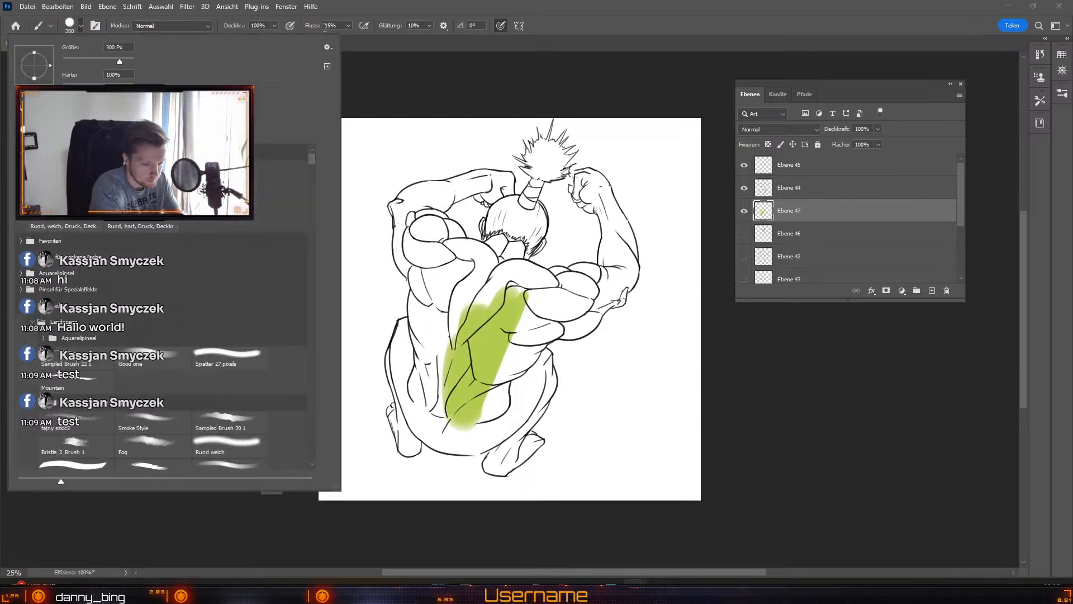
left_click(347, 25)
left_click(347, 25)
left_click_drag(364, 36, 470, 67)
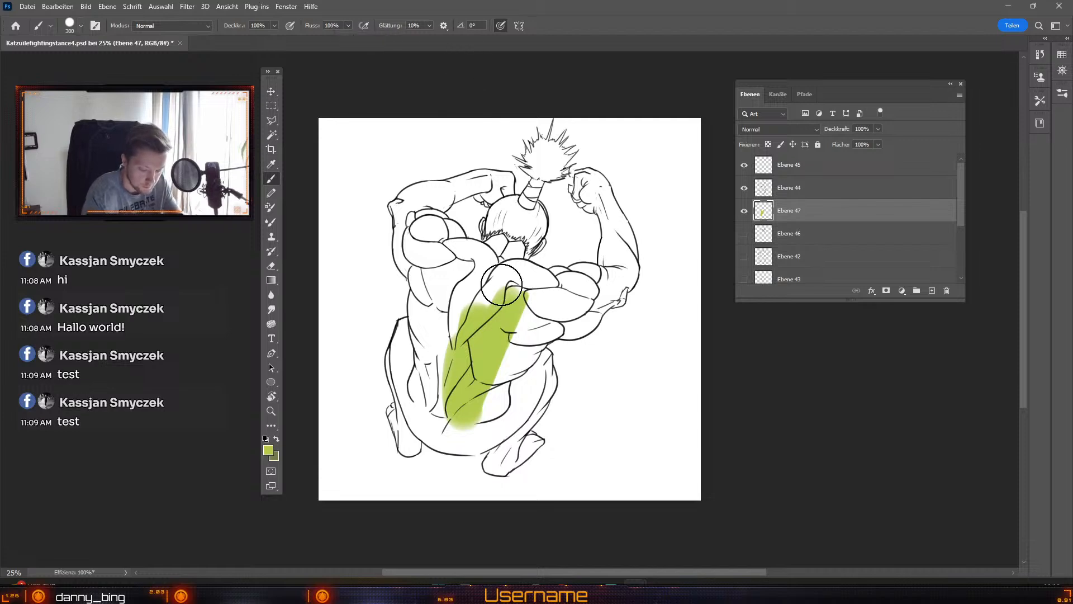
mouse_move(502, 284)
left_mouse_down()
mouse_move(451, 306)
mouse_move(426, 289)
mouse_move(448, 332)
mouse_move(421, 277)
mouse_move(414, 204)
mouse_move(435, 206)
mouse_move(430, 196)
mouse_move(476, 217)
mouse_move(427, 229)
mouse_move(477, 240)
mouse_move(467, 285)
mouse_move(521, 257)
mouse_move(519, 298)
mouse_move(557, 300)
mouse_move(517, 323)
mouse_move(555, 302)
mouse_move(569, 319)
mouse_move(592, 309)
mouse_move(620, 260)
mouse_move(604, 262)
mouse_move(606, 215)
mouse_move(590, 179)
mouse_move(634, 250)
mouse_move(593, 318)
mouse_move(622, 340)
mouse_move(622, 284)
mouse_move(568, 346)
mouse_move(627, 312)
left_mouse_up()
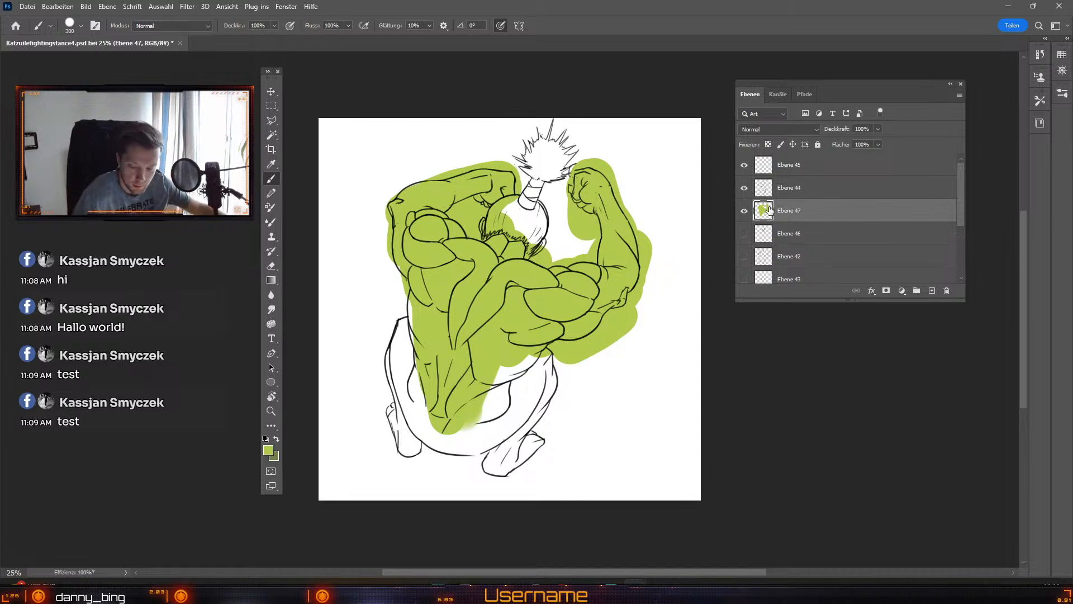
Step: Check the line art's visibility and outline the raised right forearm and fist with a Polygonal Lasso selection
left_click(744, 187)
left_click(744, 187)
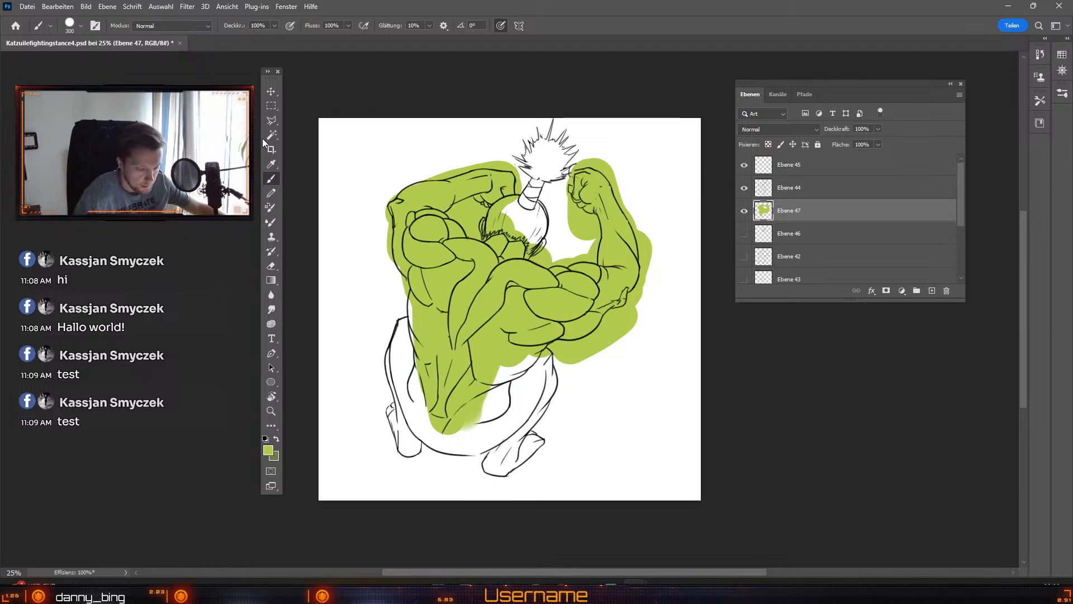
left_click(271, 120)
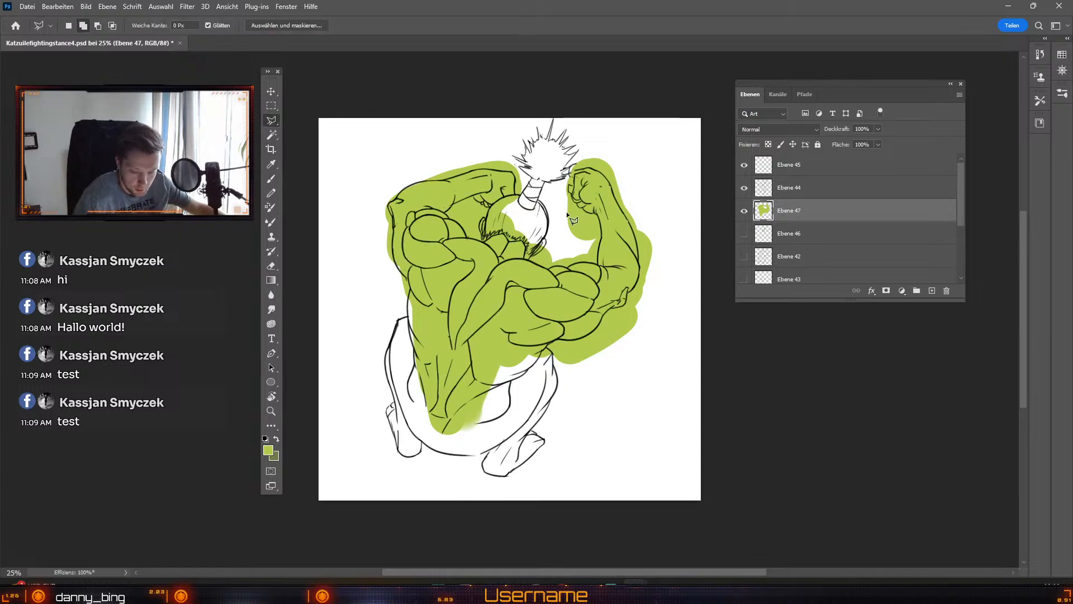
left_click(560, 192)
left_click(572, 165)
left_click(615, 151)
left_click(674, 225)
left_click(678, 290)
left_click(645, 336)
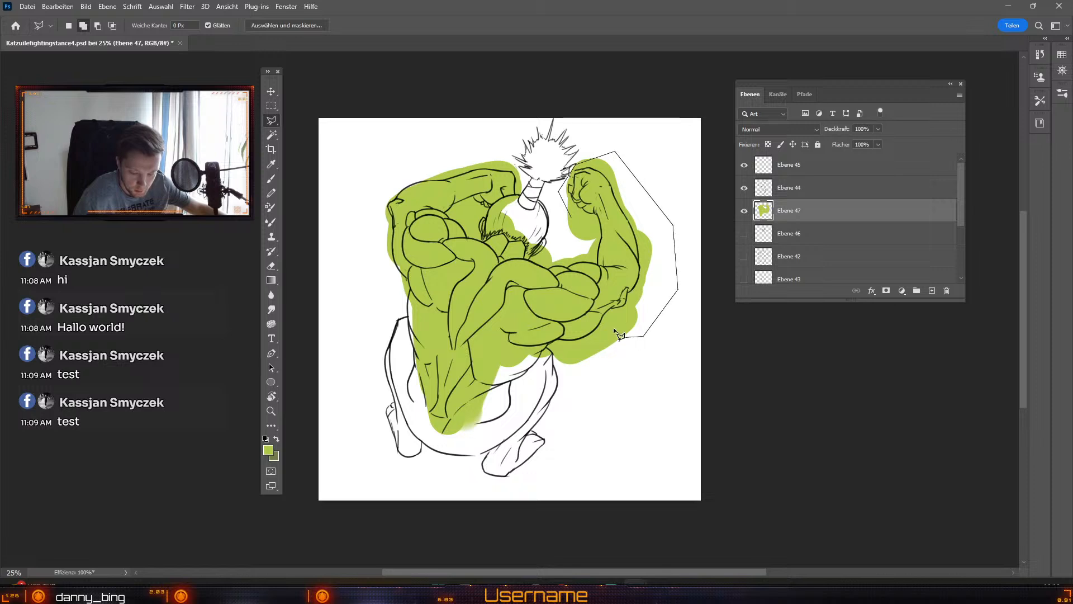
left_click(603, 270)
double_click(581, 238)
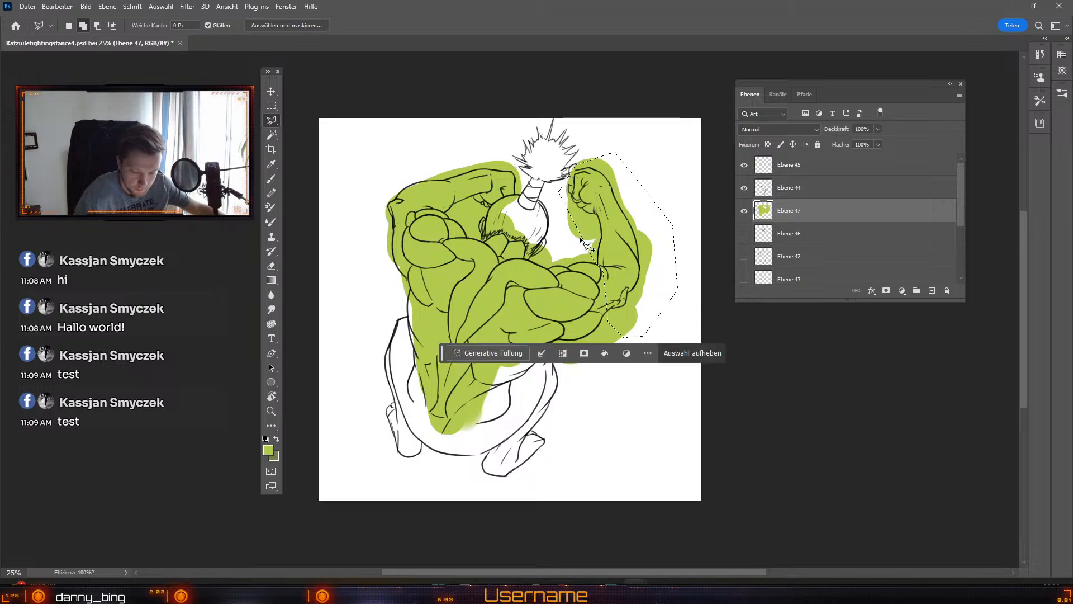
Step: Move the selected right forearm's line art on Ebene 44 slightly down and remove the selection
left_click(271, 91)
left_click_drag(633, 235, 637, 247)
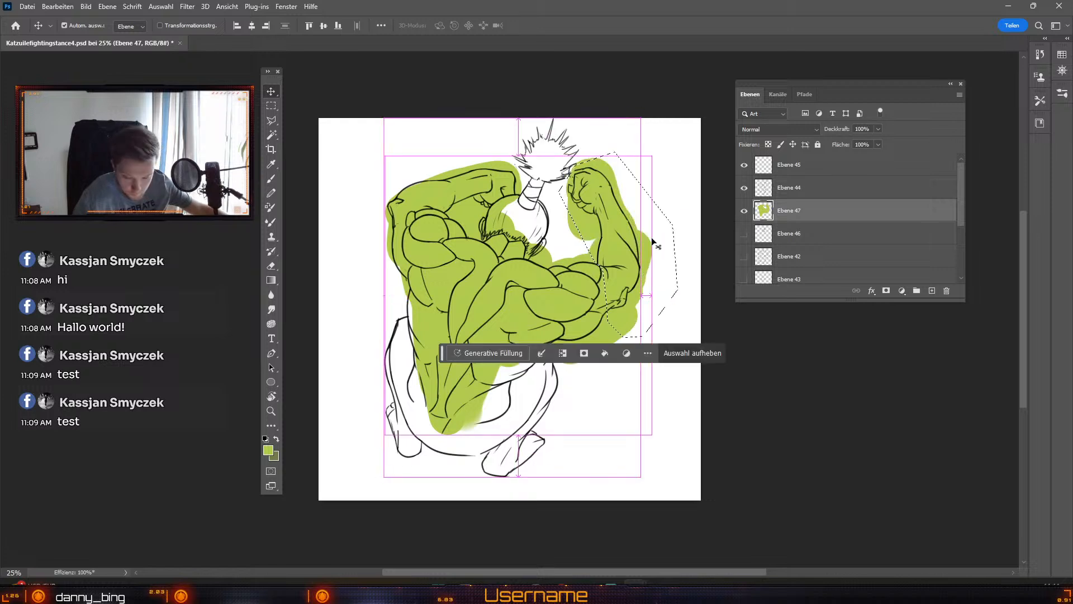
key("ctrl+z")
left_click(763, 189)
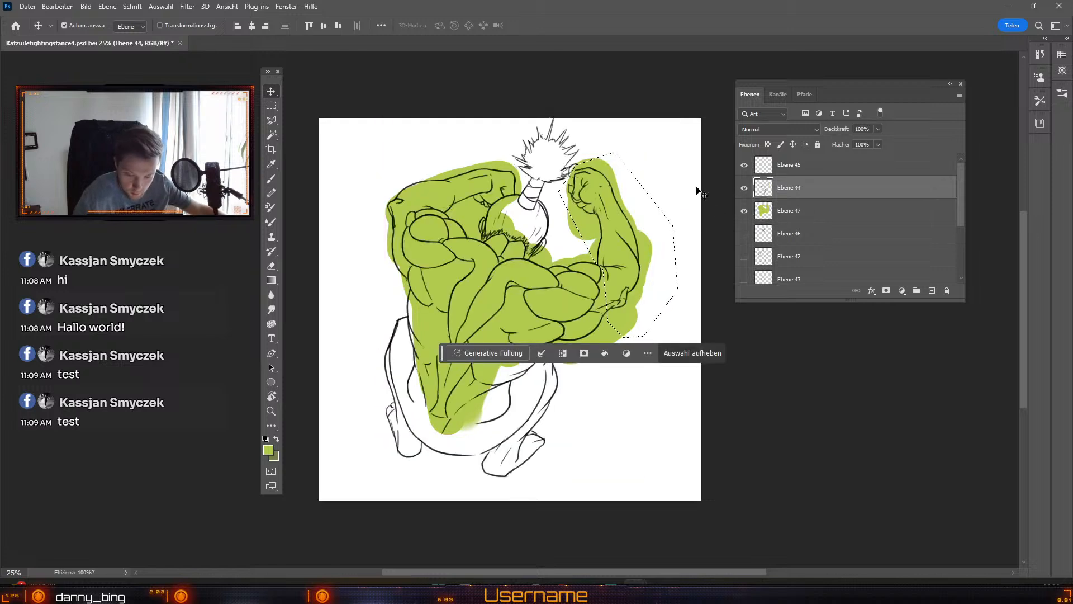
left_click_drag(637, 248, 636, 269)
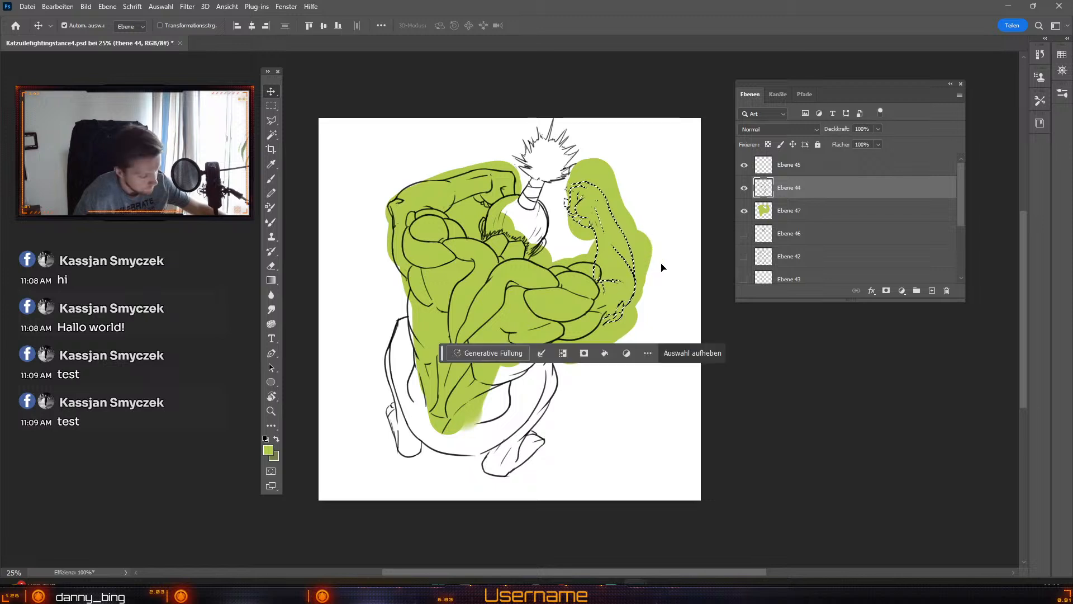
key("ctrl")
key("ctrl+d")
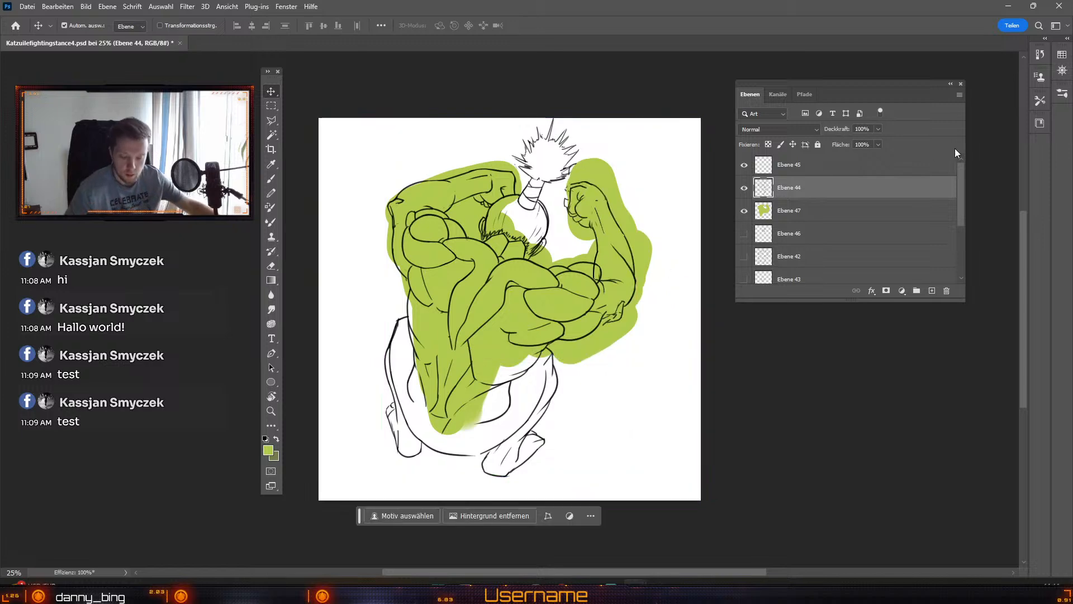
Step: Reduce the eraser to 40 px and erase the overlapping line art beside the raised arm's biceps on Ebene 44
key("e")
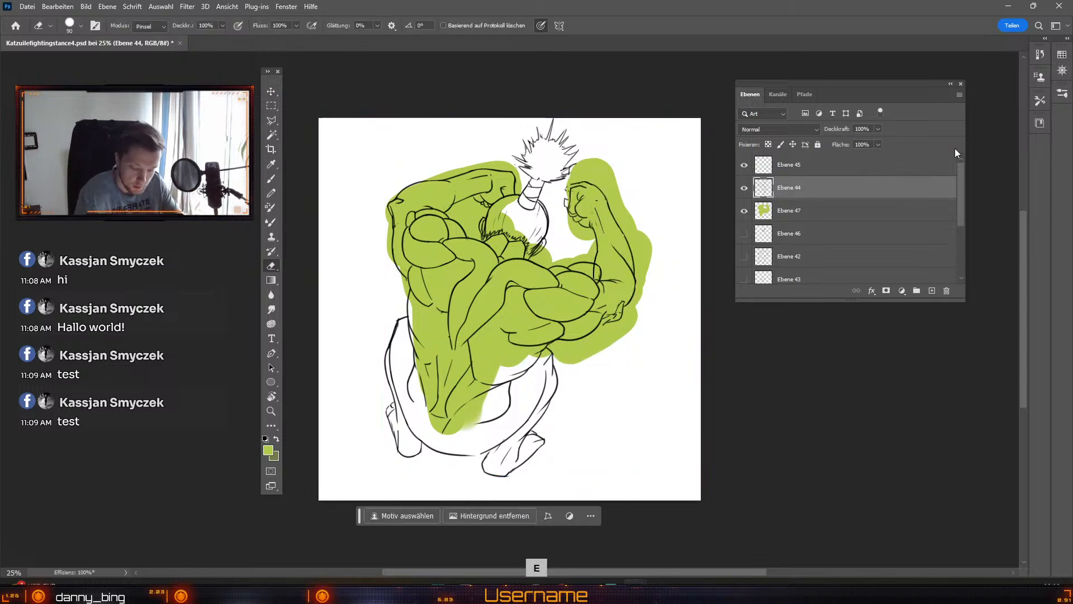
left_click(744, 189)
left_click(744, 188)
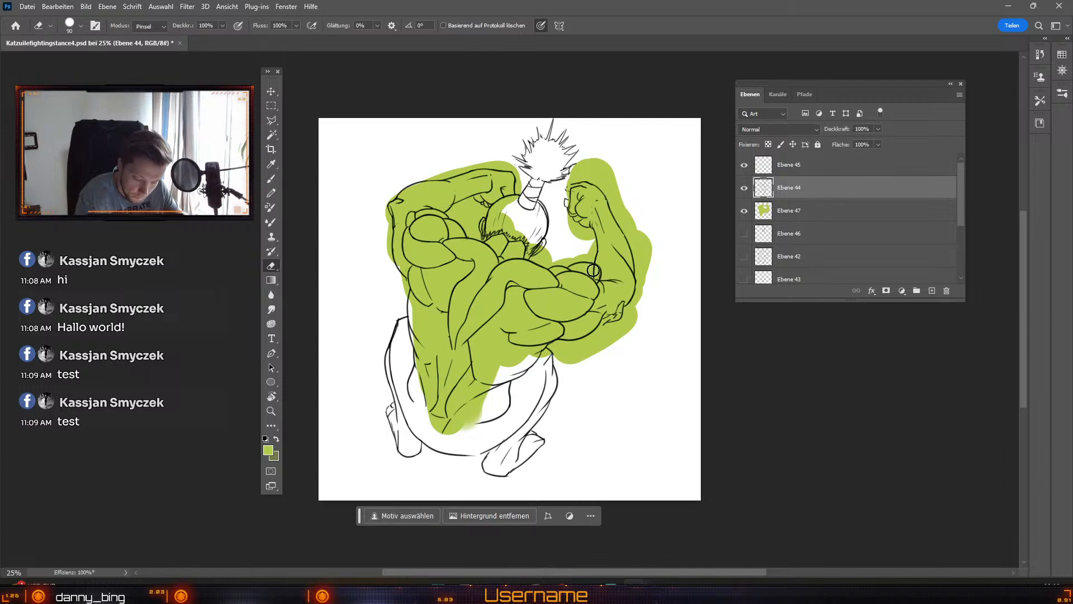
key("odiaeresis")
key("odiaeresis")
key("odiaeresis")
key("odiaeresis")
key("odiaeresis")
key("odiaeresis")
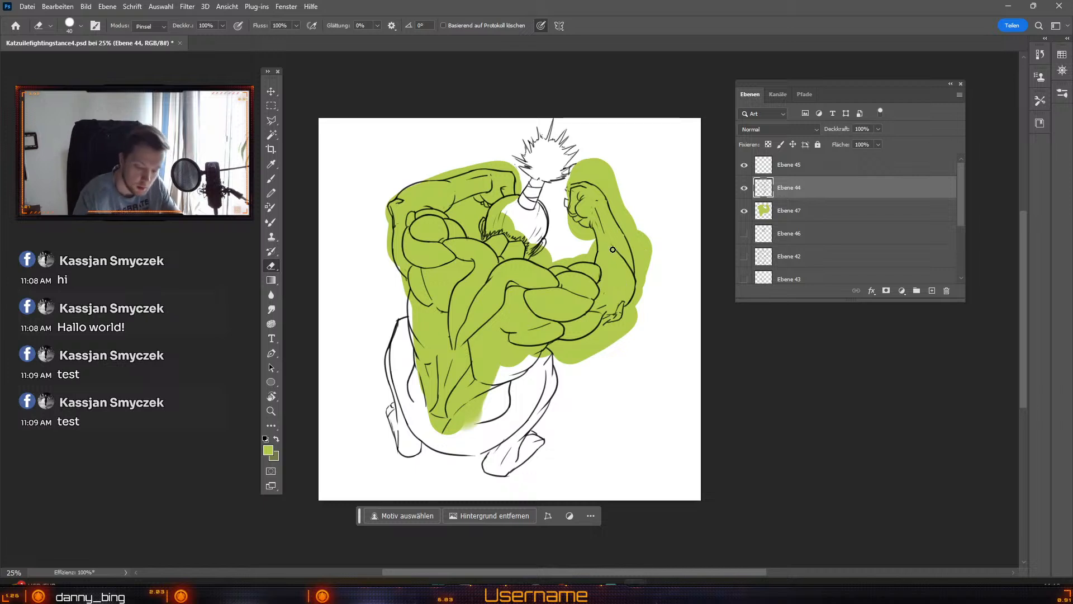
Step: Set the foreground colour to black and reduce the brush to 60 px
key("b")
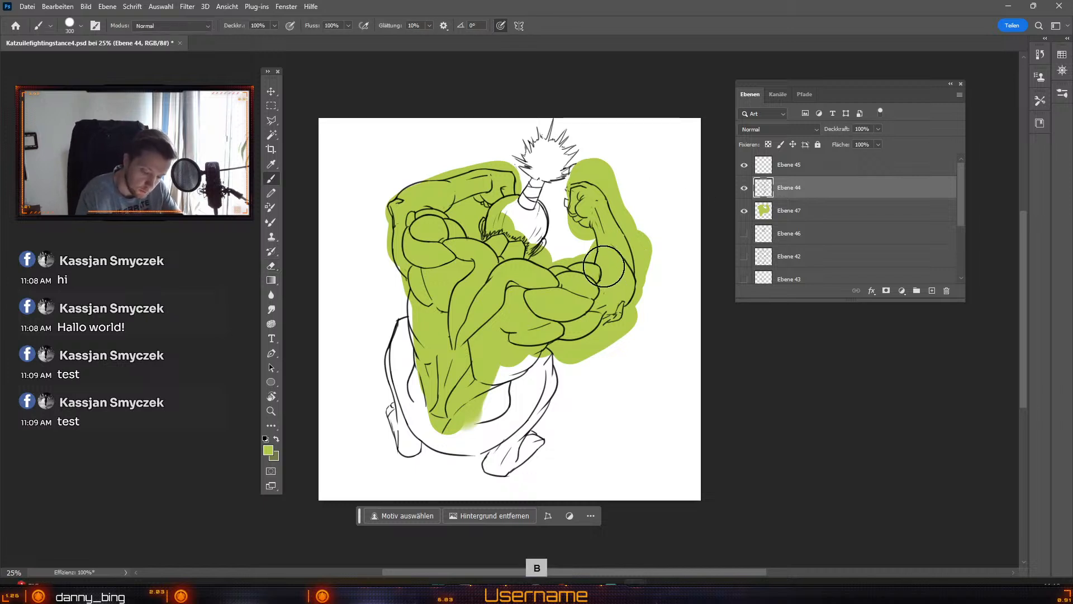
left_click(269, 450)
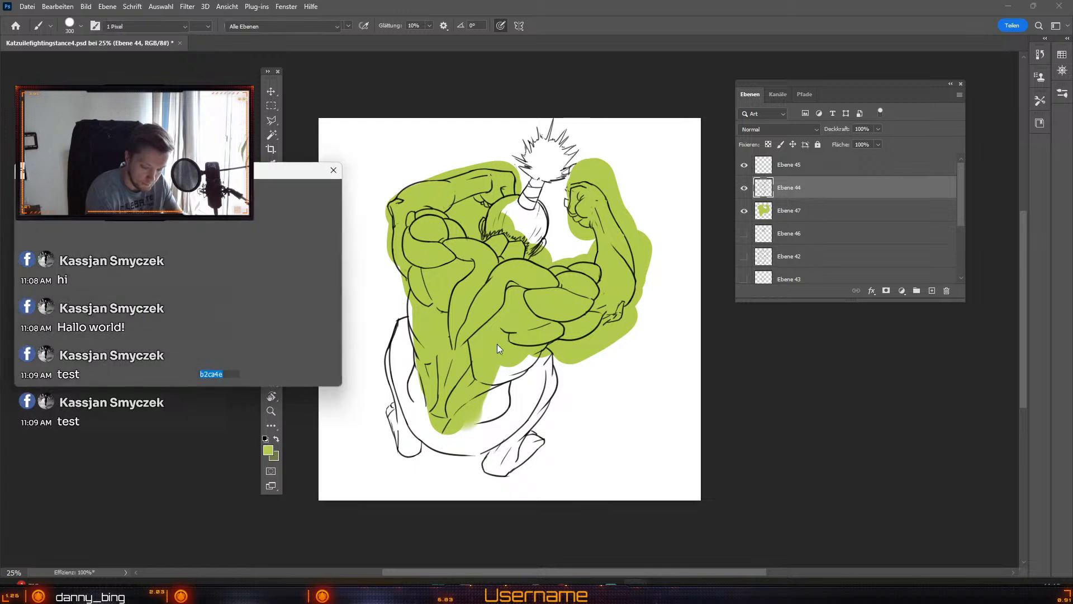
left_click(306, 195)
key("b")
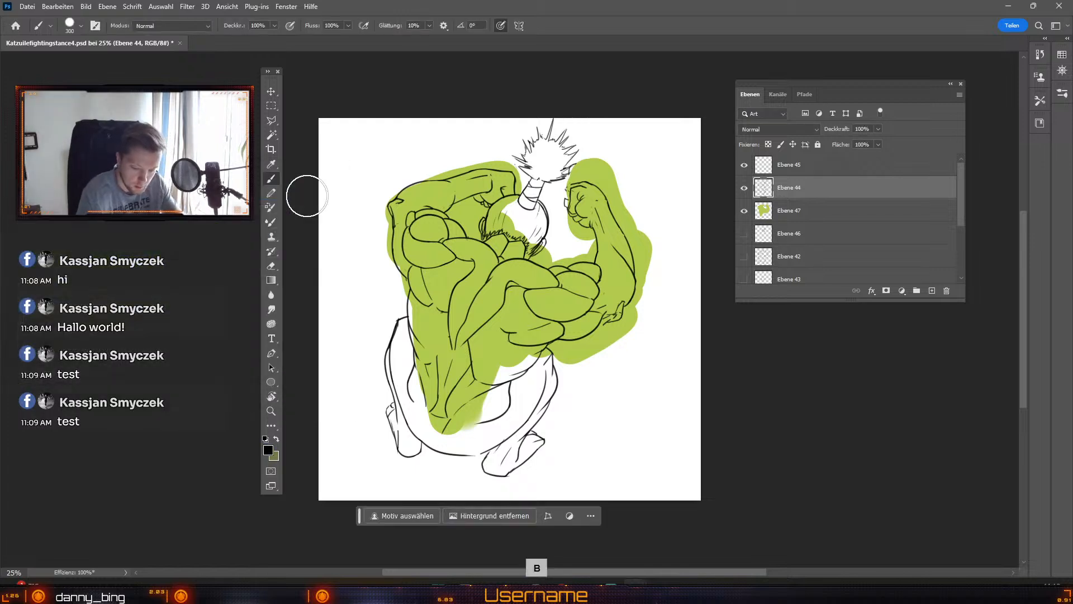
key("odiaeresis")
key("odiaeresis")
key("odiaeresis")
key("odiaeresis")
key("odiaeresis")
key("odiaeresis")
key("odiaeresis")
key("odiaeresis")
key("odiaeresis")
key("odiaeresis")
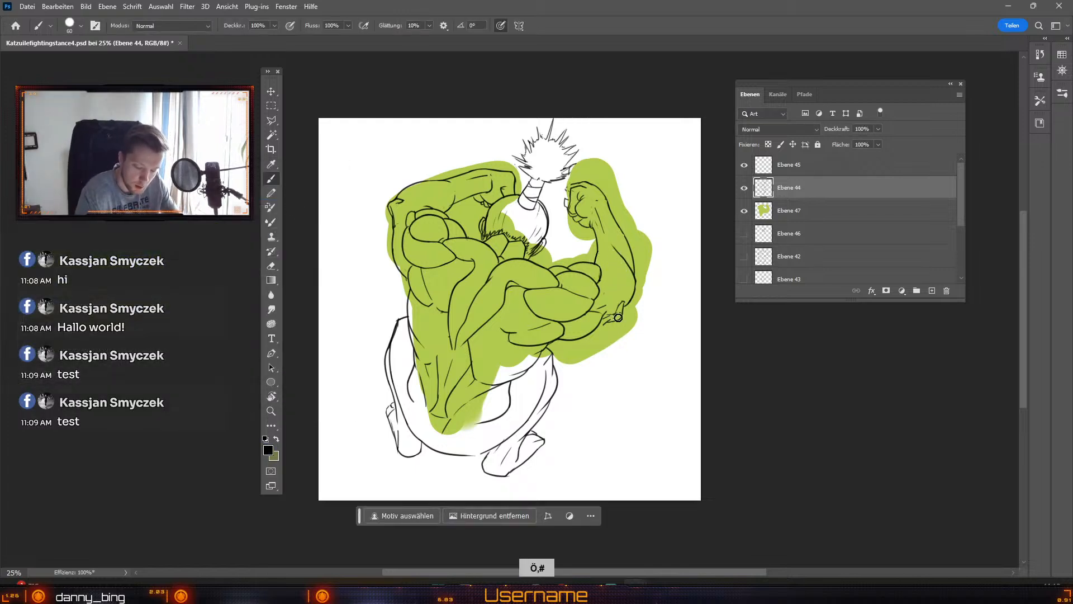
Step: Erase the leftover elbow and lower forearm lines of the raised arm and reduce the brush to 10 px
key("e")
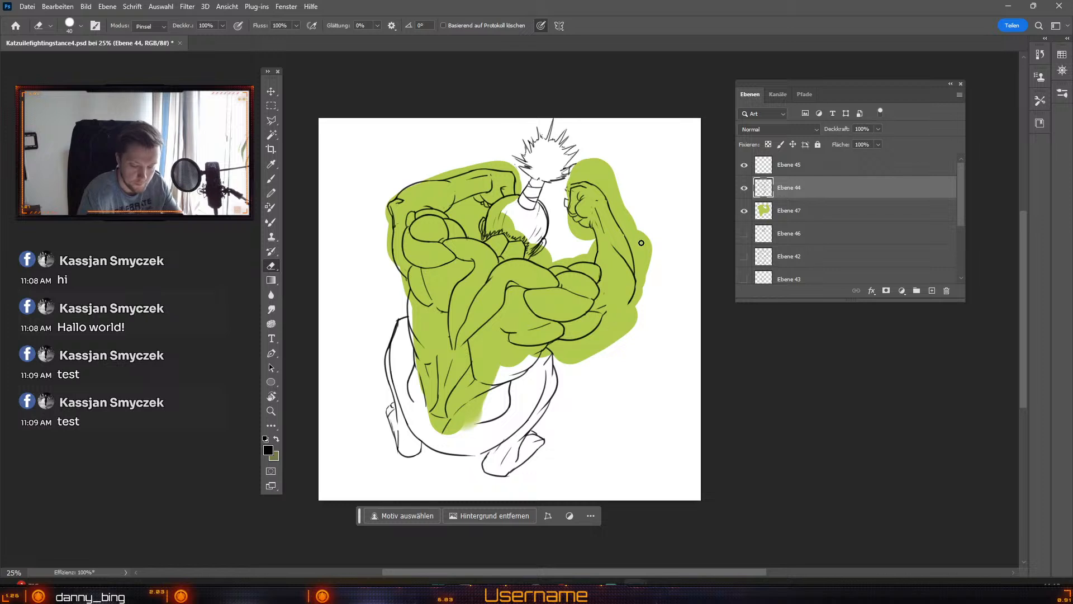
key("odiaeresis")
key("numbersign")
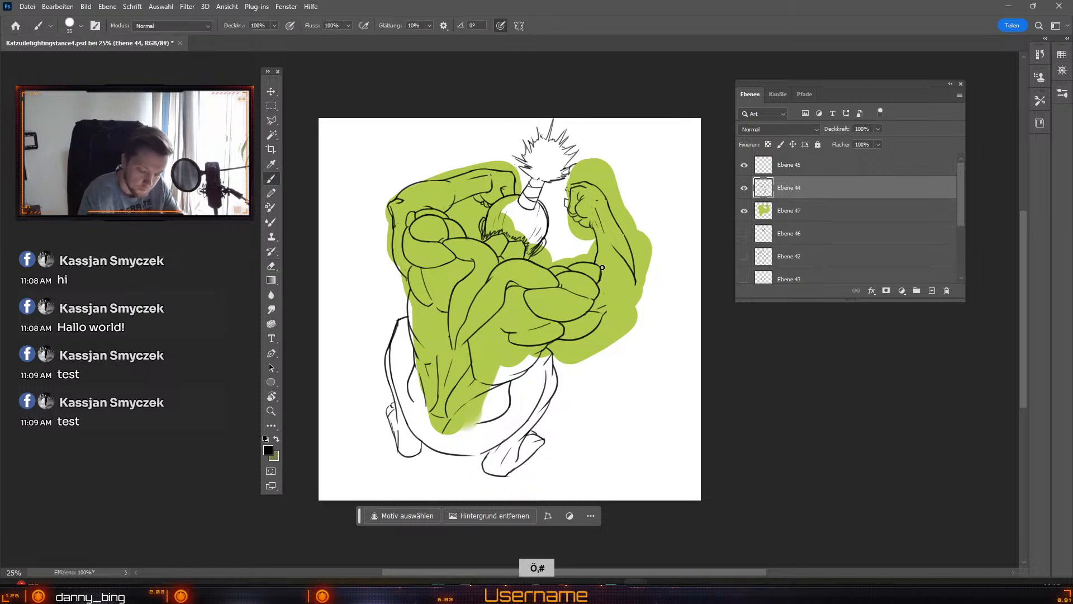
key("odiaeresis")
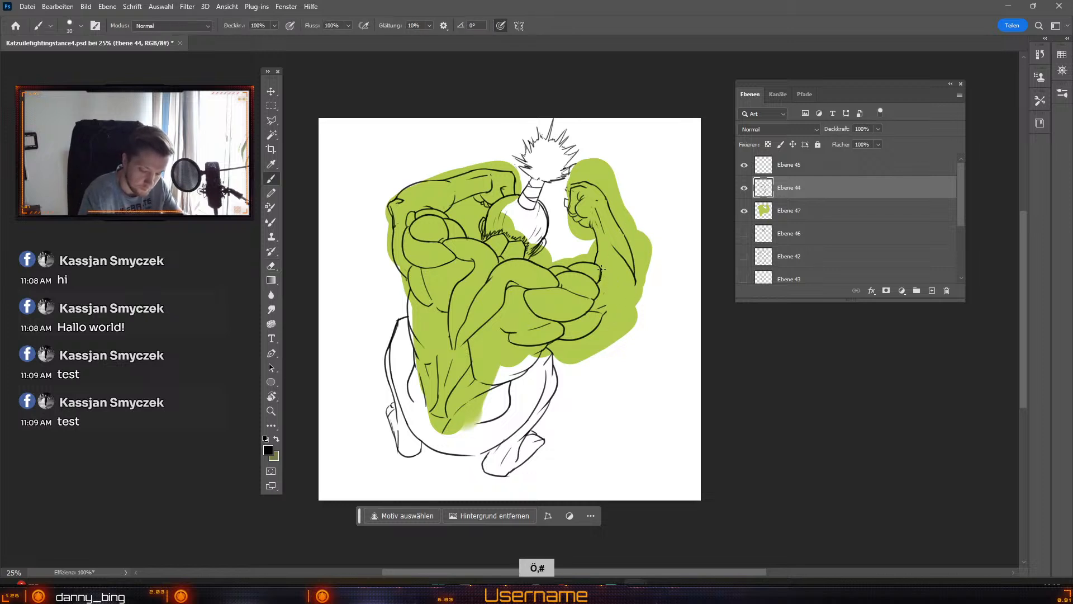
key("ctrl+z")
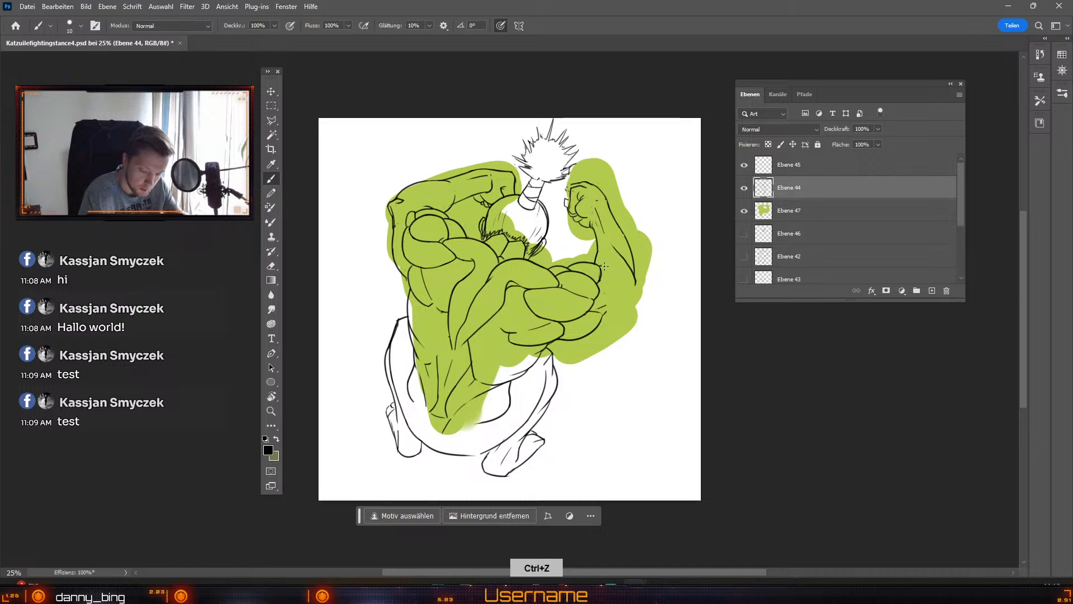
key("e")
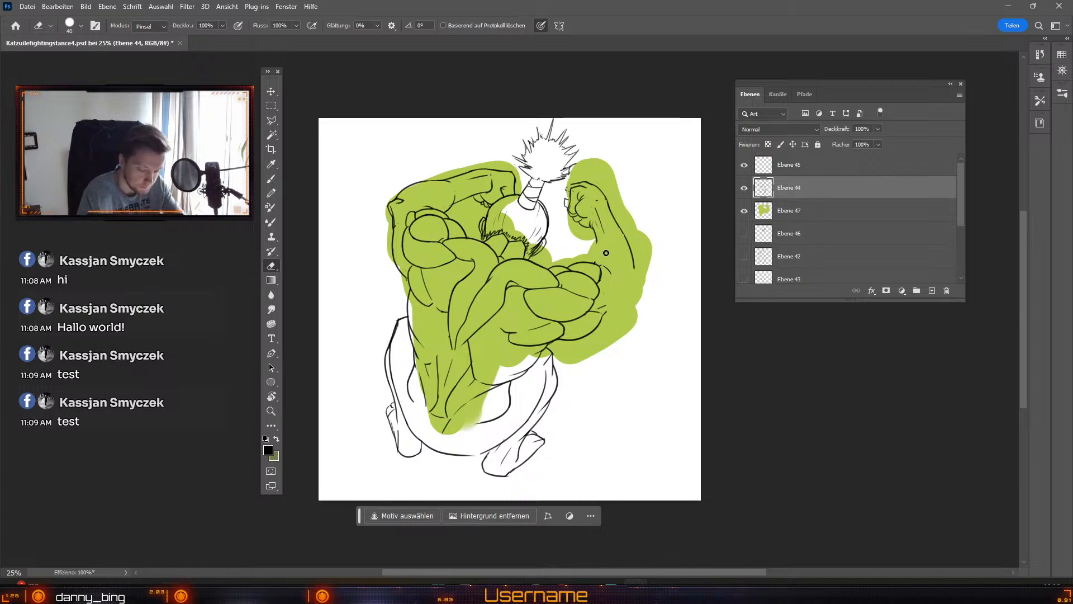
key("b")
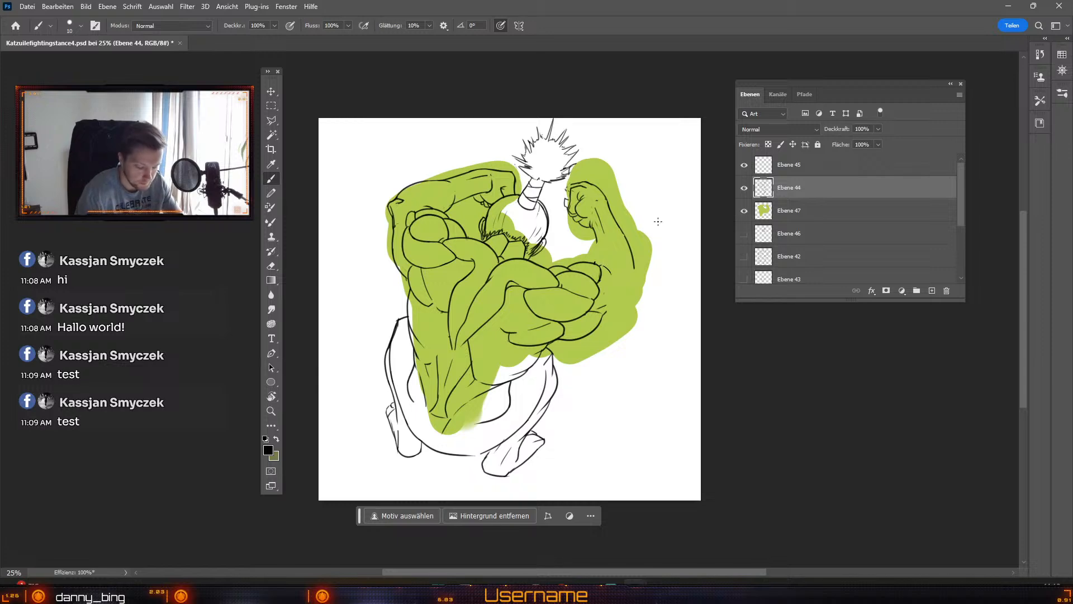
Step: Add a new layer directly above Ebene 47 and set its opacity to 52%
key("ctrl+plus")
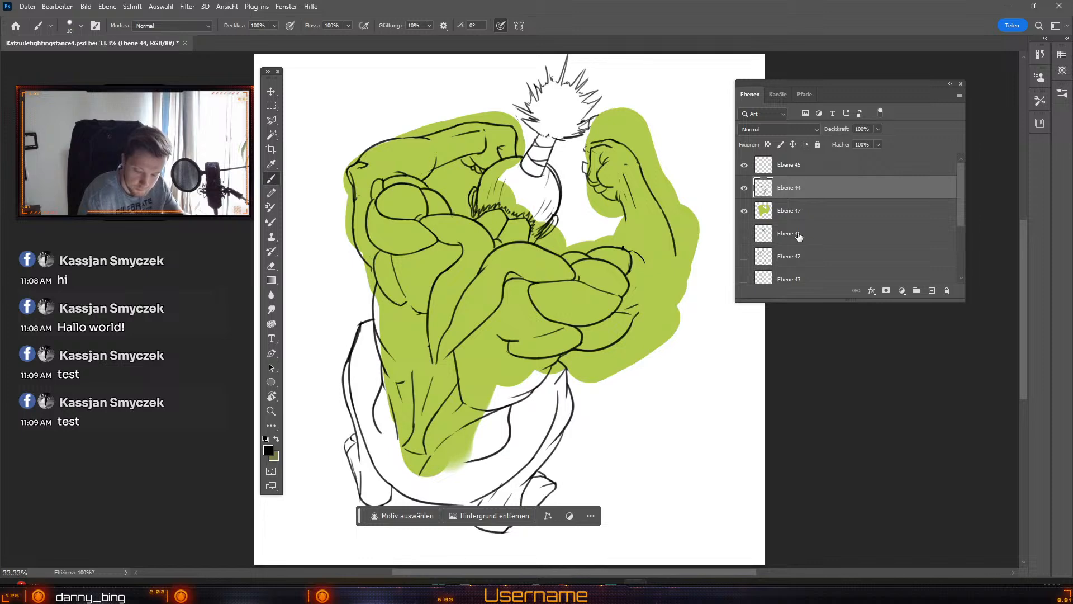
left_click(841, 212)
left_click(933, 290)
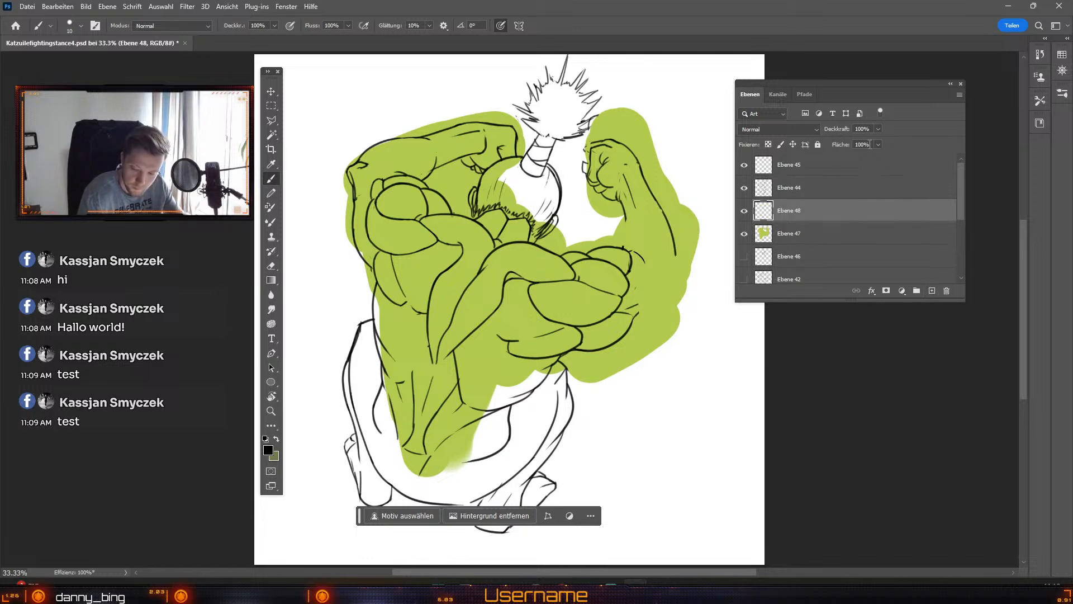
Step: Sketch the raised arm's curved elbow muscle contour from the biceps round to the upper arm's underside, undoing unsuitable strokes
left_click_drag(628, 249, 668, 258)
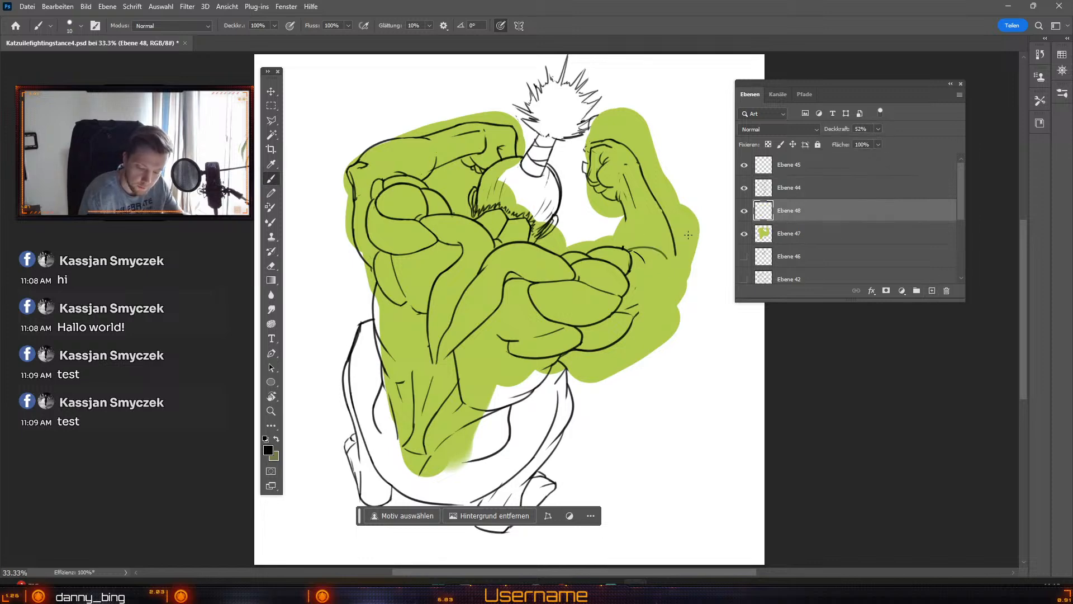
key("ctrl+z")
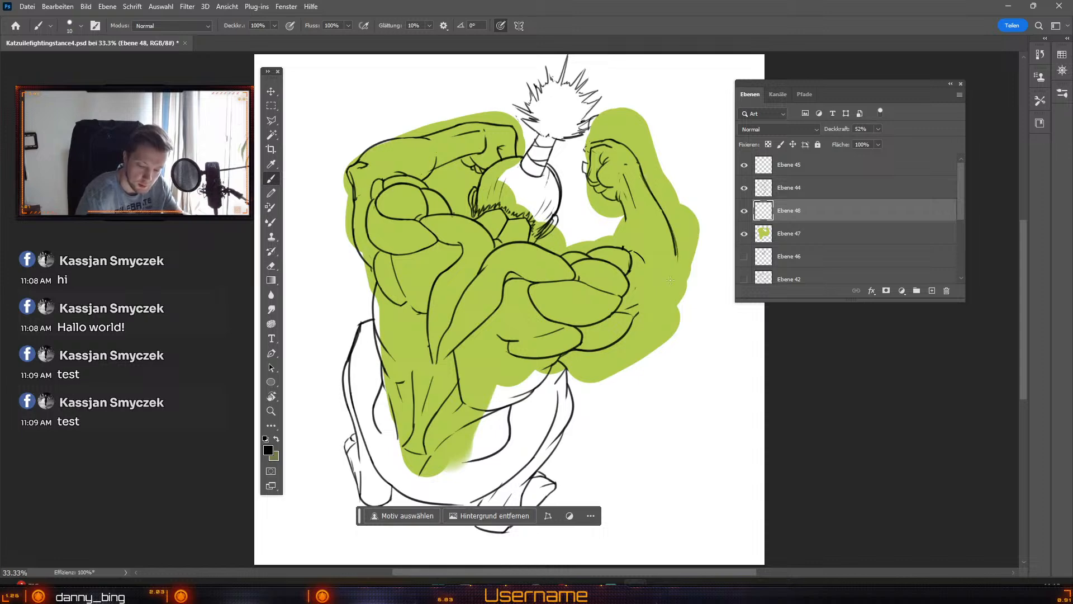
key("ctrl+z")
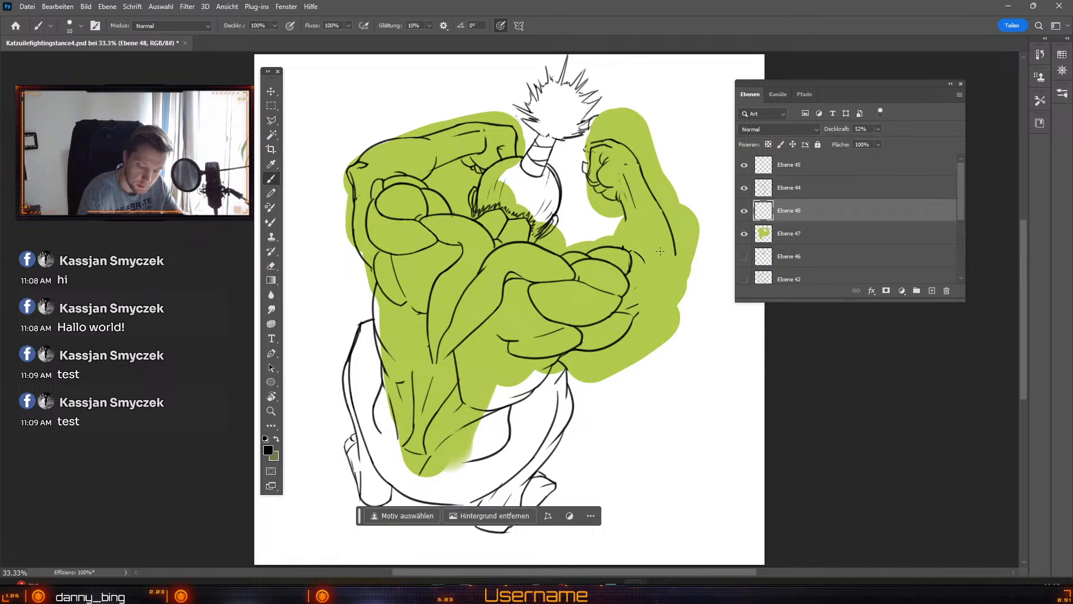
key("ctrl+z")
mouse_move(630, 250)
left_mouse_down()
mouse_move(661, 253)
mouse_move(677, 282)
left_mouse_up()
key("ctrl+z")
left_click_drag(647, 248, 663, 298)
key("ctrl+z")
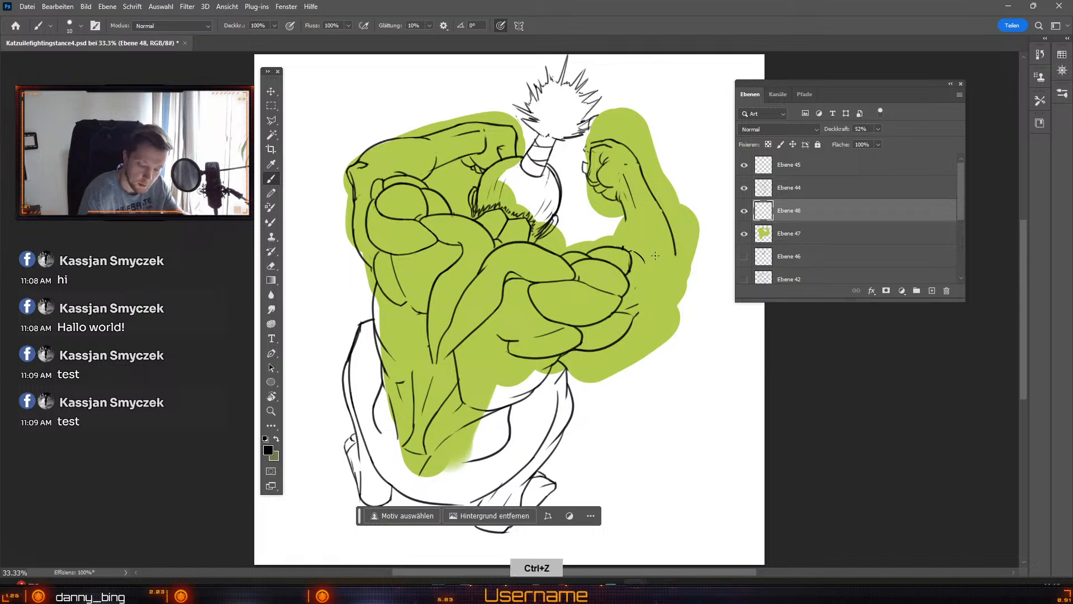
left_click_drag(648, 249, 675, 279)
left_click_drag(638, 314, 671, 289)
key("ctrl+z")
key("ctrl+z")
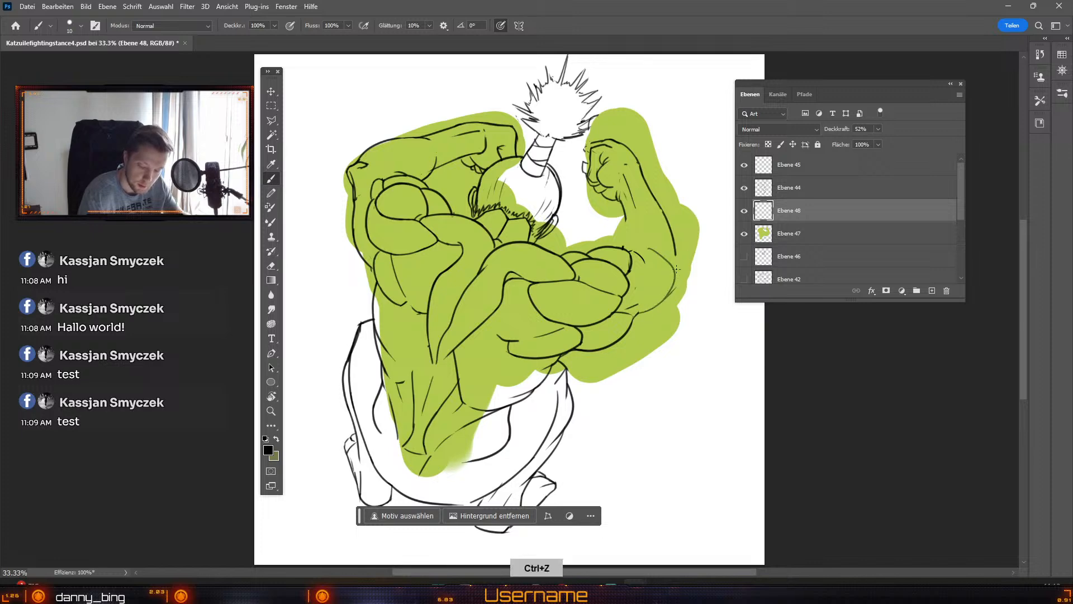
Step: Sketch the elbow tip and the outer and inner forearm contours of the raised arm, undoing unsuitable strokes
left_click_drag(685, 279, 671, 295)
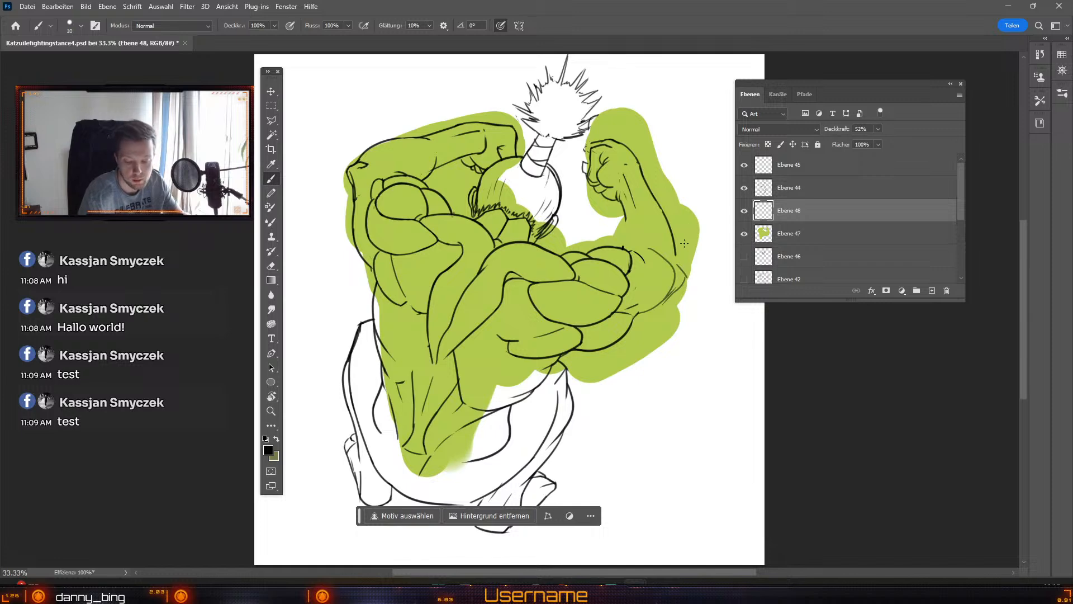
left_click_drag(675, 220, 688, 269)
key("ctrl+z")
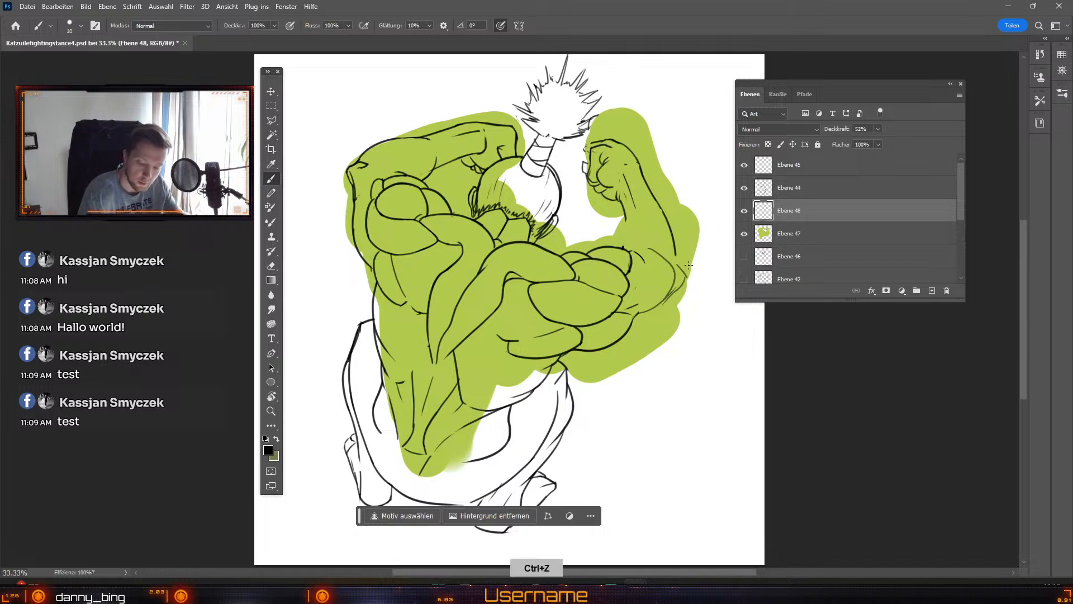
left_click_drag(662, 216, 689, 271)
key("ctrl+z")
left_click_drag(664, 210, 688, 271)
key("ctrl+z")
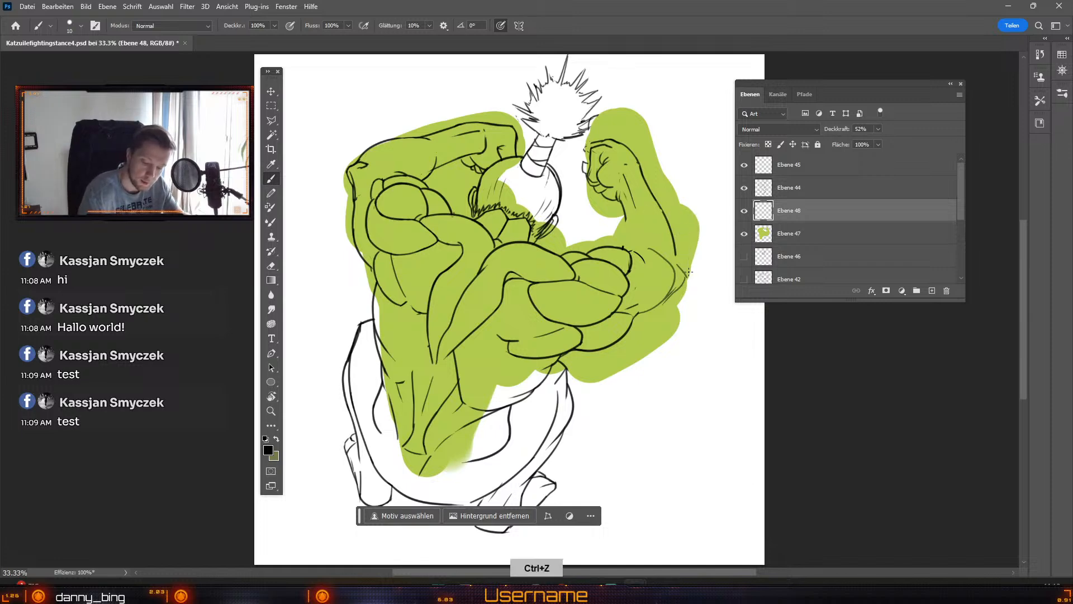
left_click_drag(648, 186, 687, 258)
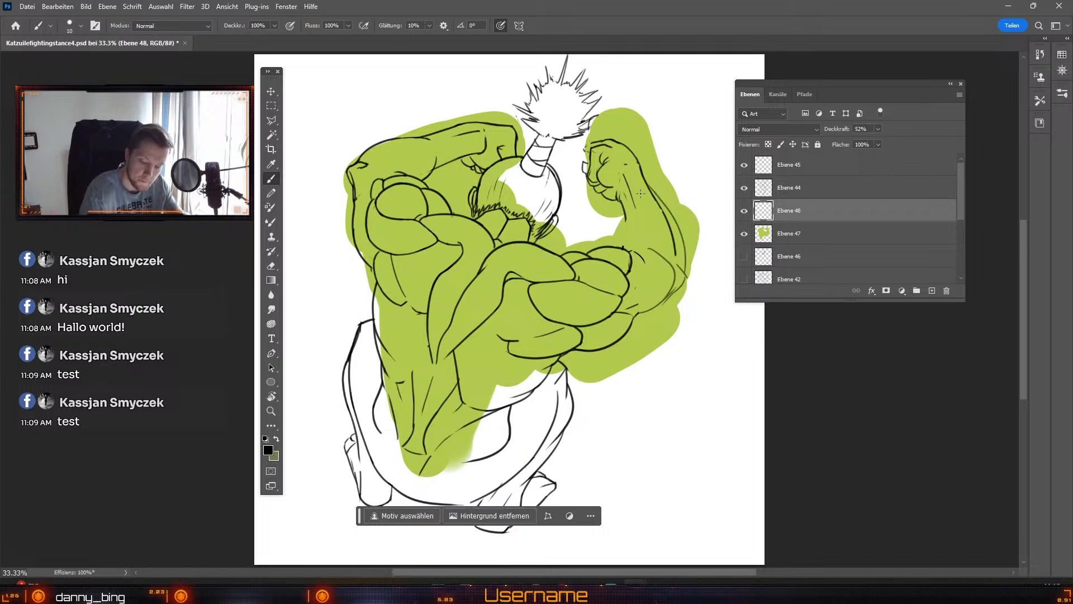
key("ctrl+z")
mouse_move(626, 247)
left_mouse_down()
mouse_move(648, 209)
mouse_move(658, 215)
mouse_move(664, 142)
mouse_move(625, 249)
mouse_move(633, 206)
left_mouse_up()
key("ctrl+z")
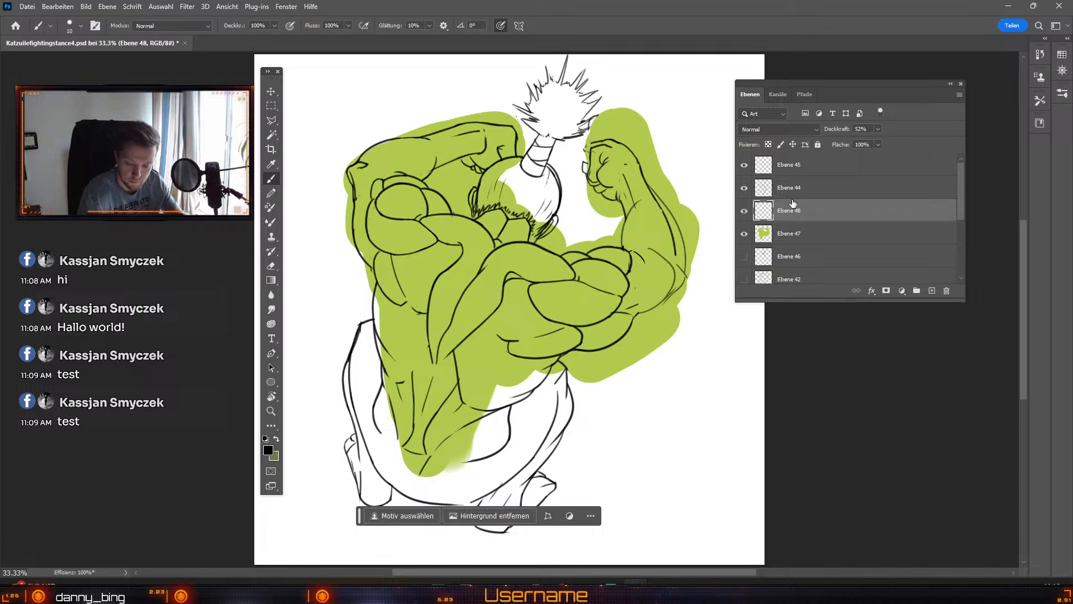
Step: Toggle Ebene 44 to compare the sketch, and ink a short black contour on it where the biceps meets the forearm
left_click(744, 188)
left_click(744, 188)
left_click(855, 186)
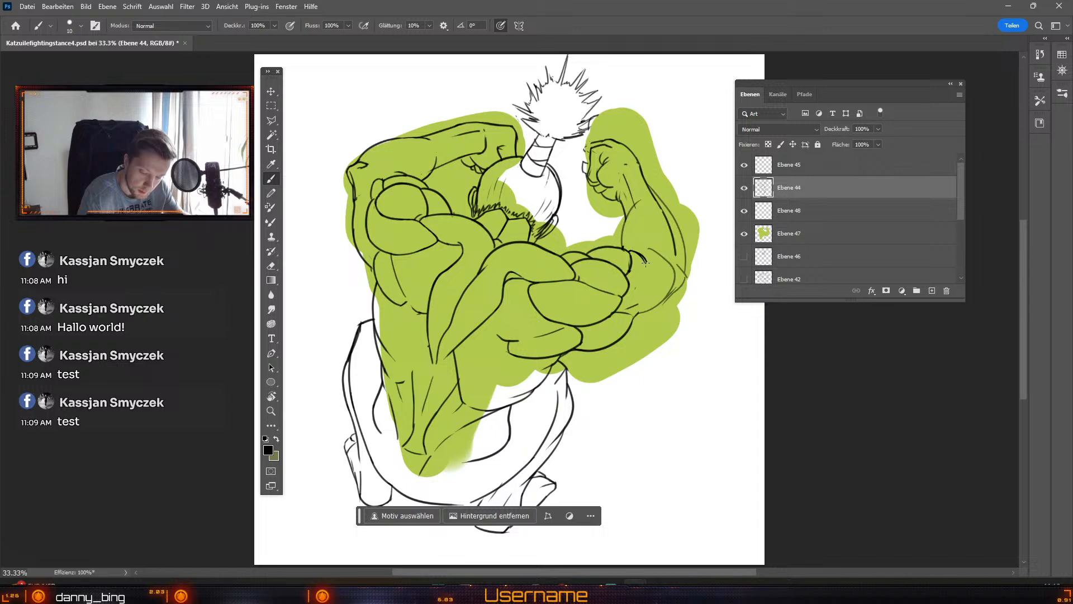
key("ctrl+z")
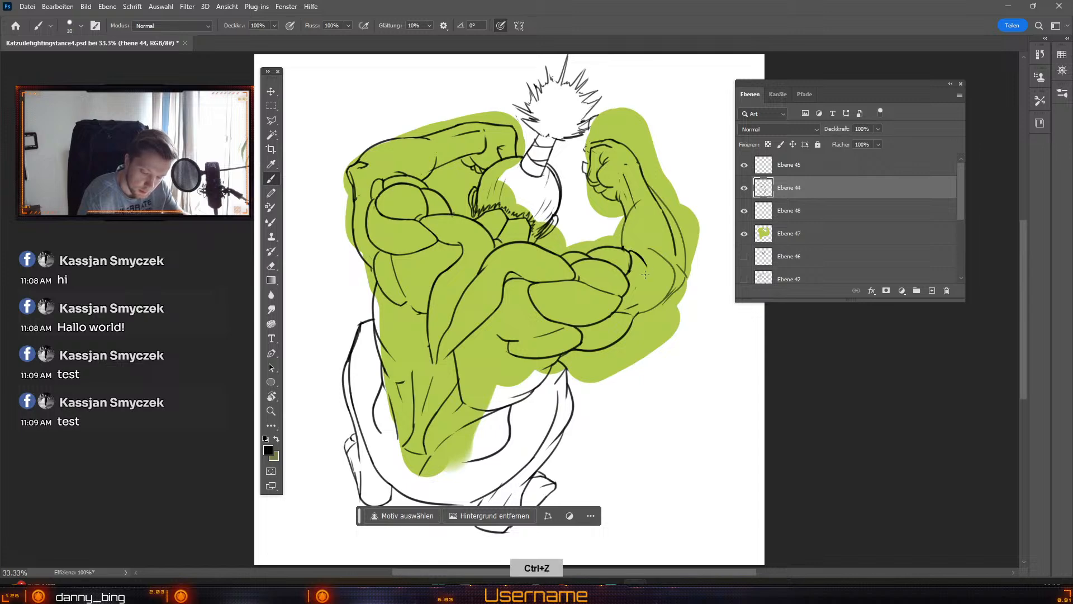
left_click_drag(638, 253, 646, 273)
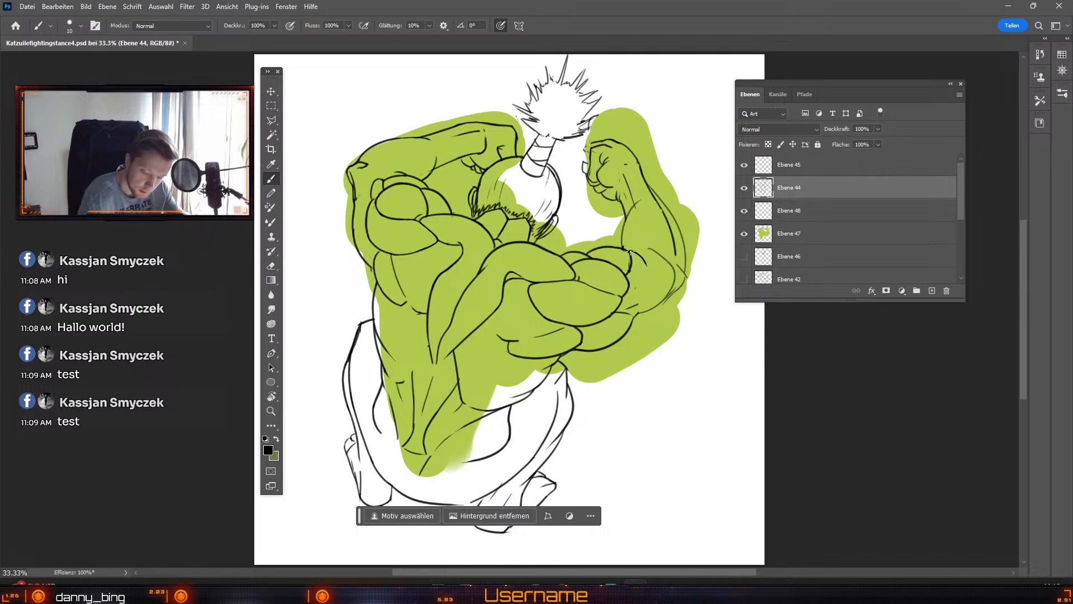
key("e")
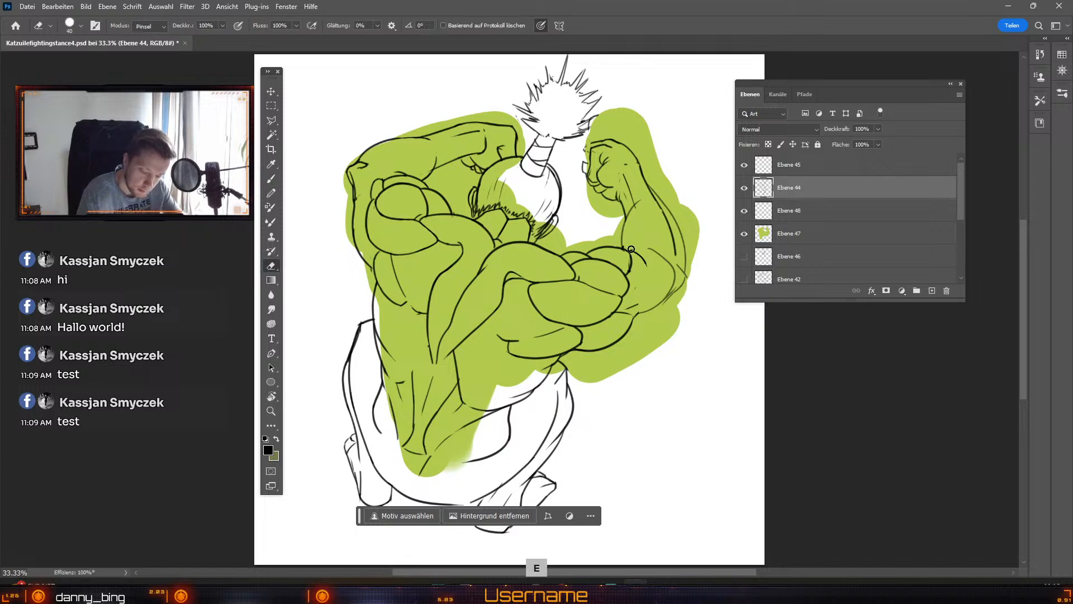
key("b")
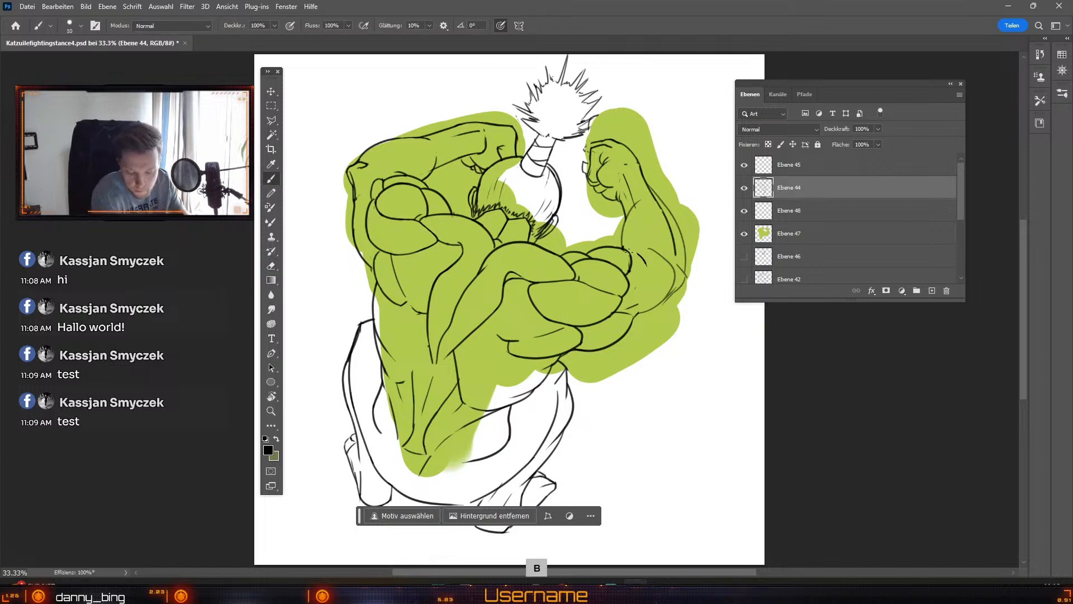
key("ctrl+z")
key("ctrl+z")
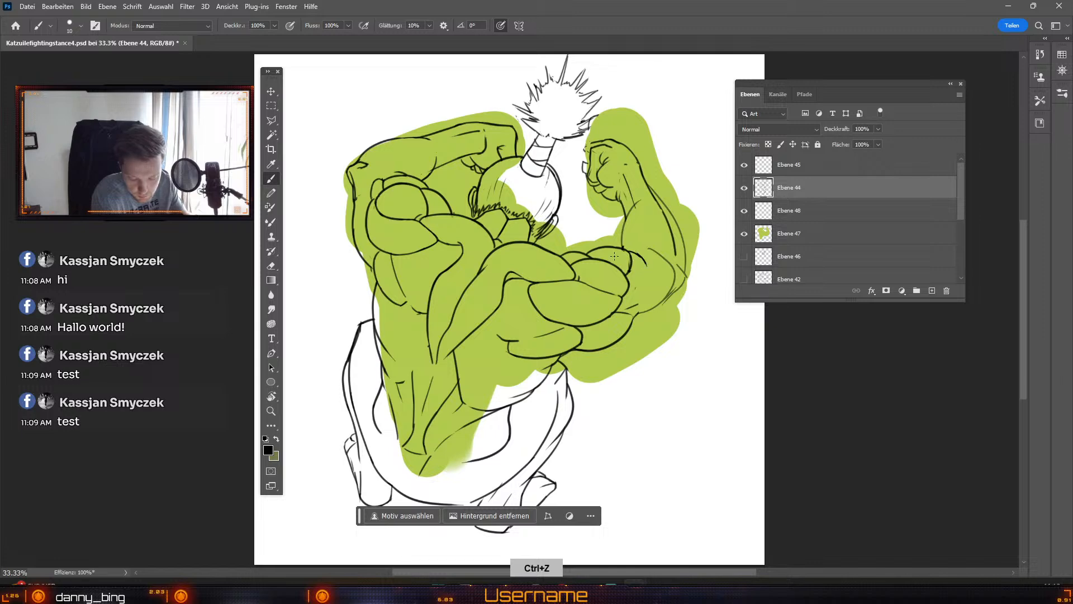
key("ctrl+z")
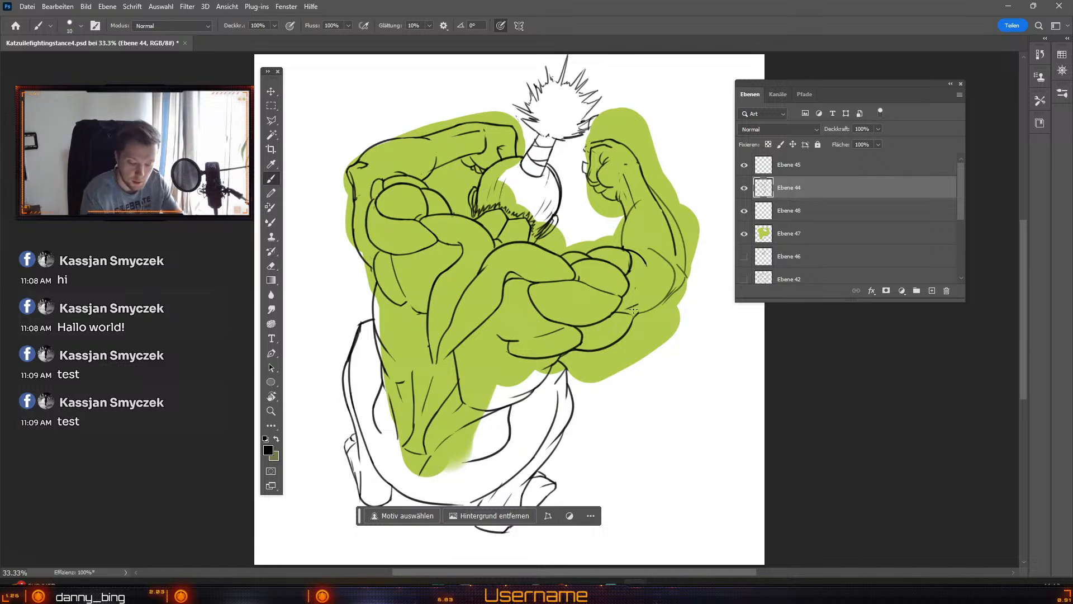
Step: Erase the raised upper arm's old underside line on Ebene 44 and redraw it in black towards the elbow
key("e")
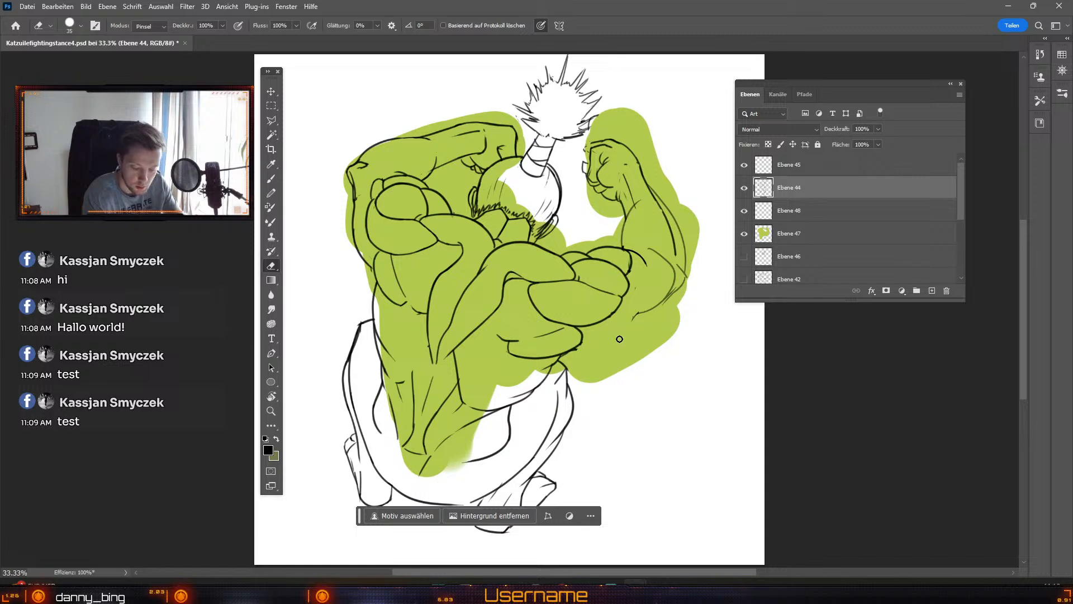
key("b")
left_click_drag(584, 347, 646, 316)
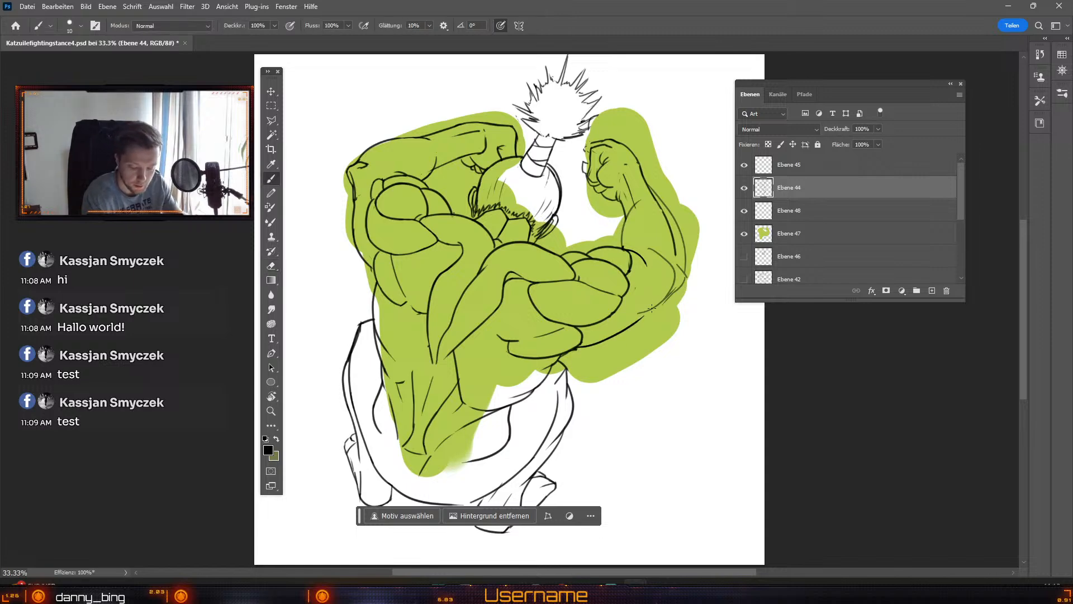
key("ctrl+z")
left_click_drag(576, 350, 662, 299)
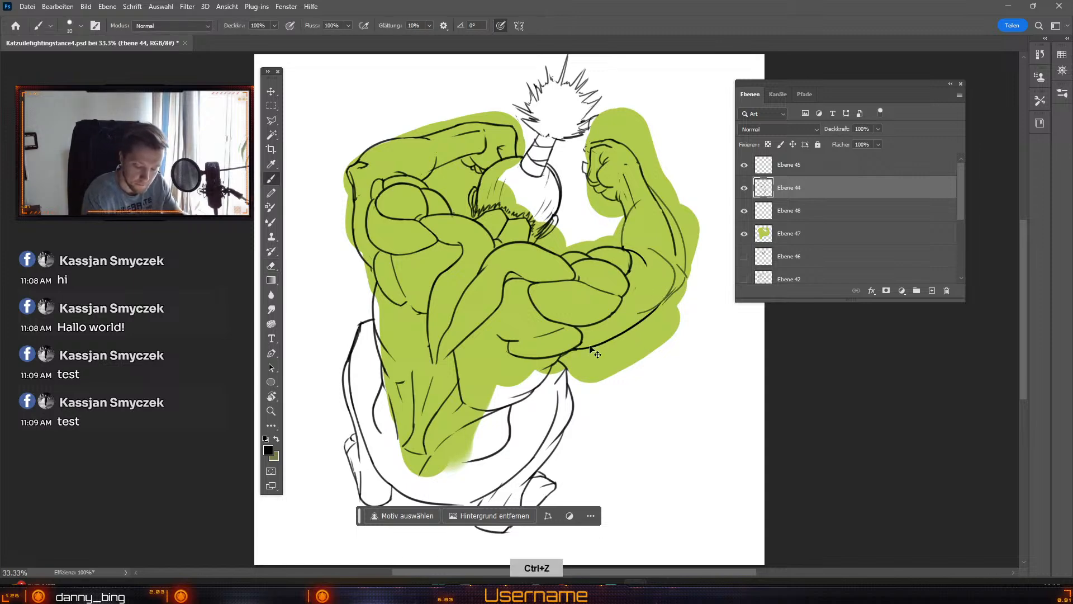
Step: Replace the raised upper arm's underside line on Ebene 44 with one smooth black curve from the armpit to the elbow, cleaning up its start
key("ctrl+z")
left_click_drag(576, 350, 665, 299)
key("ctrl+z")
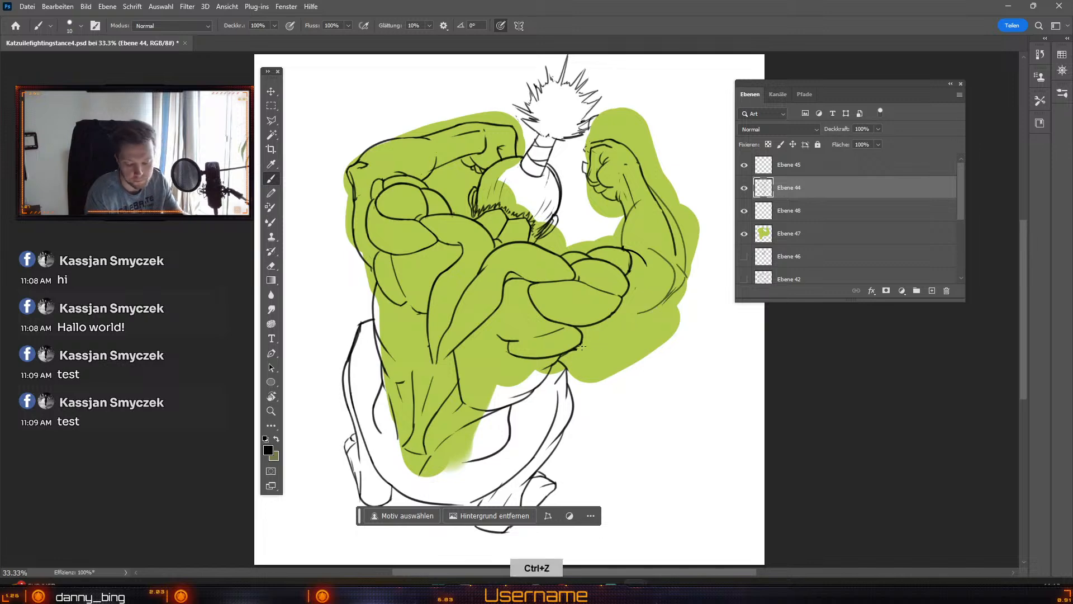
left_click_drag(575, 347, 649, 320)
key("ctrl+z")
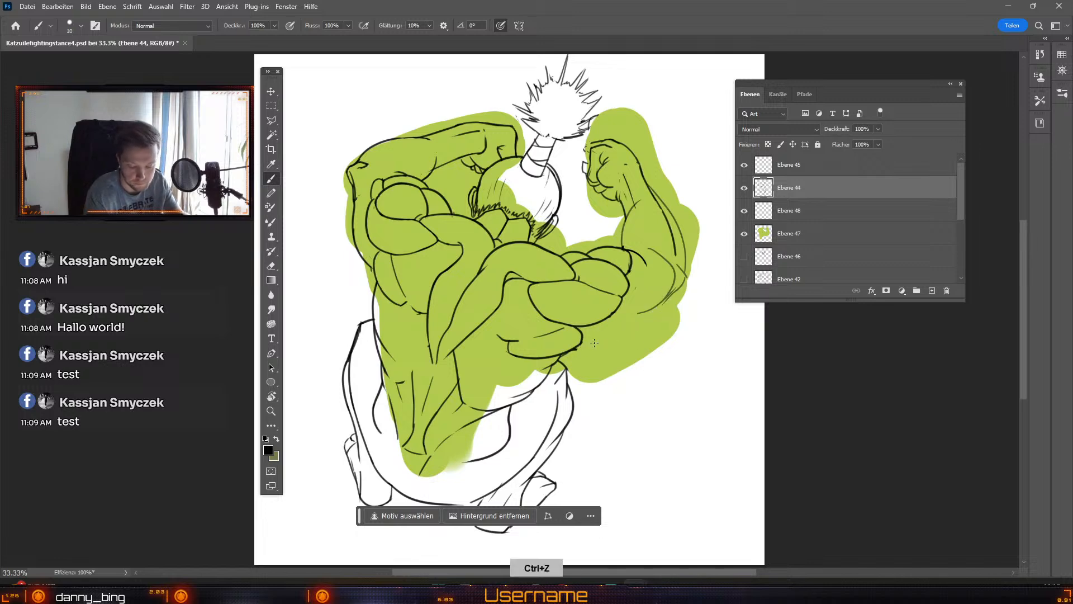
mouse_move(577, 345)
left_mouse_down()
mouse_move(625, 336)
mouse_move(668, 301)
left_mouse_up()
key("e")
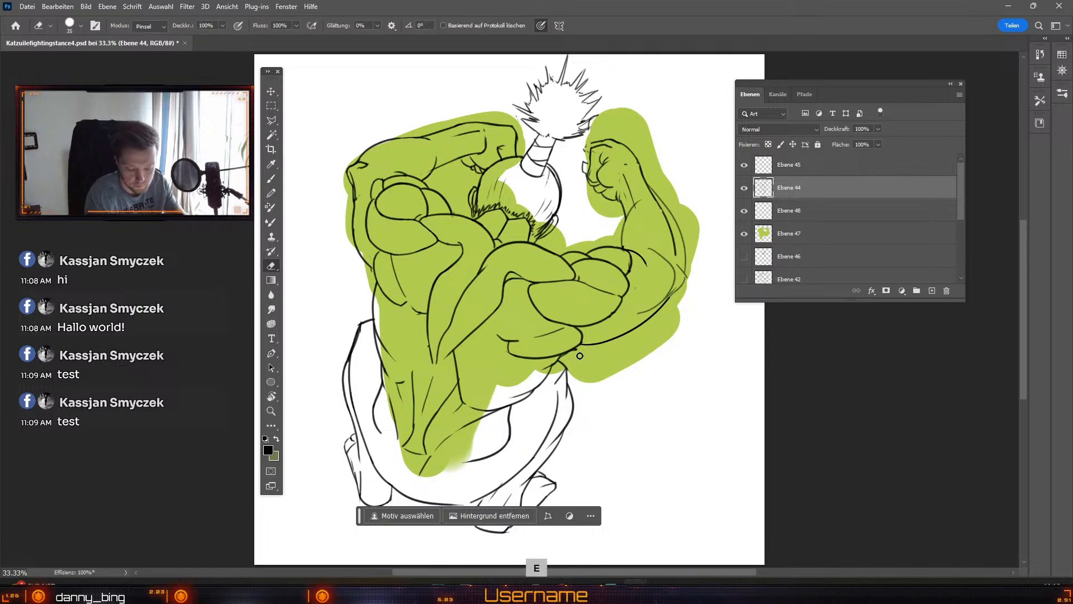
key("b")
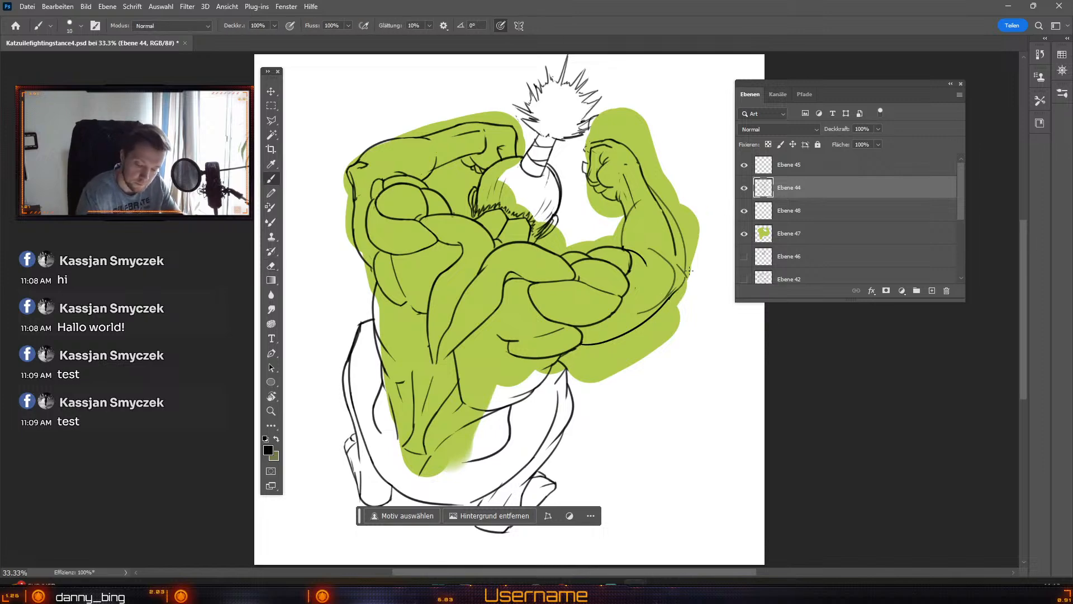
key("ctrl+z")
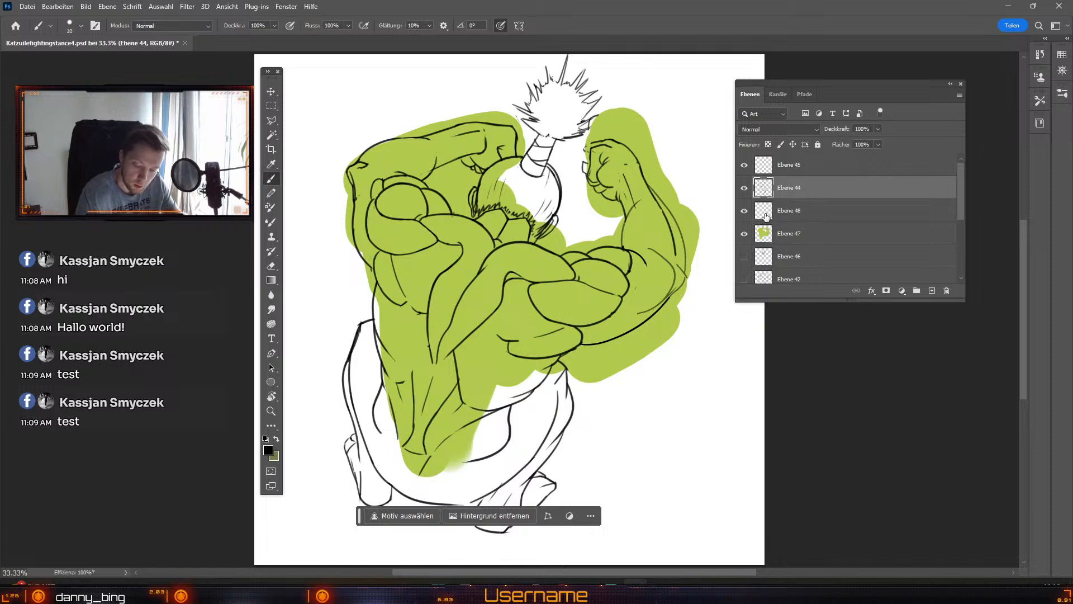
Step: Sketch a pointed, triangular elbow shape on Ebene 48, undoing unsuitable strokes
left_click(808, 211)
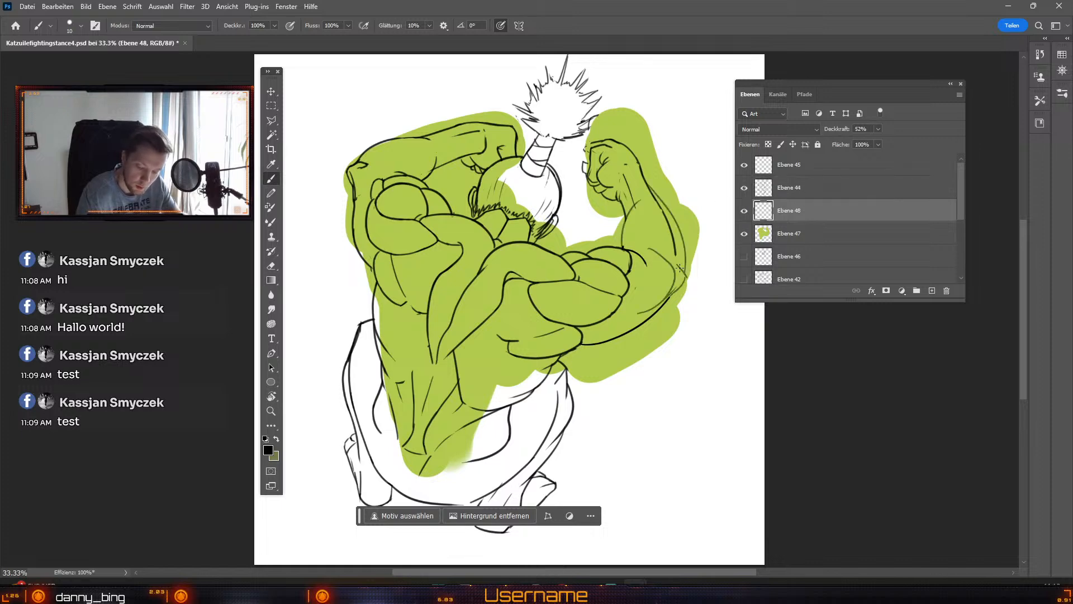
key("ctrl+z")
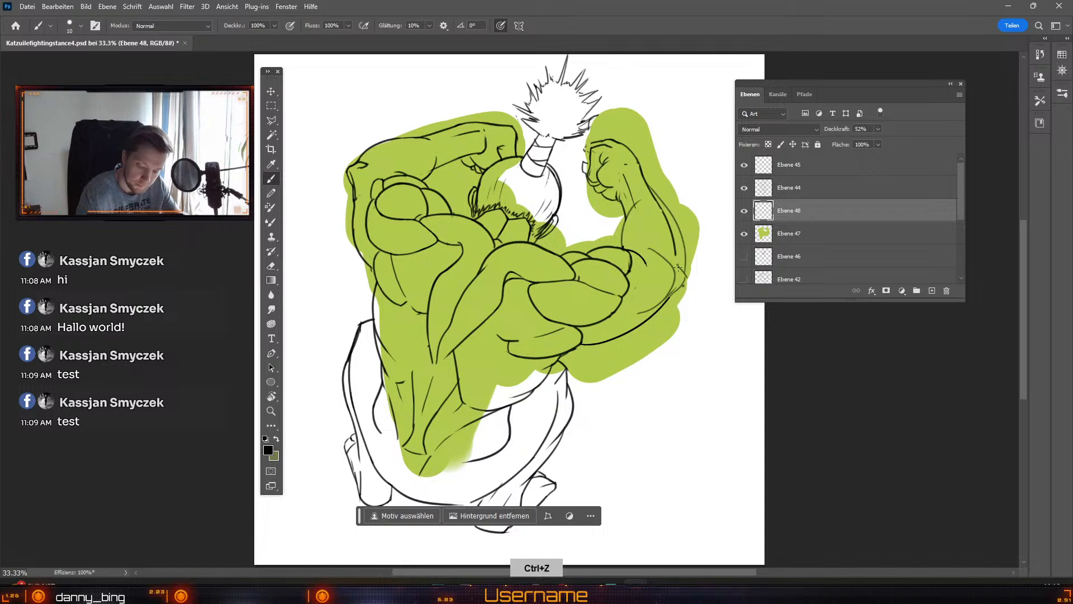
mouse_move(658, 300)
left_mouse_down()
mouse_move(684, 284)
mouse_move(676, 264)
mouse_move(655, 307)
left_mouse_up()
key("ctrl+z")
left_click_drag(673, 270, 661, 300)
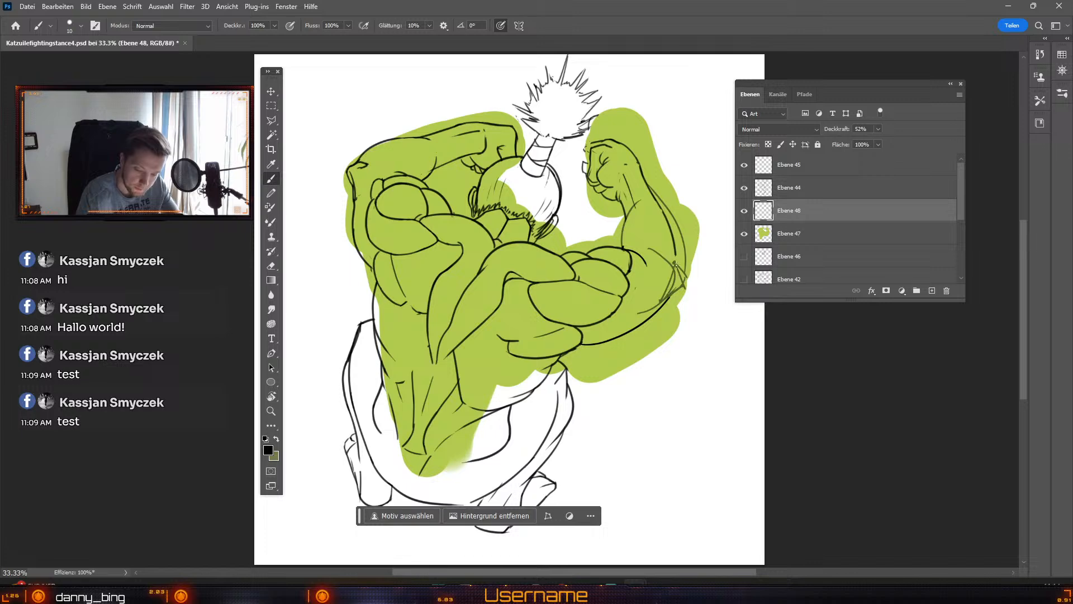
key("ctrl+z")
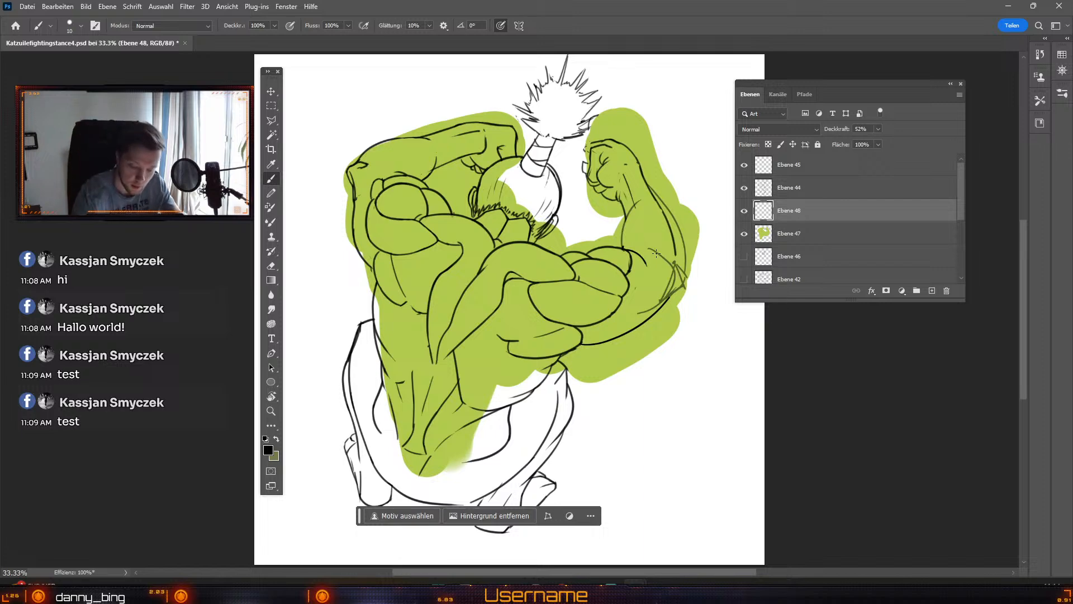
Step: Sketch a line on Ebene 48 from the raised wrist along the forearm to the elbow, and refine the elbow tip's strokes
left_click_drag(624, 198, 654, 305)
key("ctrl+z")
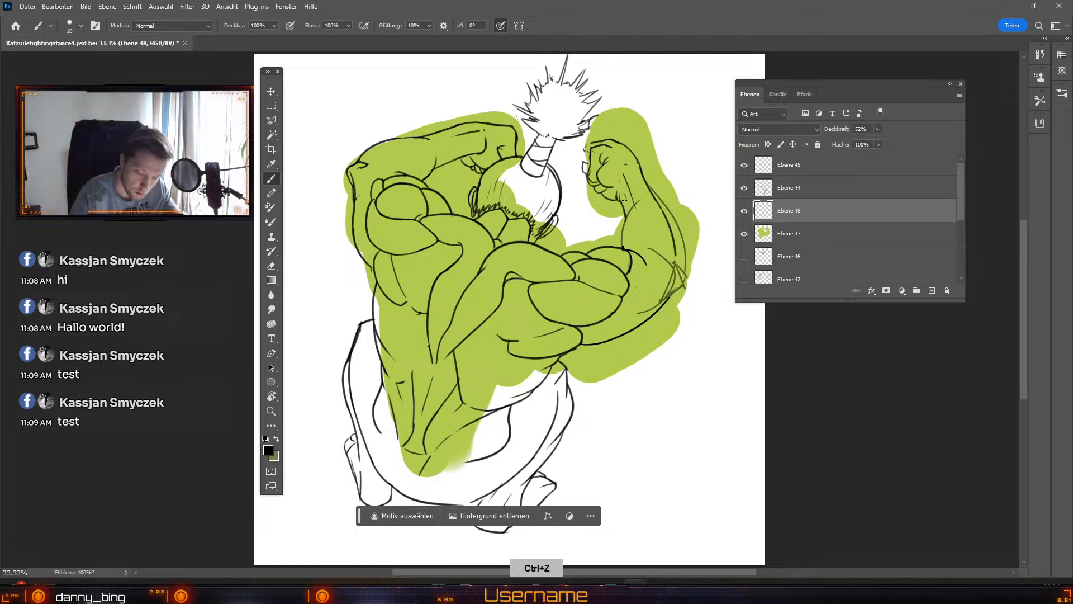
left_click_drag(621, 200, 656, 302)
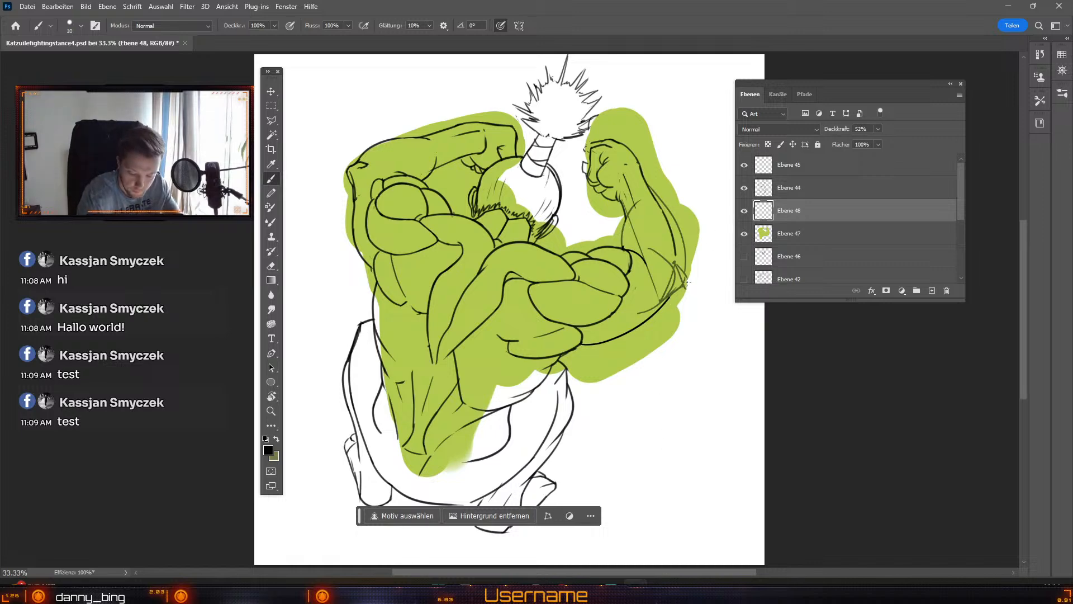
key("ctrl+z")
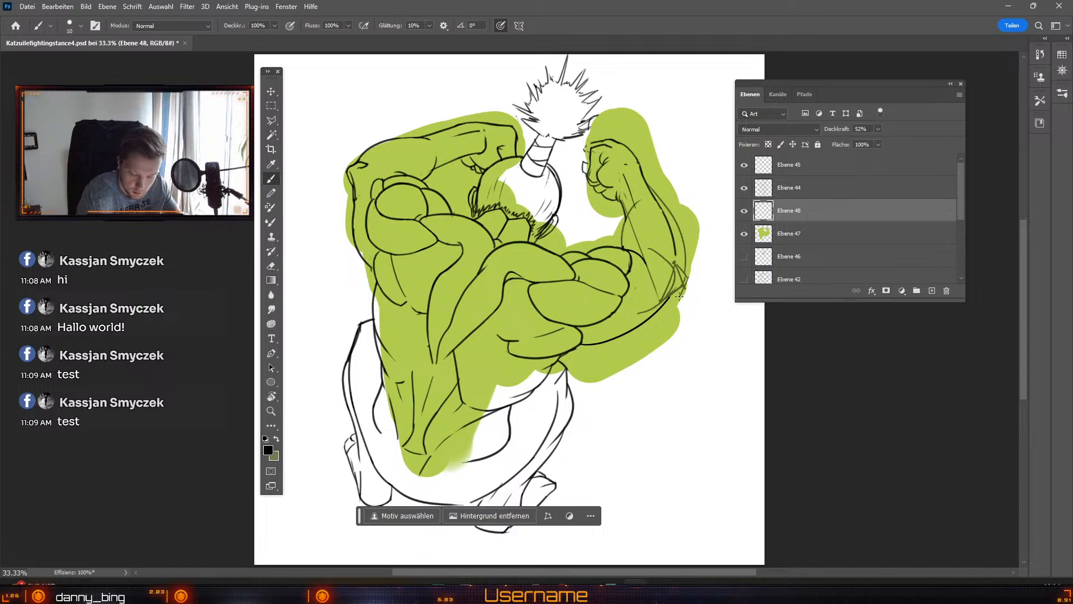
key("ctrl+z")
key("ctrl+z")
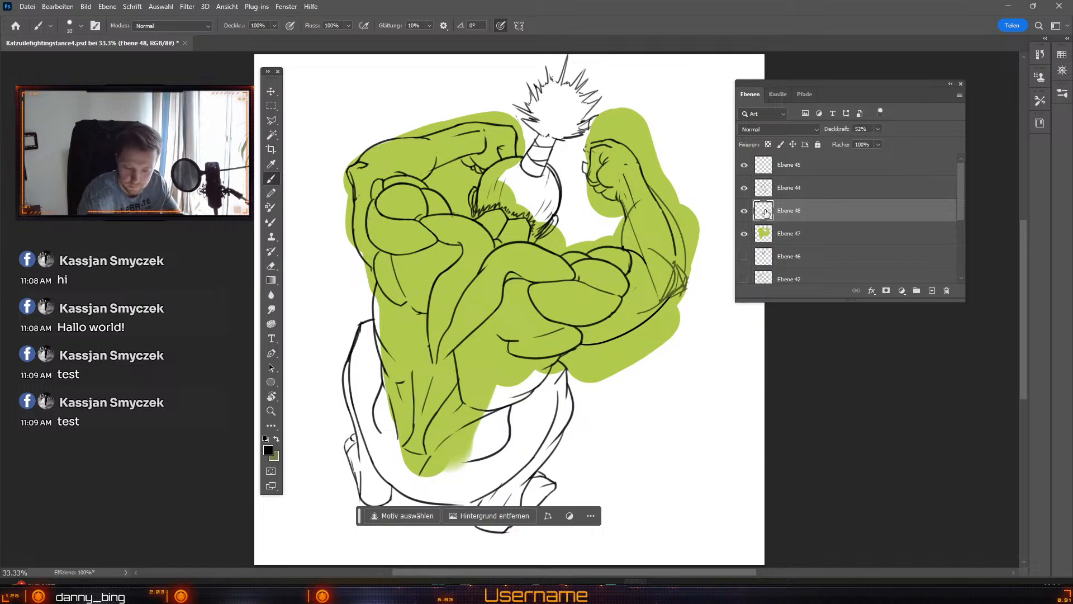
Step: Ink the raised arm's elbow tip in black on Ebene 44 over the sketch, undoing unsuitable strokes
key("alt+bracketright")
key("ctrl+z")
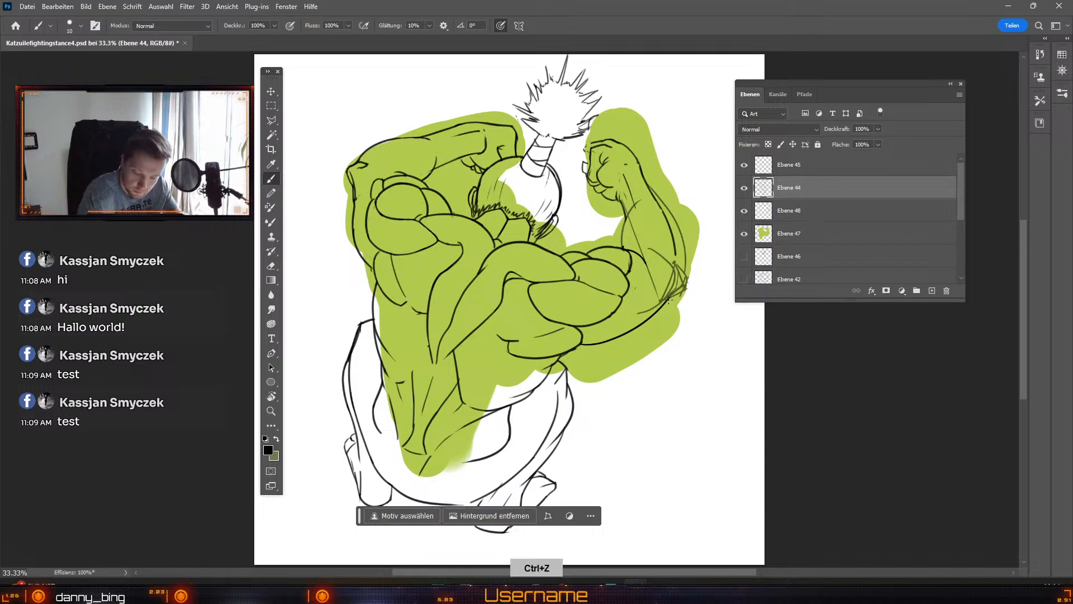
key("ctrl+z")
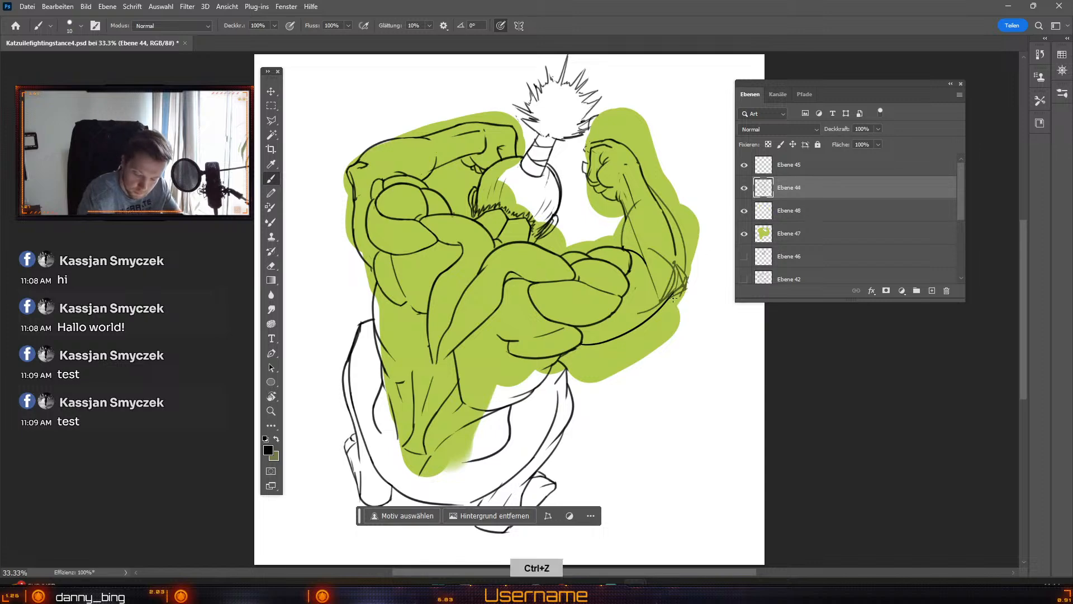
key("ctrl+z")
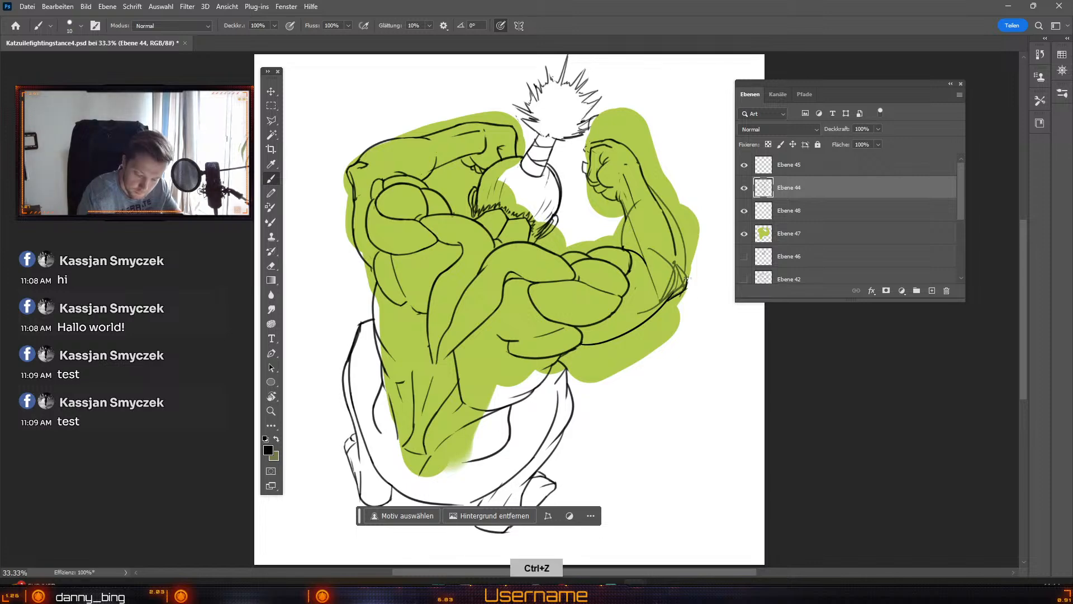
key("ctrl+z")
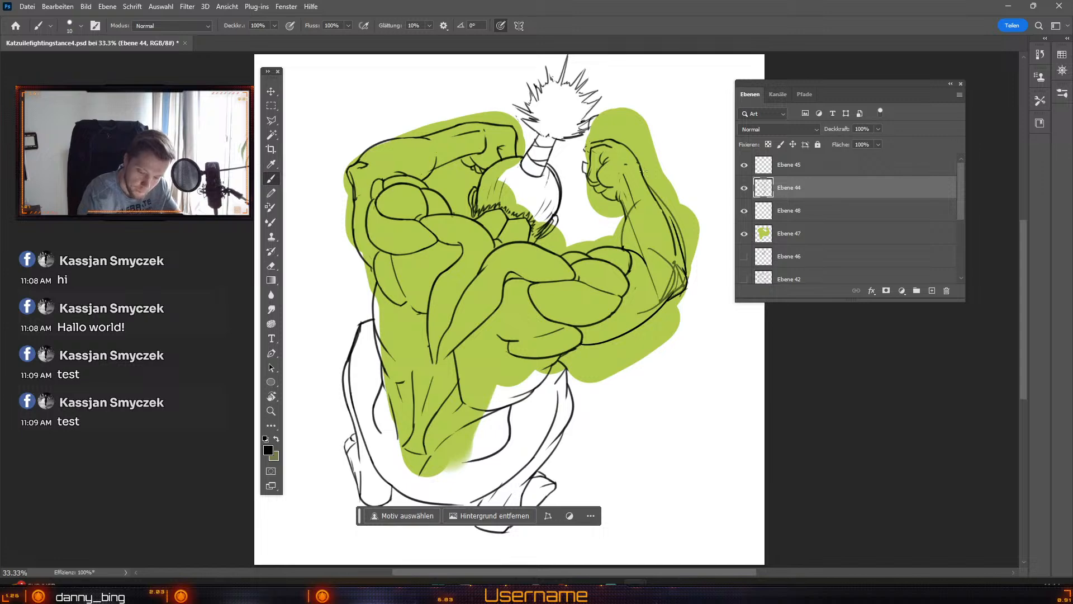
Step: Undo the last forearm stroke and erase the raised forearm's old outer line on Ebene 44
key("ctrl+z")
key("e")
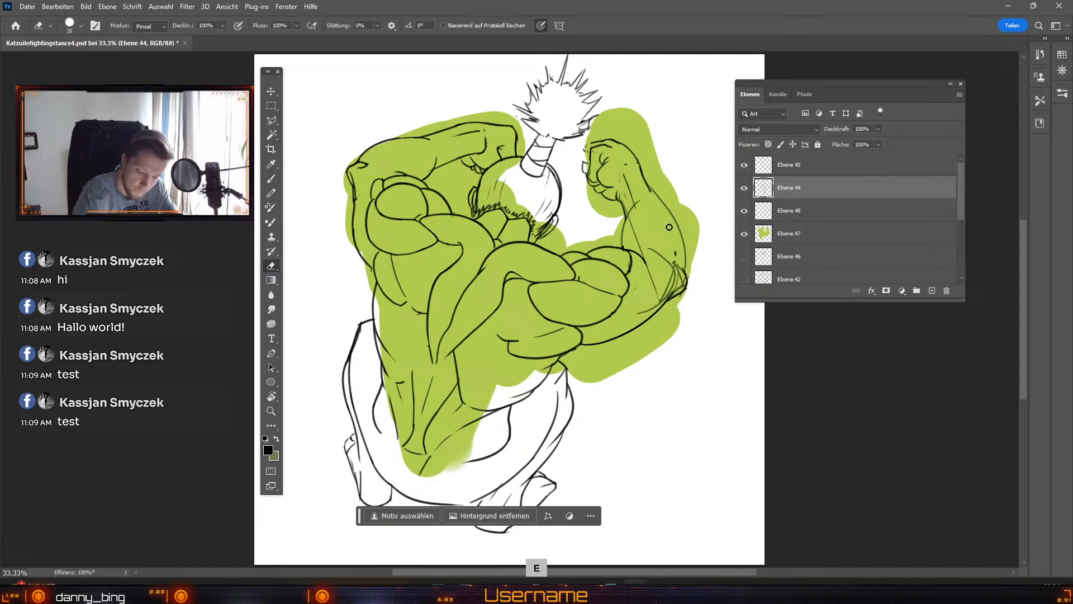
key("b")
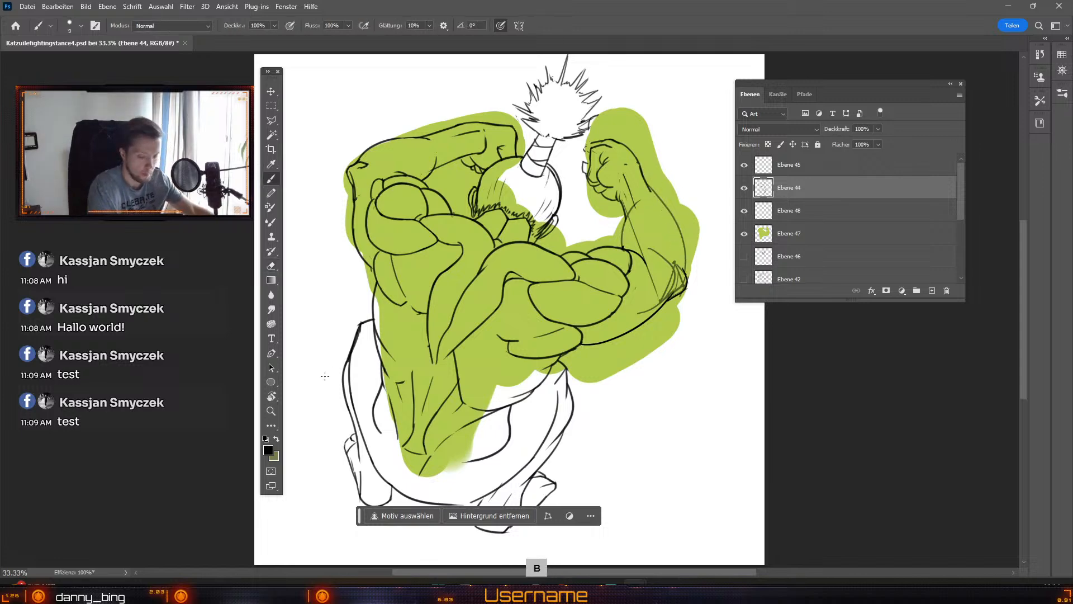
Step: Rotate the canvas so the raised elbow points up, and ink the outer forearm contour from the elbow to mid-forearm, undoing unsuitable strokes
key("r")
mouse_move(324, 376)
left_mouse_down()
mouse_move(492, 467)
mouse_move(571, 475)
left_mouse_up()
key("b")
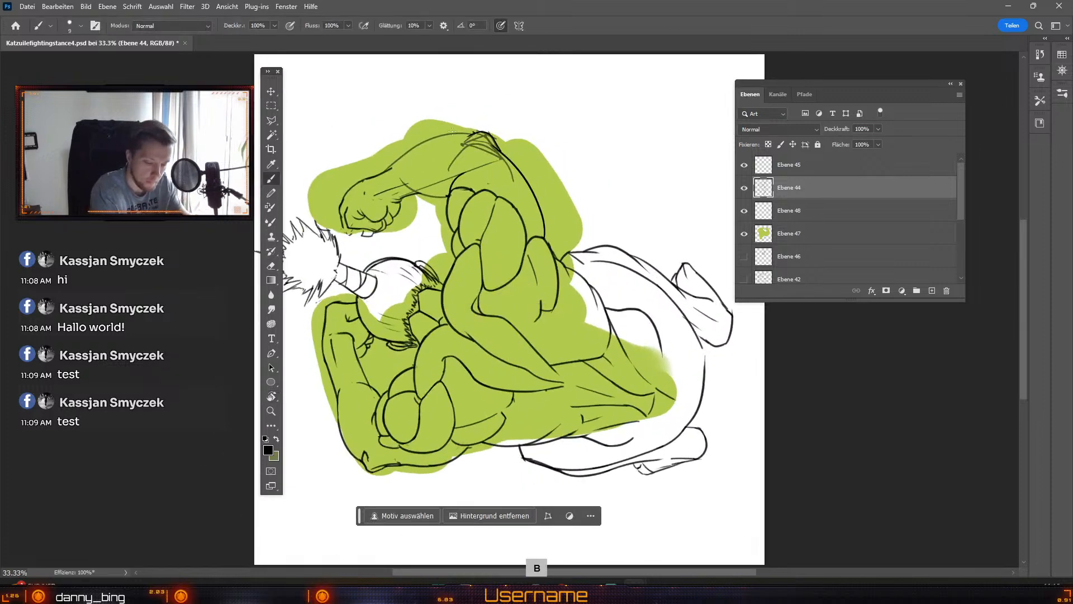
left_click_drag(474, 133, 392, 163)
key("ctrl+z")
left_click_drag(475, 133, 408, 159)
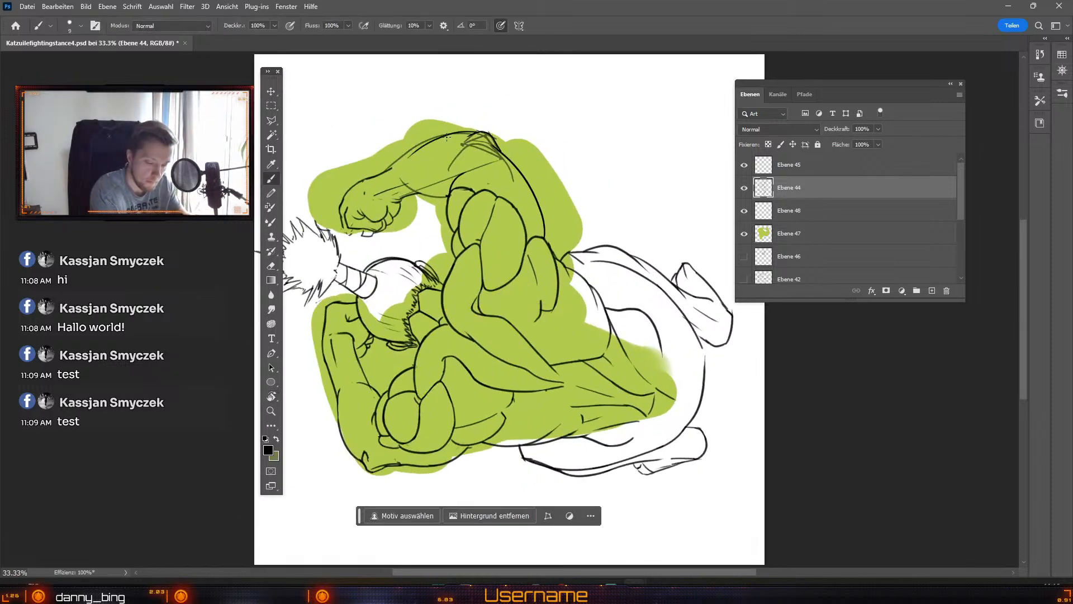
key("ctrl+z")
left_click_drag(476, 132, 407, 159)
key("ctrl+z")
mouse_move(478, 133)
left_mouse_down()
mouse_move(441, 134)
mouse_move(407, 155)
left_mouse_up()
key("ctrl+z")
left_click_drag(477, 133, 409, 152)
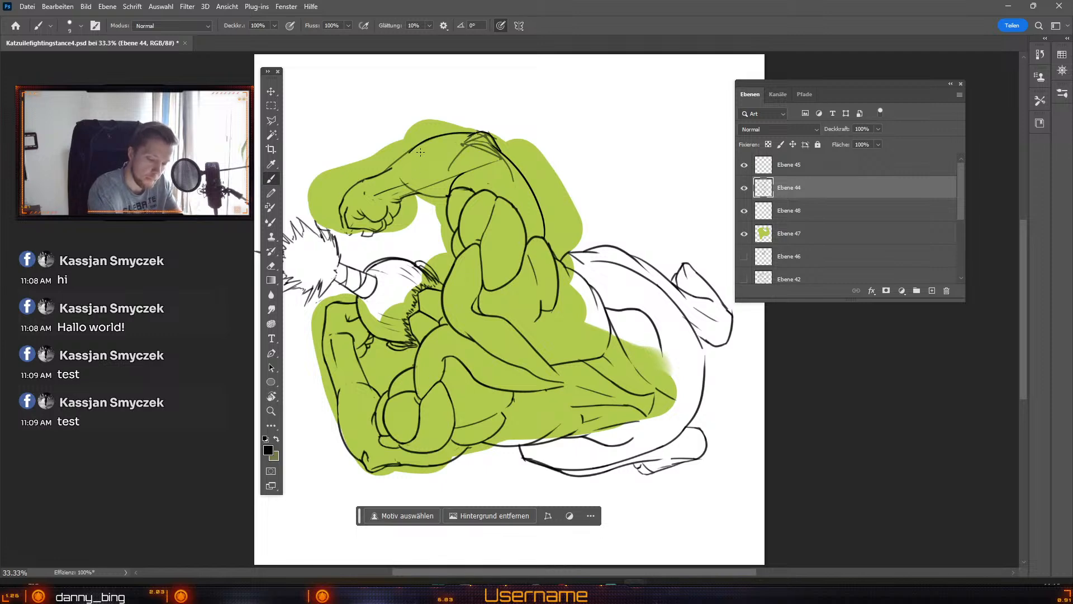
Step: Try to extend the outer forearm contour from mid-forearm towards the wrist, and undo back to the elbow
left_click_drag(411, 150, 383, 171)
key("ctrl+z")
key("ctrl+z")
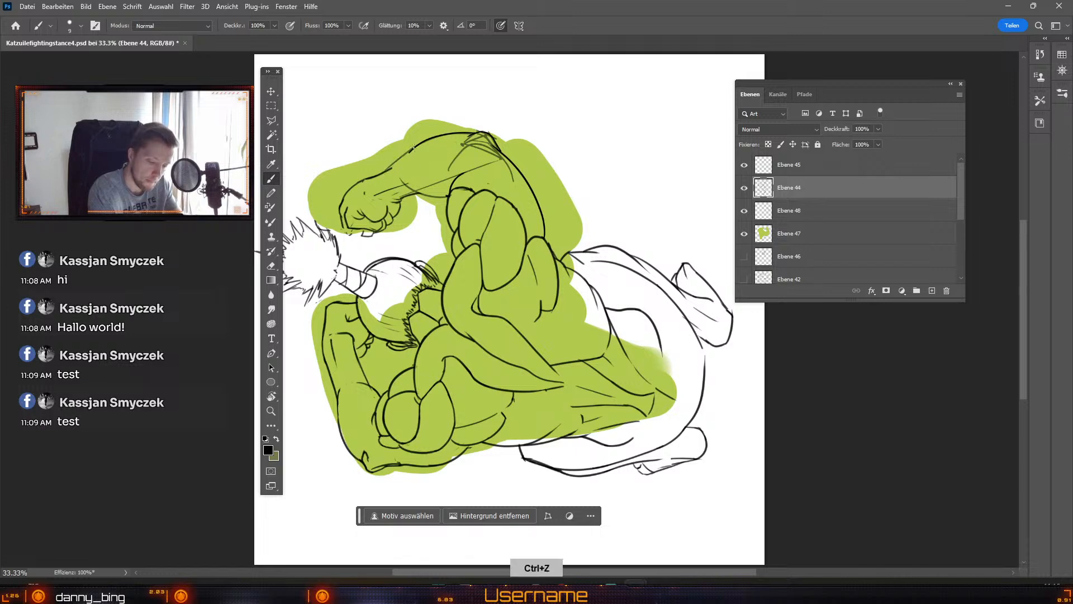
key("ctrl+z")
mouse_move(415, 148)
left_mouse_down()
mouse_move(384, 176)
mouse_move(391, 169)
left_mouse_up()
key("ctrl+z")
key("ctrl+z")
key("ctrl+z")
key("ctrl+z")
key("ctrl+z")
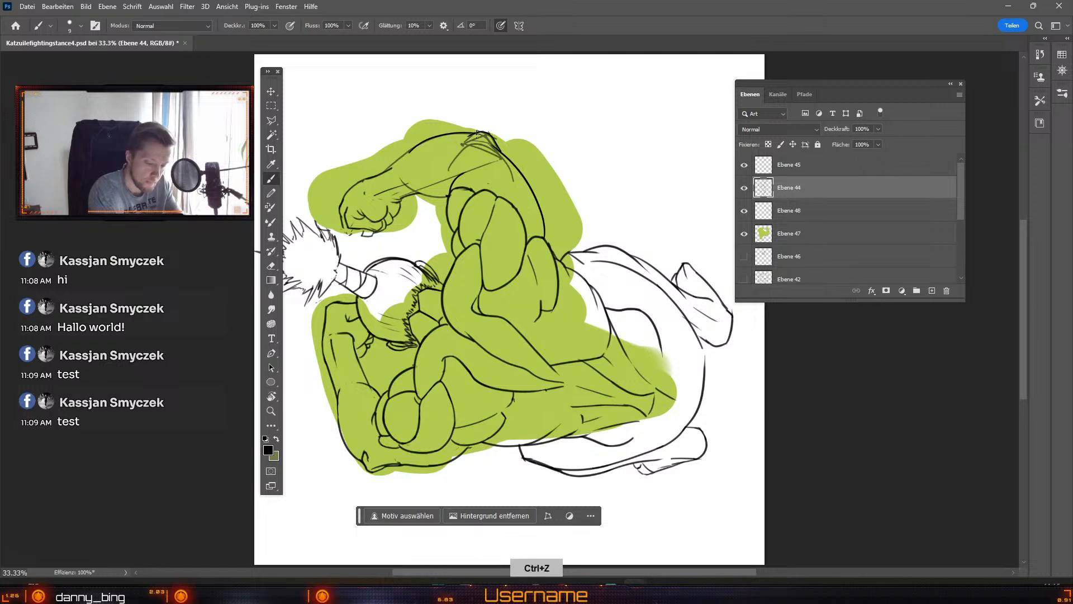
key("ctrl+z")
Step: Ink the outer forearm contour in one black stroke from the elbow tip to the wrist, and reset the canvas rotation
mouse_move(480, 133)
left_mouse_down()
mouse_move(422, 144)
mouse_move(383, 187)
left_mouse_up()
key("ctrl+z")
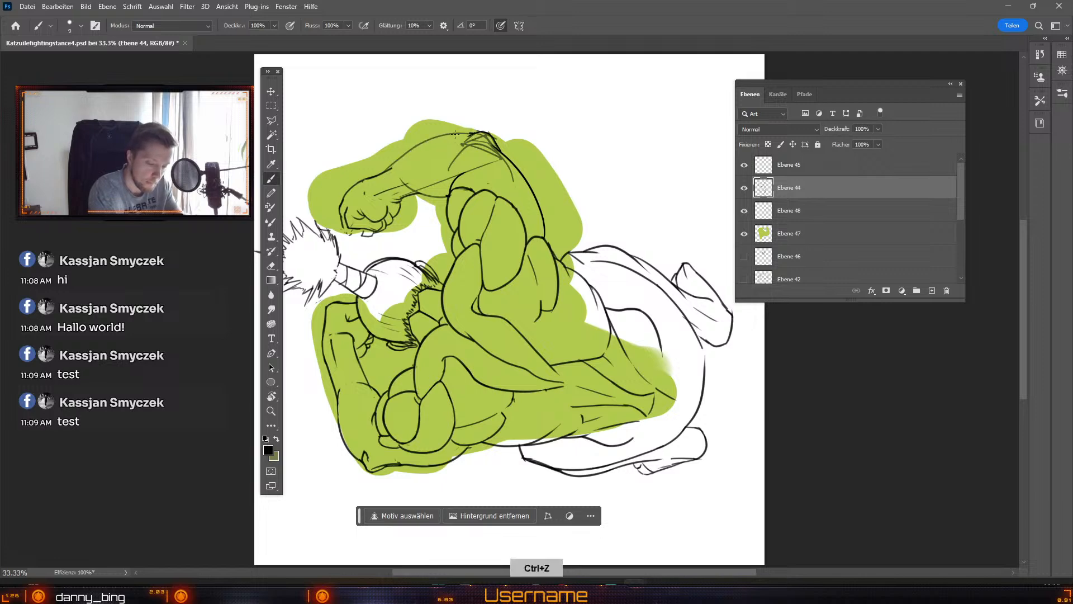
left_click_drag(480, 133, 380, 188)
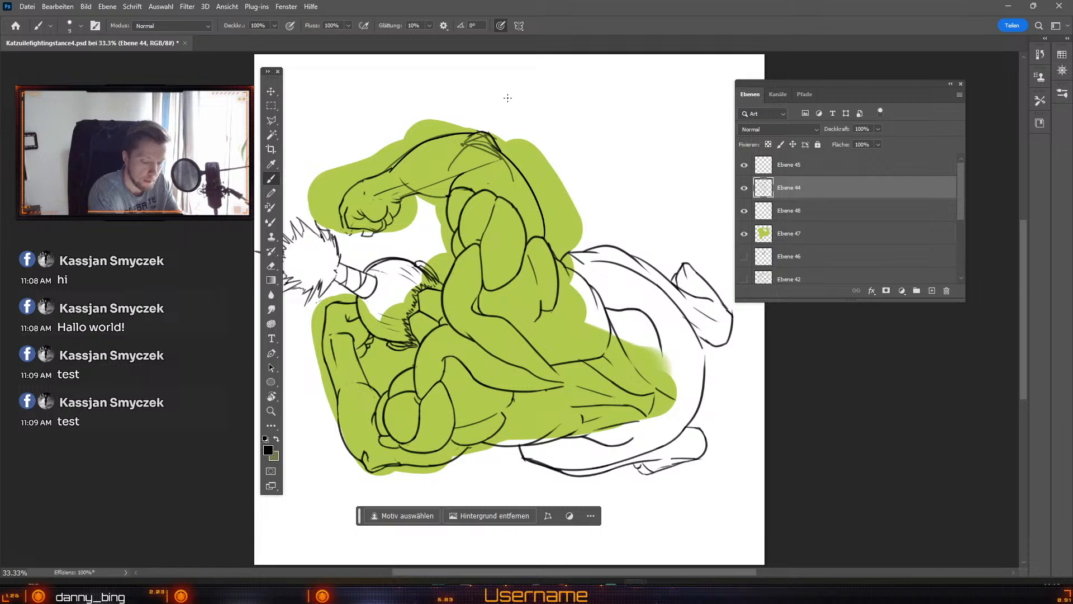
key("e")
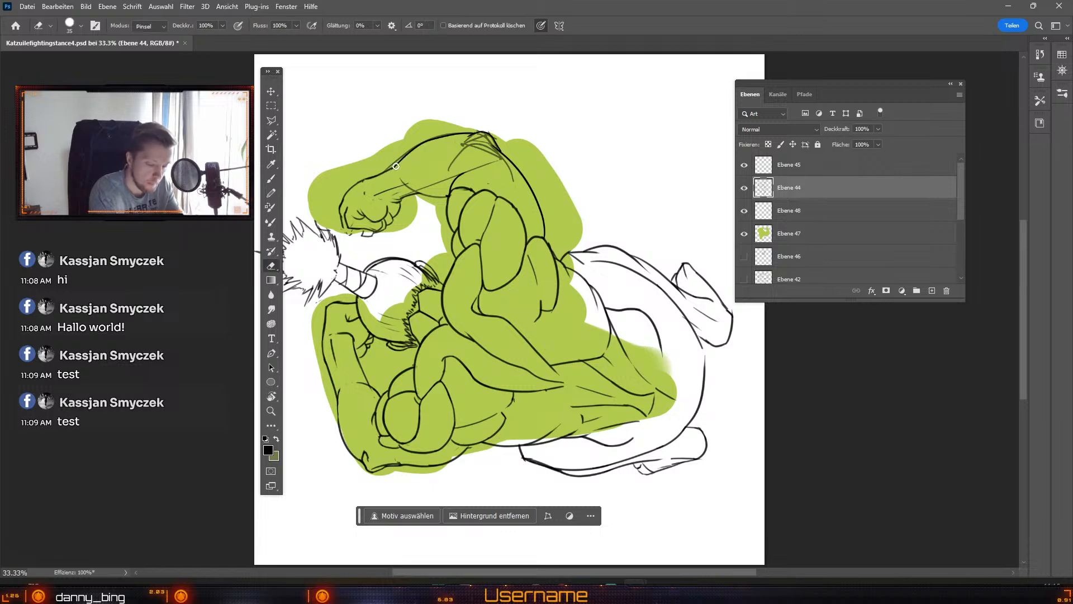
key("b")
key("ctrl+z")
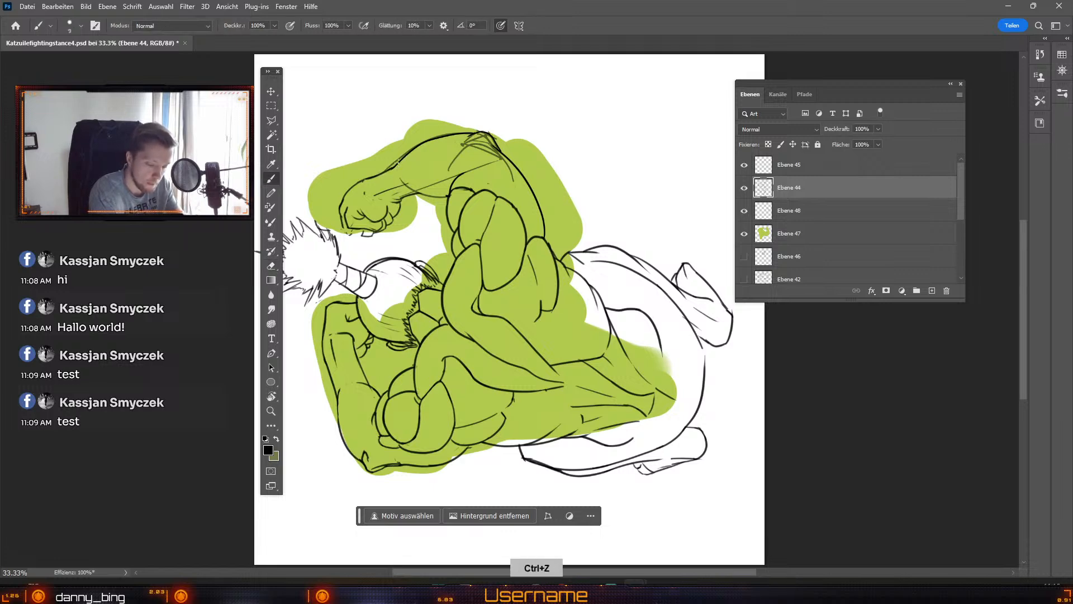
key("Escape")
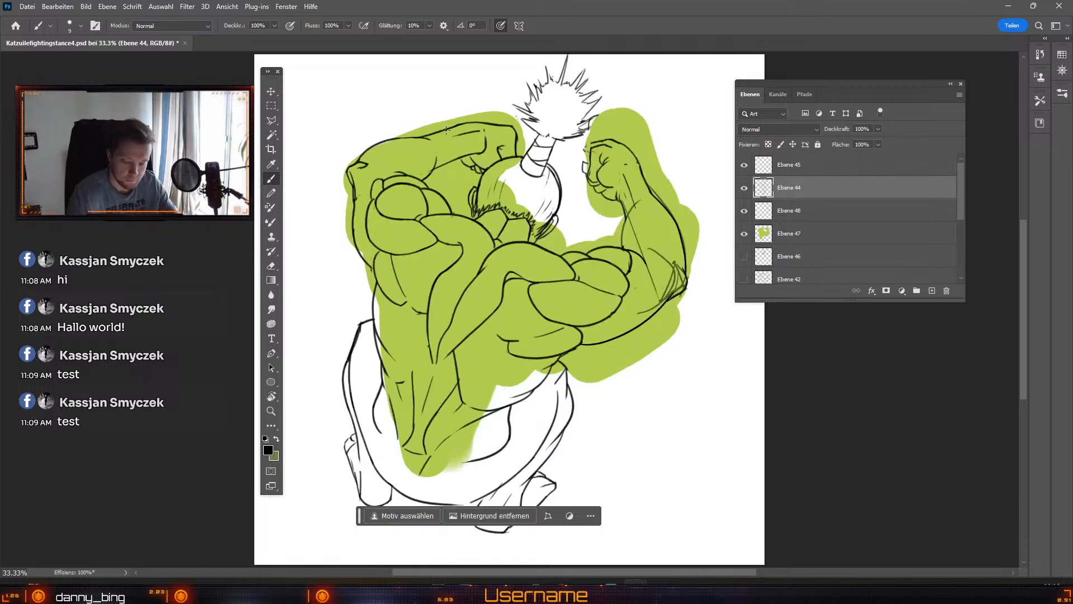
Step: Erase the overlapping line ends at the raised wrist and redraw the transition between the hand and the outer forearm contour
key("e")
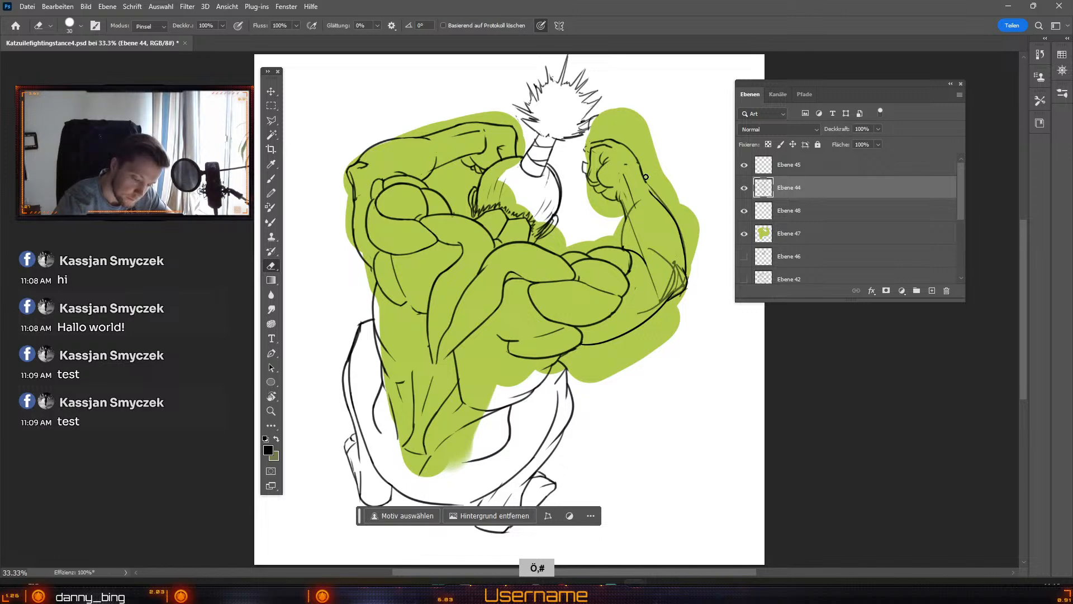
key("e")
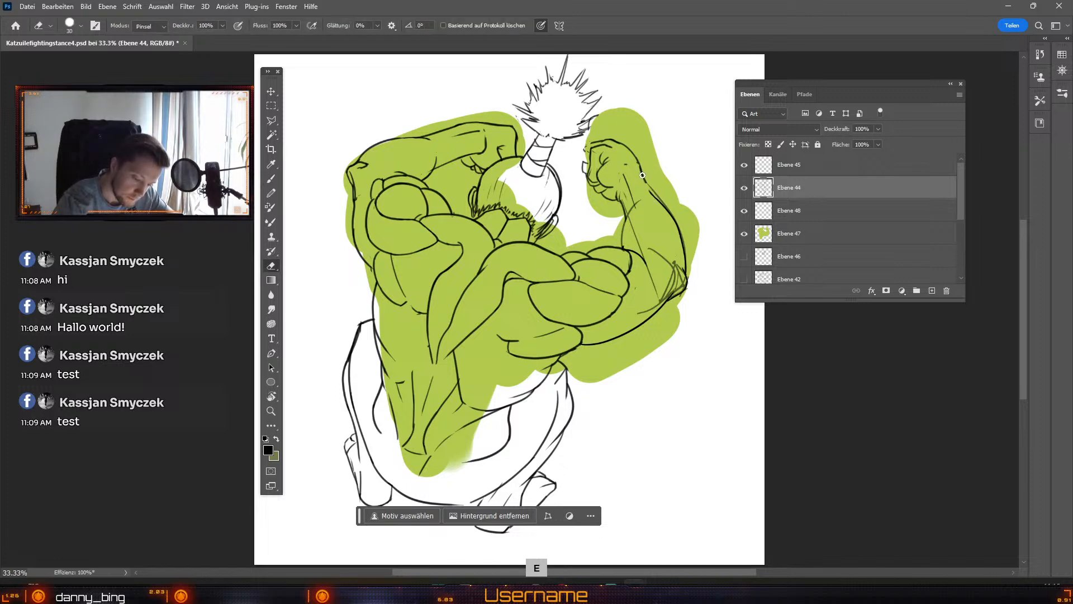
key("b")
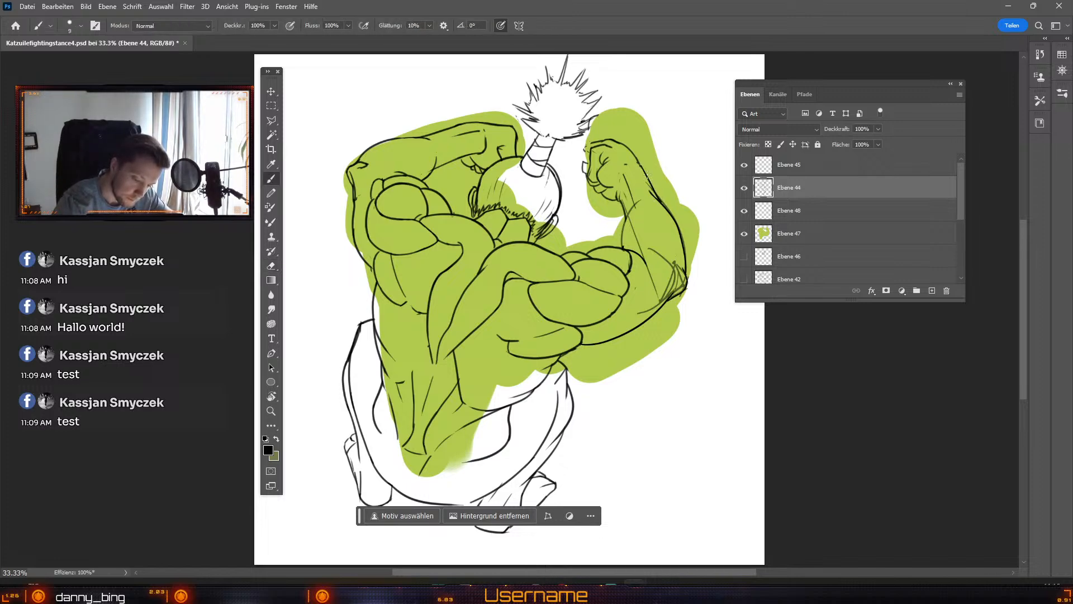
key("ctrl+z")
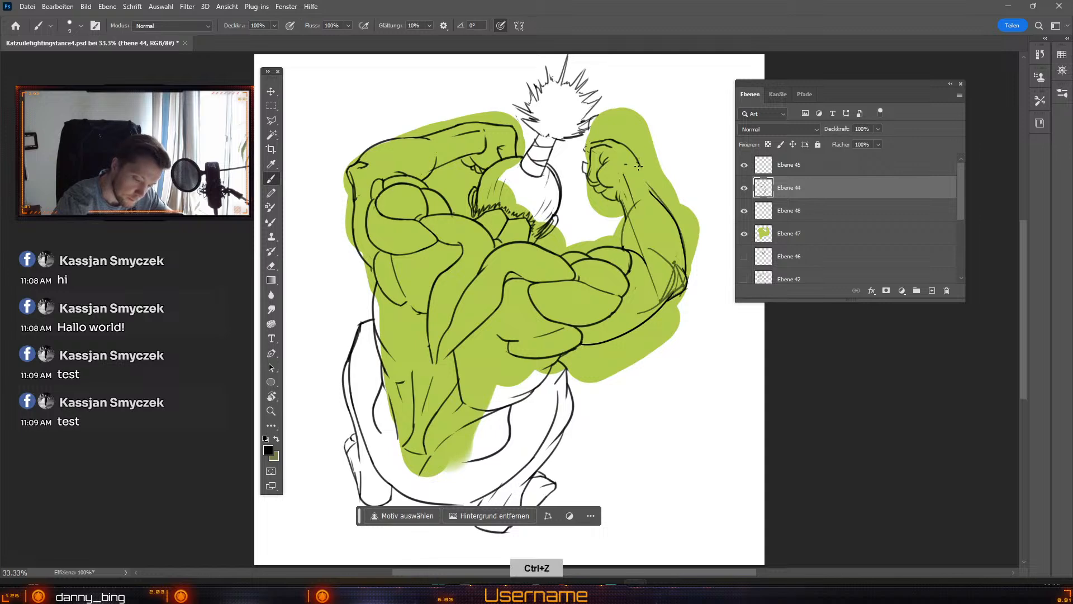
left_click_drag(639, 166, 674, 216)
key("ctrl+z")
key("ctrl+z")
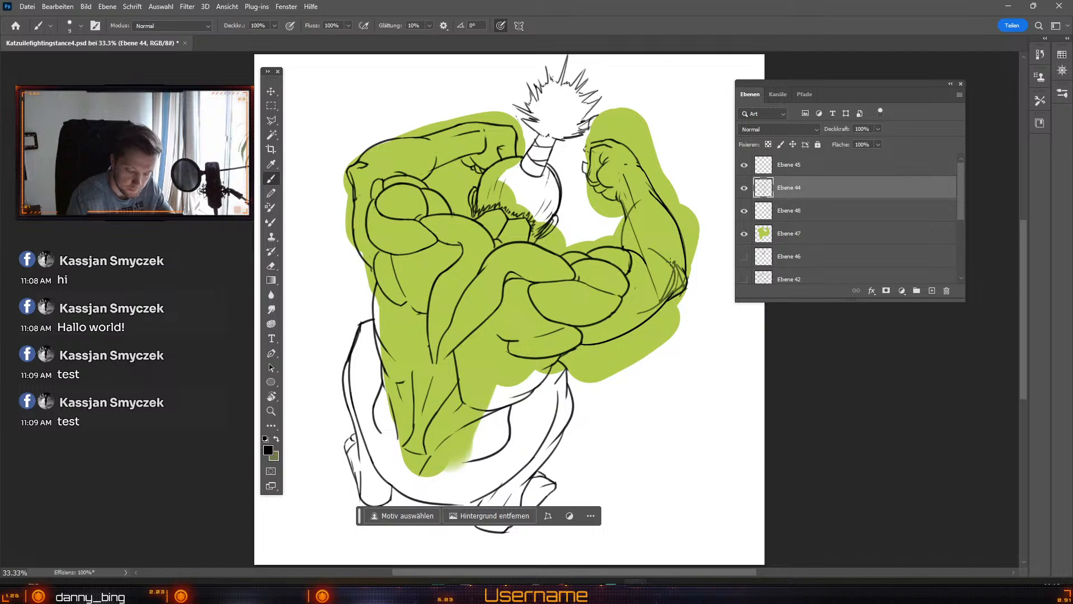
Step: Try to ink a short crease from the inner elbow of the raised arm into the forearm, and undo the strokes
left_click_drag(640, 270, 671, 258)
key("ctrl+z")
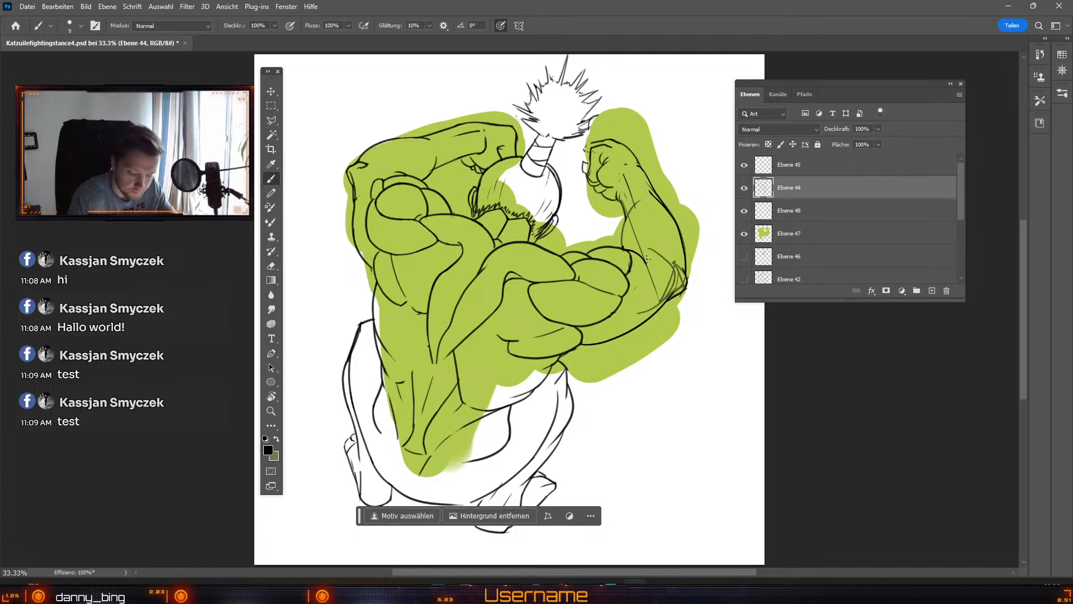
key("e")
key("b")
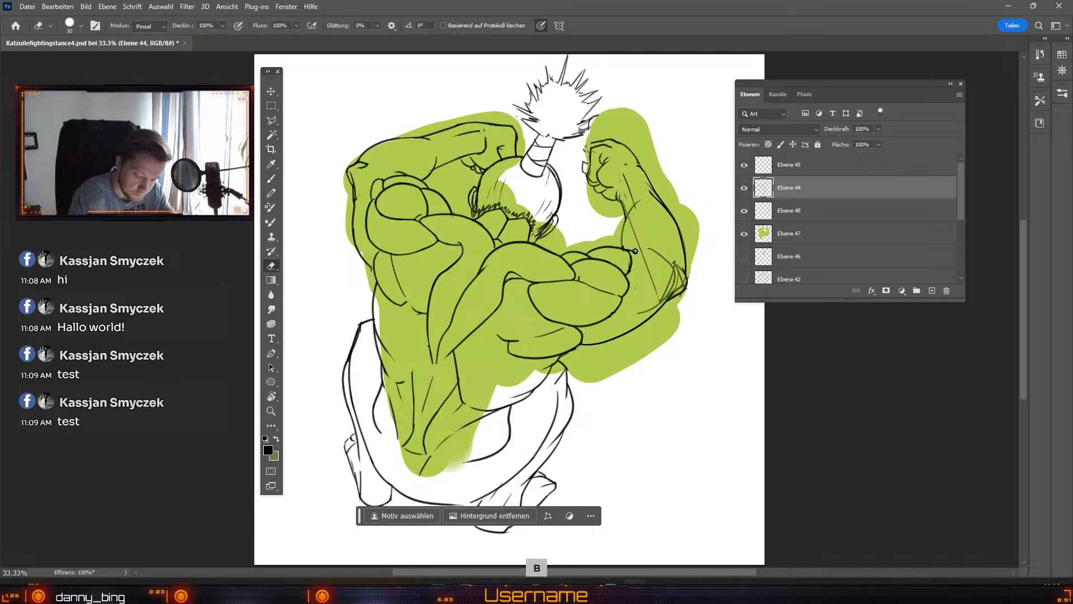
key("ctrl+z")
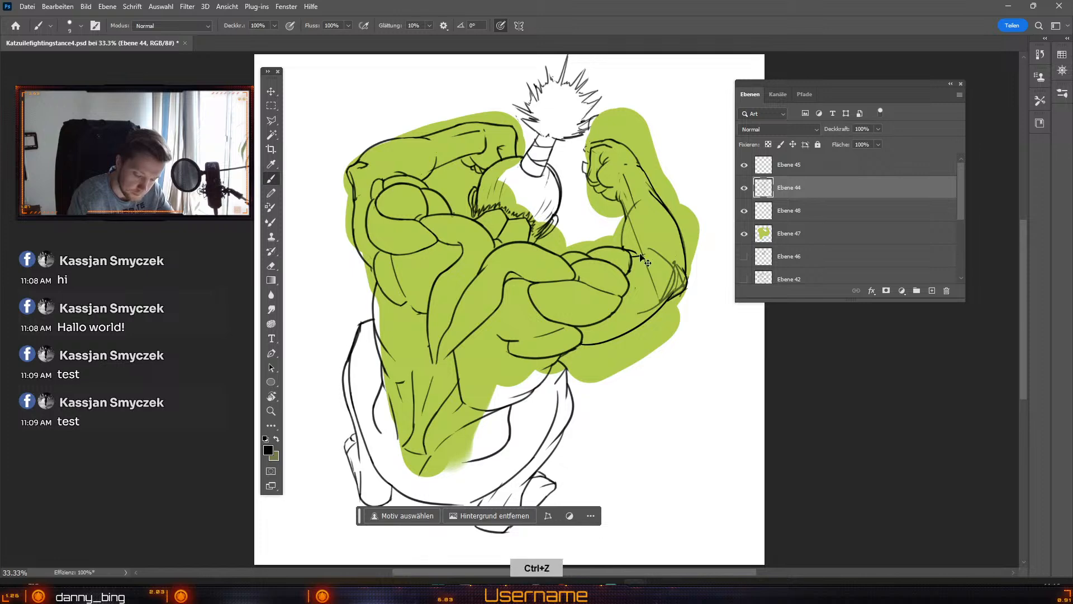
key("ctrl+z")
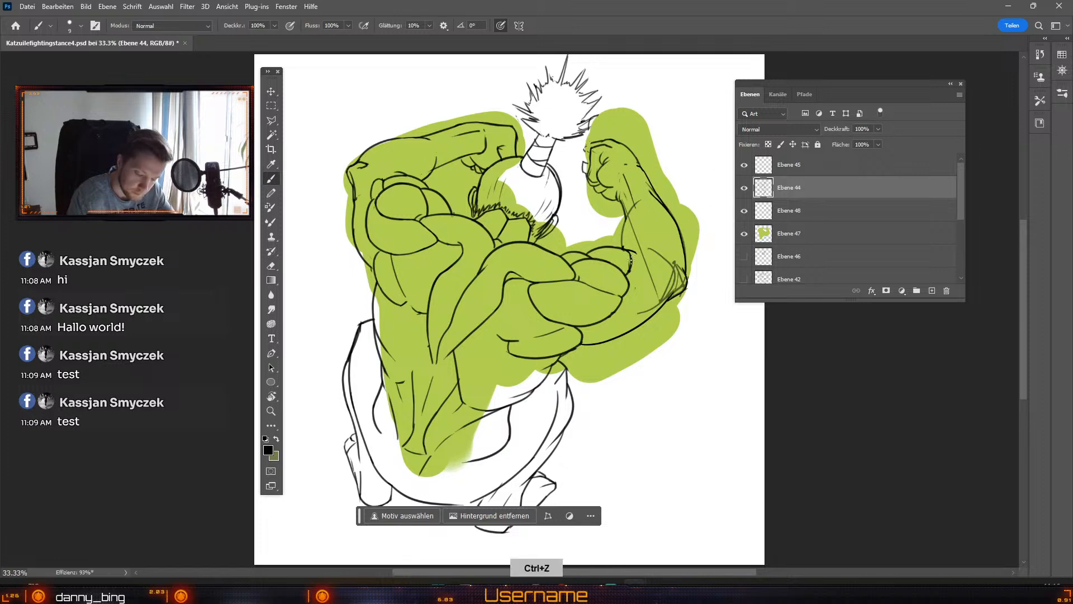
Step: Try to extend the biceps line across the forearm just above the elbow, and undo the strokes
mouse_move(632, 259)
left_mouse_down()
mouse_move(653, 245)
mouse_move(669, 254)
left_mouse_up()
key("ctrl+z")
key("ctrl+z")
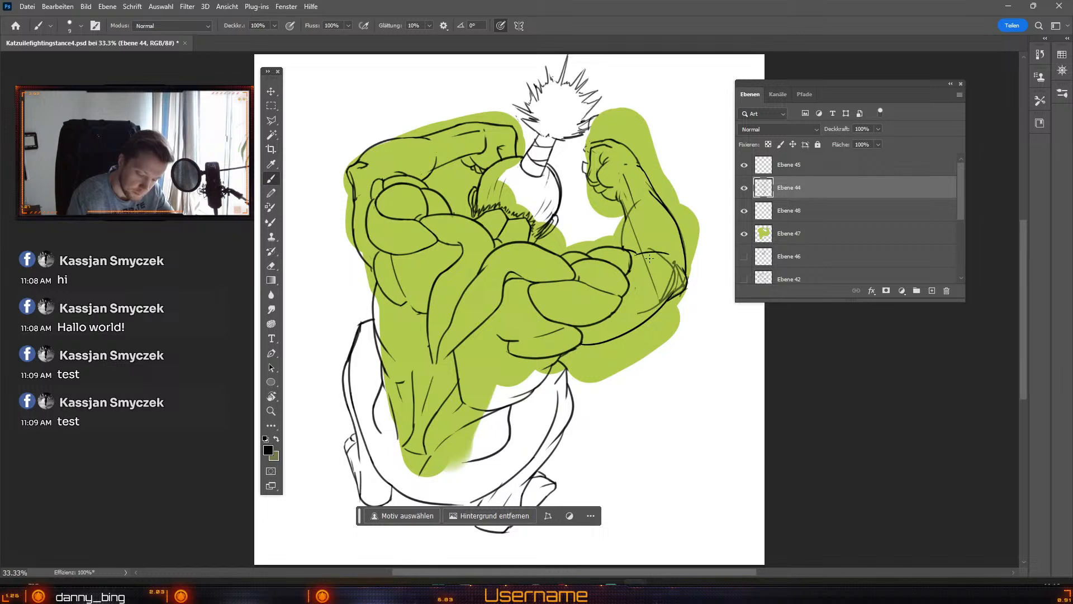
key("ctrl+z")
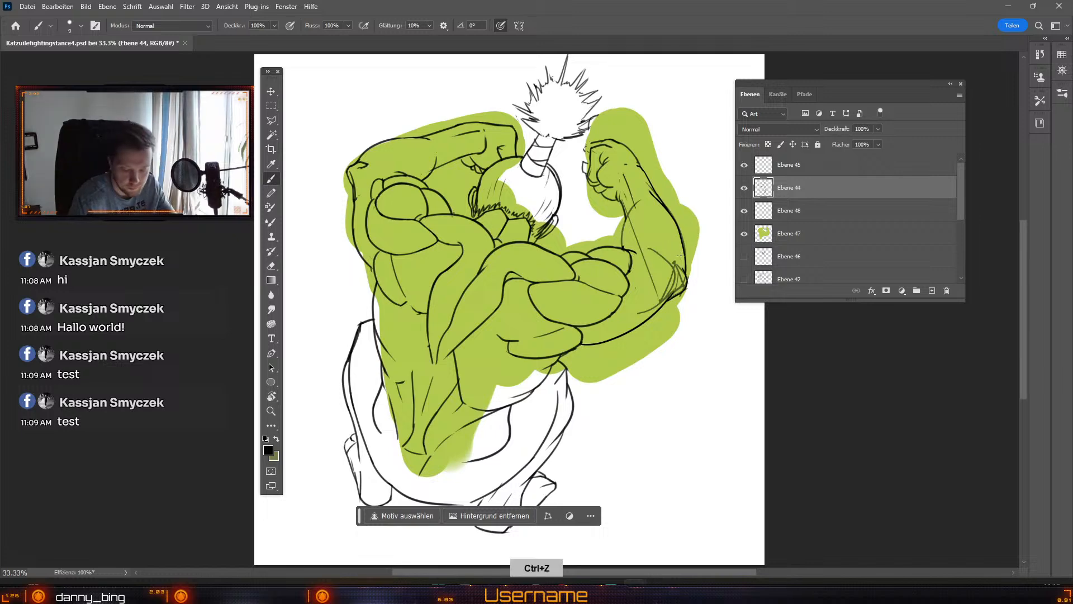
key("ctrl+z")
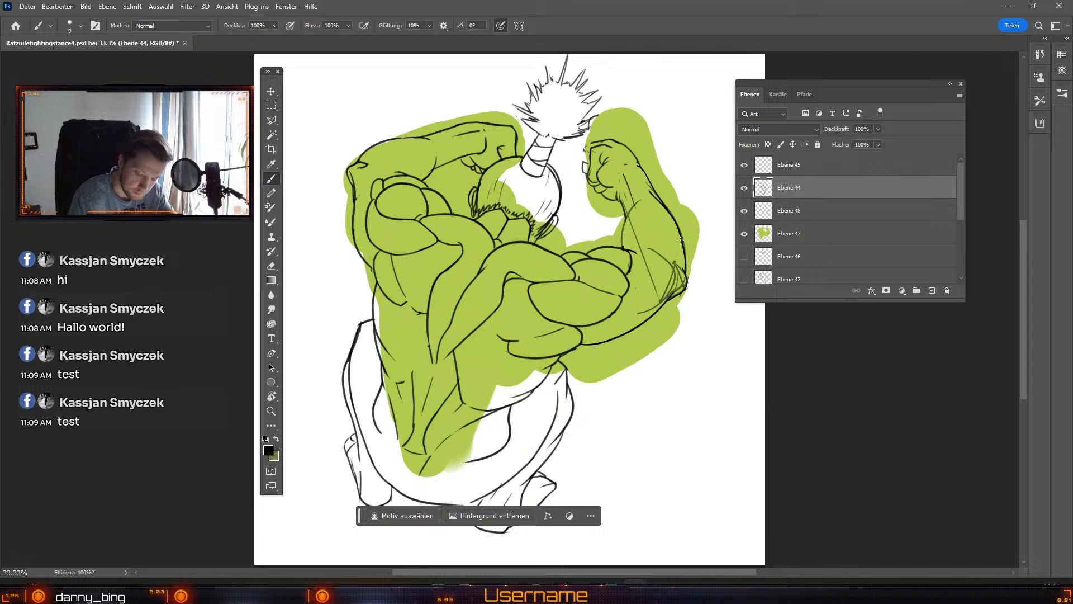
Step: Sketch a short crease line across the forearm just above the elbow, undoing unsuitable strokes
key("ctrl+z")
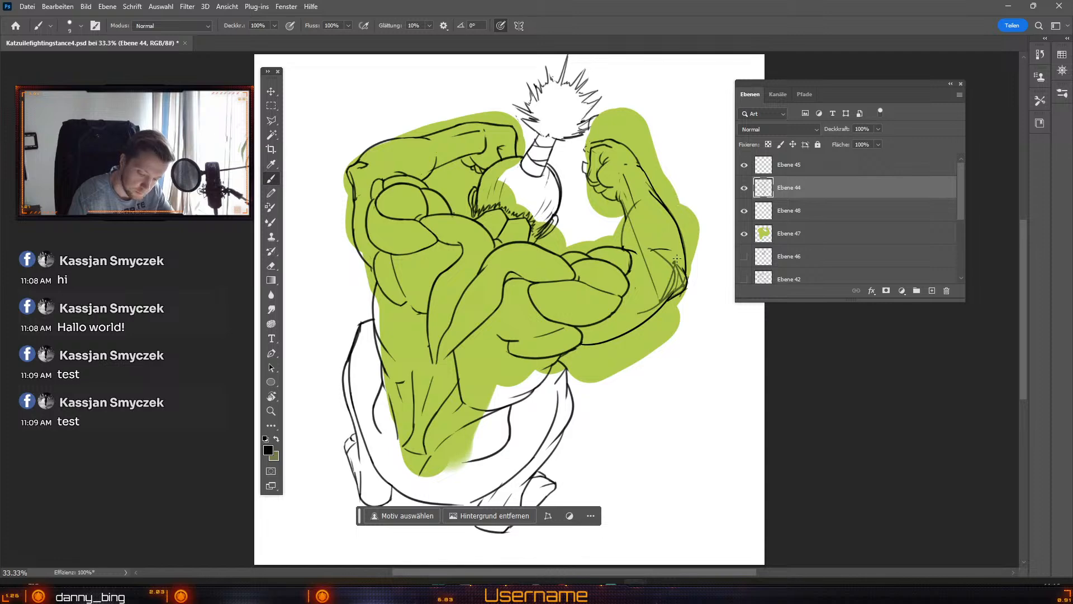
key("ctrl+z")
left_click_drag(652, 252, 670, 255)
key("ctrl+z")
key("ctrl+z")
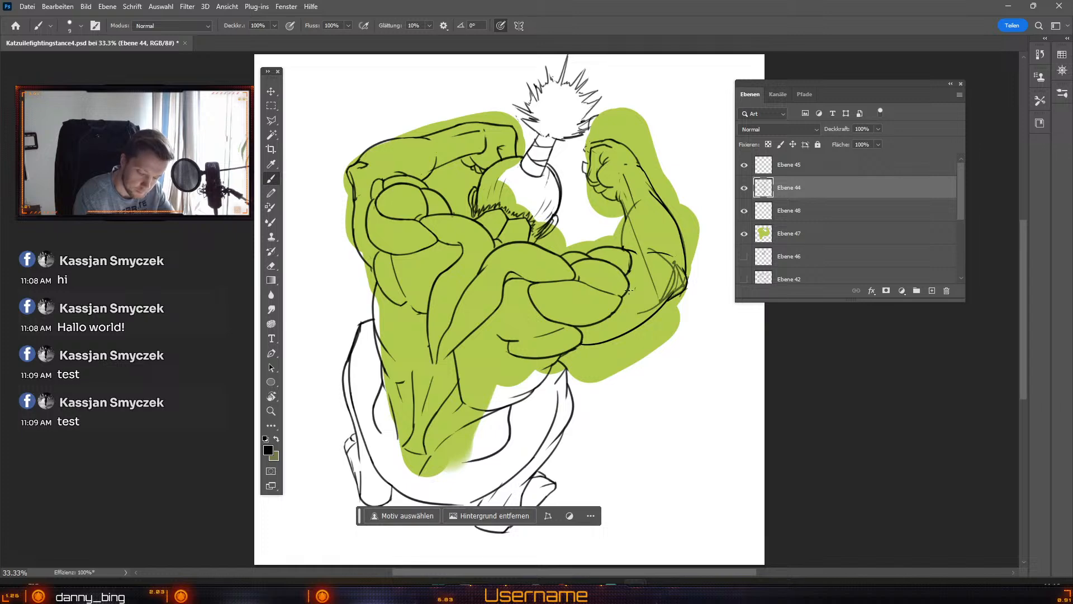
Step: Ink the inner forearm contour of the raised arm from the elbow crease up towards the wrist
left_click_drag(629, 290, 638, 272)
key("ctrl+z")
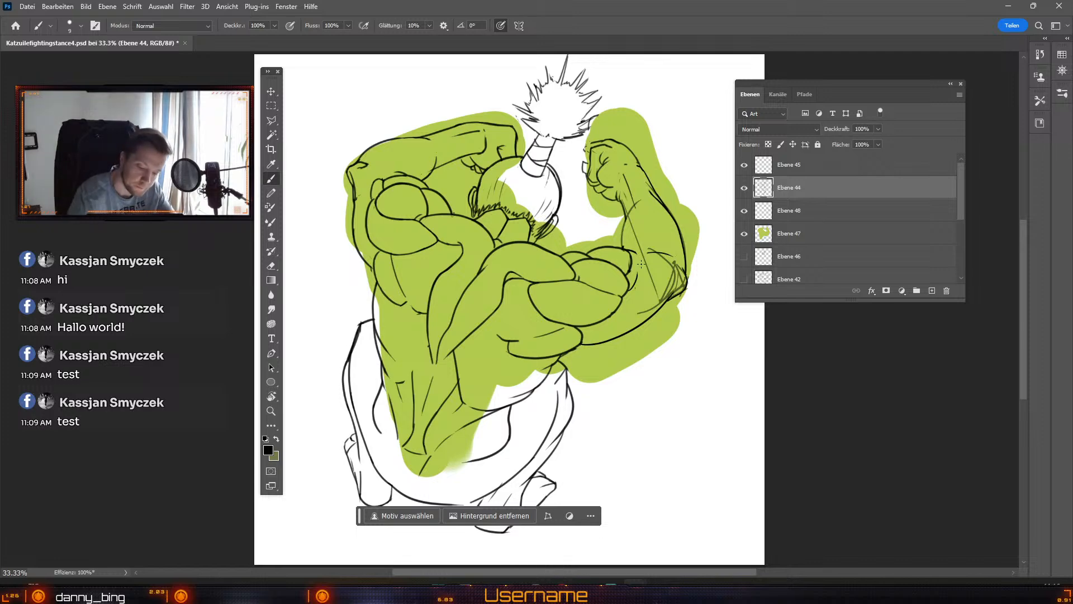
left_click_drag(625, 249, 634, 218)
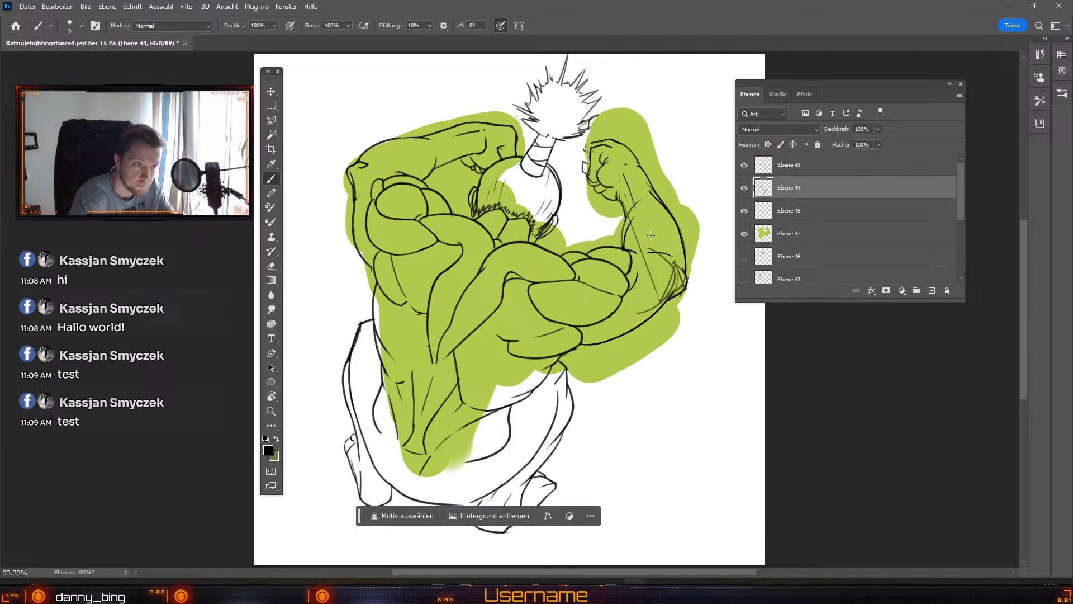
key("ctrl+z")
left_click_drag(625, 251, 634, 213)
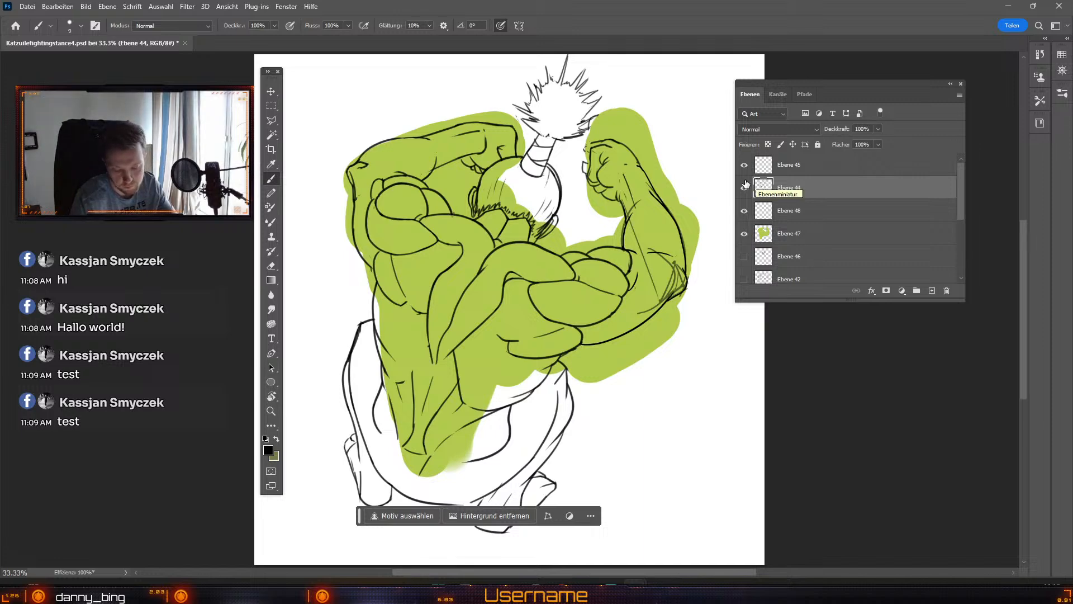
Step: Erase the overlapping line ends around the inner elbow and redraw the rounded end of the biceps against the forearm
key("e")
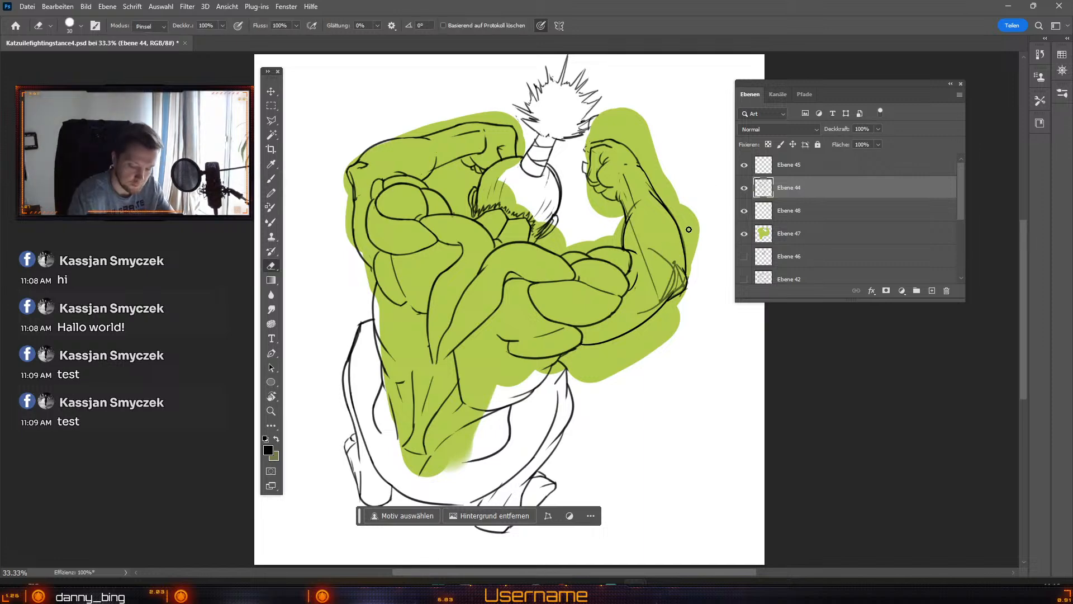
key("b")
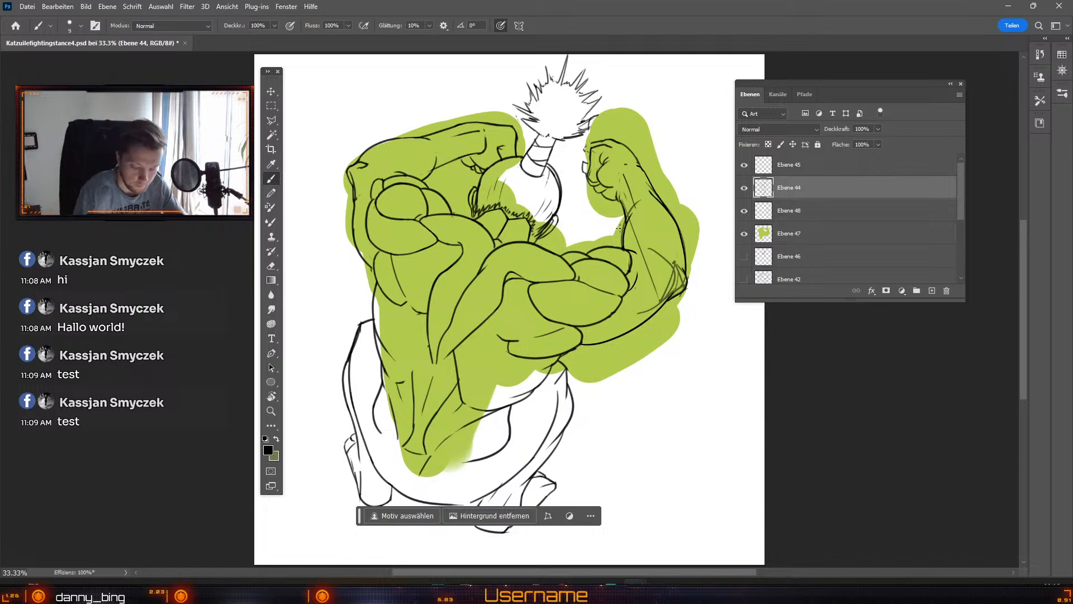
key("e")
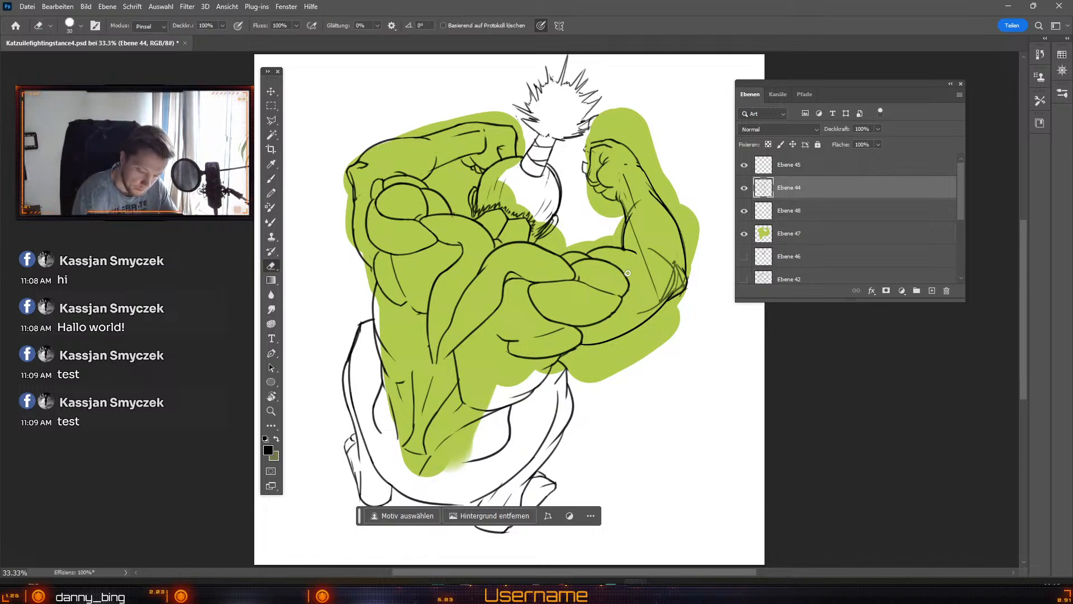
key("b")
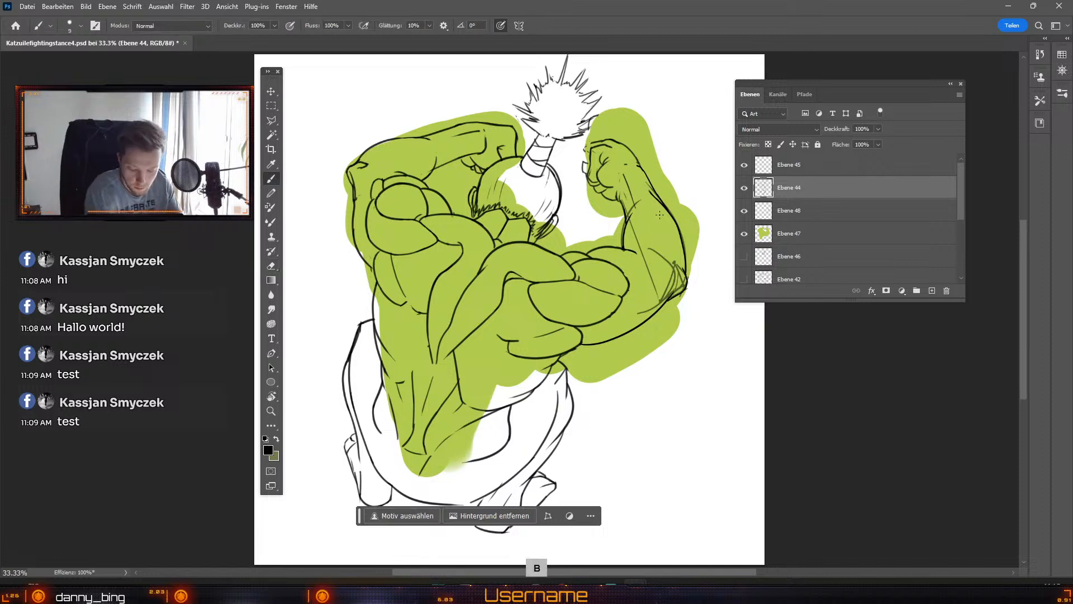
key("e")
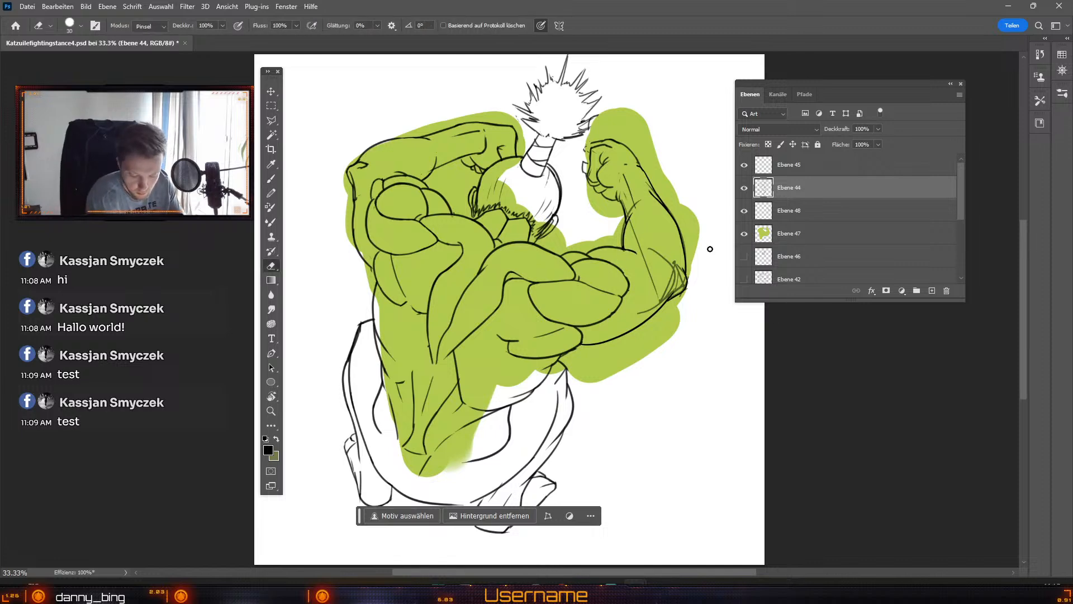
key("b")
key("ctrl+z")
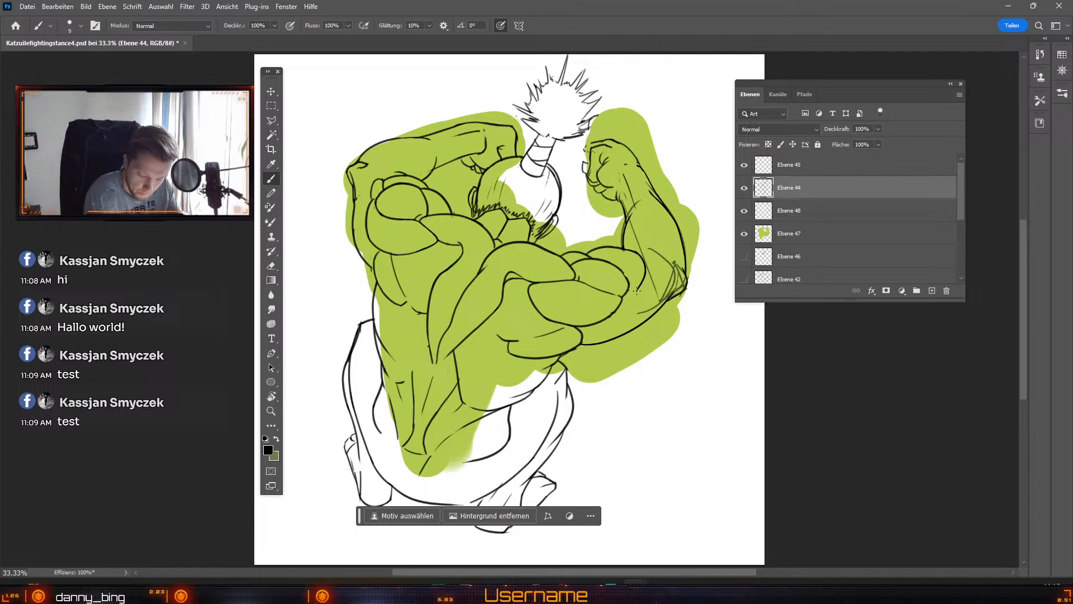
key("ctrl+z")
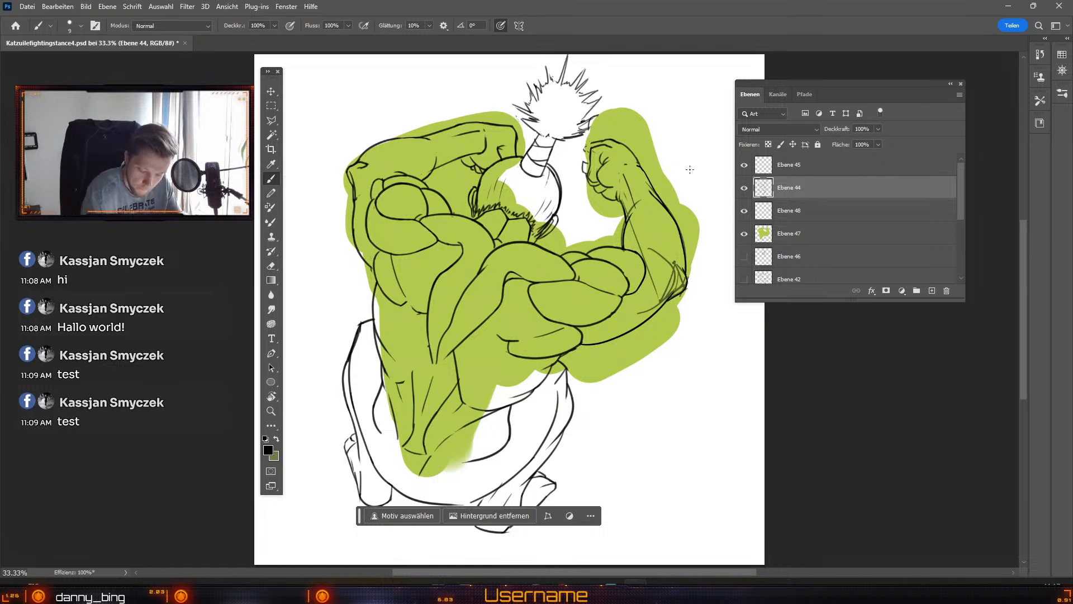
Step: Try further short crease strokes from the biceps end into the forearm, and undo them
key("ctrl+z")
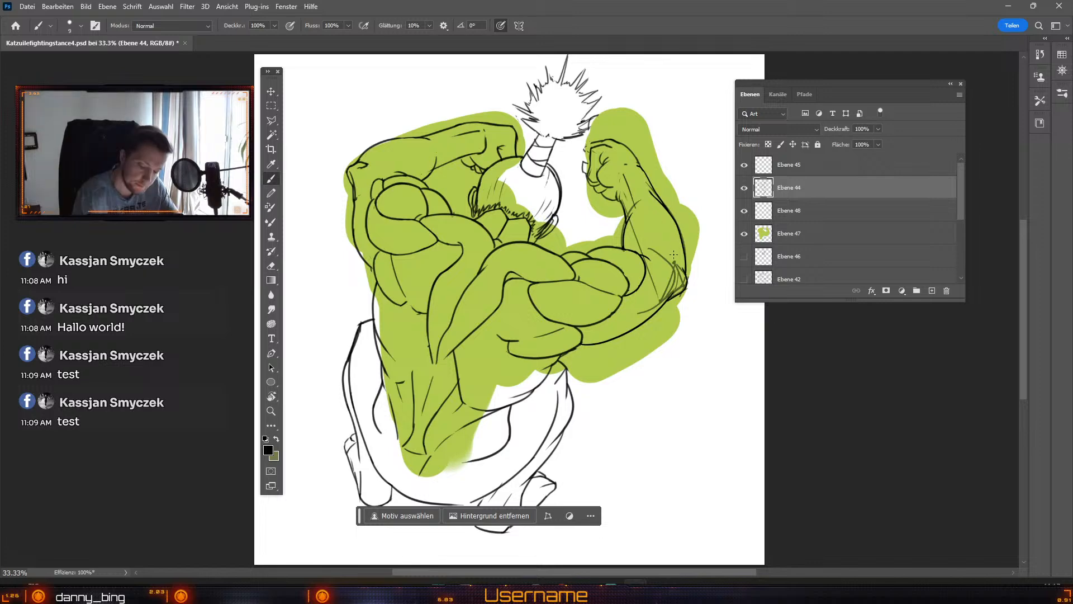
key("ctrl+z")
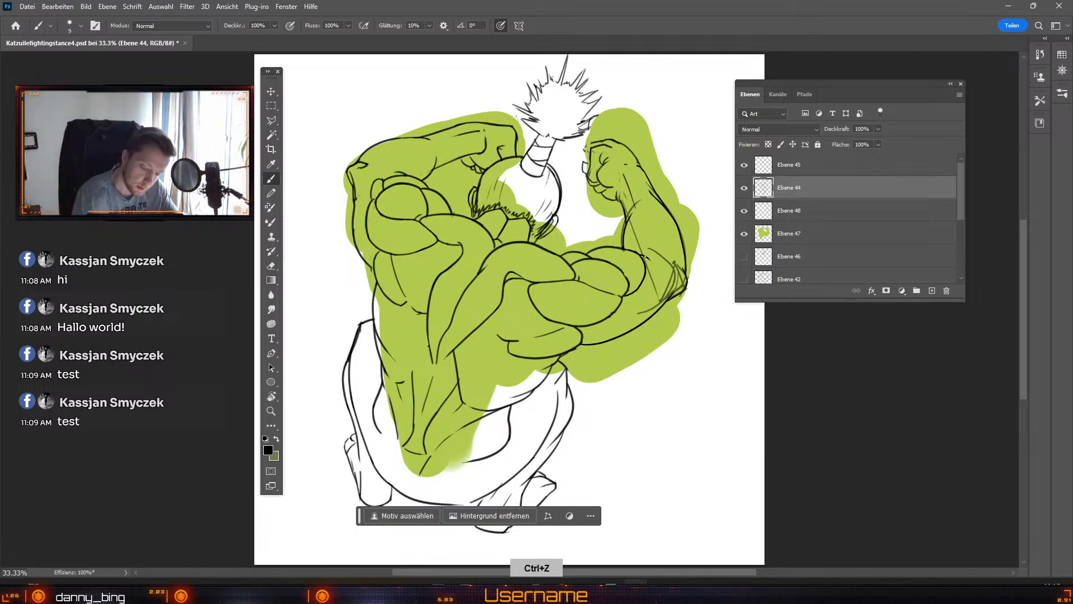
key("ctrl+z")
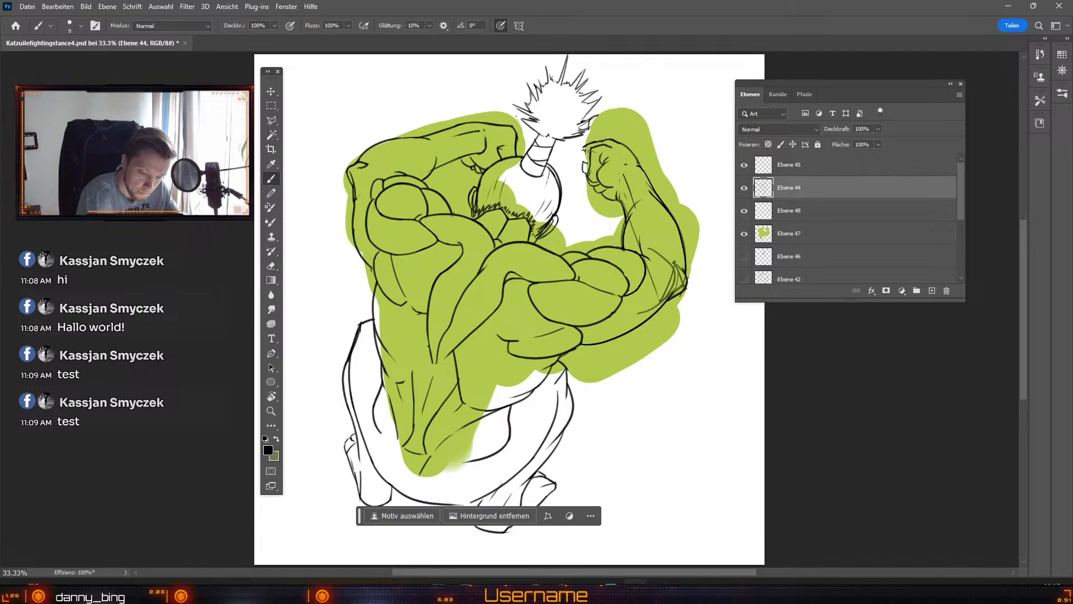
key("ctrl+z")
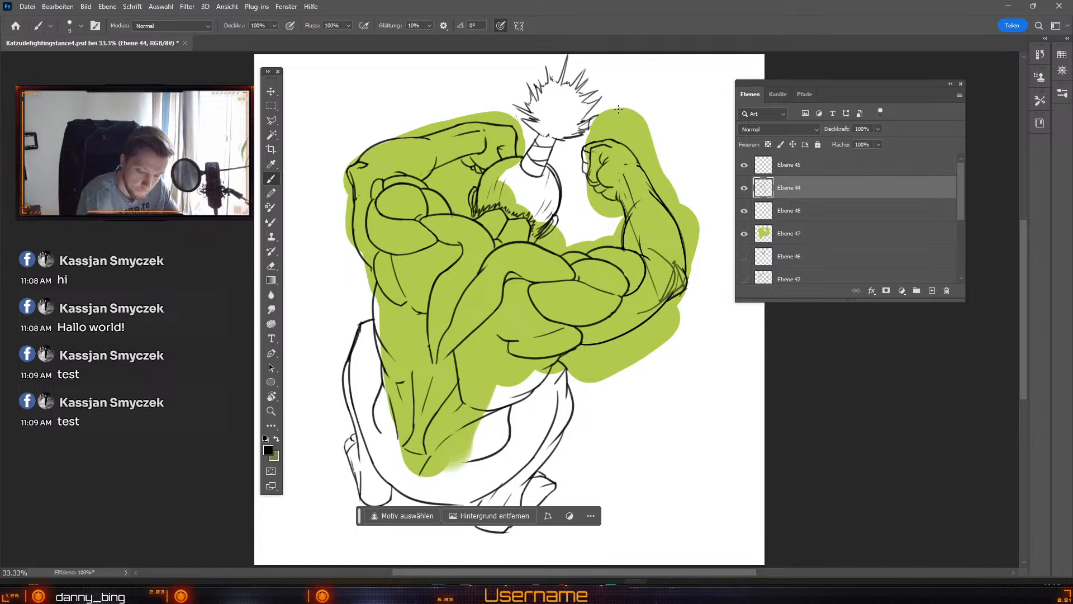
Step: Check the content of layer Ebene 48 by hiding and showing it, and return to layer Ebene 44
left_click(822, 235)
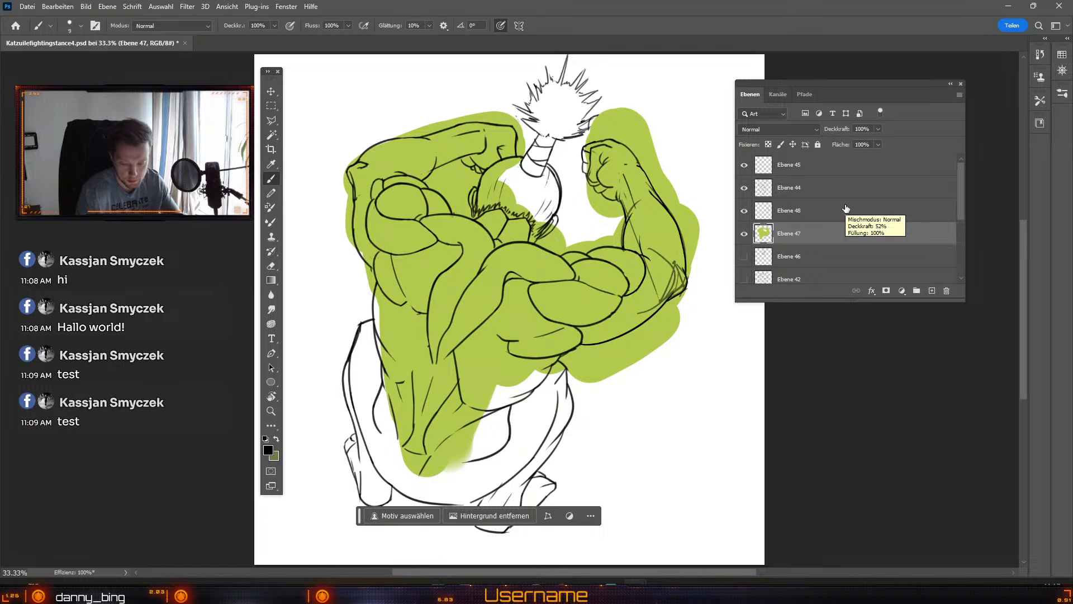
left_click(746, 211)
left_click(745, 211)
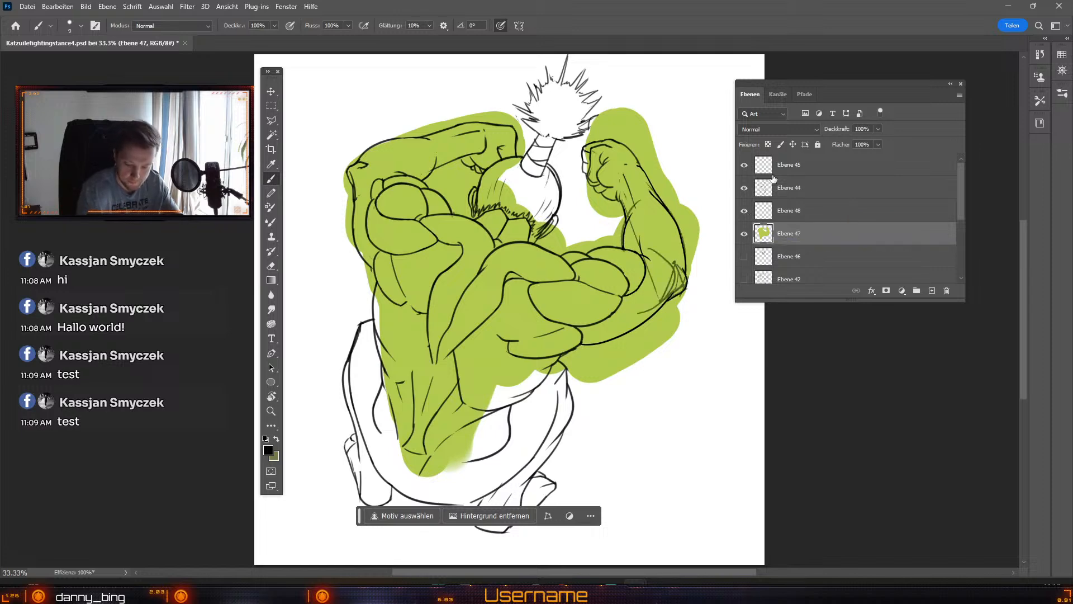
key("b")
left_click(821, 191)
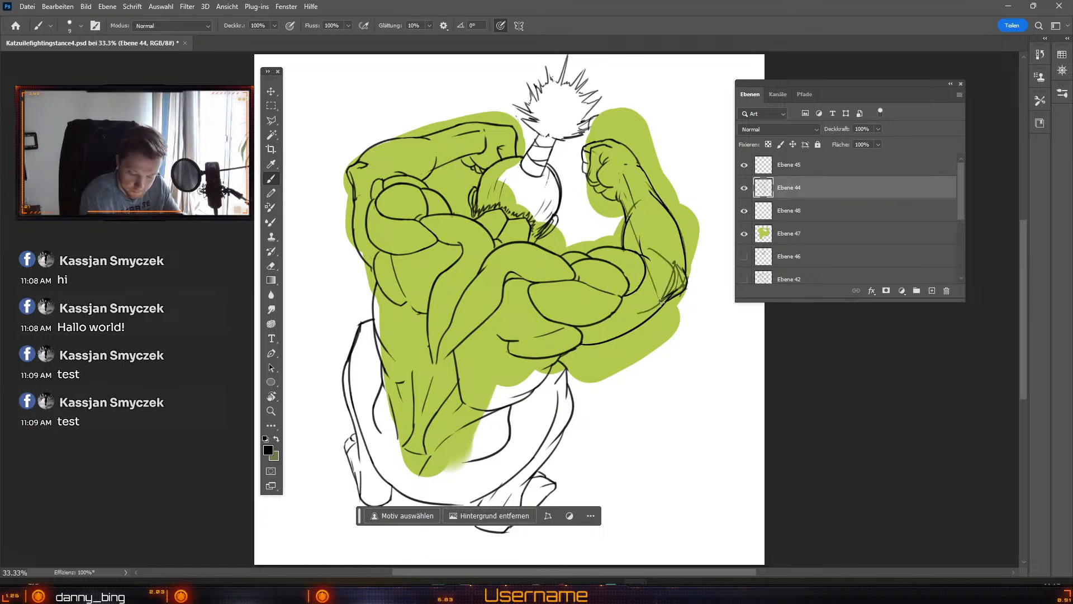
key("ctrl+z")
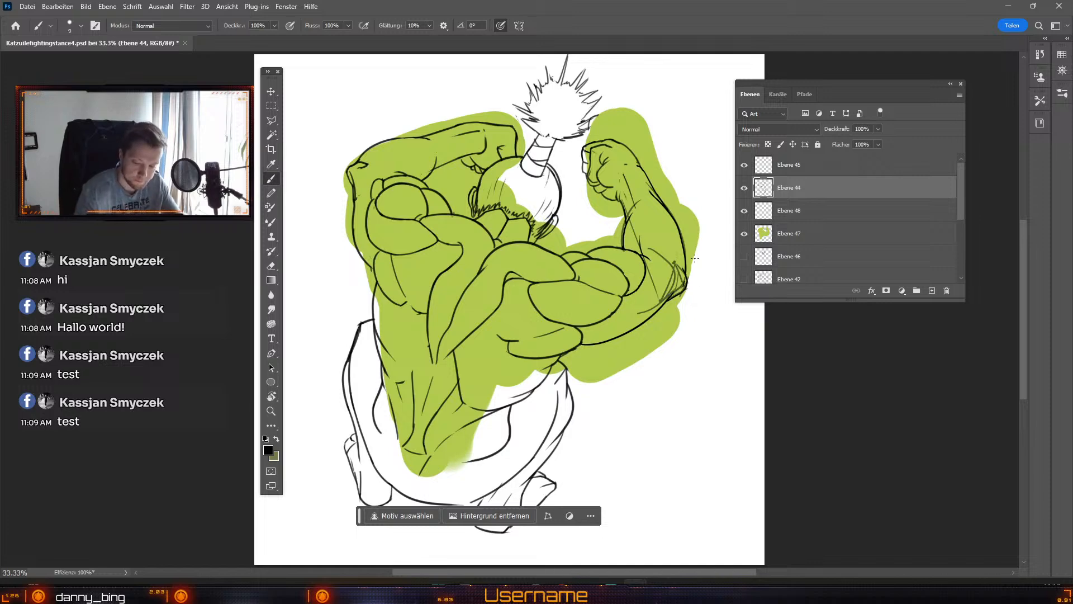
Step: Make layer Ebene 47 active and sample the skin green b2ca4e from the back as the foreground colour
left_click(778, 235)
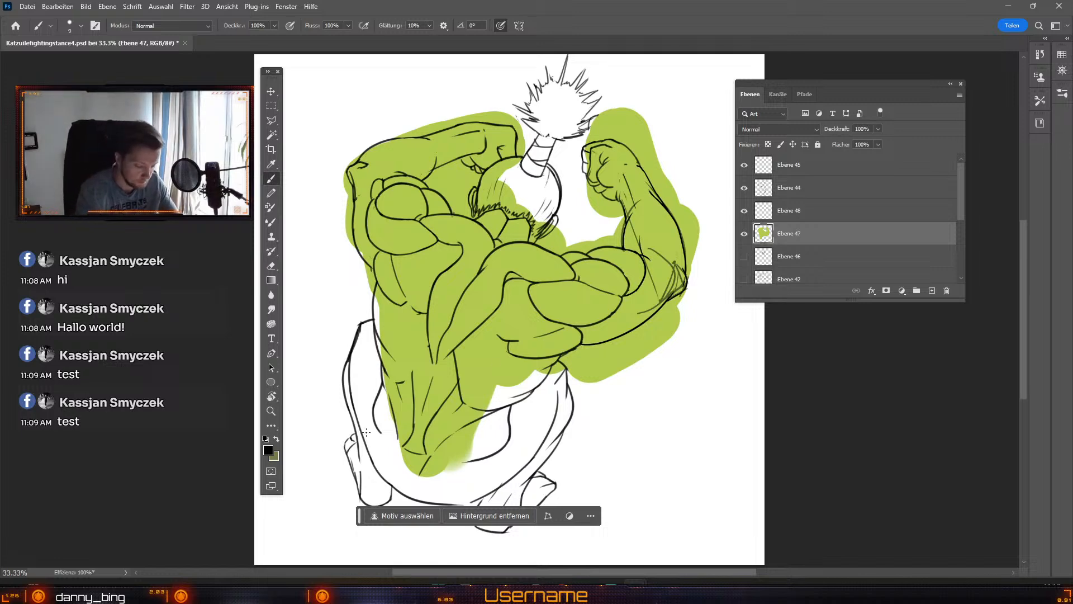
left_click(268, 450)
left_click(517, 316)
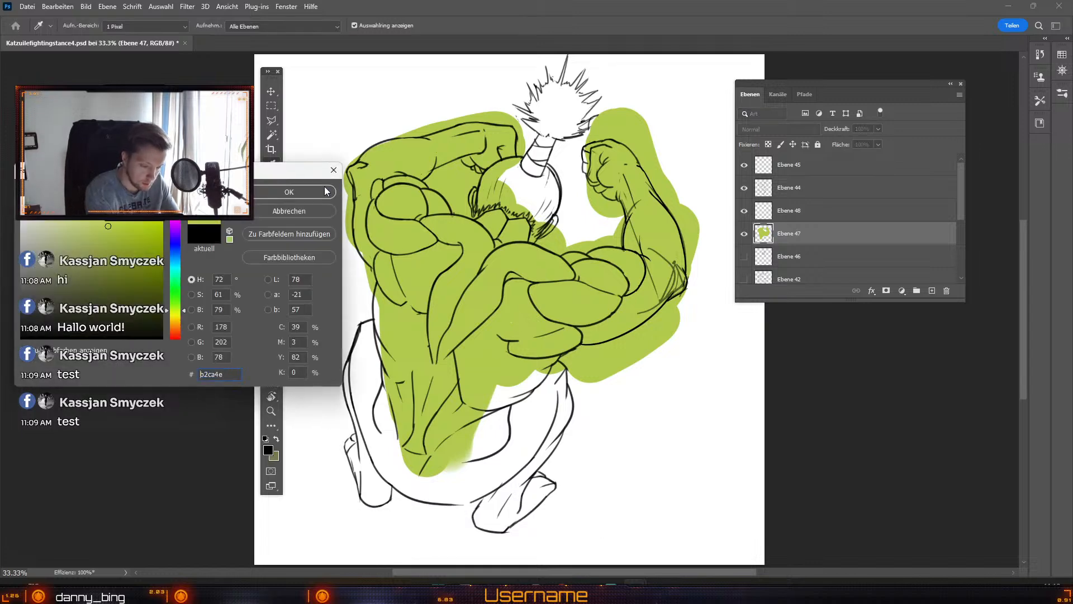
key("Return")
Step: Paint the unfilled areas of the lower back and hip beneath the raised arm green with a 100-pixel brush
key("b")
key("numbersign")
key("numbersign")
key("numbersign")
key("numbersign")
key("numbersign")
mouse_move(519, 366)
left_mouse_down()
mouse_move(506, 386)
mouse_move(541, 364)
mouse_move(558, 375)
mouse_move(470, 397)
mouse_move(386, 366)
mouse_move(379, 281)
mouse_move(438, 133)
left_mouse_up()
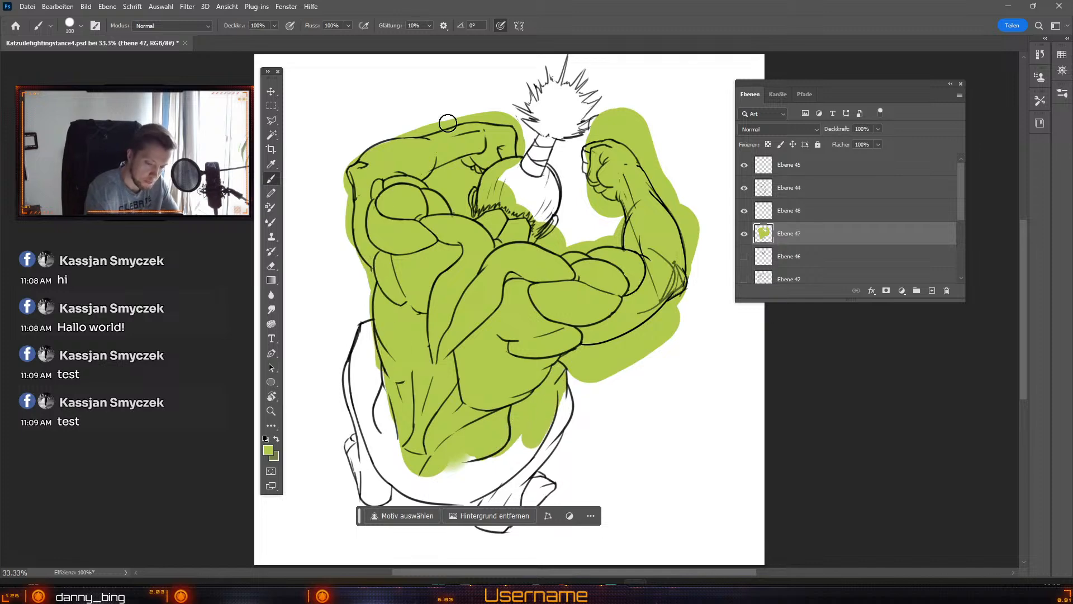
Step: Fill the remaining white gap on the raised fist with a 50-pixel green brush, and save the document
key("odiaeresis")
key("odiaeresis")
key("odiaeresis")
key("odiaeresis")
key("odiaeresis")
key("numbersign")
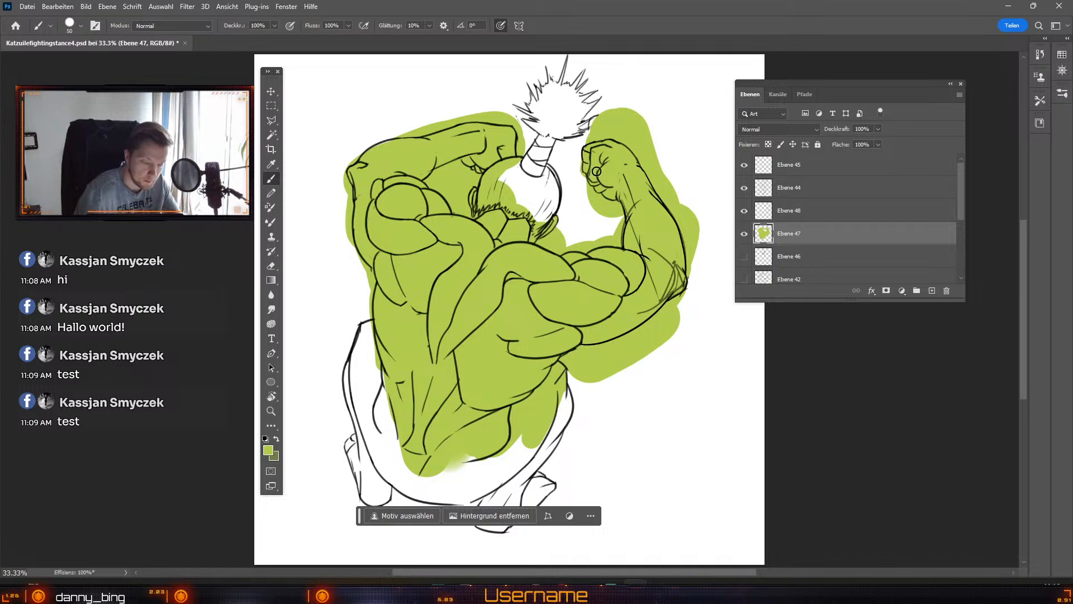
left_click(27, 6)
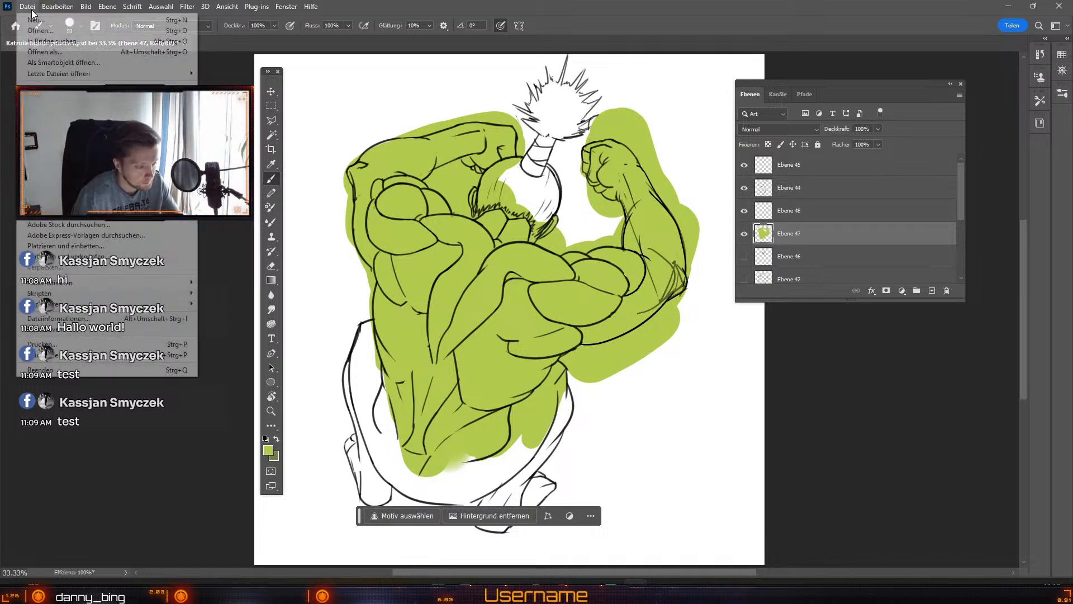
left_click(22, 133)
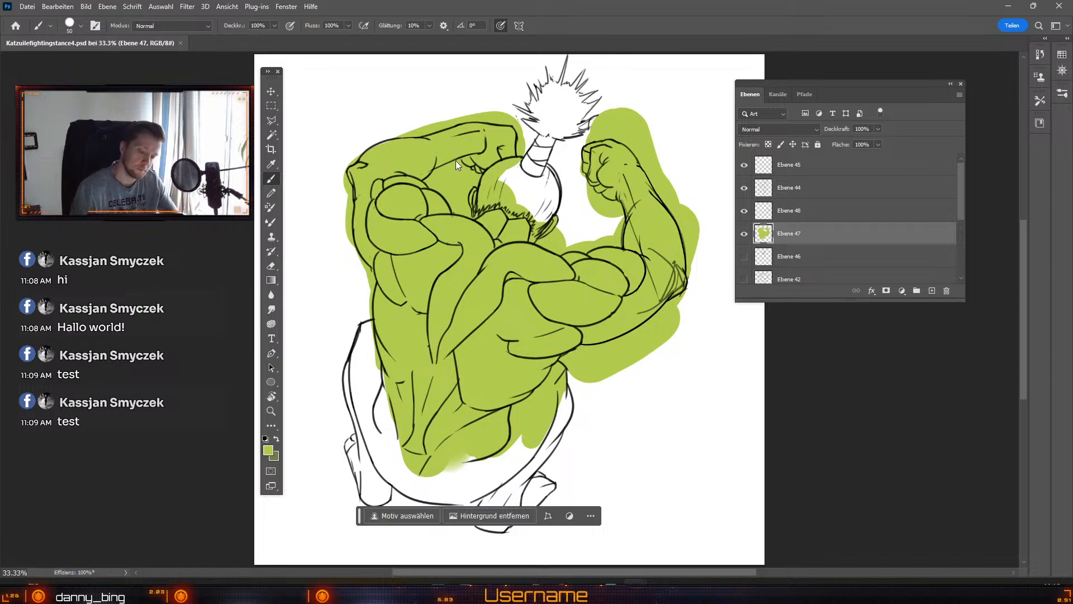
Step: Enlarge the brush and paint the remaining hips, legs and feet of the crouching figure green
key("numbersign")
key("numbersign")
key("numbersign")
key("numbersign")
key("numbersign")
key("numbersign")
key("numbersign")
mouse_move(384, 366)
left_mouse_down()
mouse_move(367, 330)
mouse_move(361, 388)
mouse_move(357, 361)
mouse_move(362, 426)
mouse_move(368, 403)
mouse_move(383, 424)
mouse_move(379, 383)
mouse_move(386, 407)
mouse_move(369, 435)
mouse_move(371, 470)
mouse_move(355, 449)
mouse_move(368, 494)
mouse_move(383, 498)
mouse_move(386, 476)
mouse_move(400, 472)
mouse_move(442, 489)
left_mouse_up()
key("space")
left_click_drag(641, 366, 649, 335)
mouse_move(441, 465)
left_mouse_down()
mouse_move(473, 458)
mouse_move(457, 437)
mouse_move(487, 422)
mouse_move(520, 427)
mouse_move(504, 456)
mouse_move(568, 382)
mouse_move(490, 494)
mouse_move(552, 455)
mouse_move(543, 447)
mouse_move(555, 423)
left_mouse_up()
Step: Erase part of the green overspill beneath the flexed arm with a 45-pixel eraser on Ebene 47
key("e")
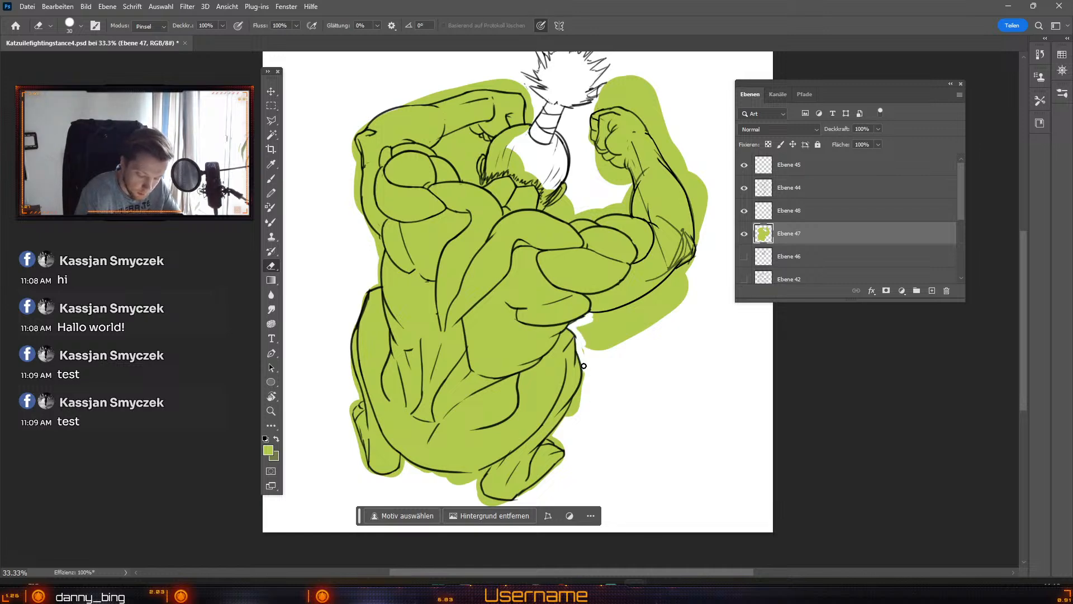
key("]")
key("]")
key("]")
mouse_move(583, 336)
left_mouse_down()
mouse_move(592, 316)
mouse_move(631, 316)
left_mouse_up()
mouse_move(632, 316)
left_mouse_down()
mouse_move(609, 315)
mouse_move(690, 277)
mouse_move(678, 271)
mouse_move(596, 322)
left_mouse_up()
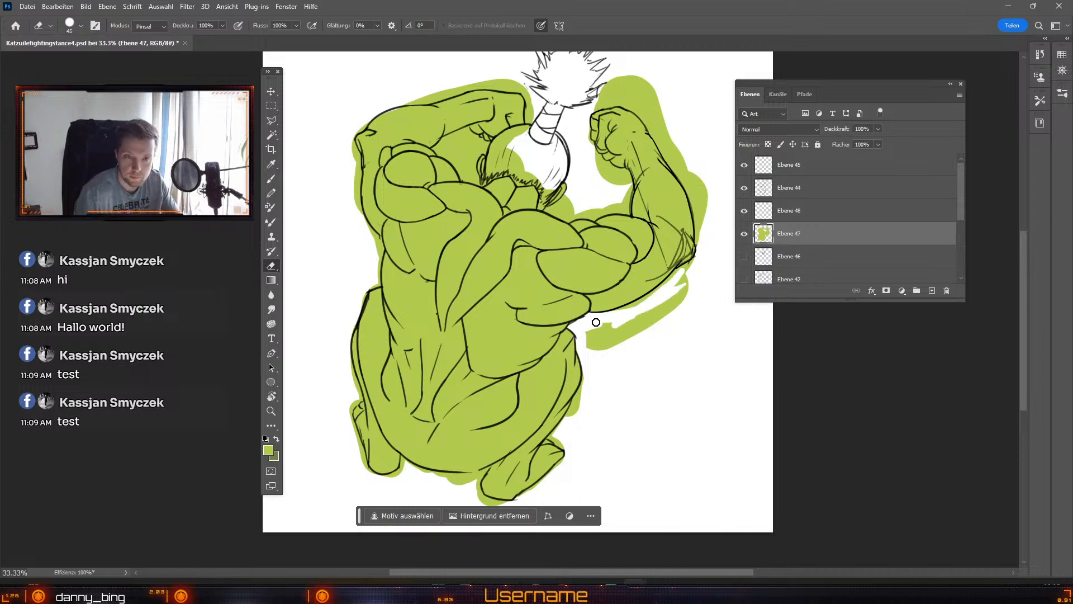
Step: Hide layer Ebene 48 and erase the remaining green overspill beneath the flexed arm, from armpit to elbow, enlarging the eraser to 80 pixels
key("ctrl+plus")
key("space")
left_click_drag(669, 387, 499, 435)
mouse_move(607, 305)
left_mouse_down()
mouse_move(600, 297)
mouse_move(555, 336)
left_mouse_up()
left_click(745, 211)
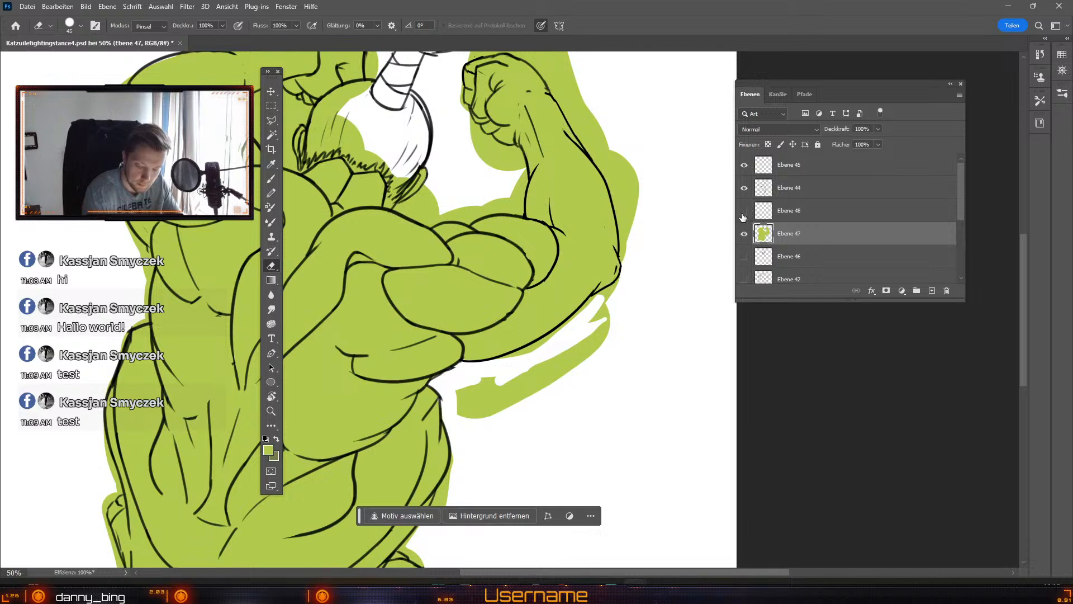
left_click_drag(588, 314, 498, 369)
left_click_drag(569, 329, 498, 362)
key("numbersign")
key("numbersign")
key("numbersign")
key("numbersign")
mouse_move(459, 391)
left_mouse_down()
mouse_move(478, 394)
mouse_move(589, 339)
mouse_move(554, 368)
mouse_move(576, 361)
mouse_move(594, 309)
left_mouse_up()
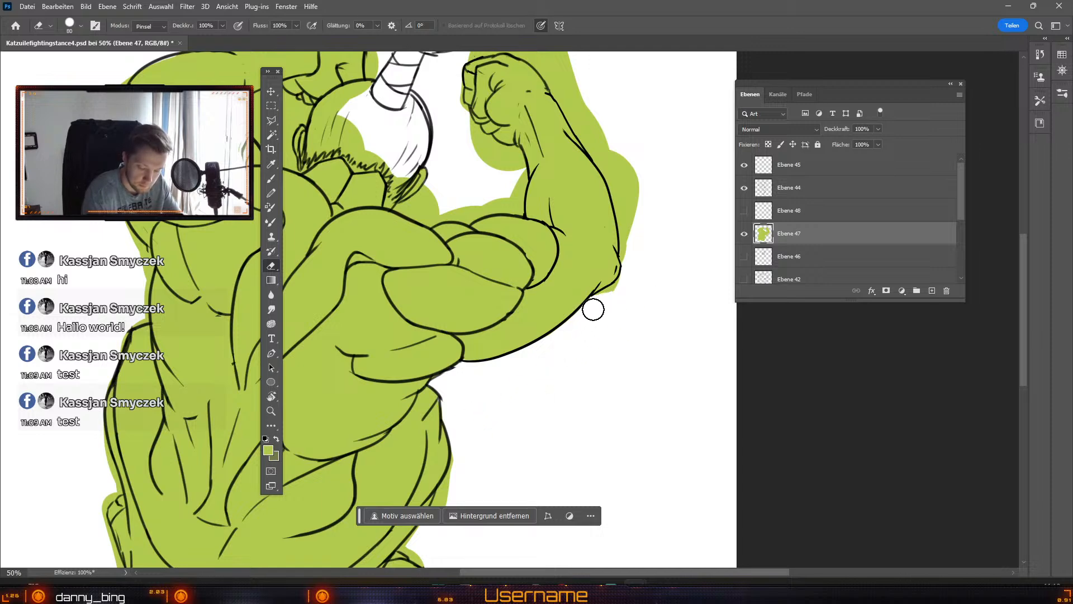
Step: Erase the green overspill along the flexed arm's outer contour from the elbow to the wrist, reducing the eraser to 45 pixels
key("odiaeresis")
key("odiaeresis")
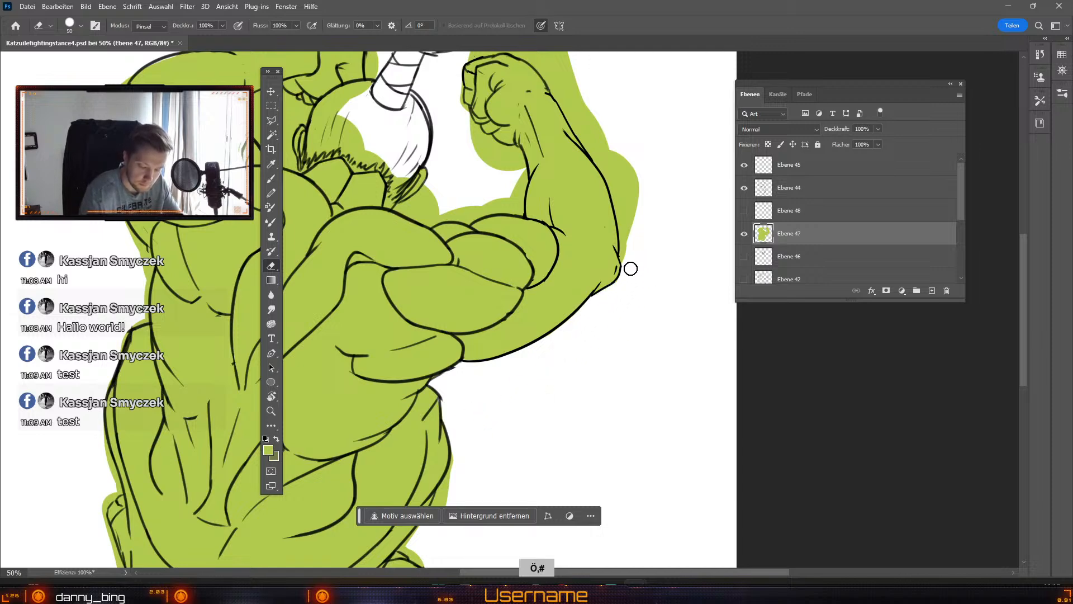
key("odiaeresis")
left_click_drag(625, 252, 614, 120)
left_click_drag(638, 224, 633, 157)
key("odiaeresis")
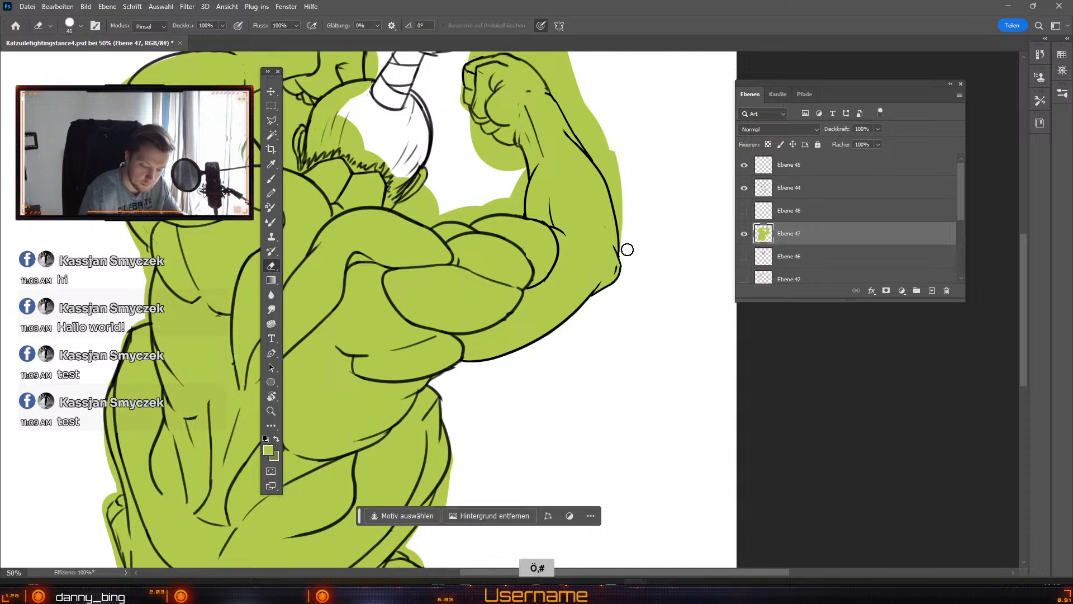
left_click_drag(625, 250, 588, 119)
mouse_move(611, 174)
left_mouse_down()
mouse_move(627, 251)
mouse_move(619, 201)
left_mouse_up()
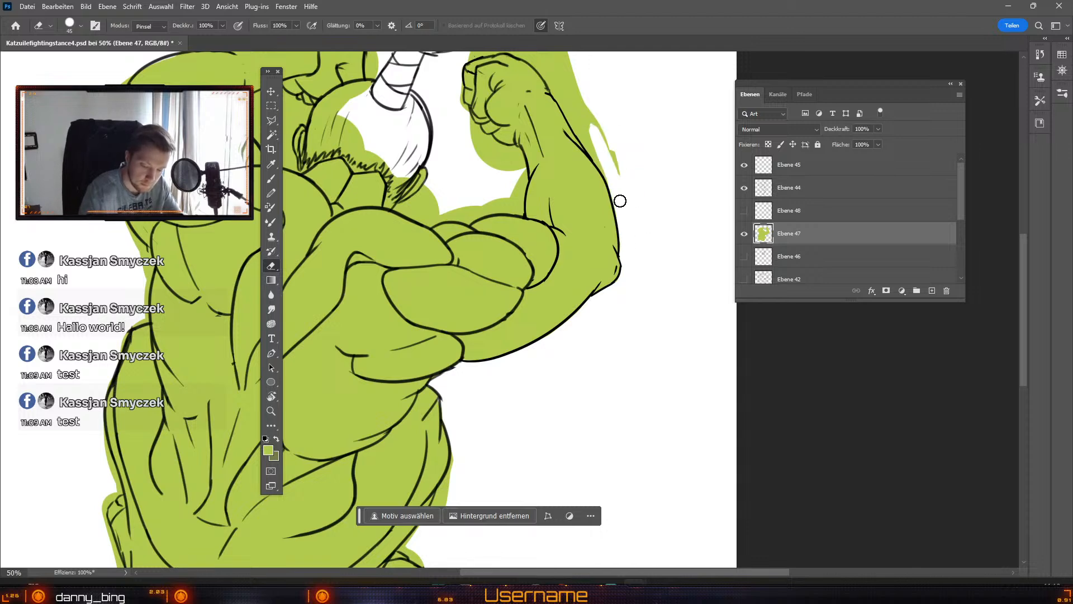
mouse_move(619, 157)
left_mouse_down()
mouse_move(625, 171)
mouse_move(589, 237)
mouse_move(584, 296)
mouse_move(539, 240)
left_mouse_up()
mouse_move(590, 325)
left_mouse_down()
mouse_move(559, 246)
mouse_move(576, 289)
mouse_move(529, 217)
mouse_move(566, 299)
left_mouse_up()
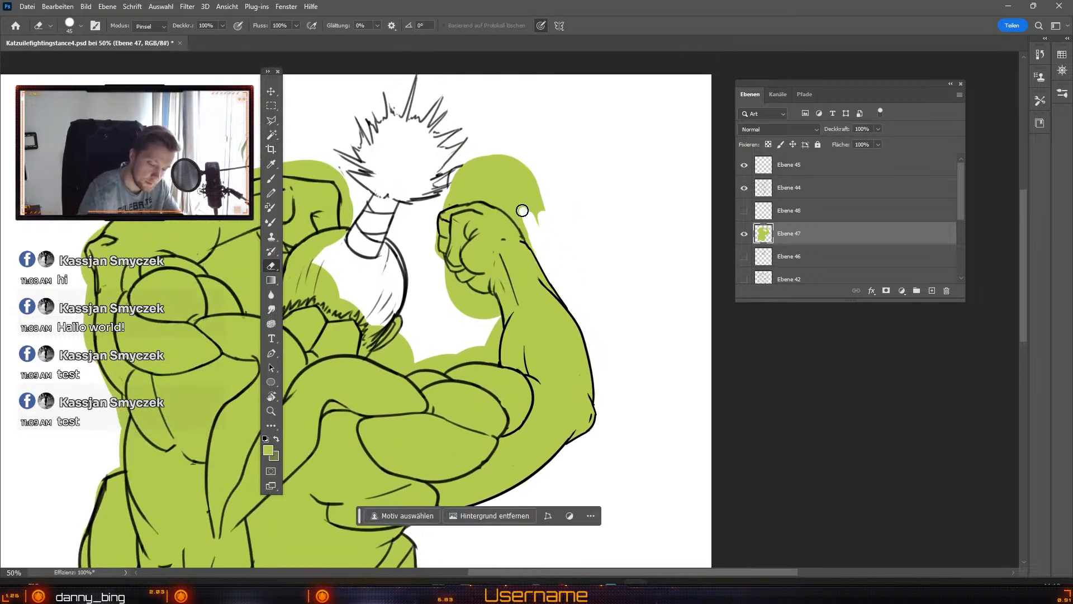
Step: Erase part of the green overspill above the raised fist and along its inner and lower edges with the 45-pixel eraser
mouse_move(510, 193)
left_mouse_down()
mouse_move(530, 248)
mouse_move(509, 166)
left_mouse_up()
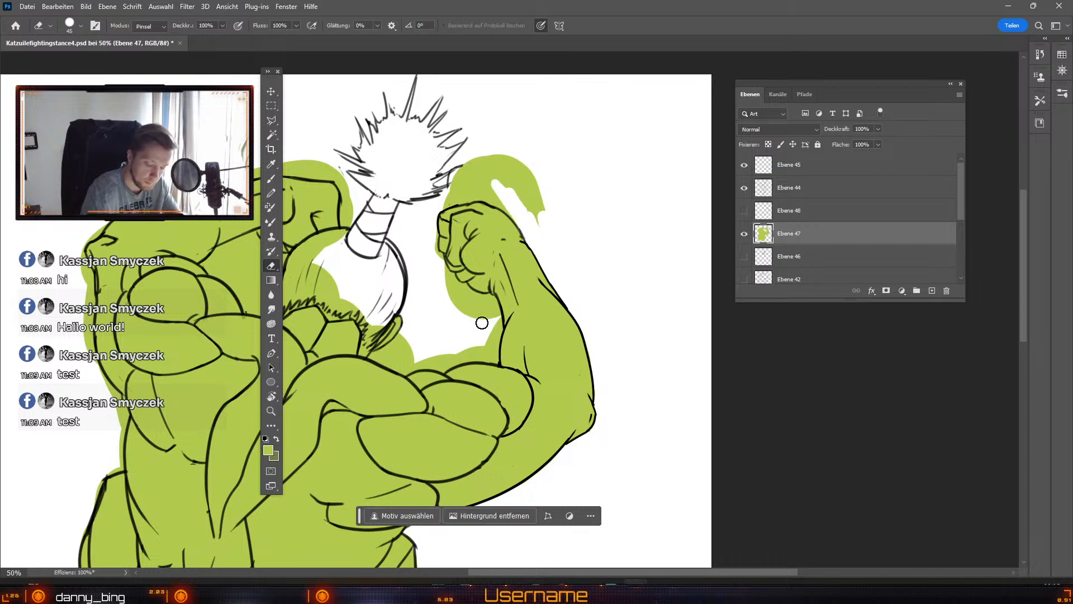
left_click_drag(450, 302, 445, 277)
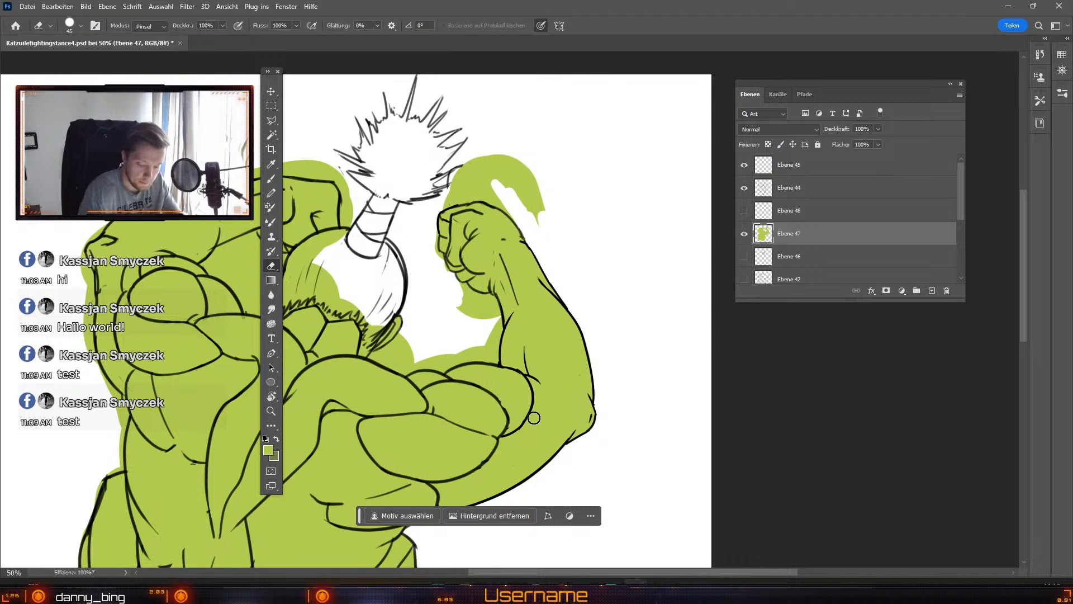
mouse_move(463, 318)
left_mouse_down()
mouse_move(460, 289)
mouse_move(473, 312)
mouse_move(469, 298)
mouse_move(486, 296)
mouse_move(488, 311)
left_mouse_up()
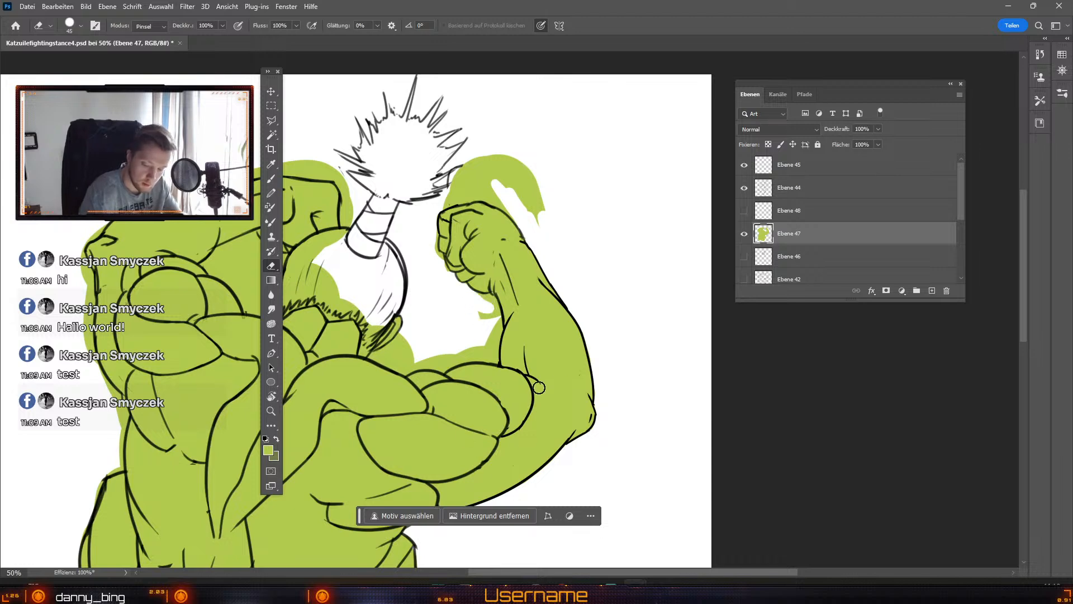
left_click(745, 189)
left_click(745, 188)
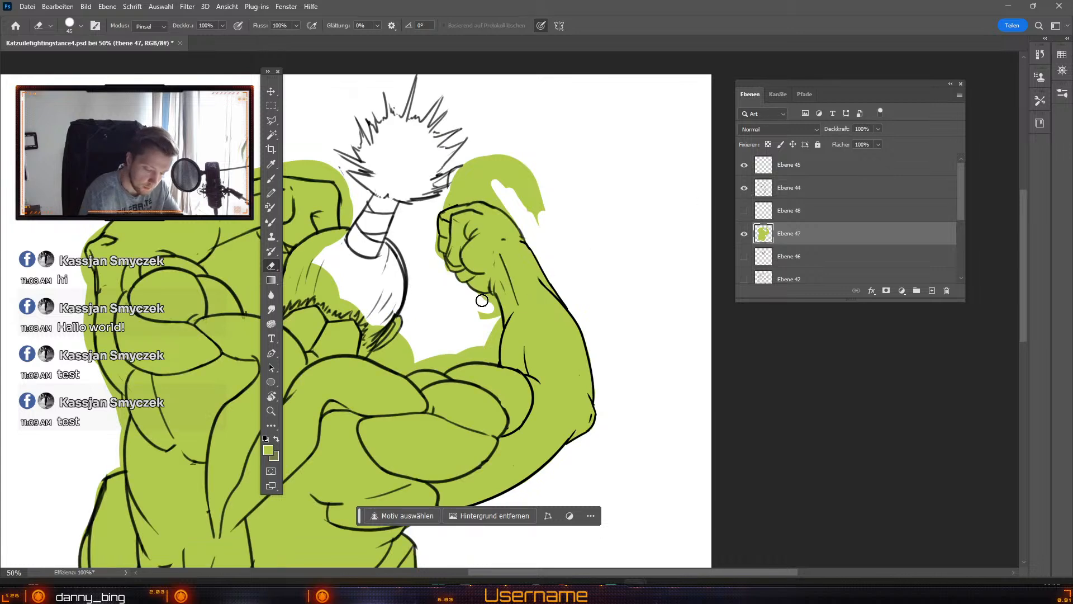
Step: Erase the green overspill between the raised wrist, the biceps and the shoulder, starting with a 40-pixel eraser
key("[")
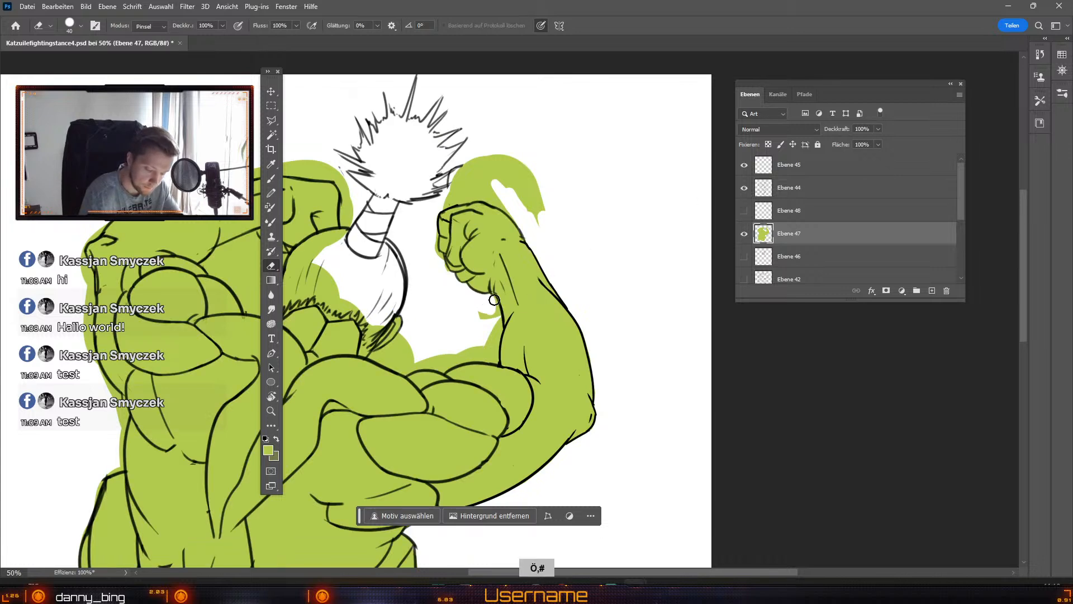
mouse_move(494, 298)
left_mouse_down()
mouse_move(487, 337)
mouse_move(496, 316)
mouse_move(496, 363)
mouse_move(489, 318)
mouse_move(492, 362)
mouse_move(444, 370)
mouse_move(491, 360)
mouse_move(481, 344)
mouse_move(488, 352)
mouse_move(443, 368)
mouse_move(399, 365)
mouse_move(426, 361)
mouse_move(388, 351)
mouse_move(406, 336)
mouse_move(388, 354)
left_mouse_up()
key("[")
key("[")
key("[")
key("]")
key("ctrl+z")
Step: Erase the leftover green patches above the shoulder and biceps with a 30 to 35-pixel eraser, undoing and redoing the final strokes
key("odiaeresis")
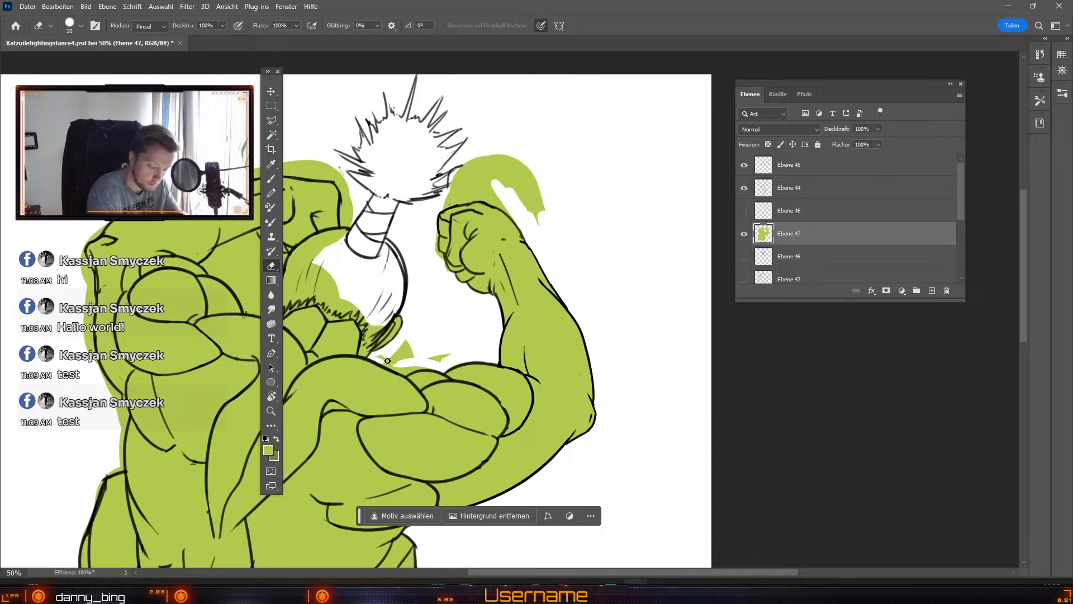
key("numbersign")
key("numbersign")
key("numbersign")
mouse_move(381, 360)
left_mouse_down()
mouse_move(410, 341)
mouse_move(411, 368)
mouse_move(422, 365)
mouse_move(408, 368)
mouse_move(423, 360)
mouse_move(407, 371)
mouse_move(446, 353)
left_mouse_up()
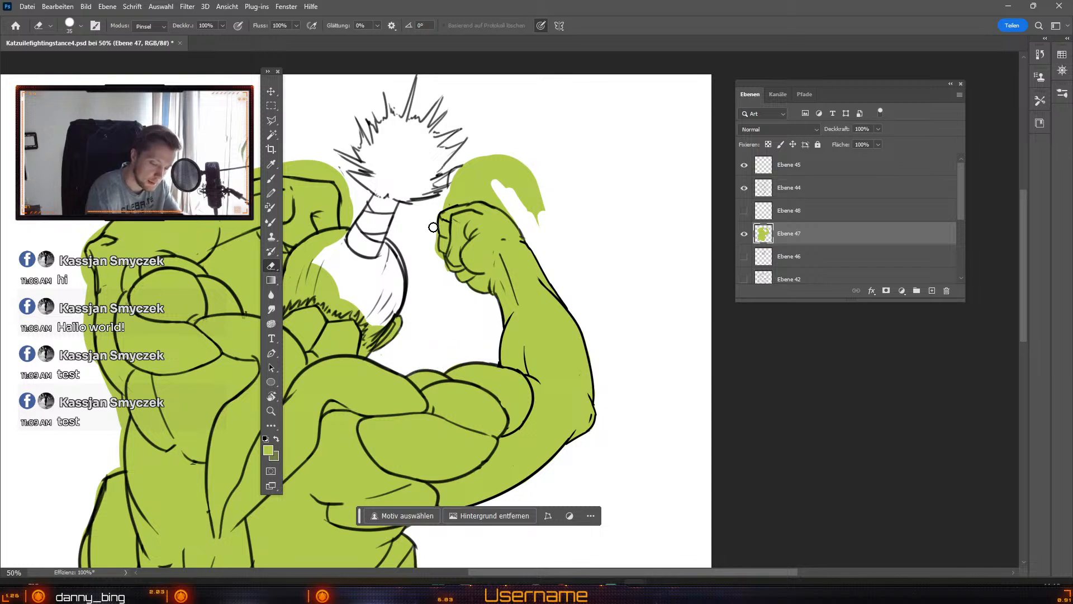
key("ctrl+z")
key("ctrl+z")
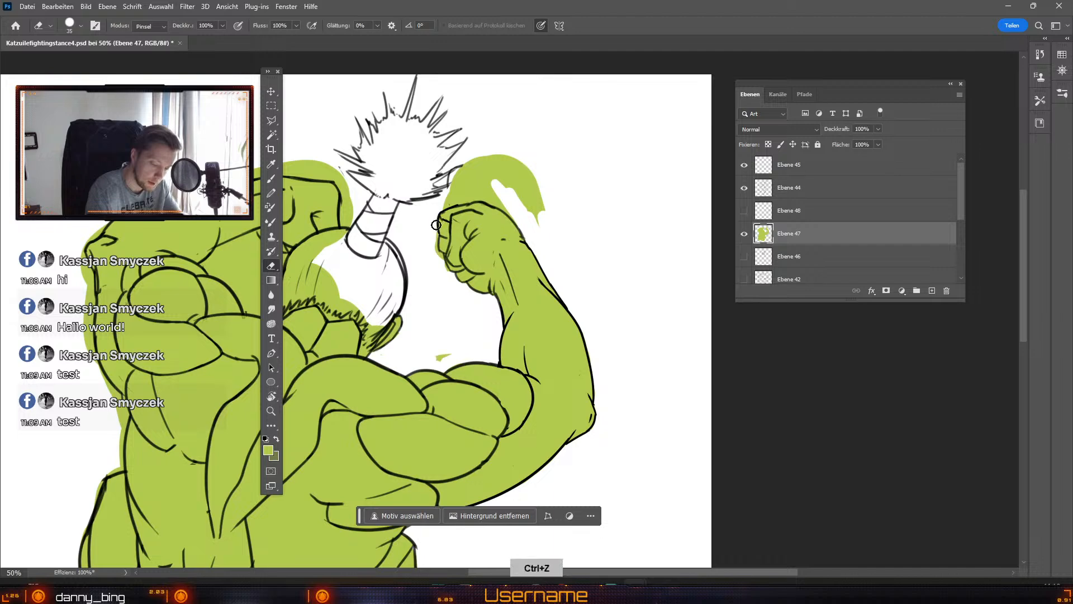
key("ö")
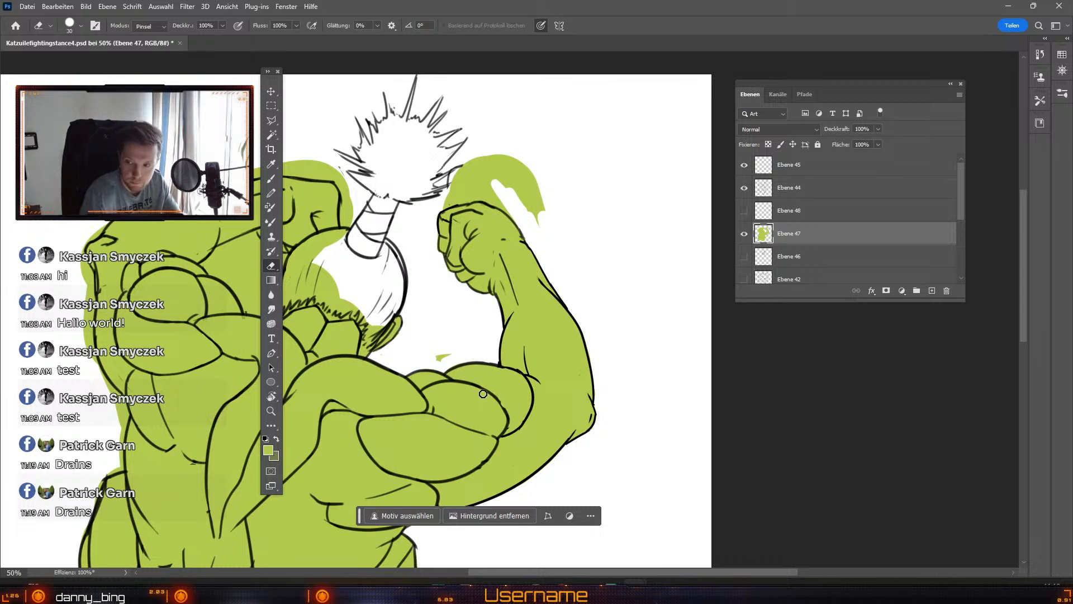
left_click(447, 355)
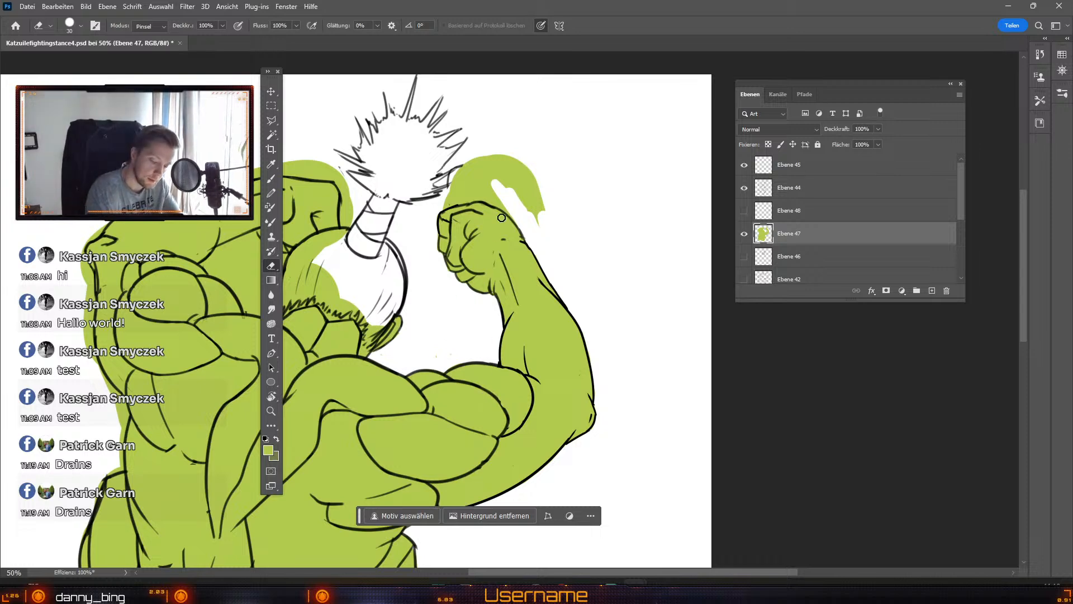
Step: Clear the green overspill above the raised fist with a 40-pixel eraser along the contour and a 60-pixel eraser for the rest
key("bracketright")
key("bracketright")
key("bracketright")
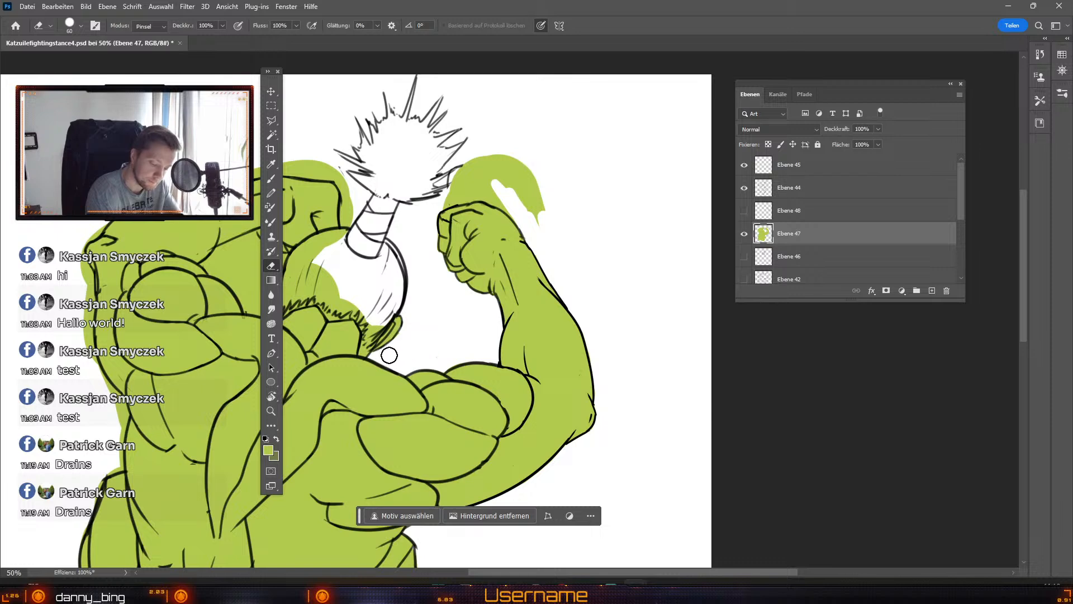
key("bracketleft")
key("bracketleft")
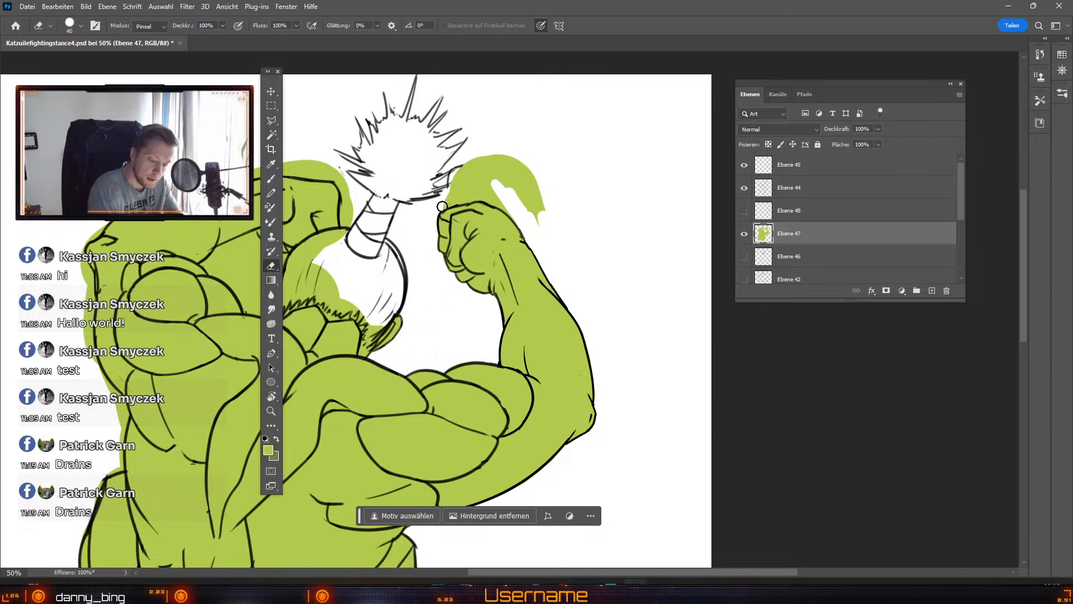
mouse_move(444, 203)
left_mouse_down()
mouse_move(488, 189)
mouse_move(444, 204)
mouse_move(495, 190)
mouse_move(472, 197)
mouse_move(512, 202)
mouse_move(496, 198)
mouse_move(516, 218)
left_mouse_up()
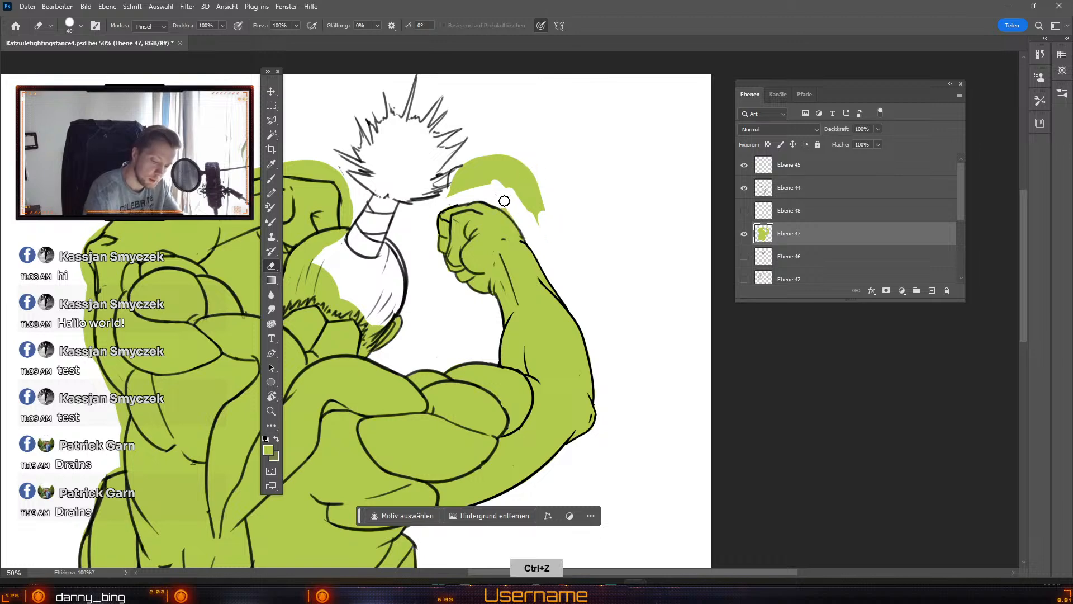
key("bracketright")
key("bracketright")
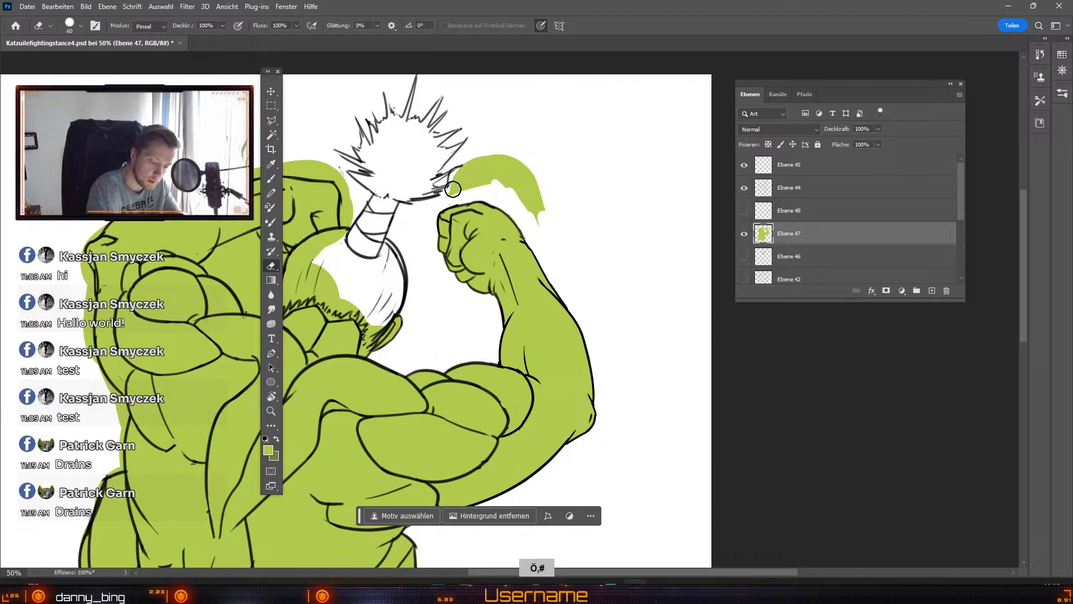
mouse_move(455, 184)
left_mouse_down()
mouse_move(508, 174)
mouse_move(479, 187)
mouse_move(496, 155)
mouse_move(536, 223)
mouse_move(550, 224)
mouse_move(529, 182)
left_mouse_up()
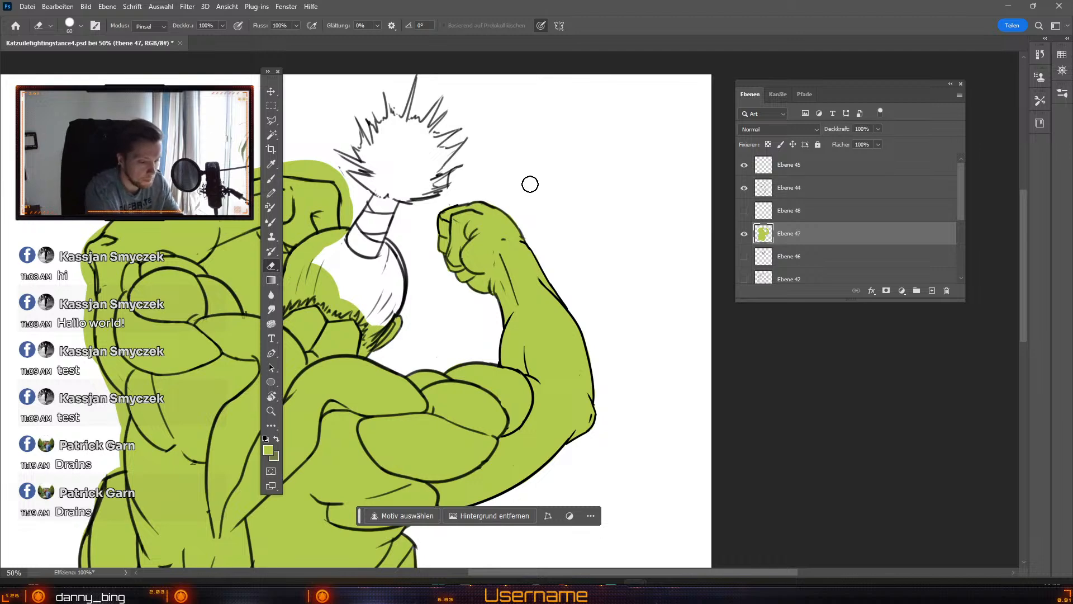
Step: Move the floating toolbox off the drawing and erase the green overspill above the bent arm behind the head
left_click_drag(274, 79, 58, 120)
key("space")
left_click_drag(342, 286, 513, 346)
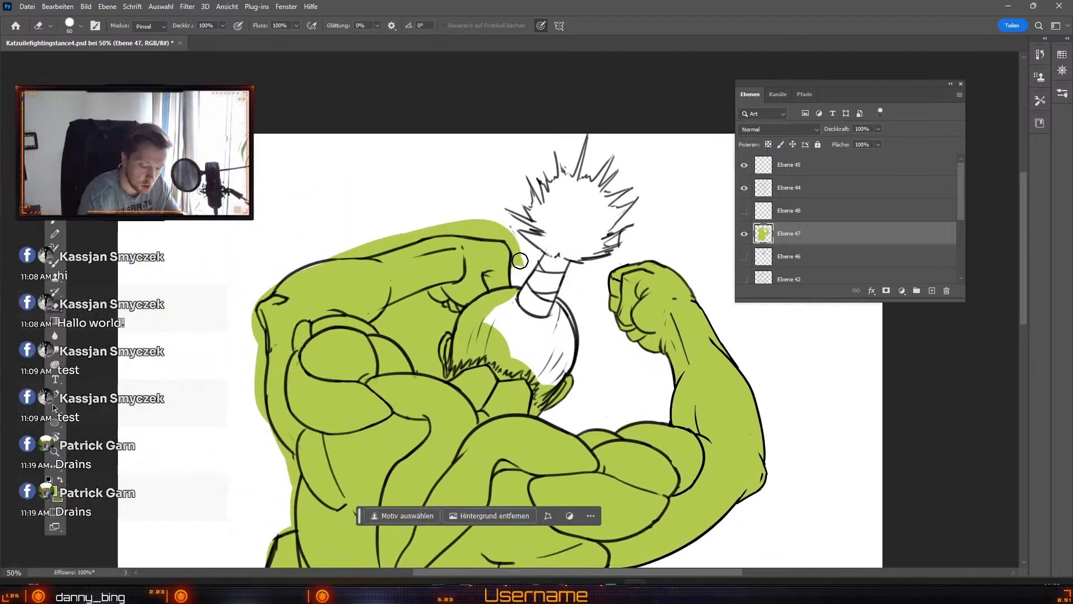
mouse_move(520, 260)
left_mouse_down()
mouse_move(509, 227)
mouse_move(519, 249)
mouse_move(524, 230)
mouse_move(483, 232)
mouse_move(525, 228)
mouse_move(470, 221)
mouse_move(384, 241)
mouse_move(409, 236)
left_mouse_up()
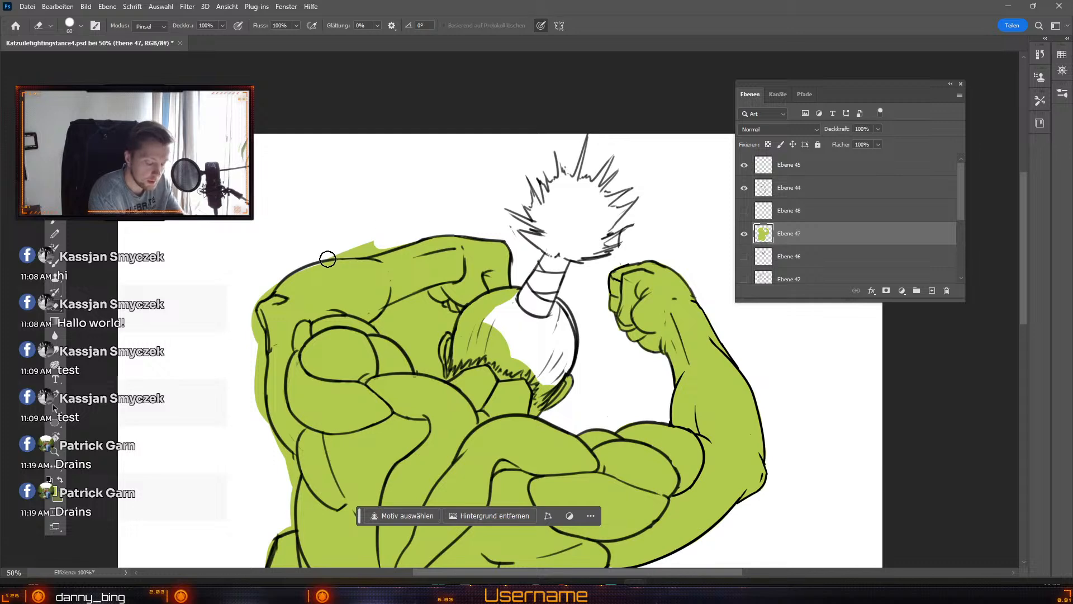
key("b")
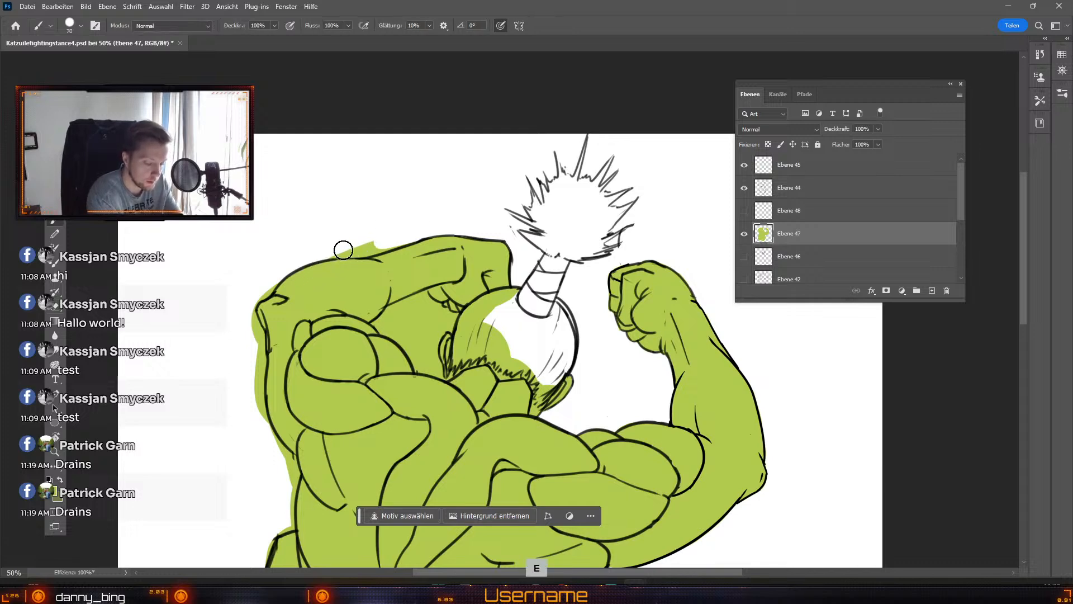
key("e")
left_click_drag(343, 249, 403, 245)
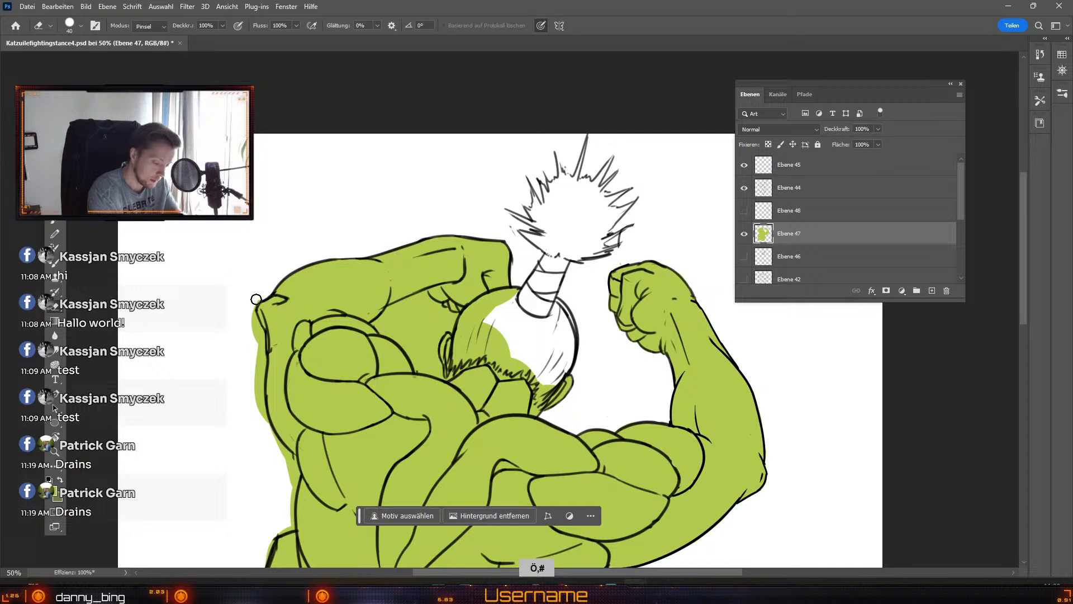
Step: Erase the green overspill along the bent arm's elbow and outer edge down to the flank with a 40-pixel eraser
key("bracketleft")
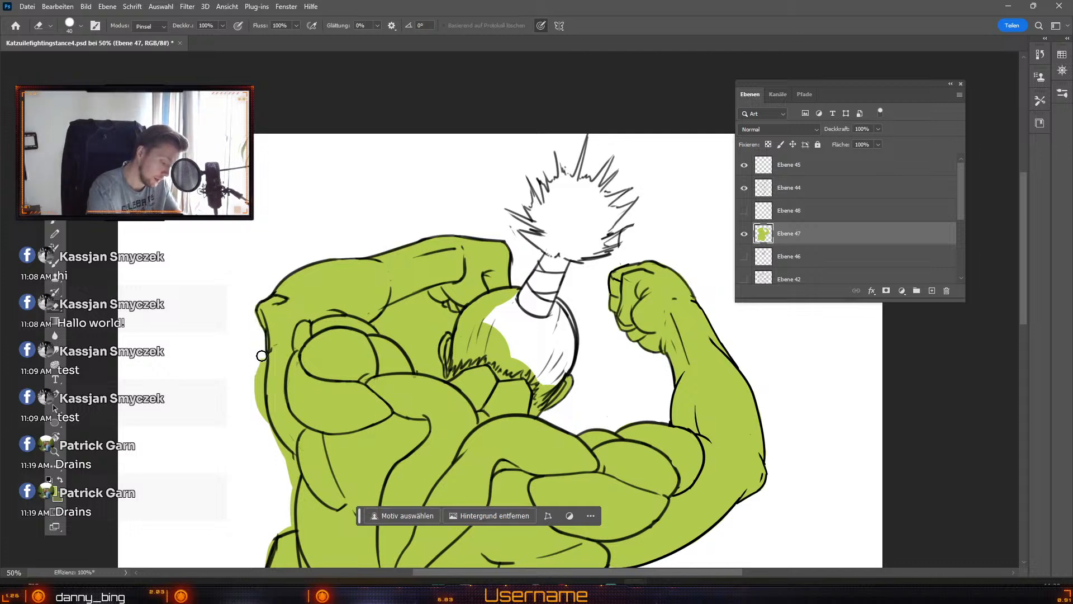
mouse_move(260, 358)
left_mouse_down()
mouse_move(258, 381)
mouse_move(360, 295)
left_mouse_up()
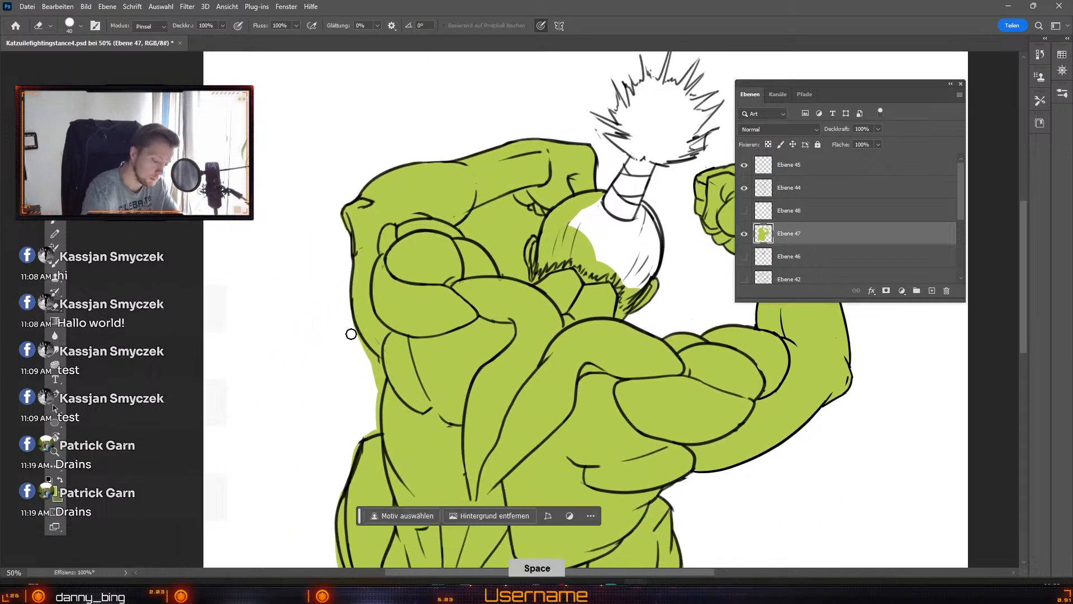
mouse_move(350, 330)
left_mouse_down()
mouse_move(382, 386)
mouse_move(379, 368)
mouse_move(373, 409)
mouse_move(381, 376)
mouse_move(376, 432)
left_mouse_up()
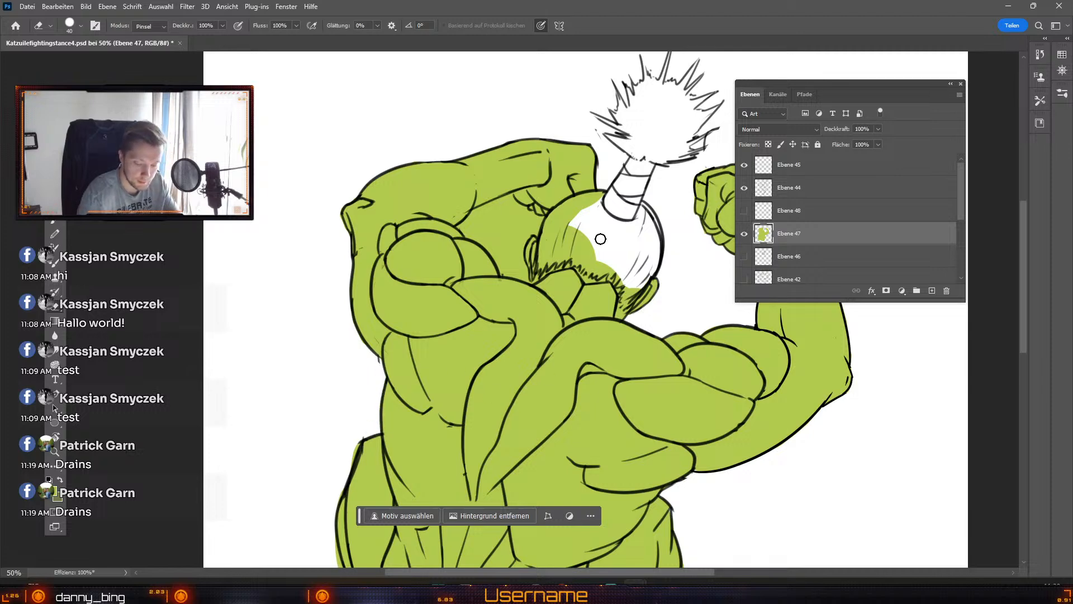
Step: Erase the green from the hair on the head down to the jagged hairline, refining the edge with a 20 to 25-pixel eraser
mouse_move(592, 196)
left_mouse_down()
mouse_move(560, 236)
mouse_move(600, 195)
mouse_move(553, 235)
mouse_move(590, 198)
mouse_move(560, 209)
mouse_move(539, 267)
mouse_move(567, 238)
mouse_move(559, 262)
mouse_move(574, 231)
mouse_move(565, 259)
mouse_move(585, 235)
mouse_move(575, 263)
mouse_move(591, 248)
mouse_move(587, 272)
mouse_move(598, 250)
mouse_move(617, 281)
left_mouse_up()
key("odiaeresis")
key("numbersign")
key("odiaeresis")
key("odiaeresis")
key("odiaeresis")
key("numbersign")
key("numbersign")
key("numbersign")
key("numbersign")
key("numbersign")
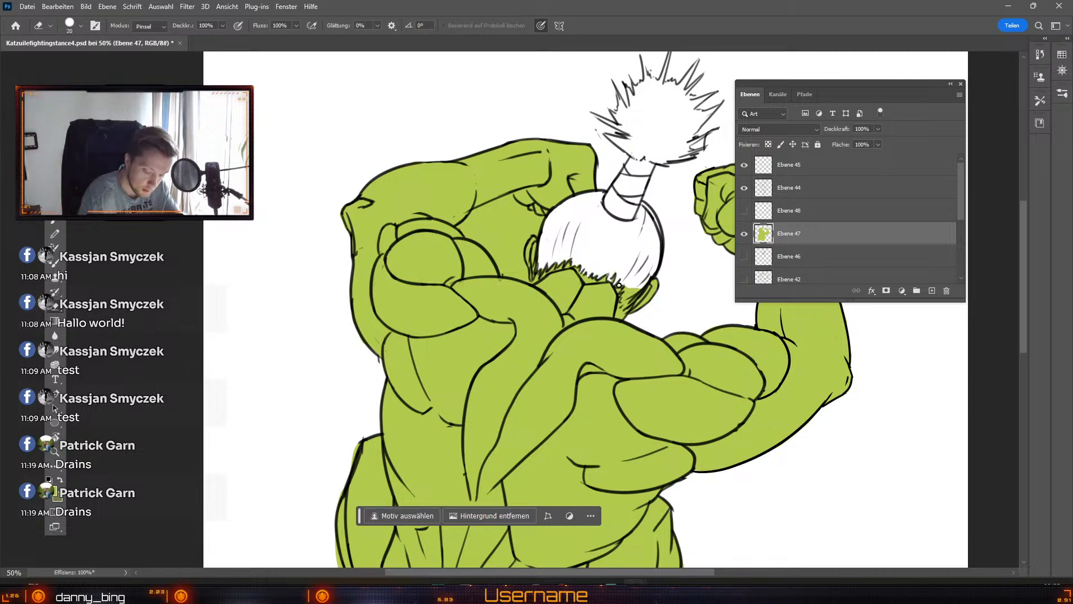
key("numbersign")
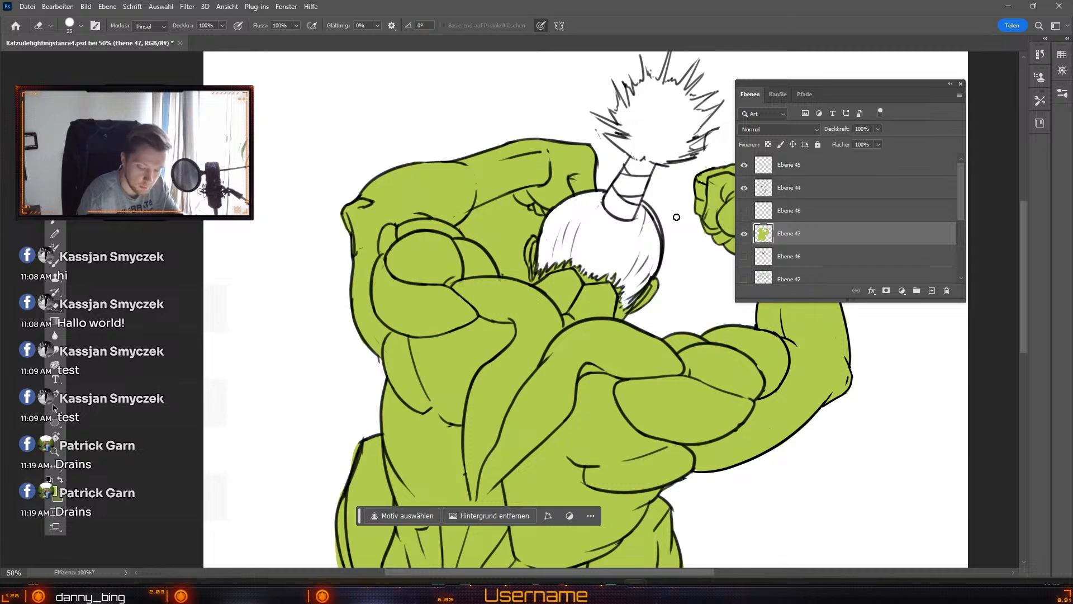
Step: Erase the green along the bent arm's underside in the gap beside the head with a 15 to 20-pixel eraser
key("space")
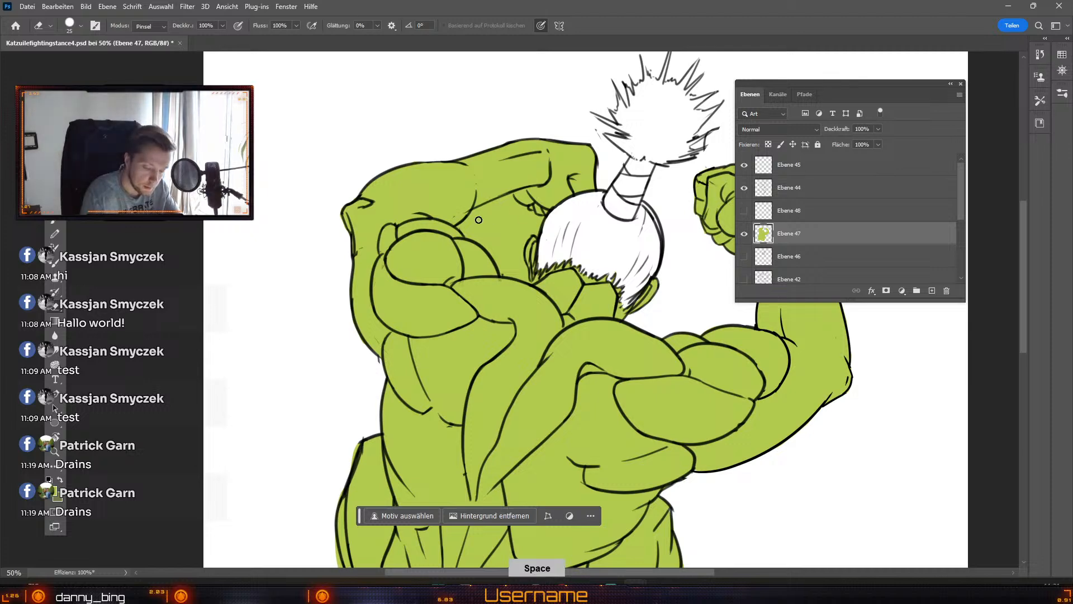
key("odiaeresis")
key("odiaeresis")
left_click_drag(469, 219, 495, 205)
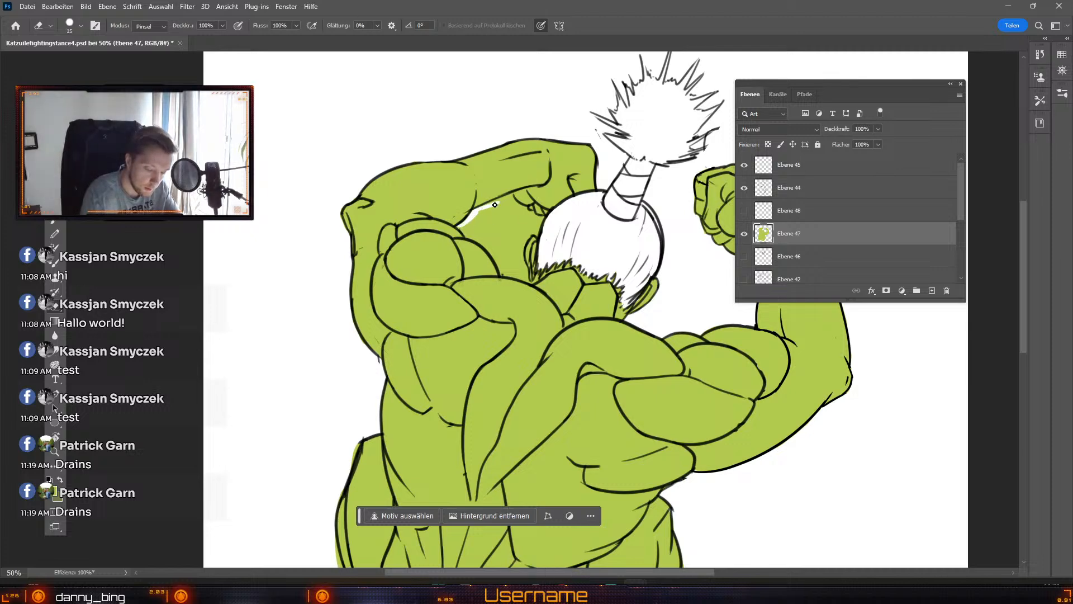
key("numbersign")
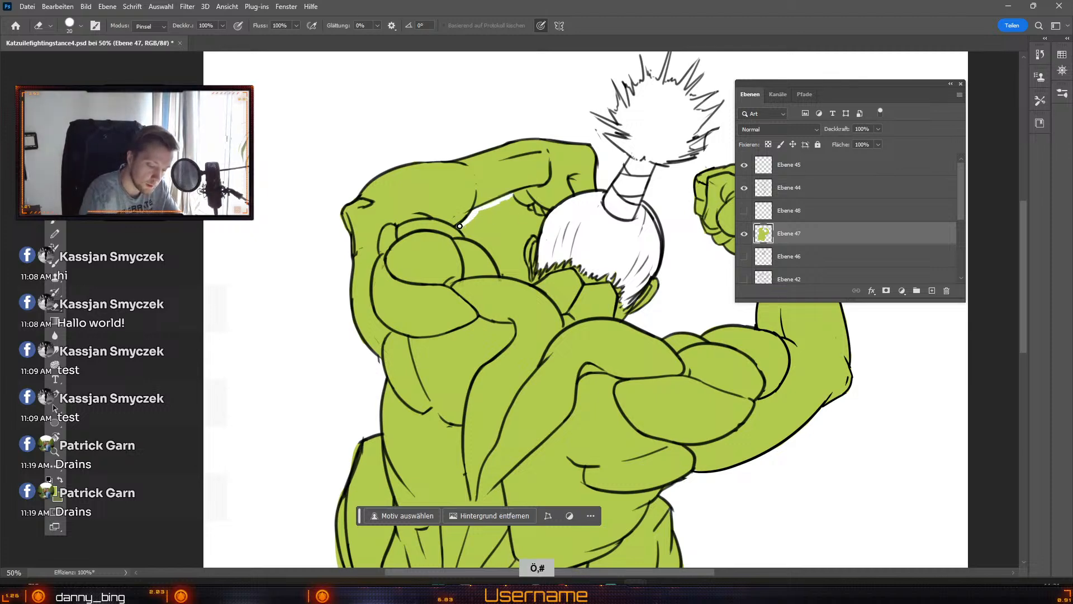
mouse_move(465, 230)
left_mouse_down()
mouse_move(502, 257)
mouse_move(496, 247)
mouse_move(506, 274)
mouse_move(530, 263)
mouse_move(505, 235)
mouse_move(512, 274)
mouse_move(526, 278)
mouse_move(539, 258)
mouse_move(540, 276)
mouse_move(528, 282)
mouse_move(511, 220)
mouse_move(522, 270)
mouse_move(482, 216)
mouse_move(470, 224)
mouse_move(509, 197)
mouse_move(523, 210)
mouse_move(499, 243)
mouse_move(515, 209)
mouse_move(498, 233)
mouse_move(501, 213)
mouse_move(469, 232)
left_mouse_up()
Step: Clear the remaining green from the gap between bent arm, shoulder and ear, using a 25 to 30-pixel eraser near the hand and head
key("numbersign")
key("numbersign")
key("numbersign")
key("odiaeresis")
key("odiaeresis")
key("numbersign")
key("numbersign")
key("odiaeresis")
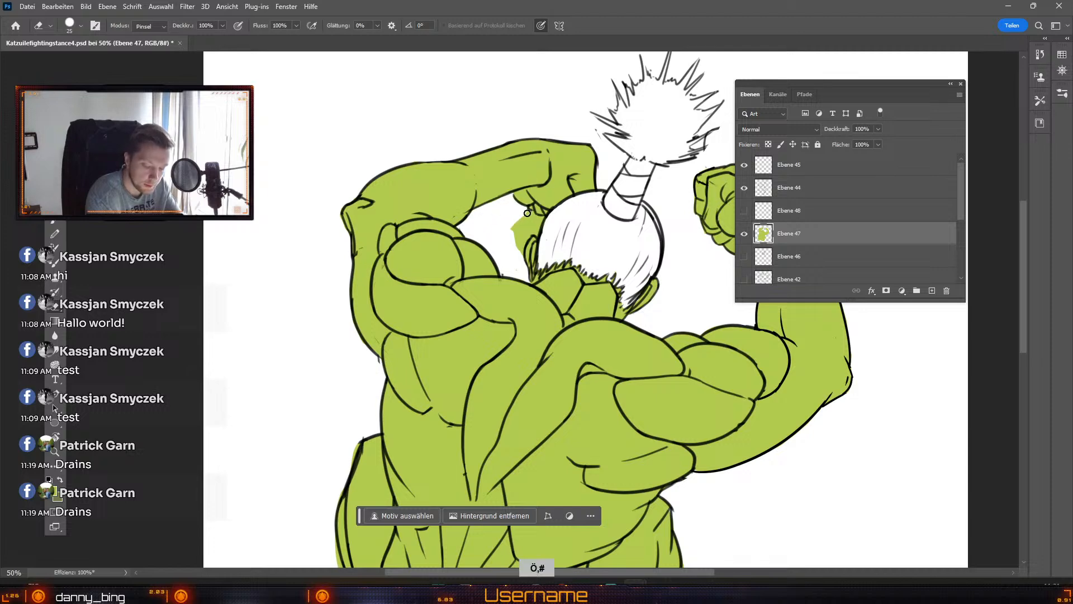
mouse_move(529, 217)
left_mouse_down()
mouse_move(509, 235)
mouse_move(533, 221)
mouse_move(519, 261)
mouse_move(533, 222)
left_mouse_up()
key("numbersign")
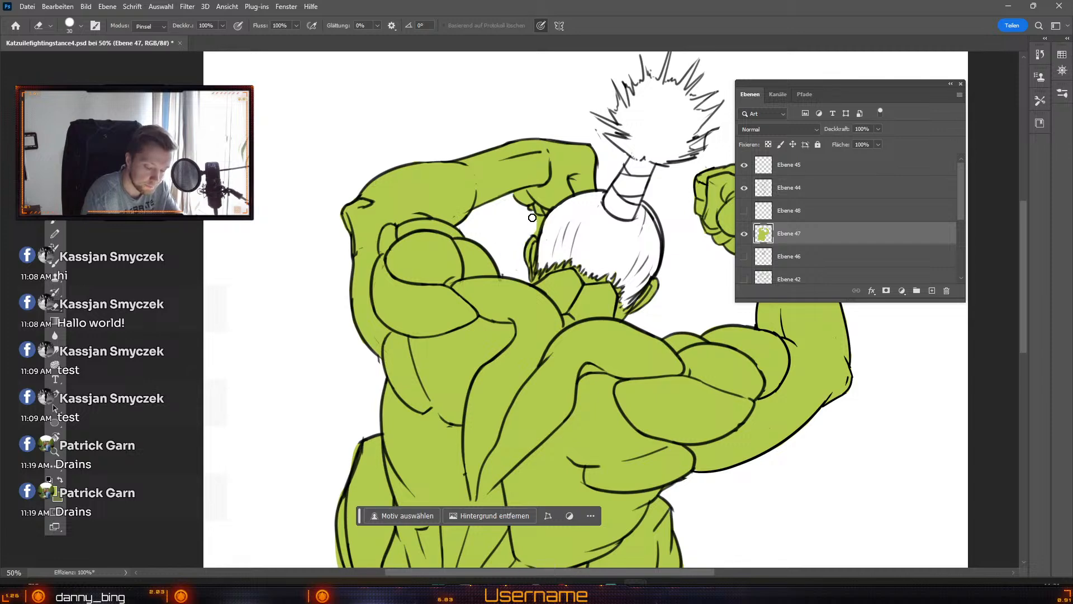
key("odiaeresis")
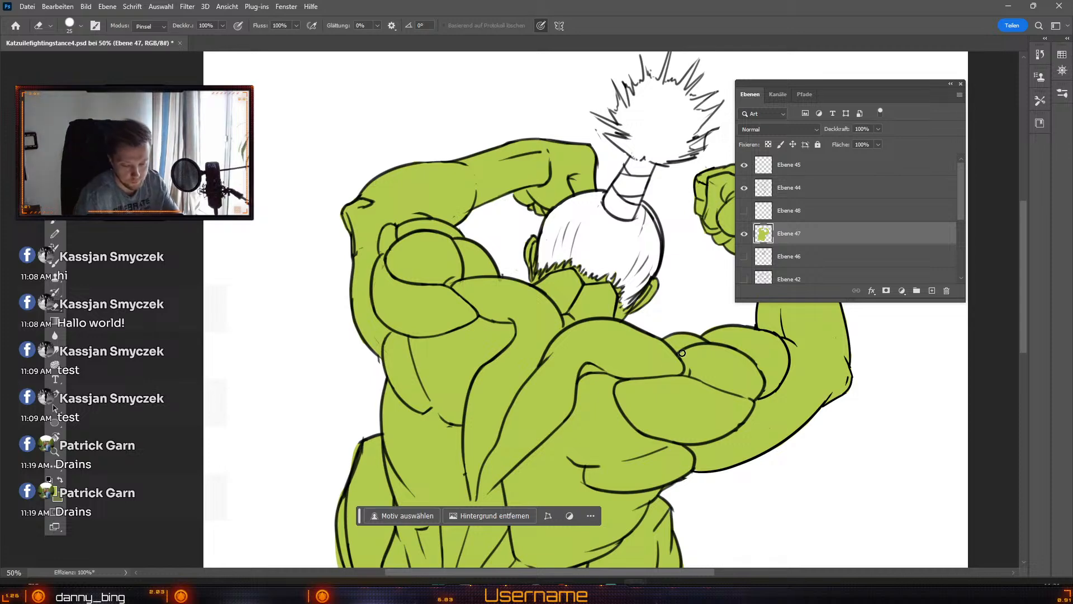
Step: Erase the green overspill along the outer thigh below the bent arm down to the foot with a 30-pixel eraser
key("space")
left_click_drag(636, 381, 516, 283)
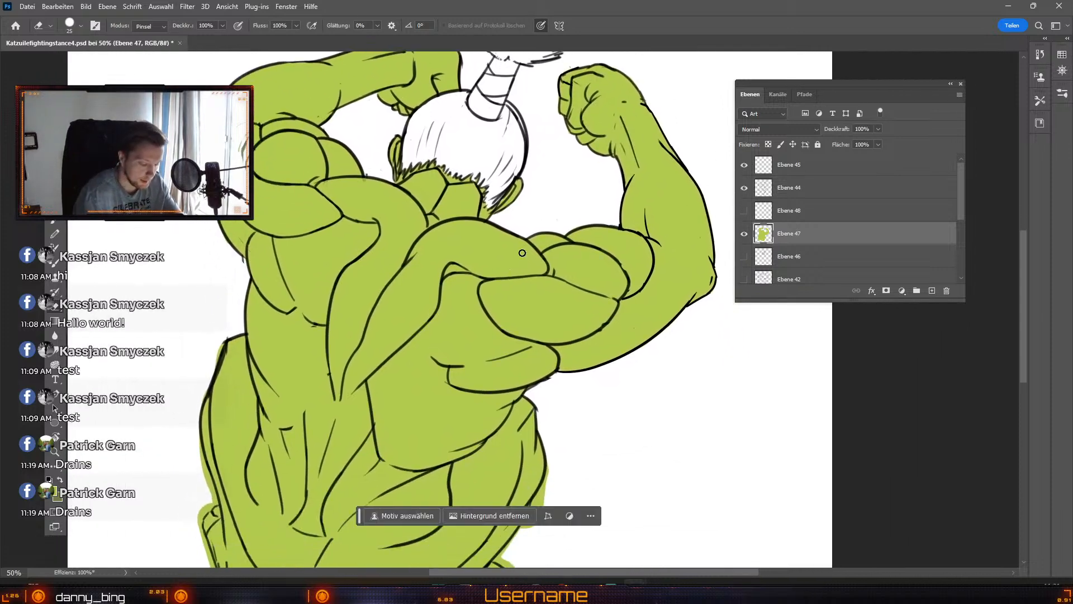
key("space")
left_click_drag(433, 289, 592, 196)
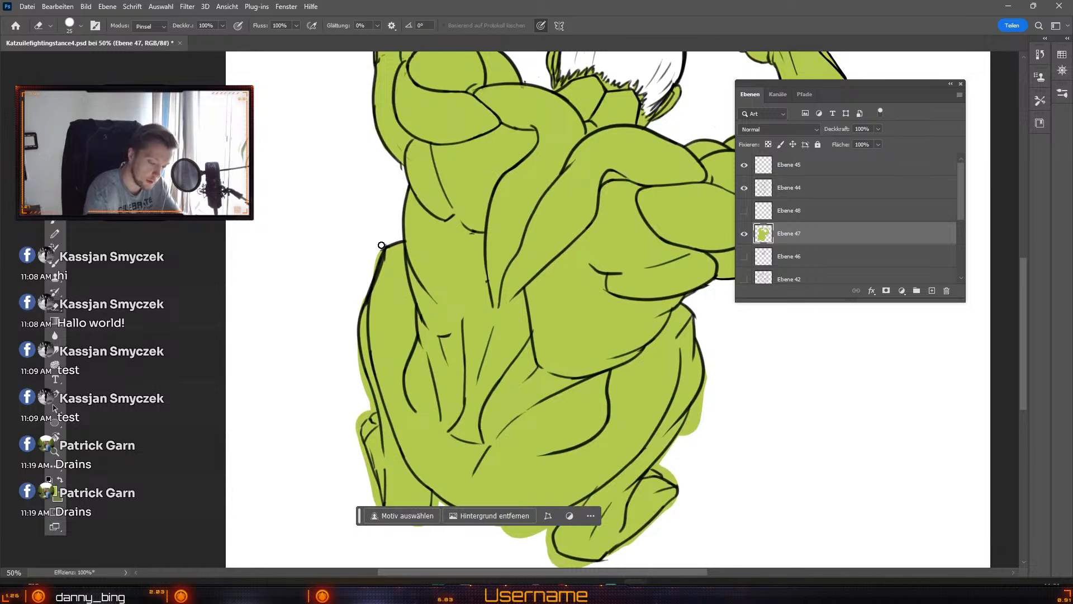
key("numbersign")
left_click_drag(368, 278, 354, 366)
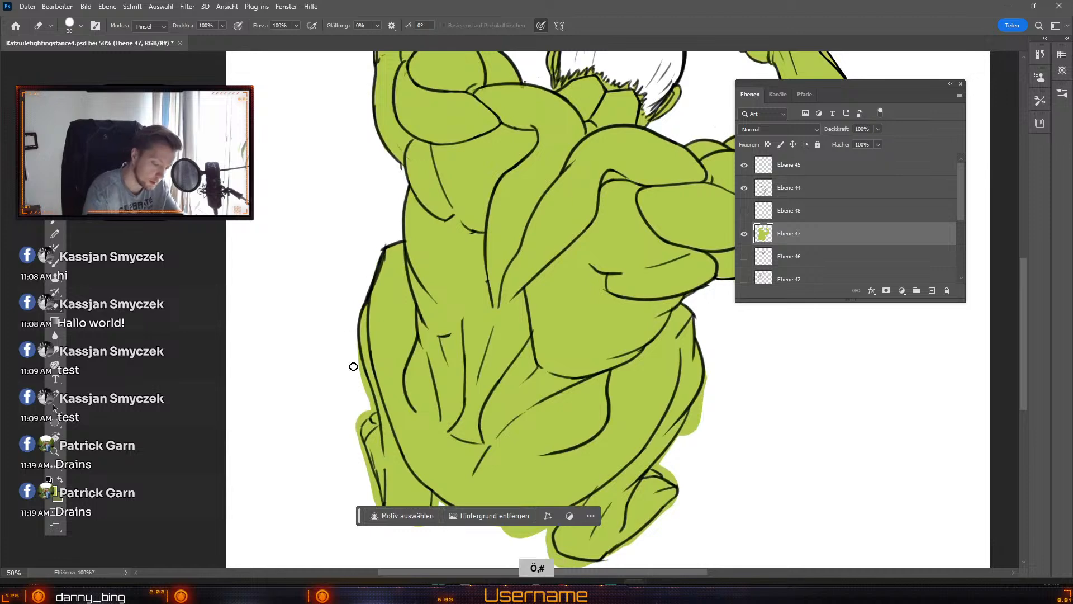
left_click_drag(352, 325, 376, 430)
key("ctrl+z")
mouse_move(357, 349)
left_mouse_down()
mouse_move(374, 406)
mouse_move(355, 432)
left_mouse_up()
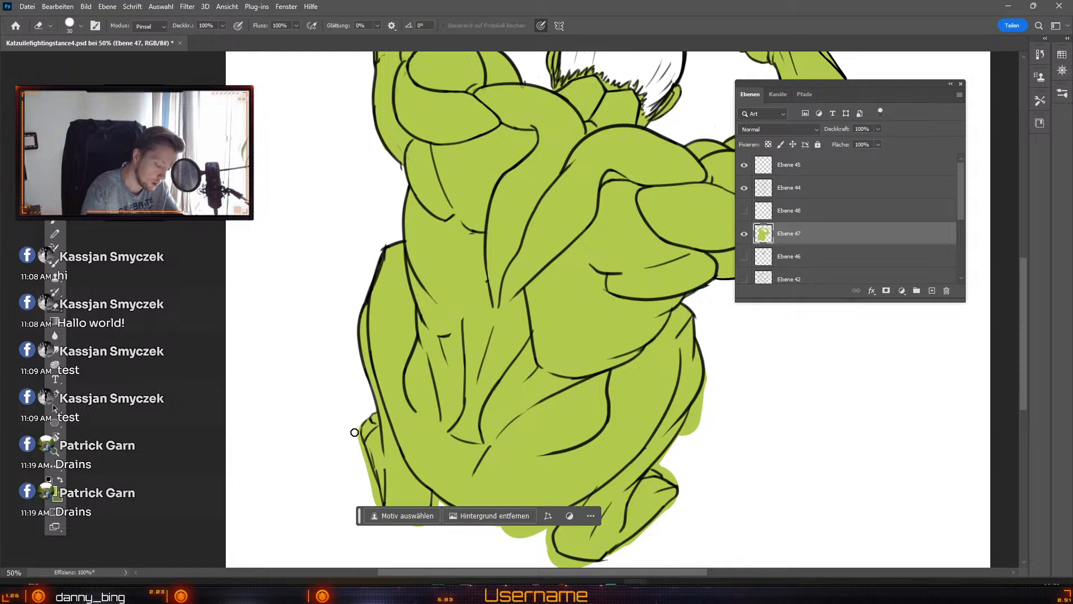
Step: Erase the green overspill along the outer edge of the foot below the bent arm, undoing the last stroke
left_click_drag(388, 338, 408, 254)
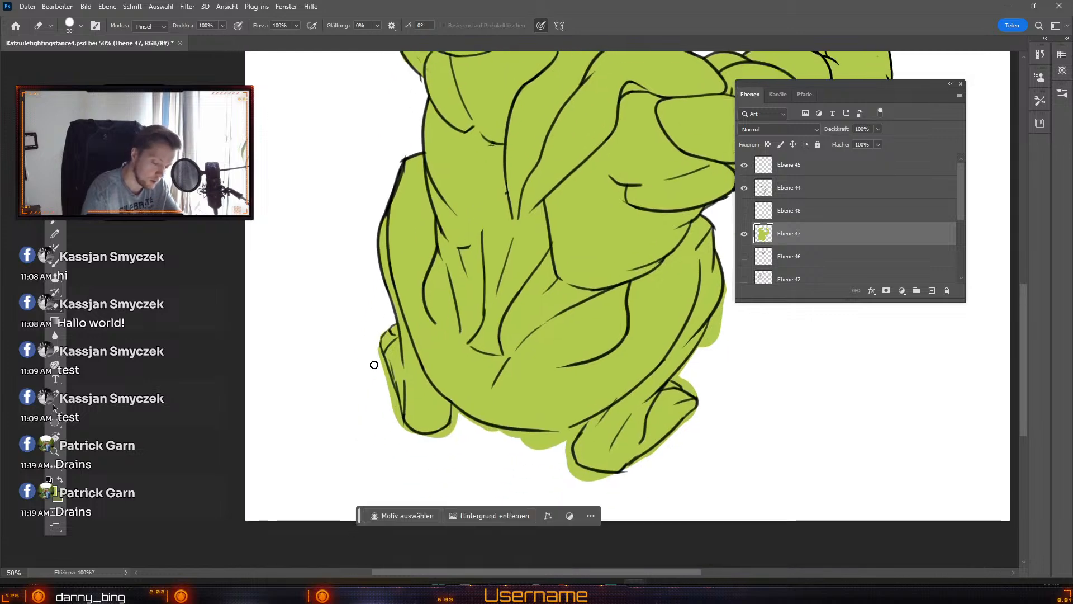
left_click_drag(374, 337, 396, 419)
left_click_drag(390, 374, 403, 435)
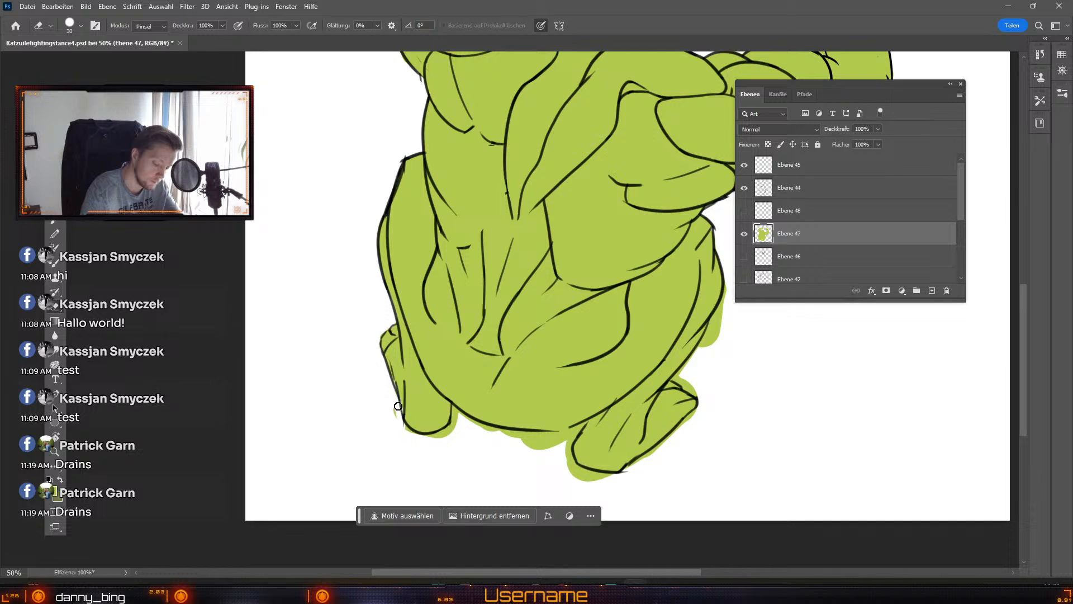
key("ctrl+z")
Step: Erase the green overspill beneath the first foot, the buttocks and the other foot, varying the eraser size up to 35 pixels
mouse_move(395, 390)
left_mouse_down()
mouse_move(404, 436)
mouse_move(424, 444)
mouse_move(406, 432)
mouse_move(446, 435)
mouse_move(425, 440)
mouse_move(450, 430)
mouse_move(453, 409)
mouse_move(454, 425)
mouse_move(454, 412)
mouse_move(546, 438)
mouse_move(519, 443)
mouse_move(533, 446)
mouse_move(581, 424)
mouse_move(575, 474)
mouse_move(599, 429)
mouse_move(568, 458)
mouse_move(610, 486)
mouse_move(572, 465)
mouse_move(629, 479)
mouse_move(616, 482)
mouse_move(606, 480)
mouse_move(635, 465)
left_mouse_up()
key("odiaeresis")
key("numbersign")
key("odiaeresis")
key("ctrl+z")
key("numbersign")
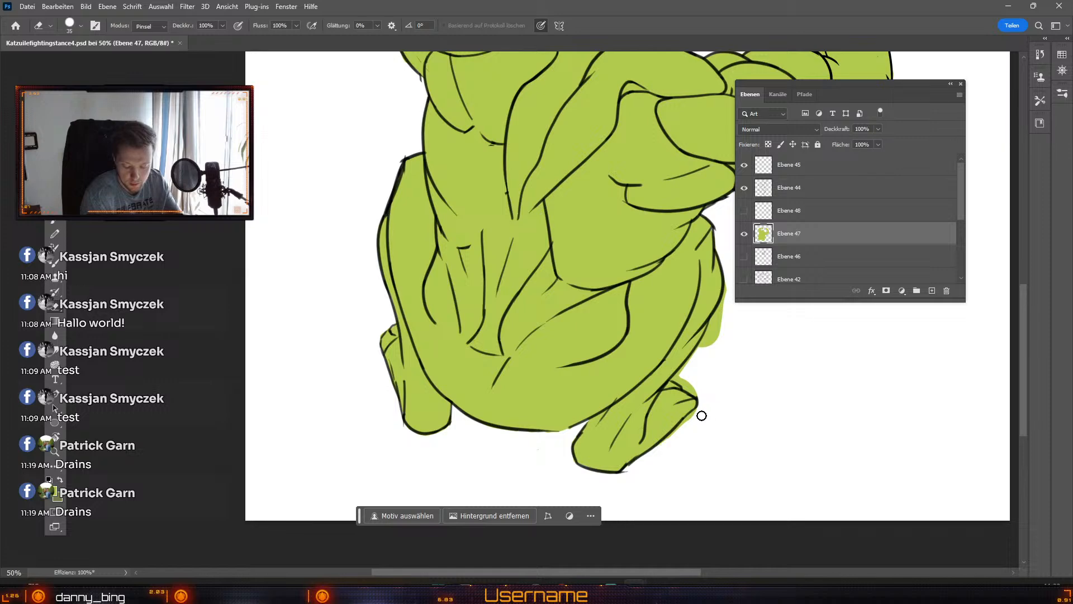
Step: Erase the green overspill on top of the foot on the raised-fist side with a 25 down to 15-pixel eraser
key("odiaeresis")
key("odiaeresis")
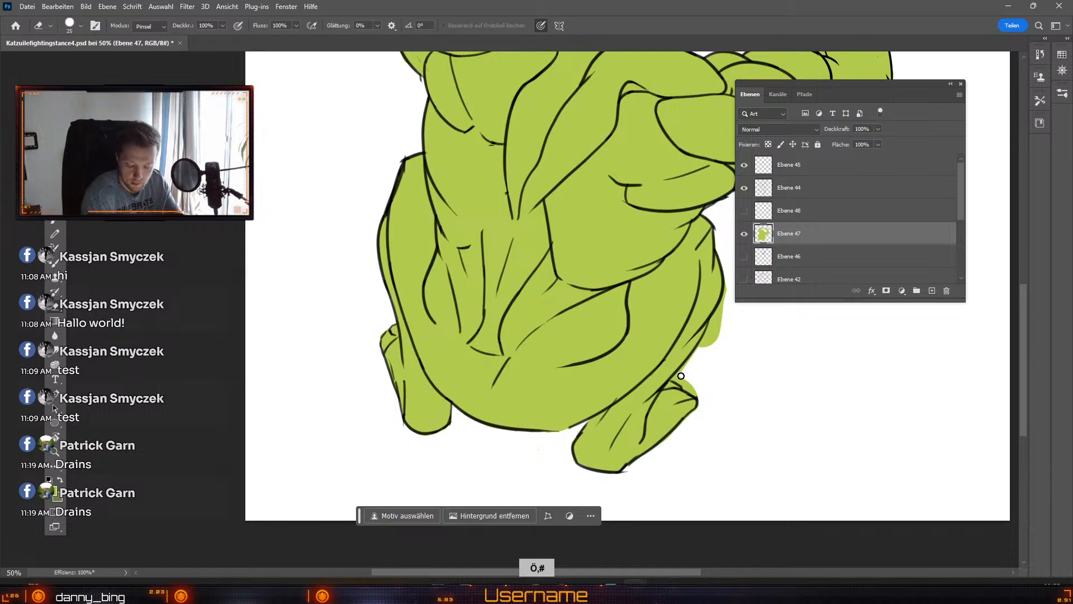
left_click_drag(675, 378, 701, 398)
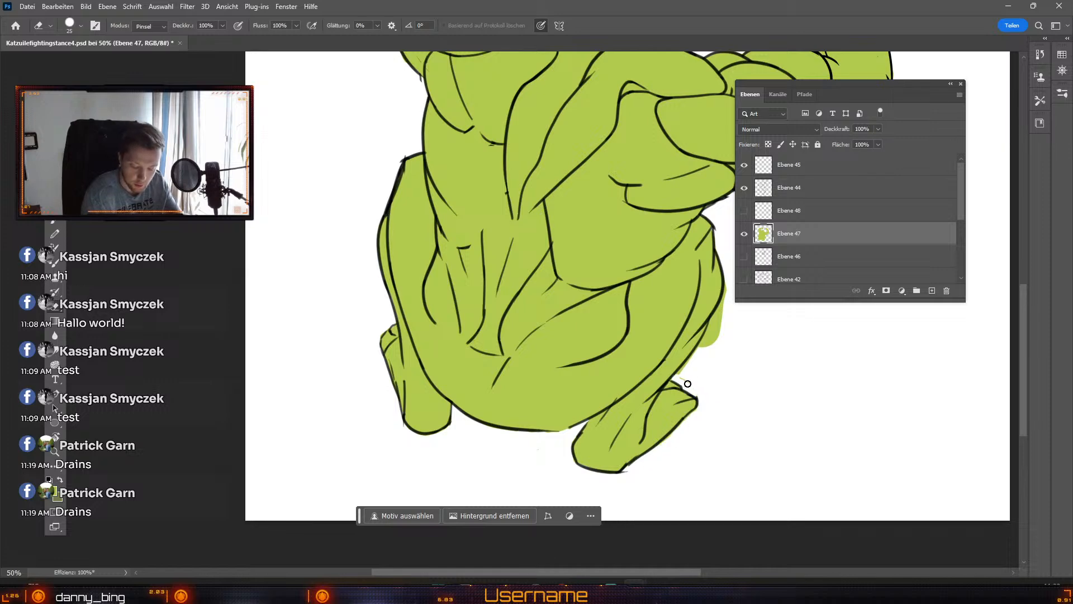
key("odiaeresis")
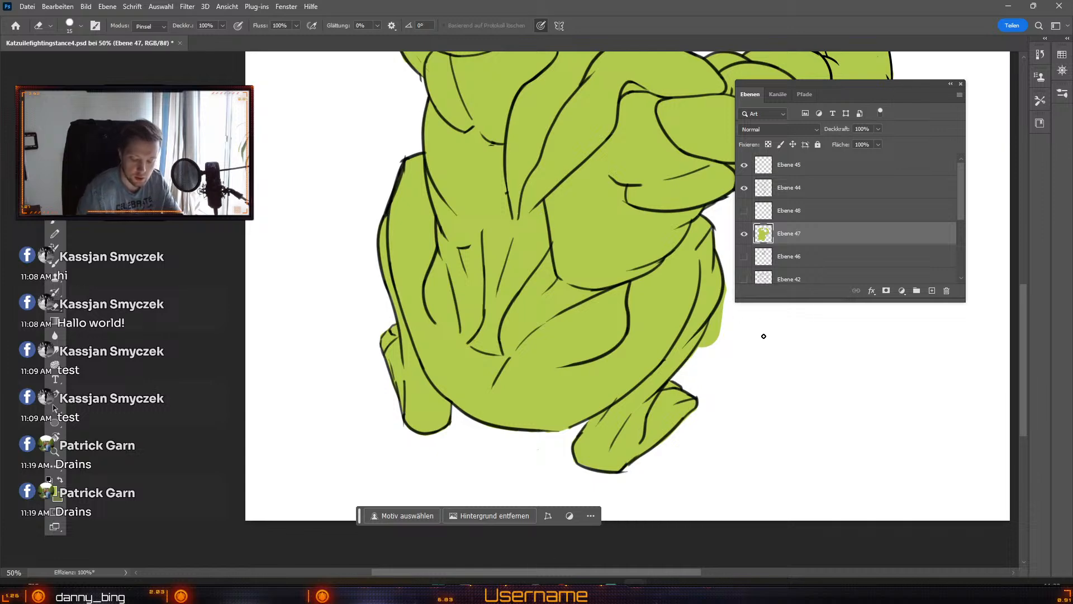
Step: Erase the green overspill outside the thigh on the raised-fist side with a 35-pixel eraser
key("space")
left_click_drag(771, 361, 585, 367)
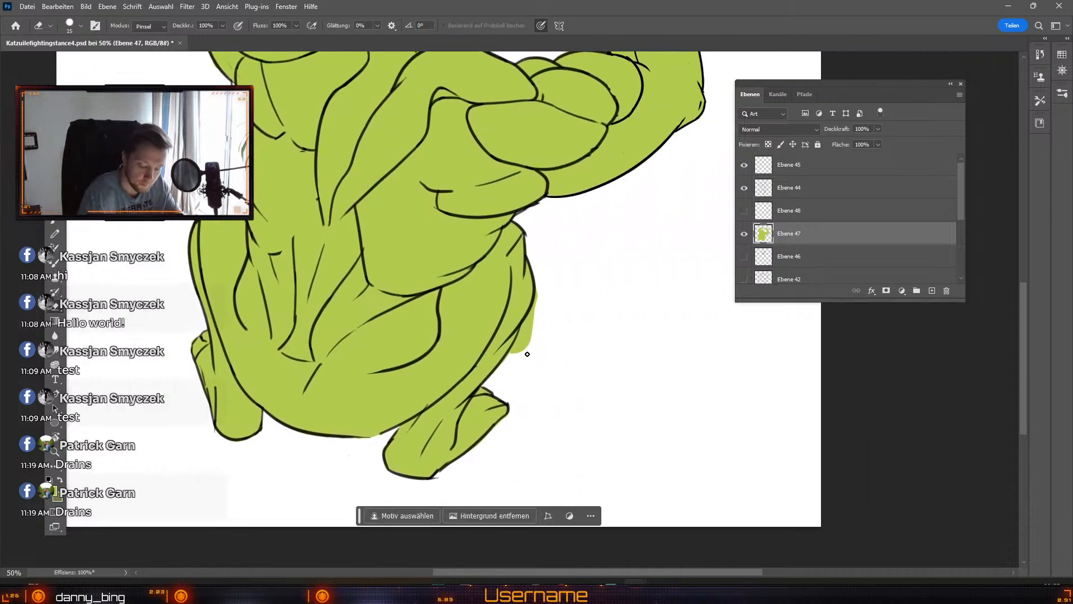
key("numbersign")
key("numbersign")
left_click_drag(508, 365, 539, 293)
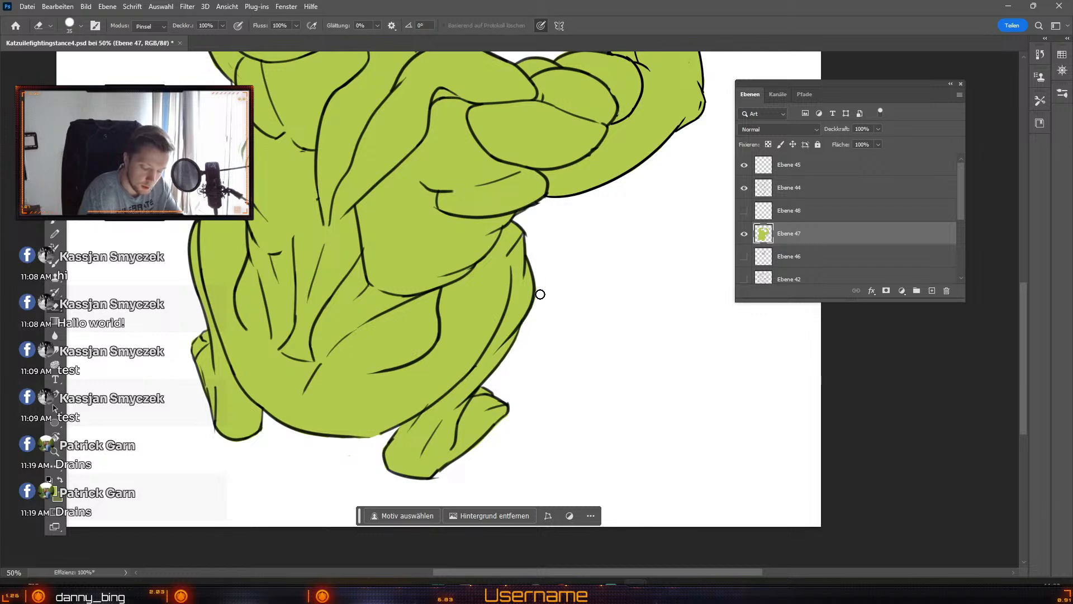
key("b")
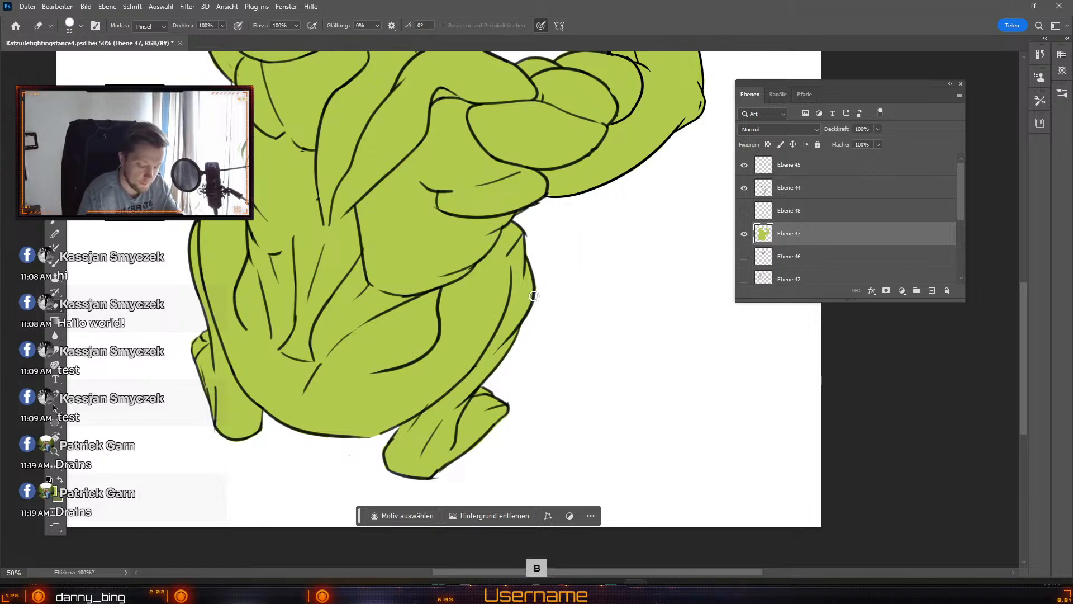
key("e")
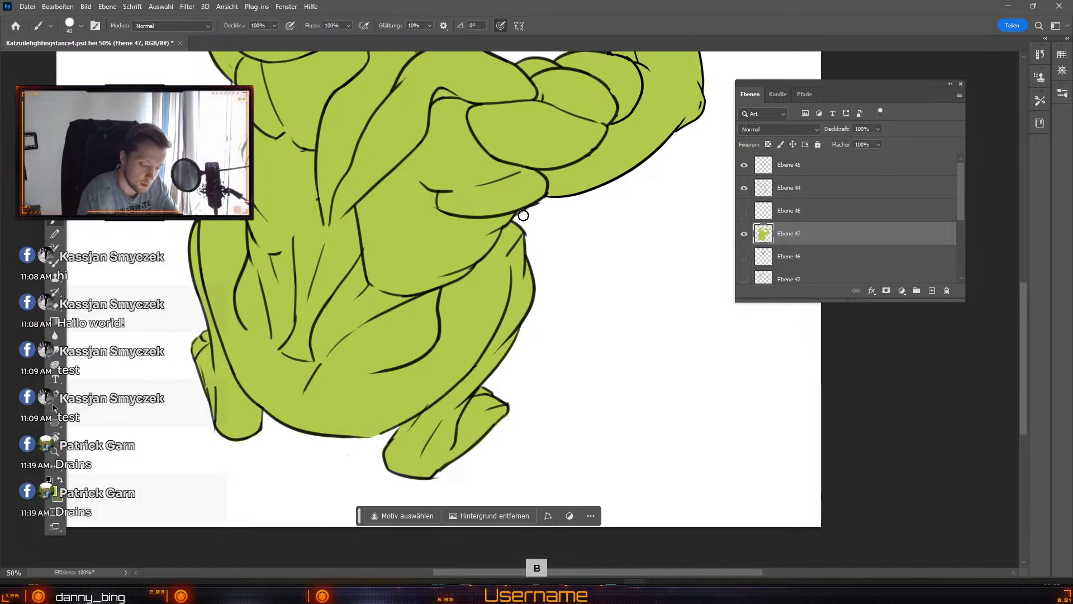
Step: Add a new layer directly above Ebene 44 and switch to the Brush tool
key("space")
left_click_drag(568, 263, 581, 515)
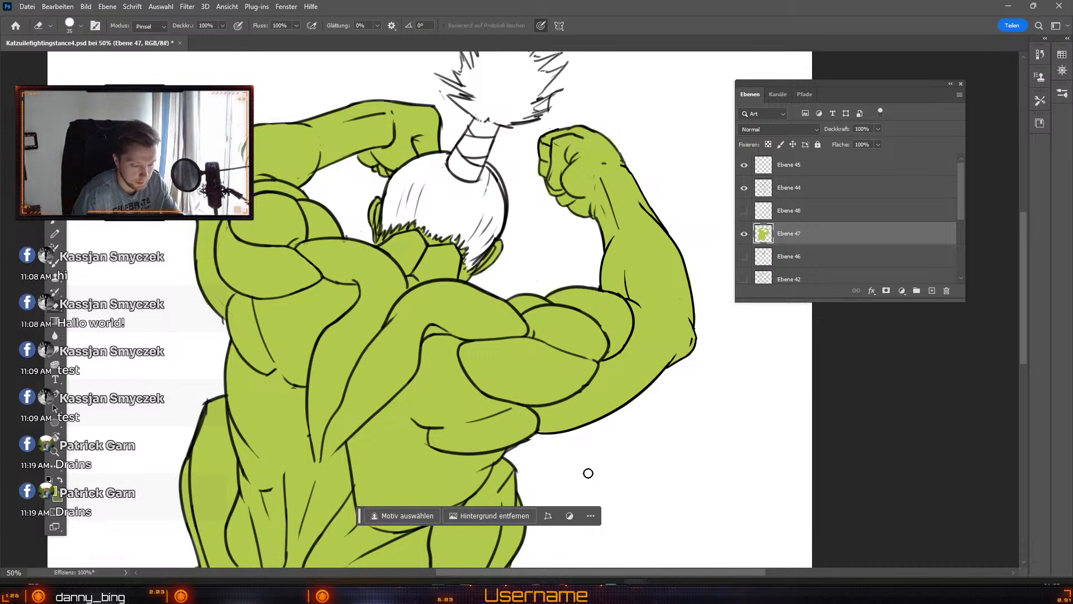
key("ctrl+minus")
key("space")
left_click_drag(595, 403, 594, 383)
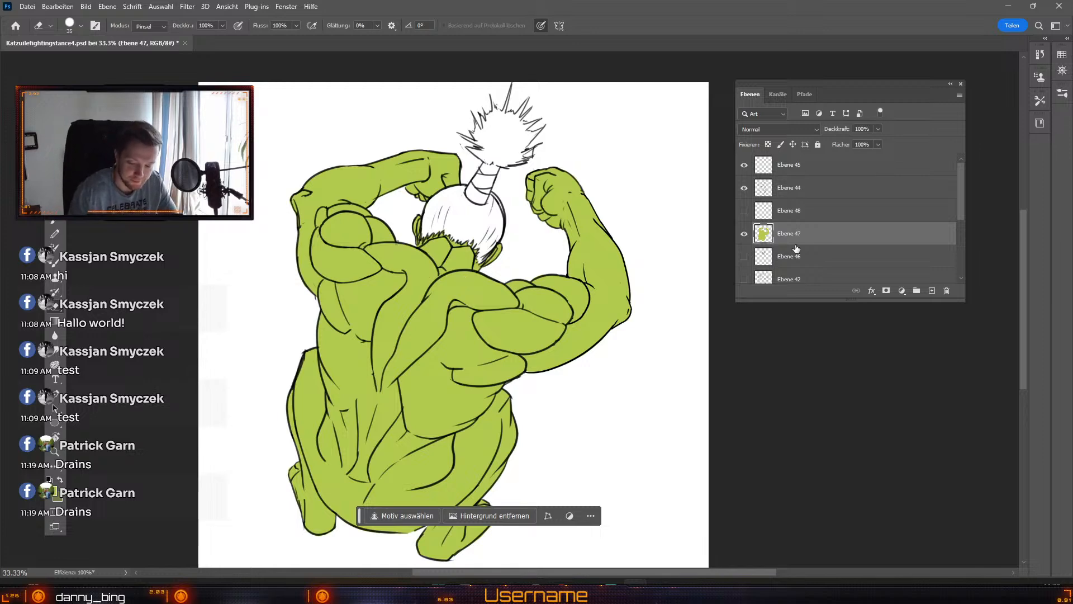
left_click(744, 189)
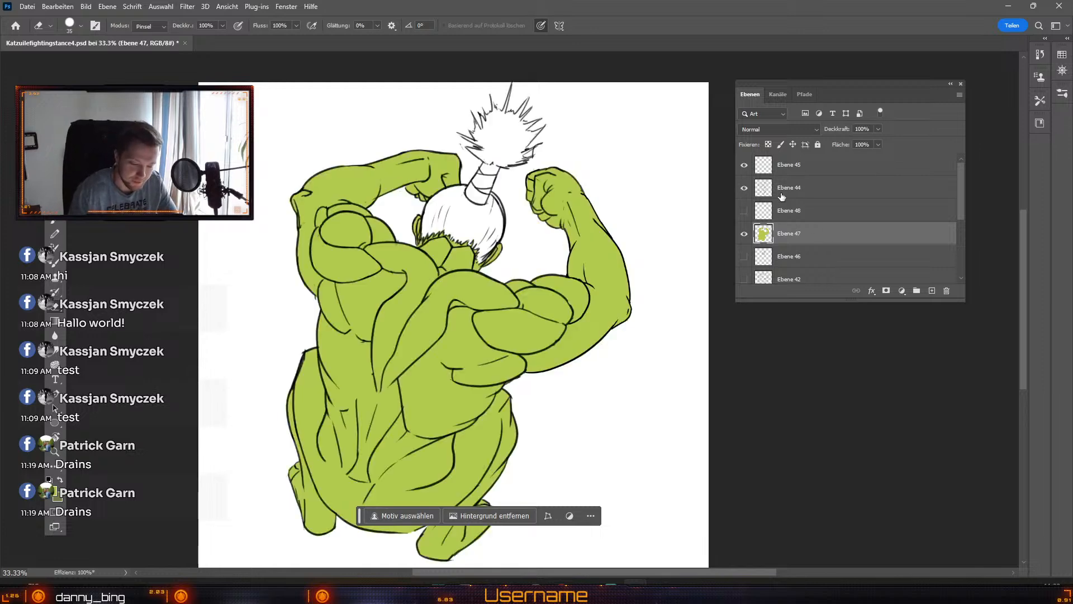
left_click(863, 194)
key("b")
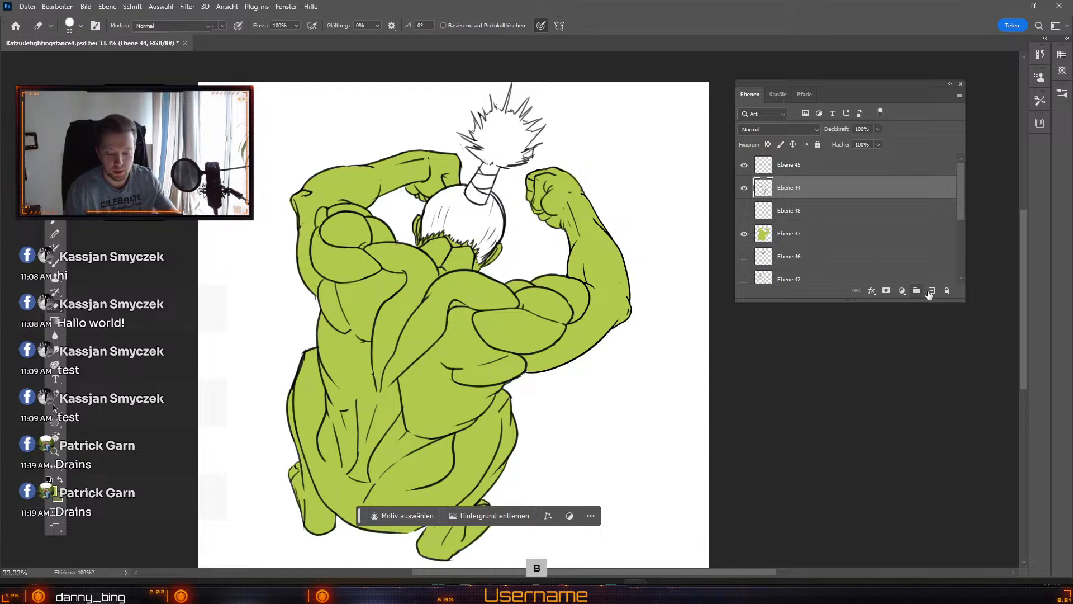
left_click(932, 291)
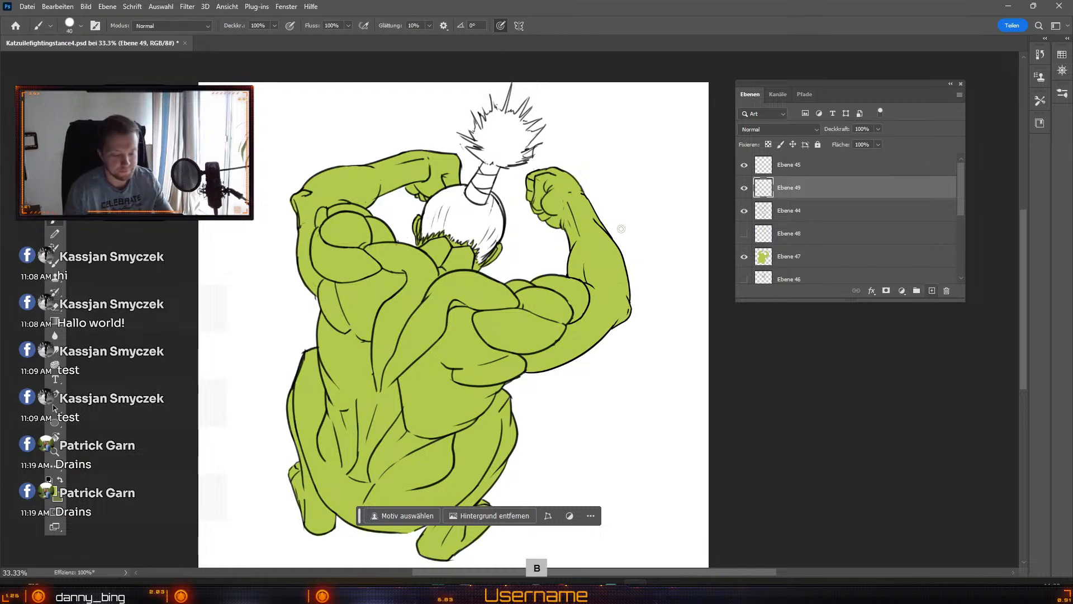
Step: Choose a soft round brush preset with 0% hardness at 40 pixels
left_click(80, 26)
left_click(75, 25)
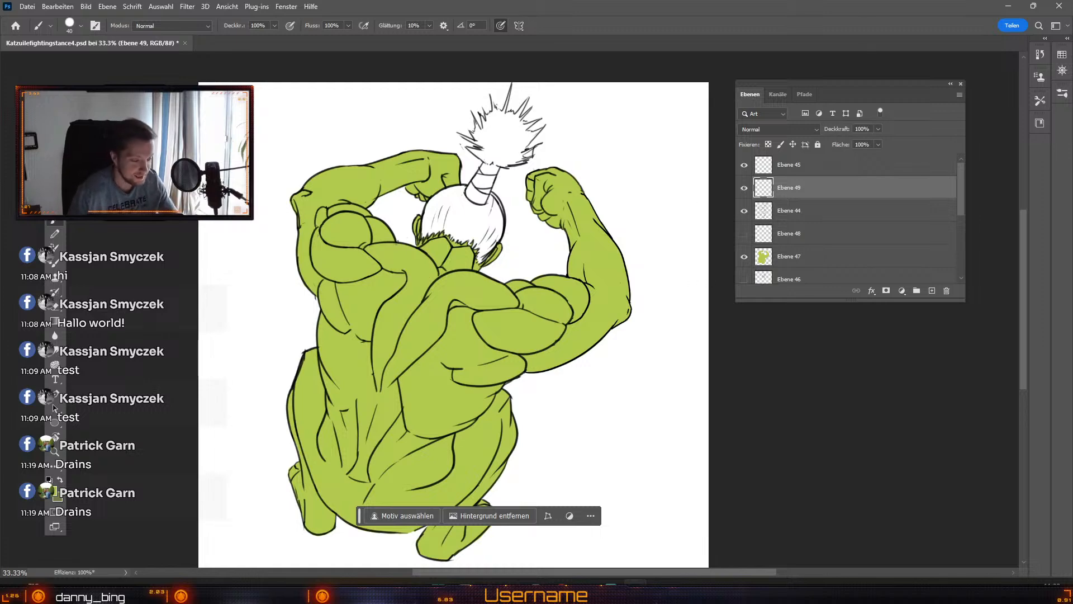
left_click(65, 21)
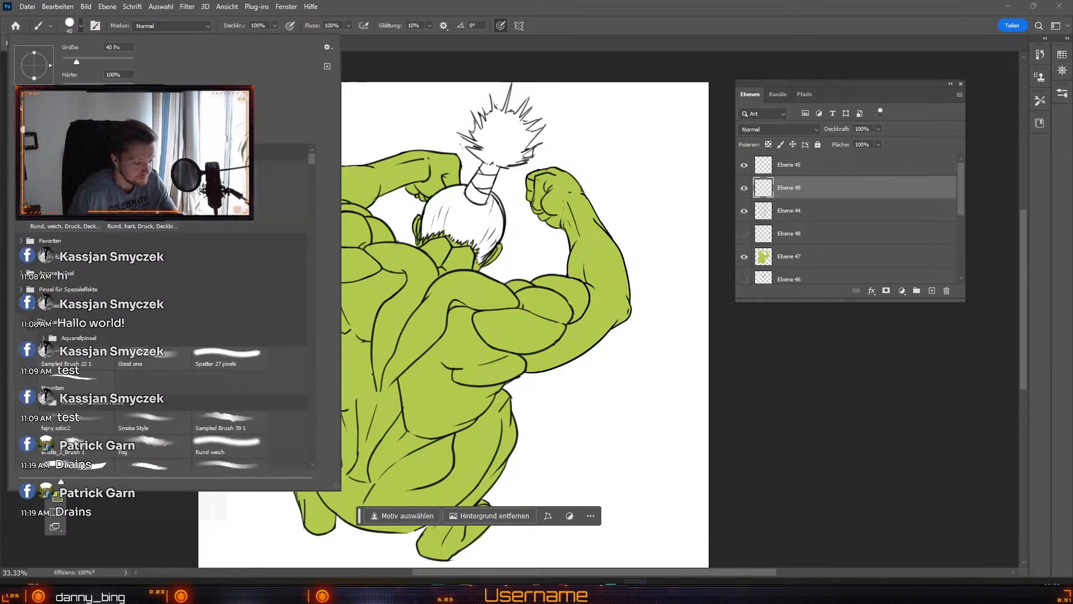
left_click(220, 172)
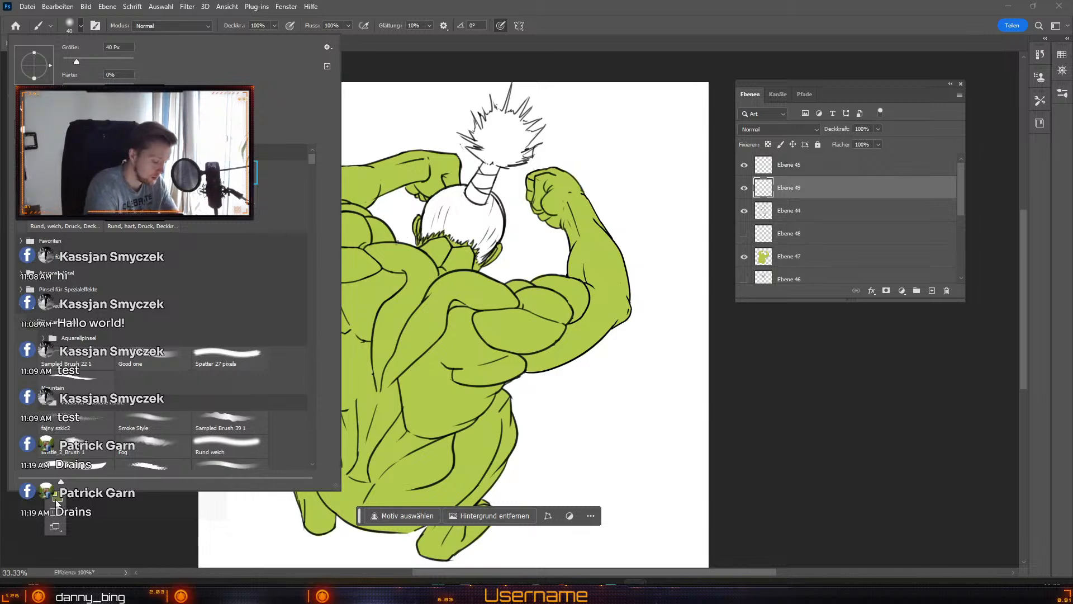
Step: Set the painting colour to a dark olive green, hex 42462c
left_click(52, 494)
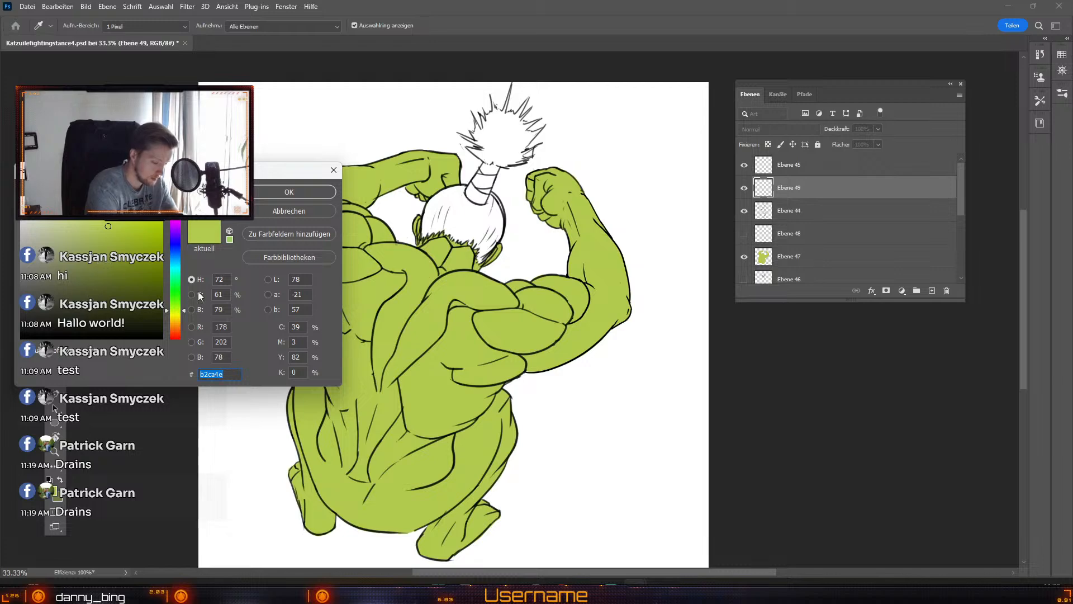
left_click(280, 211)
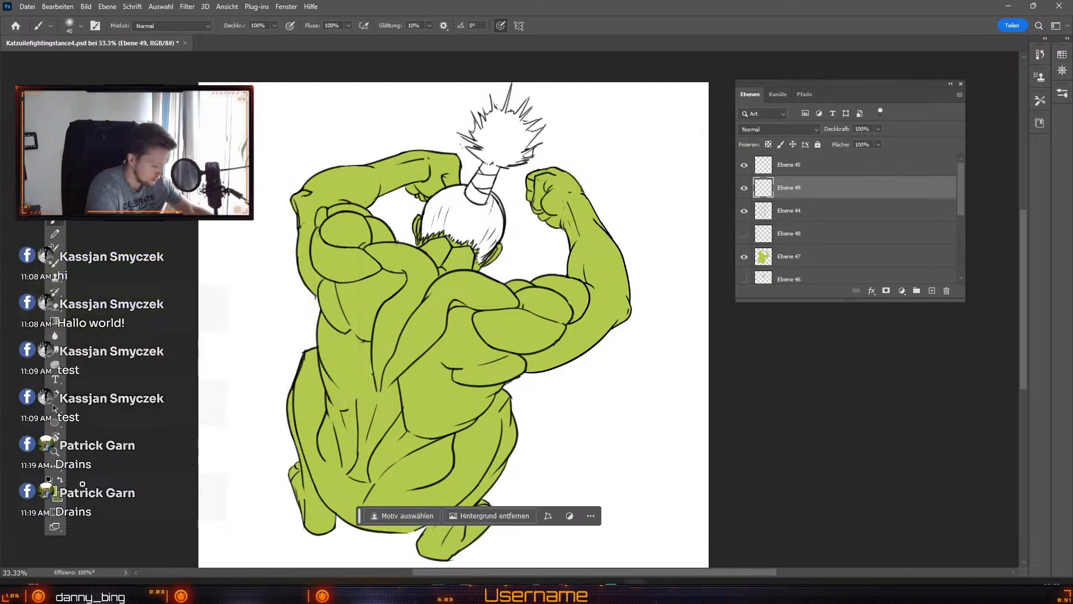
left_click(53, 492)
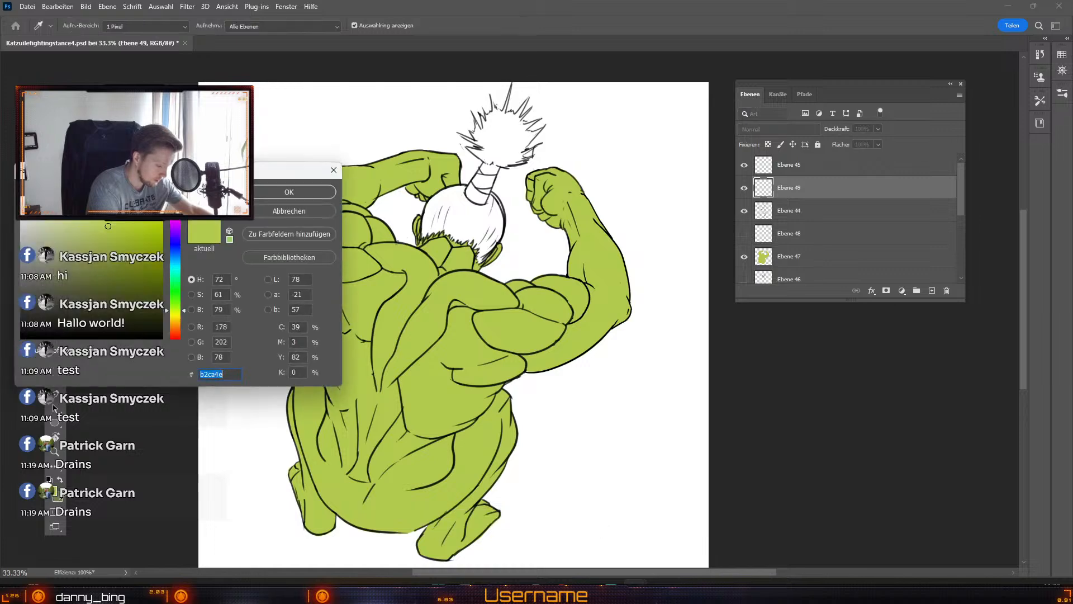
left_click_drag(87, 294, 74, 300)
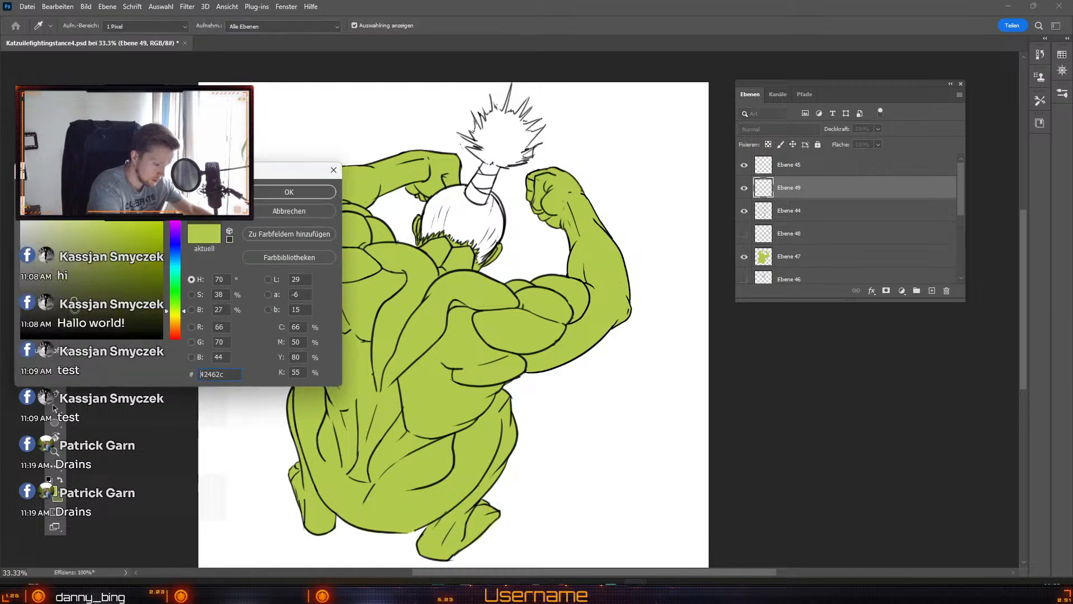
left_click(289, 192)
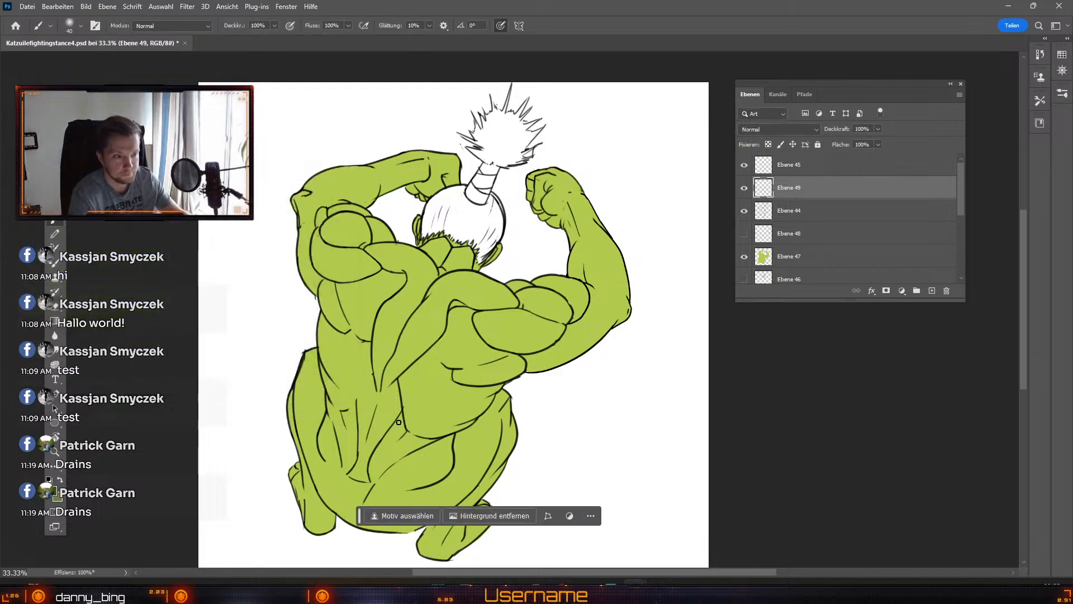
Step: Try soft dark-green shading strokes along the back muscle line beside the spine, undoing each one
key("b")
left_click_drag(376, 361, 399, 294)
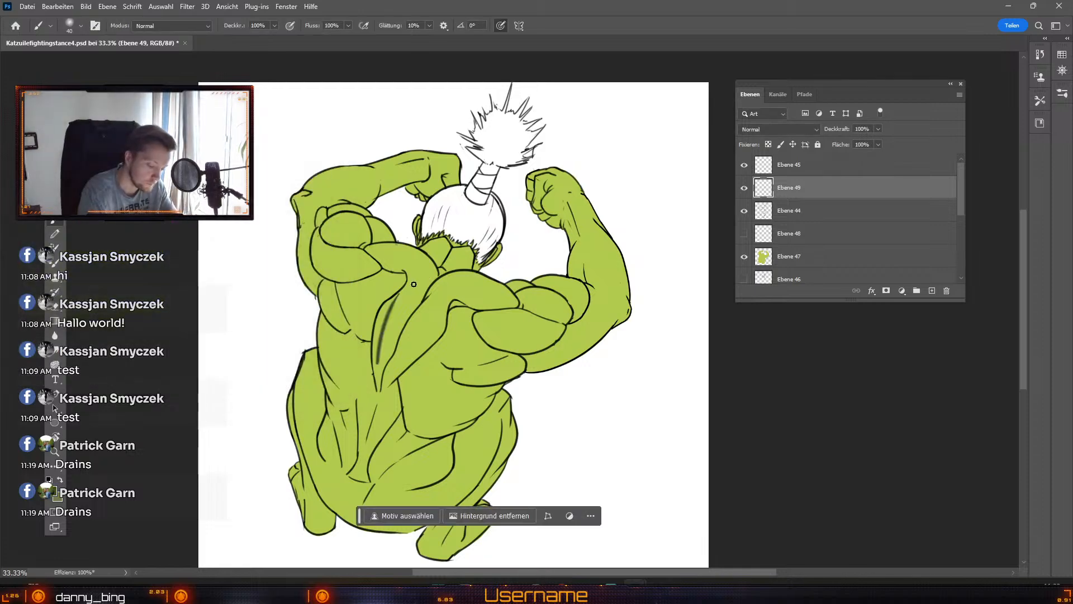
key("ctrl+z")
mouse_move(378, 355)
left_mouse_down()
mouse_move(405, 296)
mouse_move(391, 313)
mouse_move(402, 316)
left_mouse_up()
key("ctrl+z")
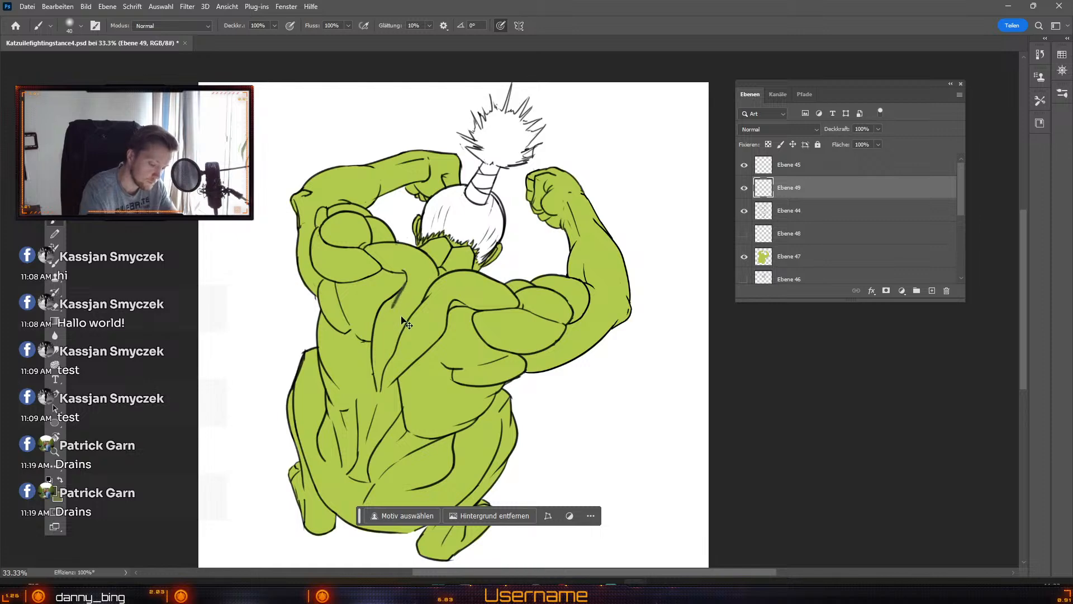
key("ctrl+z")
left_click(55, 492)
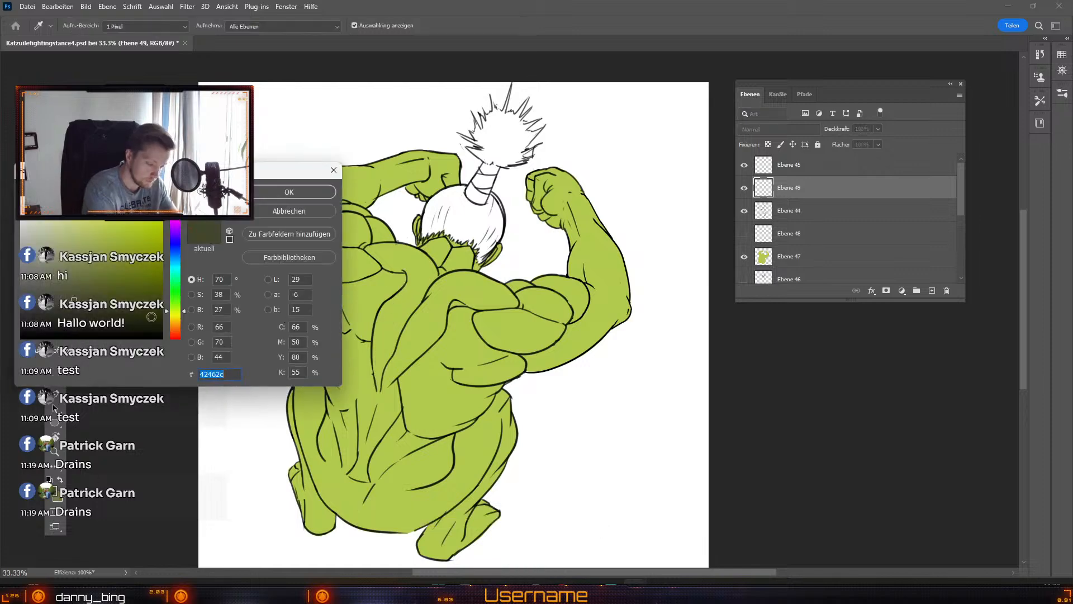
left_click(274, 193)
mouse_move(409, 275)
left_mouse_down()
mouse_move(391, 311)
mouse_move(417, 285)
mouse_move(392, 313)
left_mouse_up()
key("ctrl+z")
key("ctrl+z")
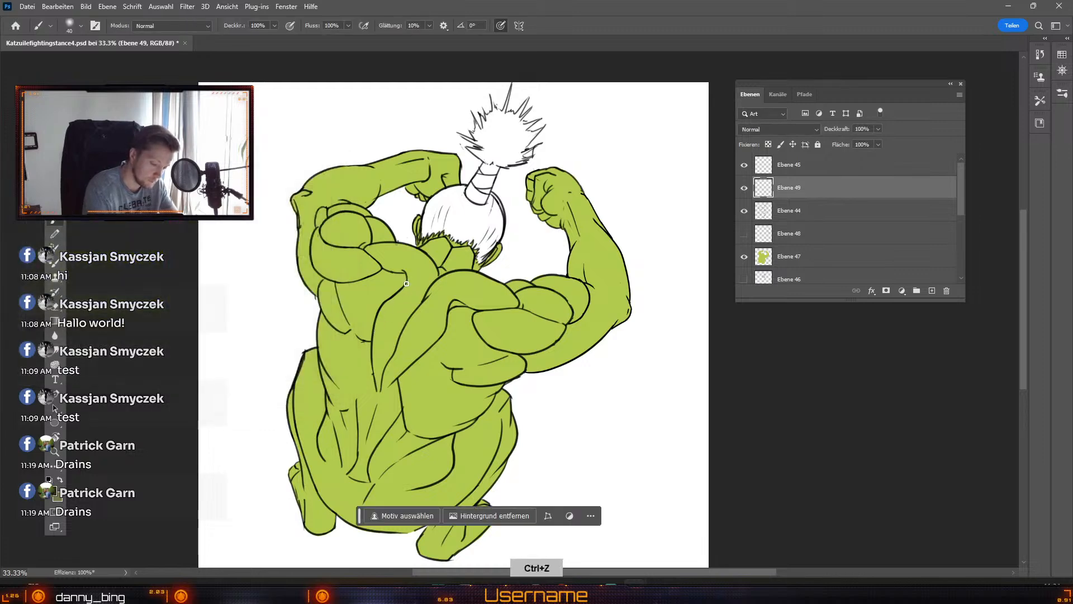
Step: Try a short dark stroke at the upper end of the central back muscle line and compare the drawing with Ebene 49 hidden
left_click_drag(407, 277, 395, 304)
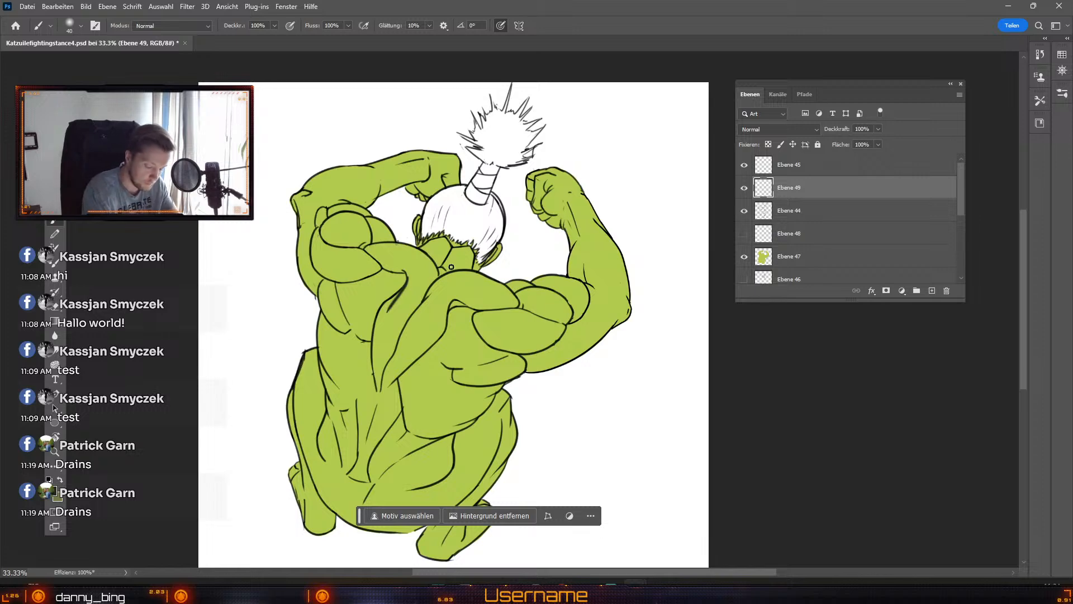
key("ctrl+z")
key("ctrl+shift+z")
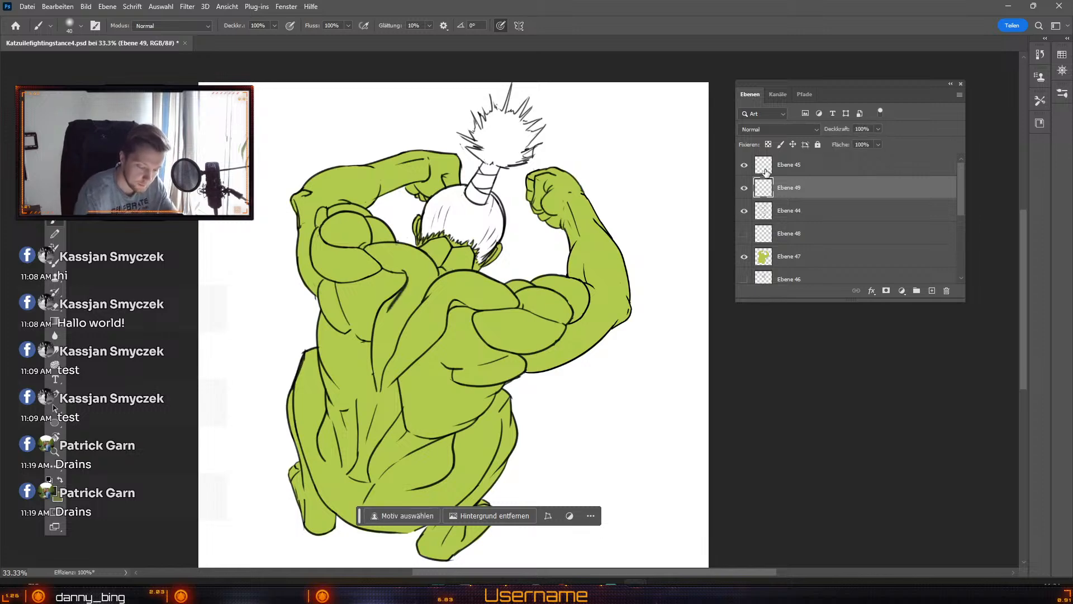
key("ctrl+z")
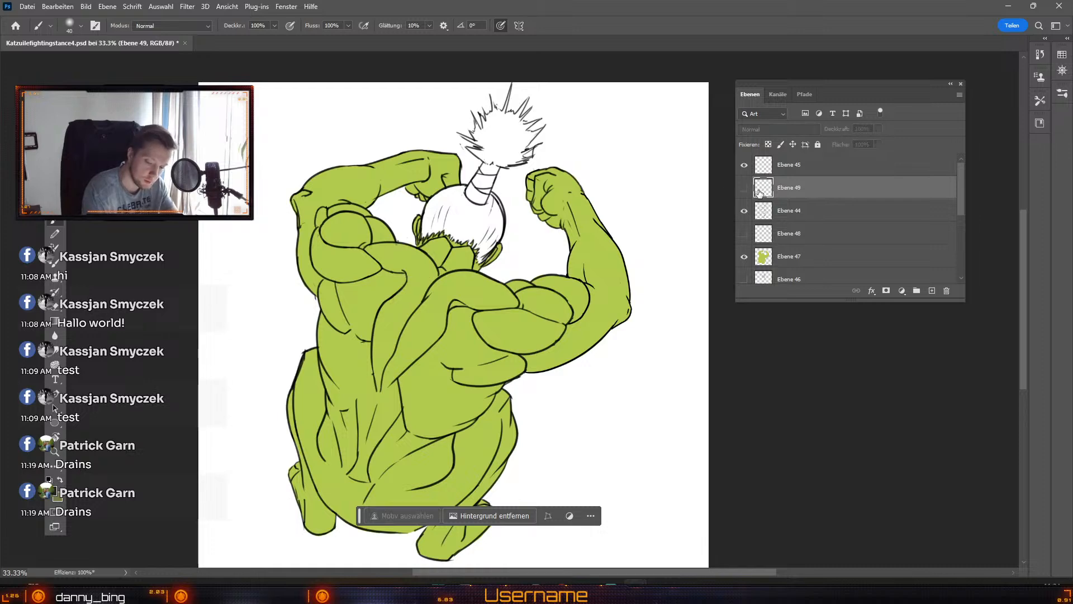
left_click(744, 190)
key("ctrl+z")
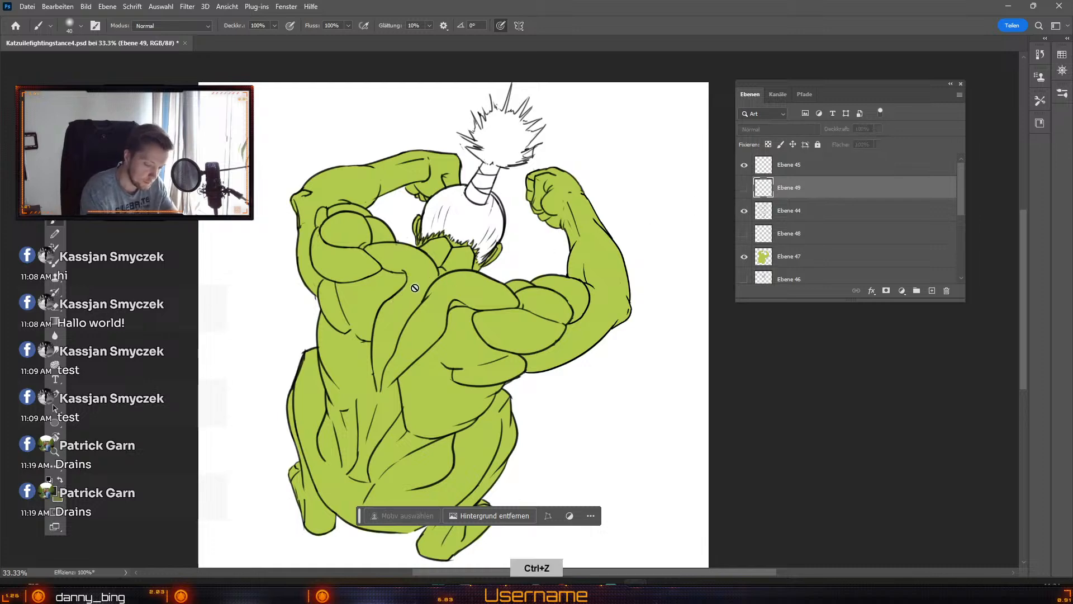
Step: Reduce the brush to 35 pixels, show Ebene 49 and paint a dark shading stroke down the back muscle line beside the spine
key("bracketleft")
left_click(744, 189)
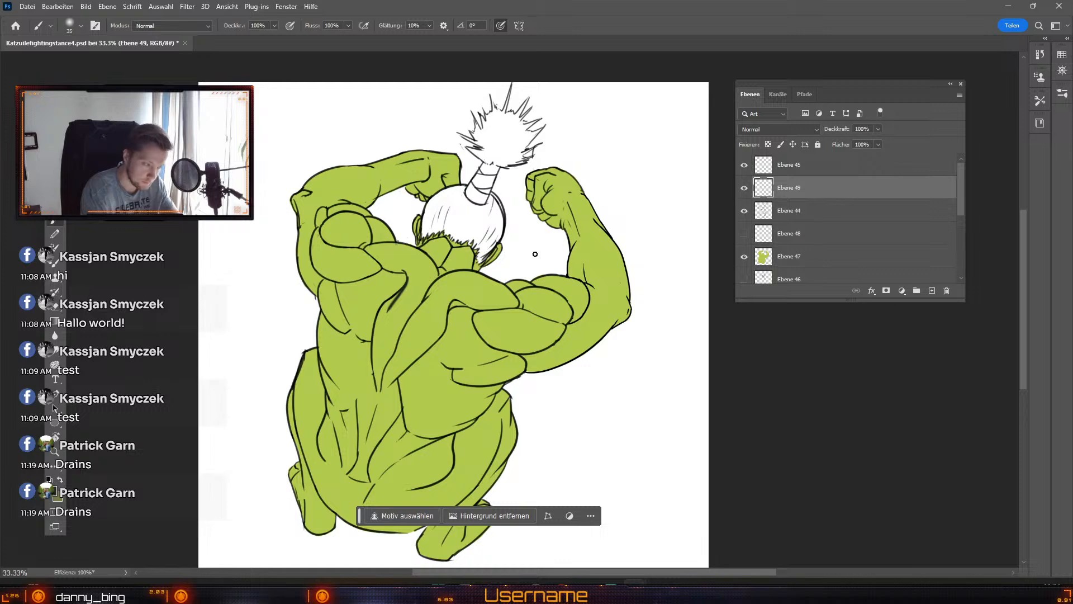
key("e")
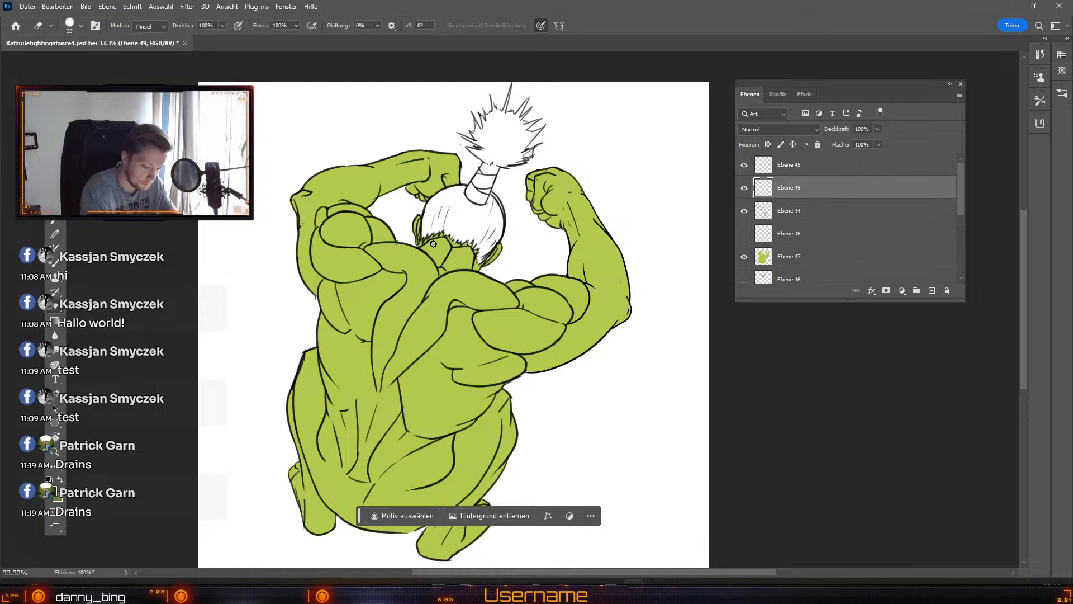
key("b")
left_click_drag(409, 277, 378, 320)
key("ctrl+z")
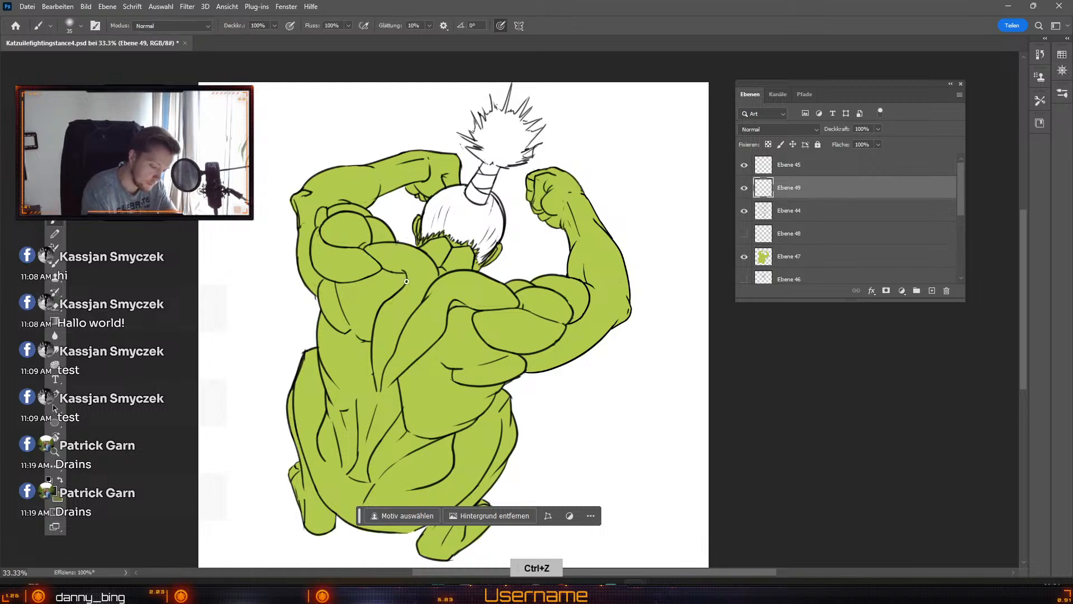
mouse_move(406, 281)
left_mouse_down()
mouse_move(380, 317)
mouse_move(389, 307)
mouse_move(379, 359)
left_mouse_up()
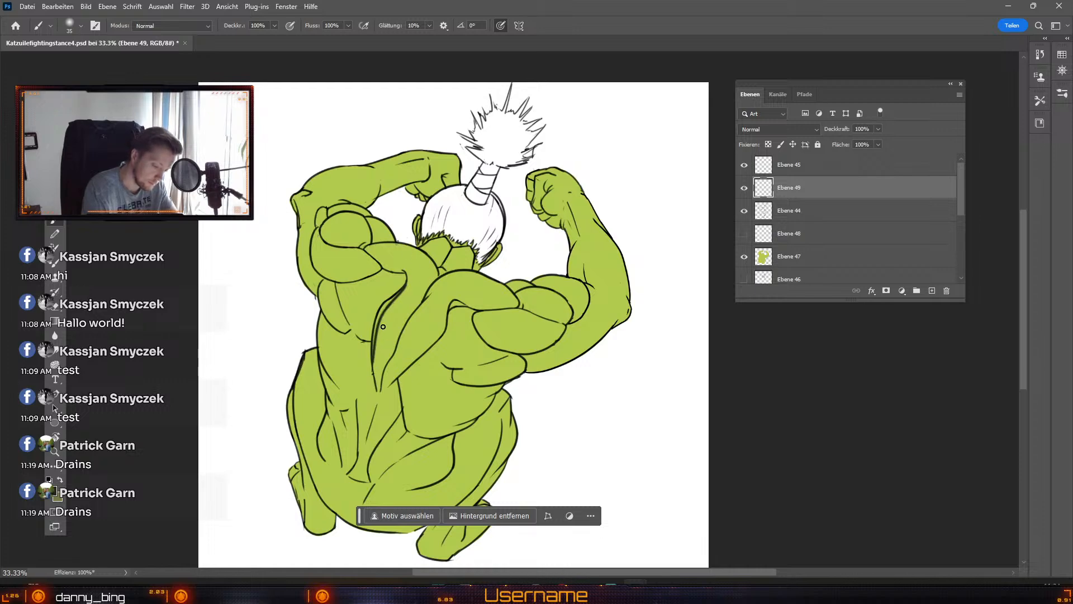
Step: Erase the excess at the lower part of the back shading and repaint it as a thin stroke down to the line's end
key("e")
left_click_drag(373, 337, 377, 391)
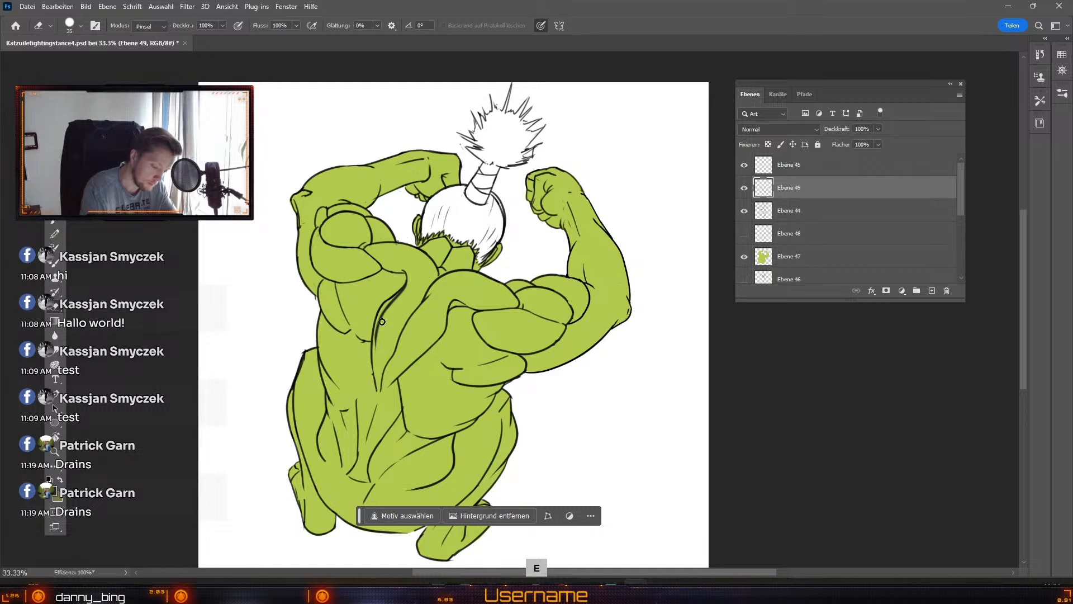
key("b")
left_click_drag(379, 322, 376, 383)
key("ctrl+z")
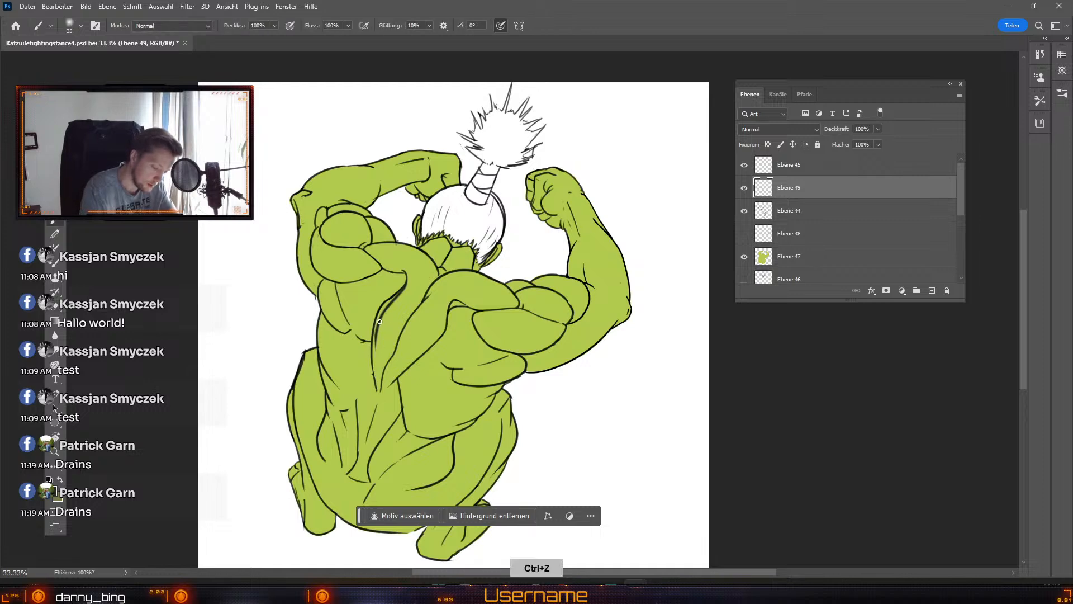
left_click_drag(378, 319, 381, 394)
key("ctrl+z")
left_click_drag(378, 319, 380, 391)
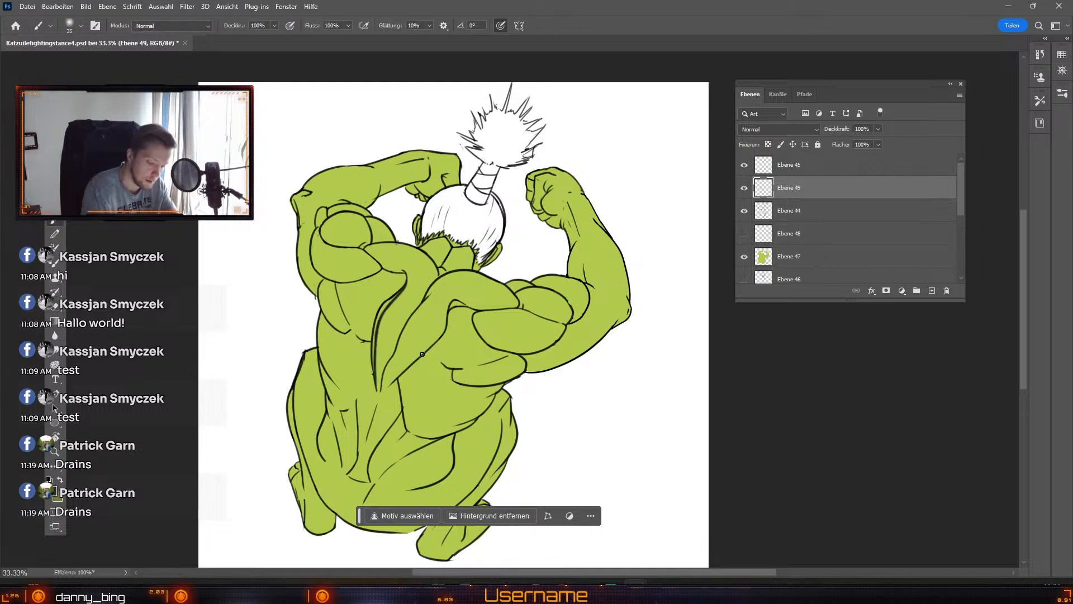
Step: Draw a dark arrow pointing diagonally down toward the character in the blank canvas area above the raised right fist
mouse_move(637, 119)
left_mouse_down()
mouse_move(690, 92)
mouse_move(653, 126)
left_mouse_up()
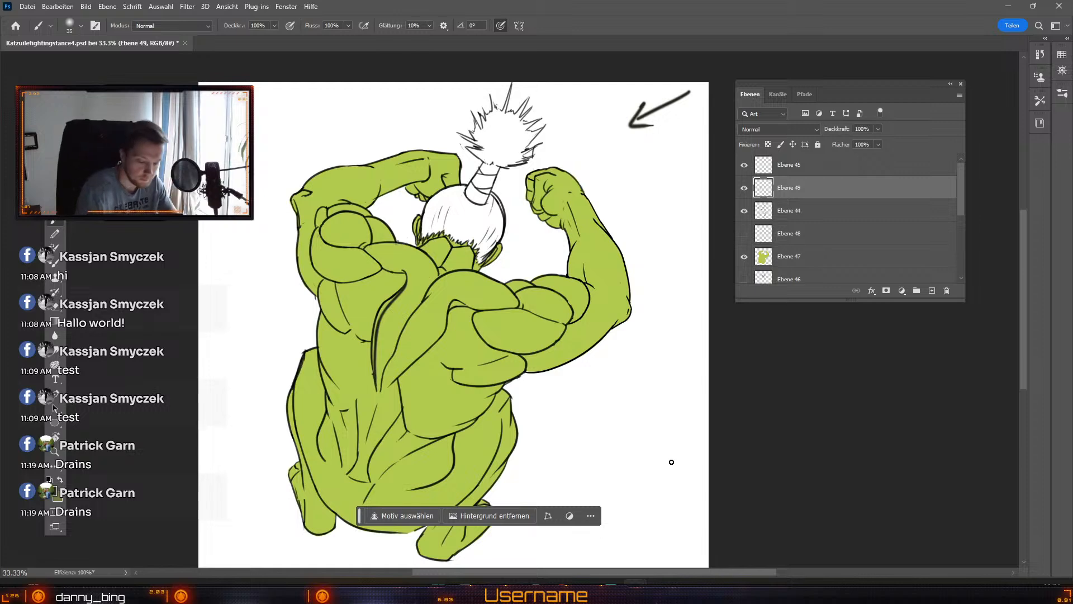
key("b")
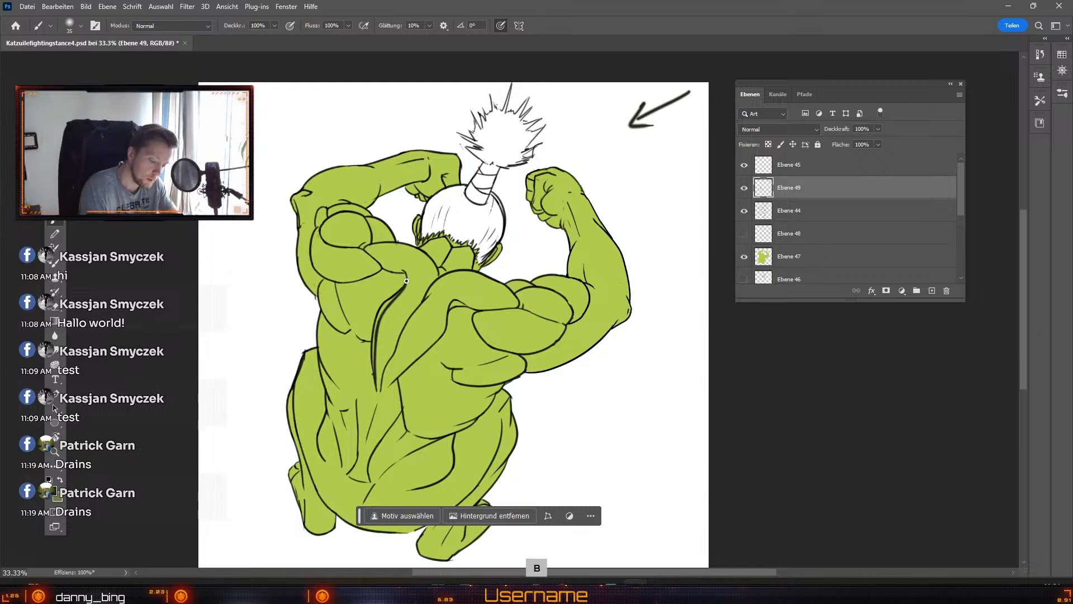
Step: Try extending the dark shading past the upper end of the back muscle line, undoing each stroke
key("ctrl+z")
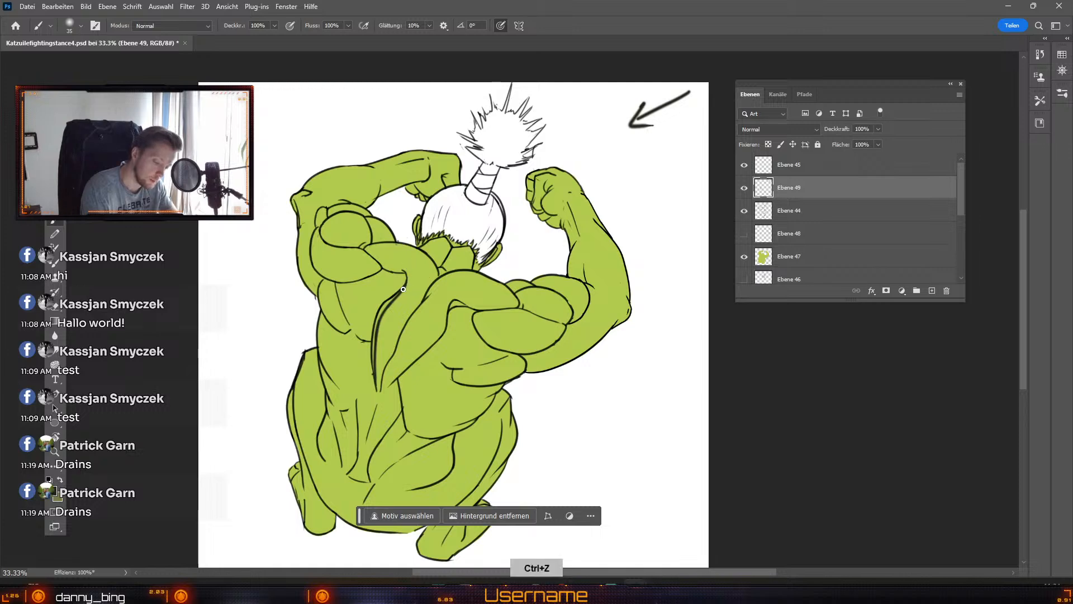
key("ctrl+z")
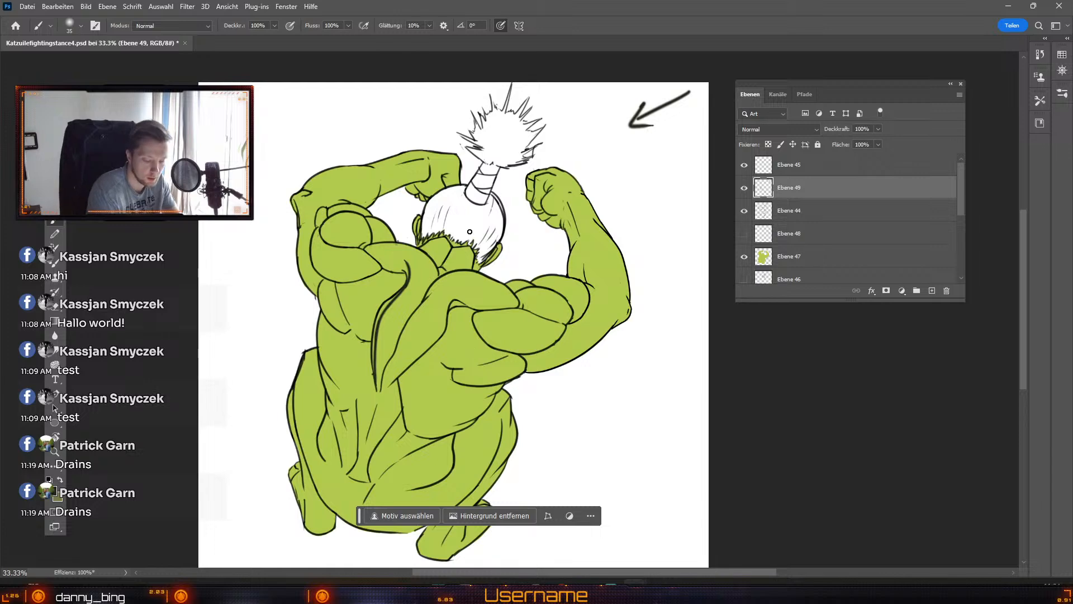
key("ctrl+z")
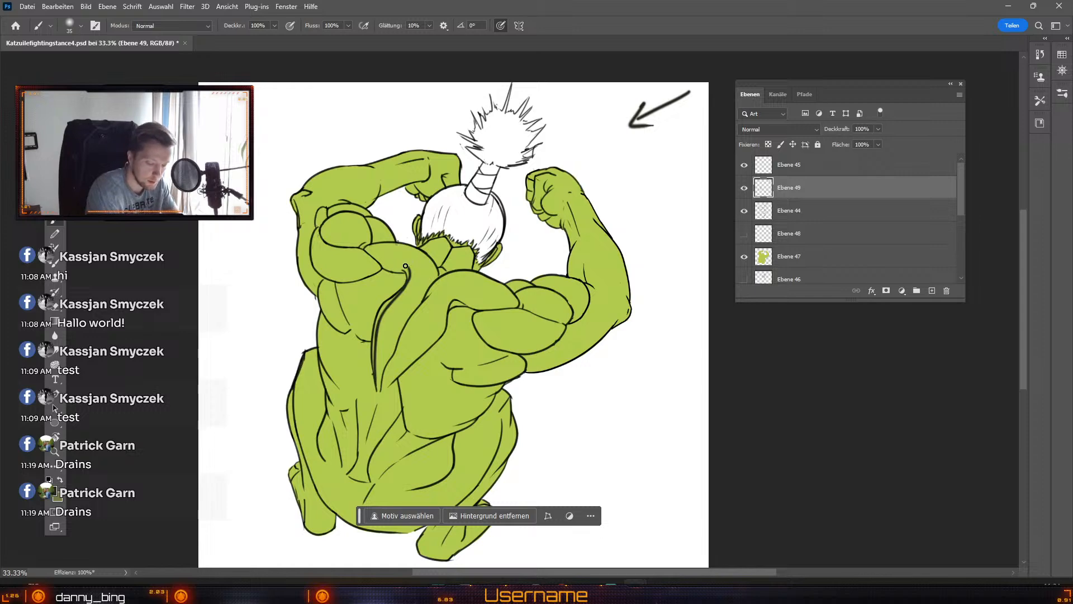
key("ctrl+z")
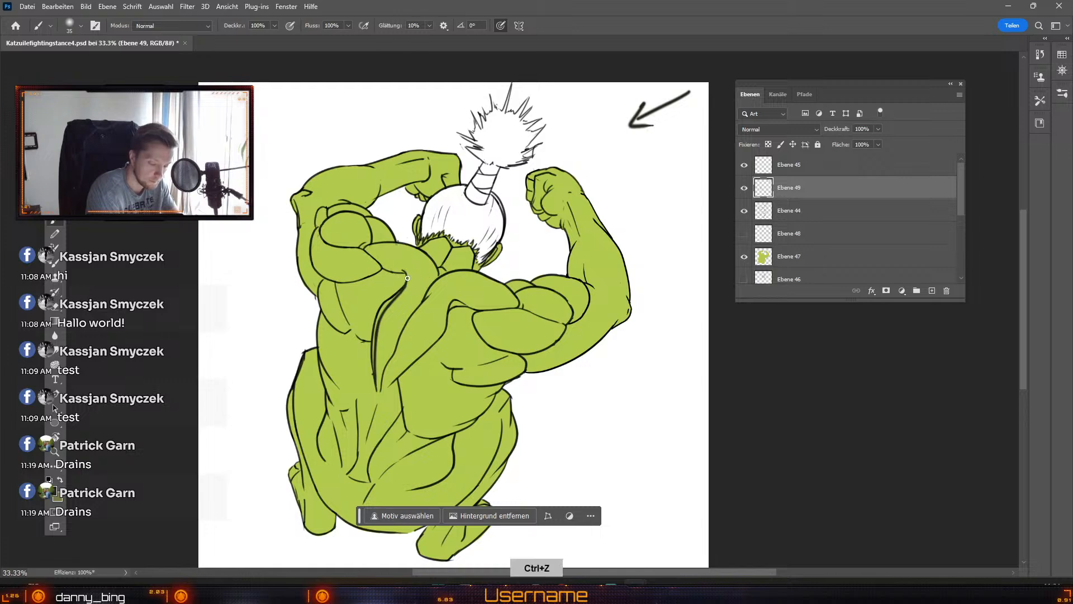
Step: Set the brush smoothing to 23% and paint a curved shading stroke around the upper end of the back muscle line, undoing unsatisfactory attempts
left_click(429, 25)
left_click_drag(430, 38, 437, 38)
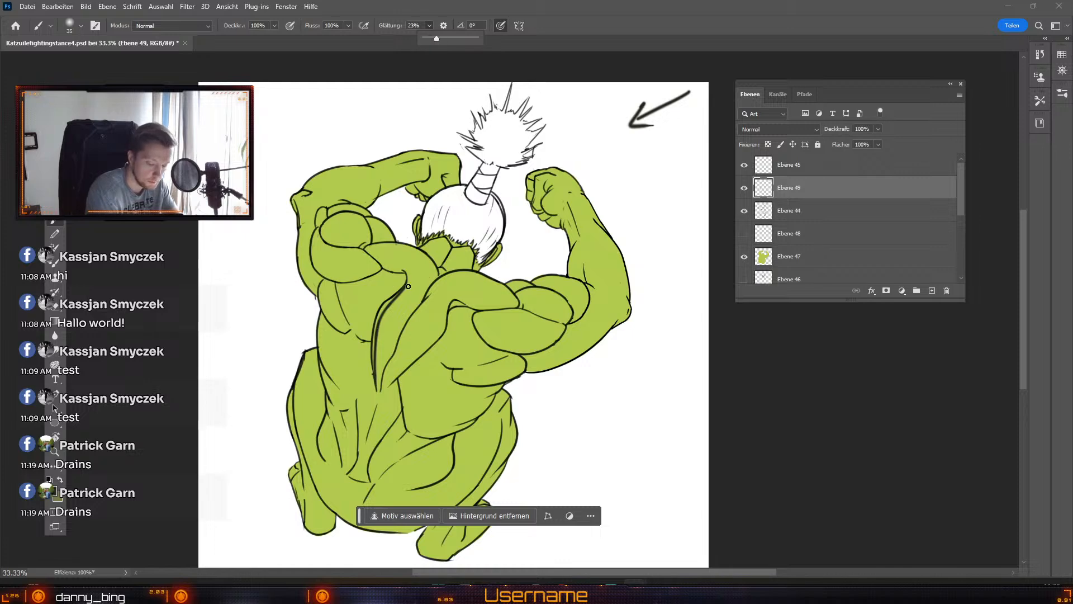
mouse_move(403, 289)
left_mouse_down()
mouse_move(410, 267)
mouse_move(384, 259)
left_mouse_up()
key("ctrl+z")
key("ctrl+z")
key("ctrl+z")
key("ctrl+z")
key("ctrl+z")
key("ctrl+z")
key("ctrl+z")
key("ctrl+z")
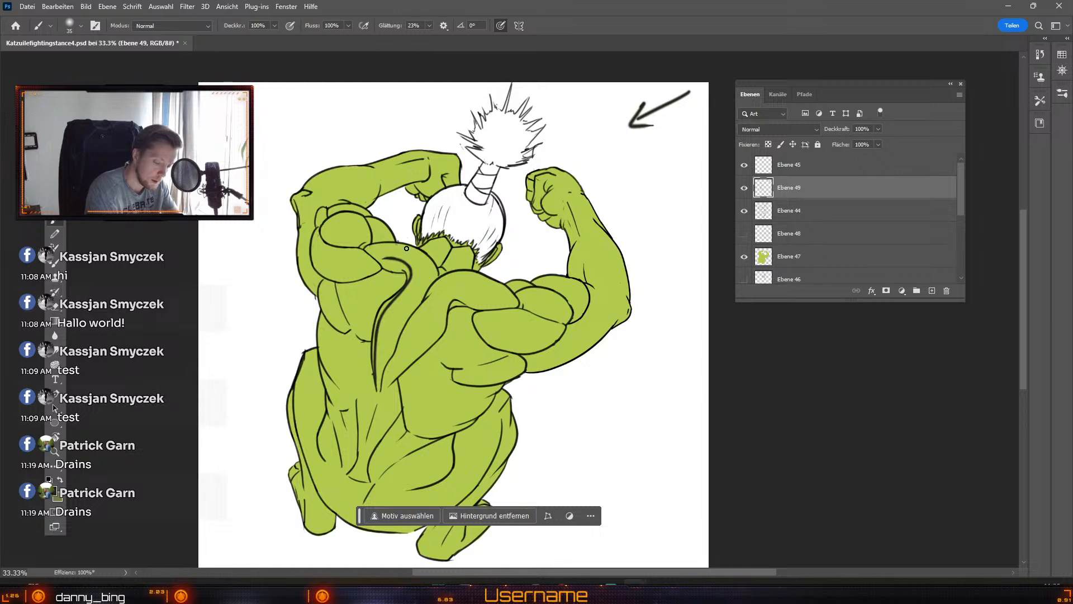
Step: Extend the curved back shading toward the left shoulder muscle, undoing and repainting strokes for a clean taper
key("ctrl+z")
key("ctrl+z")
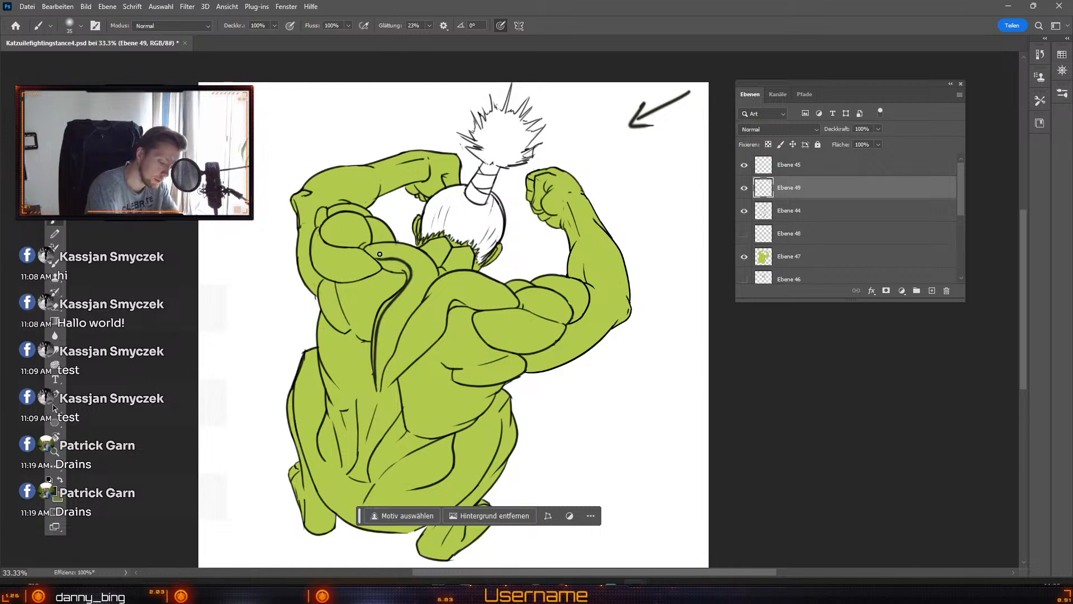
key("ctrl+z")
key("ctrl+z")
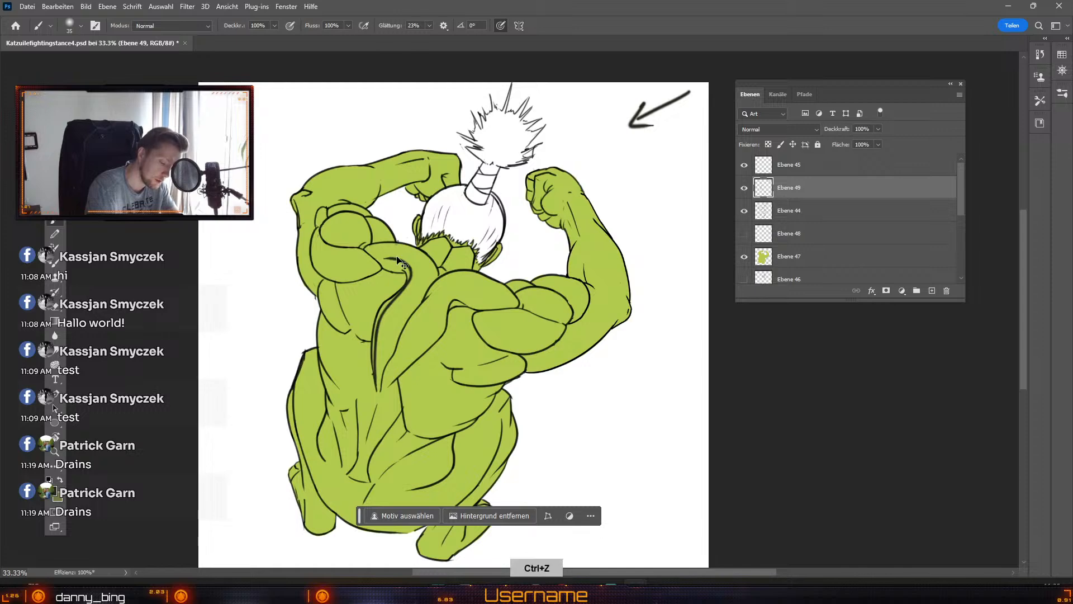
left_click_drag(379, 262, 396, 261)
key("ctrl+z")
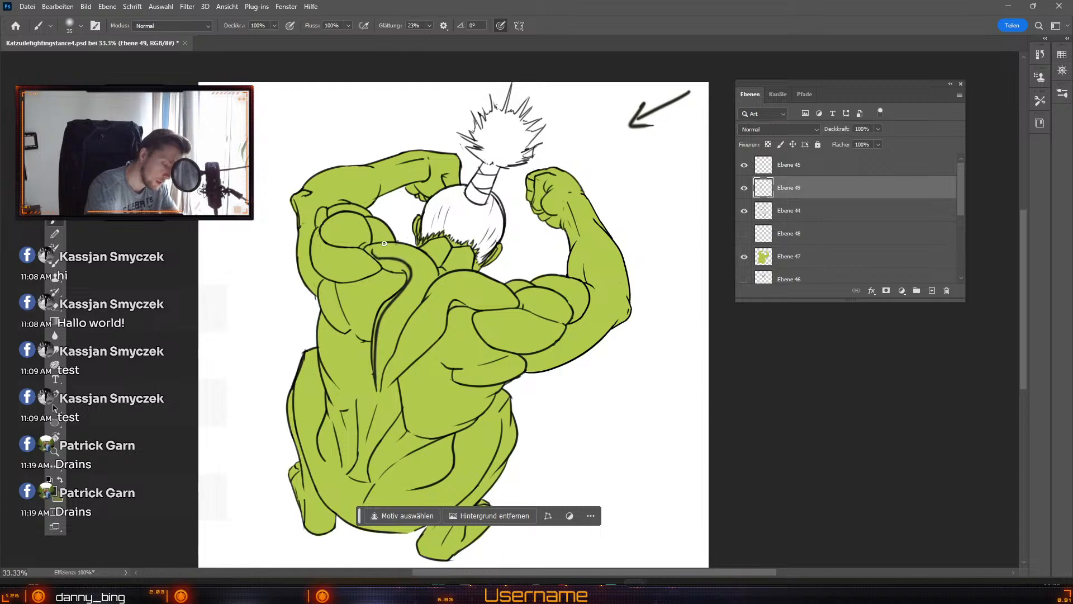
key("ctrl+z")
key("ctrl+z")
key("ctrl+z")
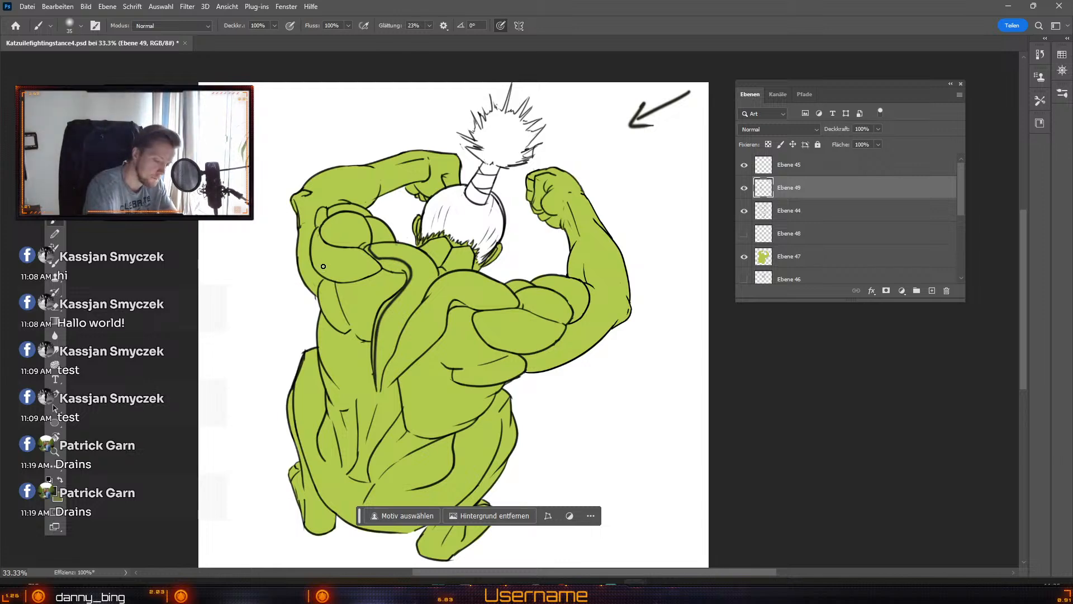
Step: Shade the outer left edge of the left rear shoulder muscle with a curved dark stroke, undoing and repainting it until clean
left_click_drag(316, 234, 323, 278)
key("ctrl+z")
key("ctrl+z")
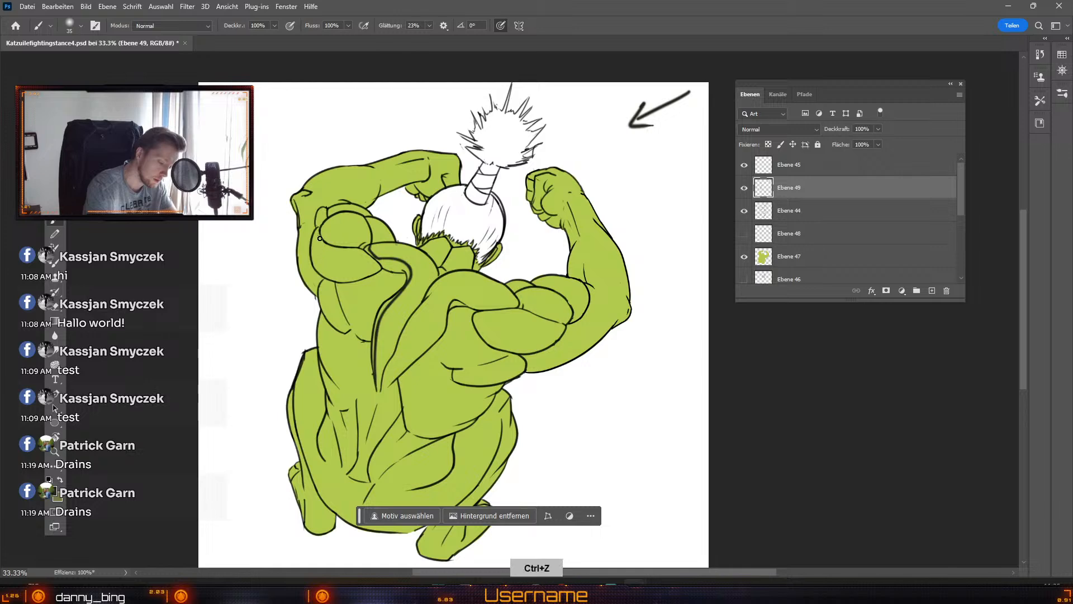
left_click_drag(320, 233, 334, 280)
key("ctrl+z")
left_click_drag(320, 238, 334, 286)
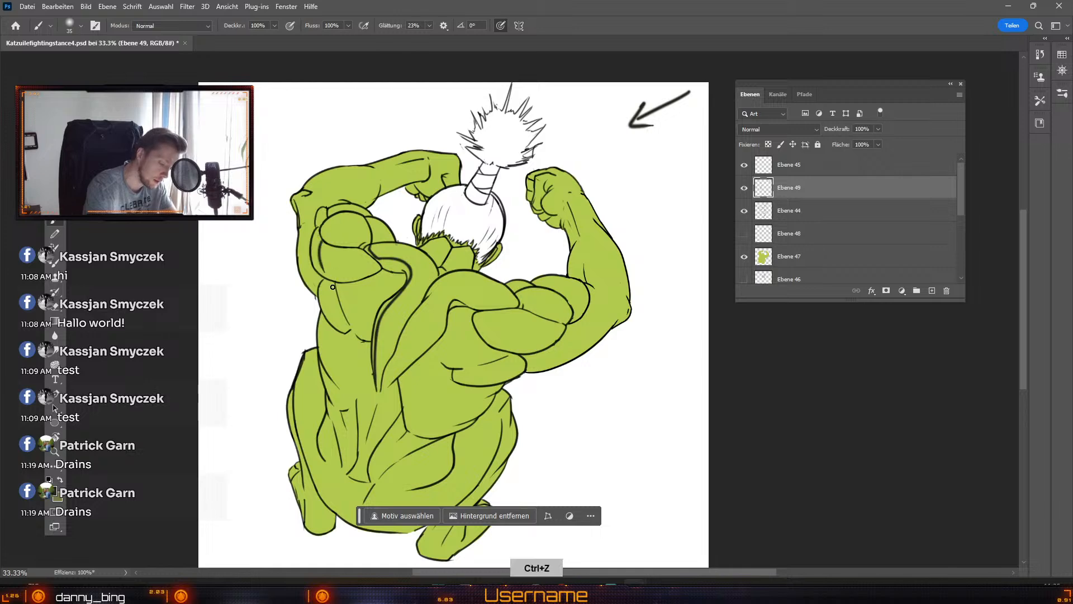
key("ctrl+z")
left_click_drag(319, 244, 327, 282)
key("ctrl+z")
left_click_drag(319, 243, 328, 279)
key("ctrl+z")
left_click_drag(323, 242, 328, 286)
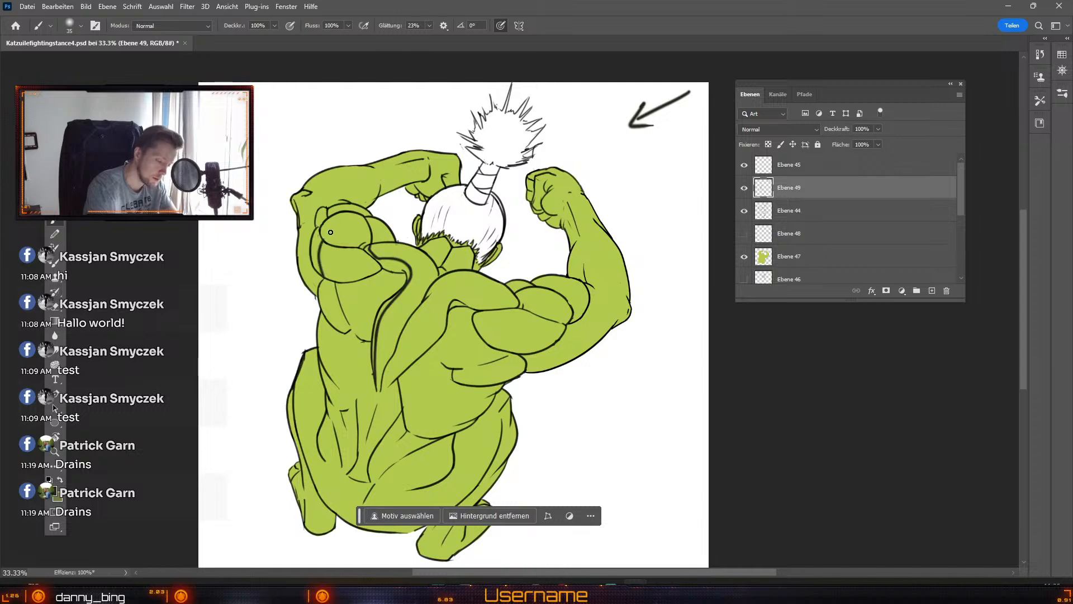
key("e")
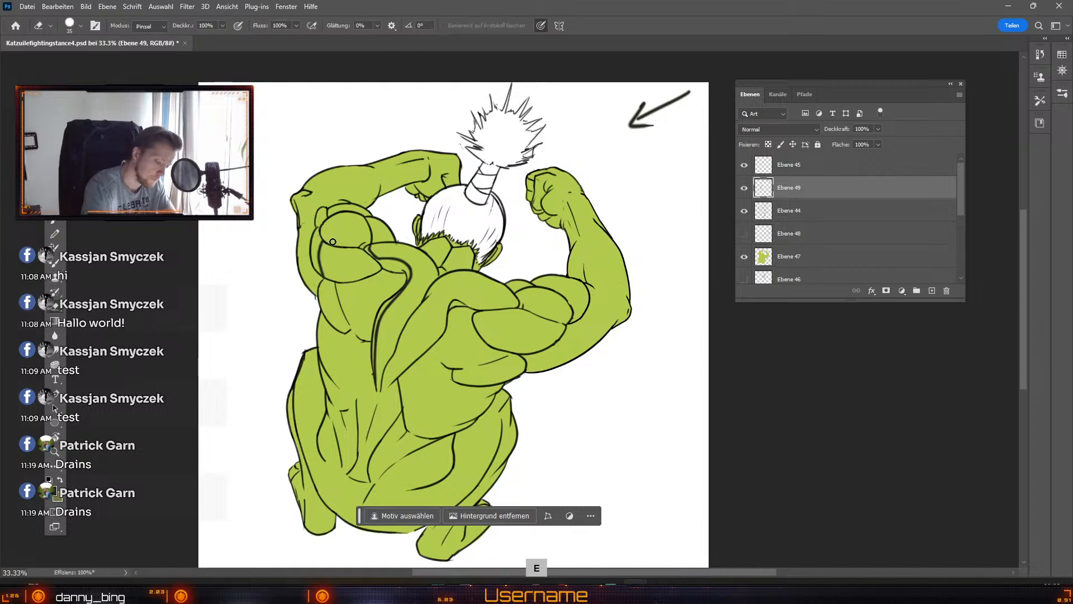
key("b")
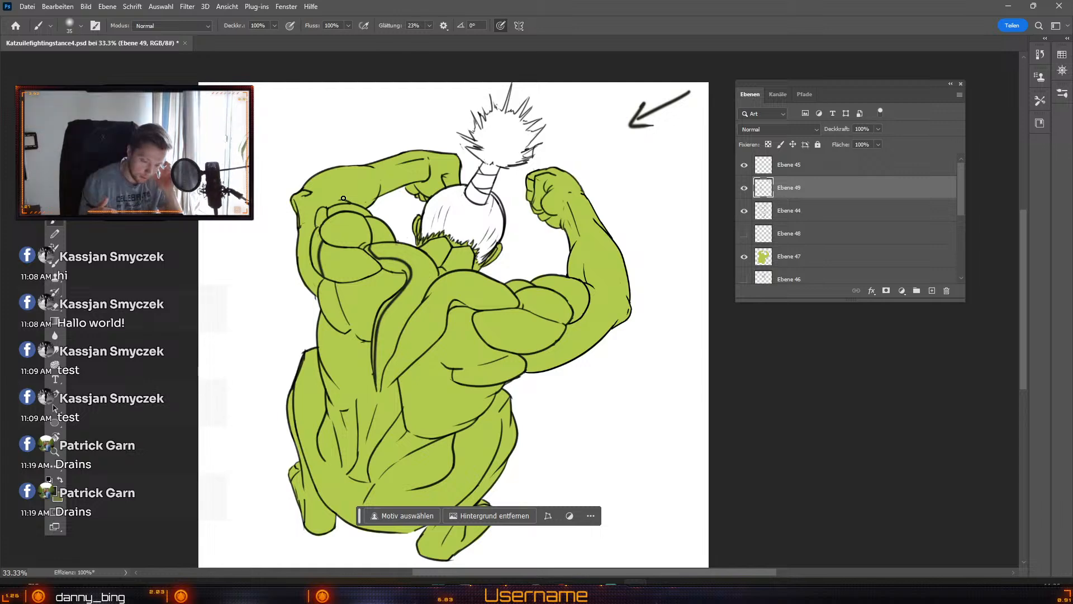
Step: Paint dark shading along the inside of the round left shoulder muscle's upper outline, undoing and redoing the stroke as needed
key("b")
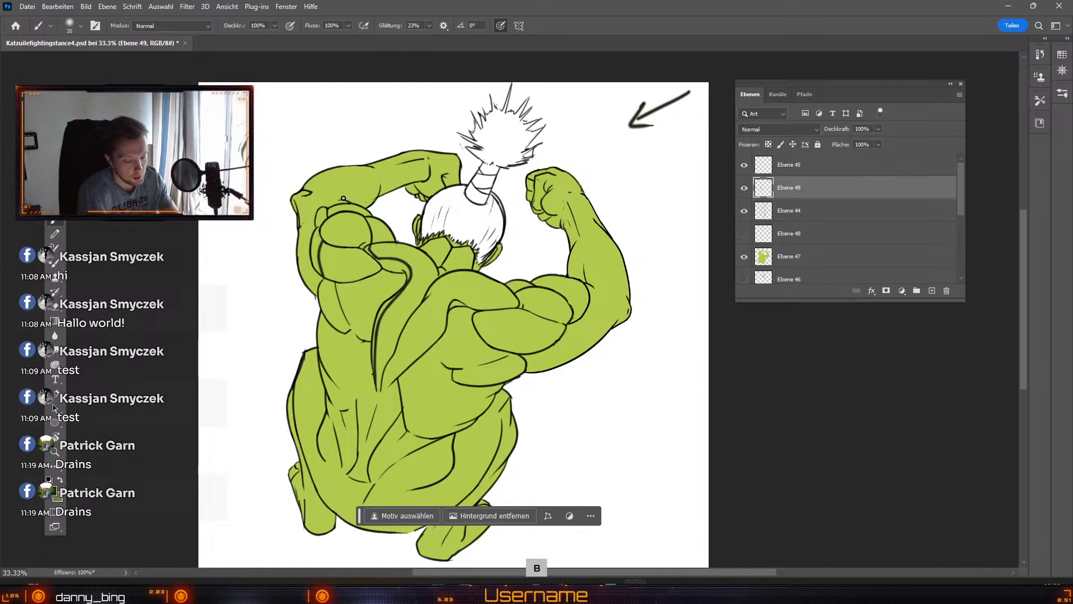
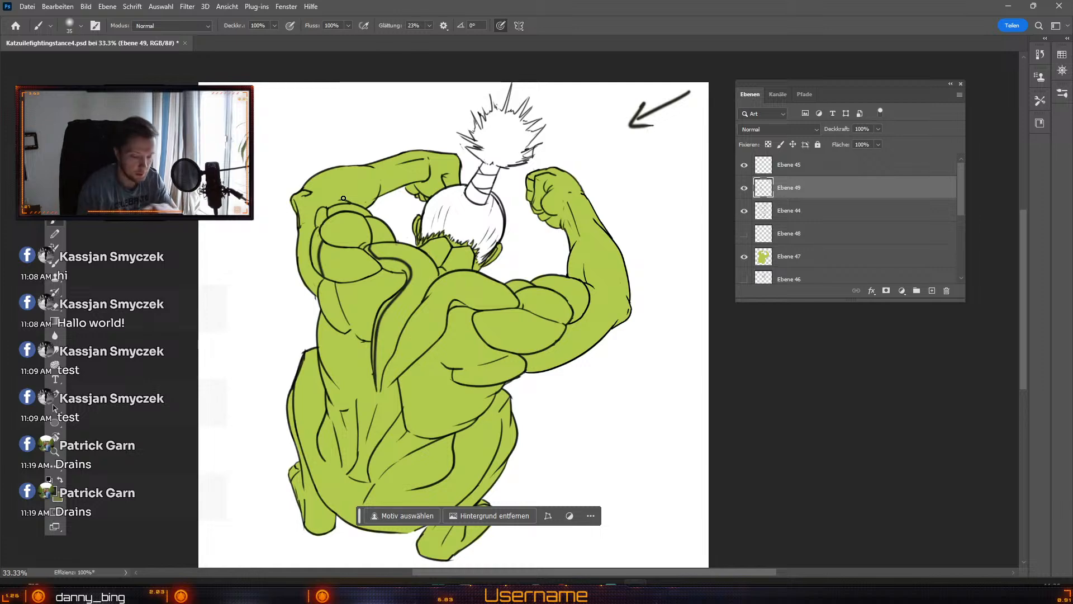
left_click_drag(324, 241, 343, 214)
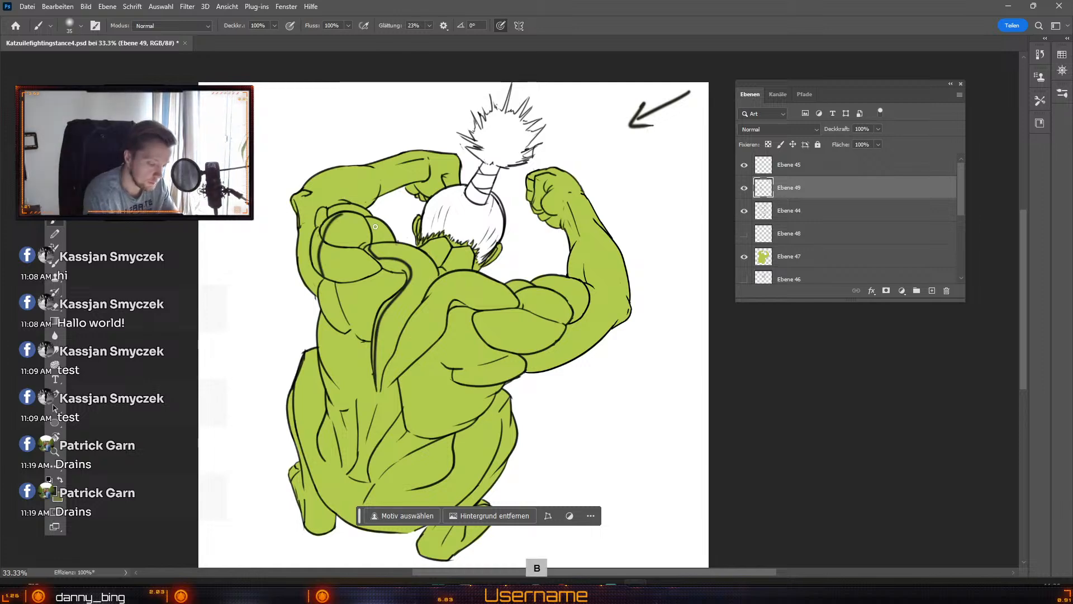
key("ctrl+z")
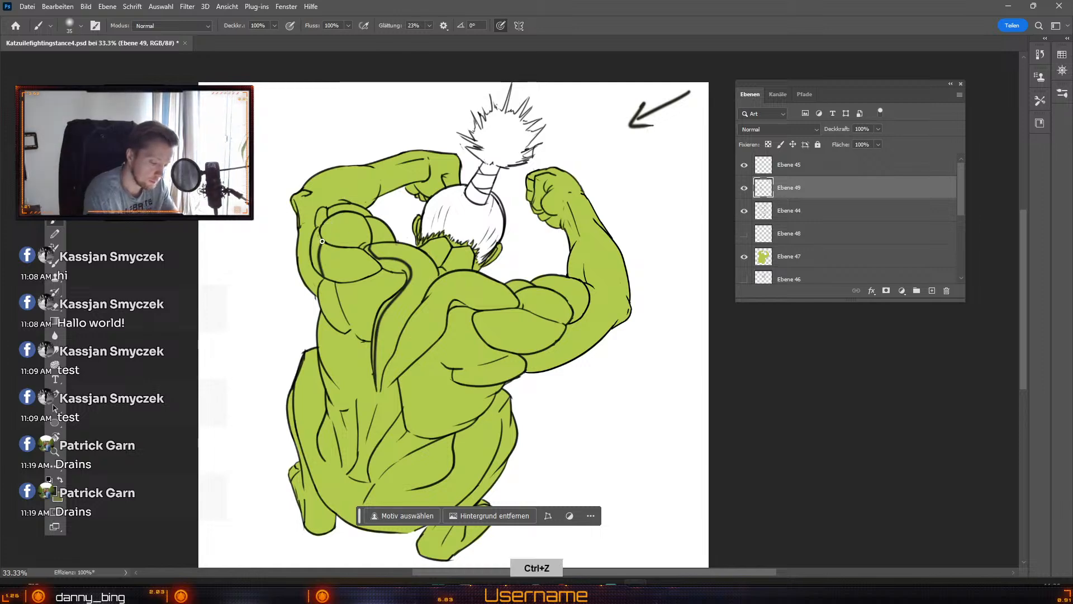
mouse_move(323, 234)
left_mouse_down()
mouse_move(361, 213)
mouse_move(352, 213)
left_mouse_up()
key("ctrl+z")
key("ctrl+z")
key("ctrl+z")
key("ctrl+z")
key("ctrl+z")
key("ctrl+z")
key("ctrl+z")
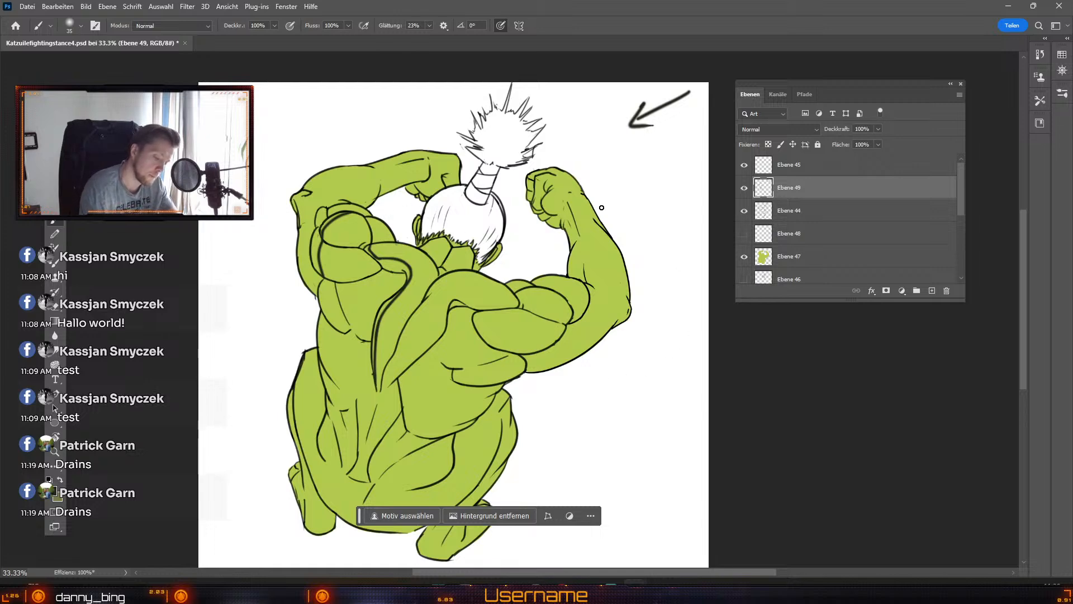
left_click_drag(324, 278, 337, 329)
key("ctrl+z")
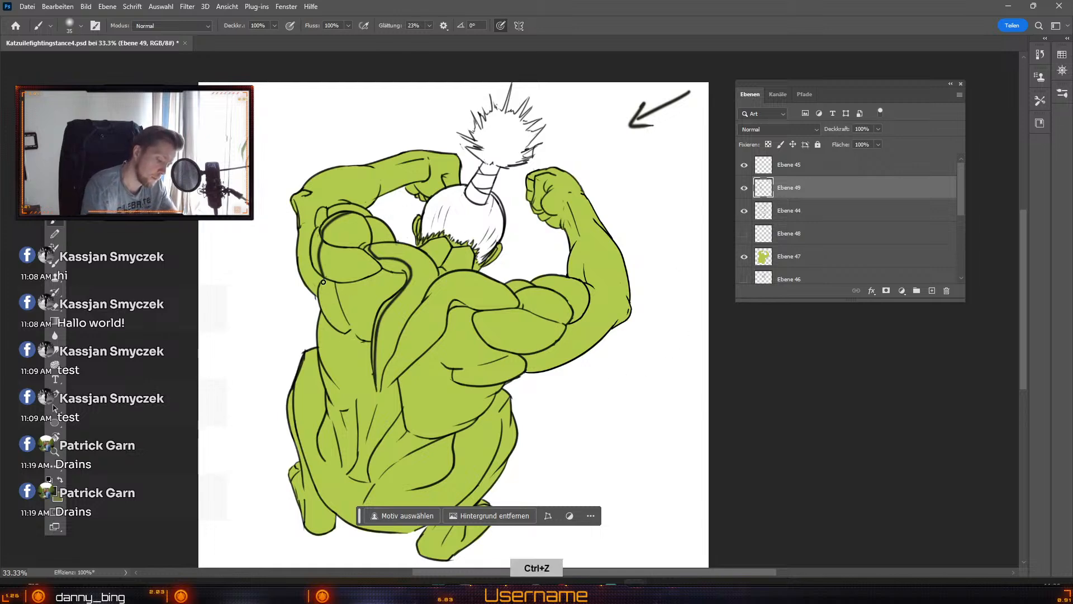
left_click_drag(323, 276, 336, 327)
key("ctrl+z")
left_click_drag(322, 277, 337, 330)
key("ctrl+z")
key("ctrl+z")
key("ctrl+z")
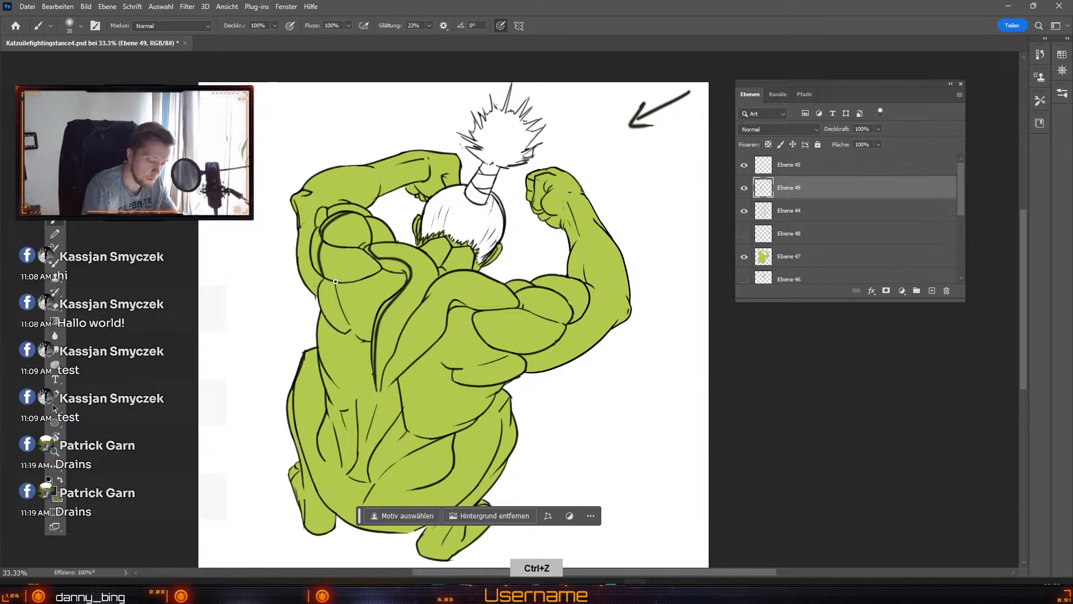
Step: Shade the inner line of the muscle below the left shoulder with a tapered dark-green stroke, undoing and repainting it until clean
left_click_drag(340, 282, 355, 321)
key("ctrl+z")
left_click_drag(337, 281, 356, 330)
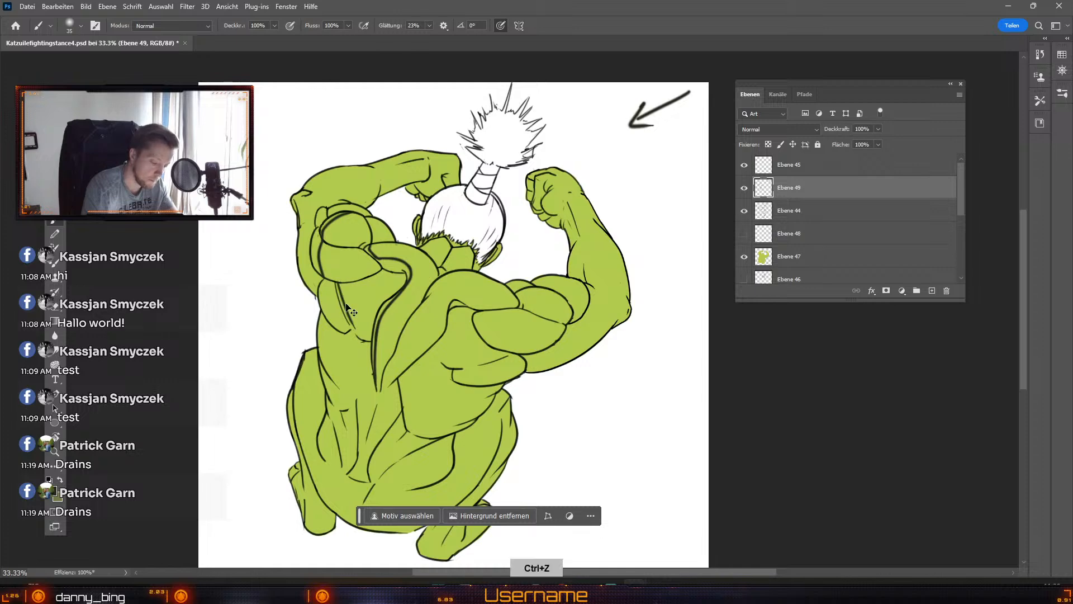
key("ctrl+z")
left_click_drag(335, 279, 363, 337)
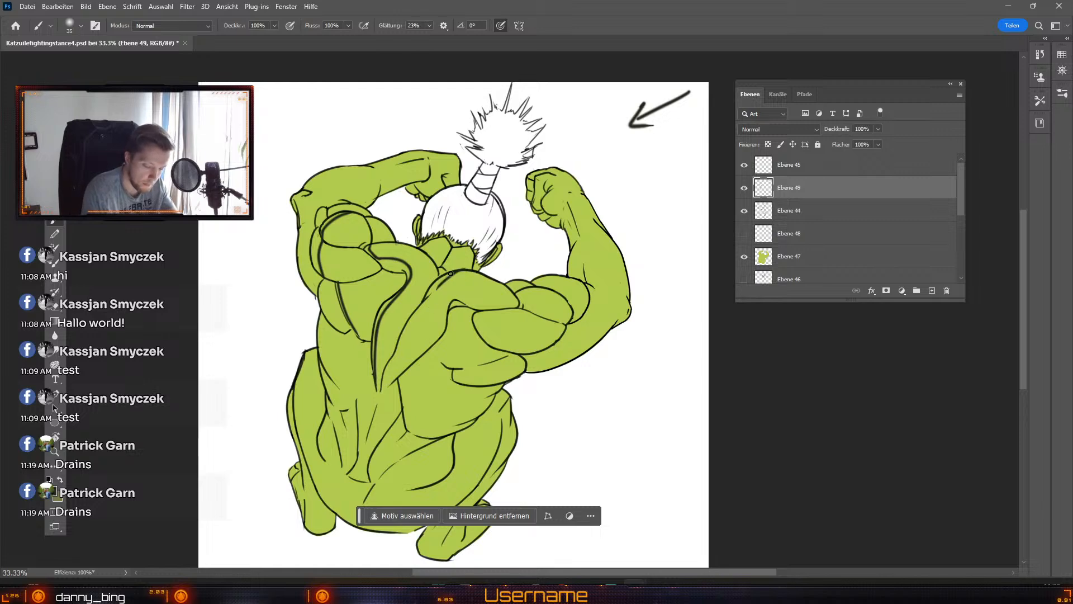
Step: Paint dark shading along the long central back muscle line down to its pointed lower end, undoing and repainting strokes as needed
key("ctrl+z")
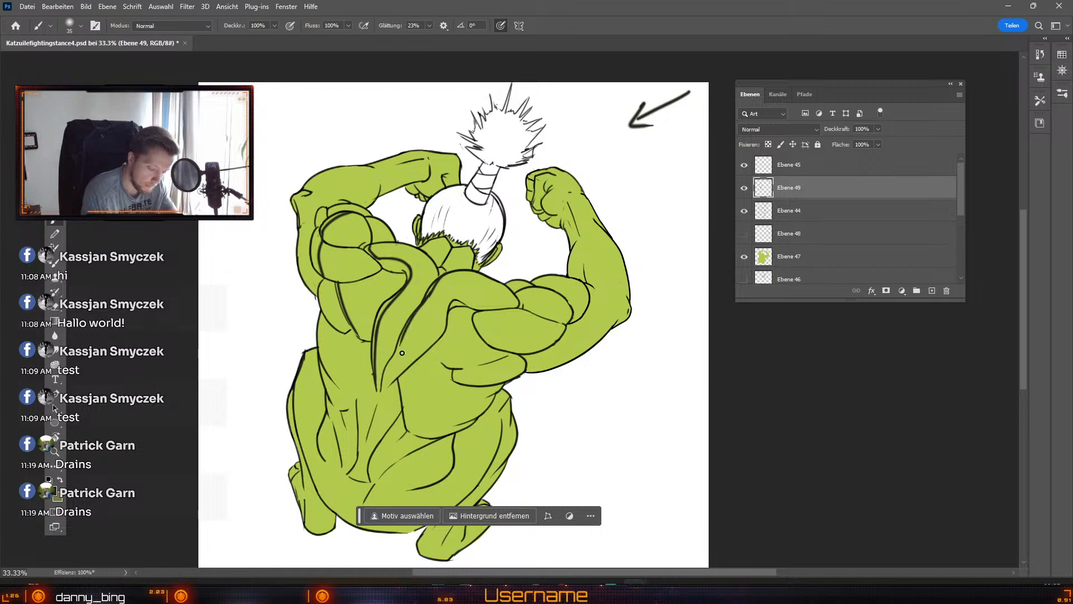
key("ctrl+z")
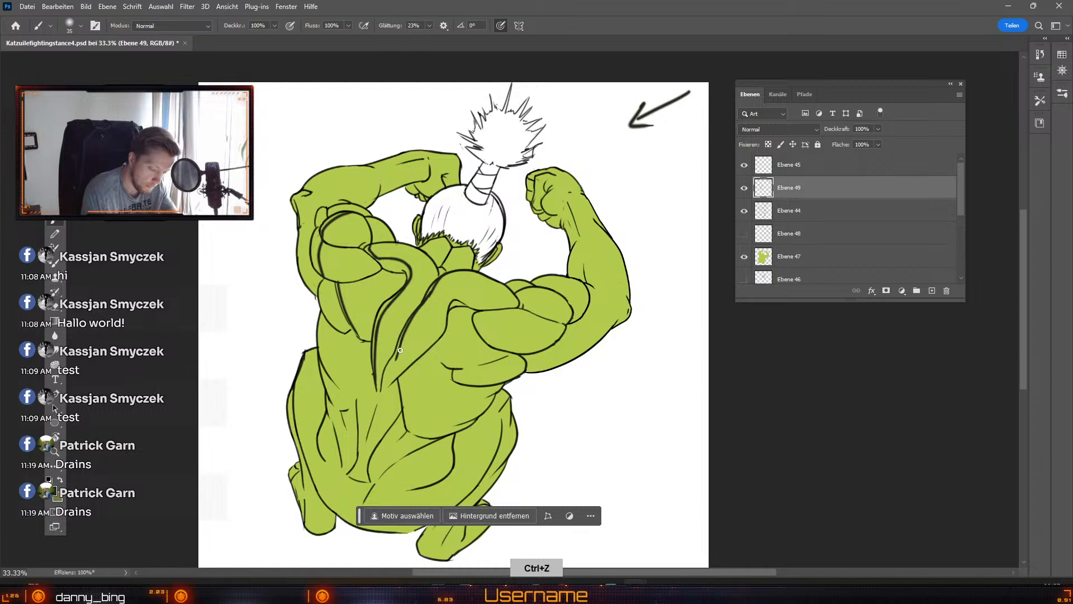
left_click_drag(396, 356, 378, 393)
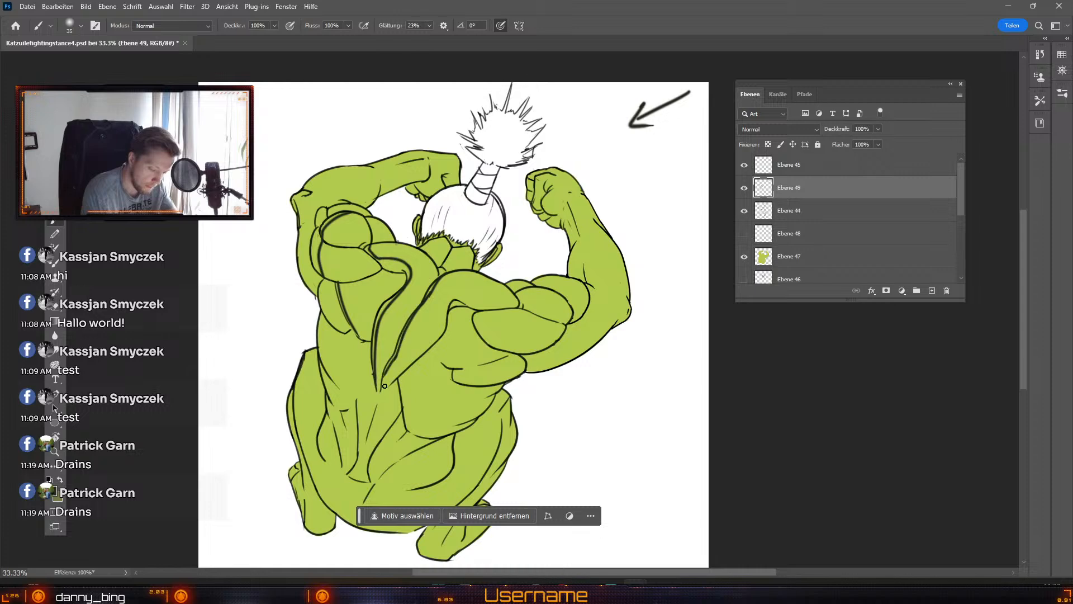
key("ctrl+z")
left_click_drag(398, 354, 380, 404)
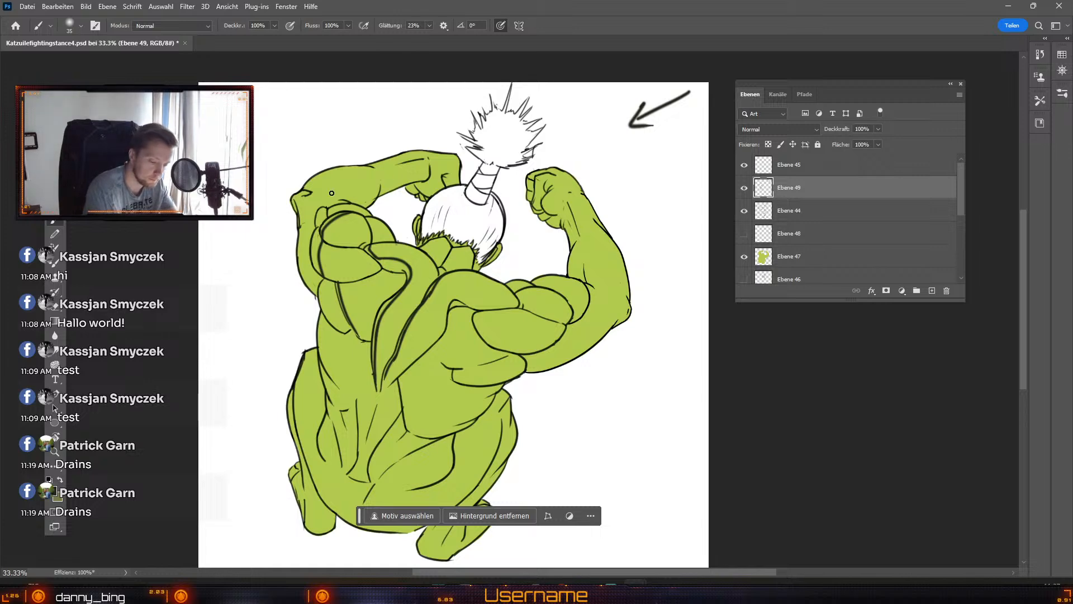
Step: Paint a short curved shading stroke inside the outer half of the muscle below the left shoulder, undoing unsatisfactory attempts
key("ctrl+z")
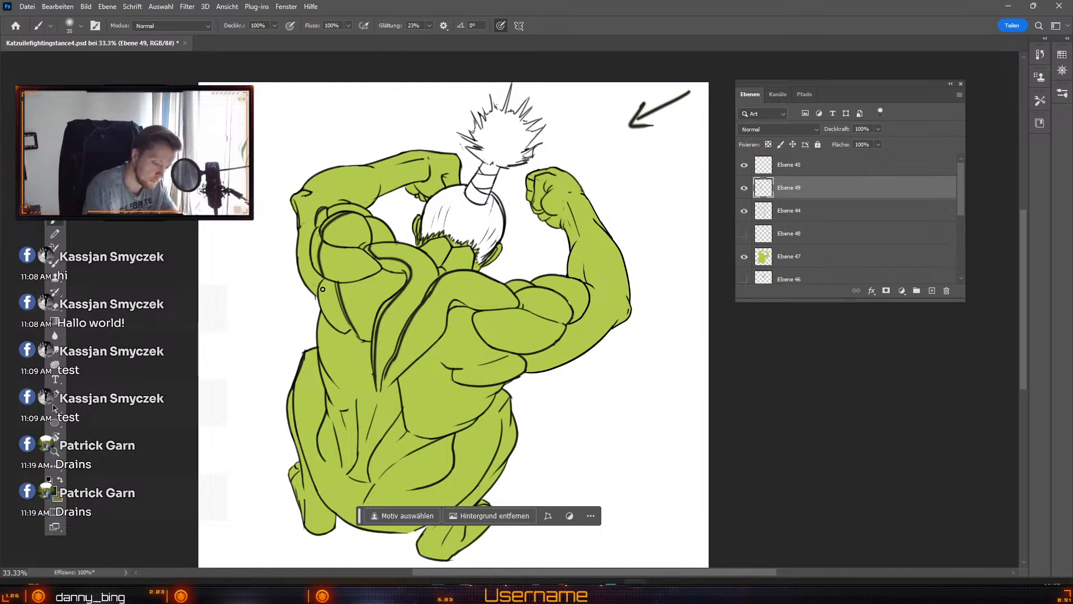
left_click_drag(330, 278, 329, 321)
key("ctrl+z")
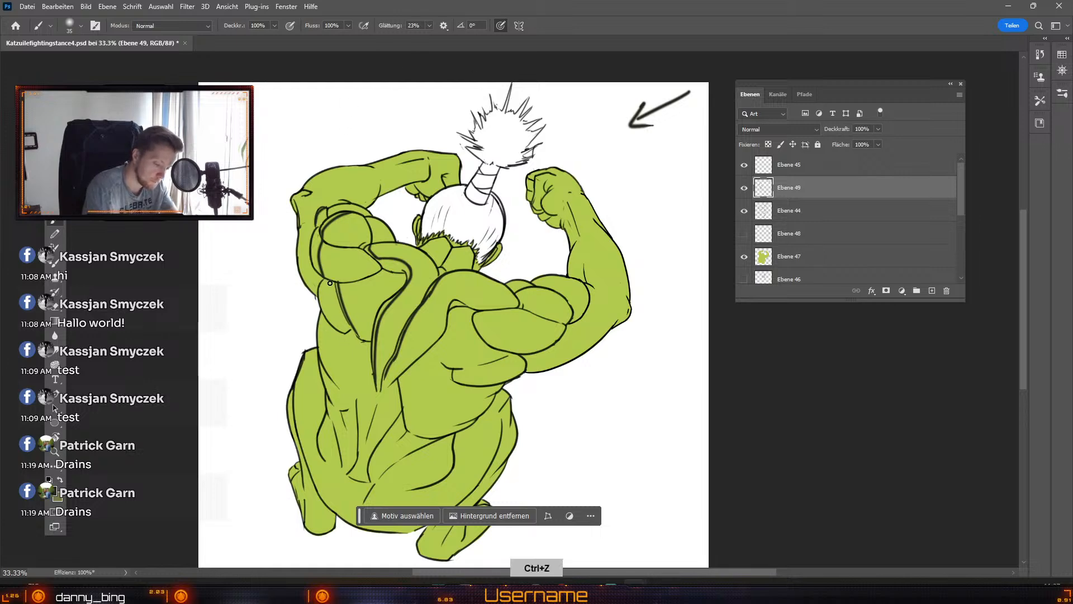
left_click_drag(330, 284, 338, 320)
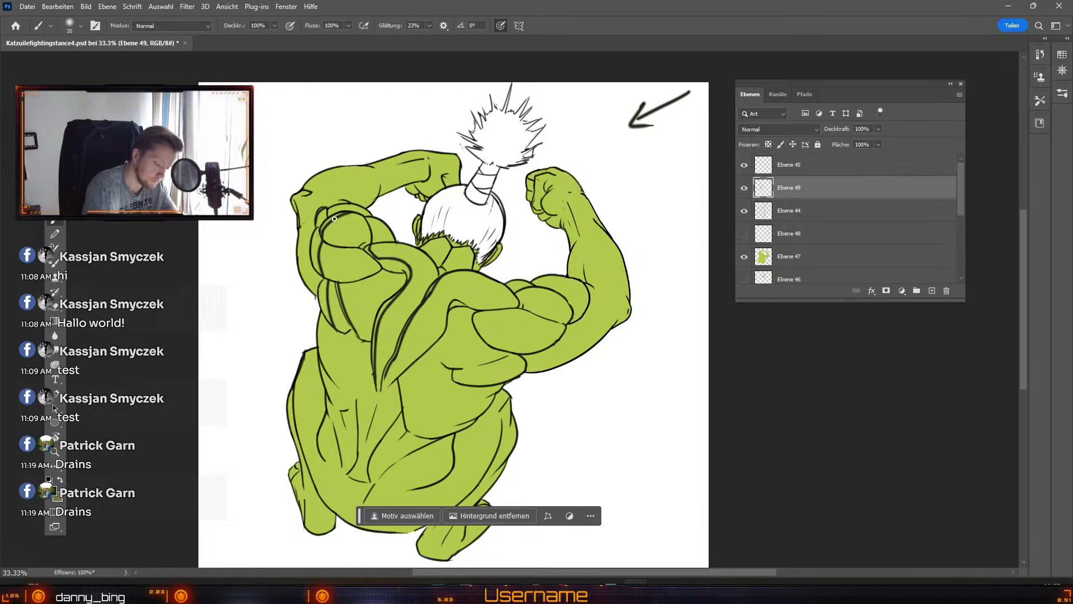
Step: Trim the shading strokes around the left shoulder muscles with the Eraser
key("e")
key("b")
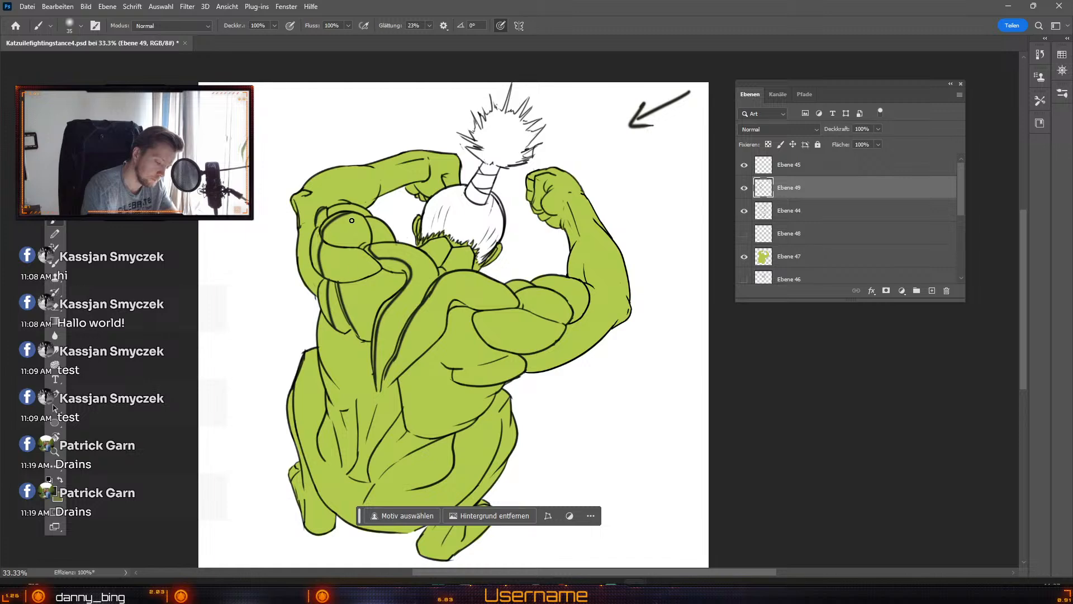
key("e")
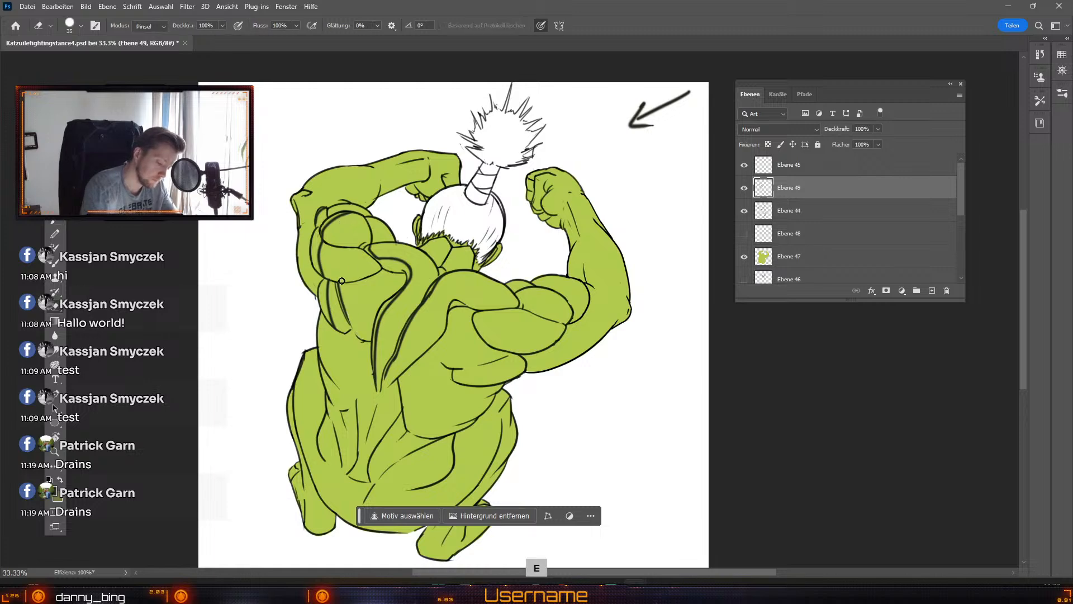
key("e")
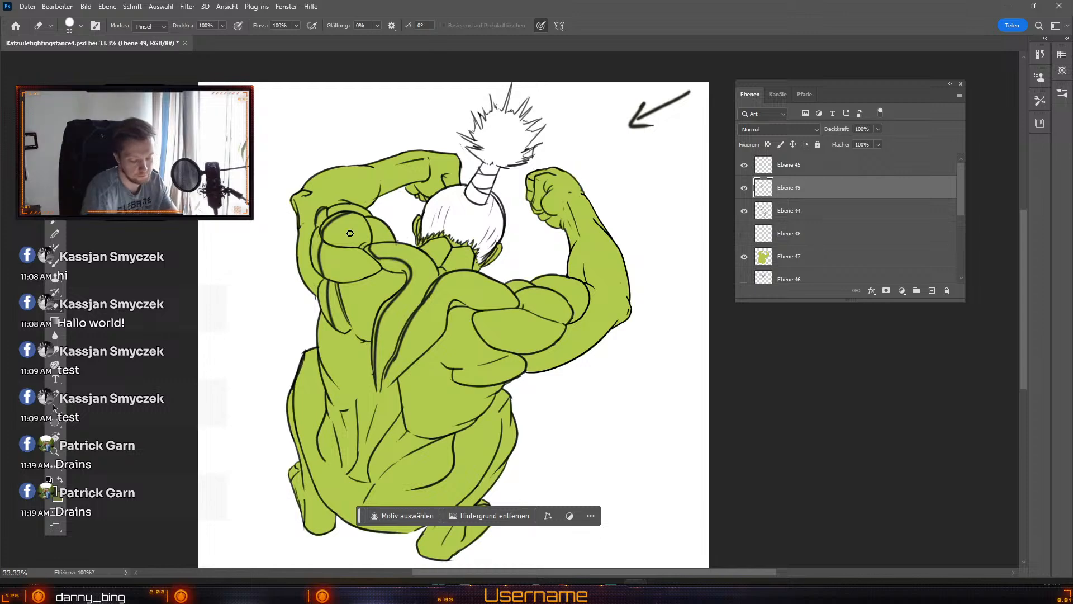
Step: Shade the left flank line from below the shoulder muscle down to the lower back with the brush, changing its size to 30
key("b")
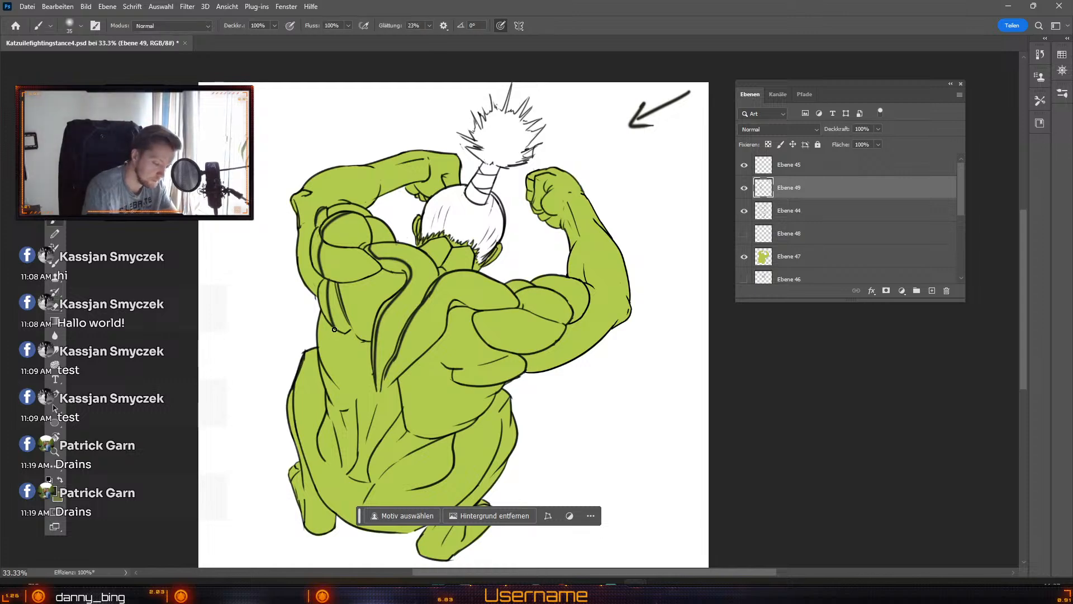
key("ctrl+z")
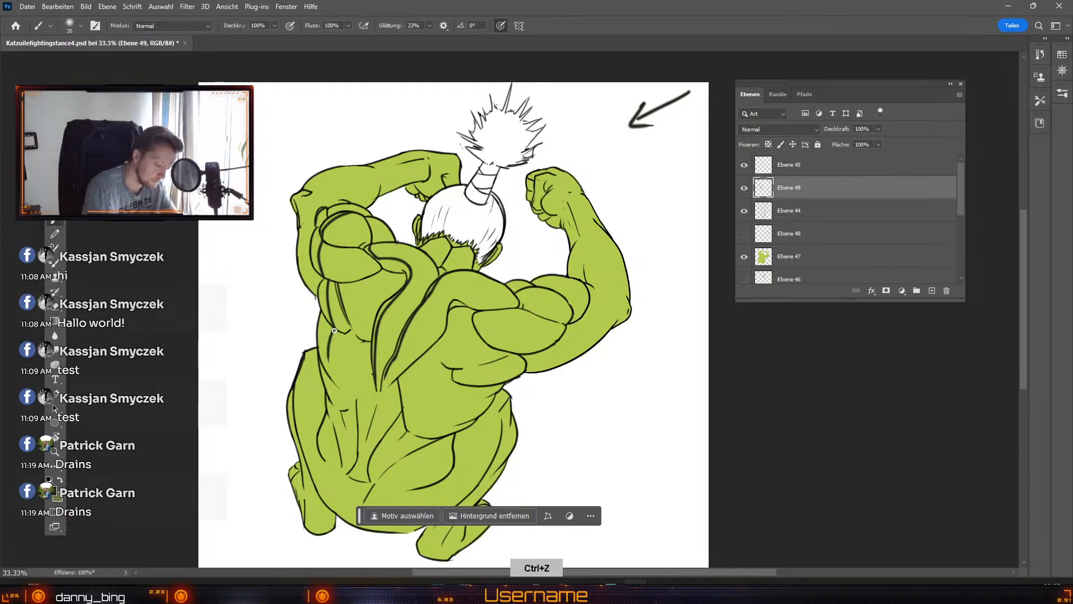
left_click_drag(330, 343, 337, 387)
key("ctrl+z")
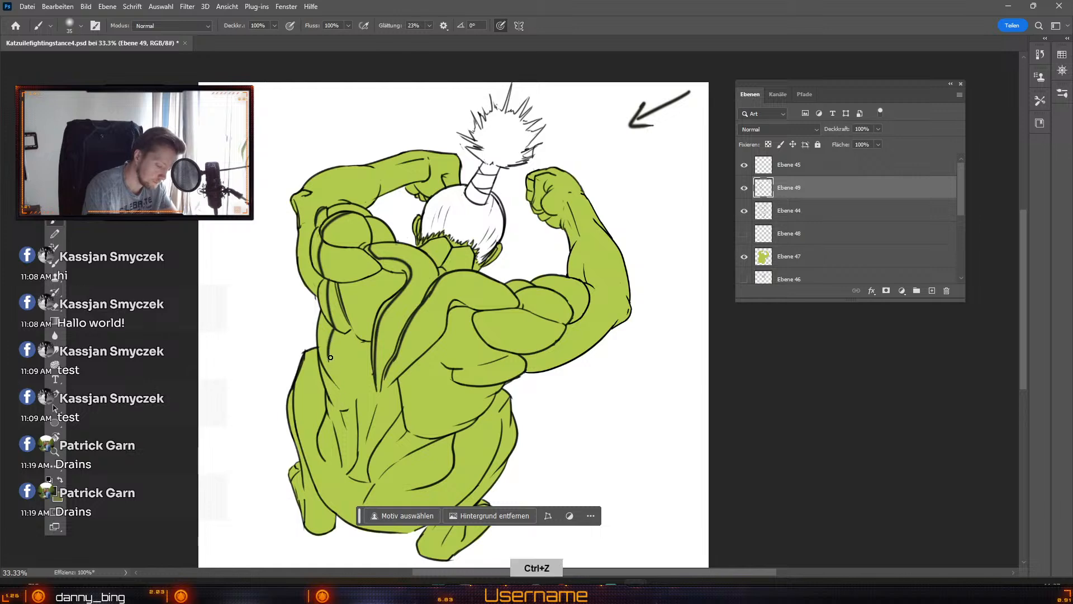
left_click_drag(328, 349, 346, 419)
key("ctrl+z")
key("ctrl+z")
key("ctrl+z")
key("ctrl+z")
key("ctrl+z")
key("odiaeresis")
key("ctrl+z")
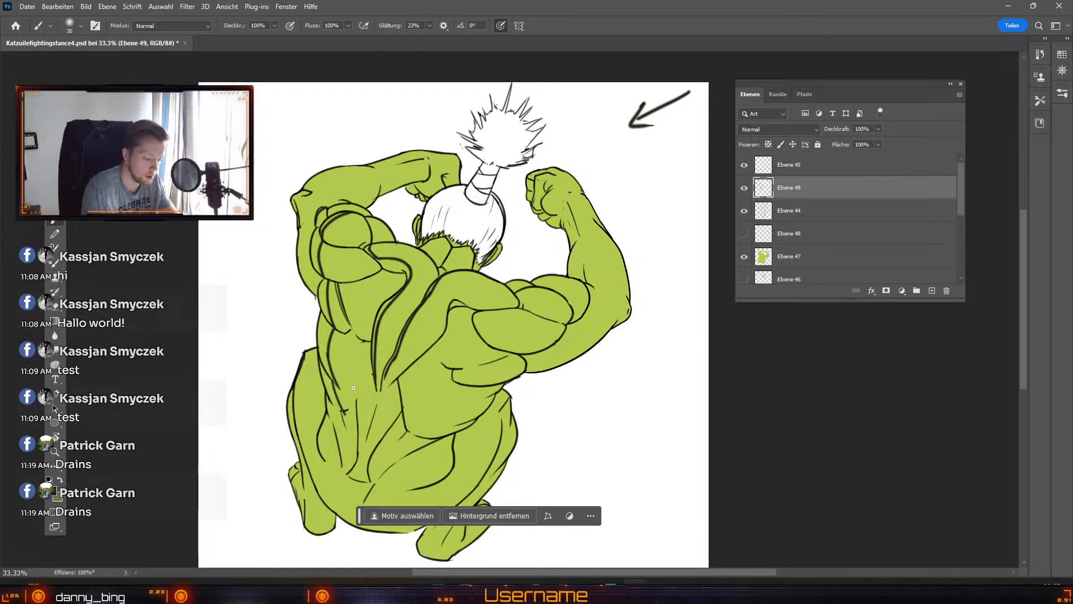
Step: Set the Eraser size to 25 and clean up the lower end of the left flank shading
key("numbersign")
key("odiaeresis")
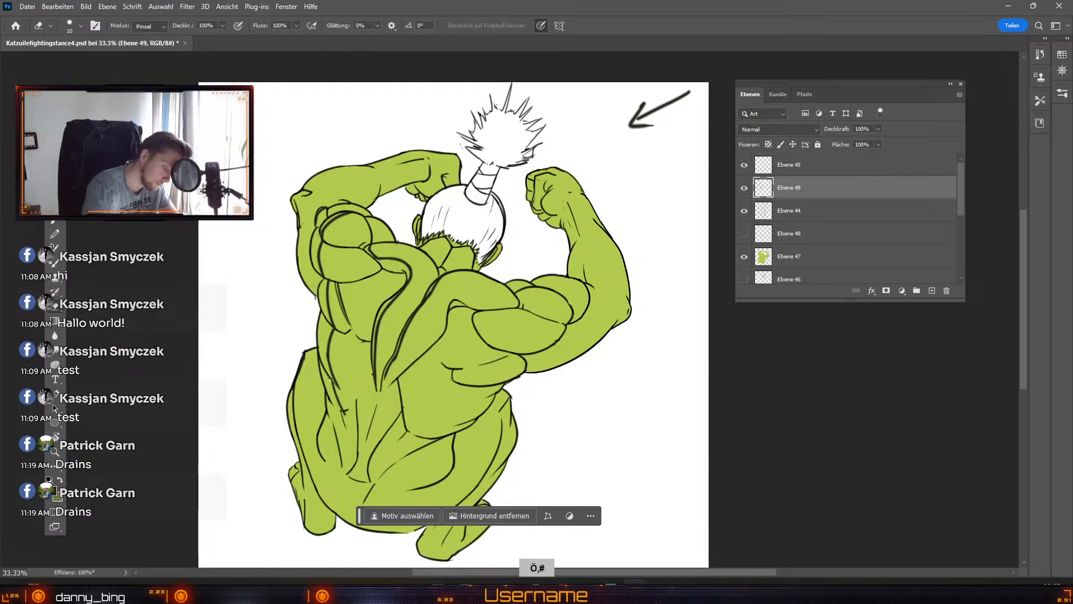
key("numbersign")
key("numbersign")
key("numbersign")
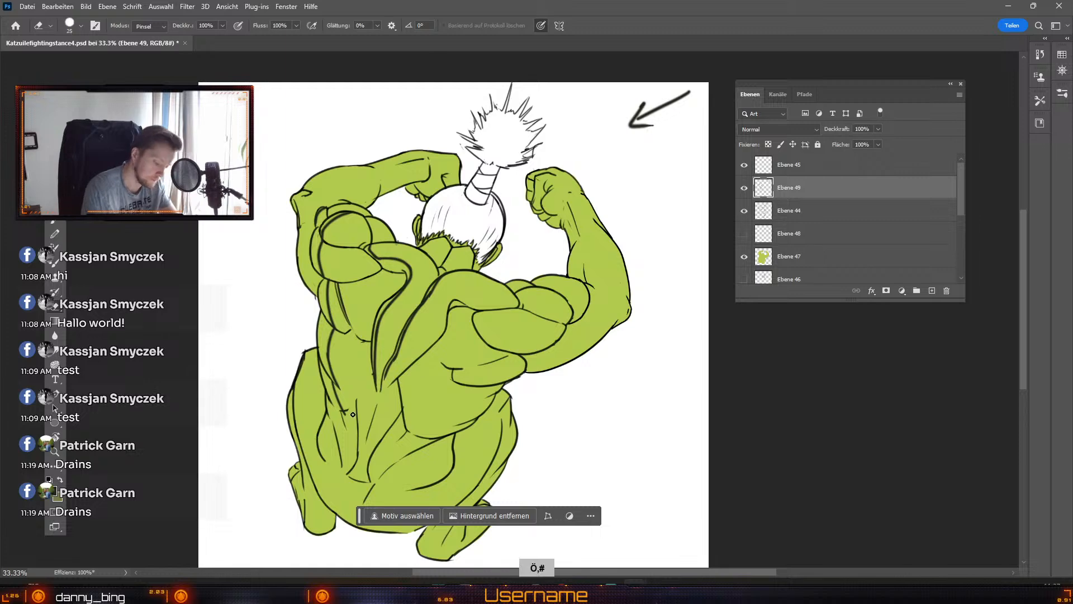
Step: Paint a dark stroke along the lower-left back line below the flank shading, undoing unsatisfactory attempts
key("b")
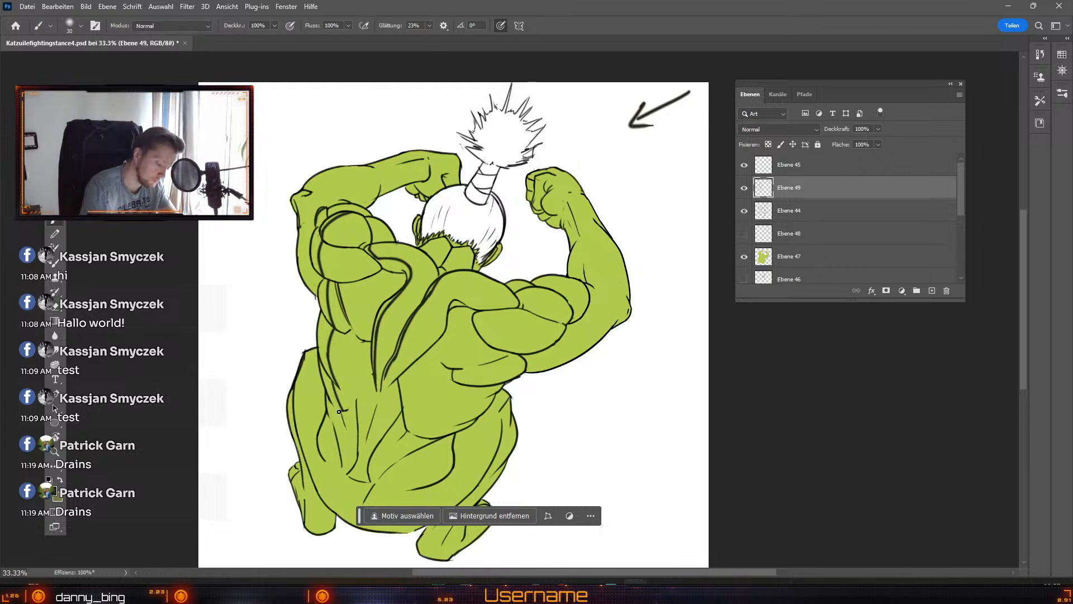
key("ctrl+z")
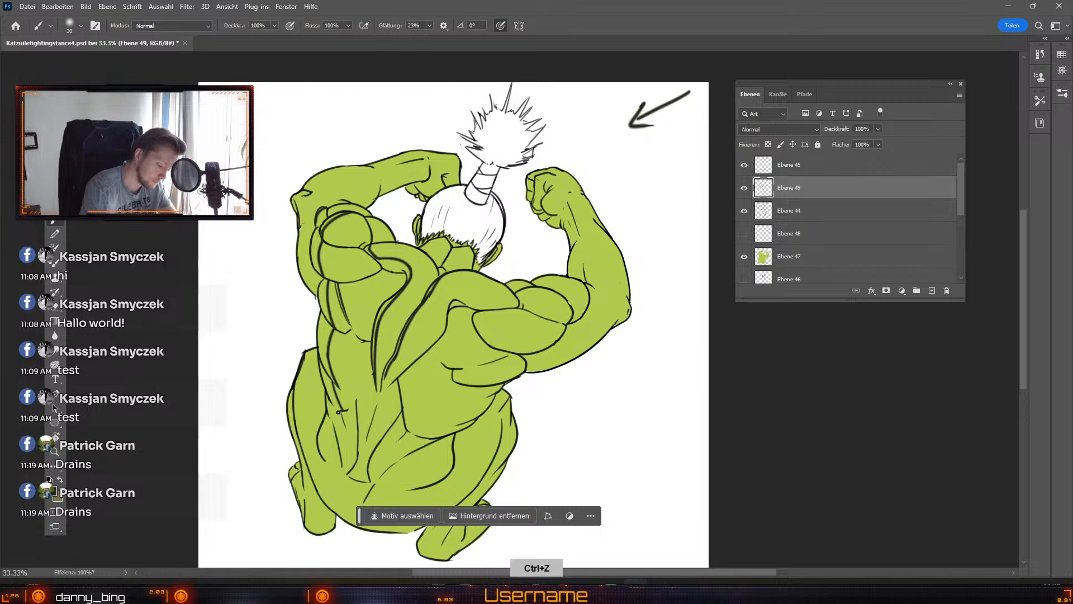
left_click_drag(338, 412, 353, 469)
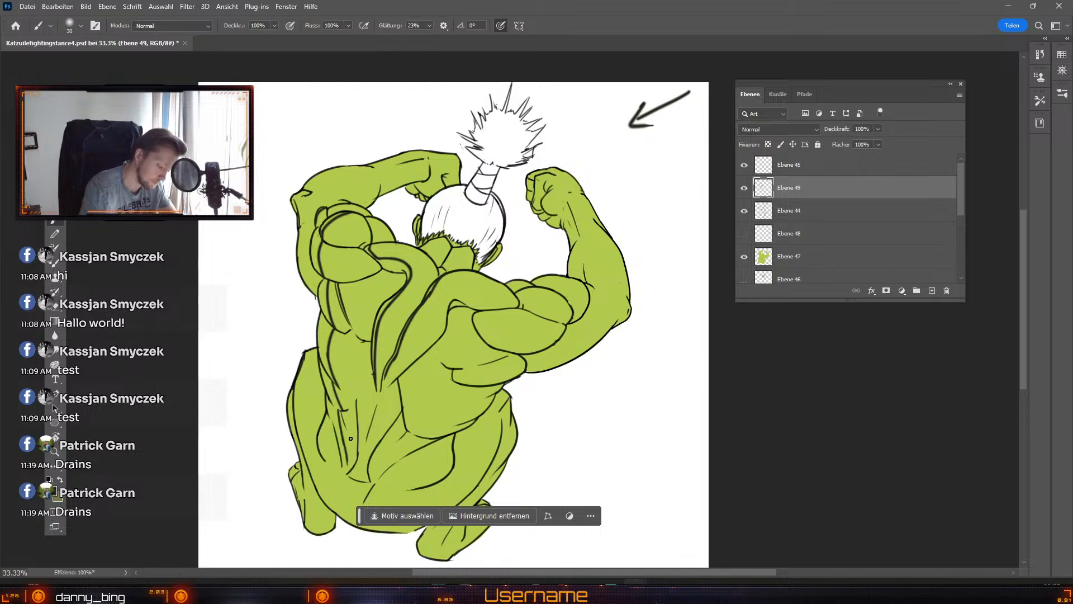
key("ctrl+z")
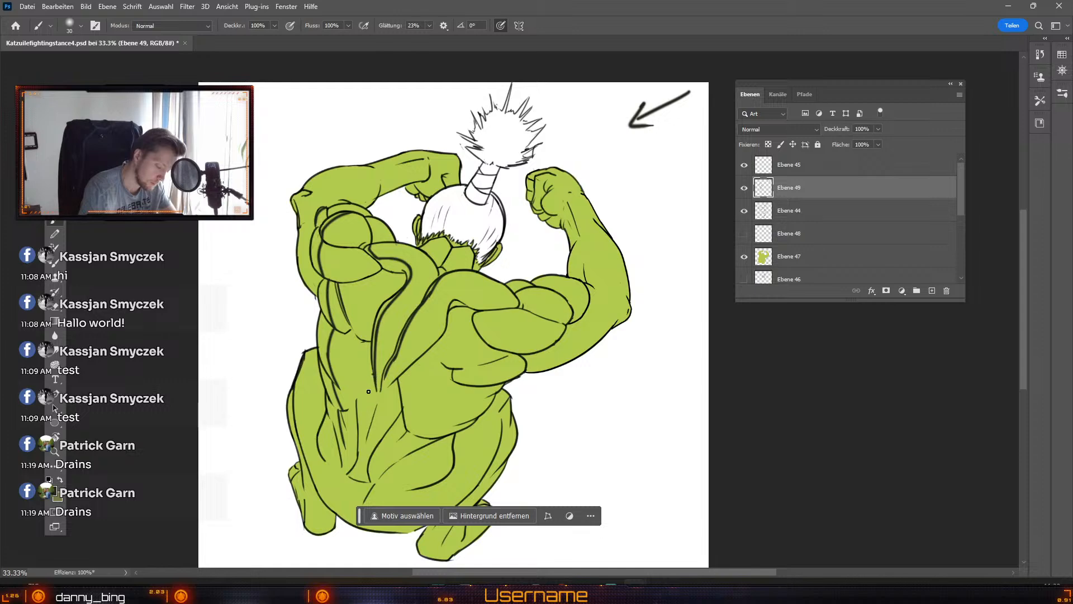
Step: Shade the left spine line from the pointed back muscle down to the lower back, undoing and repainting the stroke until clean
key("ctrl+z")
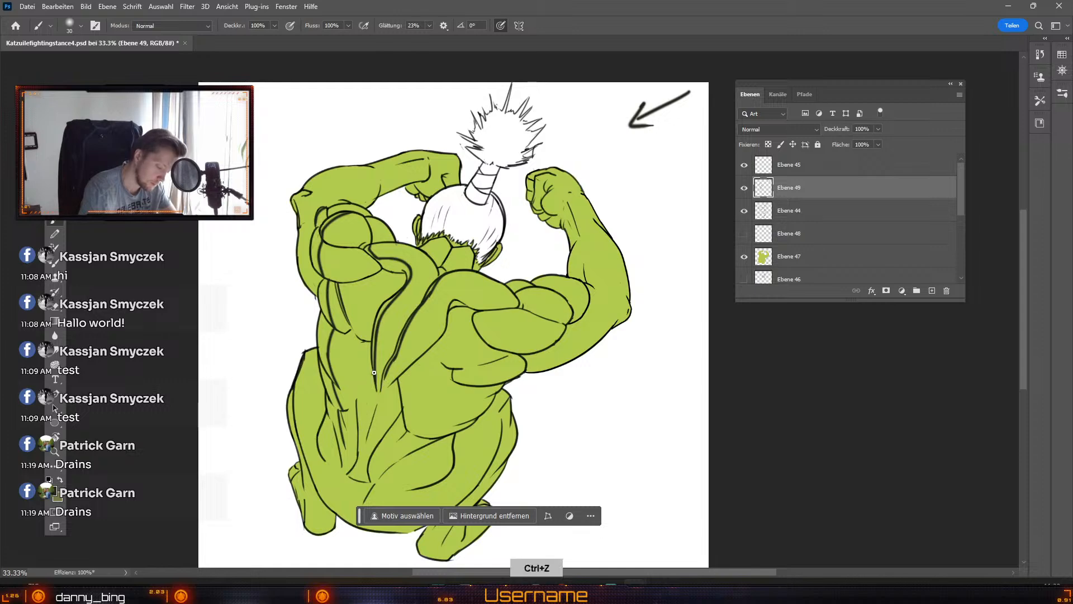
left_click_drag(361, 436, 361, 446)
left_click_drag(369, 391, 360, 452)
key("ctrl+z")
key("ctrl+z")
key("ctrl+z")
mouse_move(372, 375)
left_mouse_down()
mouse_move(360, 437)
mouse_move(376, 354)
mouse_move(364, 402)
mouse_move(361, 393)
mouse_move(359, 443)
left_mouse_up()
key("ctrl+z")
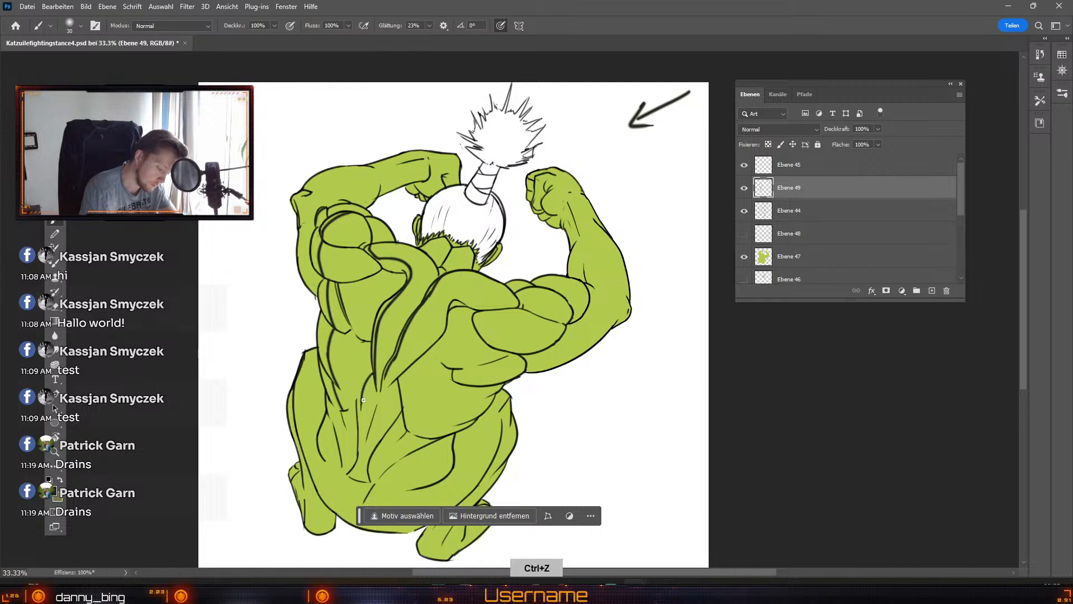
left_click_drag(363, 397, 359, 464)
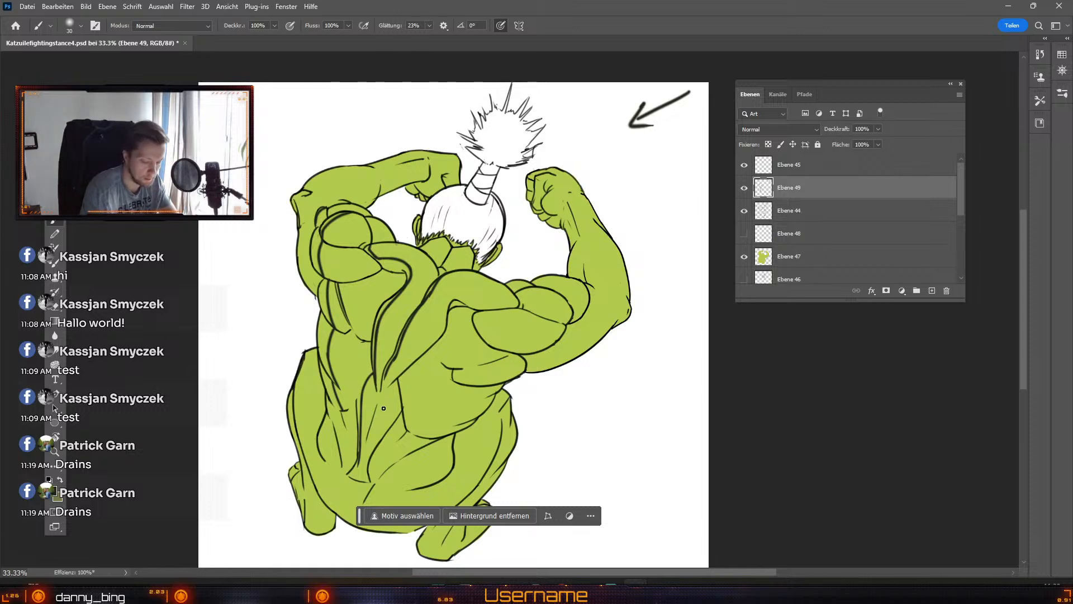
Step: Shade the right spine line from the tip of the central back muscle to the lower back, undoing and repainting strokes
key("ctrl+z")
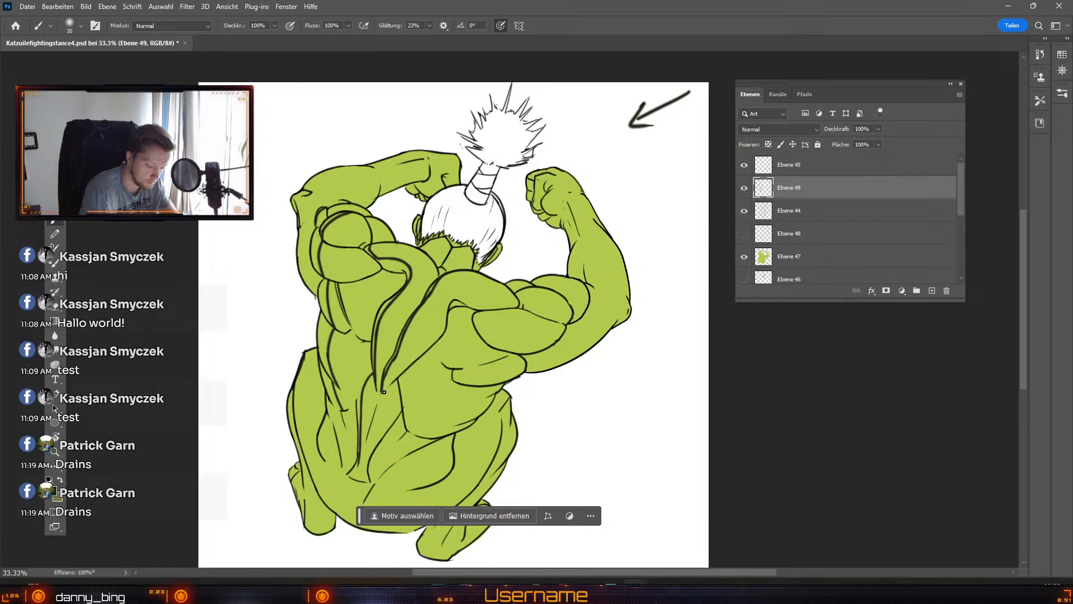
left_click_drag(385, 392, 369, 430)
key("ctrl+z")
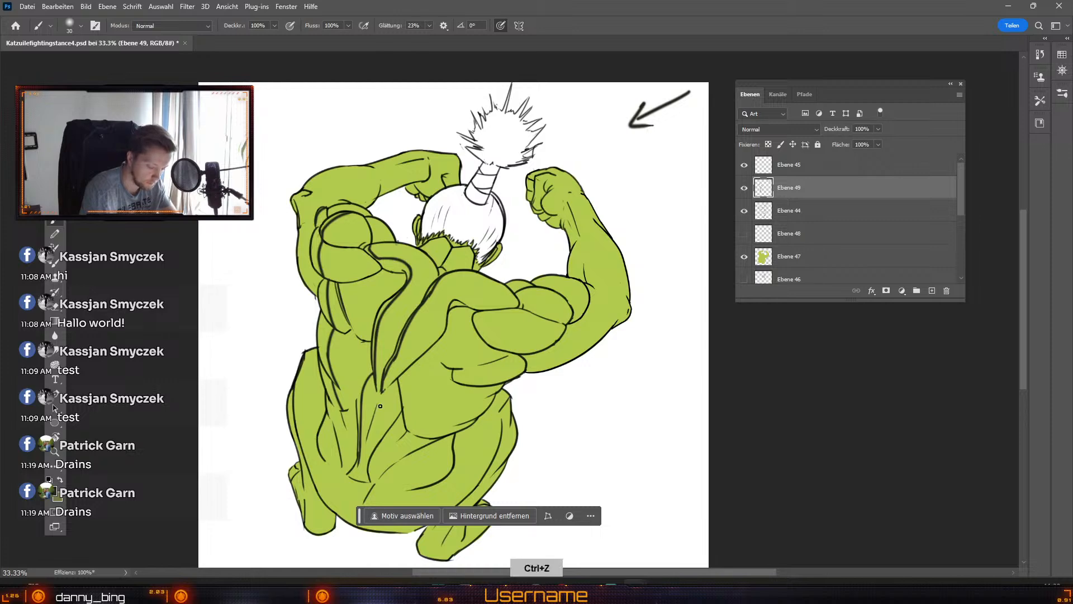
left_click_drag(385, 391, 358, 485)
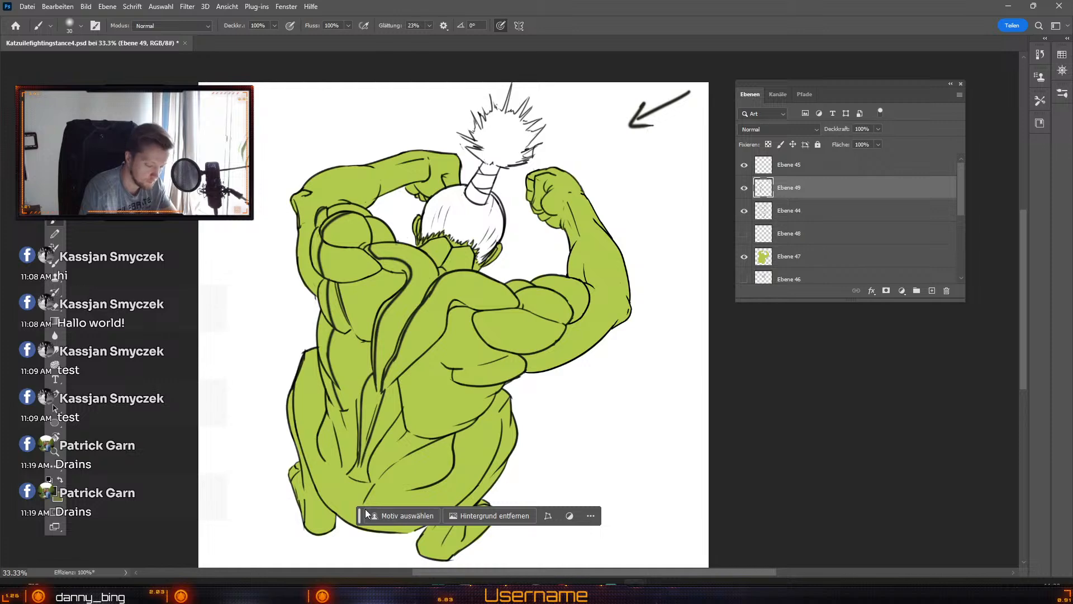
key("ctrl+z")
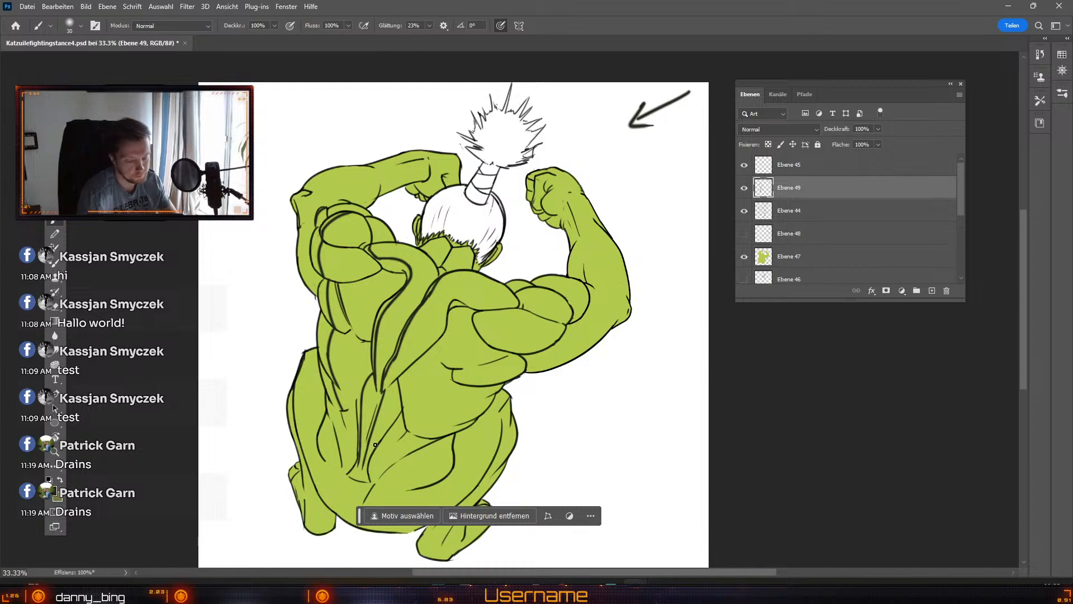
key("ctrl+z")
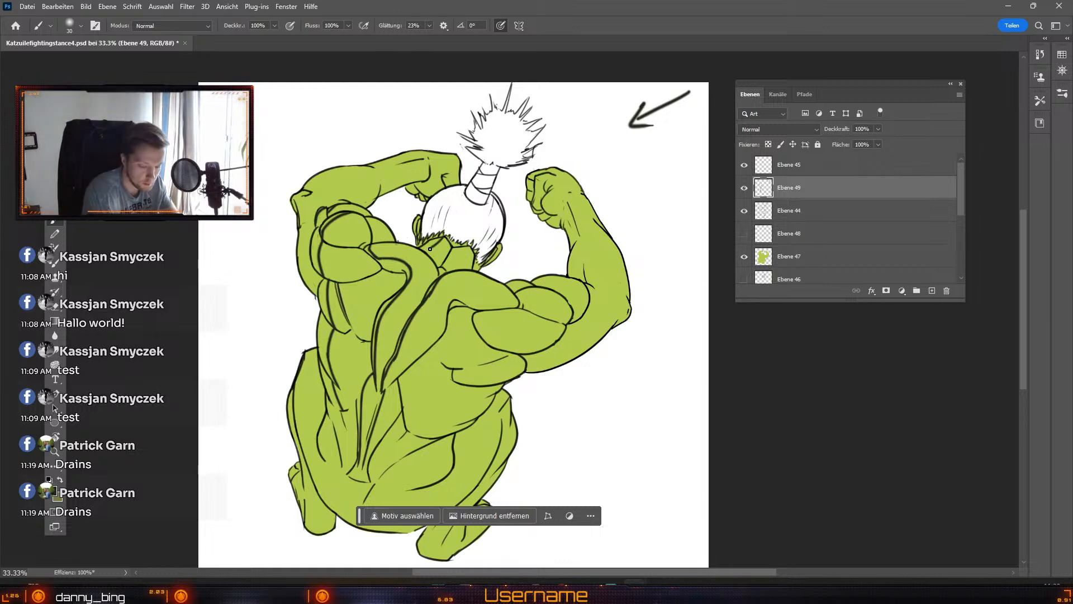
Step: Shade along the neck muscle lines below the hairline with dark strokes, undoing and repainting unsatisfactory attempts
key("ctrl+z")
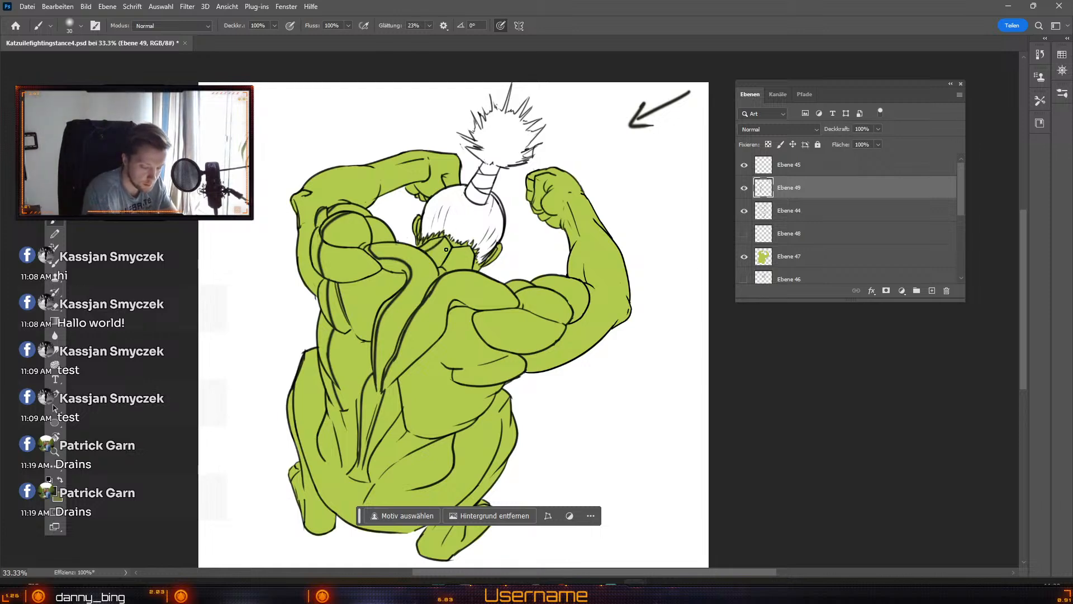
left_click_drag(467, 249, 447, 274)
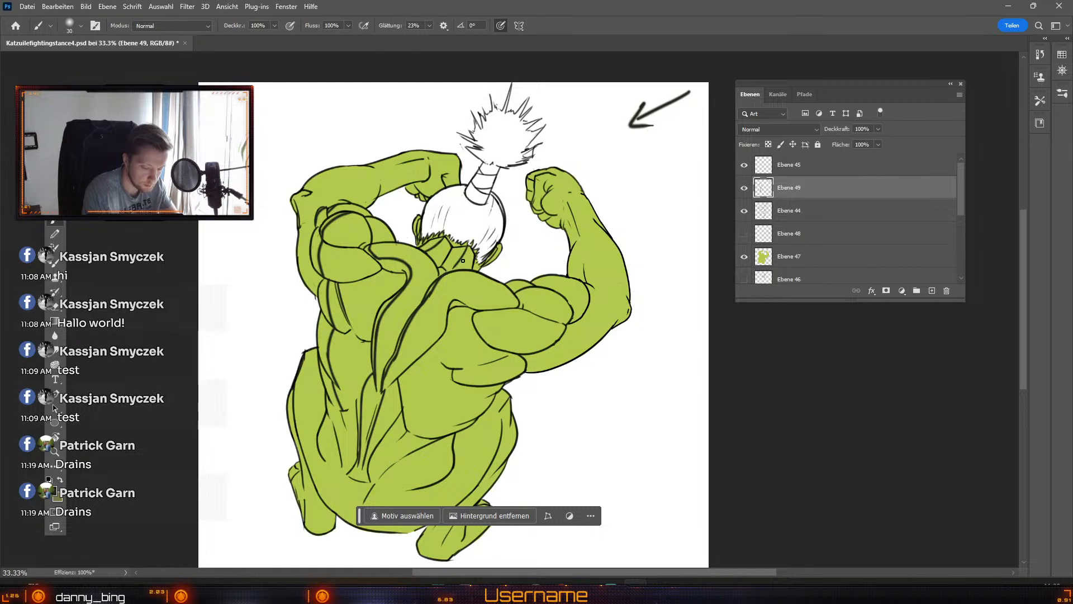
key("ctrl+z")
key("ctrl+z")
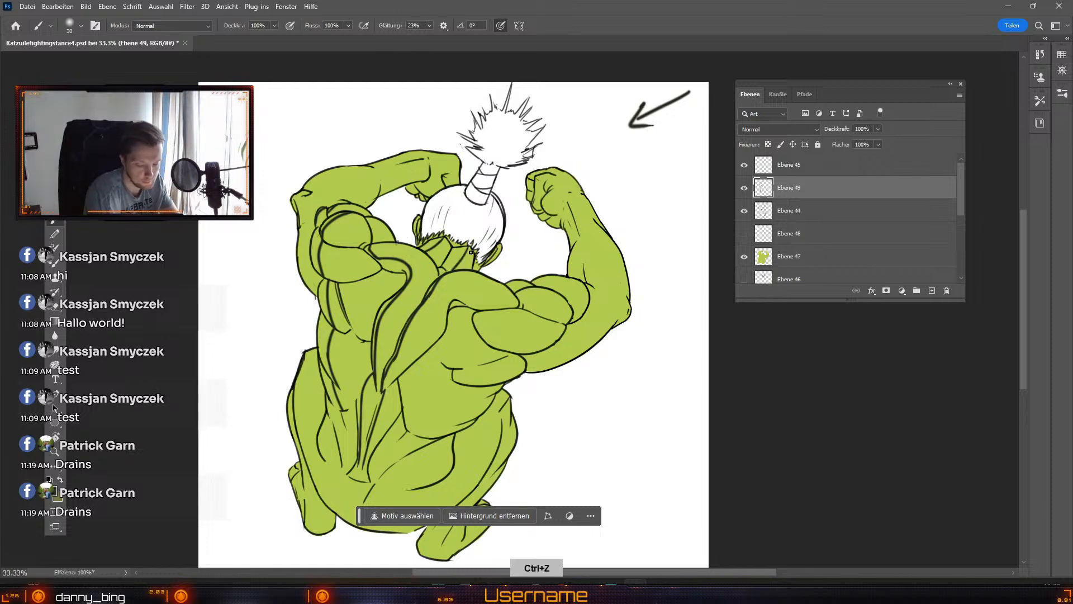
key("ctrl+z")
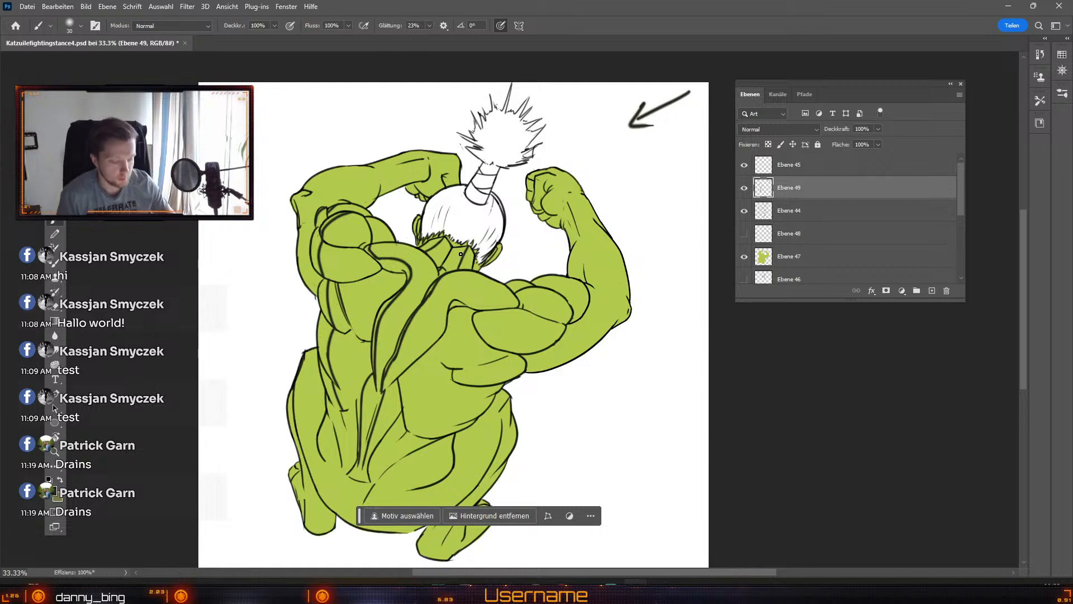
Step: Paint a dark brush line along the raised left forearm toward the elbow, undoing and repainting the stroke until clean
key("b")
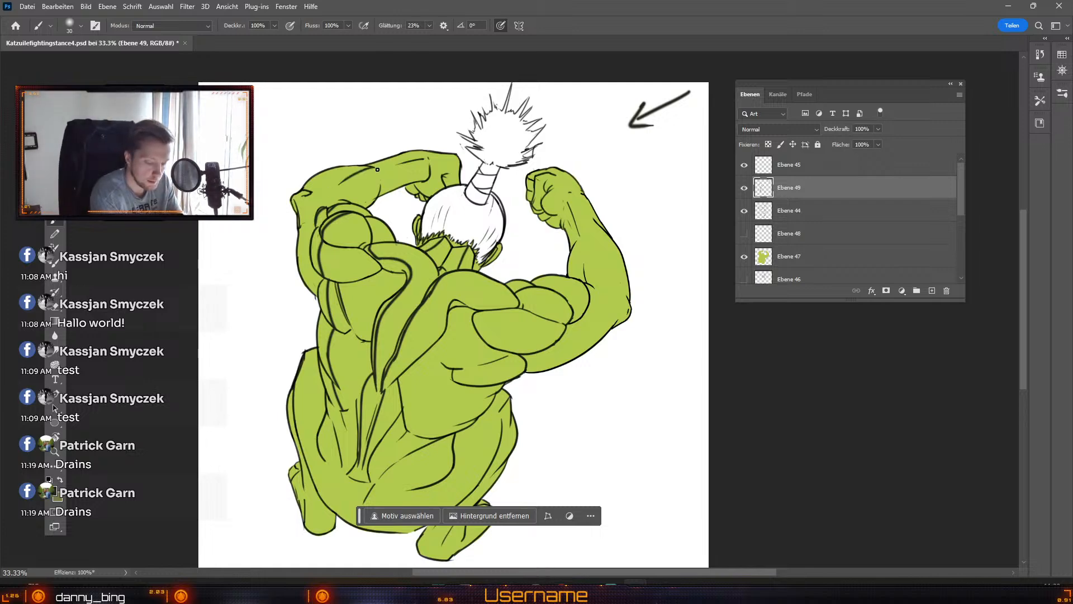
key("ctrl+z")
mouse_move(375, 166)
left_mouse_down()
mouse_move(309, 195)
mouse_move(383, 161)
mouse_move(346, 171)
mouse_move(372, 166)
mouse_move(315, 200)
left_mouse_up()
key("ctrl+z")
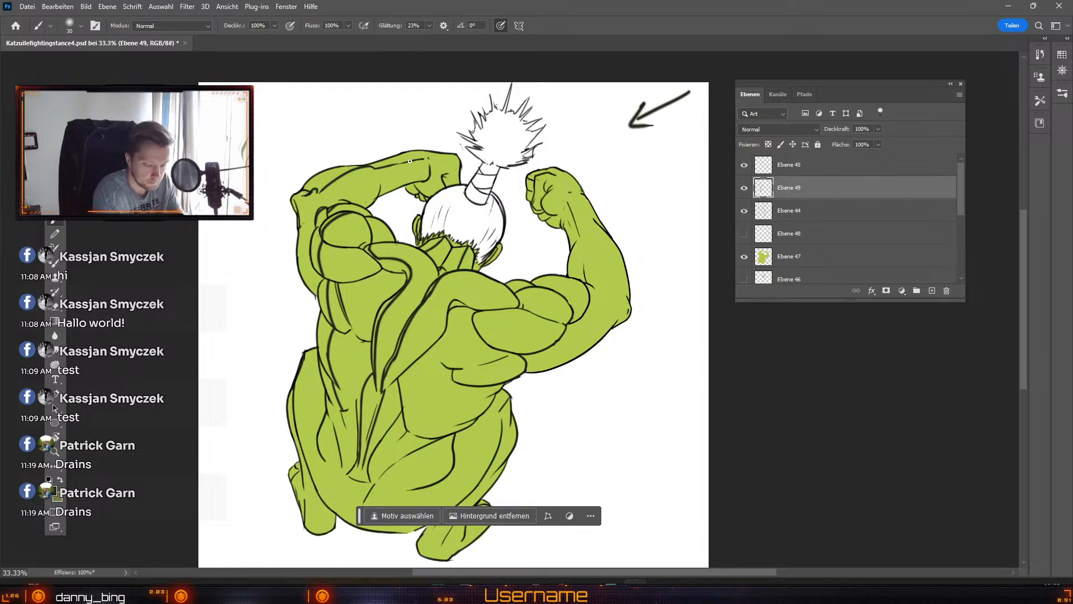
key("ctrl+z")
key("ctrl+z")
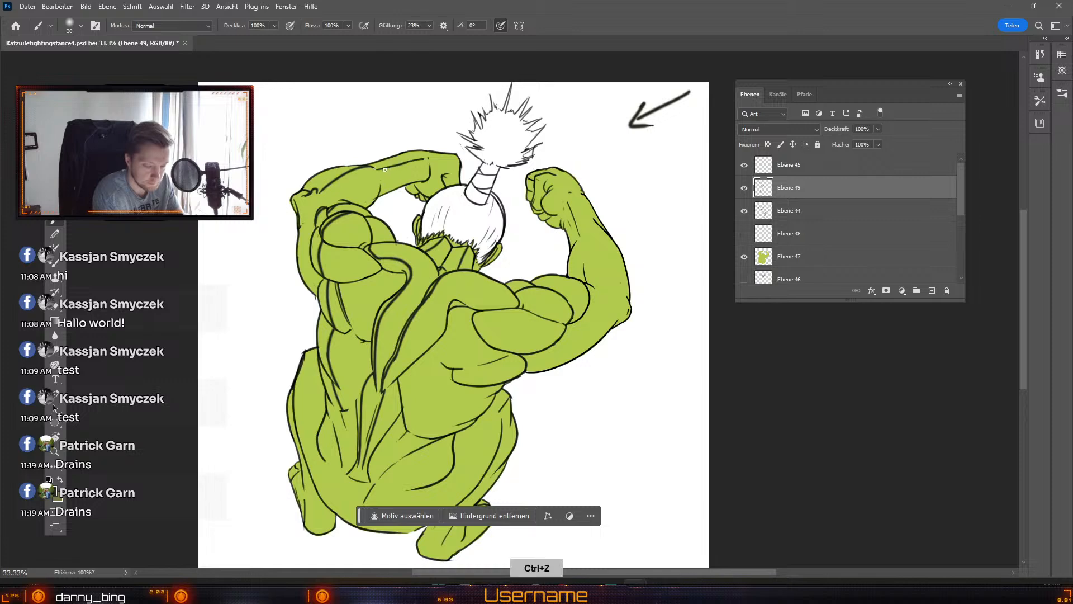
key("ctrl+z")
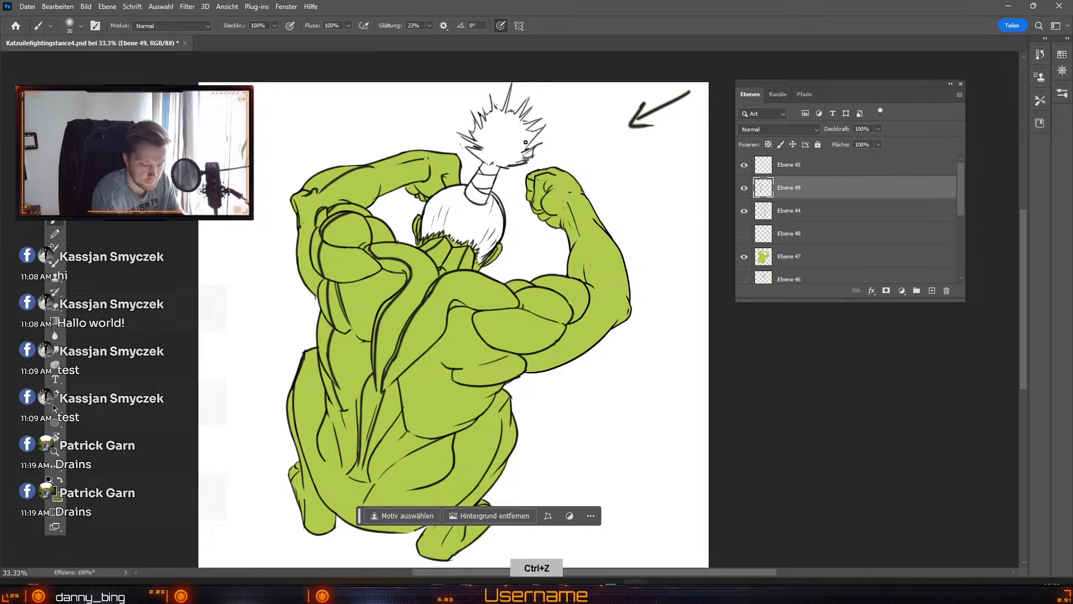
Step: Paint a dark muscle line from the right elbow crease up the forearm, undoing failed strokes and reducing the brush size to 25
key("ctrl+z")
key("ctrl+z")
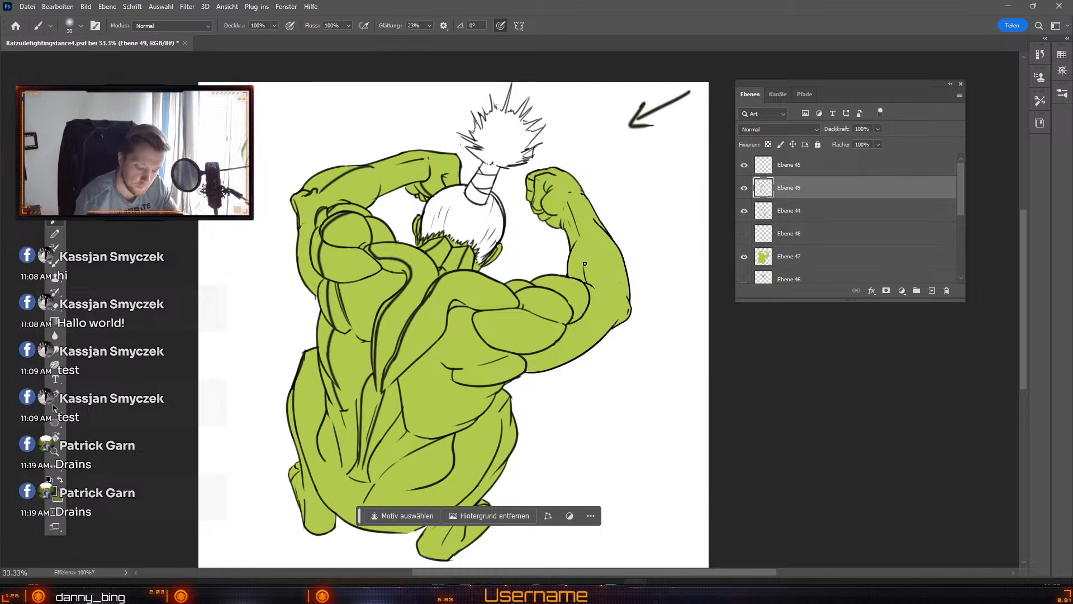
key("ctrl+z")
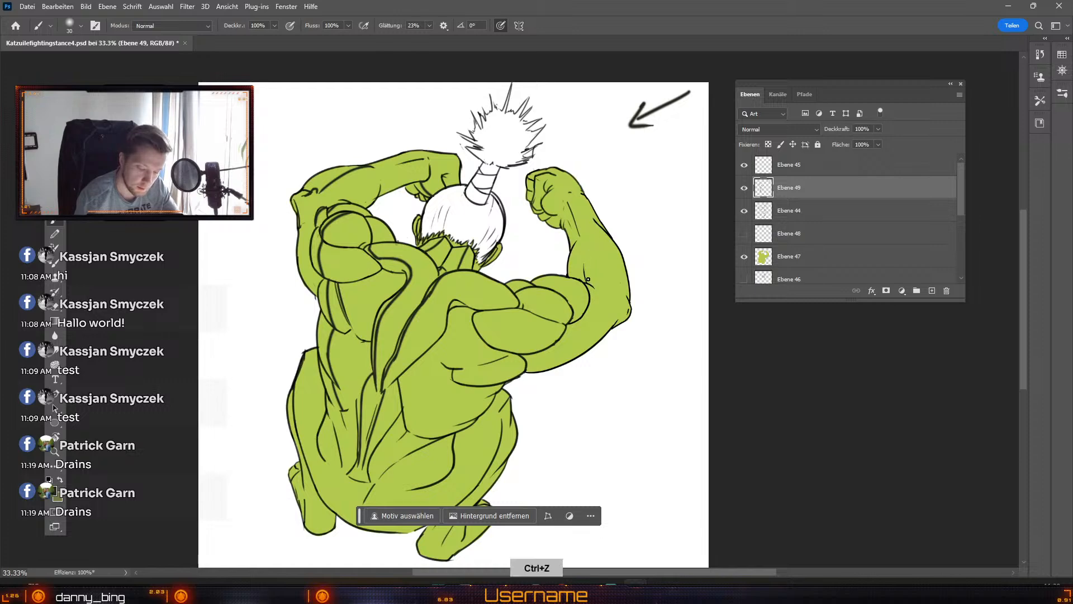
left_click_drag(589, 285, 587, 241)
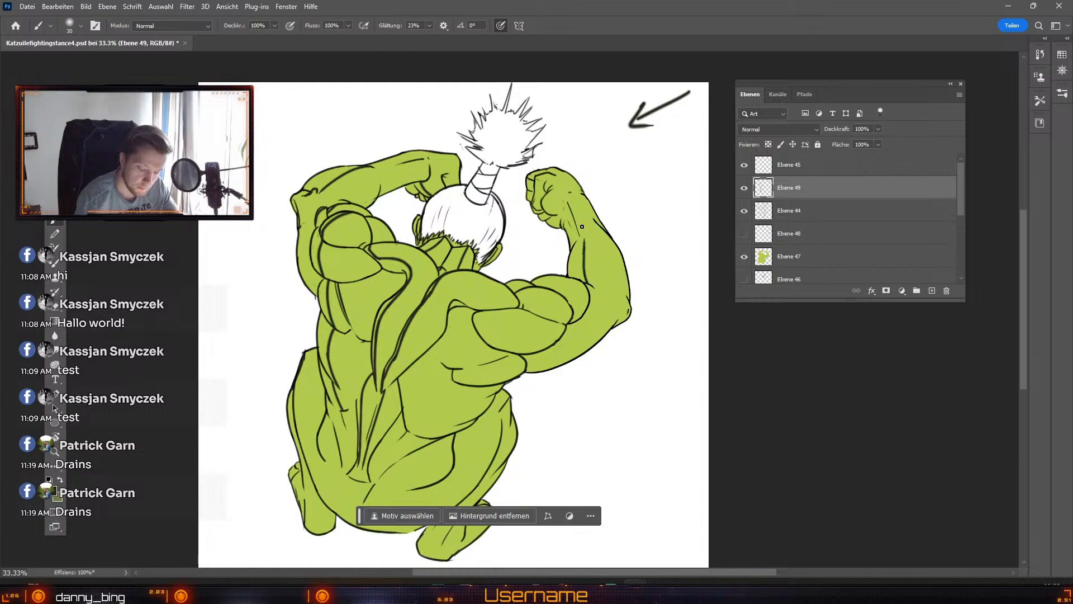
key("ctrl+z")
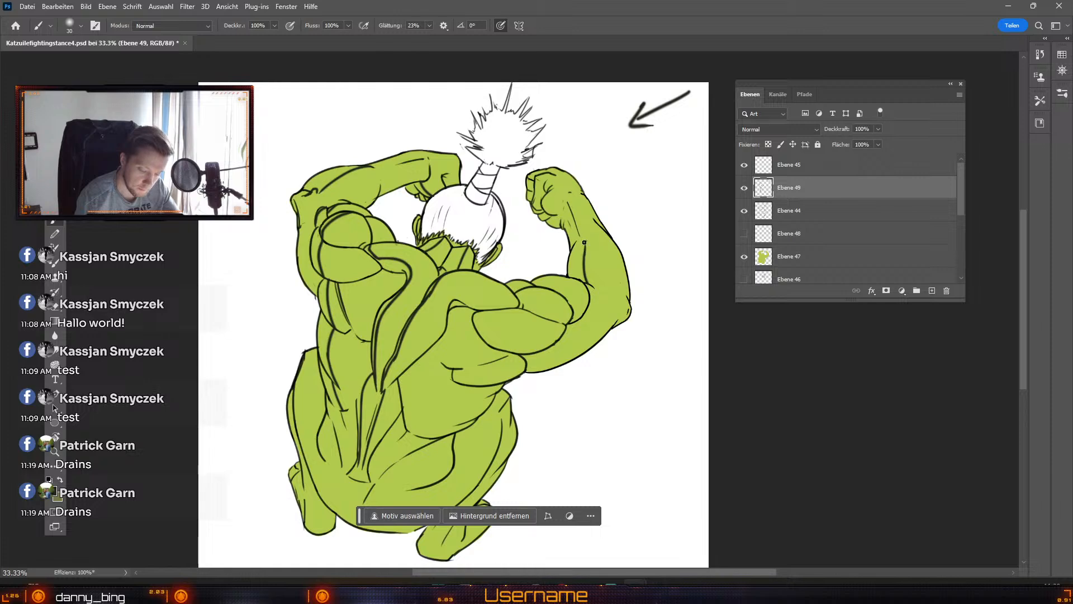
key("ctrl+z")
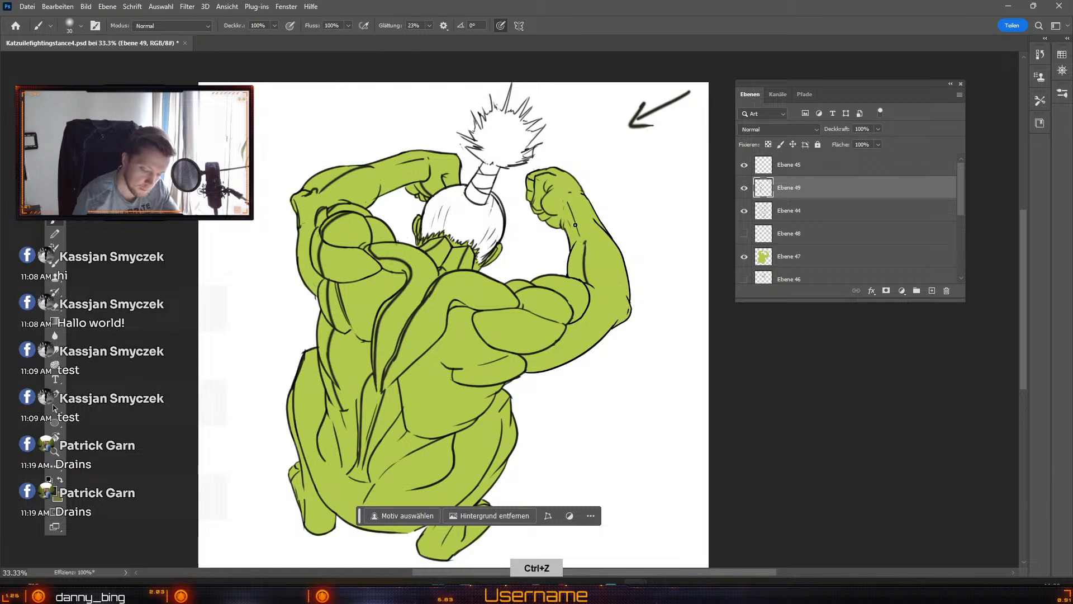
key("ctrl+z")
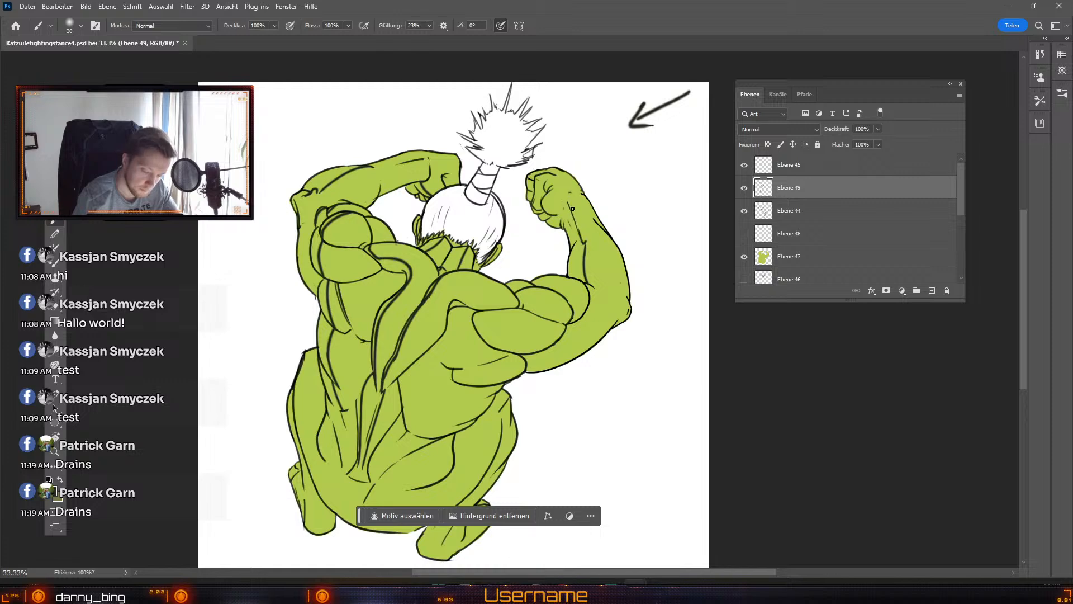
key("ctrl+z")
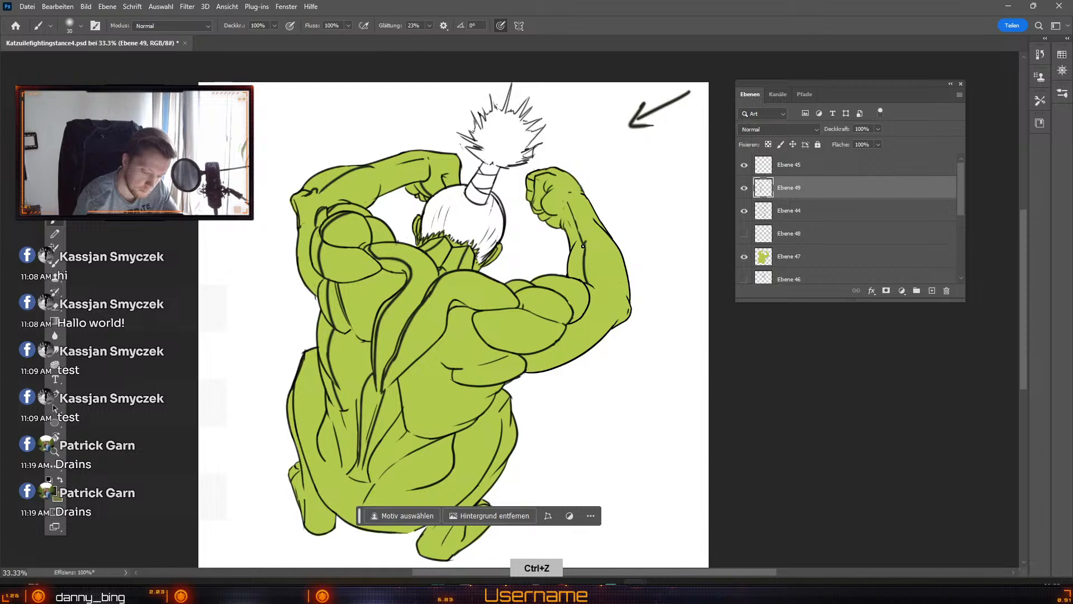
key("odiaeresis")
key("numbersign")
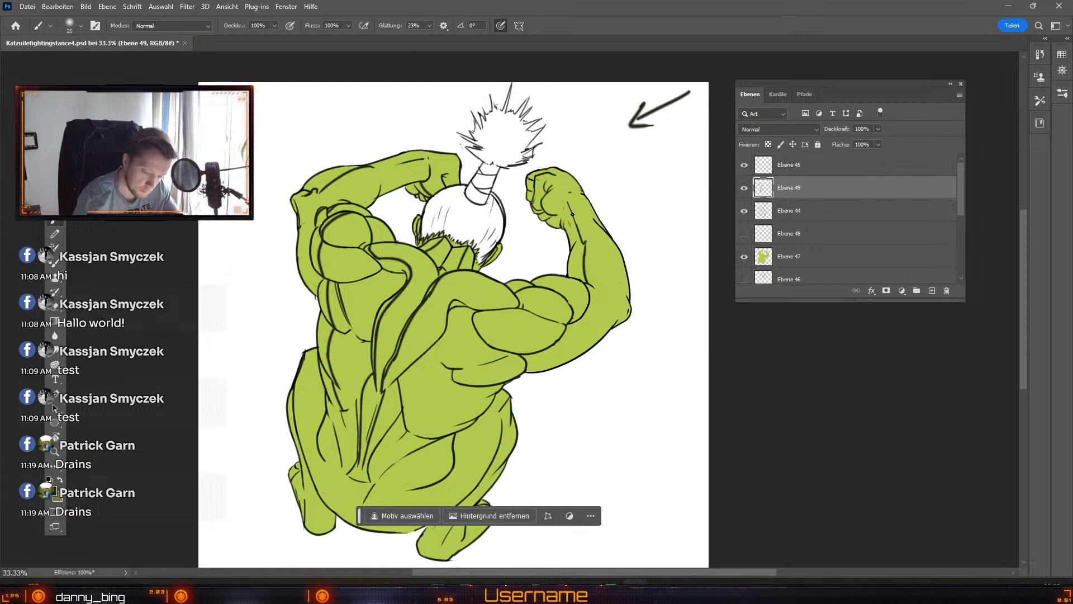
key("ctrl+z")
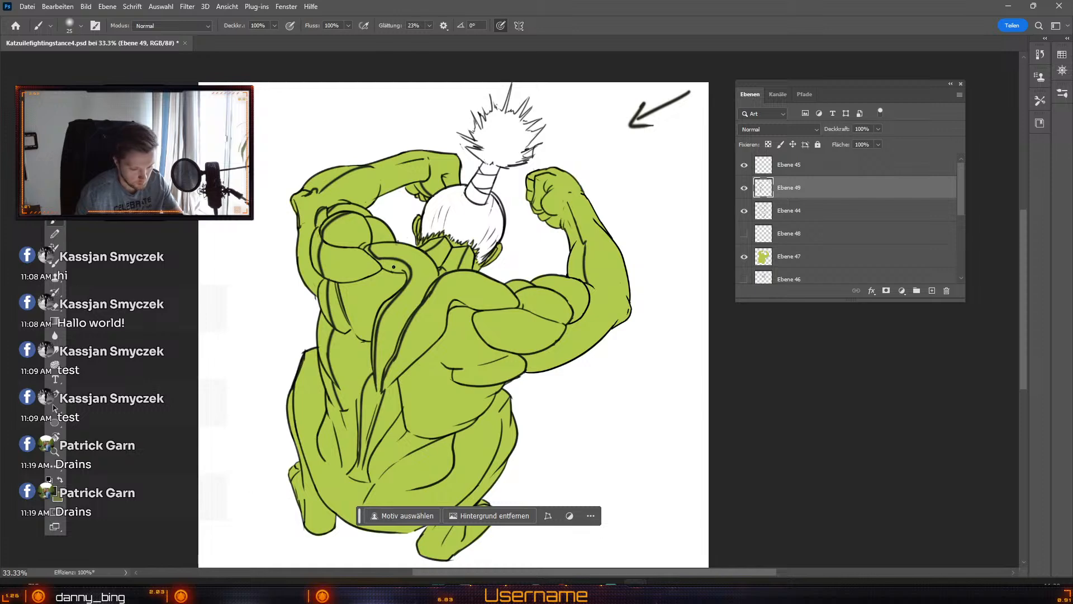
Step: Create a new layer above Ebene 47 and clip it to that green base layer
left_click(826, 261)
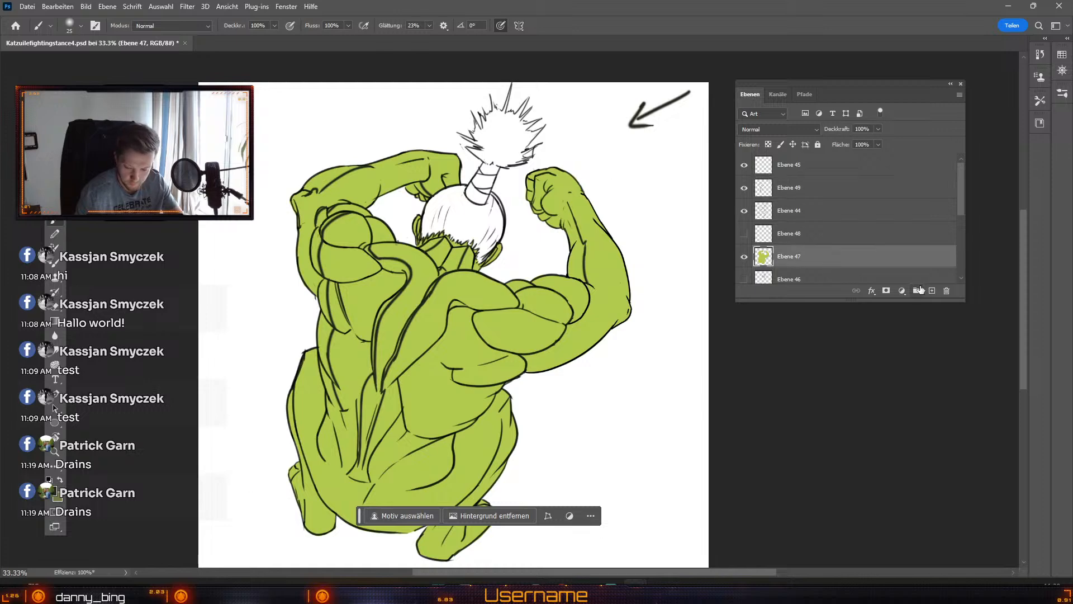
left_click(931, 291)
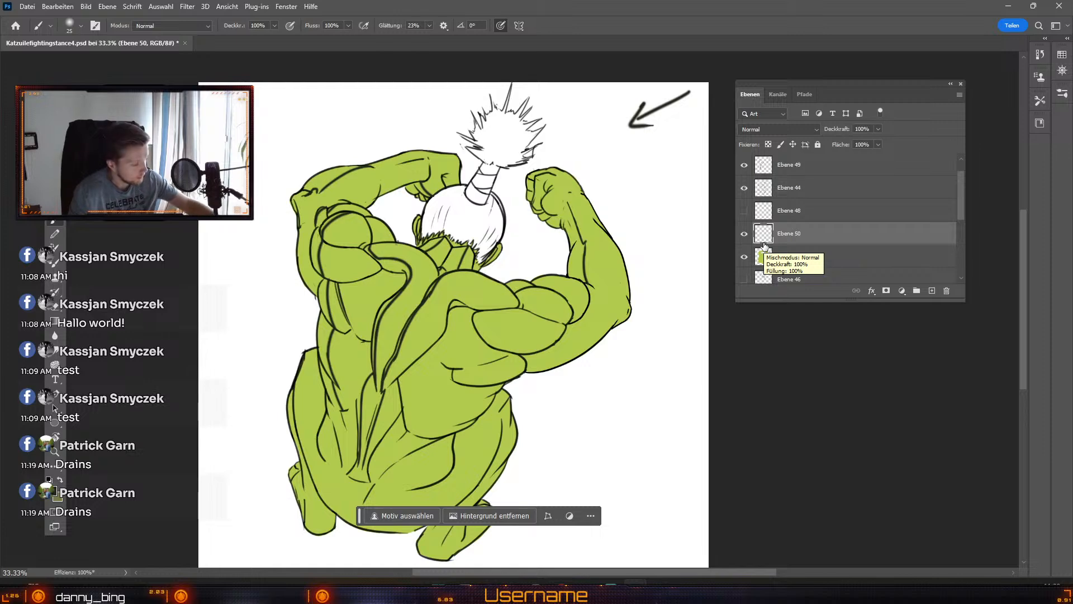
left_click(764, 240, "alt")
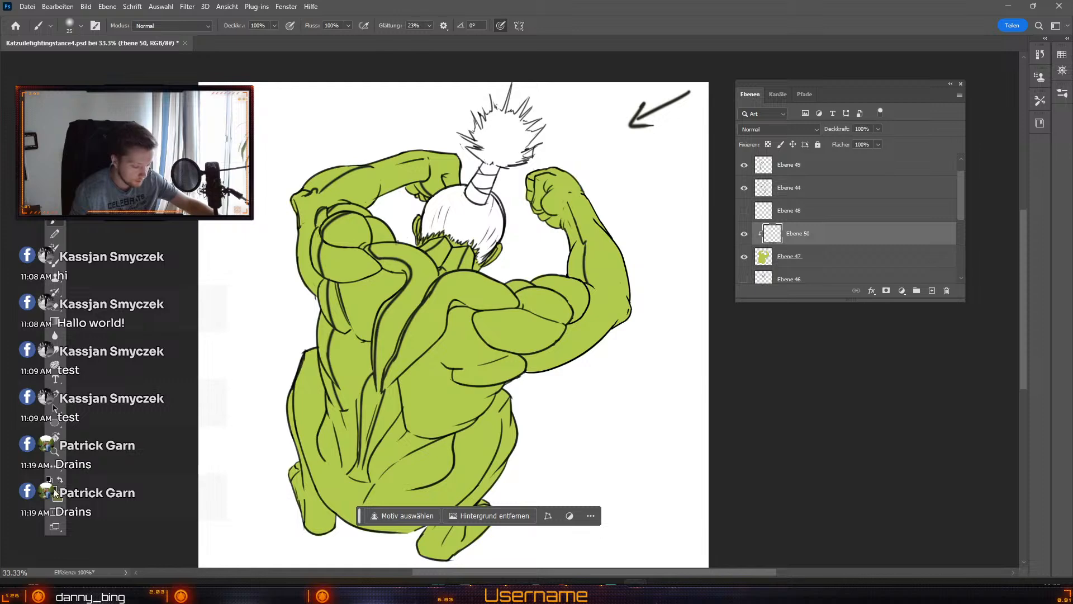
Step: Set the brush size to 45 px and raise its hardness to the maximum
key("ö")
key("#")
key("#")
key("#")
key("#")
key("#")
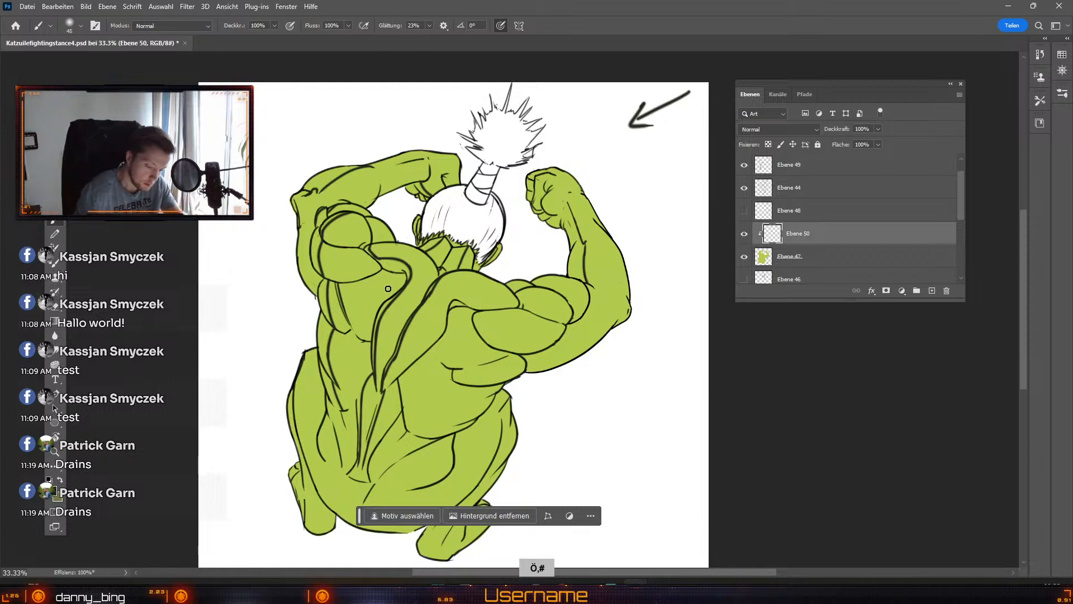
left_click(70, 22)
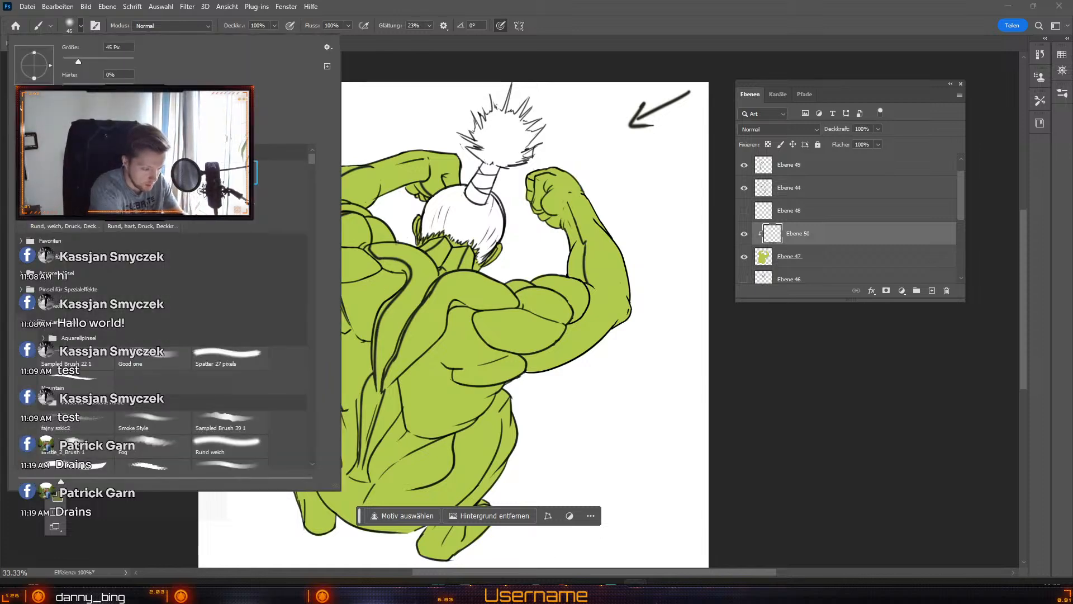
left_click_drag(64, 87, 134, 88)
left_click(676, 269)
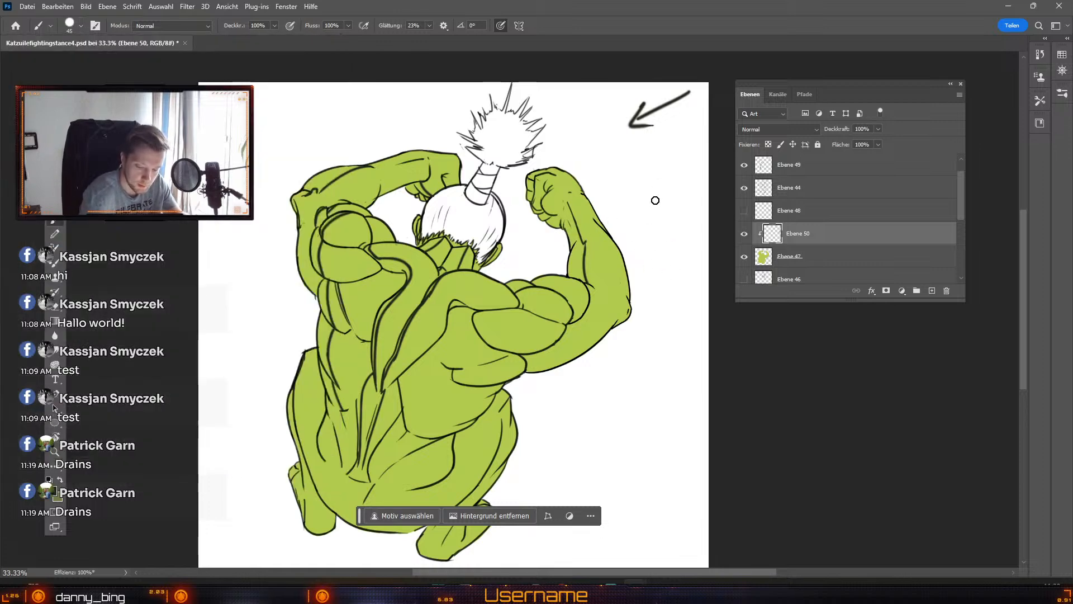
mouse_move(623, 263)
left_mouse_down()
mouse_move(630, 234)
mouse_move(608, 286)
left_mouse_up()
key("ctrl+z")
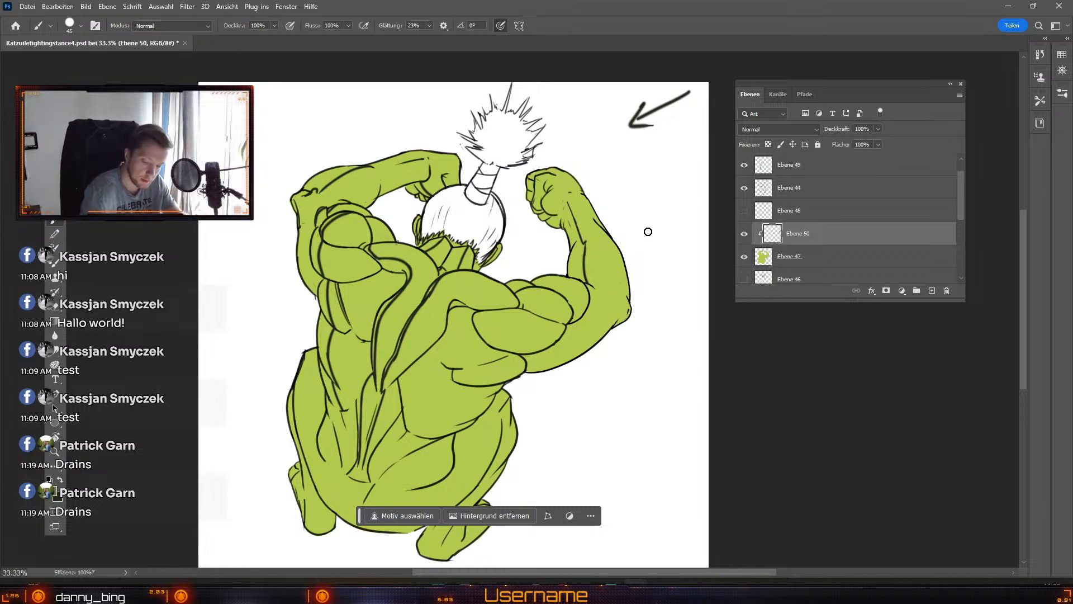
mouse_move(621, 284)
left_mouse_down()
mouse_move(598, 344)
mouse_move(609, 313)
left_mouse_up()
key("ctrl+z")
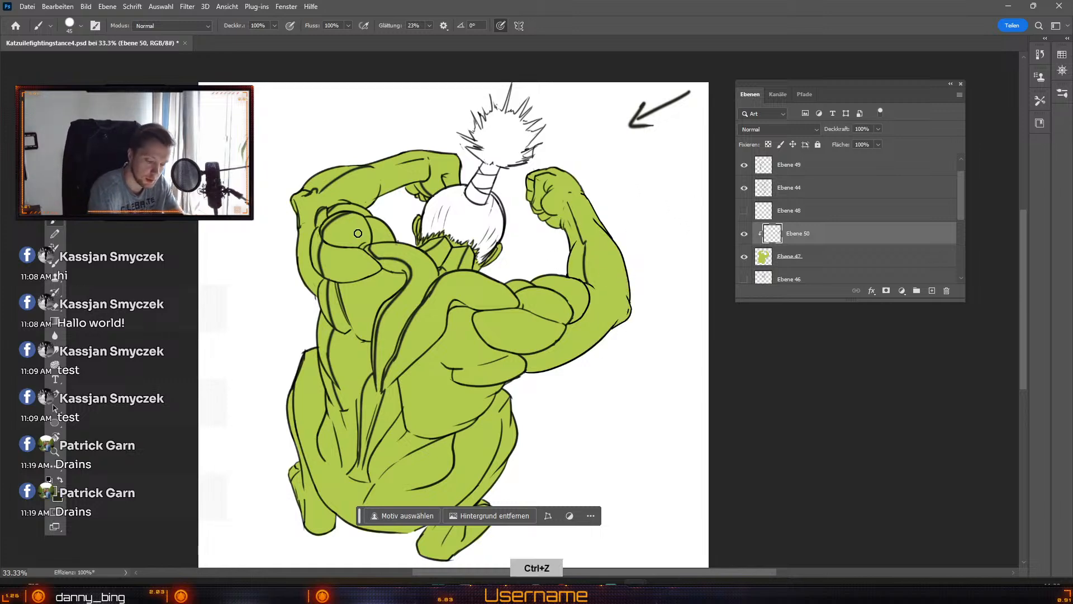
Step: Shade the left upper arm beside the shoulder muscle with a size 35 brush, then reduce the brush to 20
key("odiaeresis")
left_click_drag(316, 231, 320, 275)
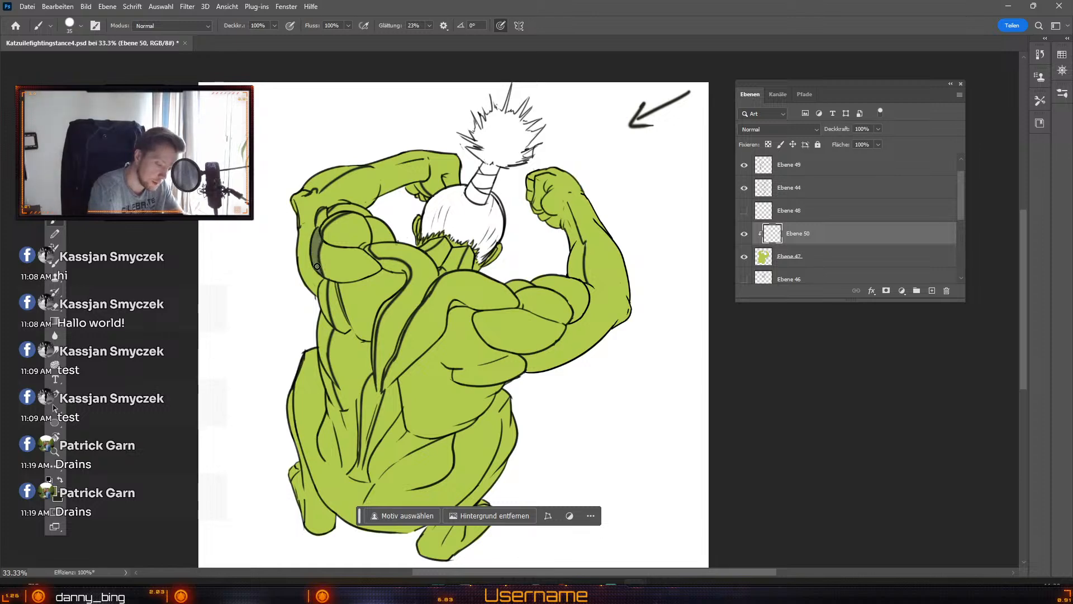
key("odiaeresis")
key("odiaeresis")
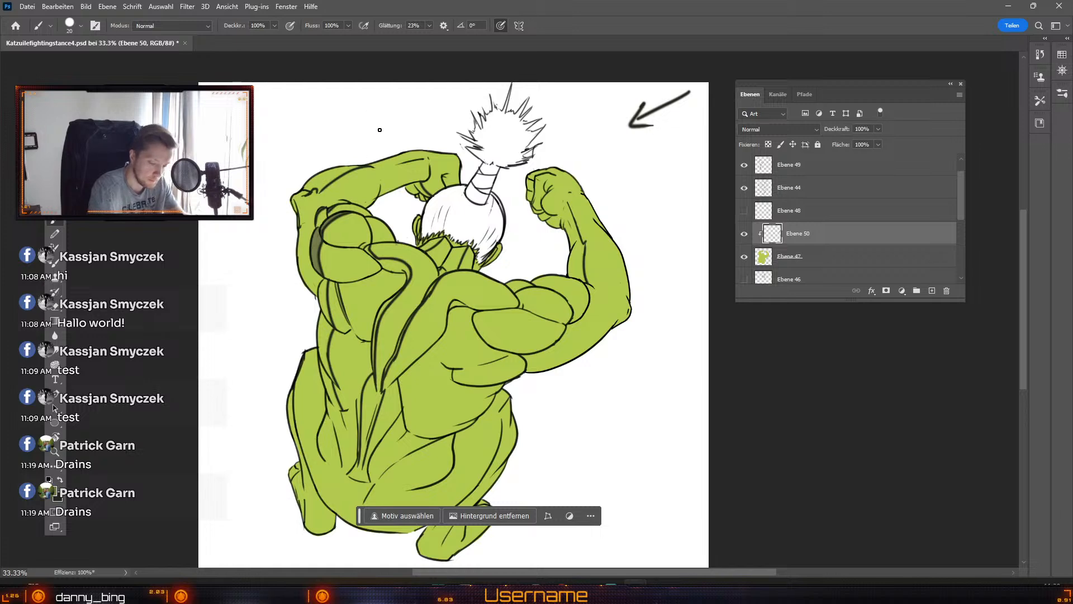
Step: Shade the left flank below the armpit down to the lower back, using brush sizes 35 and 25
key("numbersign")
key("numbersign")
key("numbersign")
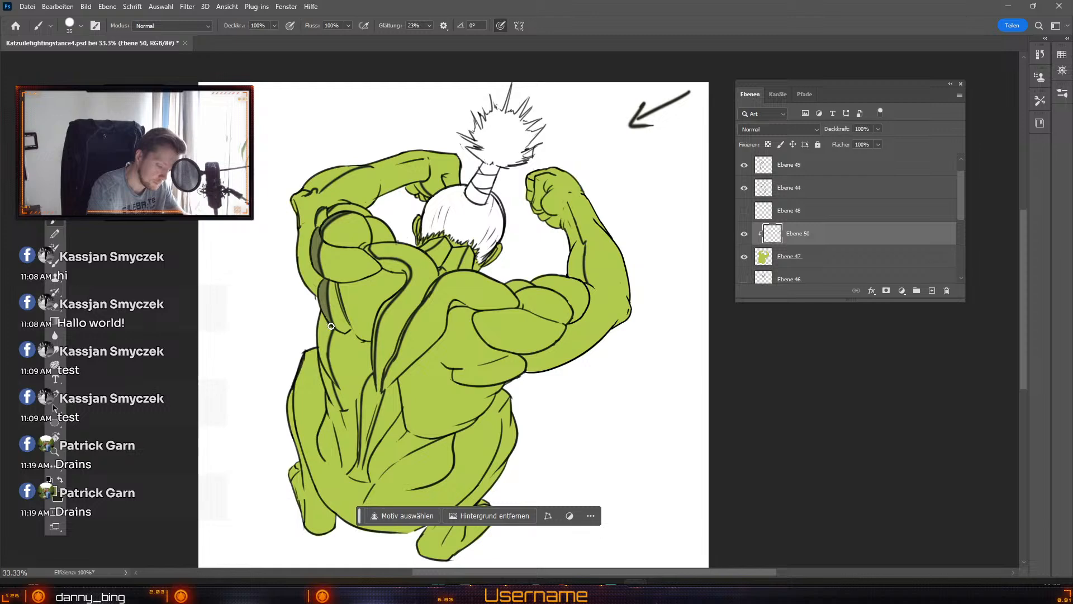
left_click_drag(323, 352, 325, 310)
key("odiaeresis")
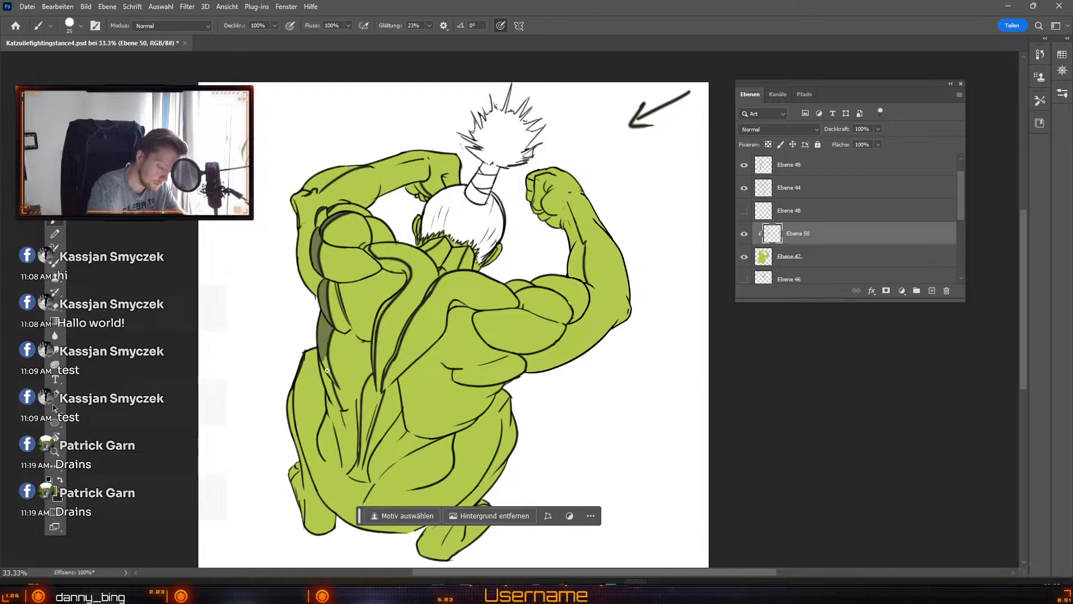
mouse_move(330, 375)
left_mouse_down()
mouse_move(341, 410)
mouse_move(322, 332)
mouse_move(359, 411)
mouse_move(359, 399)
mouse_move(360, 432)
mouse_move(367, 380)
mouse_move(358, 398)
mouse_move(368, 378)
left_mouse_up()
Step: Set the brush size to 20 and shade the narrow strip along the lower spine line
key("numbersign")
key("odiaeresis")
key("odiaeresis")
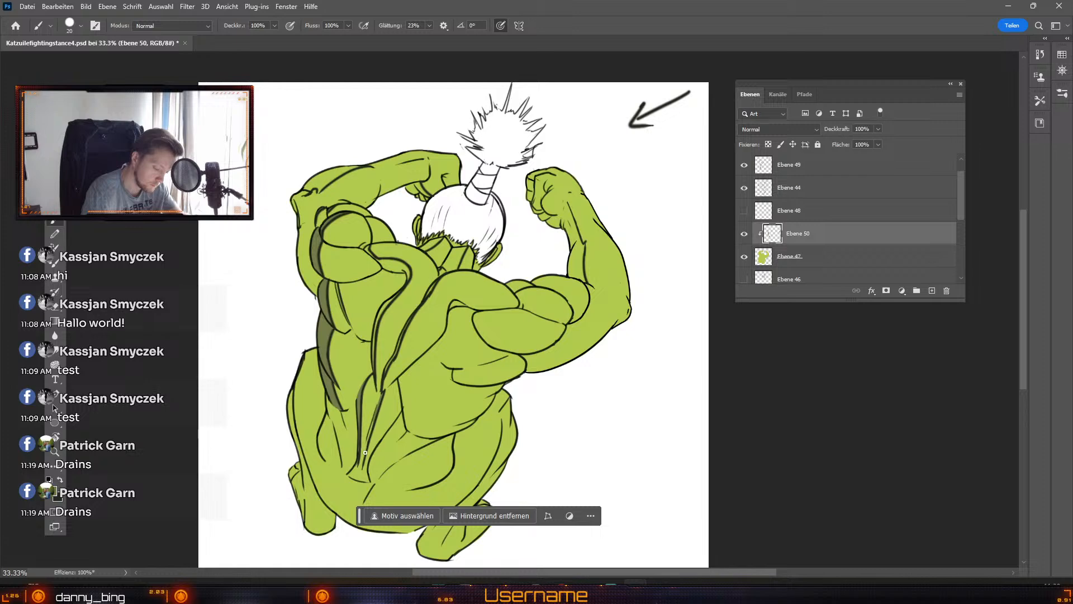
left_click_drag(366, 453, 374, 421)
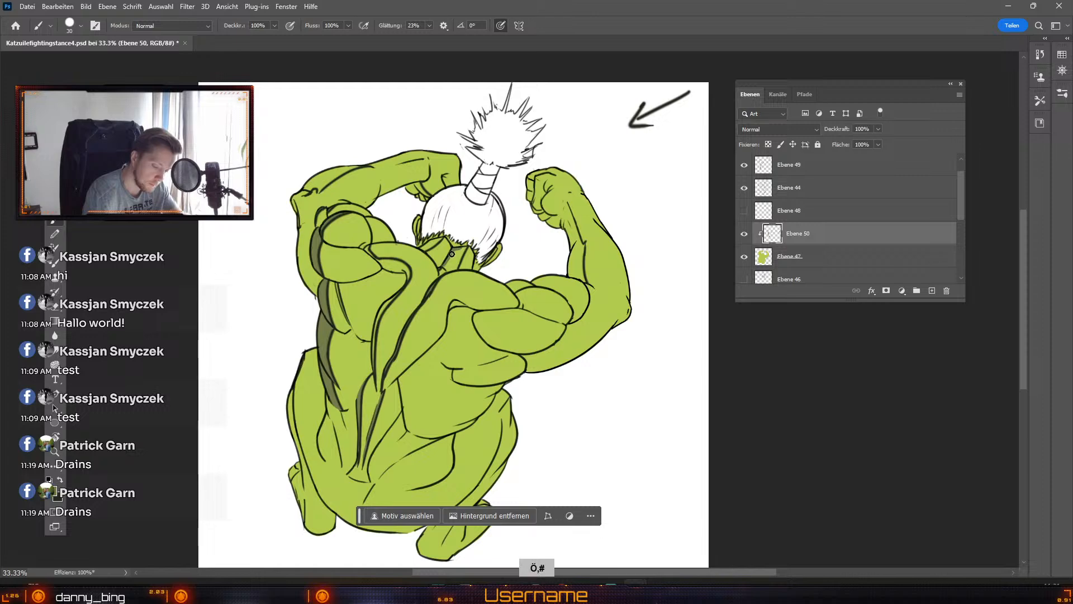
Step: Shade the neck muscles below the hairline with a size 30 brush and the left ear with size 20
key("bracketright")
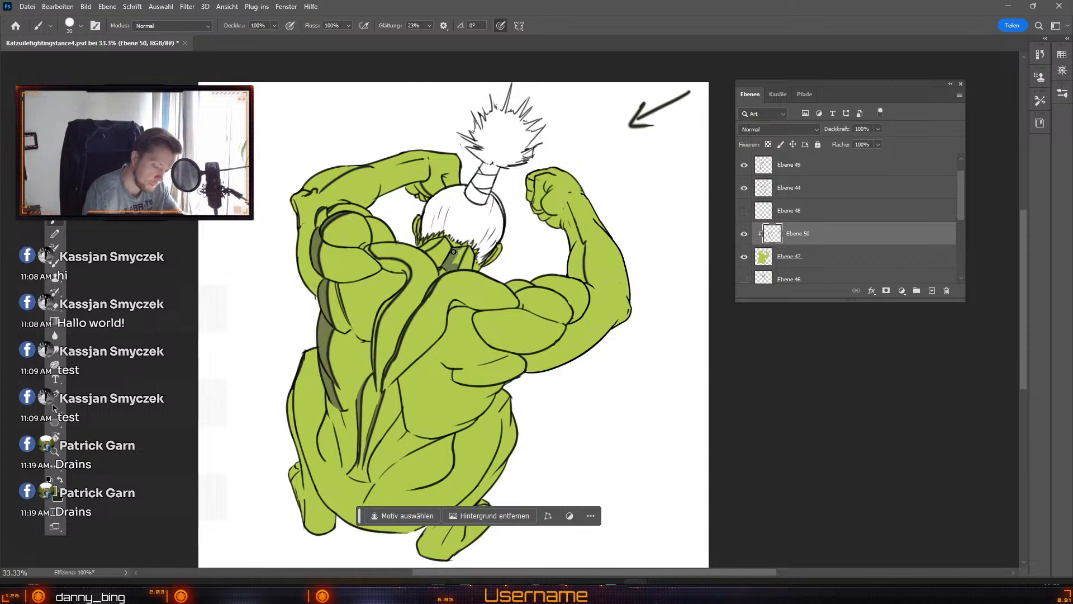
left_click_drag(456, 271, 462, 249)
key("bracketleft")
key("bracketleft")
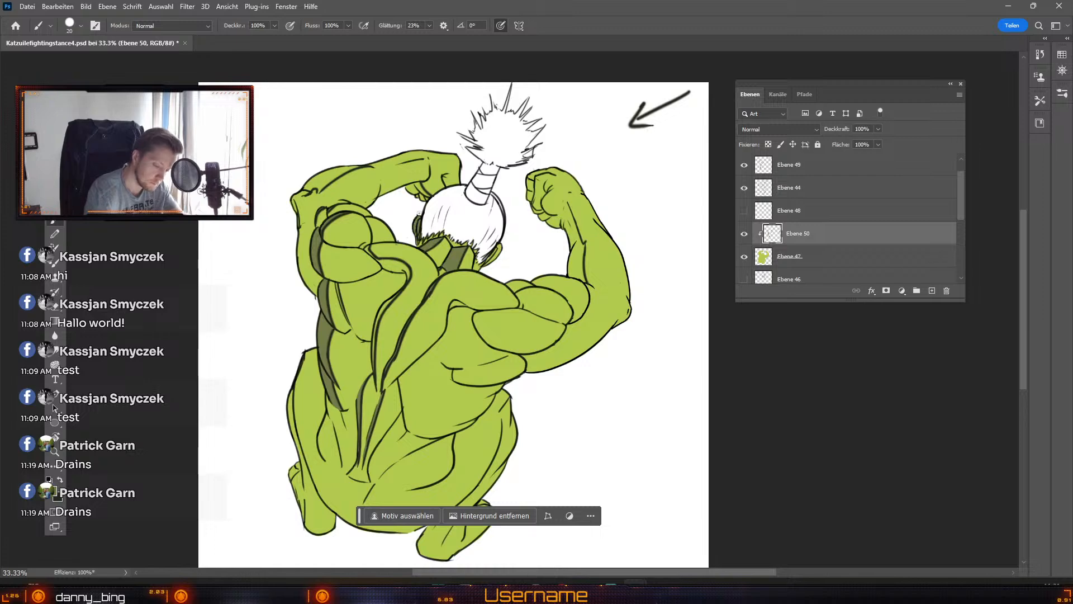
Step: Shade the fingers of the left hand behind the head with a size 35 brush
key("bracketright")
key("bracketright")
key("bracketright")
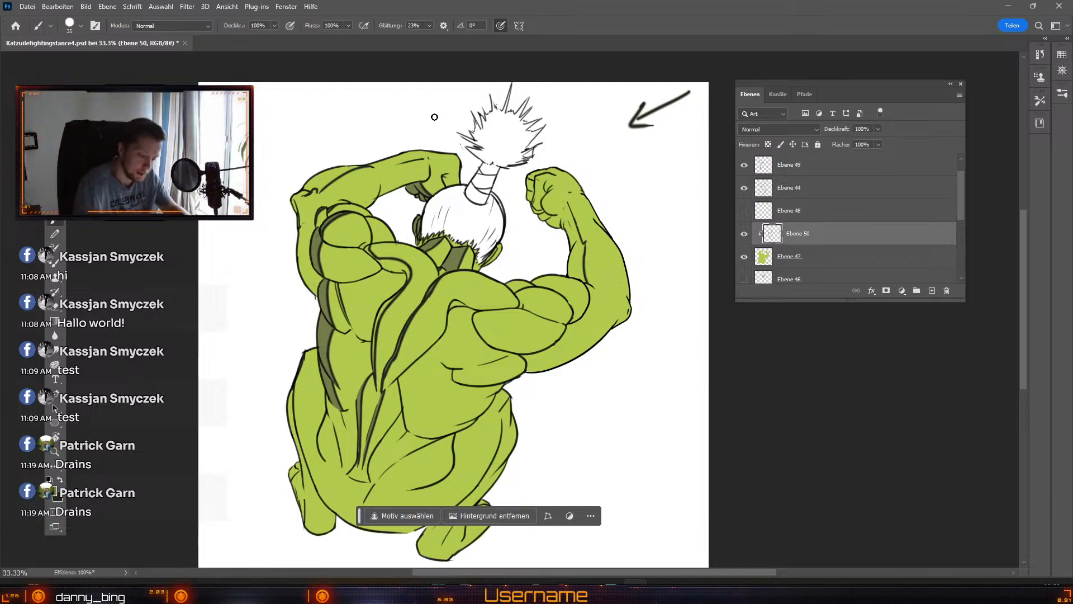
Step: Shade the curved muscle band between the left shoulder and the spine with a size 25 brush, trimming its edge with the Eraser
key("ö")
key("ö")
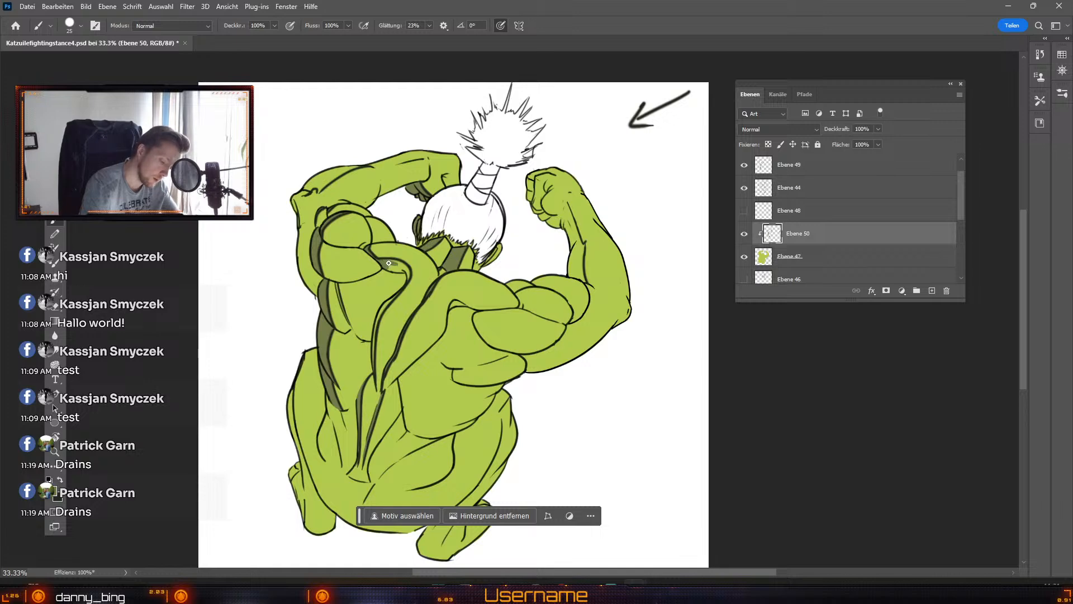
key("numbersign")
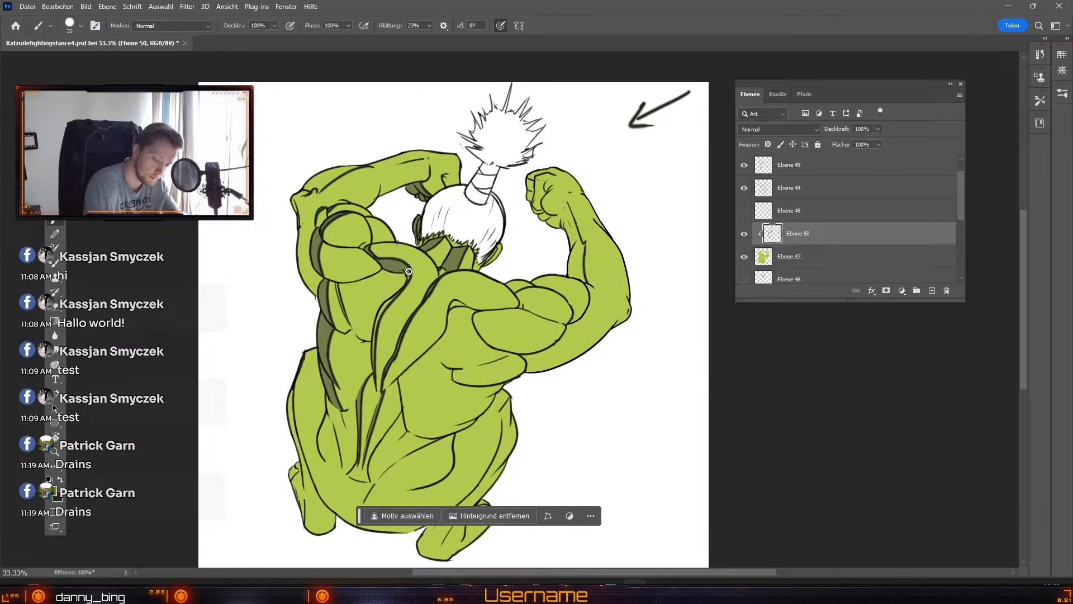
key("e")
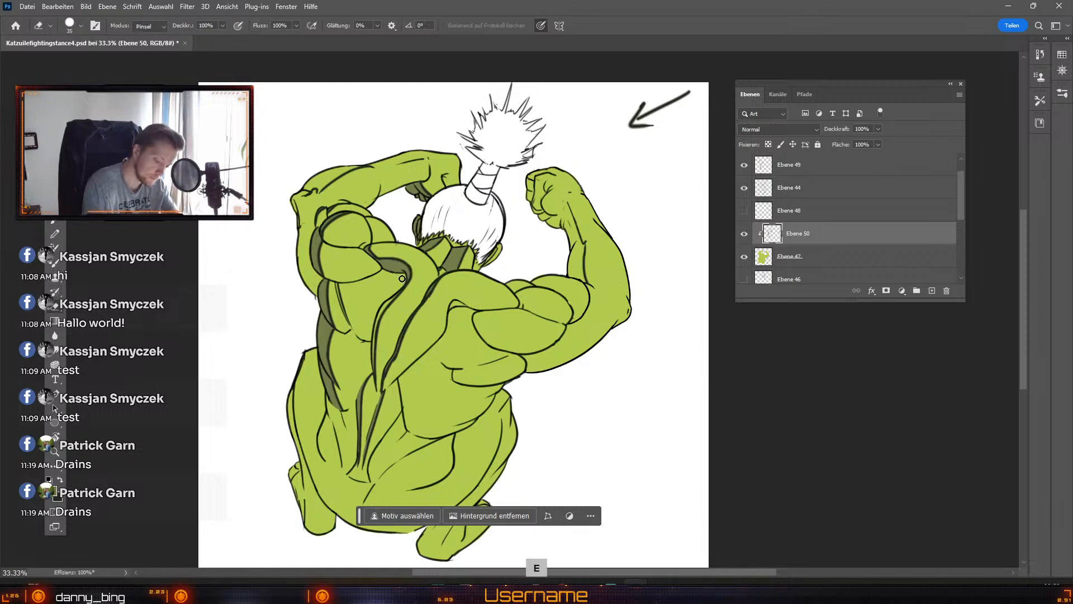
key("b")
key("odiaeresis")
key("numbersign")
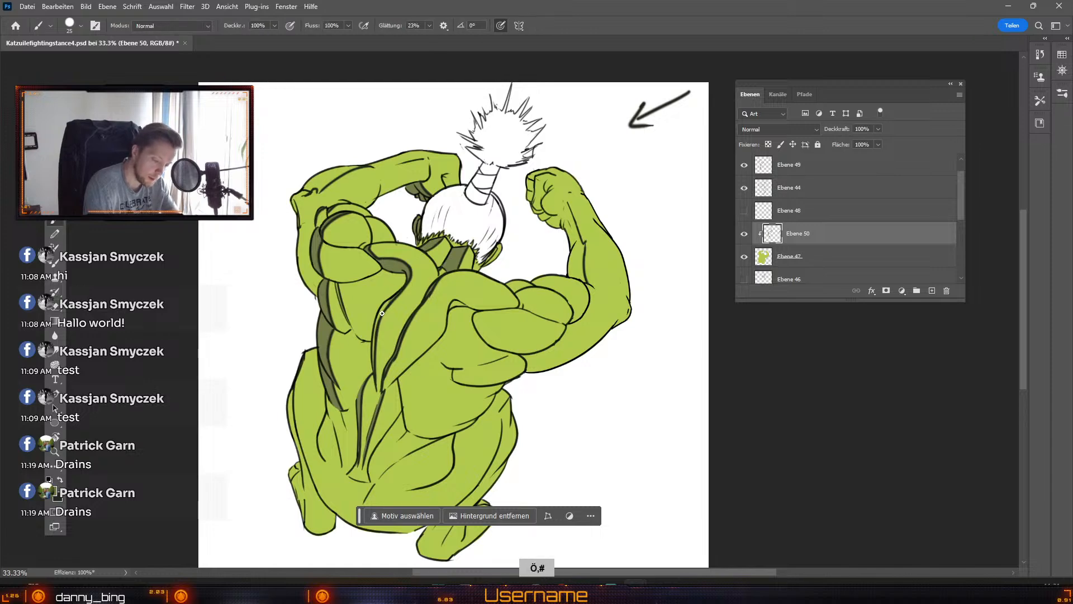
Step: Try size 20 shadow strokes beside the muscle line on the left mid-back and undo them
key("odiaeresis")
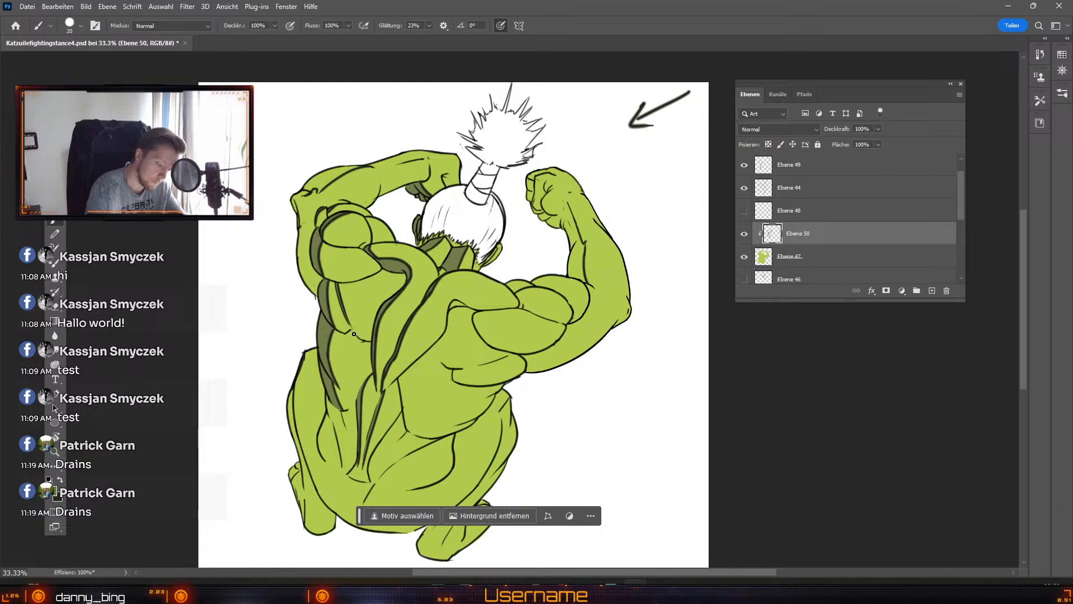
key("ctrl+z")
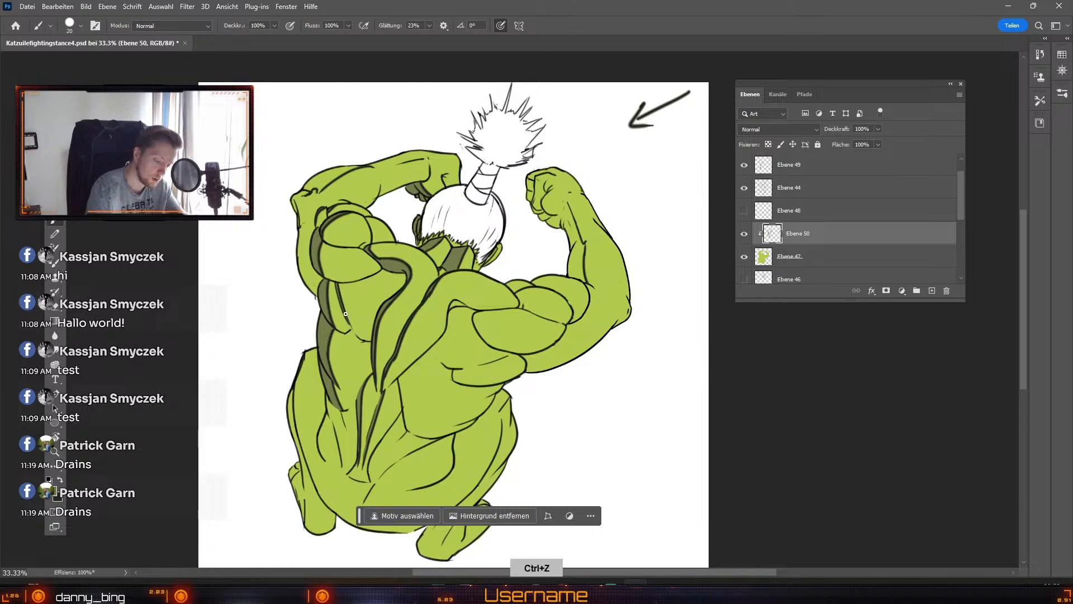
key("ctrl+z")
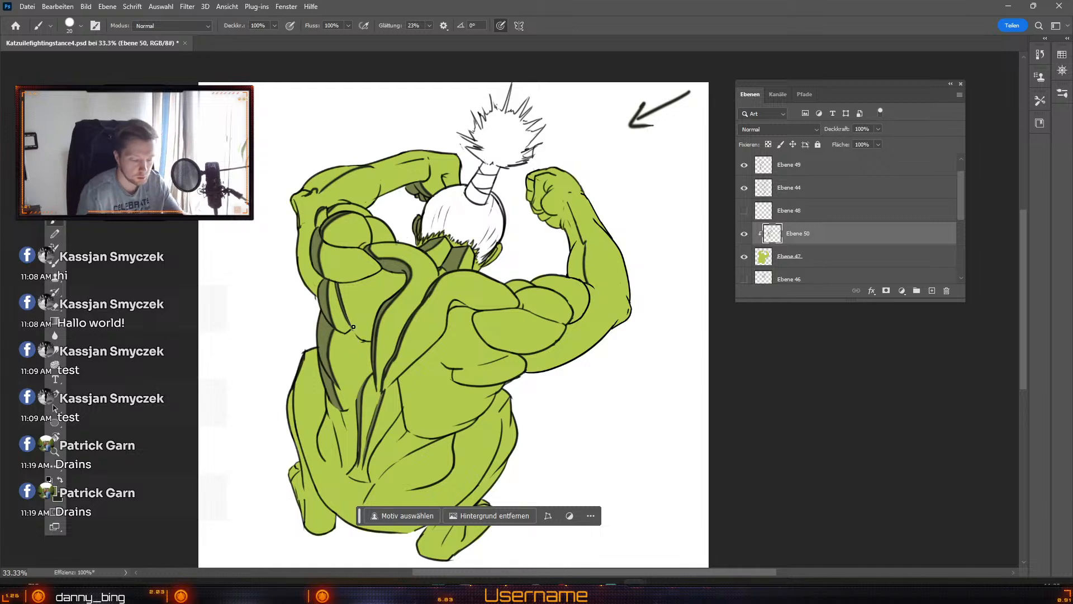
Step: Shade the raised left arm's outer edge past the elbow and along the forearm's upper edge, using brush sizes 40, 60 and 25
key("#")
key("#")
key("#")
key("#")
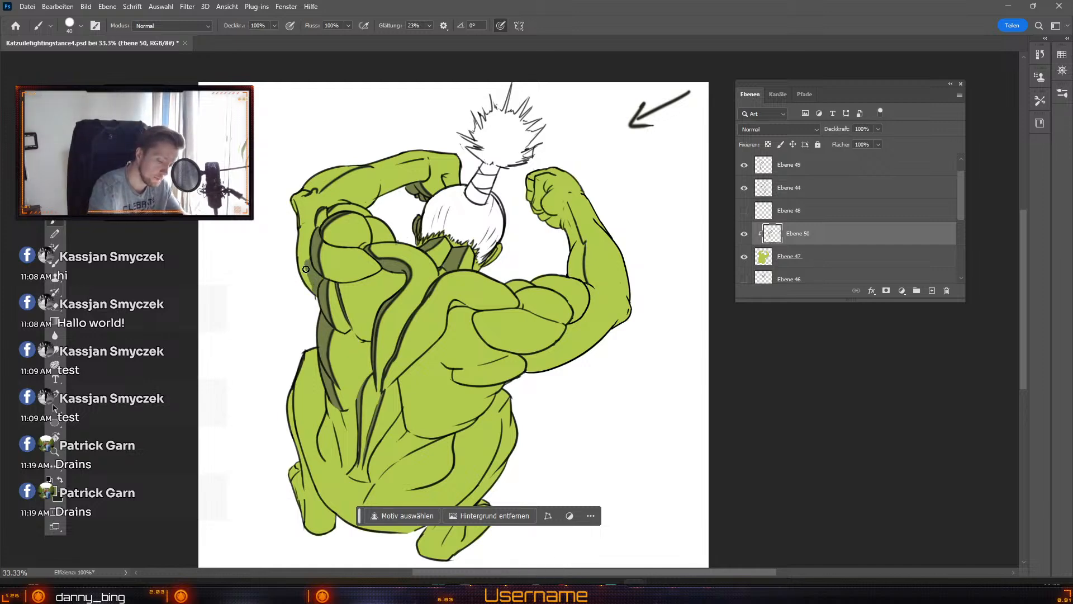
mouse_move(304, 274)
left_mouse_down()
mouse_move(306, 216)
mouse_move(313, 237)
mouse_move(307, 282)
mouse_move(293, 215)
mouse_move(300, 191)
mouse_move(308, 222)
left_mouse_up()
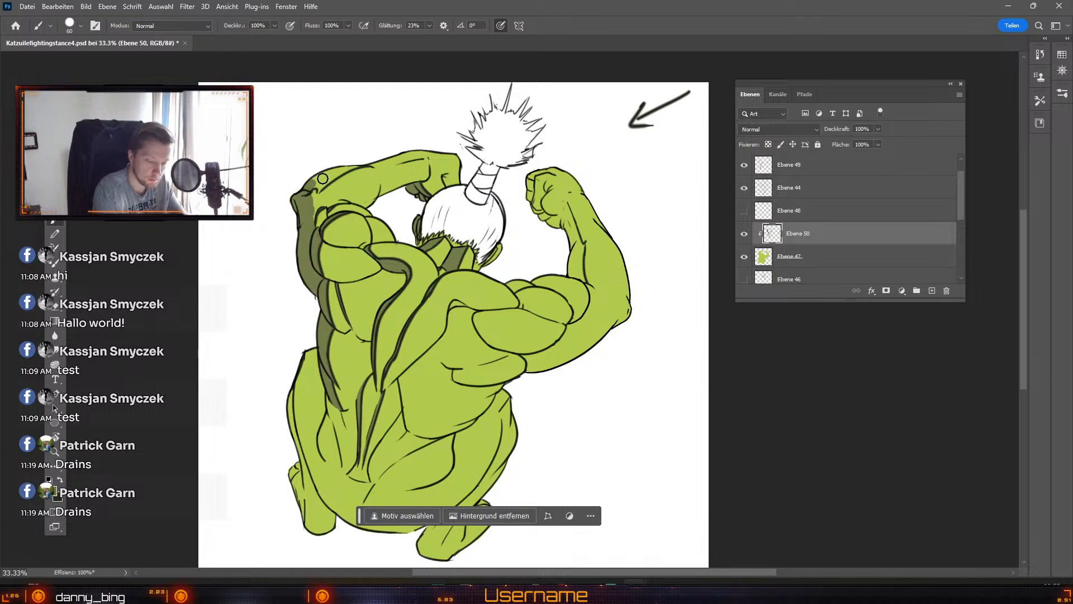
key("ö")
key("ö")
key("ö")
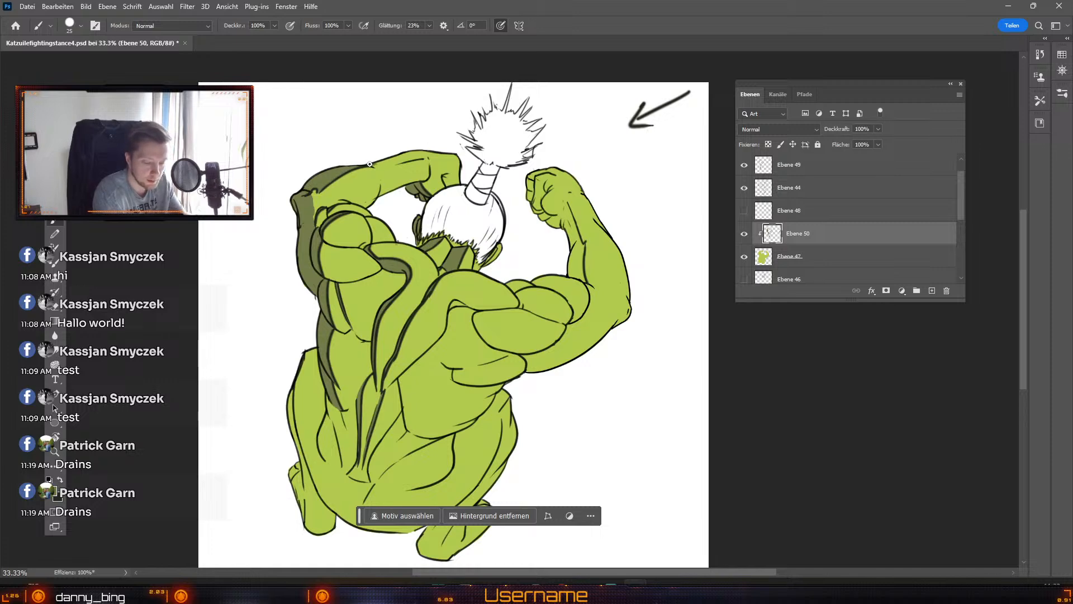
Step: Try extending the left forearm's upper-edge shadow towards the wrist with size 25 and size 10 strokes, and undo them
left_click_drag(379, 164, 402, 155)
key("ctrl+z")
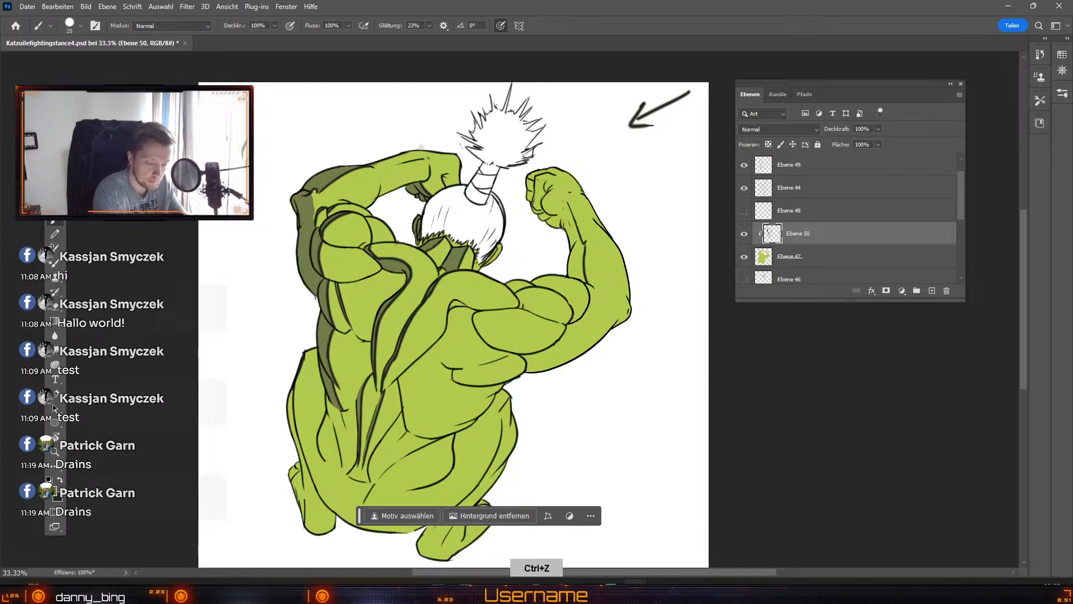
key("odiaeresis")
key("numbersign")
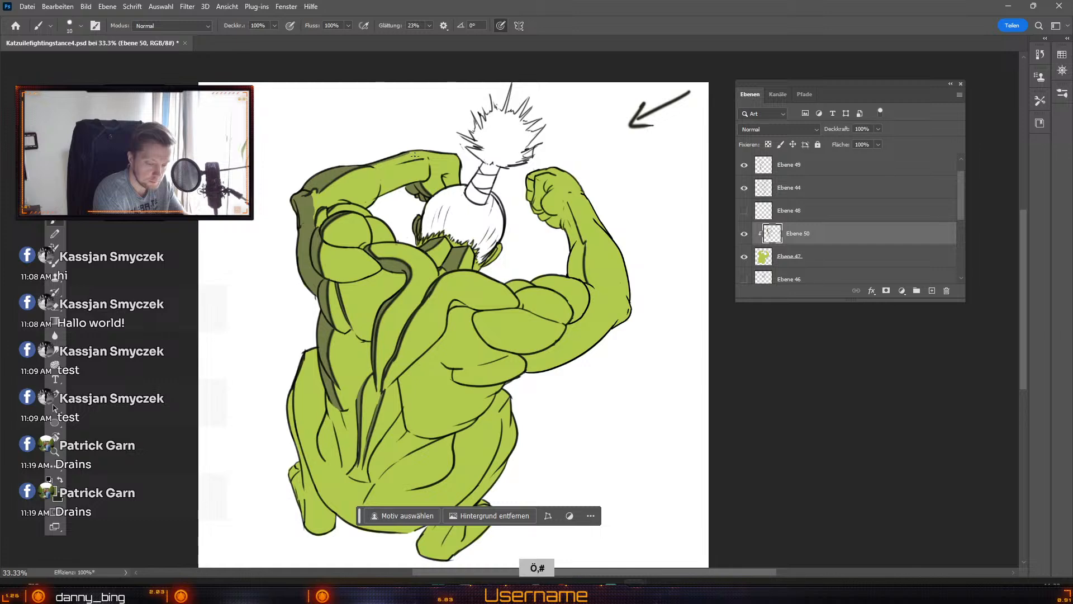
key("ctrl+z")
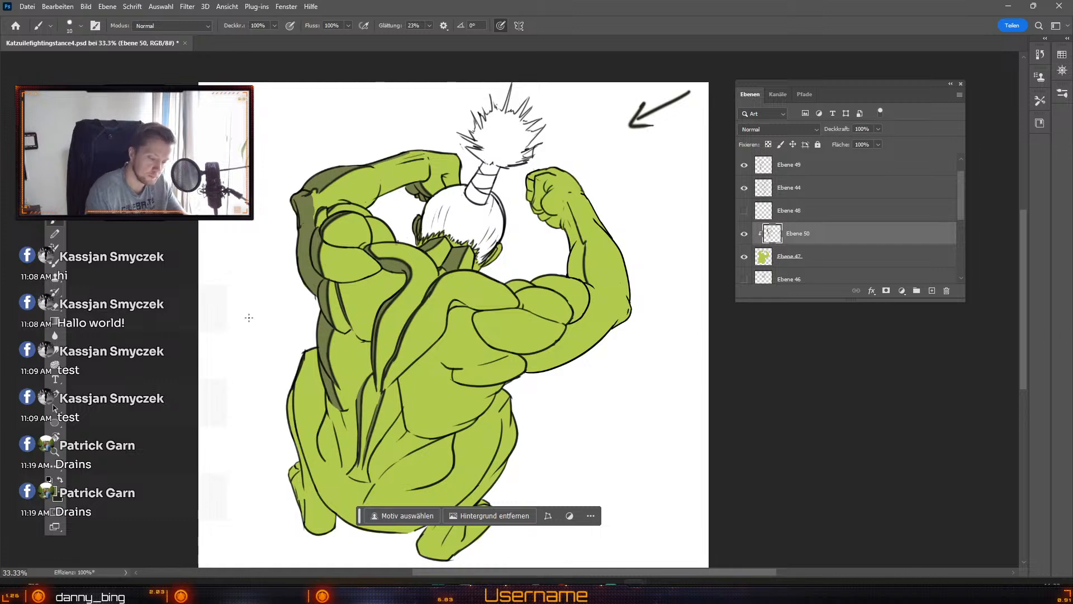
Step: Refine the shadow shape around the left elbow, alternating size 30 and 20 brushes with a size 30 Eraser, and undo the last stroke
key("numbersign")
key("numbersign")
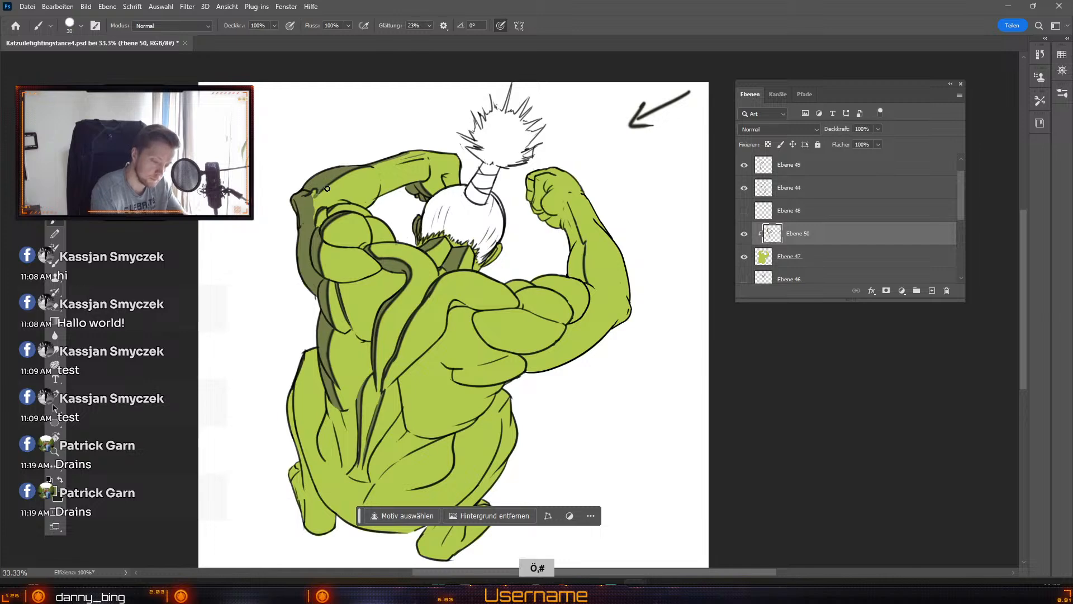
key("e")
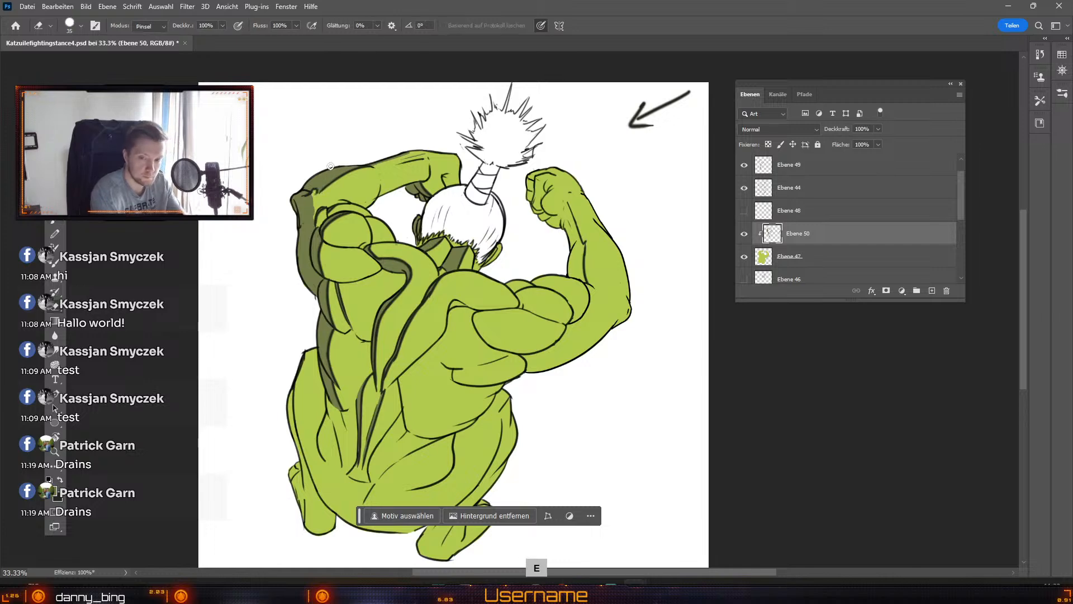
key("odiaeresis")
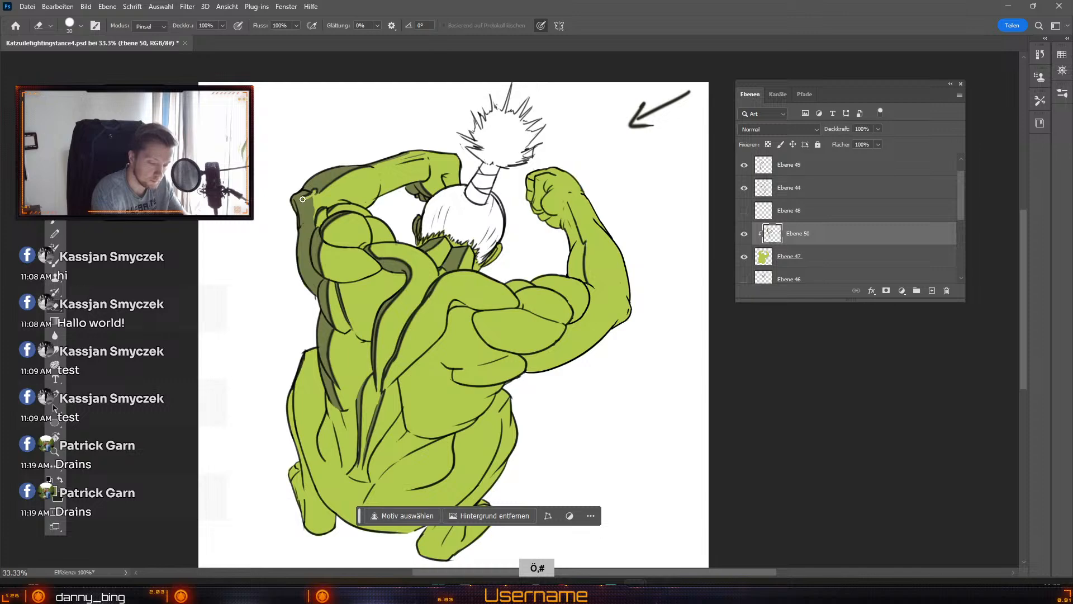
key("odiaeresis")
key("b")
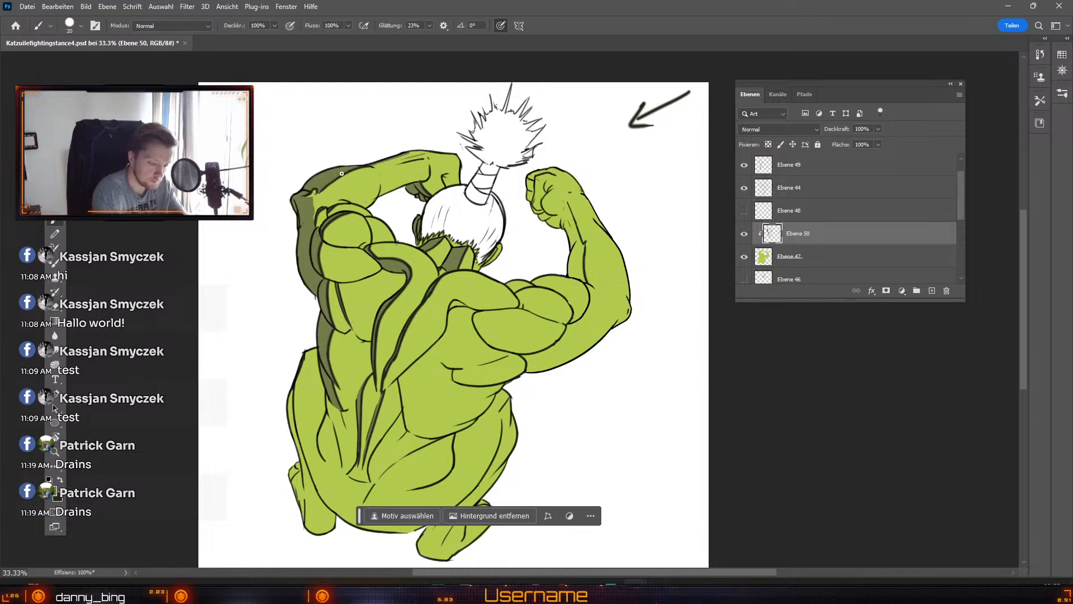
key("e")
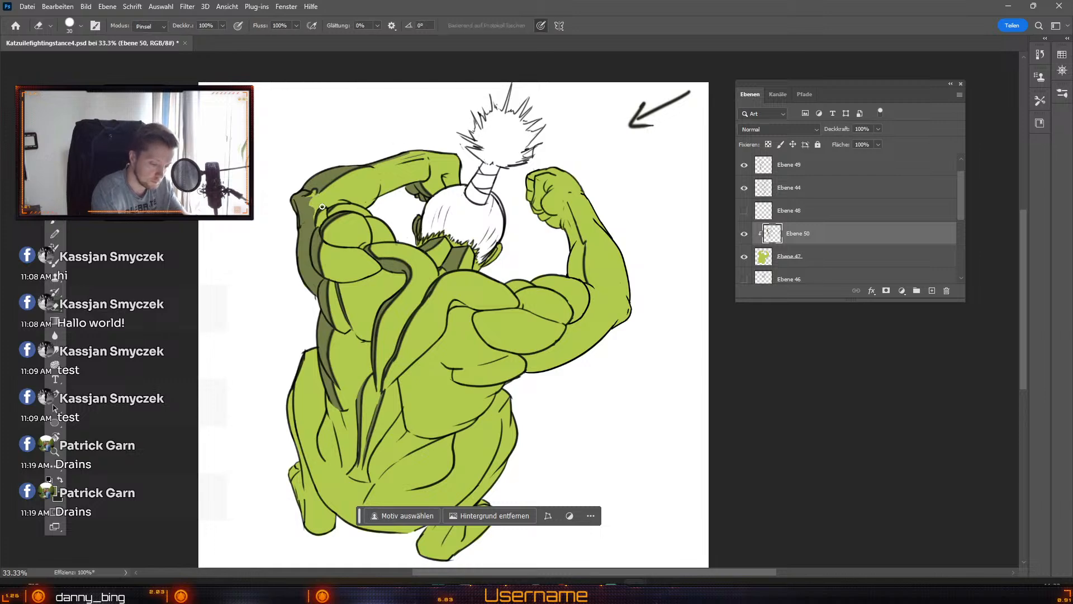
key("b")
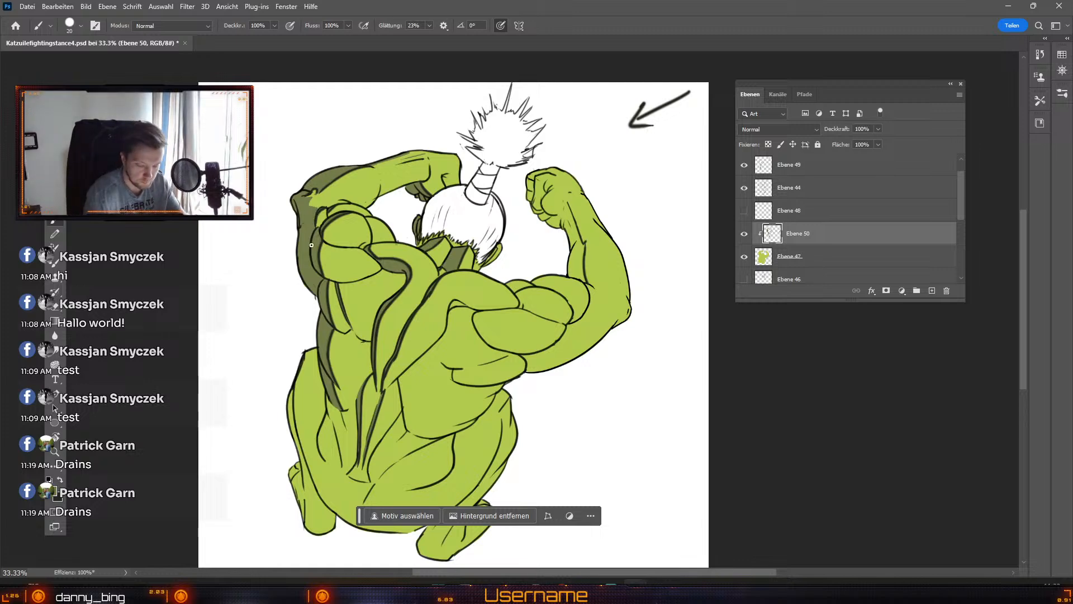
key("ctrl+z")
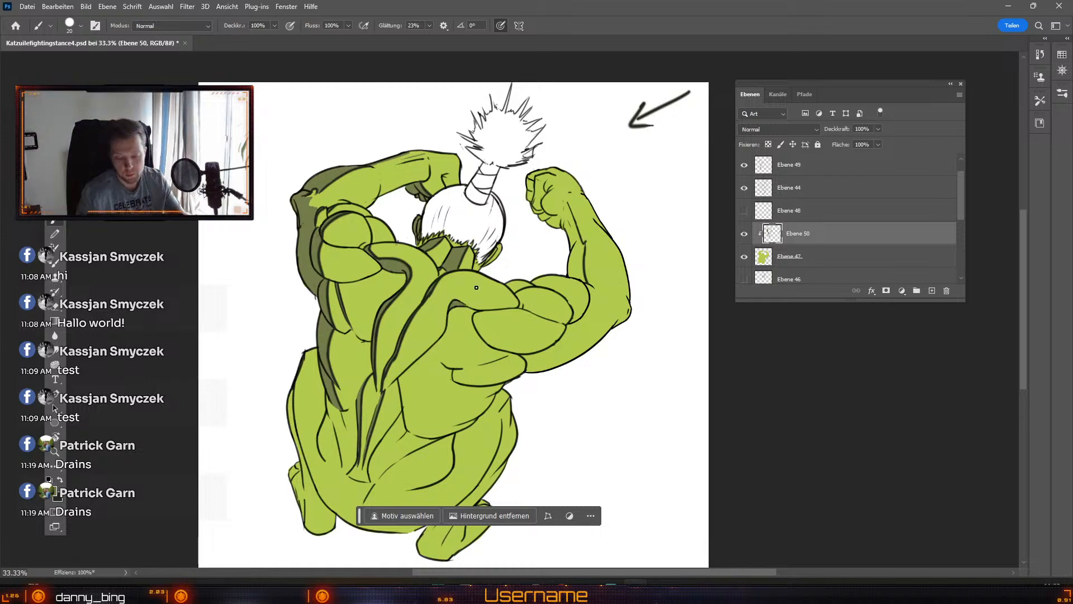
Step: Toggle the Ebene 44 line art, set the foreground colour to black, try a size 10 stroke near the left shoulder blade and undo it
key("v")
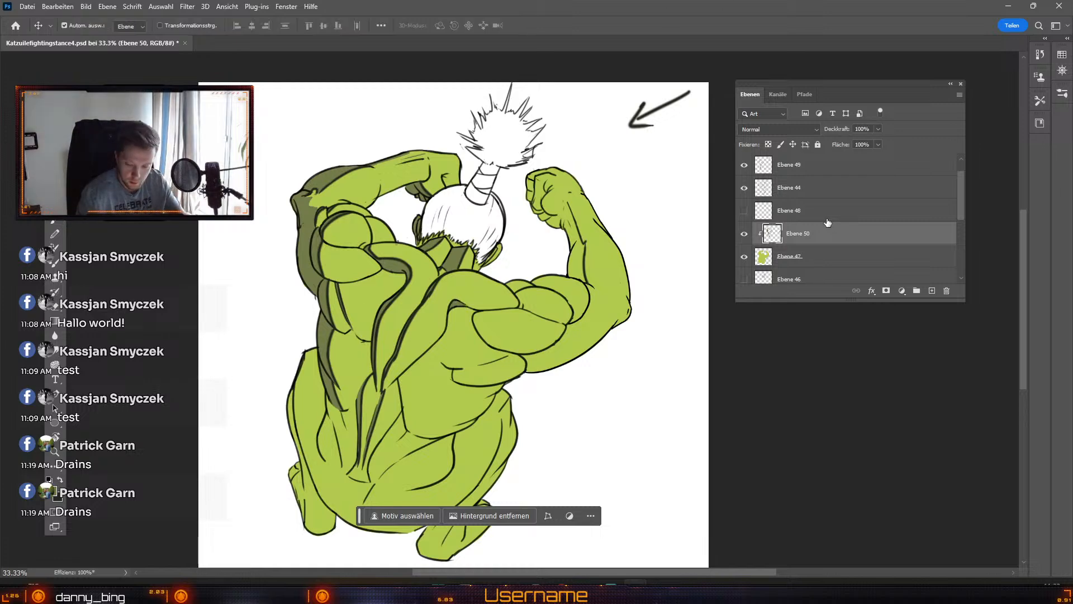
left_click(743, 189)
left_click(744, 189)
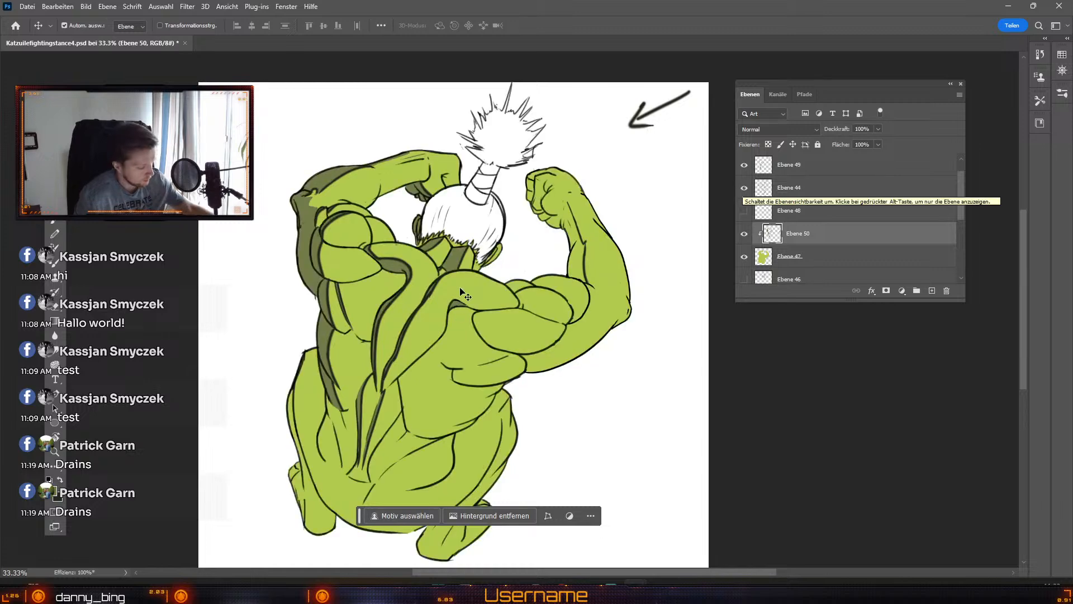
left_click(57, 491)
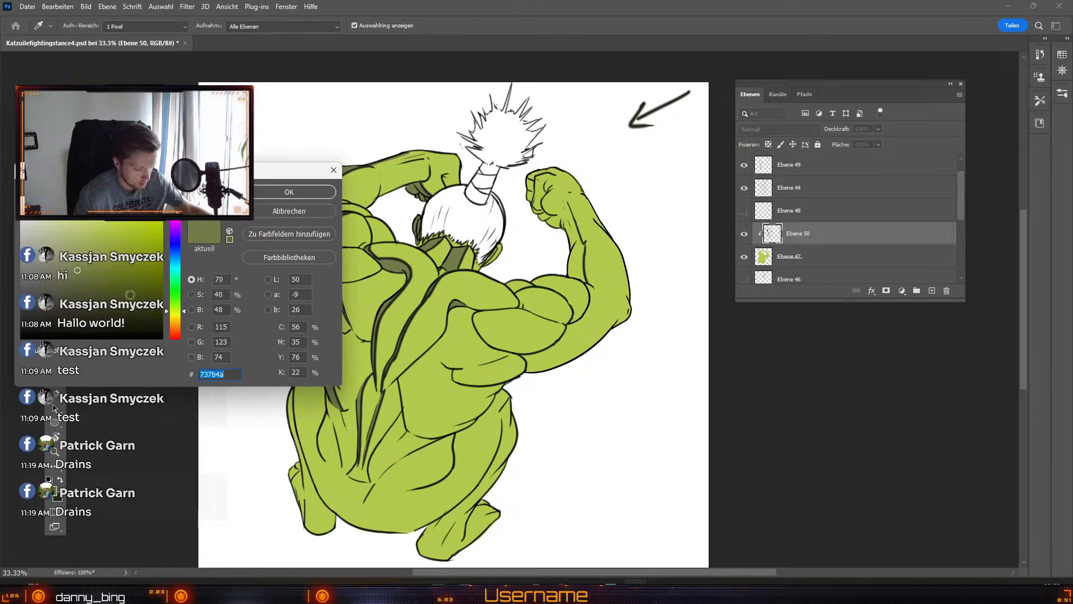
key("BackSpace")
left_click(316, 193)
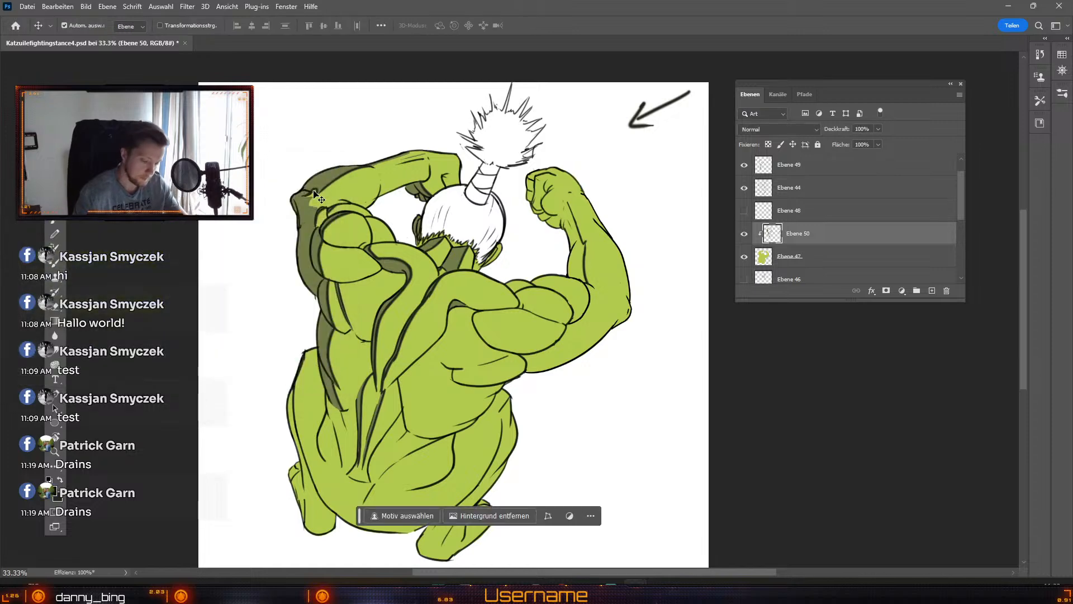
key("b")
key("odiaeresis")
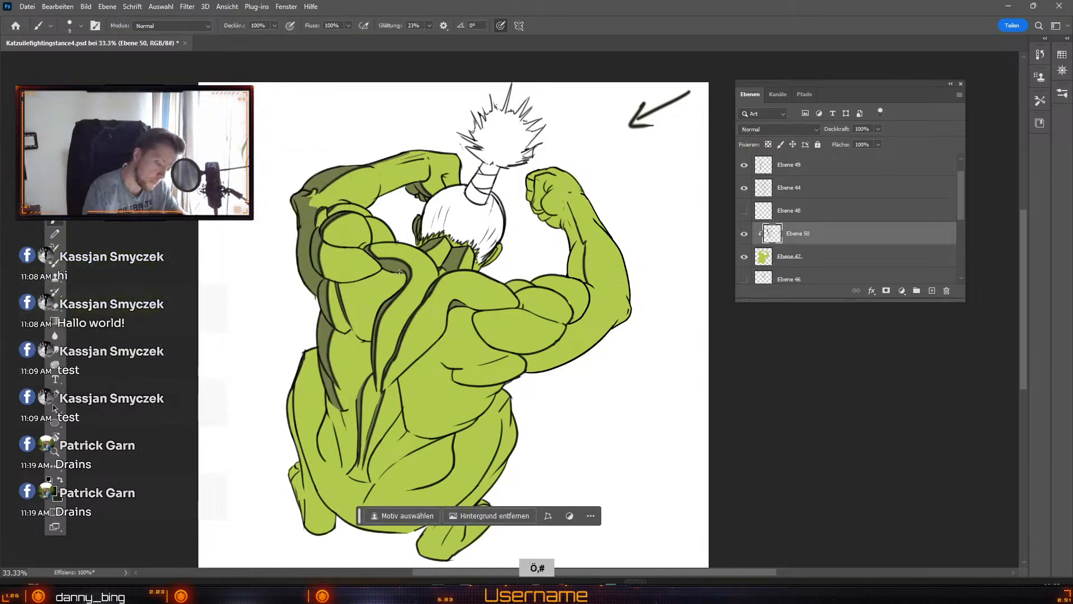
key("numbersign")
key("ctrl+z")
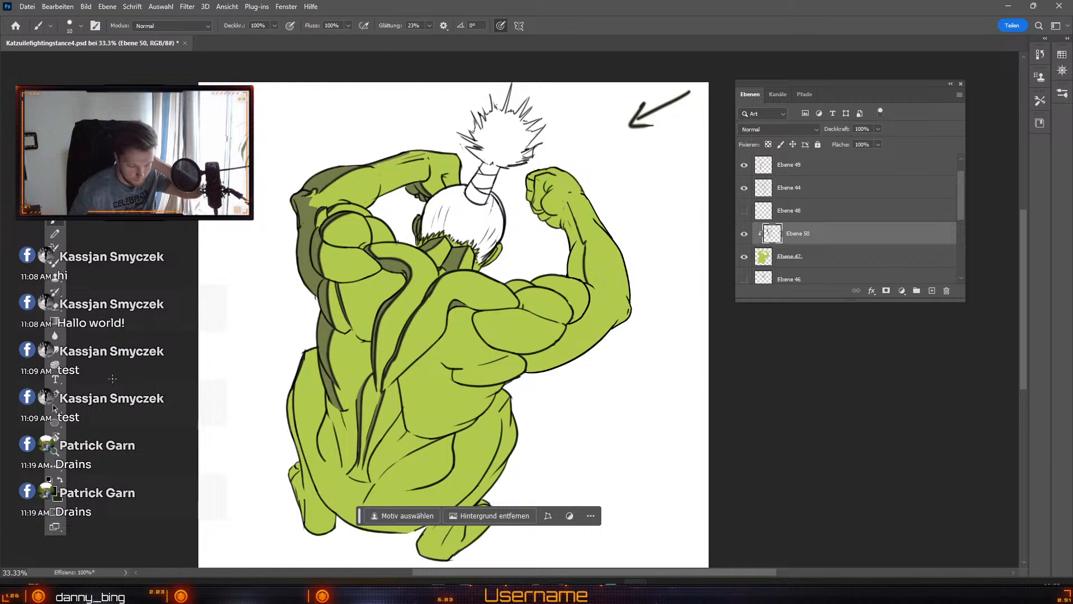
Step: Sample the existing shadow colour beside the left shoulder blade as the foreground colour
left_click(51, 492)
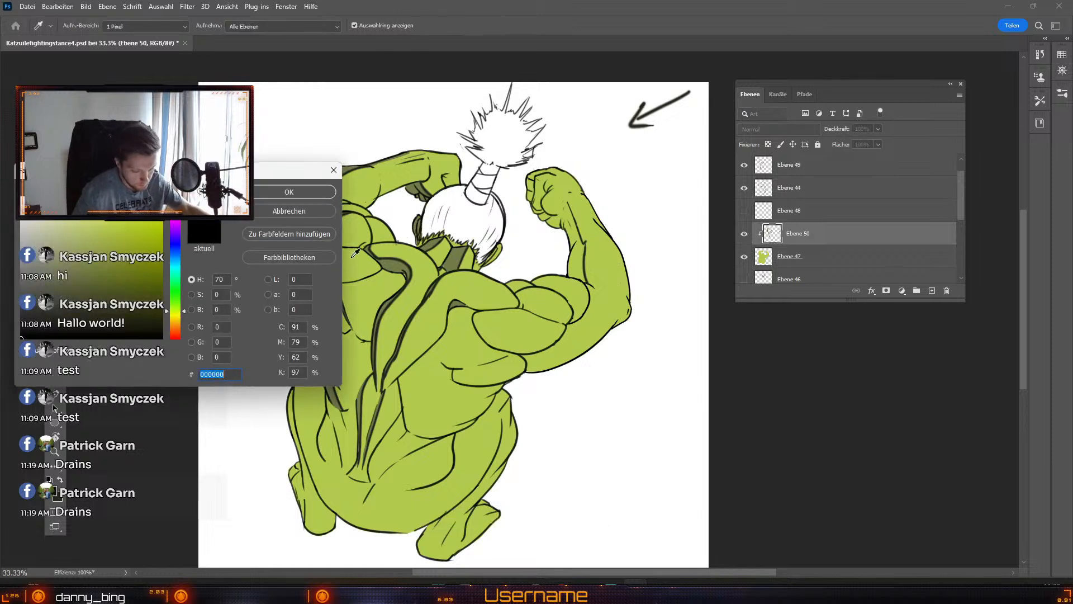
left_click(396, 262)
left_click(308, 193)
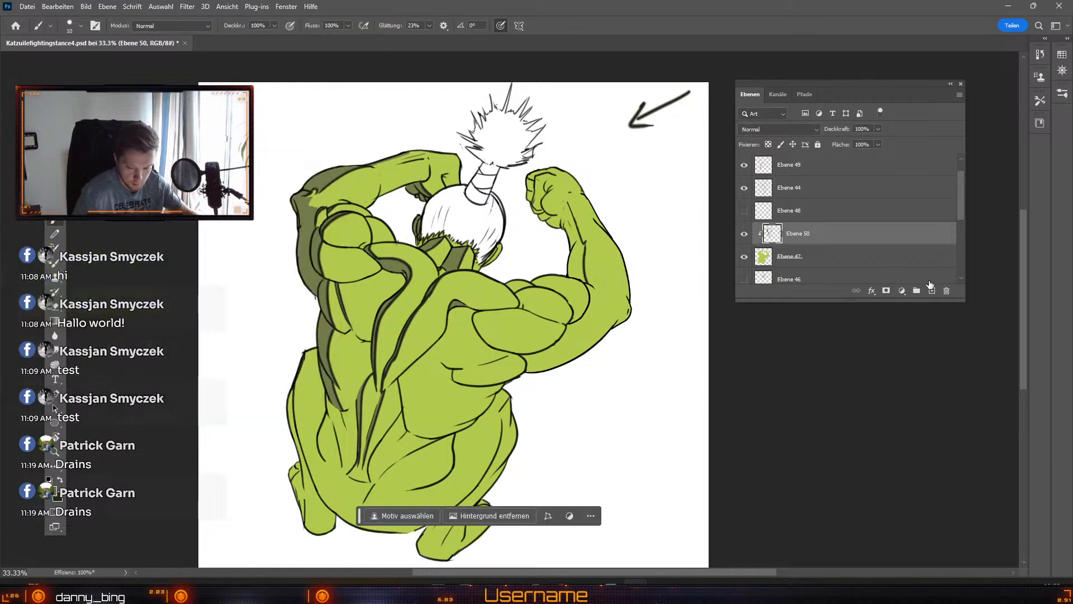
Step: Check the line art on Ebene 44 by toggling its visibility, and reselect the shadow layer Ebene 50
key("b")
key("v")
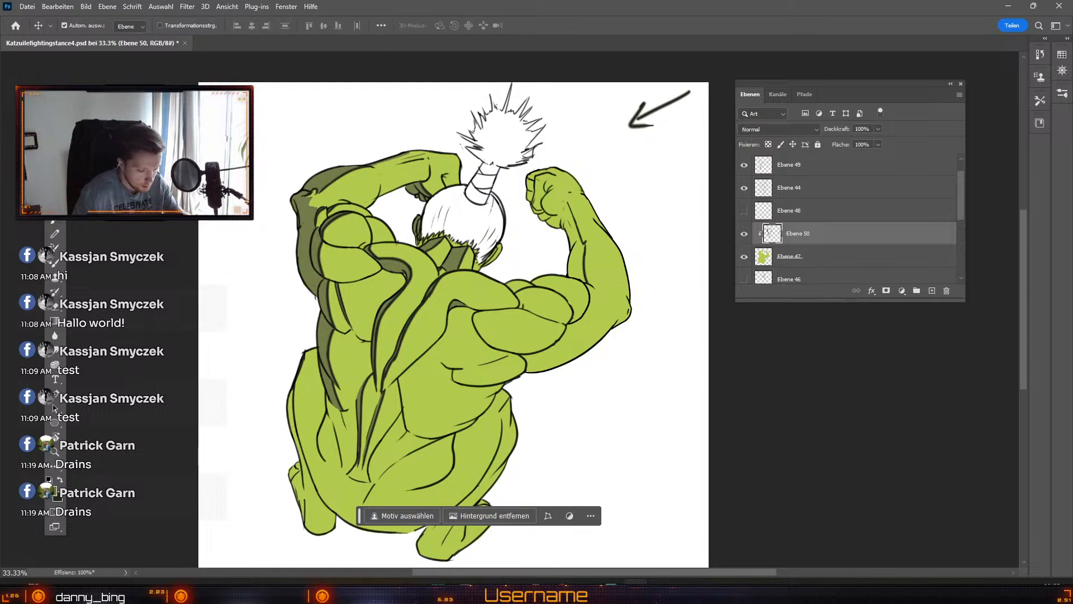
left_click(401, 274)
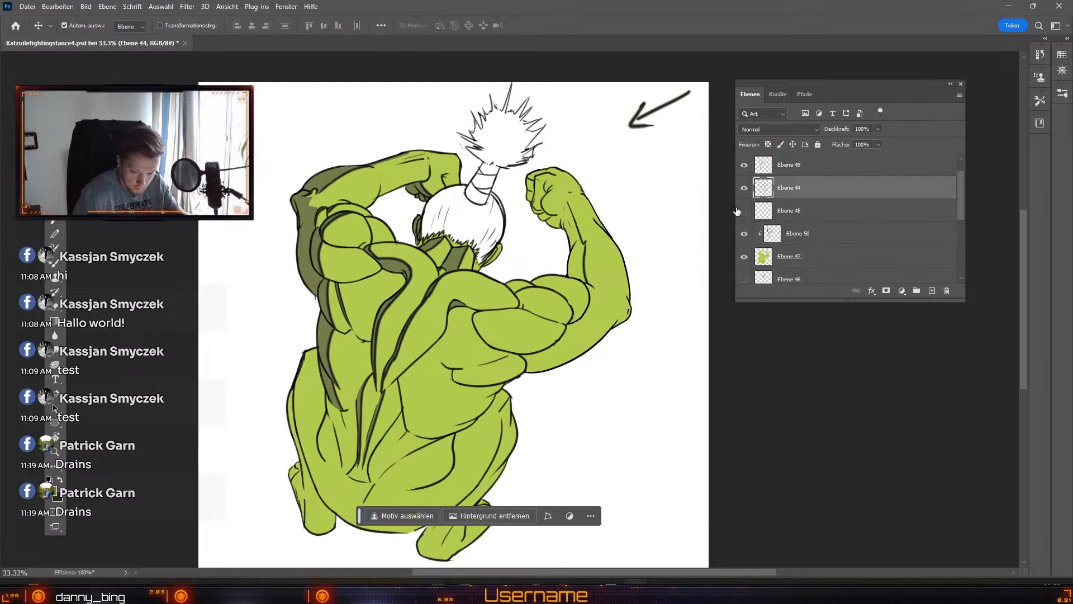
left_click(744, 190)
left_click(744, 190)
left_click(390, 263)
Step: Refine the tip of the curved shadow between the left shoulder and the spine with size 20 and 15 brushes
key("b")
key("numbersign")
key("numbersign")
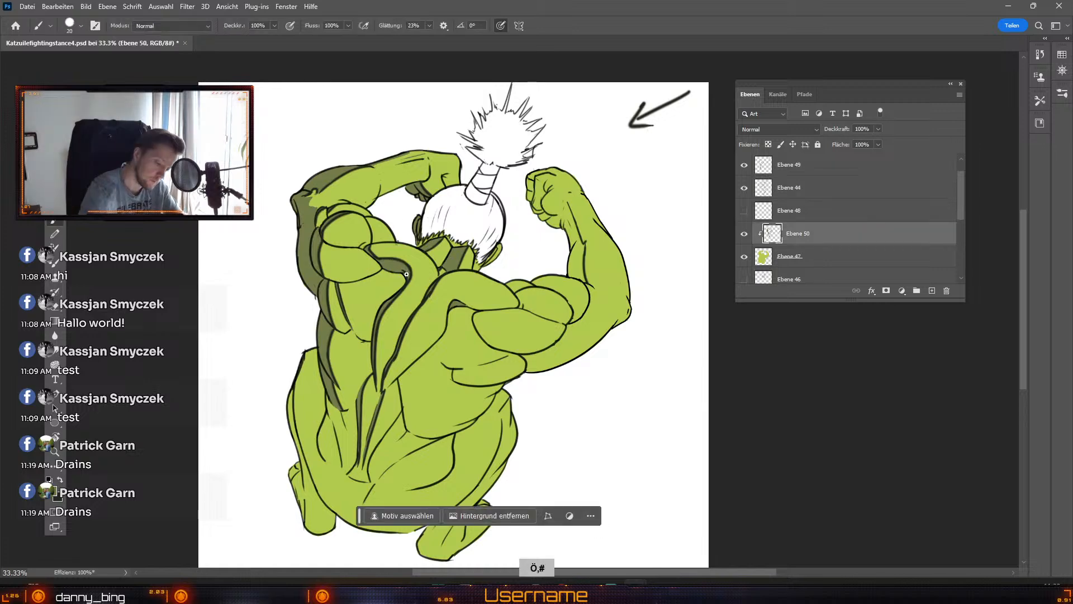
key("odiaeresis")
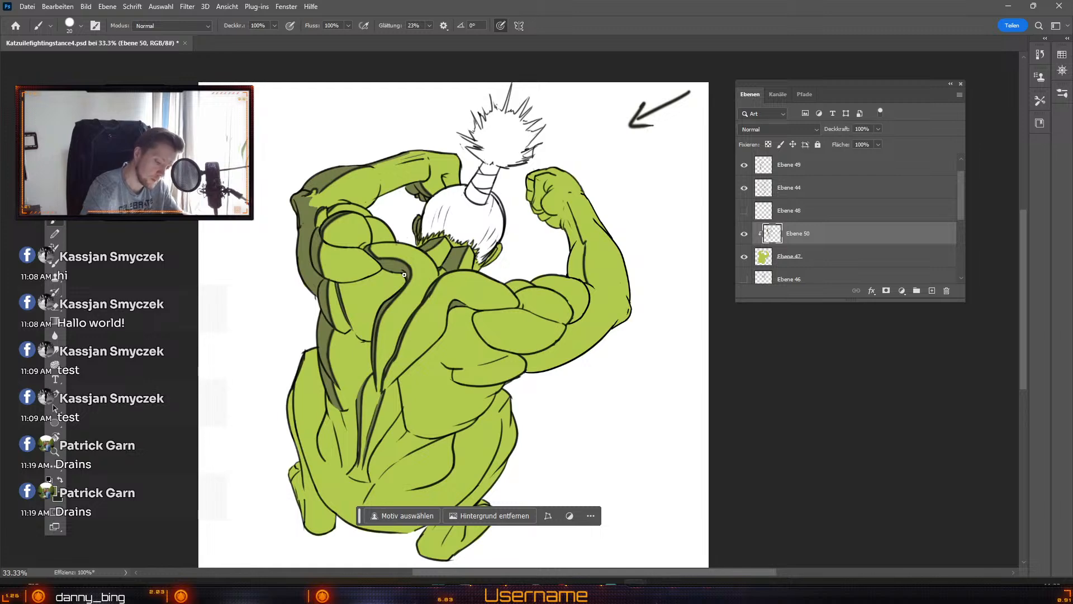
key("odiaeresis")
key("odiaeresis")
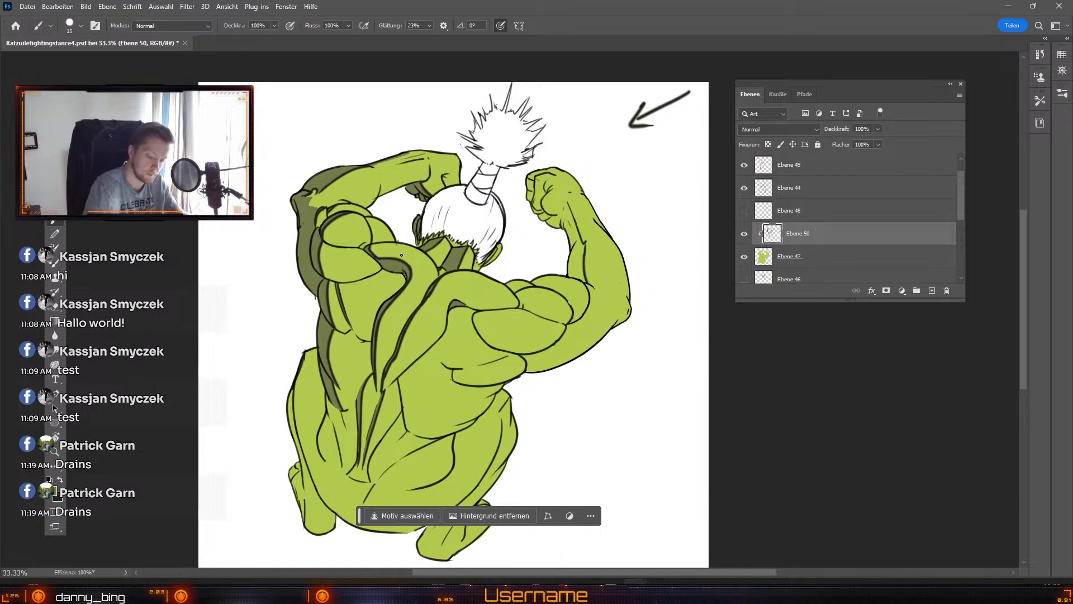
Step: Shade the inner edge of the raised right forearm from the elbow crease to the wrist, using size 45 and 35 brushes
key("numbersign")
key("numbersign")
key("numbersign")
key("numbersign")
key("numbersign")
key("numbersign")
key("numbersign")
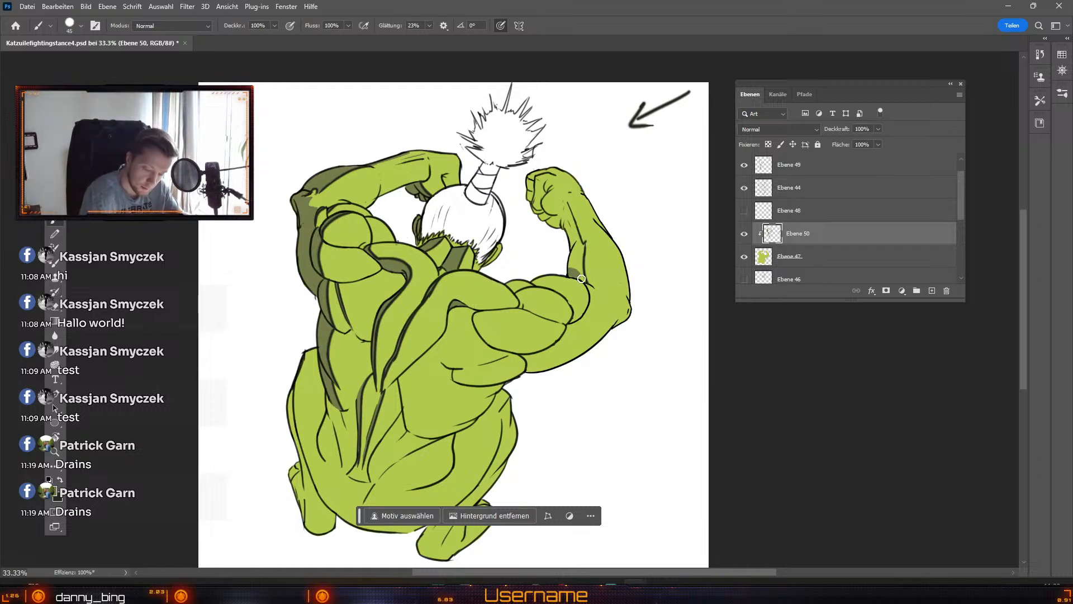
key("odiaeresis")
key("odiaeresis")
mouse_move(582, 279)
left_mouse_down()
mouse_move(584, 245)
mouse_move(581, 276)
mouse_move(569, 224)
mouse_move(576, 247)
left_mouse_up()
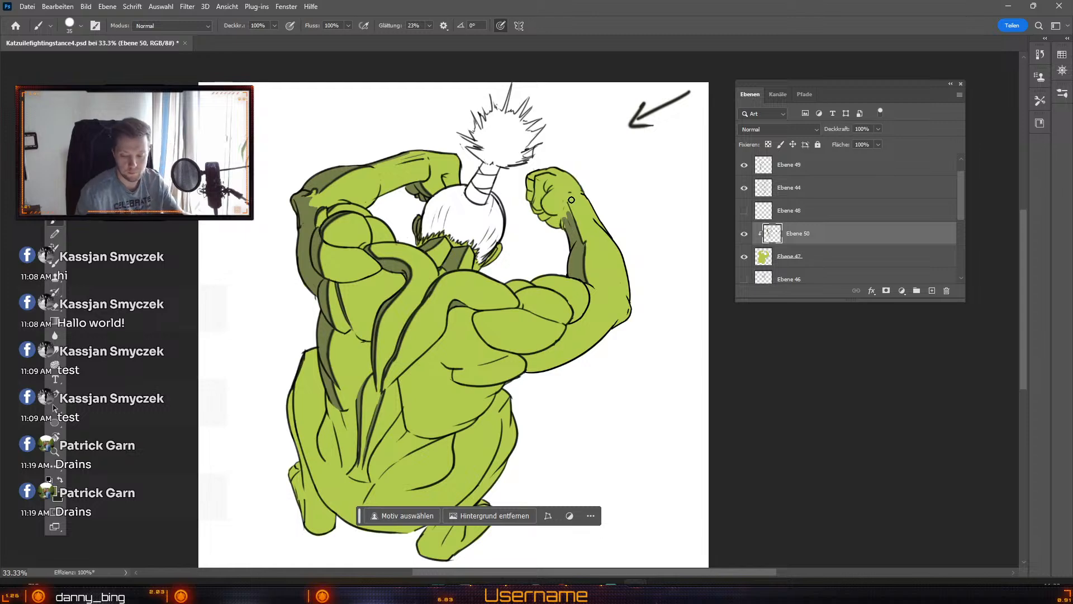
Step: Select the layer Ebene 49 through the artwork at the right elbow and sample the dark line colour 343724 as the foreground colour
key("b")
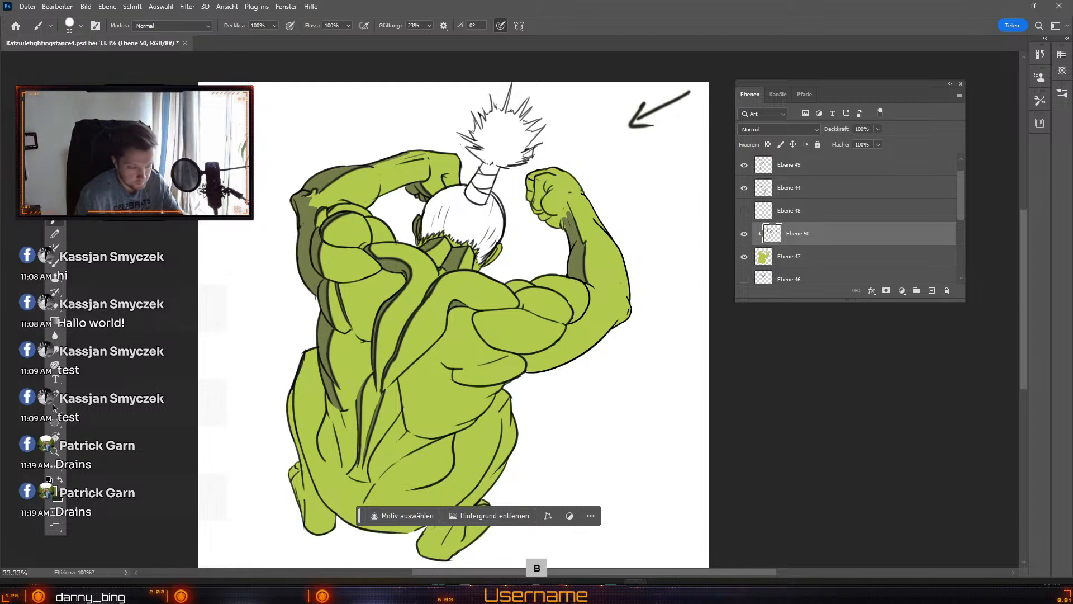
key("v")
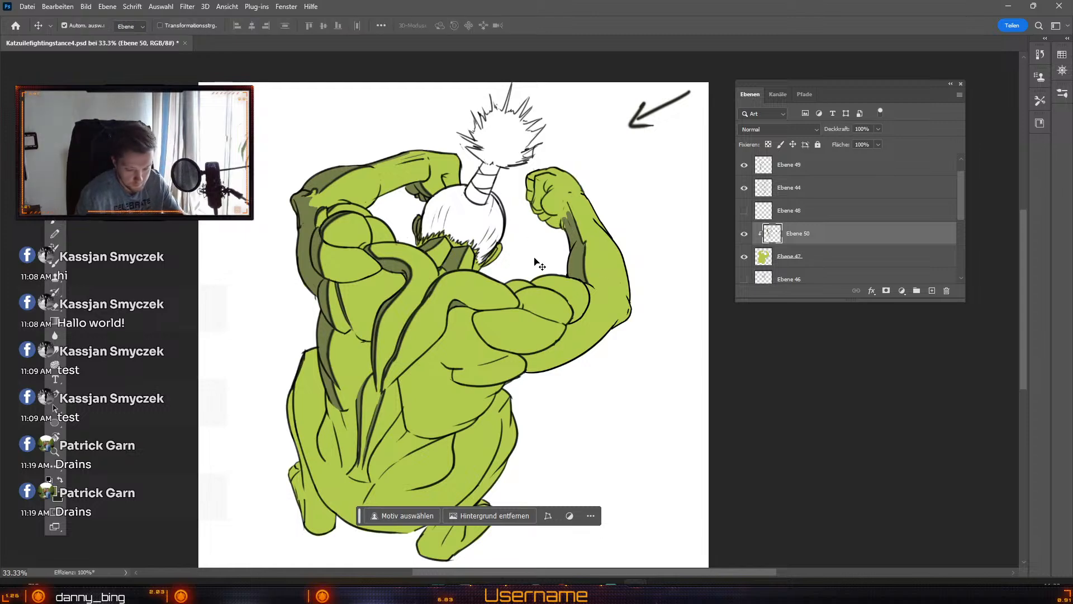
left_click(586, 273)
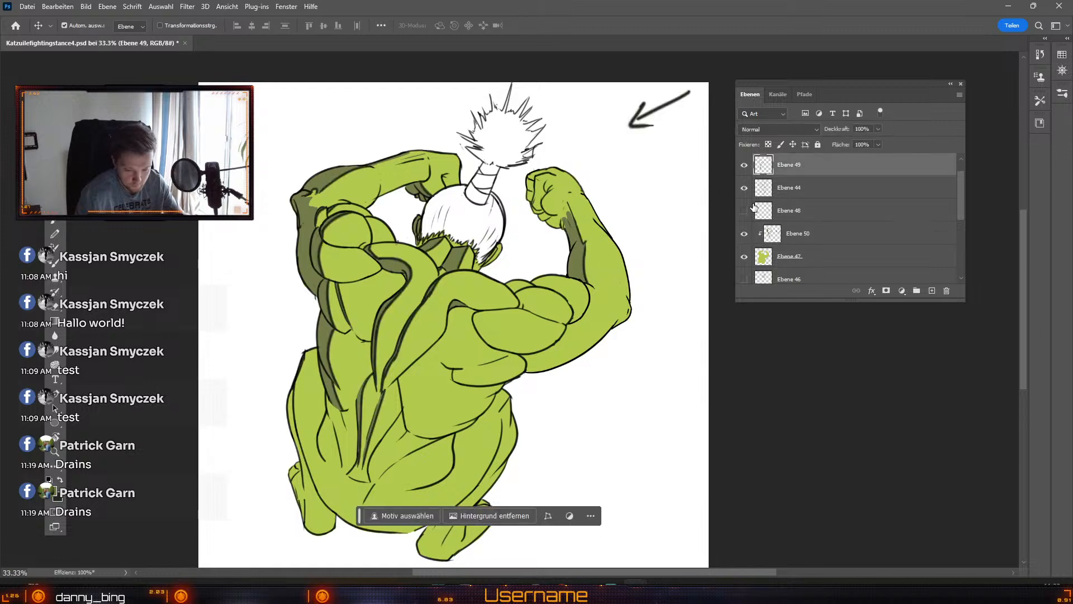
left_click(52, 491)
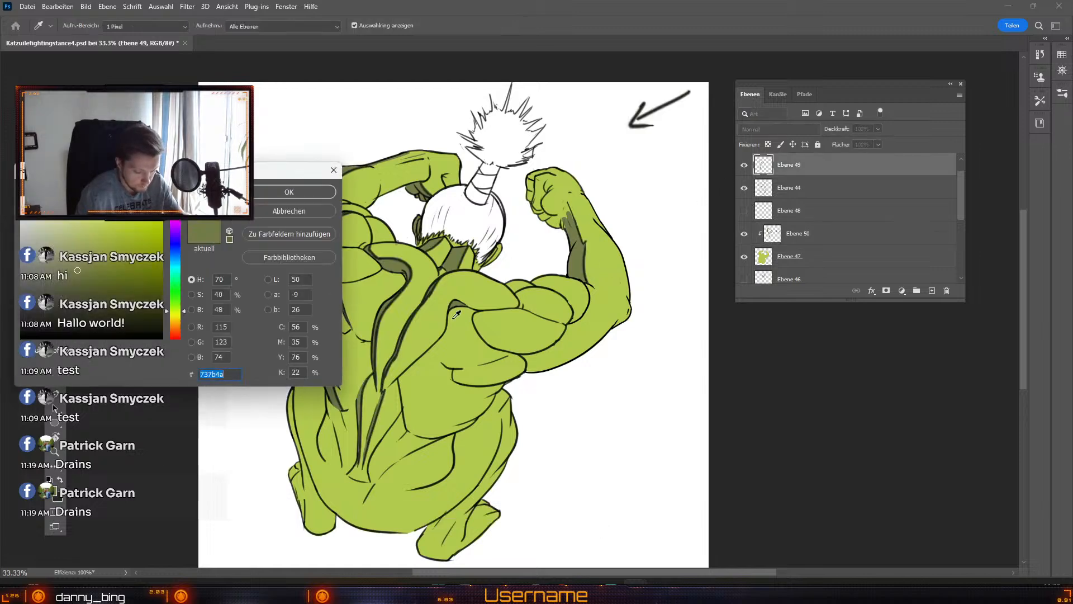
left_click(437, 282)
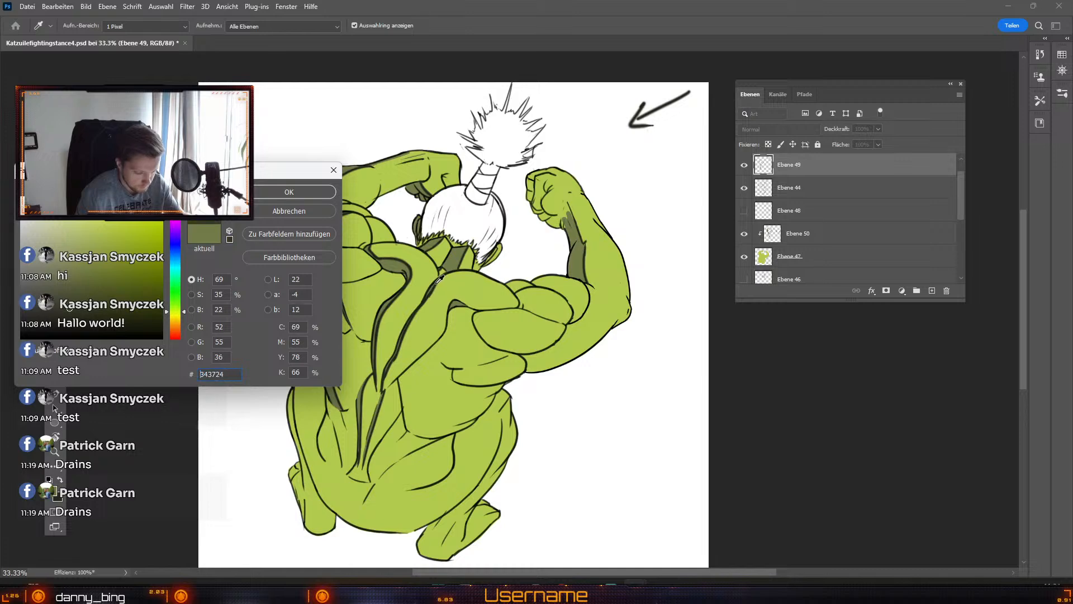
left_click(287, 188)
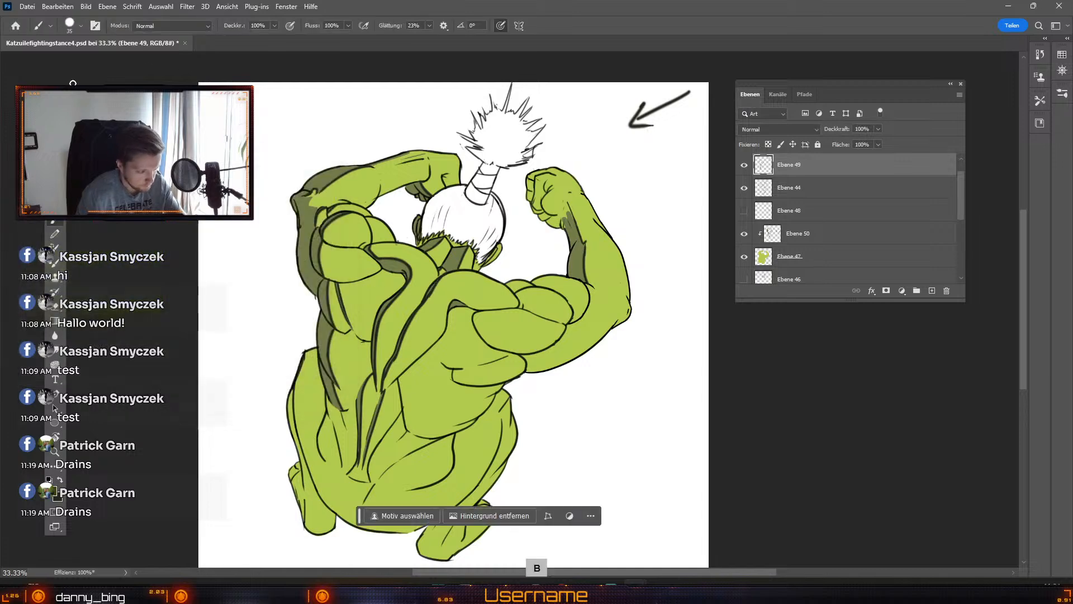
Step: Choose a soft brush at 35 px with 0% hardness, try a mark on the right fist and undo it
key("b")
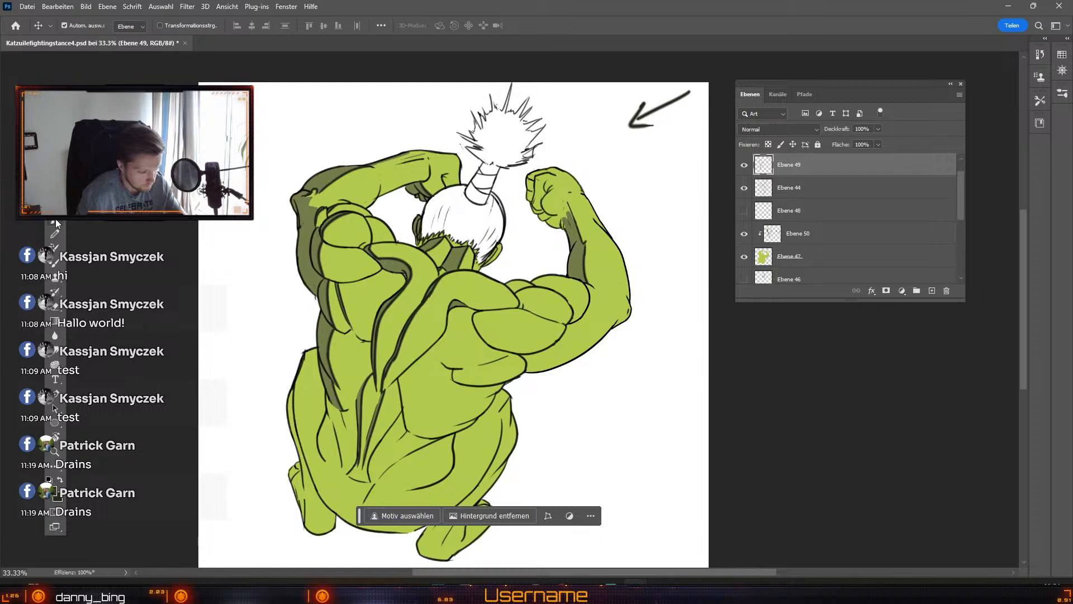
left_click(76, 27)
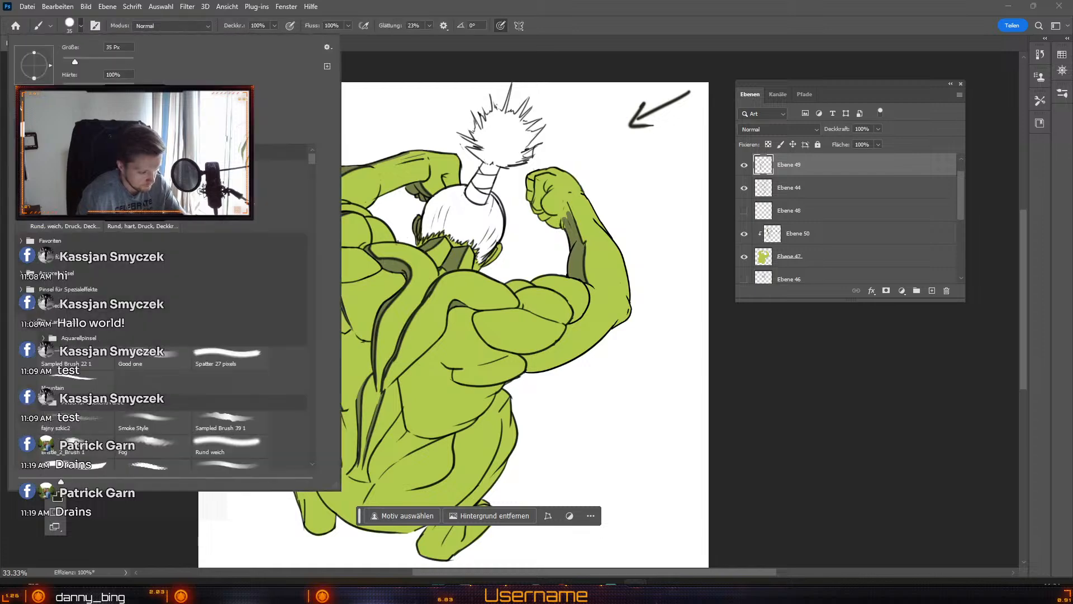
left_click(219, 173)
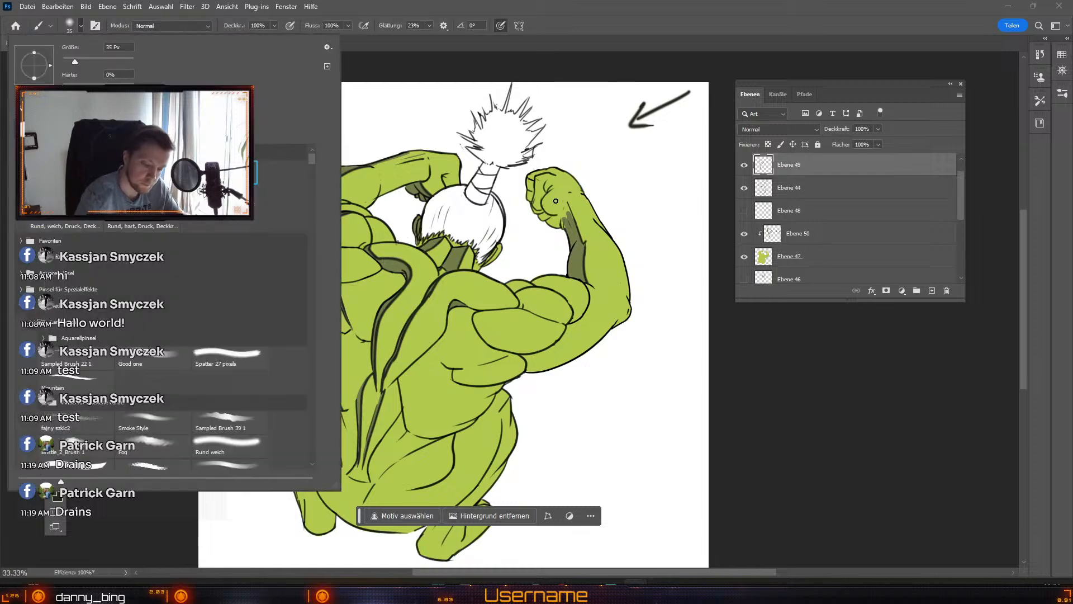
left_click(552, 194)
key("ctrl+z")
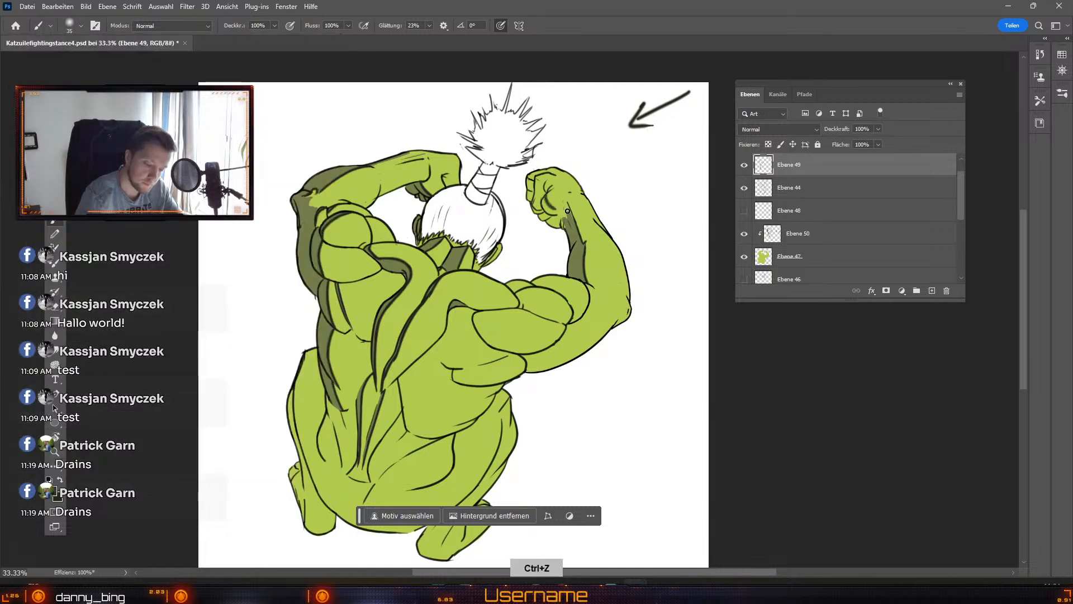
Step: Redraw the finger lines of the raised right fist on layer Ebene 49, undoing unwanted strokes
key("odiaeresis")
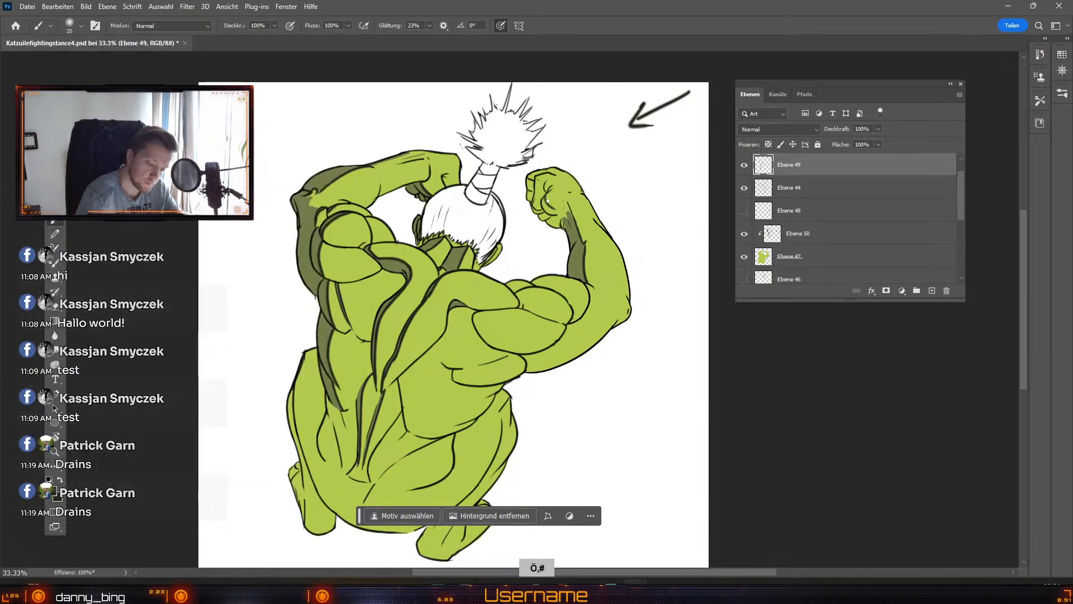
key("ctrl+z")
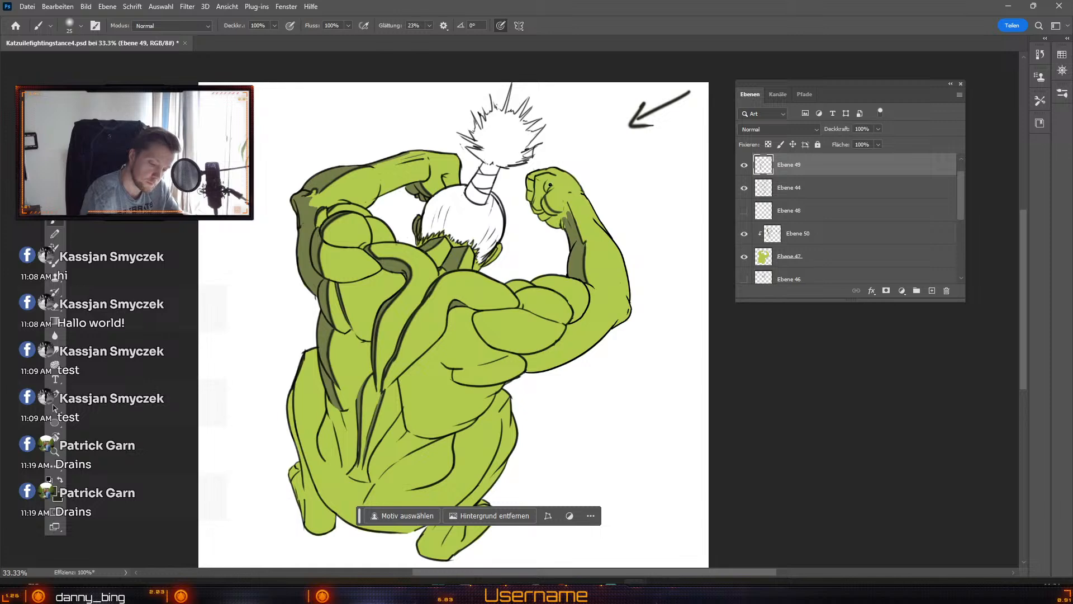
key("ctrl+z")
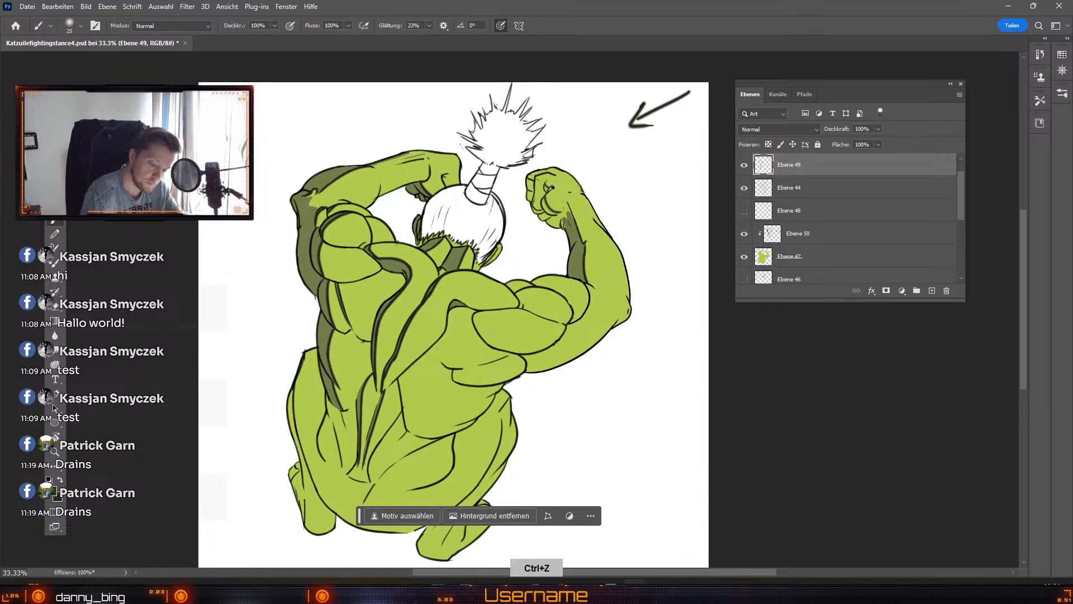
key("ctrl+z")
key("ctrl+z")
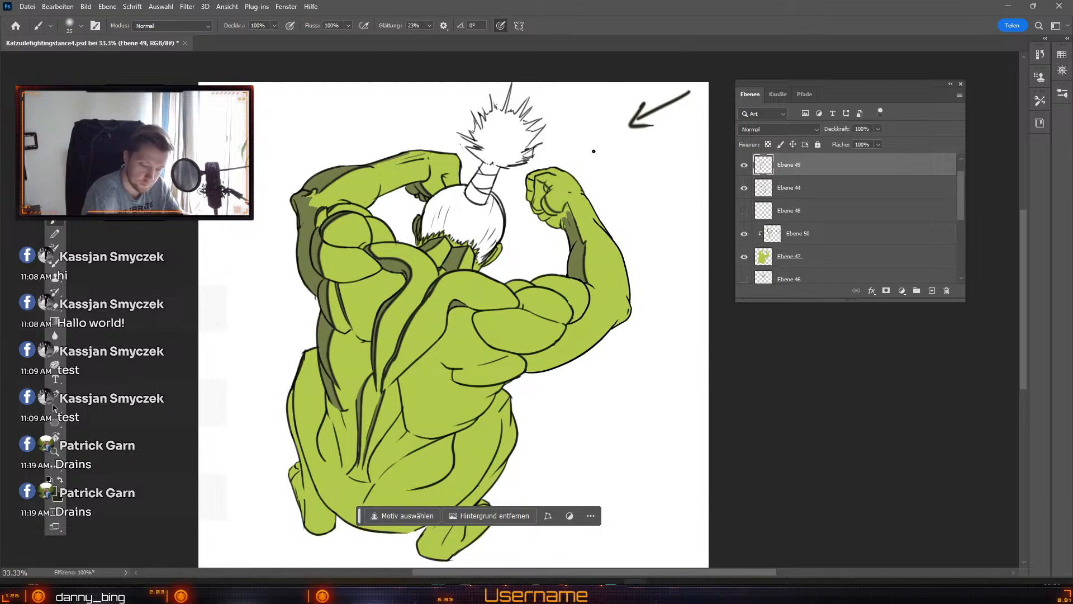
key("ctrl+z")
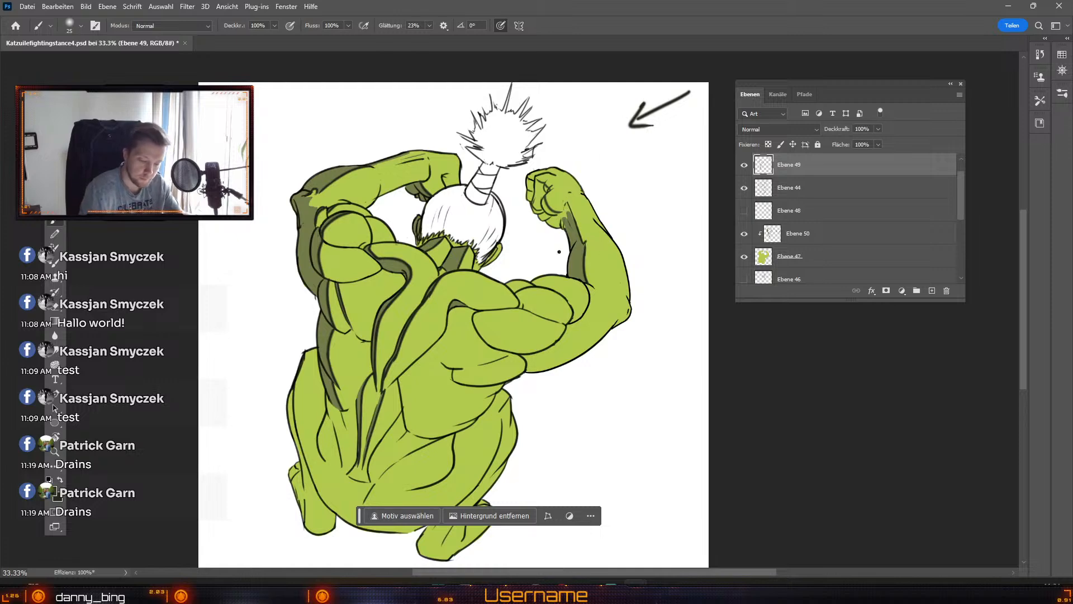
Step: Select shading layer Ebene 50, try a shadow stroke on the raised right fist, and undo it
key("v")
left_click(571, 273)
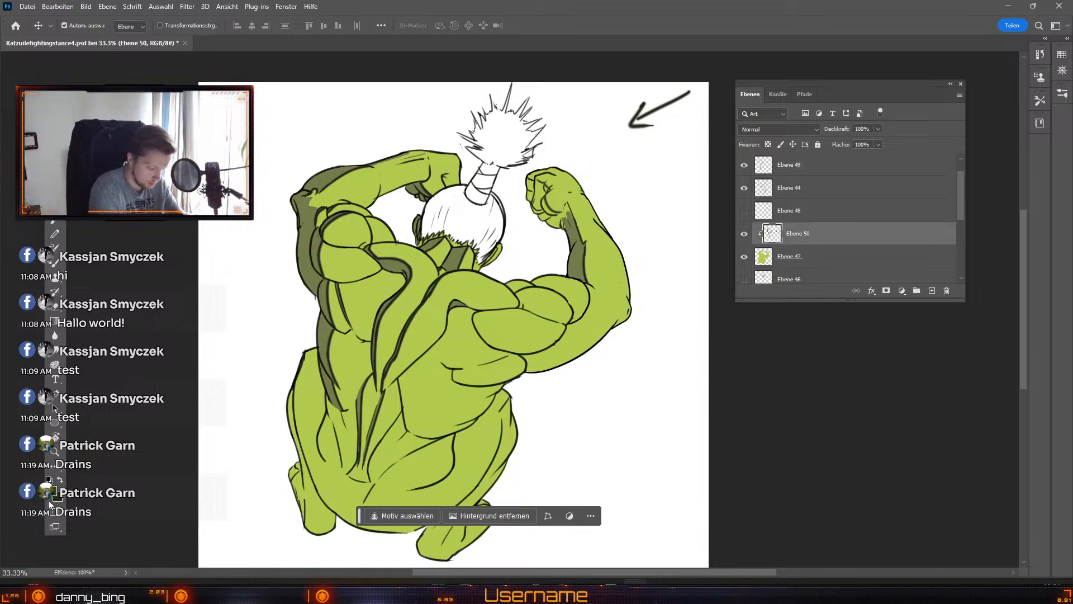
key("odiaeresis")
key("numbersign")
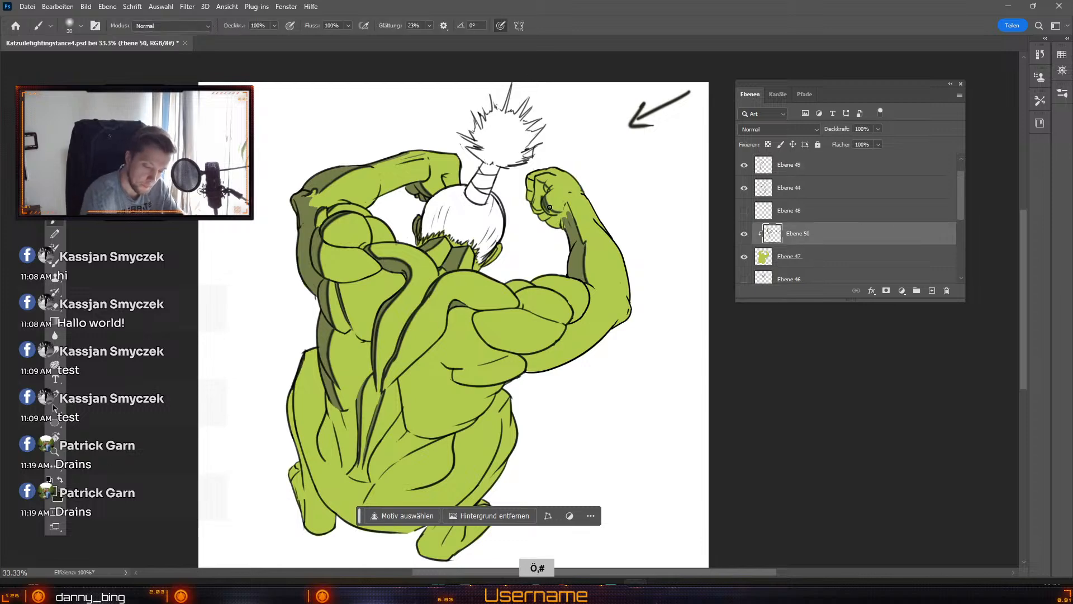
left_click_drag(539, 197, 551, 214)
key("ctrl+z")
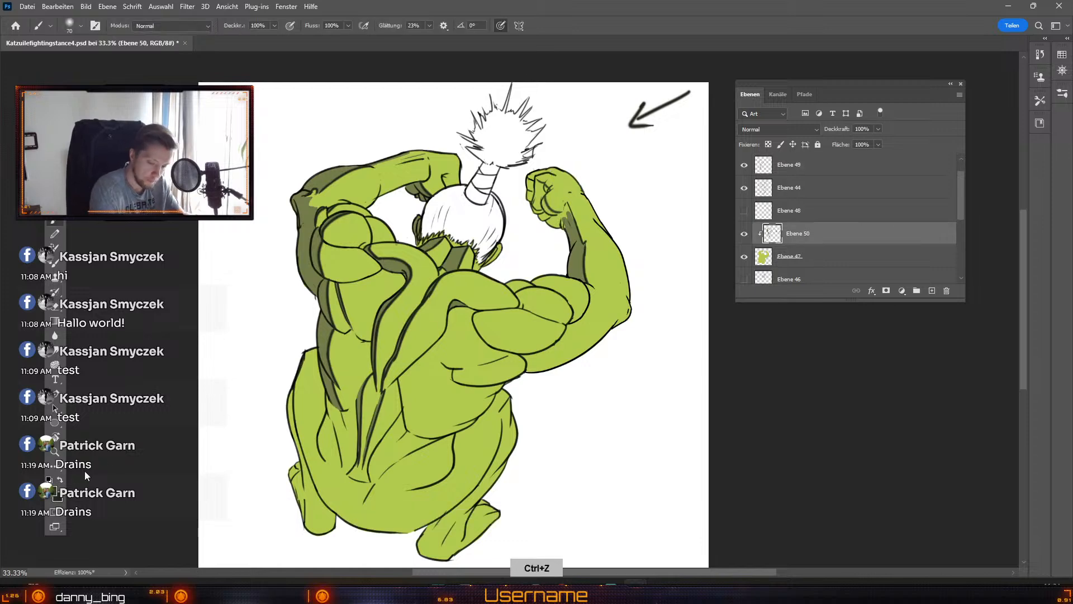
Step: Sample the dark olive shadow colour from the figure's shaded arm and give the 70 px brush a harder edge
left_click(52, 491)
left_click(580, 257)
left_click(295, 195)
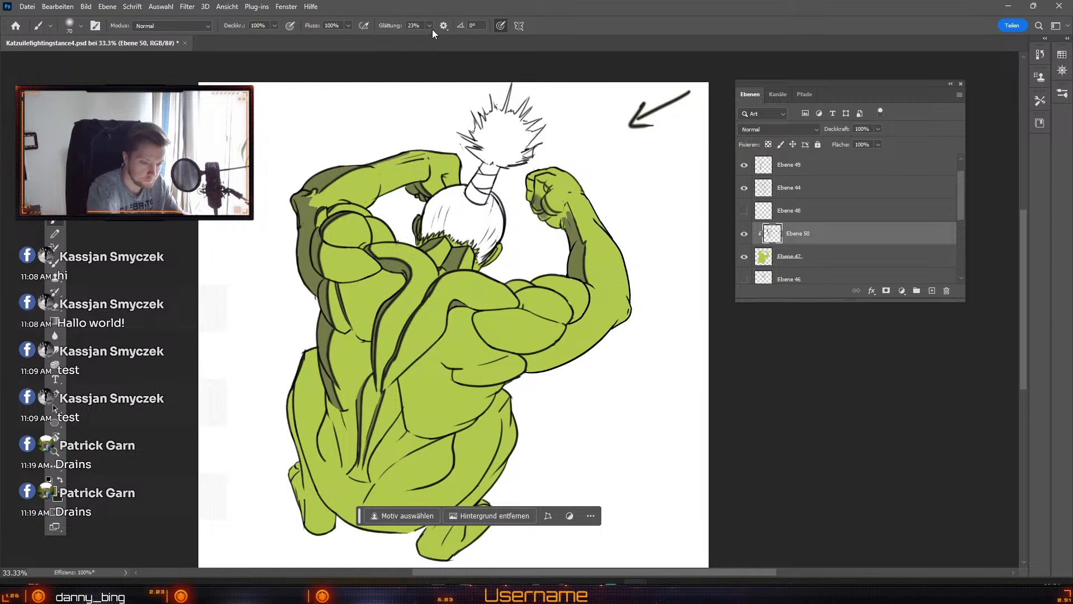
left_click(70, 29)
left_click_drag(60, 88, 140, 88)
left_click(540, 212)
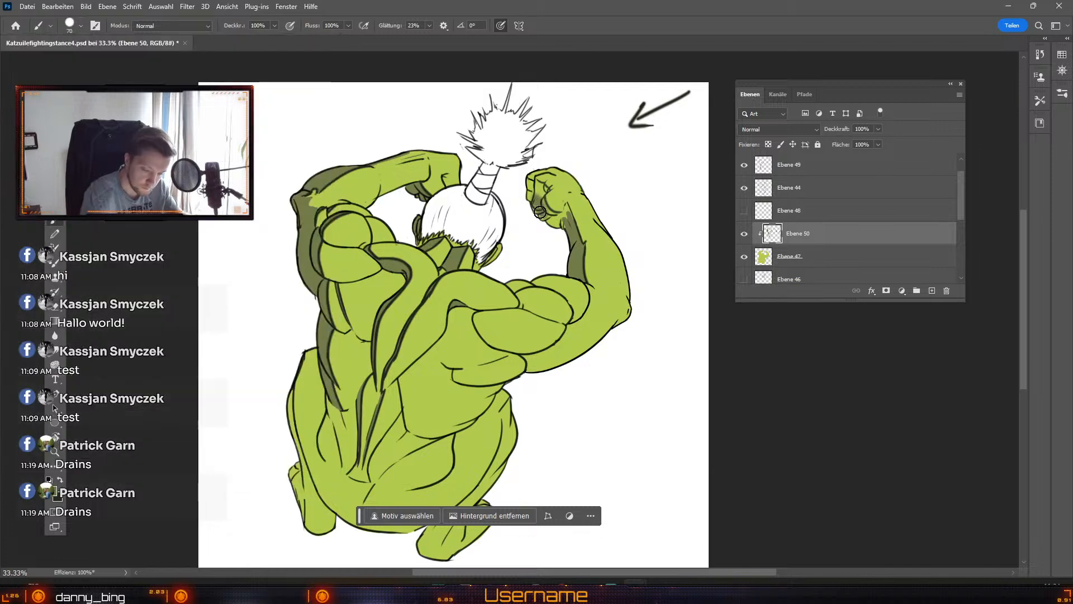
Step: Shade the outer edge of the right fist's fingers with a 45 px brush and save the document
key("bracketleft")
key("bracketleft")
key("bracketleft")
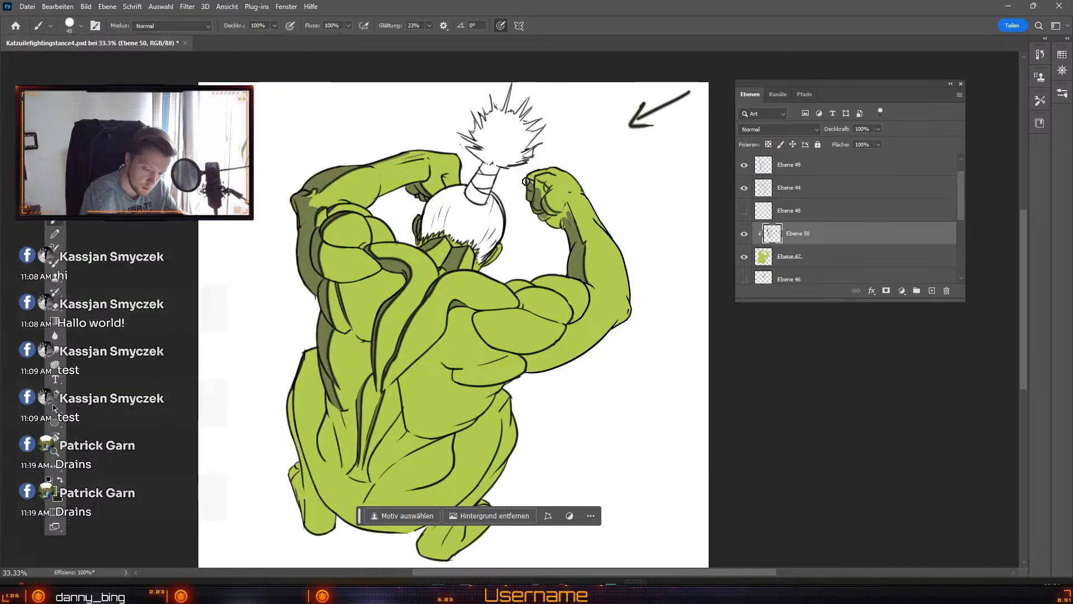
left_click(27, 7)
left_click(42, 131)
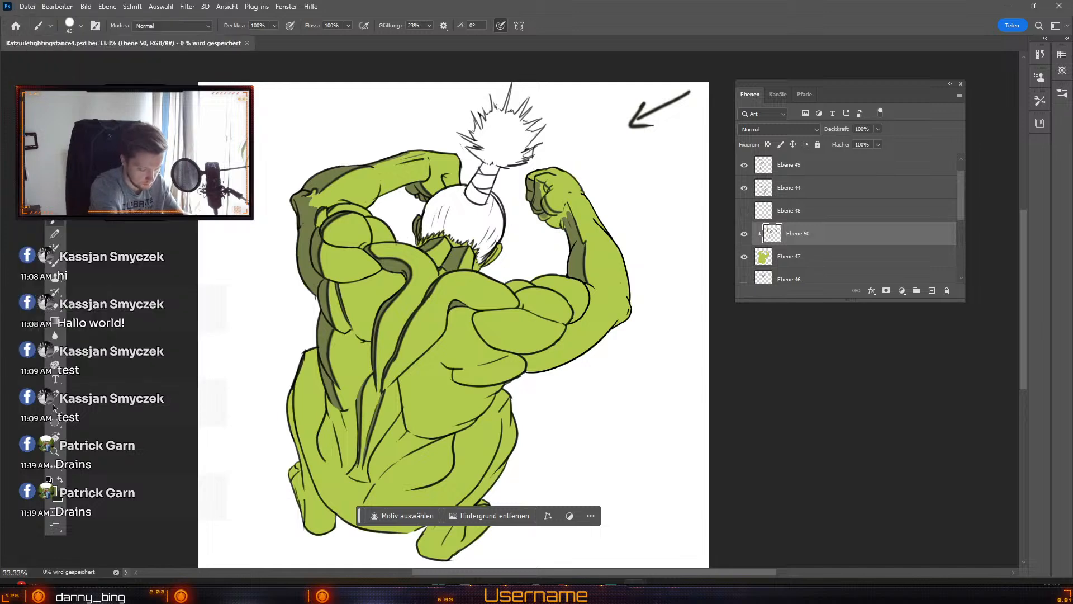
Step: Shade the right fist's fingers down to the wrist in dark olive, reducing the brush size gradually to 20 px
left_click_drag(536, 180, 544, 192)
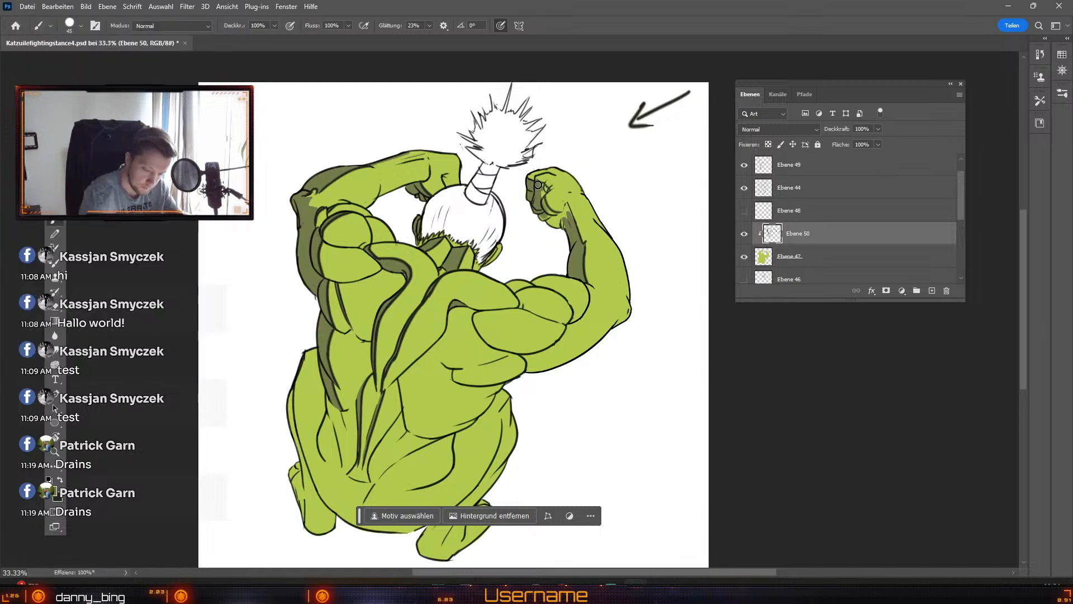
key("bracketleft")
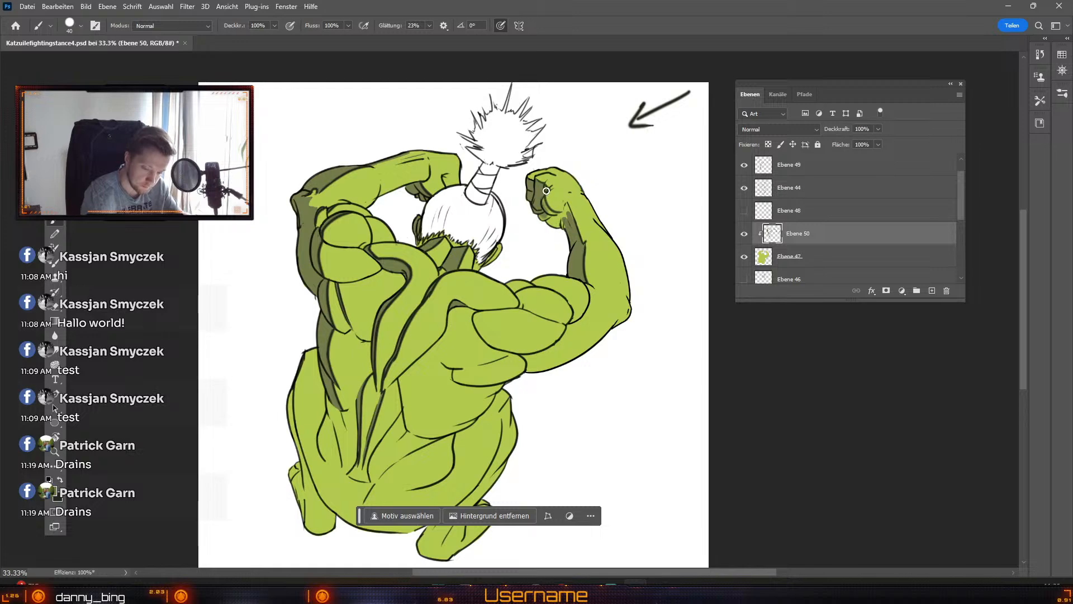
key("bracketleft")
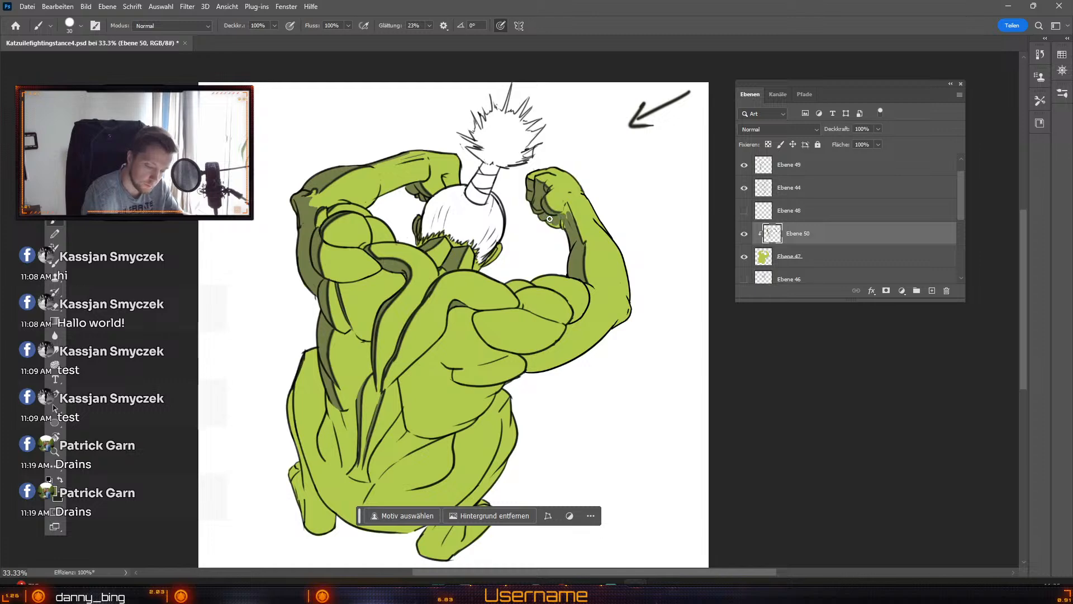
key("bracketleft")
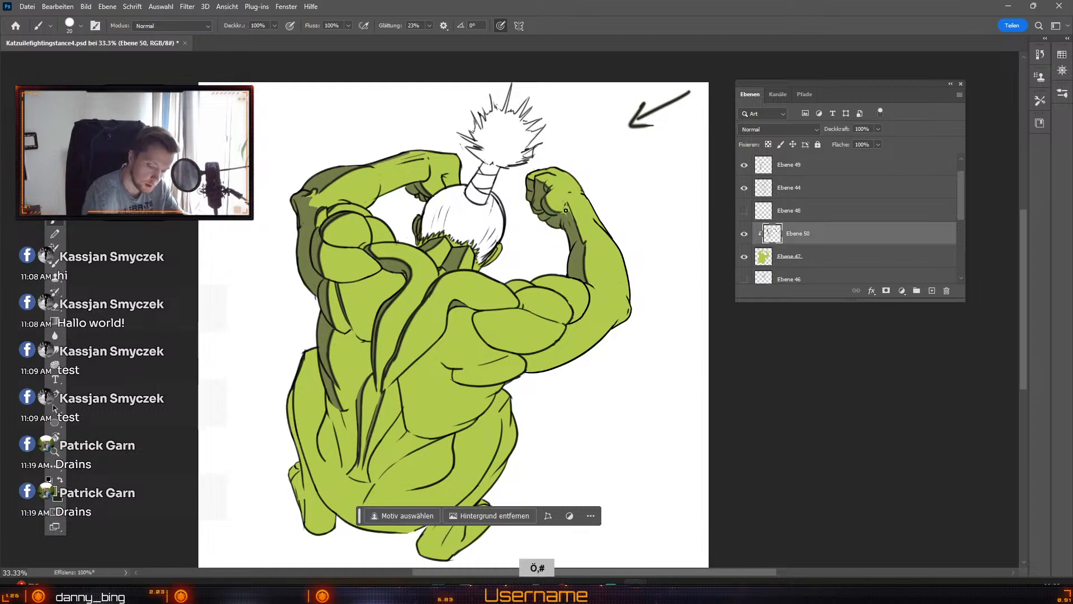
key("bracketleft")
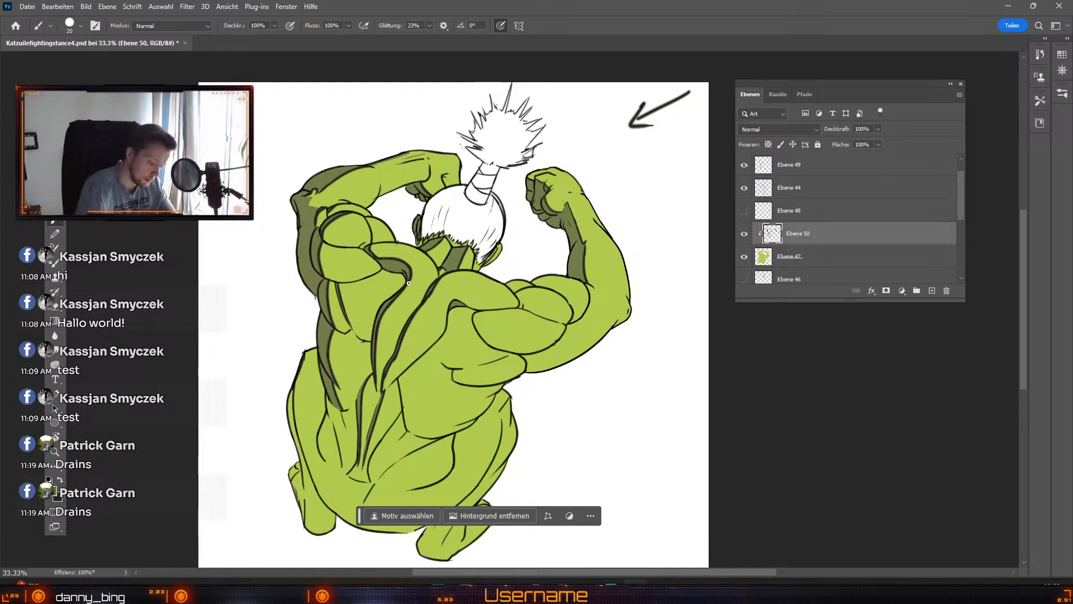
Step: Block in the shadow on the figure's left thigh with a 70 px brush
key("#")
key("#")
key("#")
key("#")
key("#")
key("#")
key("#")
key("#")
mouse_move(317, 374)
left_mouse_down()
mouse_move(319, 351)
mouse_move(298, 441)
mouse_move(295, 393)
mouse_move(293, 413)
mouse_move(307, 452)
mouse_move(319, 355)
left_mouse_up()
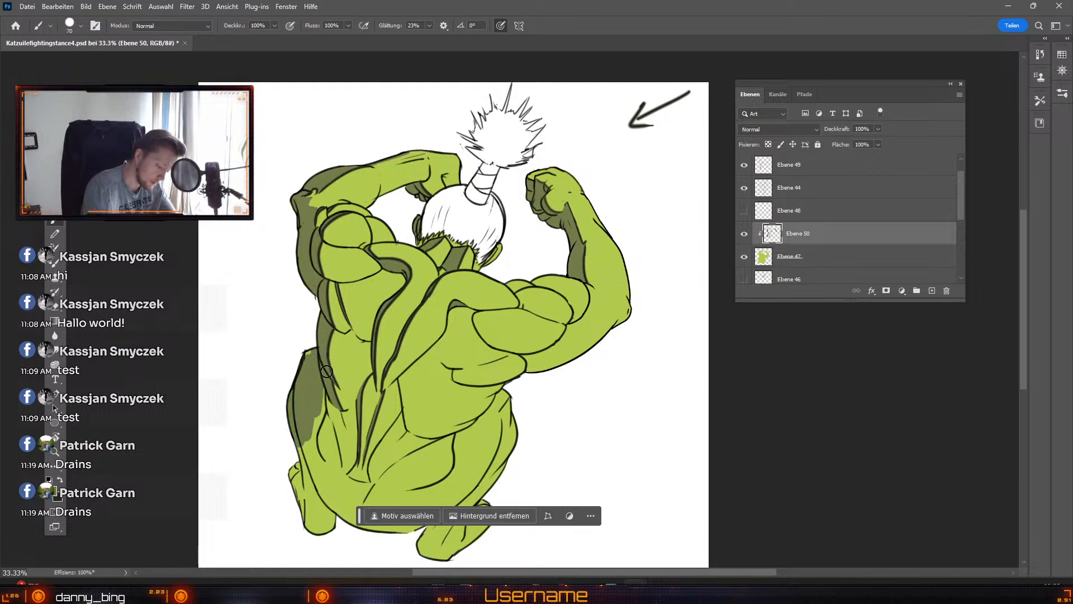
Step: Extend the shadow from the left thigh into the narrow area beside the lower back using a smaller brush
key("odiaeresis")
key("odiaeresis")
mouse_move(327, 450)
left_mouse_down()
mouse_move(317, 422)
mouse_move(325, 380)
mouse_move(330, 430)
mouse_move(354, 462)
mouse_move(343, 432)
mouse_move(353, 464)
mouse_move(341, 423)
mouse_move(341, 454)
mouse_move(342, 425)
mouse_move(329, 441)
left_mouse_up()
Step: Fill the left lower leg and the left side of the buttocks with shadow using a 125 px brush
key("bracketright")
key("bracketright")
key("bracketright")
key("bracketright")
key("bracketright")
key("bracketright")
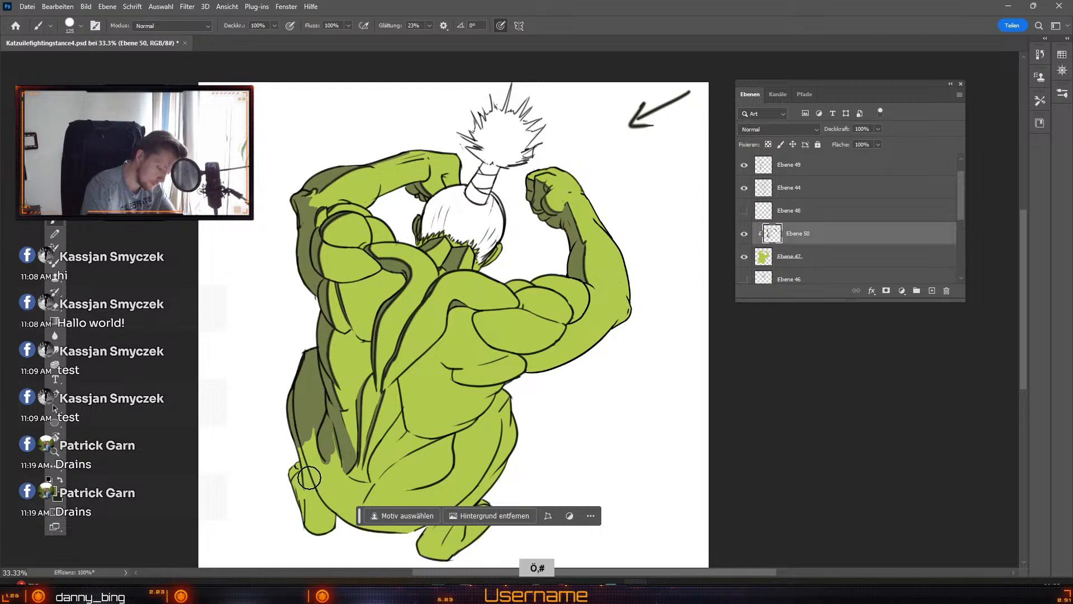
mouse_move(307, 479)
left_mouse_down()
mouse_move(302, 506)
mouse_move(317, 496)
mouse_move(325, 513)
mouse_move(317, 477)
mouse_move(314, 539)
mouse_move(304, 507)
mouse_move(325, 452)
mouse_move(328, 466)
mouse_move(328, 432)
mouse_move(328, 495)
left_mouse_up()
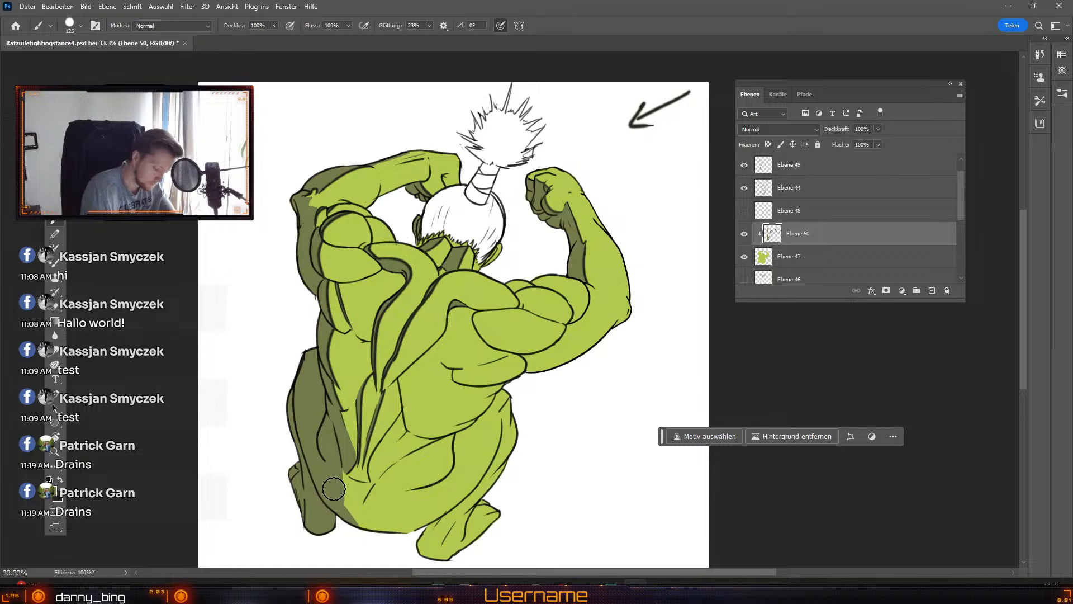
Step: Shade the underside of the buttocks and the inner edge of the right foot, reducing the brush to 40 px
key("odiaeresis")
key("odiaeresis")
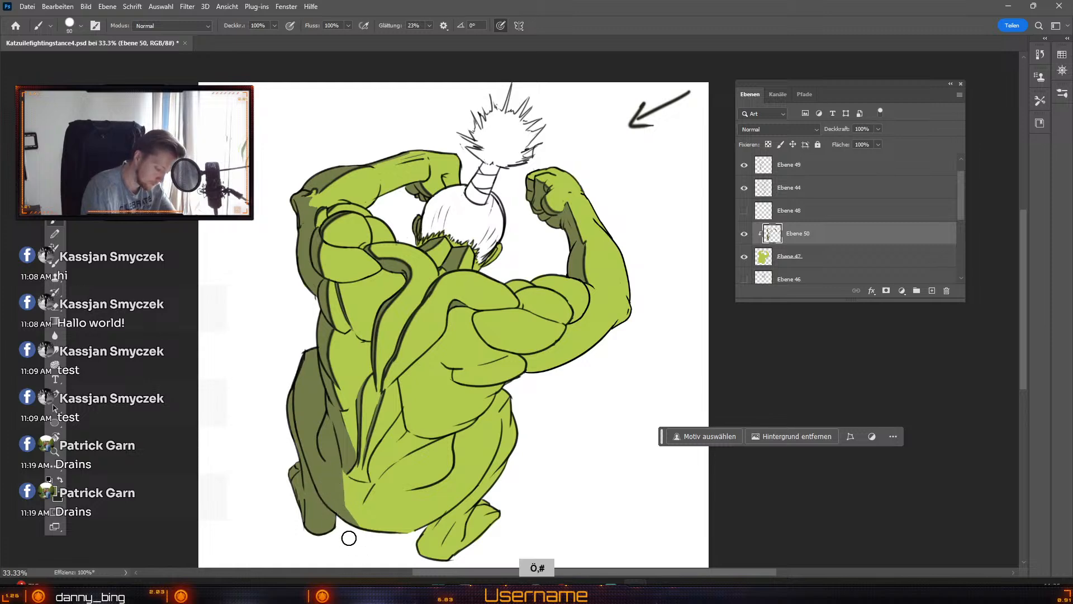
key("odiaeresis")
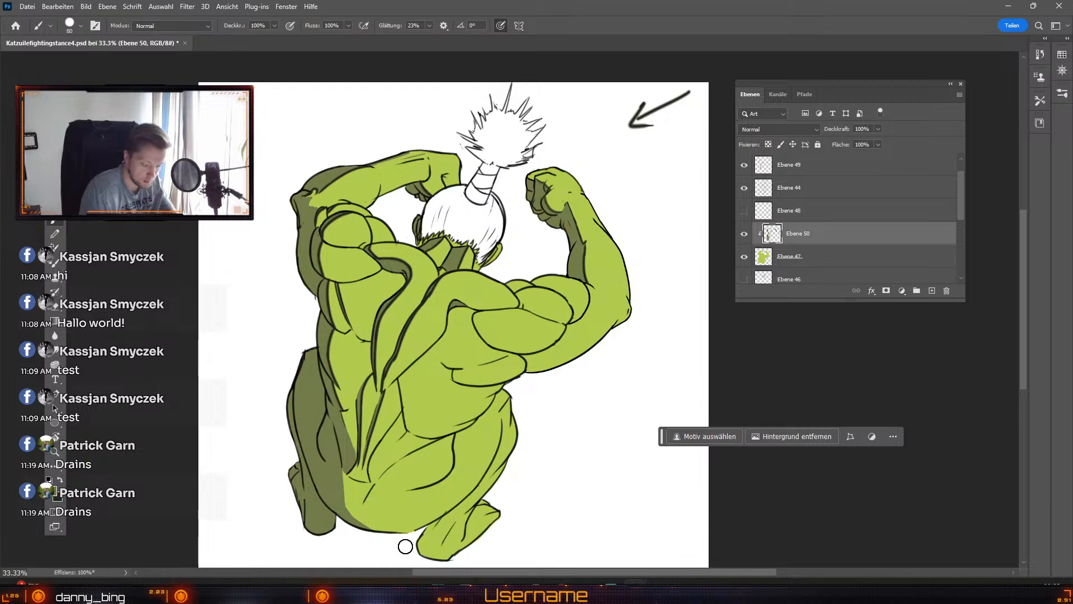
key("odiaeresis")
key("odiaeresis")
key("odiaeresis")
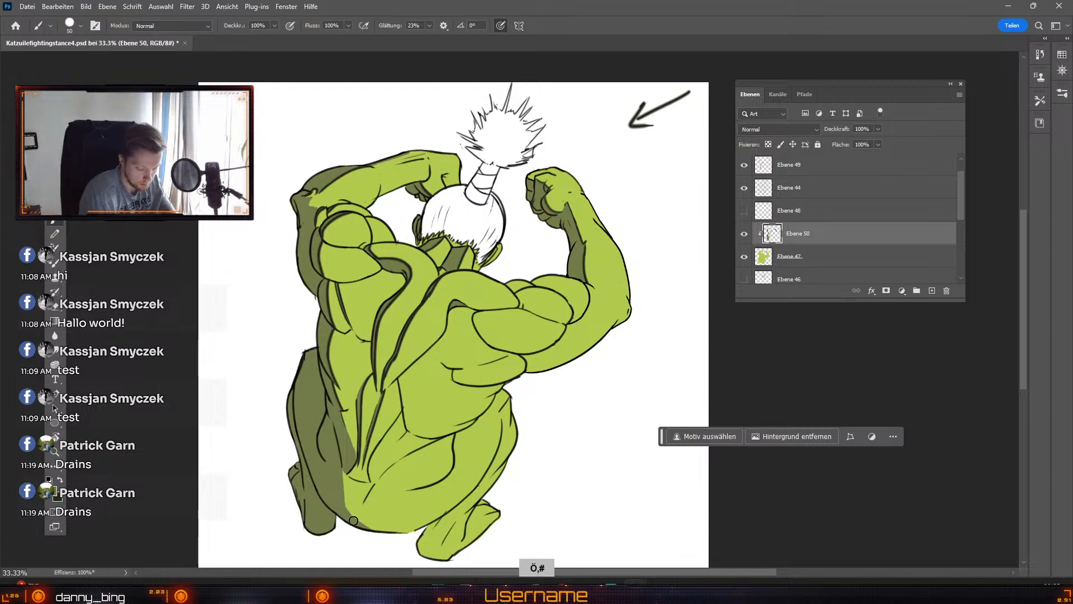
mouse_move(354, 521)
left_mouse_down()
mouse_move(433, 525)
mouse_move(387, 532)
mouse_move(432, 529)
mouse_move(420, 544)
left_mouse_up()
key("ctrl+z")
key("odiaeresis")
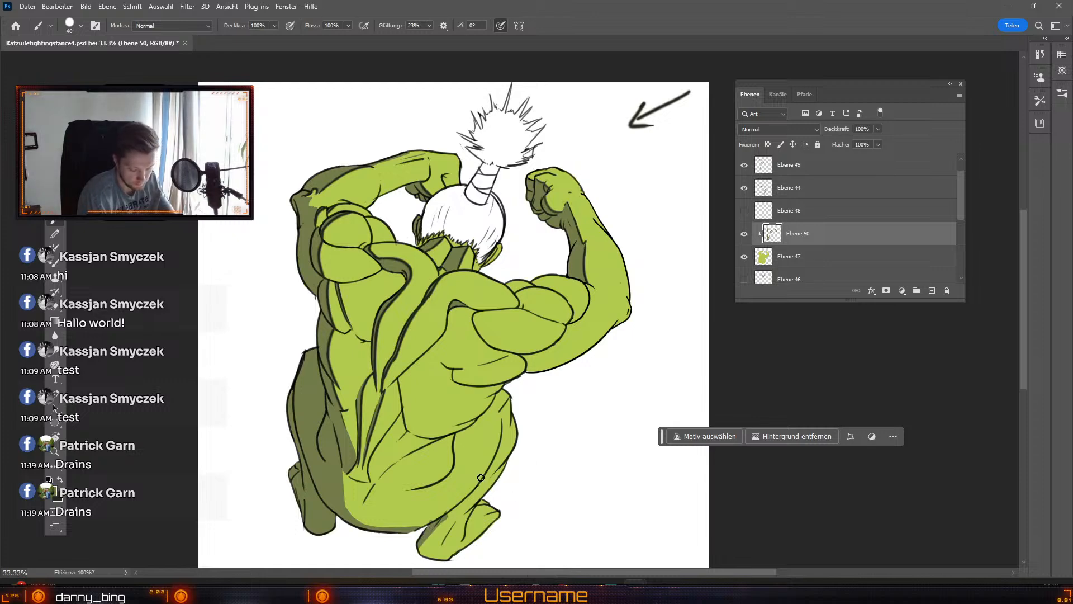
Step: Erase excess shadow on the right foot and return to the brush at 35 px
key("e")
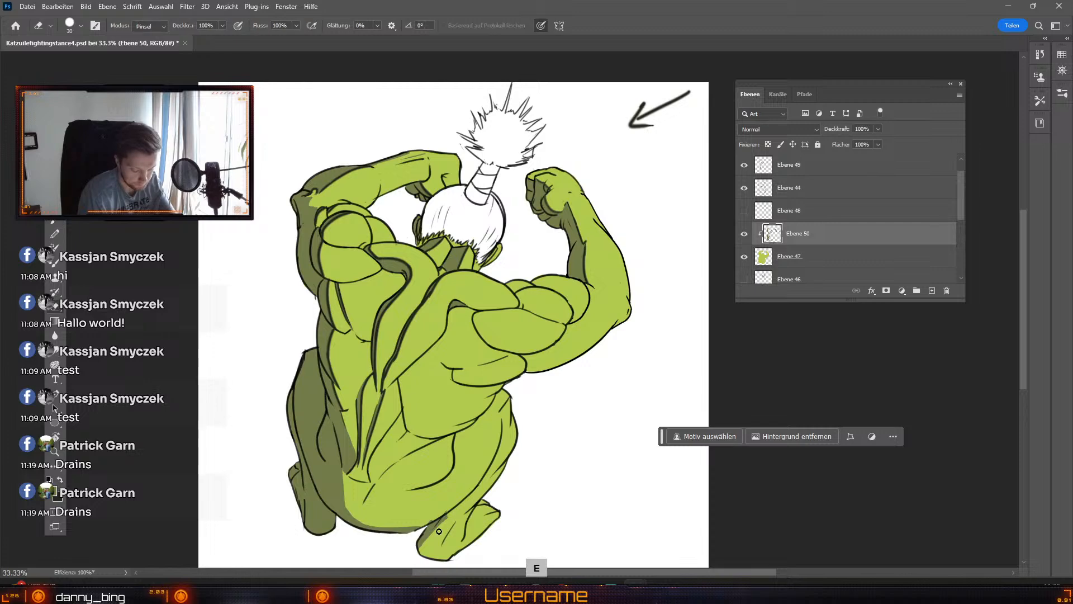
key("b")
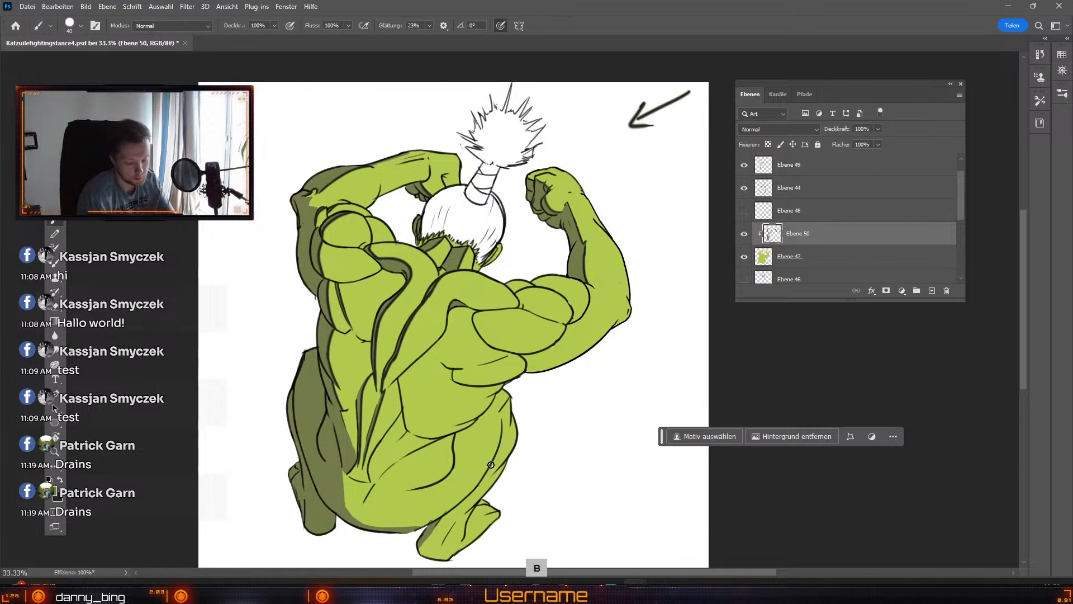
key("odiaeresis")
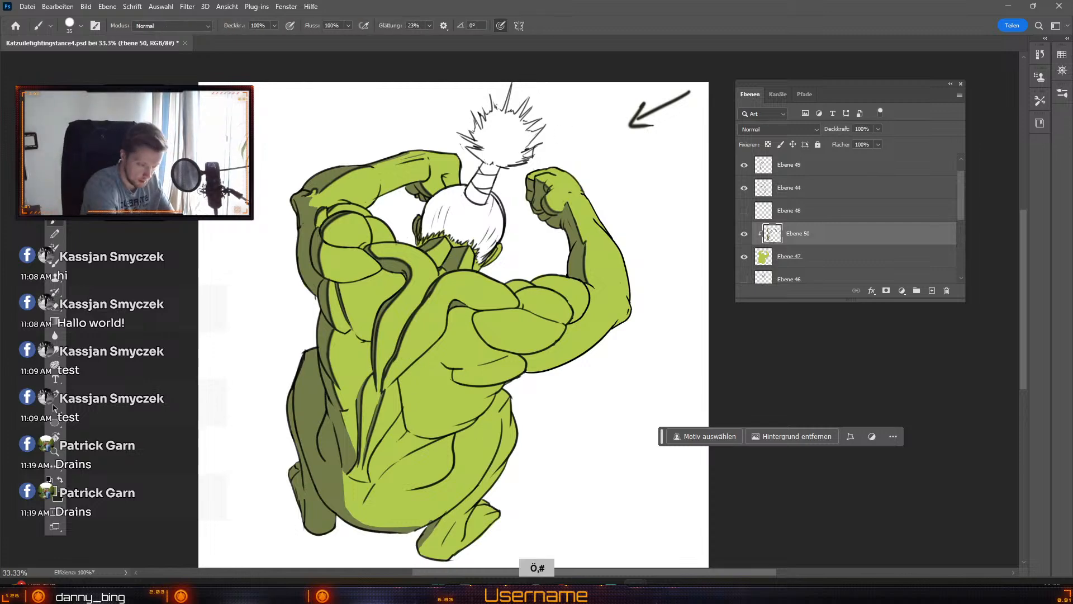
Step: Touch up the curved buttock contour on layer Ebene 44 with the eraser and undo the last brush stroke
key("v")
left_click(395, 435)
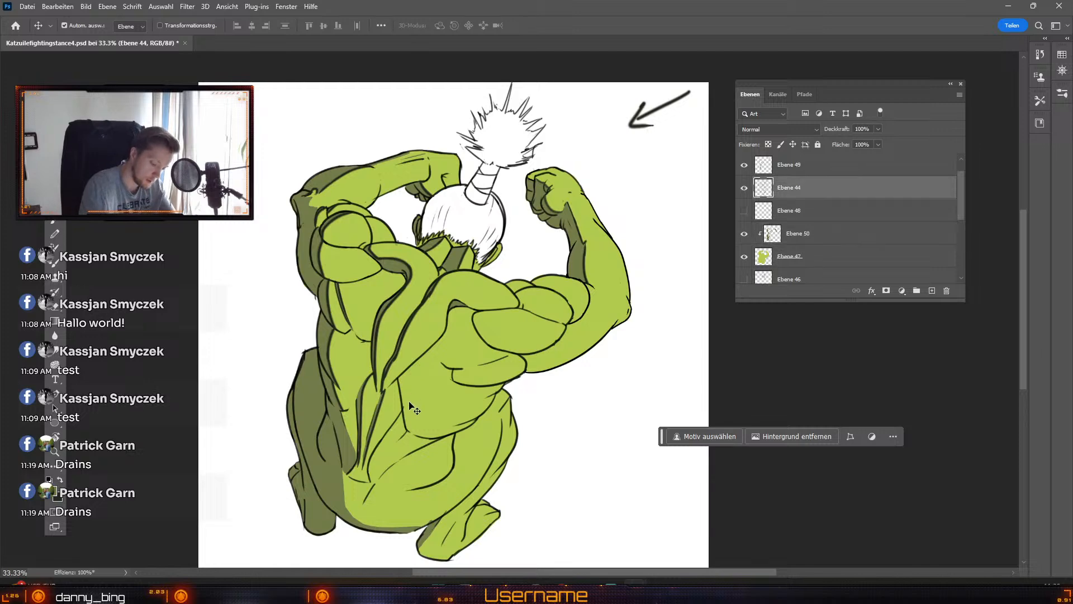
key("e")
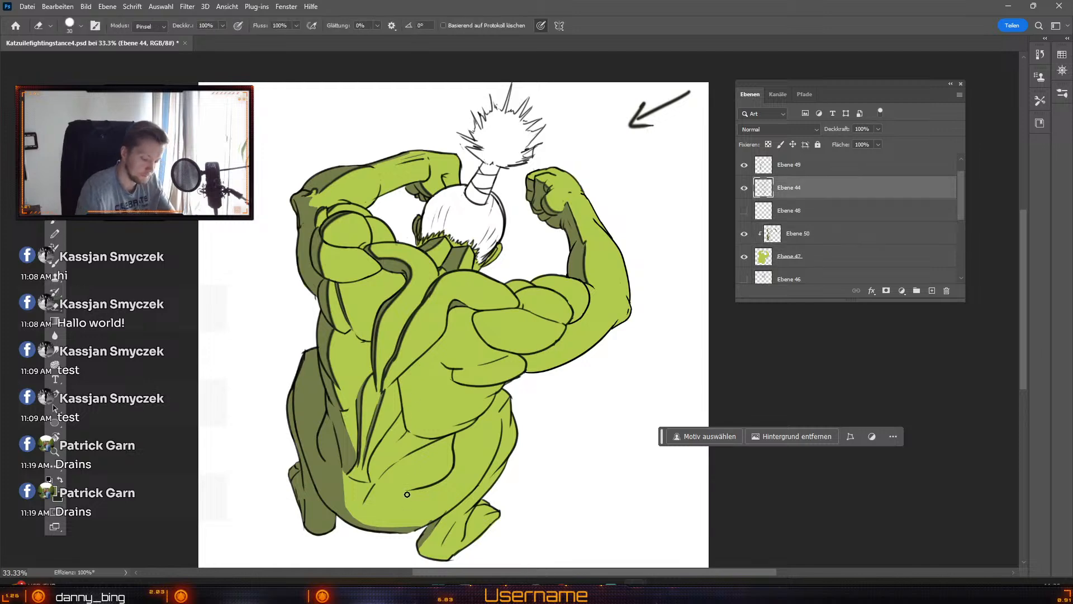
key("b")
key("ctrl+z")
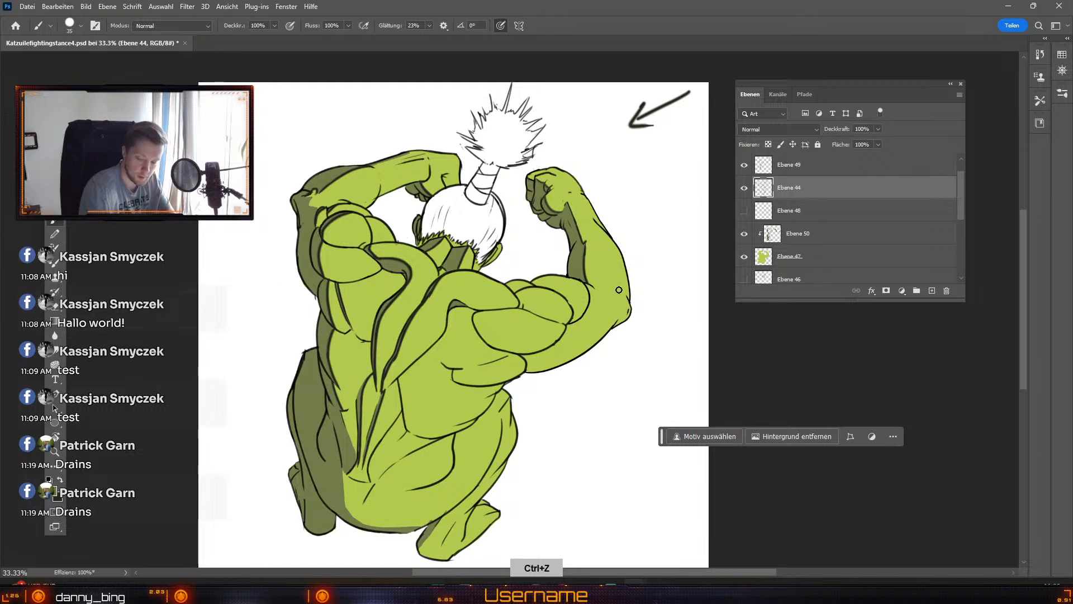
Step: Shade the crease below the right shoulder blade on layer Ebene 50 with a 25 px brush, touching it up with the eraser
left_click(847, 240)
key("odiaeresis")
key("numbersign")
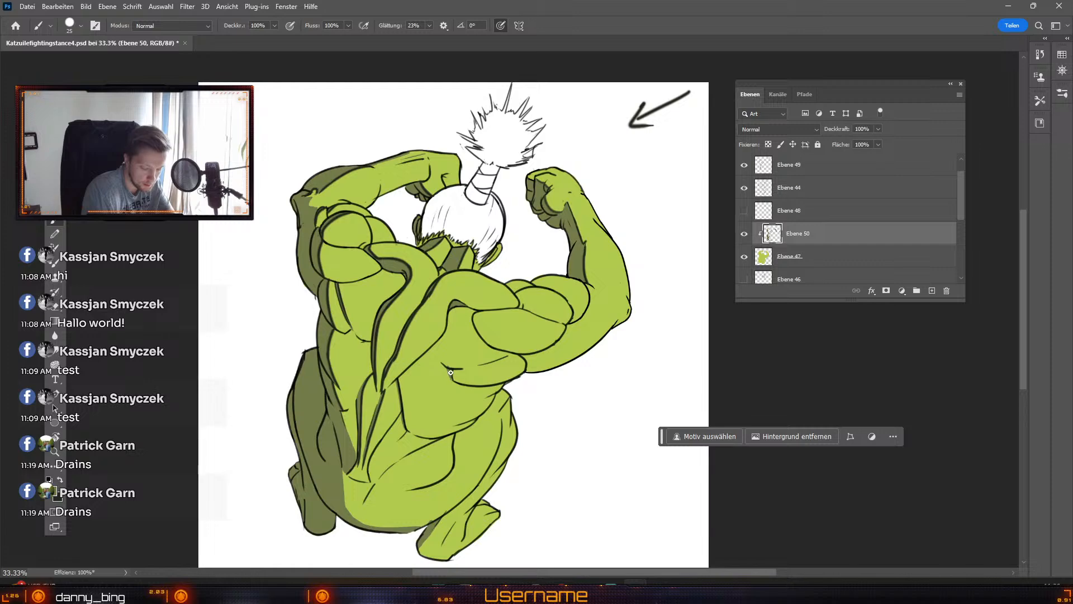
key("ctrl+z")
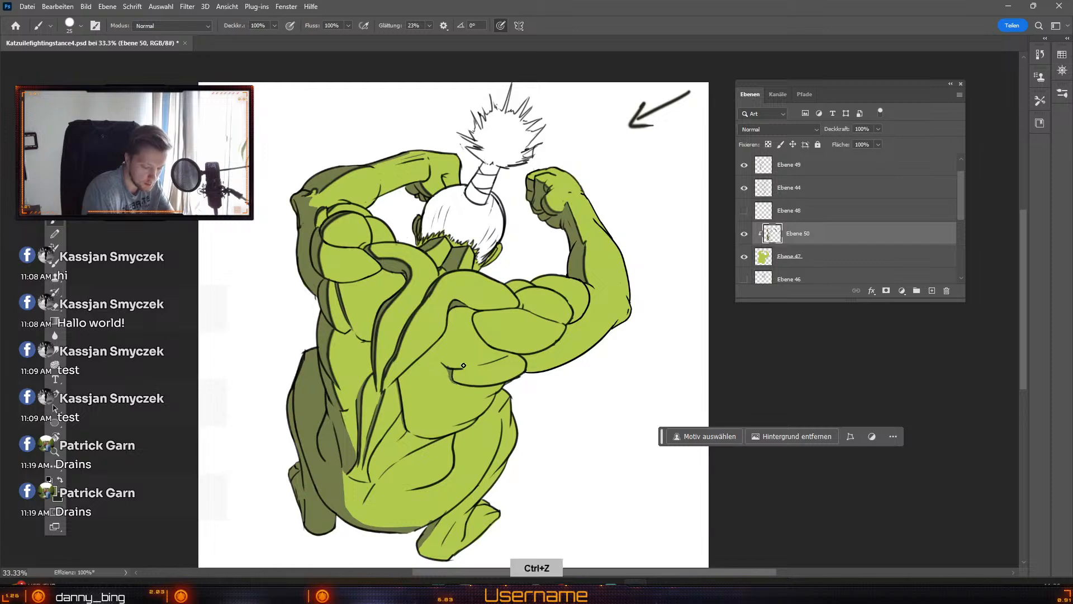
key("e")
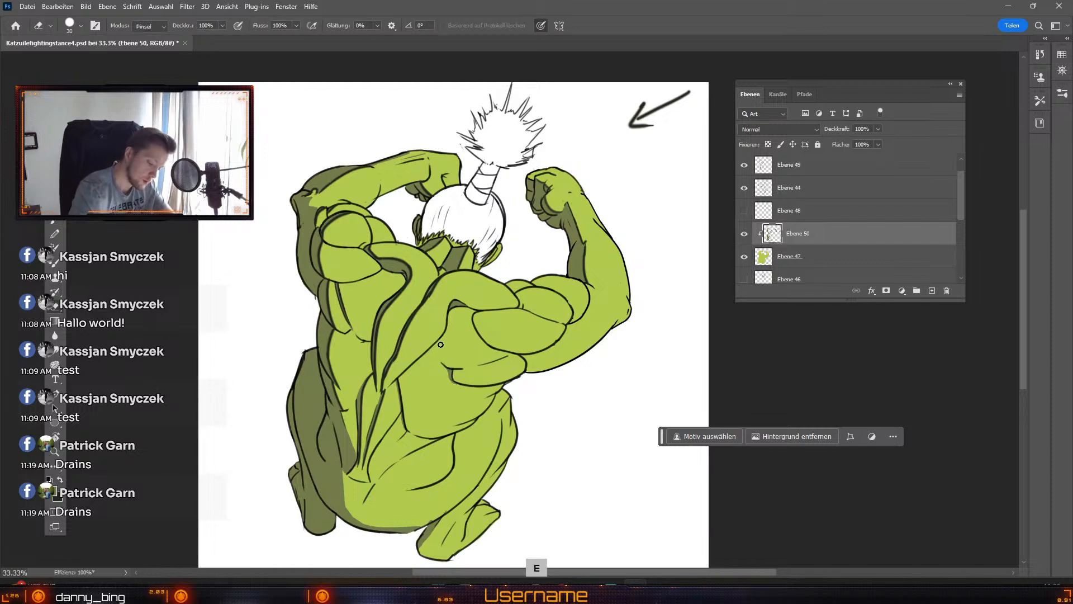
key("b")
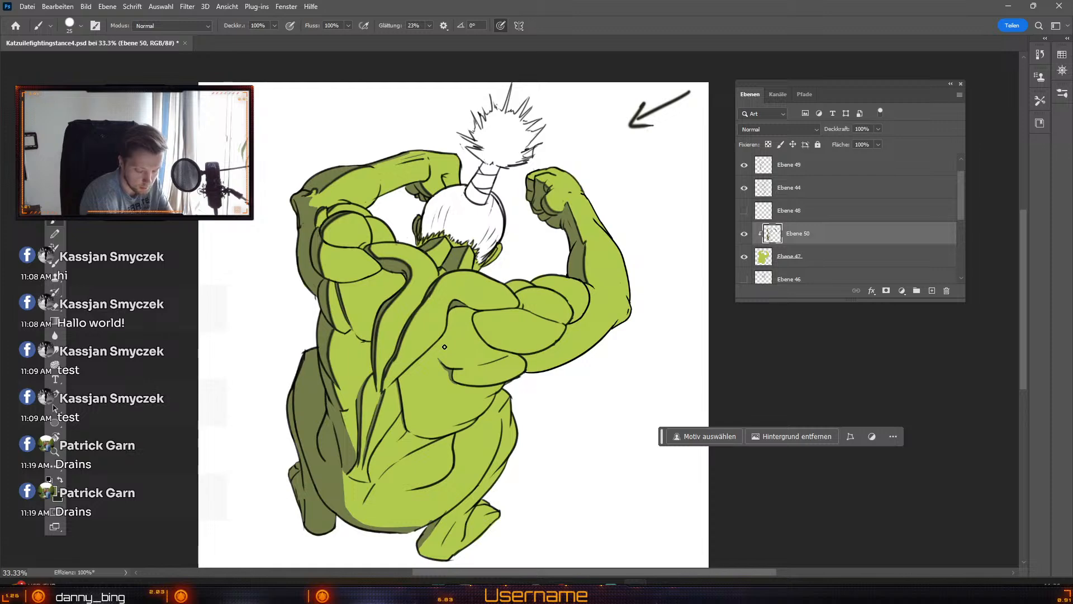
Step: Draw thin muscle lines across the right side of the back with a 15 px brush, undoing misplaced strokes
key("odiaeresis")
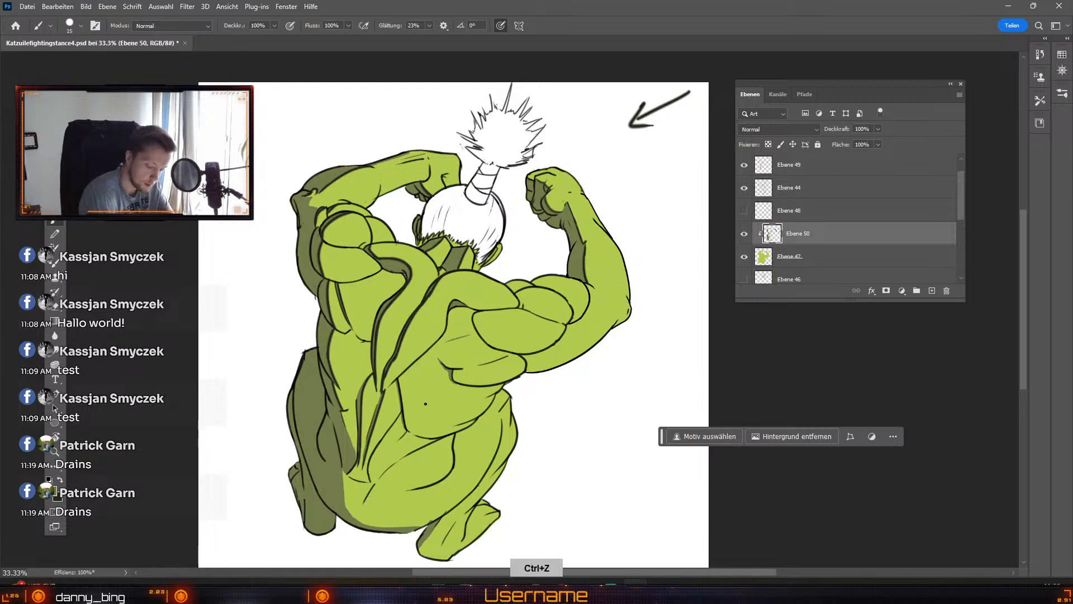
left_click_drag(418, 405, 458, 401)
key("ctrl+z")
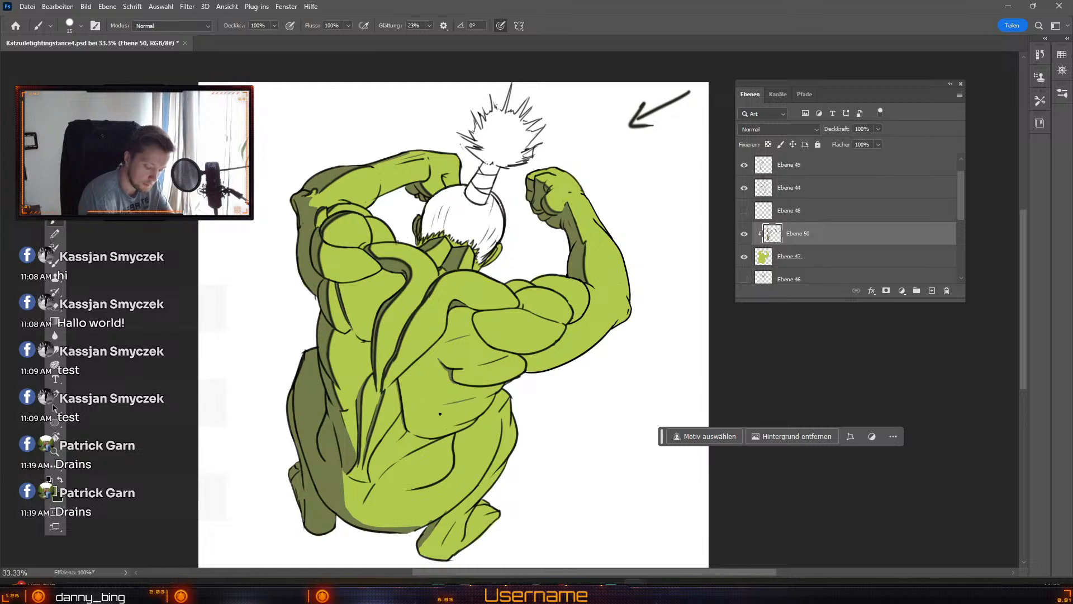
key("ctrl+z")
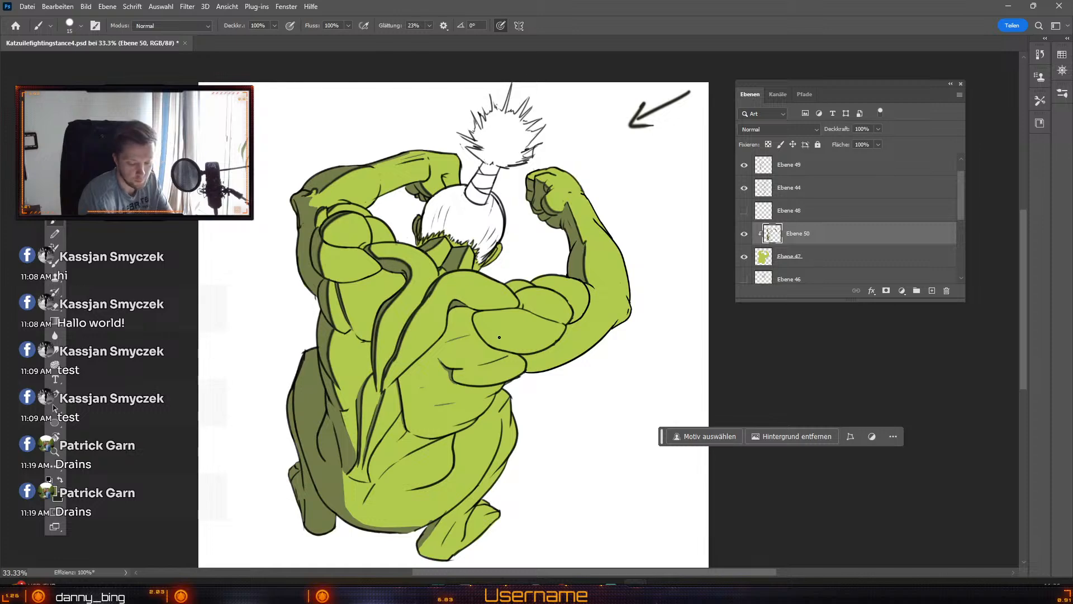
Step: Lower the brush smoothing to 14% and shade along the inner edge of the right shoulder muscle with a 20 px brush
key("bracketright")
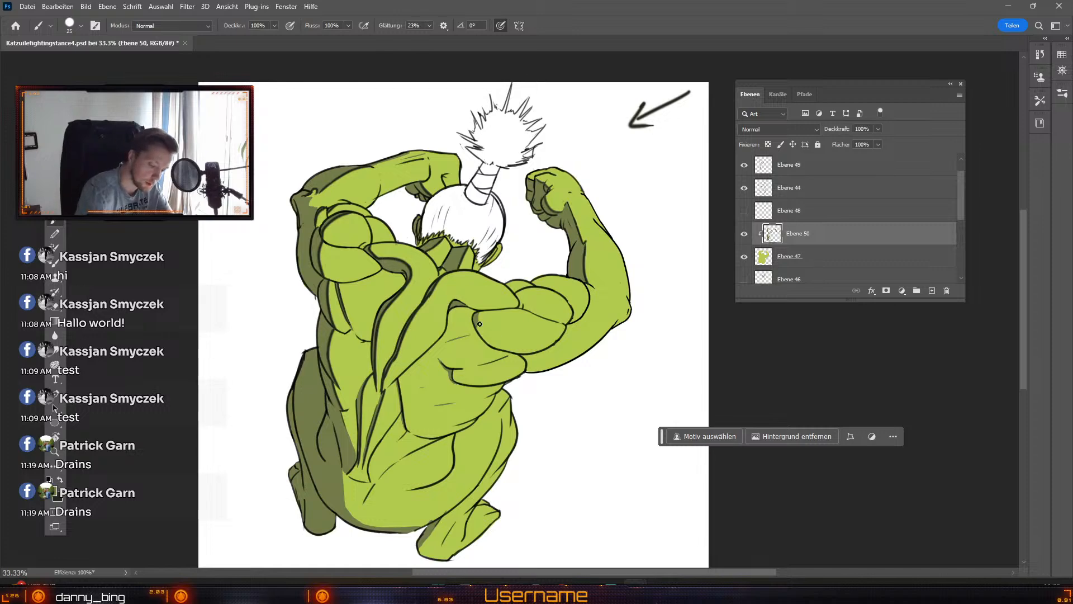
key("odiaeresis")
key("ctrl+z")
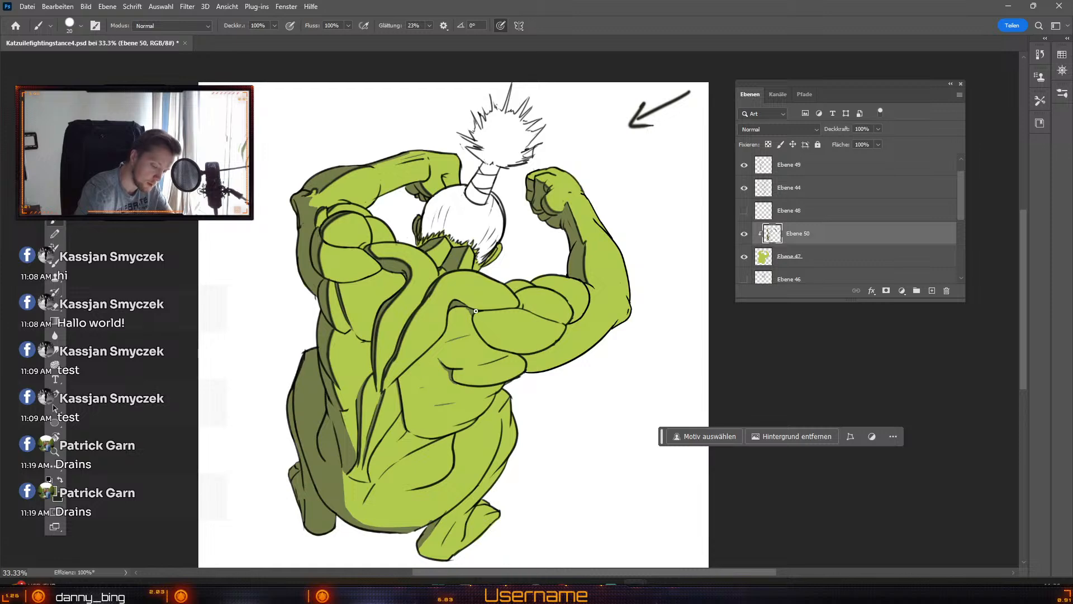
left_click(429, 26)
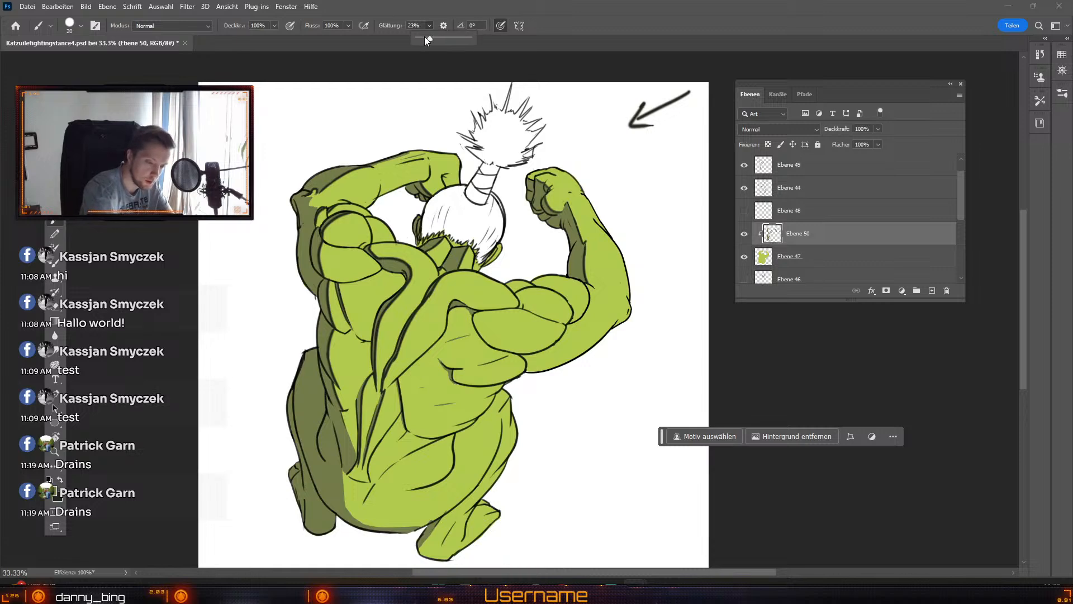
left_click(424, 38)
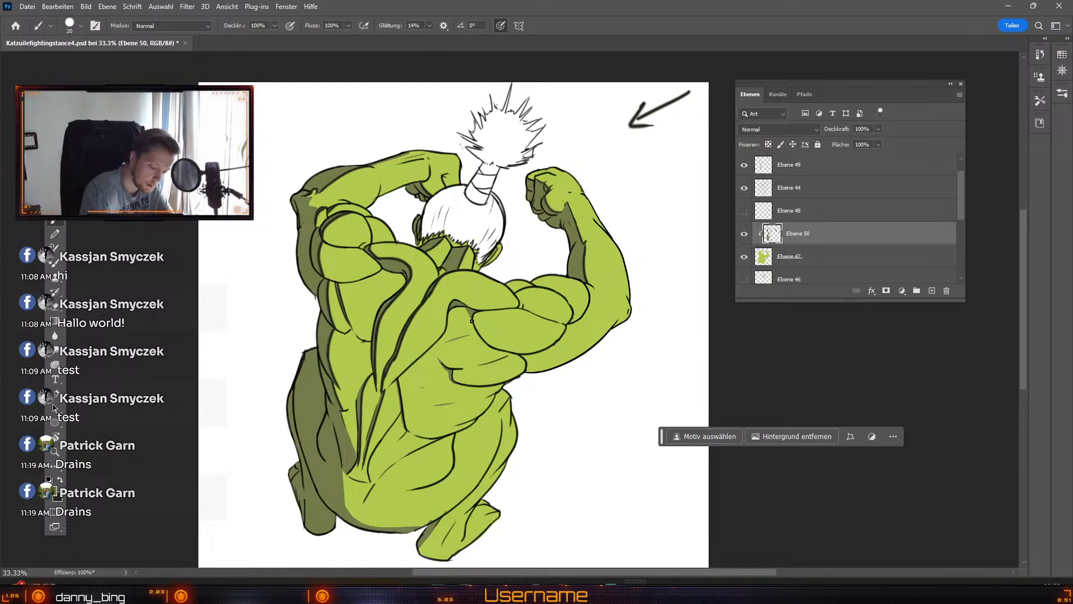
key("ctrl+z")
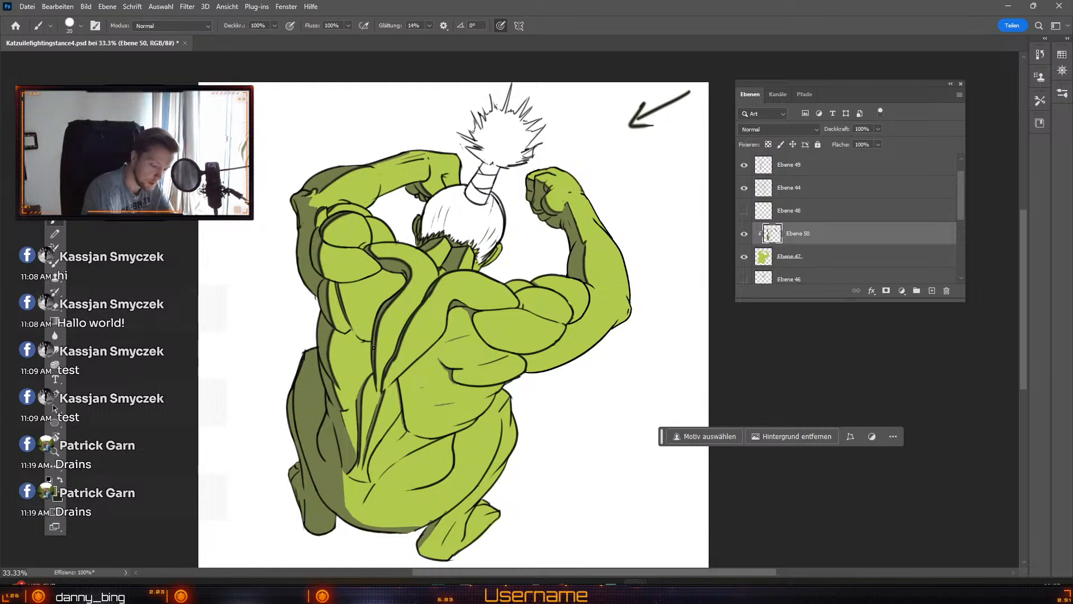
Step: Shade the mid-back muscle edge left of the spine with the 20 px brush, cleaning up with a 20 px eraser
left_click_drag(371, 344, 379, 379)
key("ctrl+z")
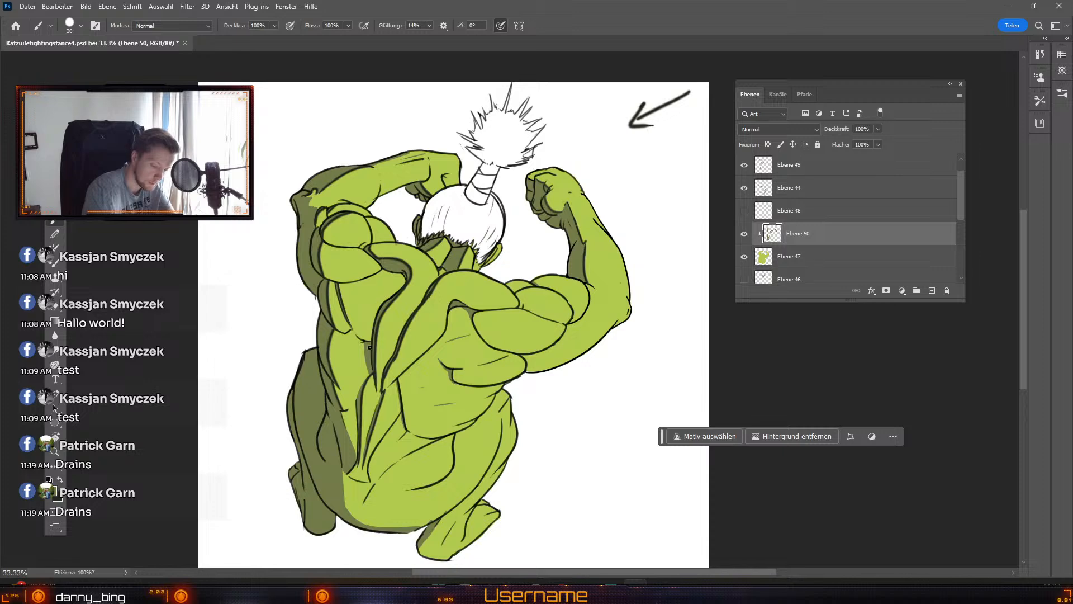
key("ctrl+z")
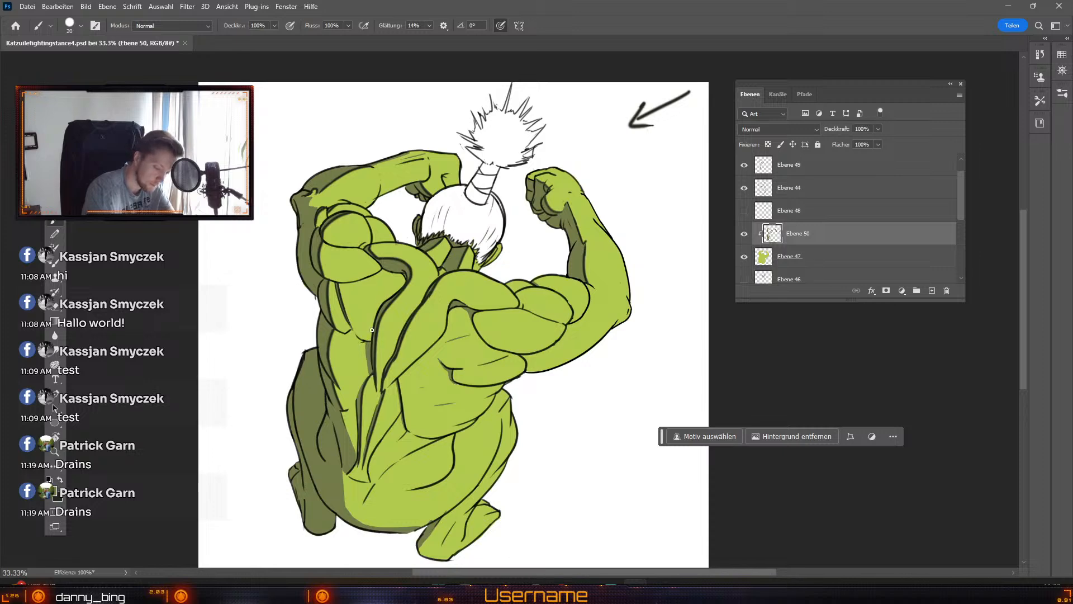
key("e")
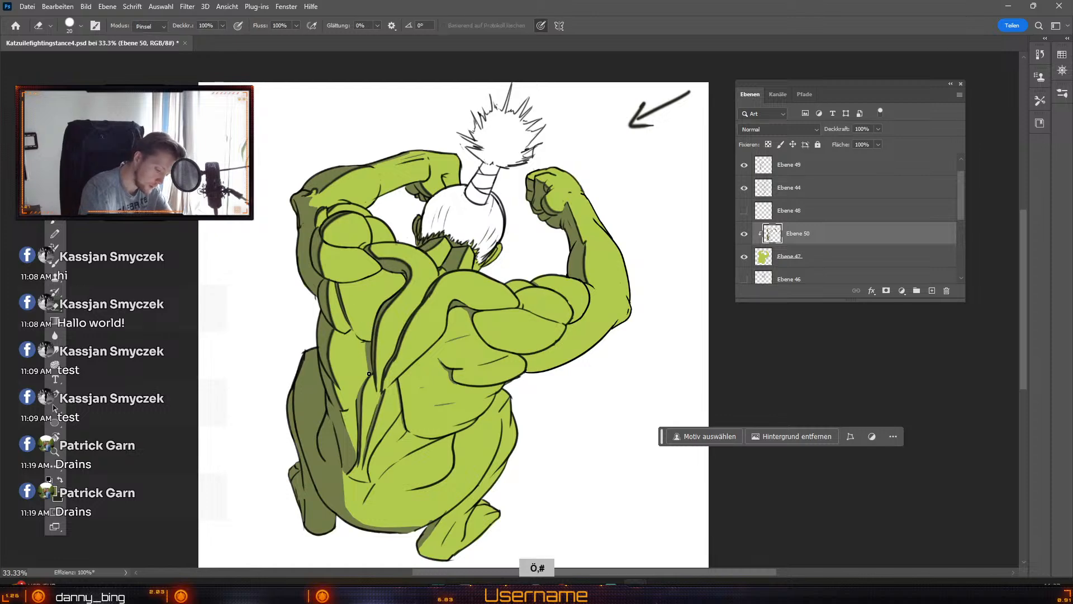
key("b")
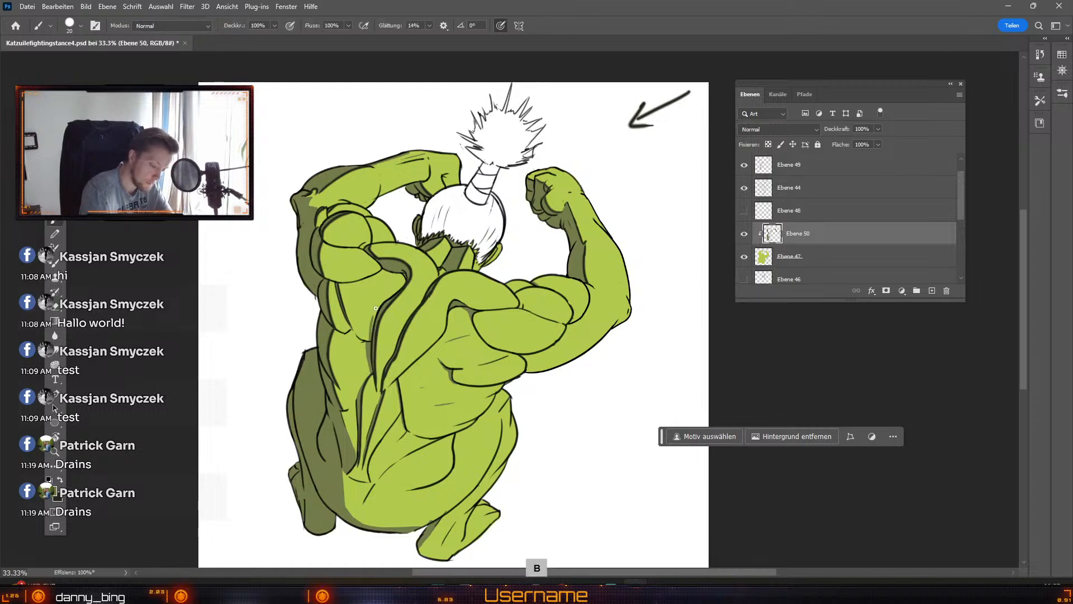
key("ctrl+z")
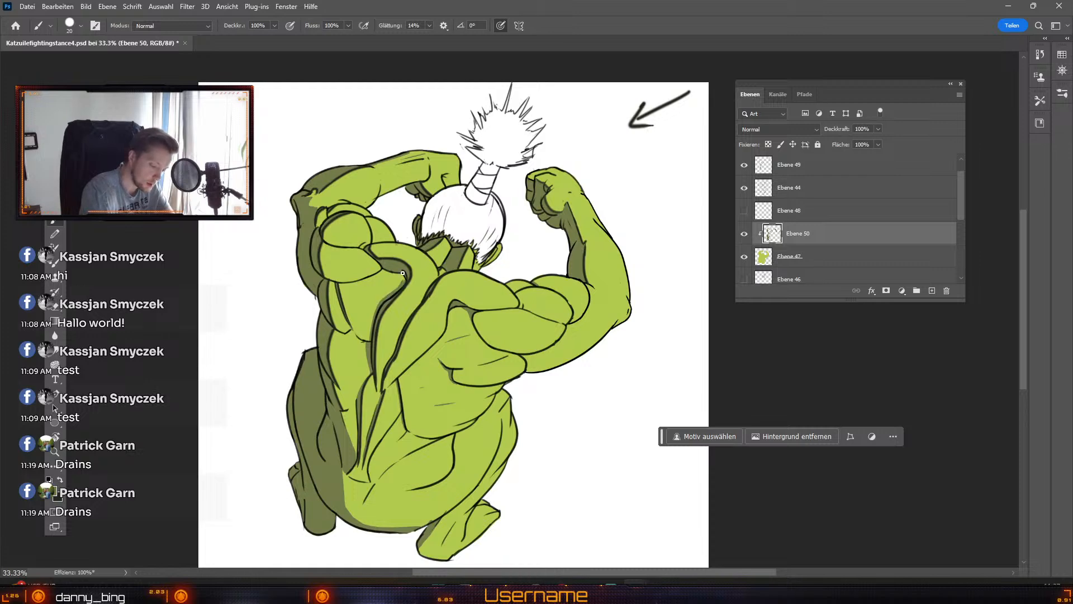
Step: Reduce the brush to 15 px, select line layer Ebene 49 and choose a soft brush preset with 0% hardness
key("odiaeresis")
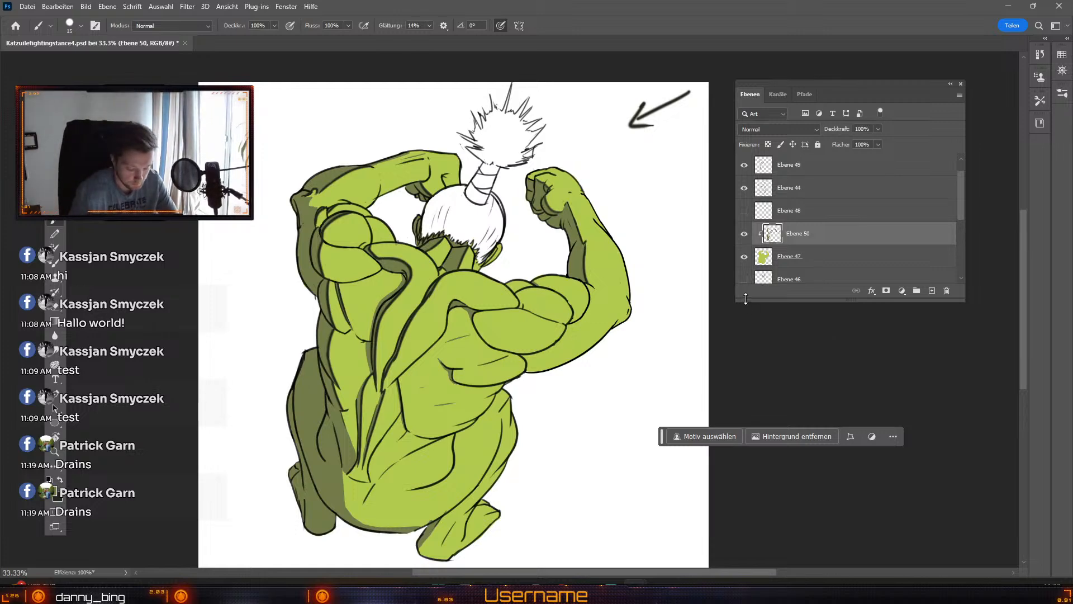
key("v")
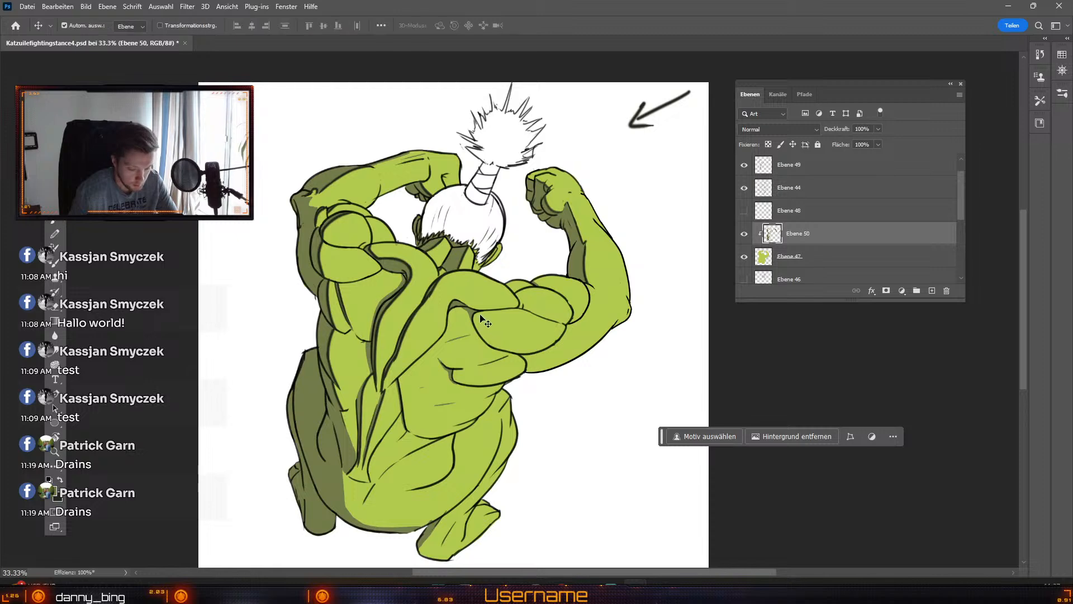
left_click(412, 272)
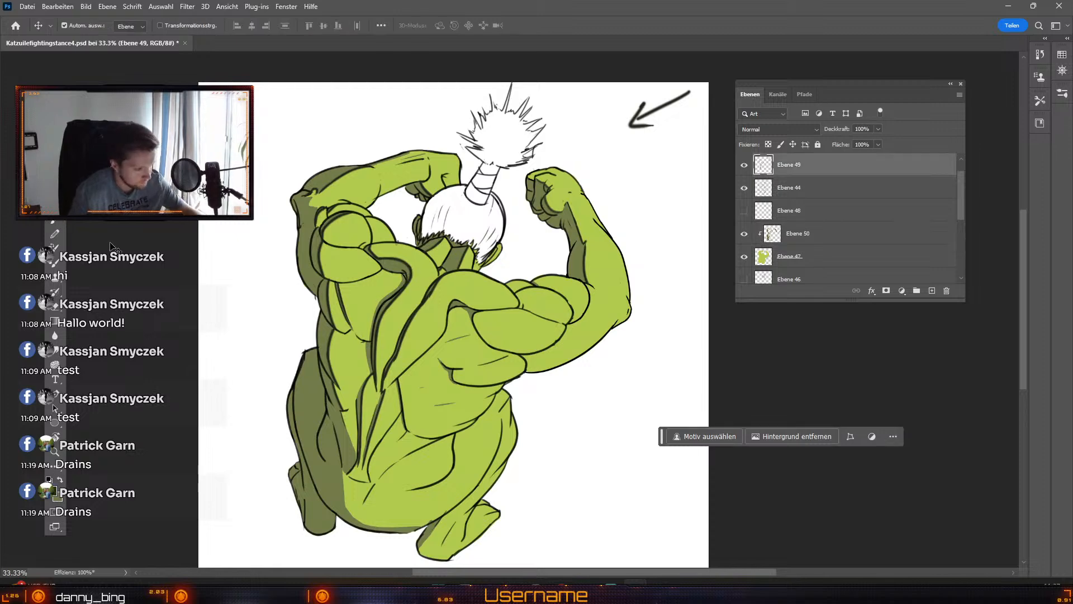
key("b")
left_click(78, 24)
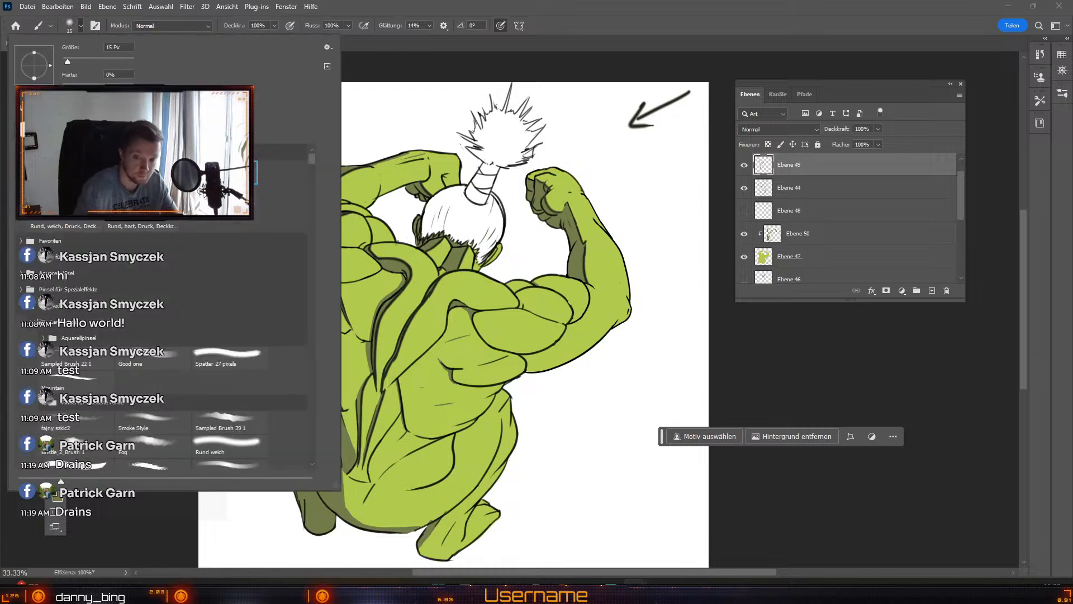
left_click(637, 356)
key("ctrl+z")
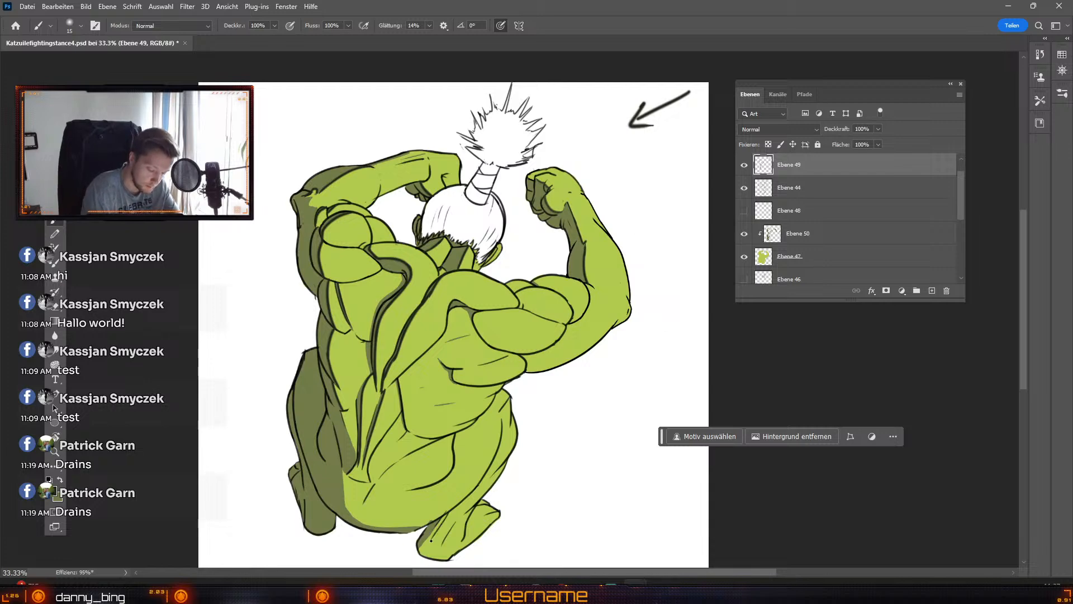
Step: Rework the lines around the right foot and buttocks with a 30 px brush, undoing misplaced strokes and using a 20 px eraser
key("odiaeresis")
key("numbersign")
key("ctrl+z")
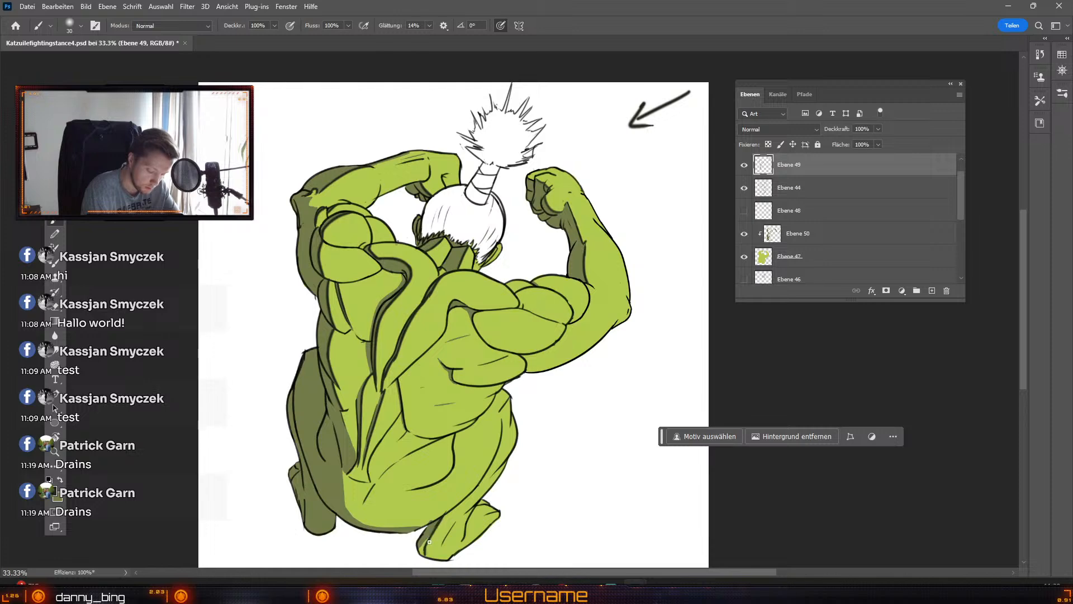
key("ctrl+z")
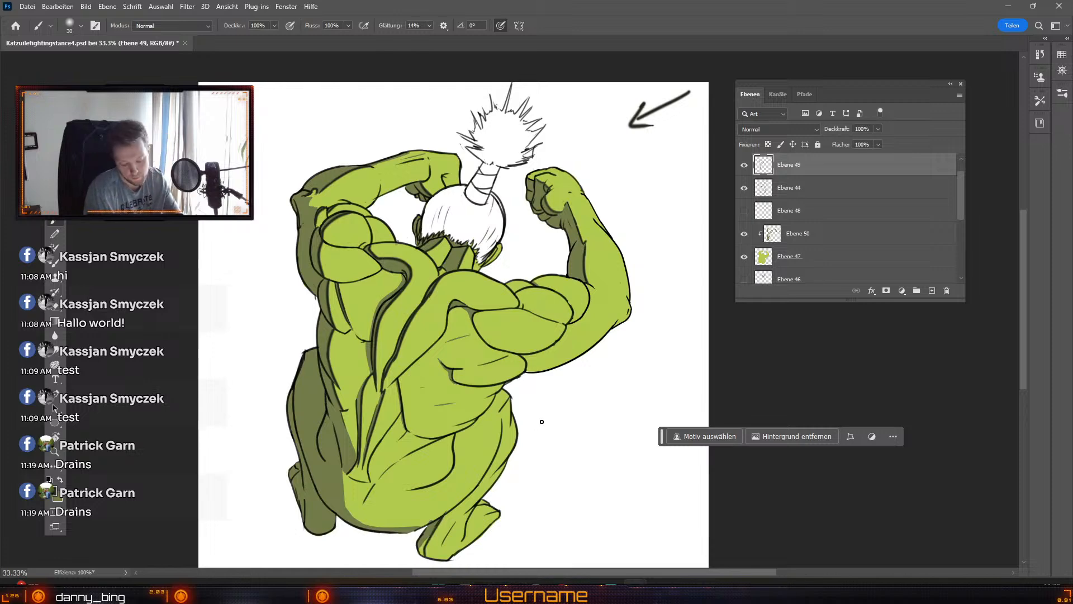
key("ctrl+z")
key("ctrl+z")
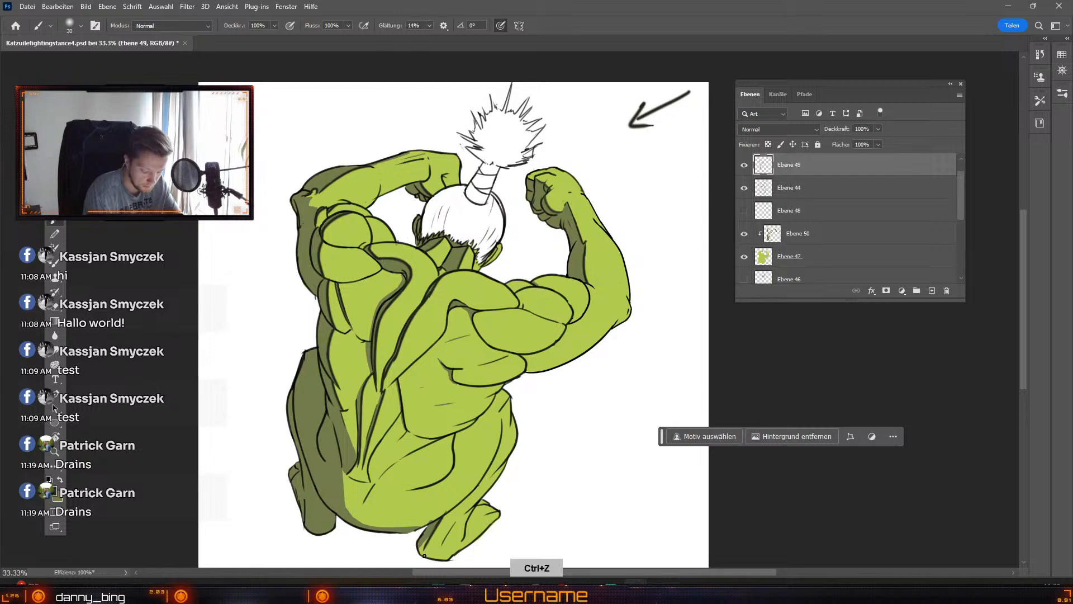
key("ctrl+z")
key("ctrl+z")
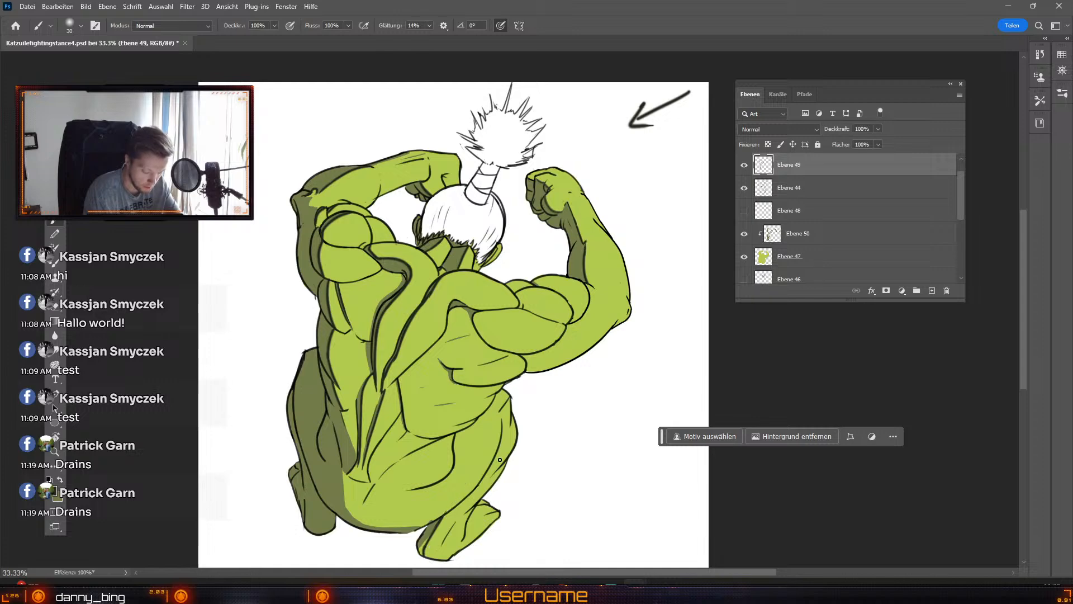
key("e")
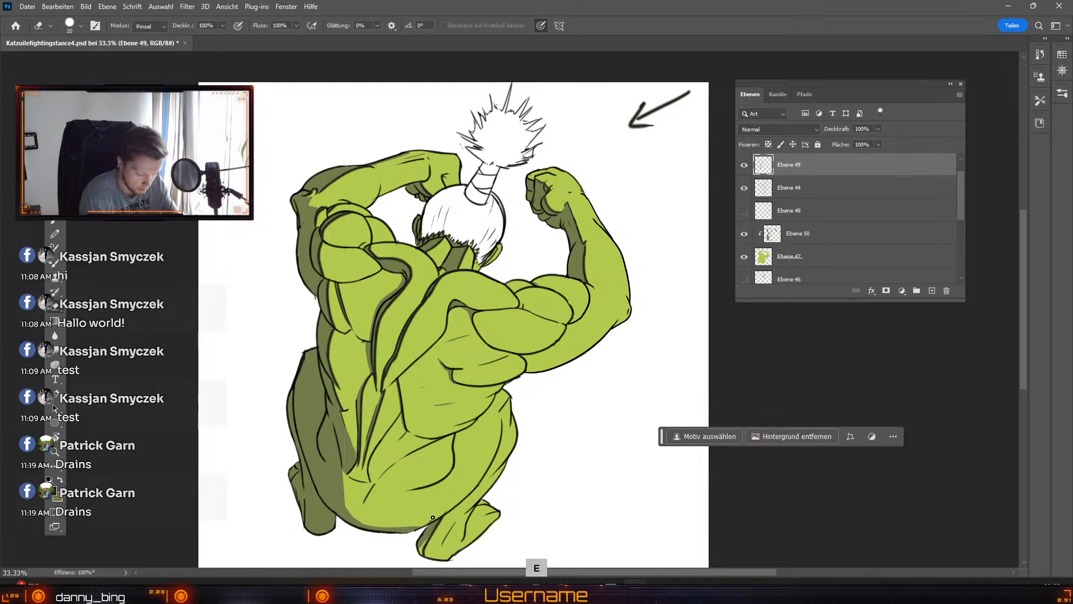
key("b")
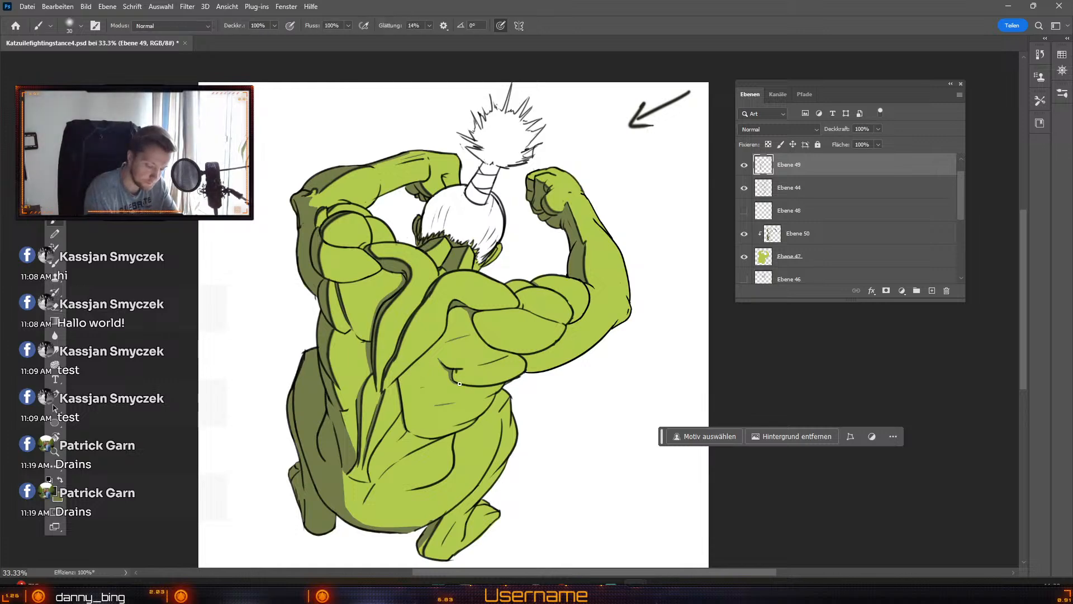
Step: Thicken the contour of the muscle crease below the right shoulder blade on Ebene 49, retrying strokes and correcting with the eraser
key("ctrl+z")
left_click_drag(456, 369, 460, 383)
key("ctrl+z")
key("ctrl+z")
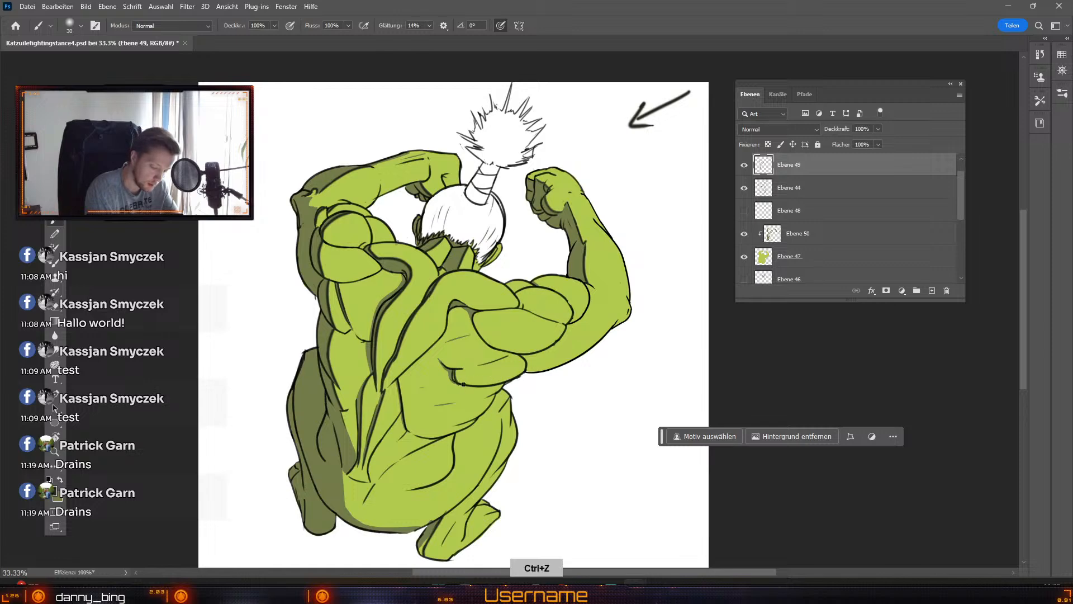
key("e")
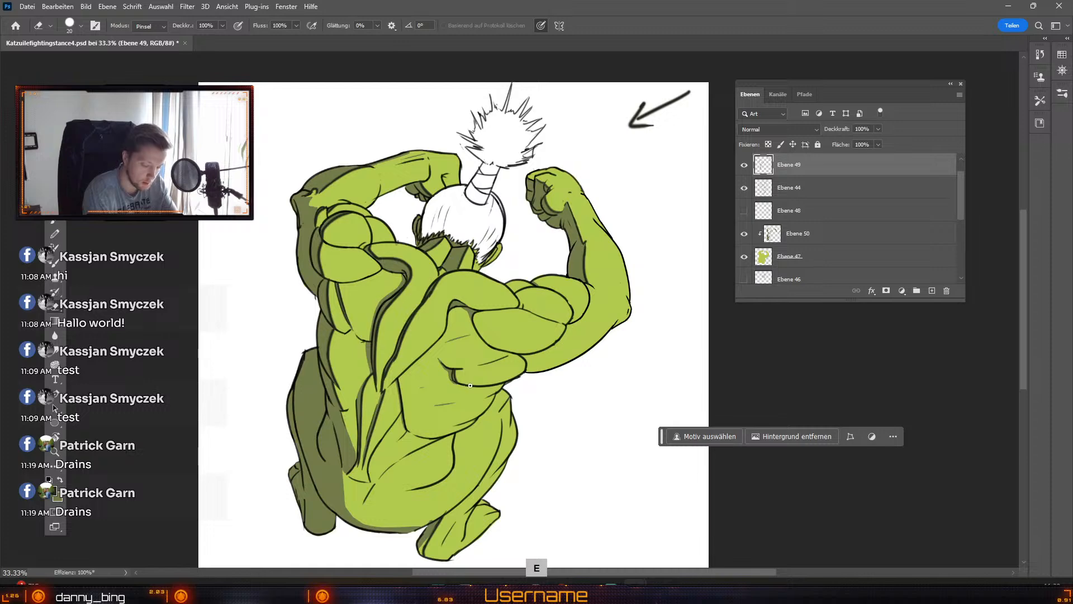
key("b")
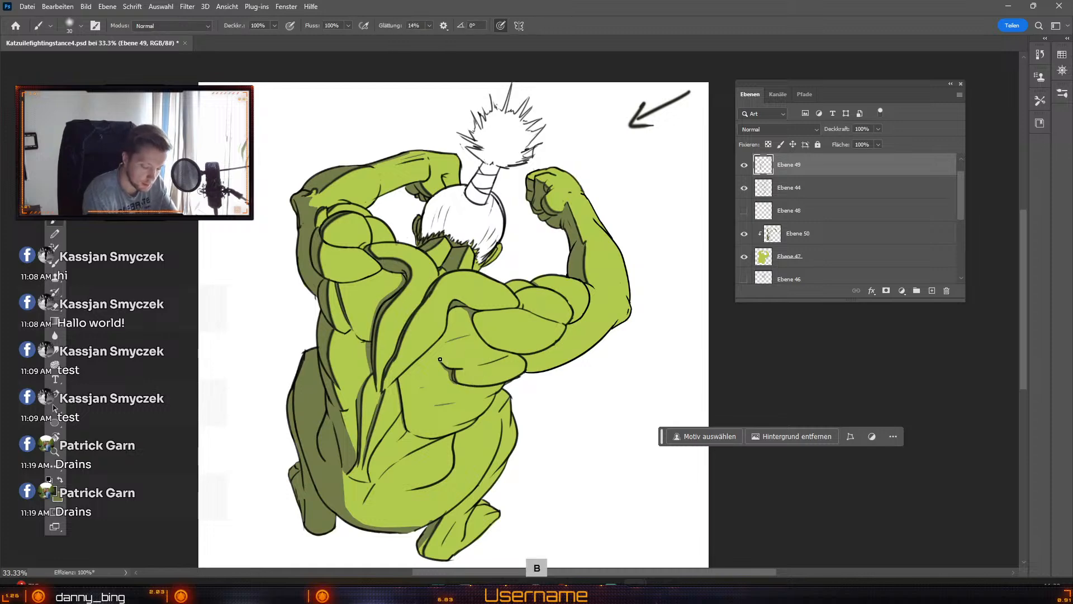
key("ctrl+z")
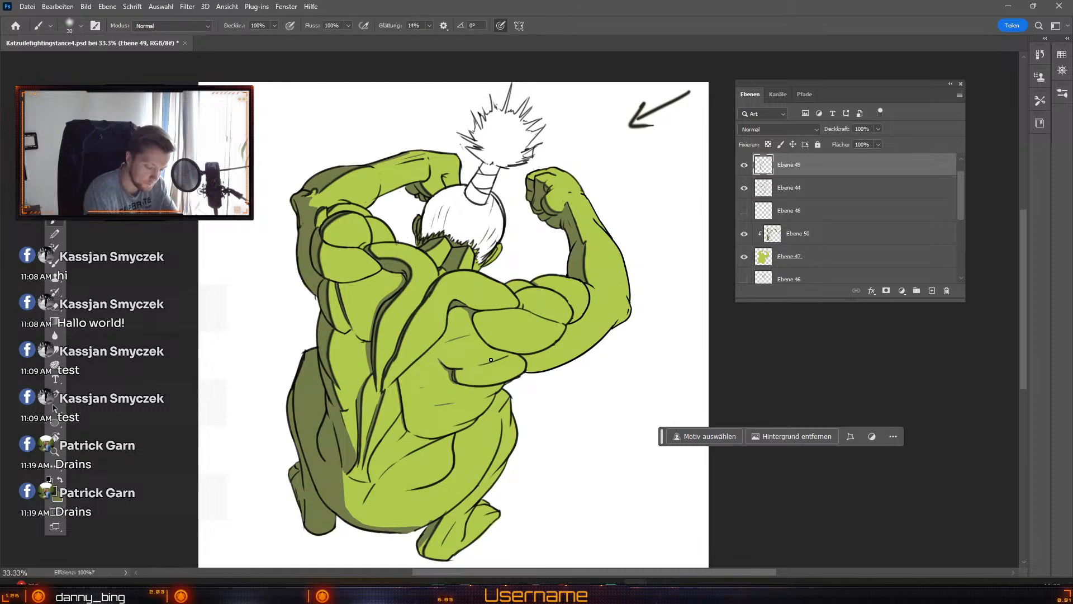
Step: Thicken the lower-back contour and the curved crease of the right buttock with the 30 px brush, redoing unsatisfactory strokes
left_click_drag(406, 425, 459, 431)
key("ctrl+z")
key("ctrl+z")
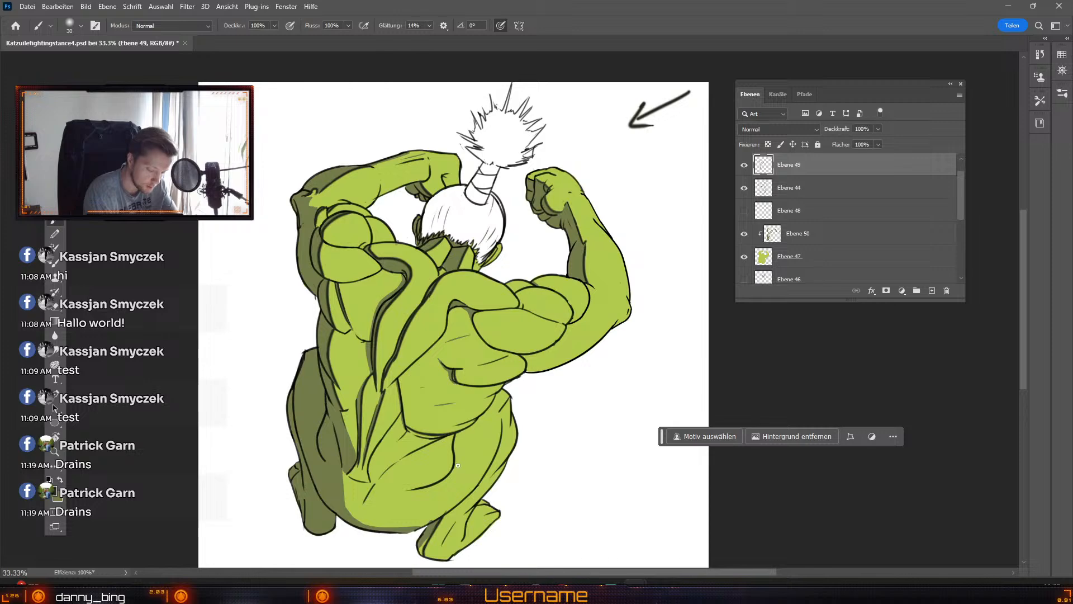
left_click_drag(425, 481, 404, 485)
key("ctrl+z")
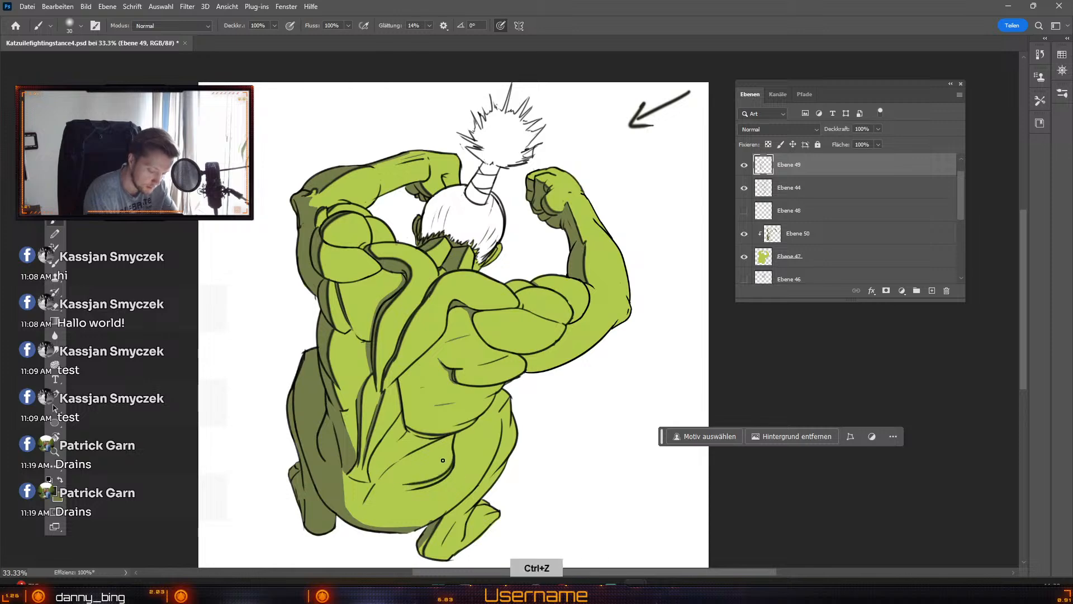
key("ctrl+z")
left_click_drag(453, 460, 401, 487)
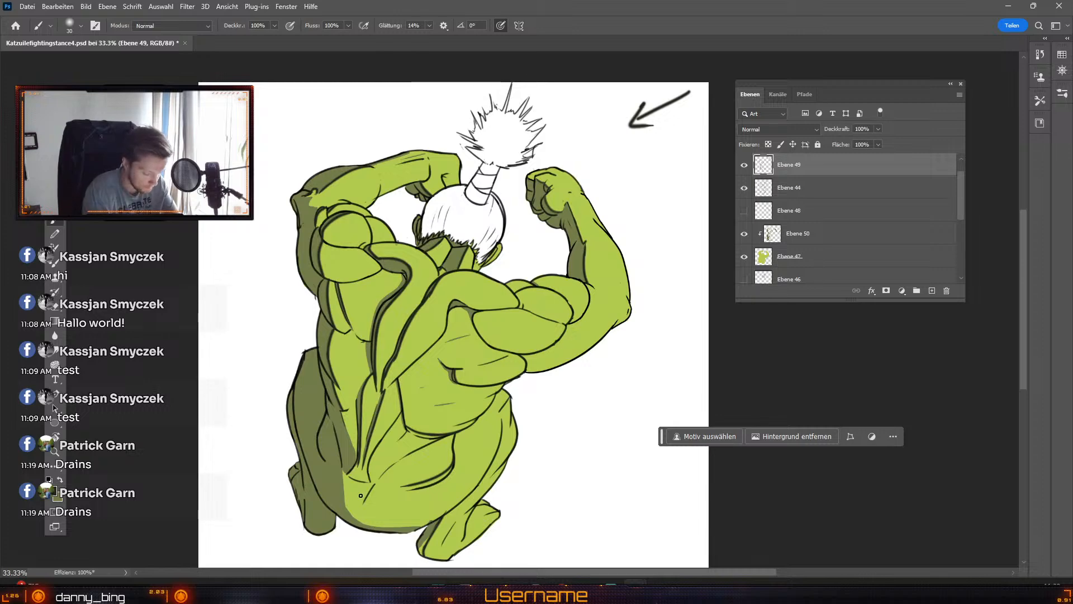
Step: Redraw the crease at the upper edge of the right buttock on Ebene 49, reducing the brush to 20 px and undoing misplaced strokes
left_click_drag(411, 486, 385, 487)
key("ctrl+z")
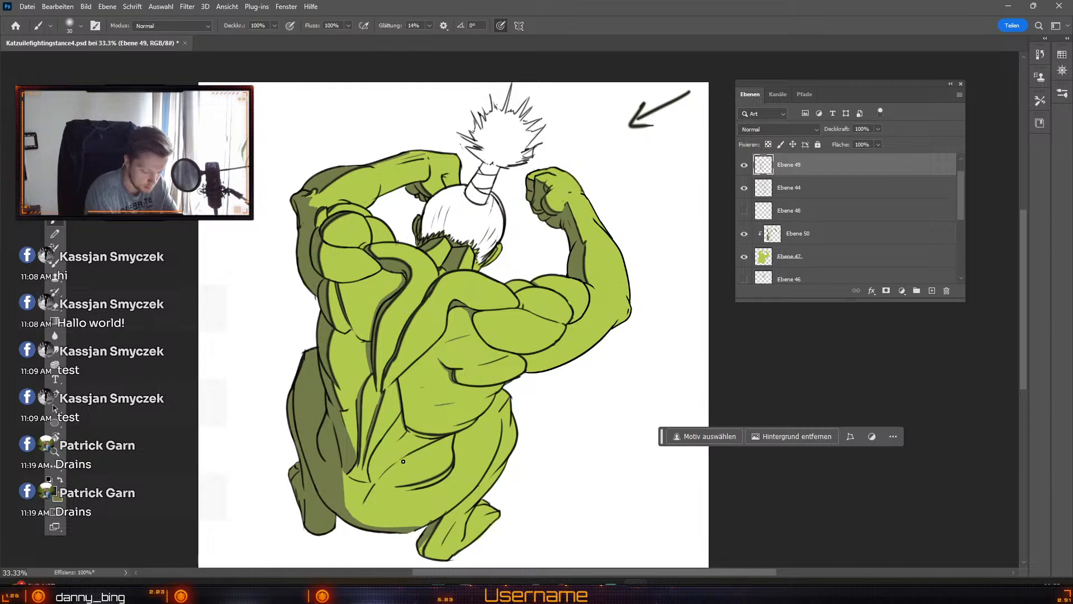
key("ctrl+z")
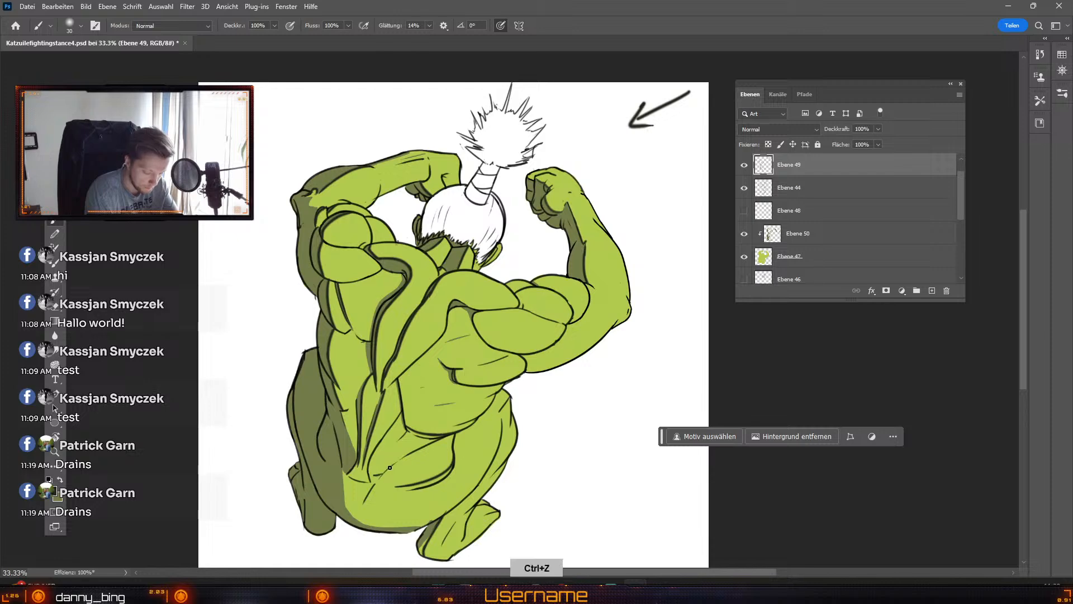
key("odiaeresis")
key("numbersign")
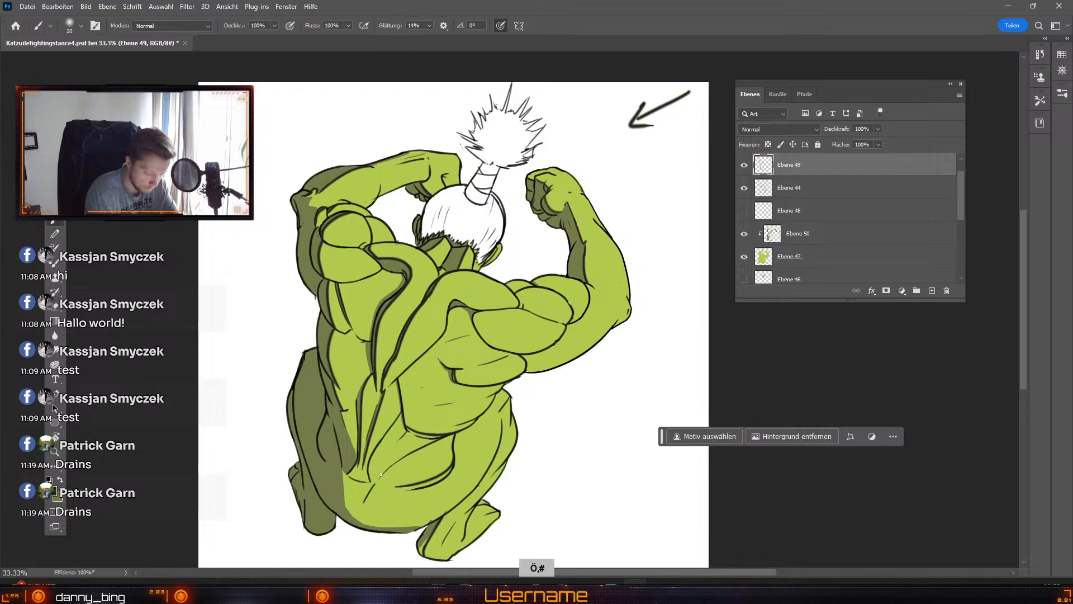
key("ctrl+z")
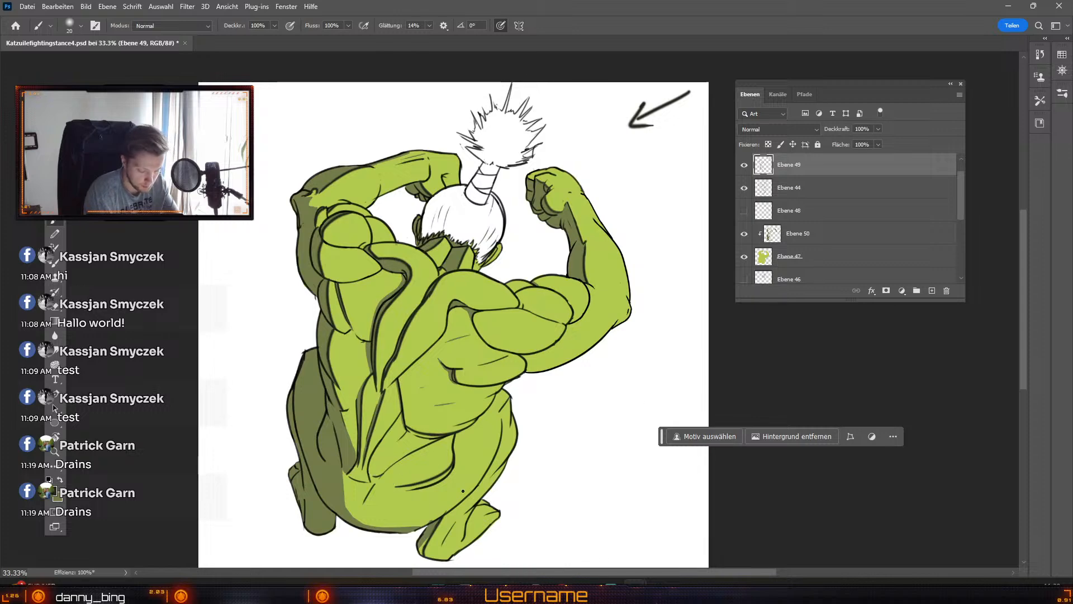
Step: Try strokes along the lower and outer contour of the right buttock with a brush up to 45 px, undoing them
key("odiaeresis")
key("numbersign")
mouse_move(363, 514)
left_mouse_down()
mouse_move(436, 519)
mouse_move(378, 524)
left_mouse_up()
key("ctrl+z")
key("ctrl+z")
key("ctrl+z")
key("odiaeresis")
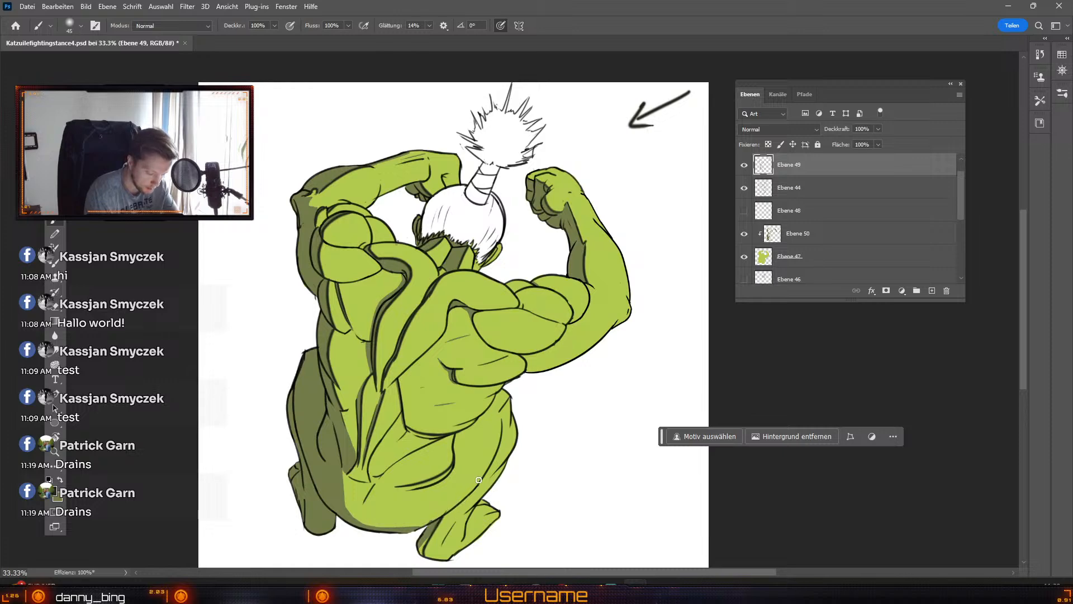
mouse_move(470, 497)
left_mouse_down()
mouse_move(379, 526)
mouse_move(460, 513)
left_mouse_up()
key("ctrl+z")
key("ctrl+z")
key("ctrl+z")
Step: Draw a thicker contour line along the underside of the buttocks, redoing the stroke and reducing the brush to 30 px
left_click_drag(383, 525, 447, 518)
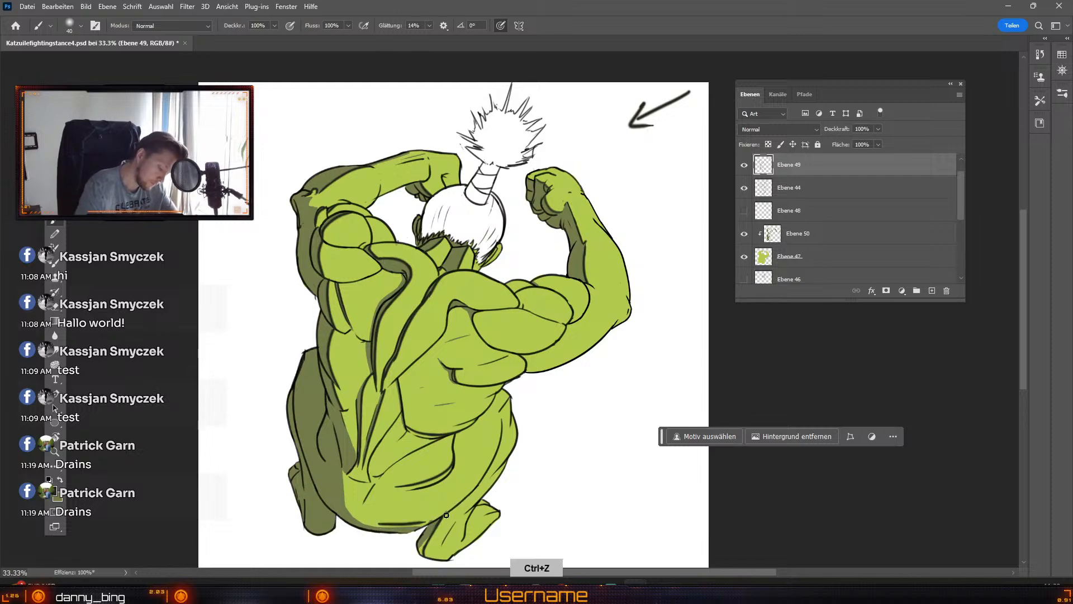
key("ctrl+z")
left_click_drag(383, 524, 442, 518)
key("odiaeresis")
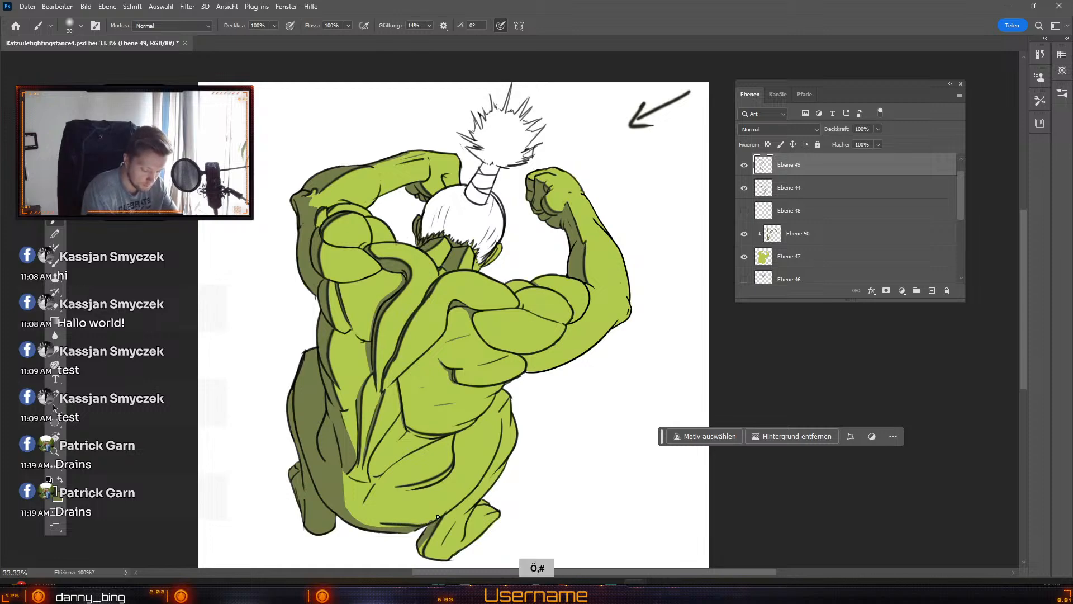
key("ctrl+z")
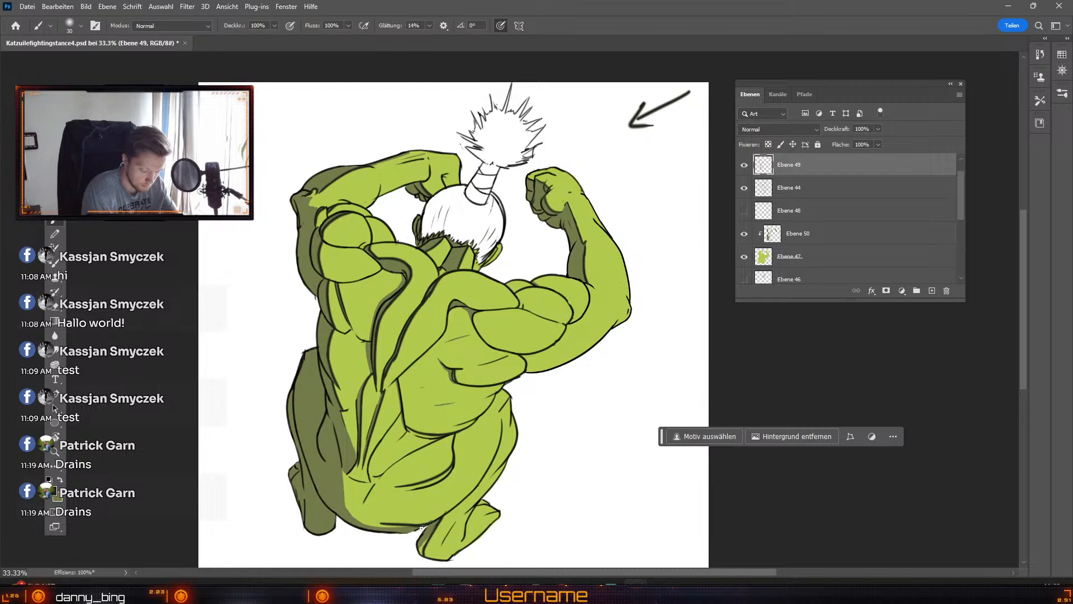
key("e")
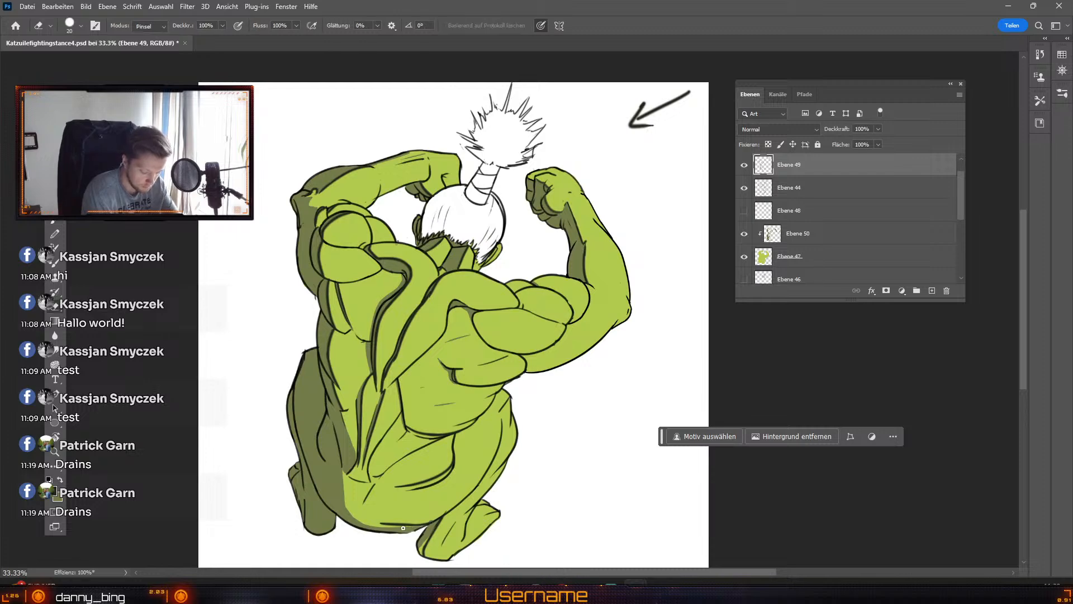
key("b")
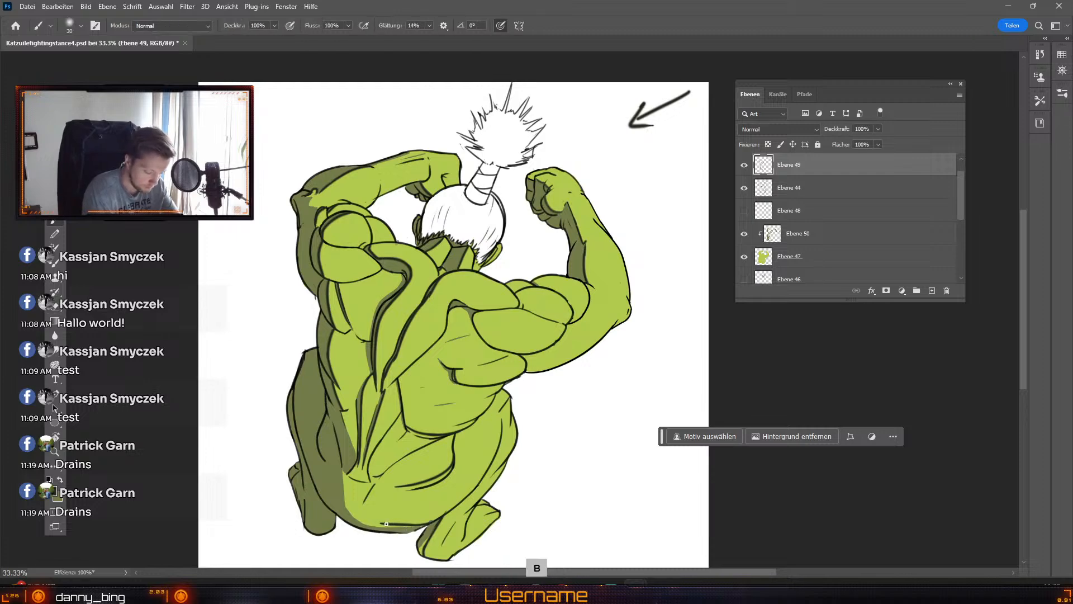
Step: Extend the buttocks' underside contour toward the edge of the left-side shadow with the 30 px brush, undoing unsatisfactory strokes
mouse_move(386, 524)
left_mouse_down()
mouse_move(358, 522)
mouse_move(365, 516)
left_mouse_up()
key("ctrl+z")
key("ctrl+z")
key("ctrl+z")
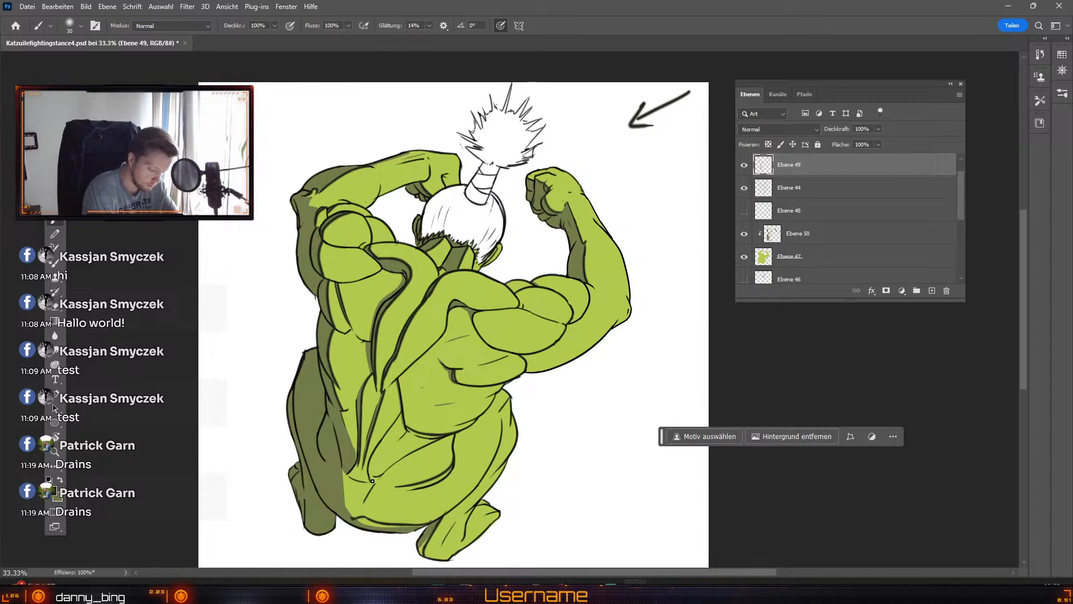
key("ctrl+z")
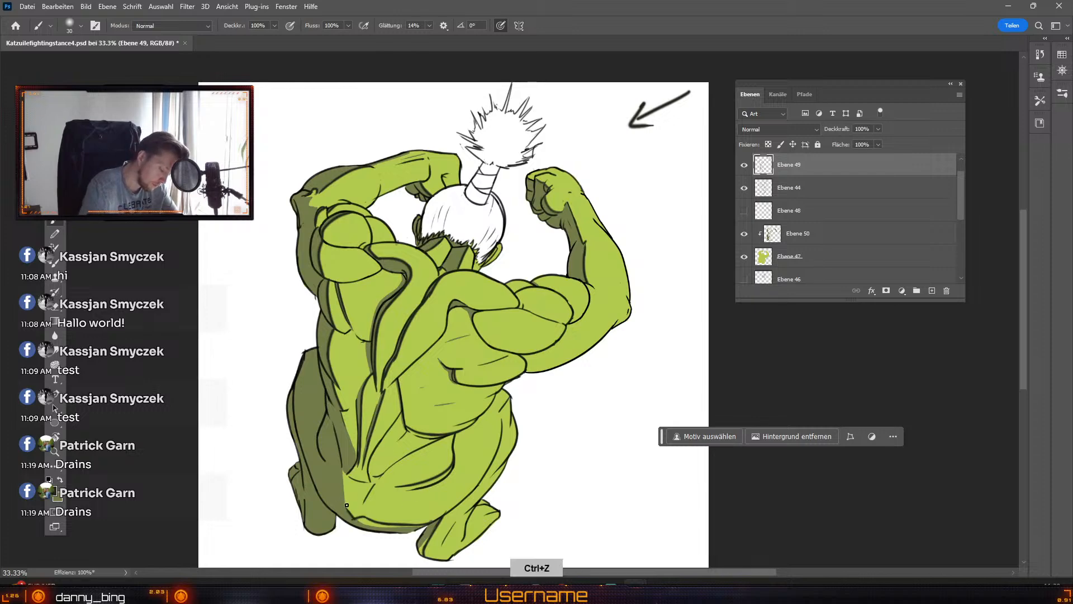
Step: Try to fade the lines at the left edge of the buttocks with a 50 px eraser at 62% opacity, undoing the result
key("e")
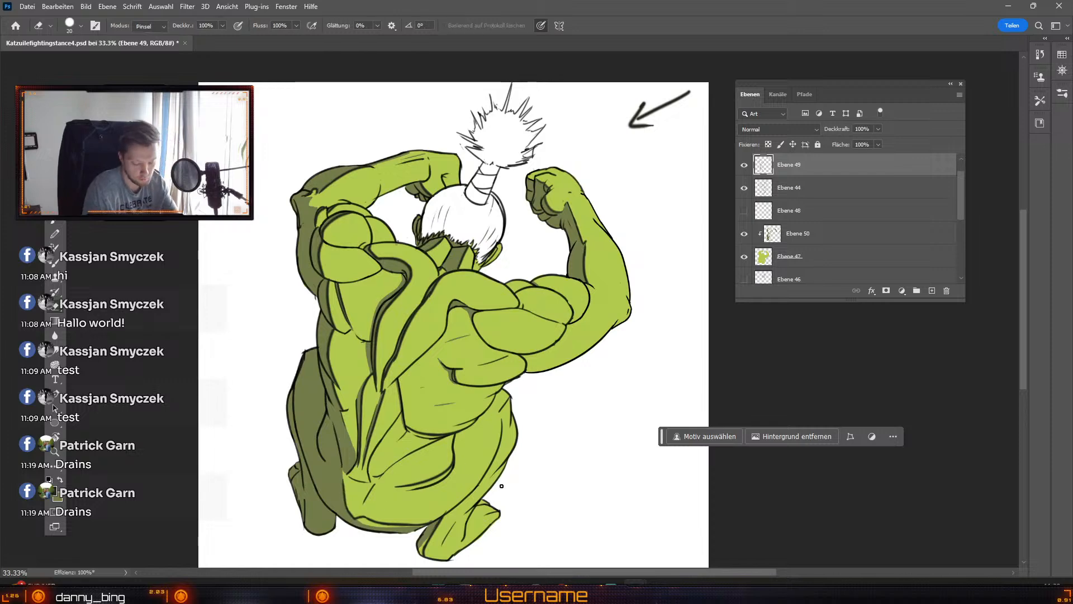
key("e")
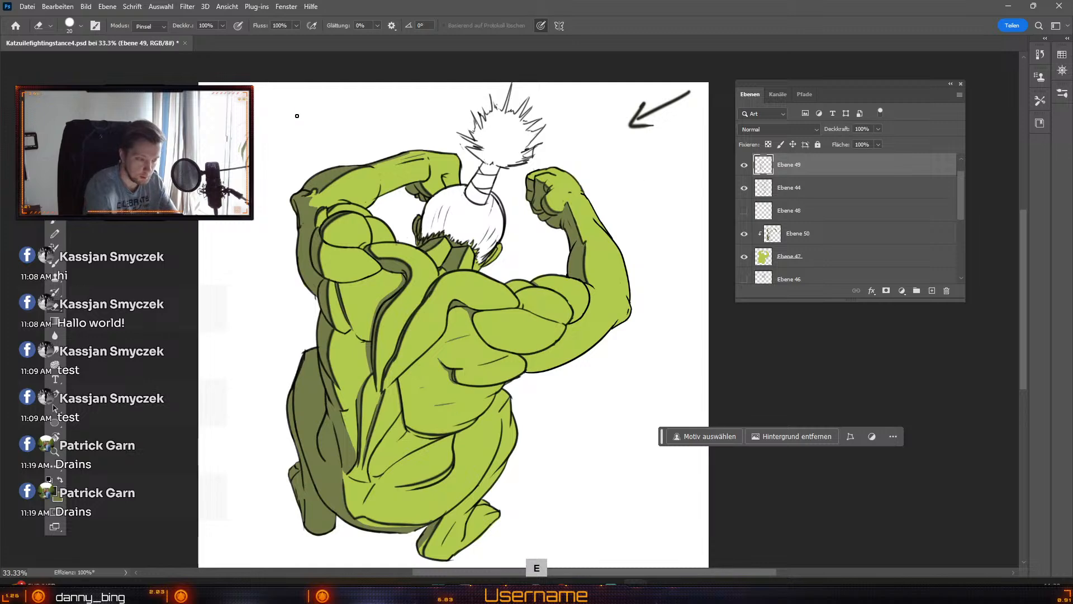
left_click(223, 26)
left_click_drag(225, 38, 203, 38)
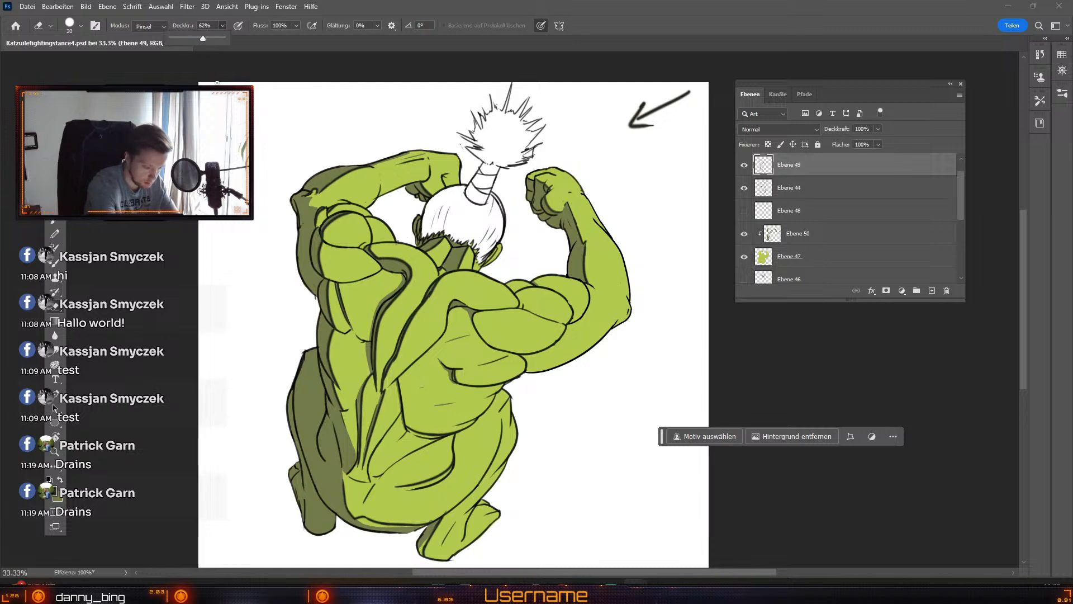
left_click(349, 486)
key("numbersign")
key("numbersign")
key("numbersign")
left_click_drag(342, 480, 366, 525)
key("ctrl+z")
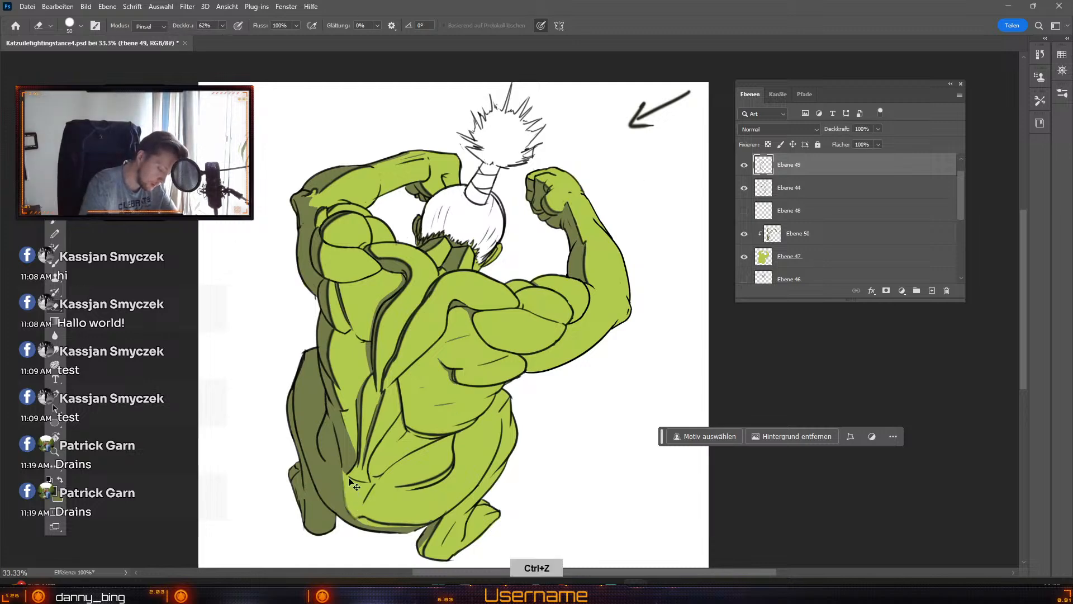
Step: Try fading the same buttock lines with the eraser at 27% opacity, undo it, and choose the soft round pressure eraser preset
left_click(222, 26)
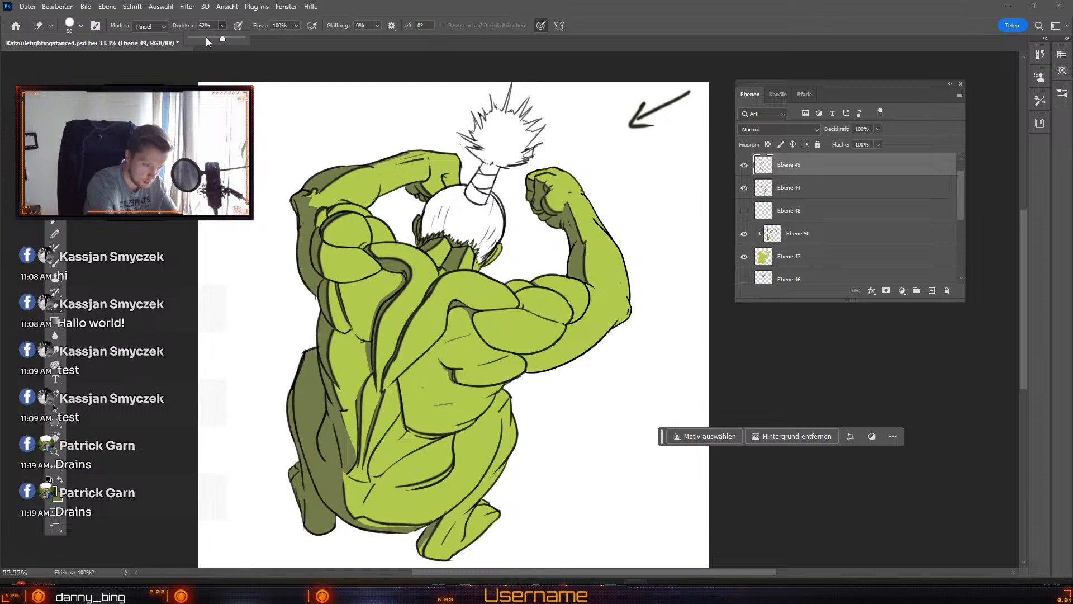
left_click(204, 38)
left_click(344, 495)
left_click_drag(341, 479, 354, 505)
key("ctrl+z")
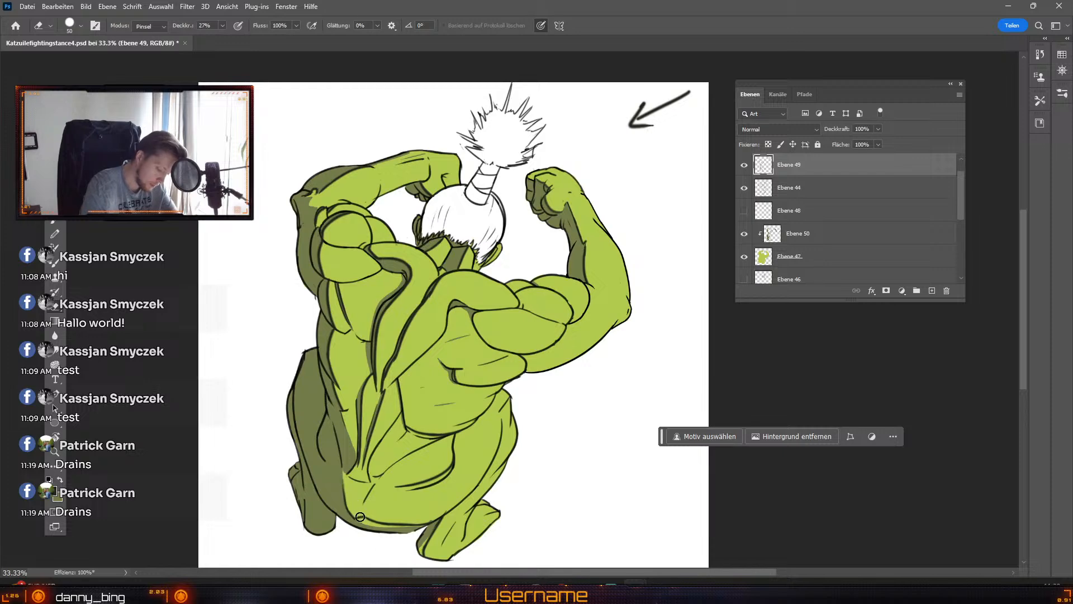
key("ctrl+z")
left_click(73, 27)
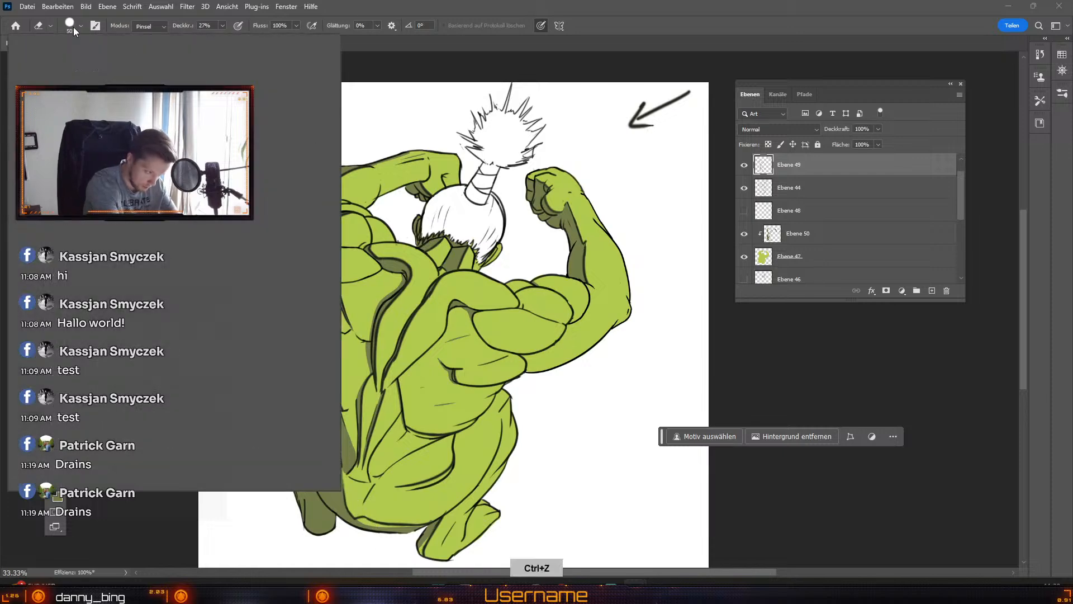
left_click(67, 221)
left_click(364, 530)
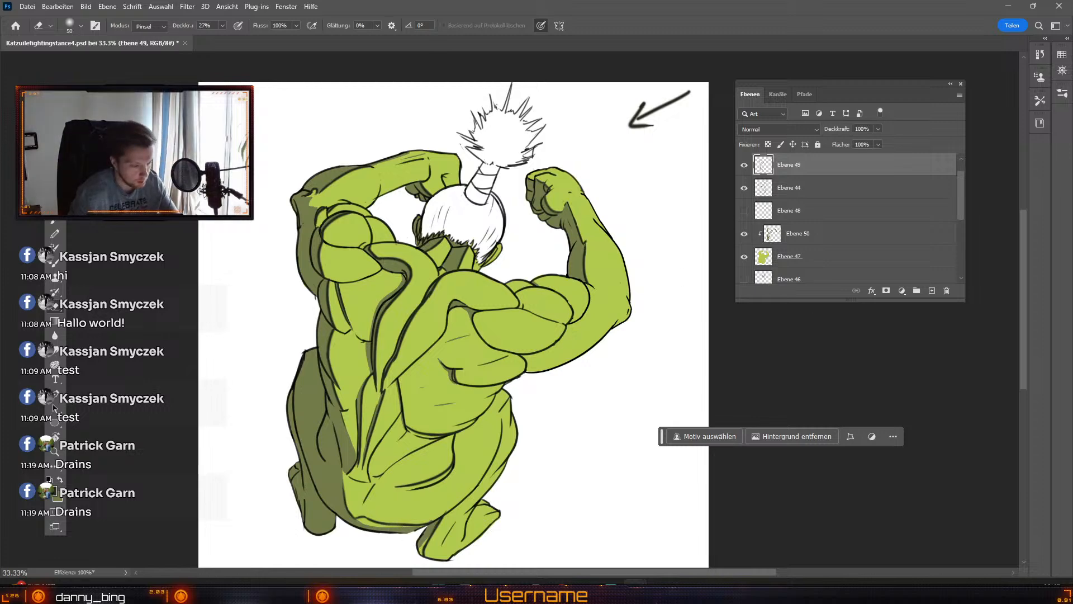
Step: Rework the contour at the left elbow on Ebene 49 with a 25 px brush, undoing misplaced strokes
key("b")
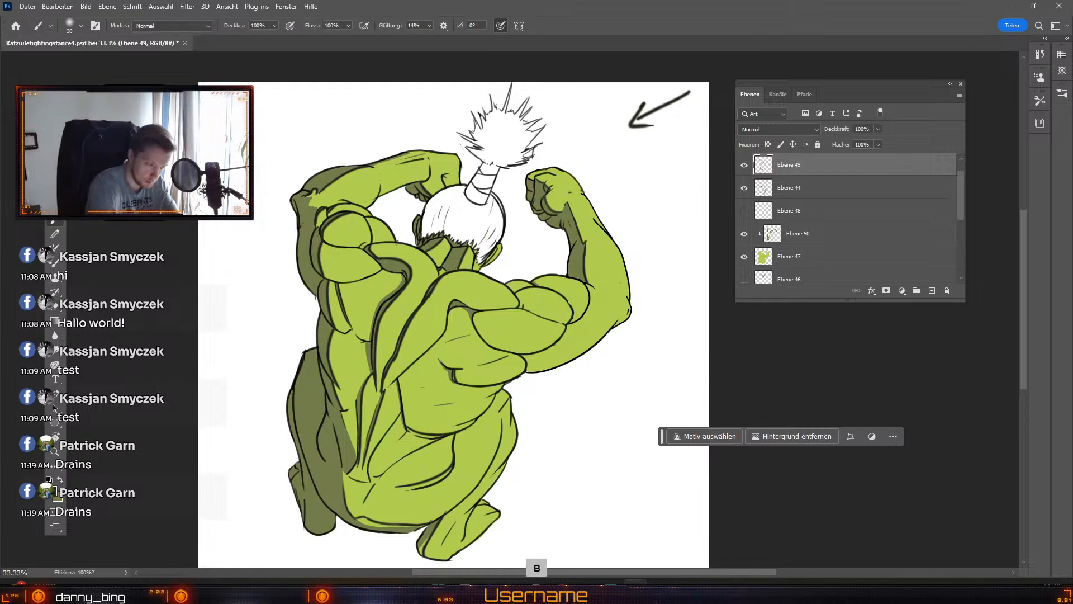
key("odiaeresis")
key("numbersign")
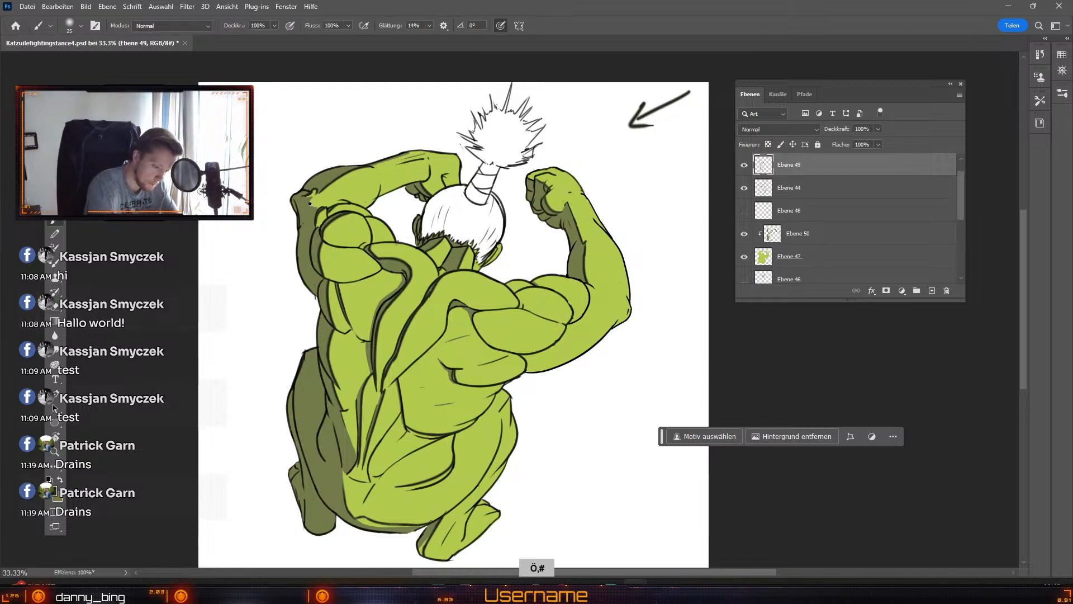
key("ctrl+z")
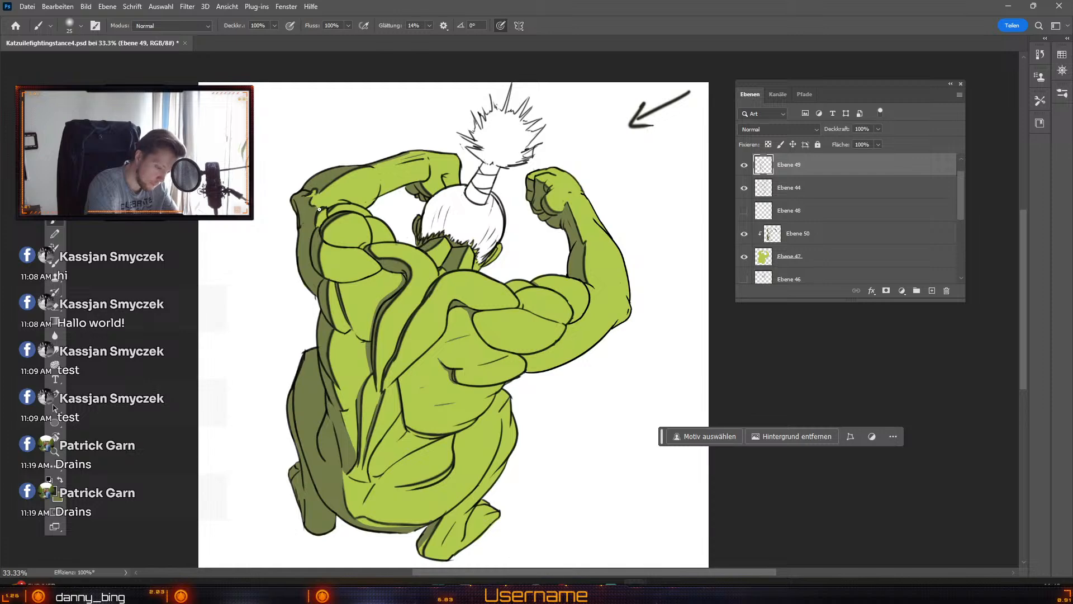
key("ctrl+z")
key("ctrl+z")
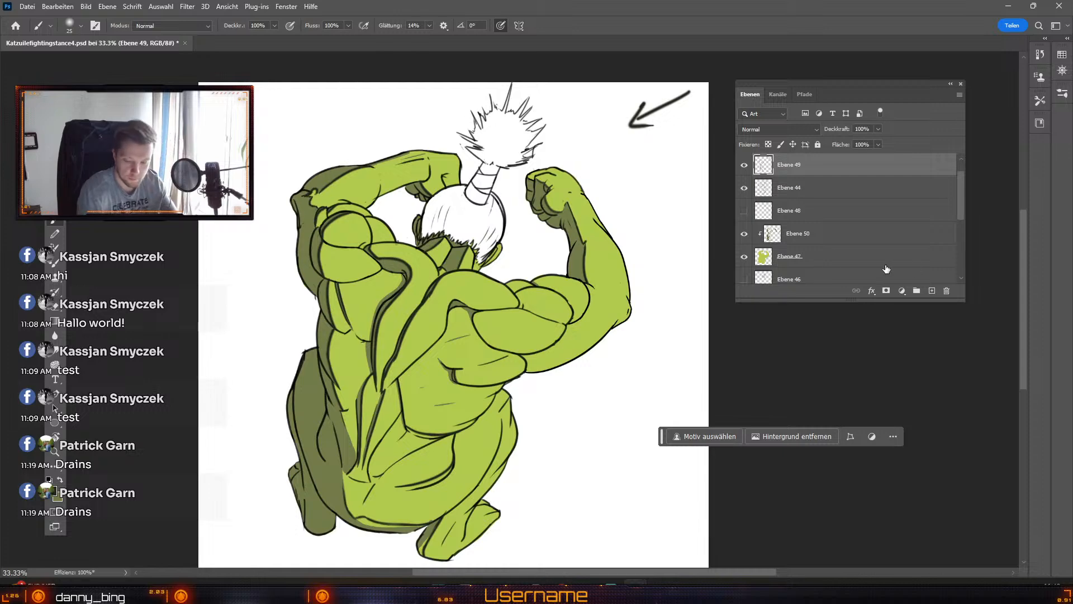
Step: Clean up the shading at the left elbow on Ebene 50 with a hard round eraser at 100% opacity, reduced to 20 px
left_click(850, 234)
key("odiaeresis")
key("numbersign")
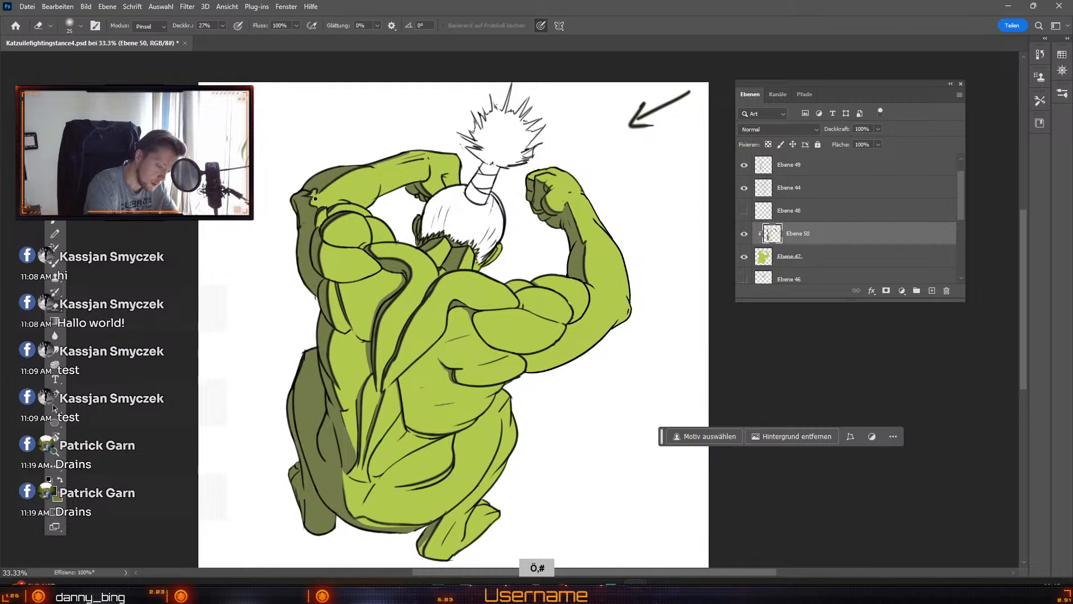
left_click(223, 26)
left_click_drag(225, 35, 267, 35)
left_click(71, 25)
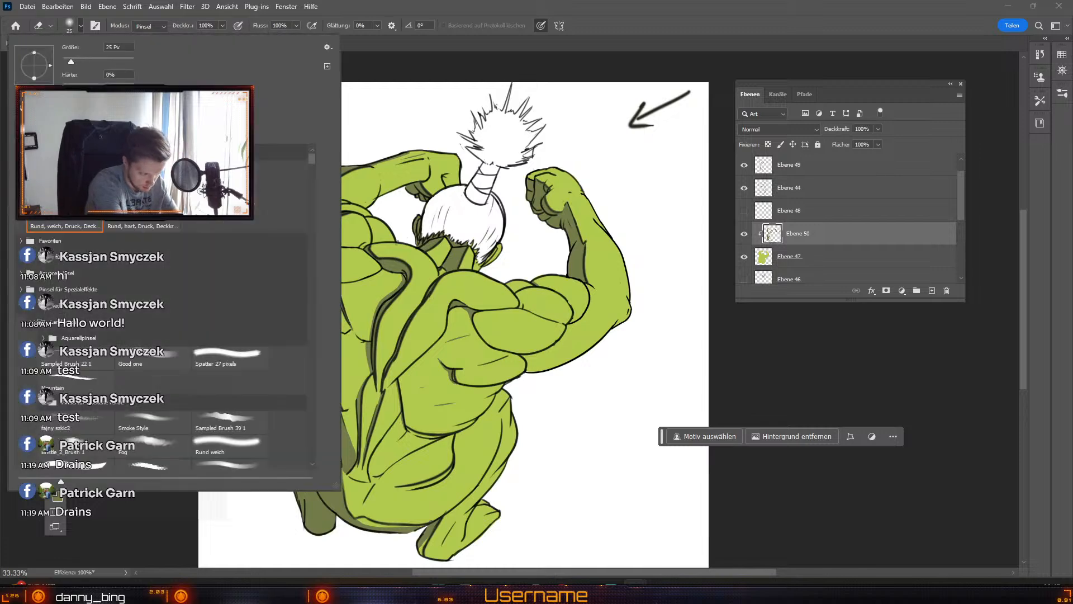
left_click(141, 226)
left_click(355, 186)
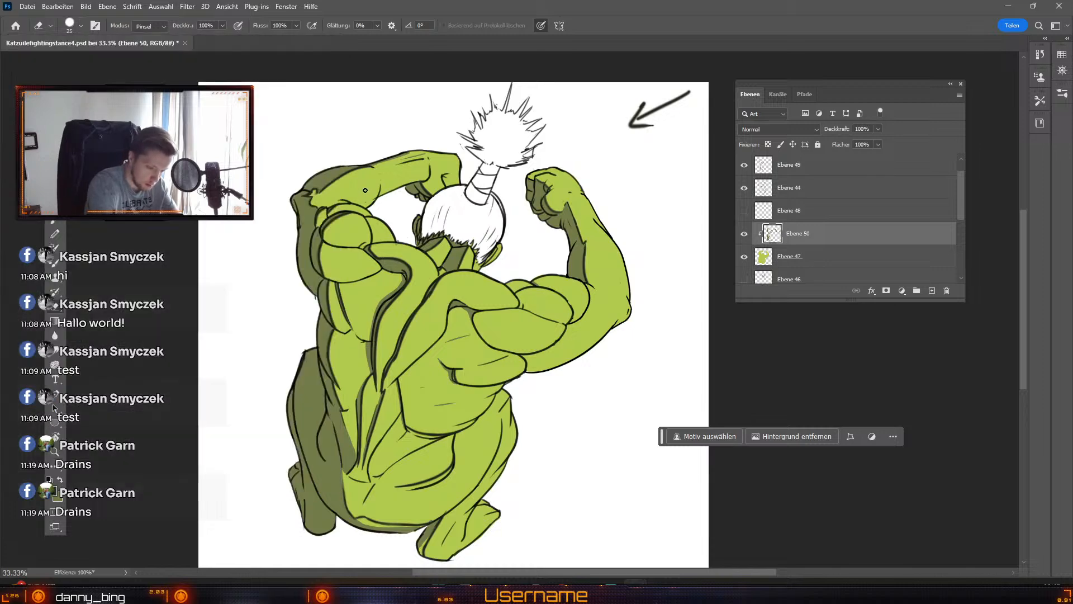
key("odiaeresis")
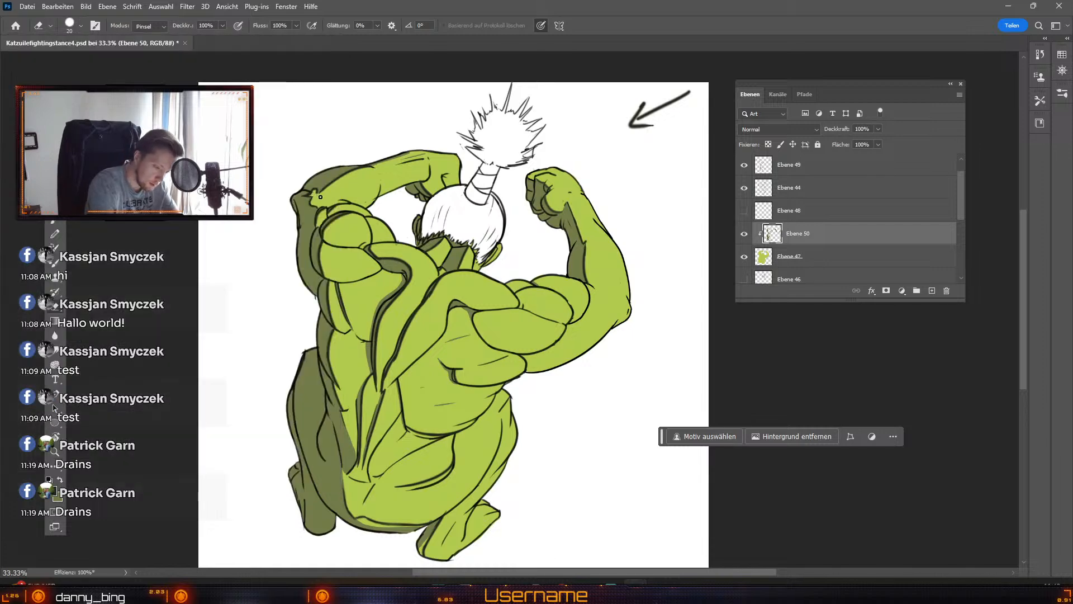
Step: Fill the shadow below the buttocks' underside contour on Ebene 50 with a 100% hardness brush, going from 45 px to 40 px
key("b")
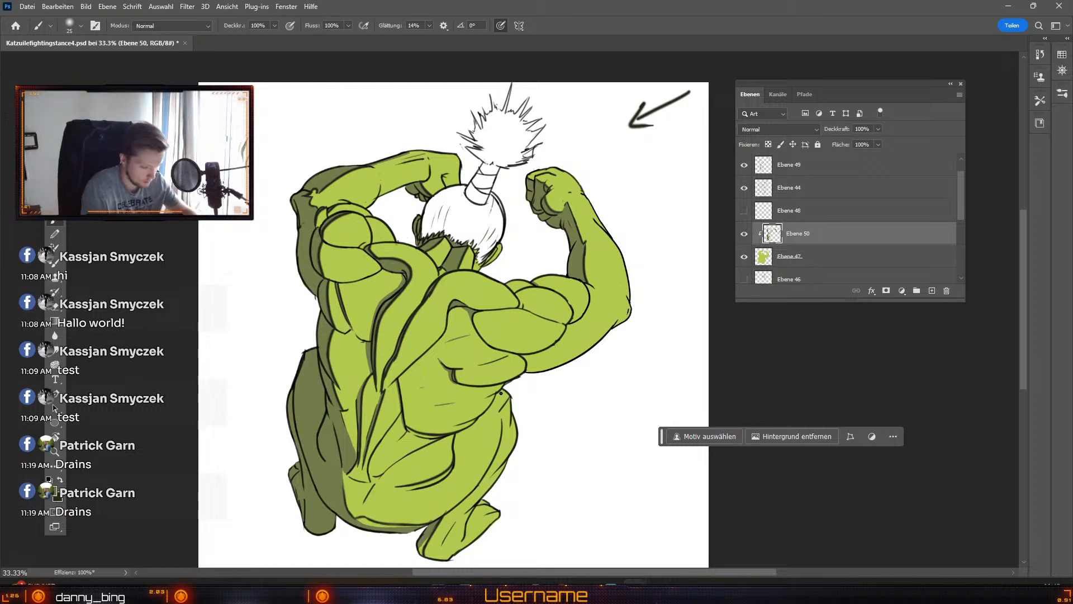
key("numbersign")
key("numbersign")
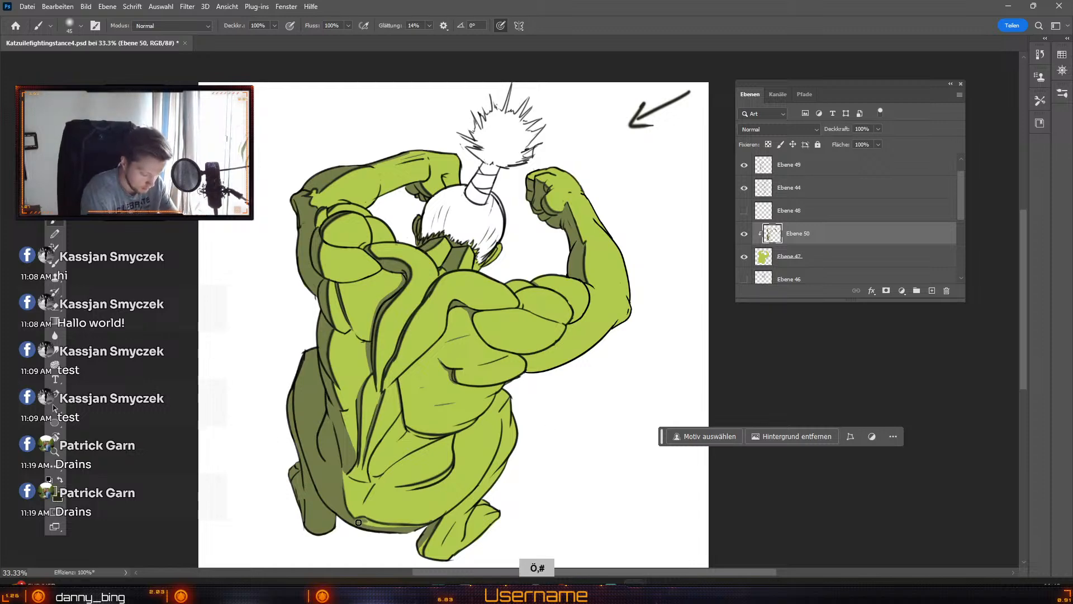
left_click(73, 26)
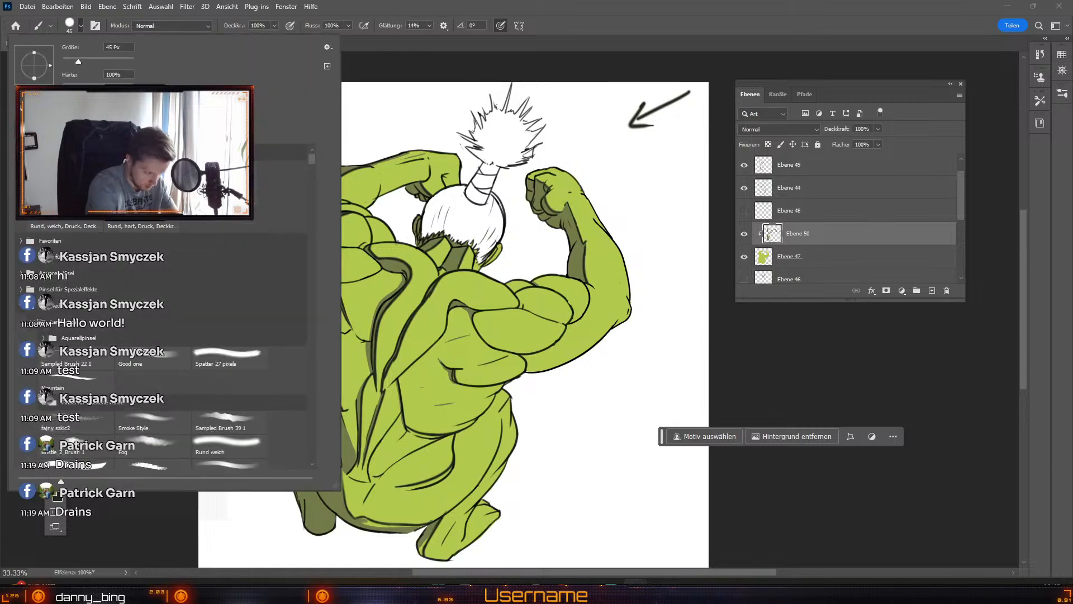
left_click(340, 519)
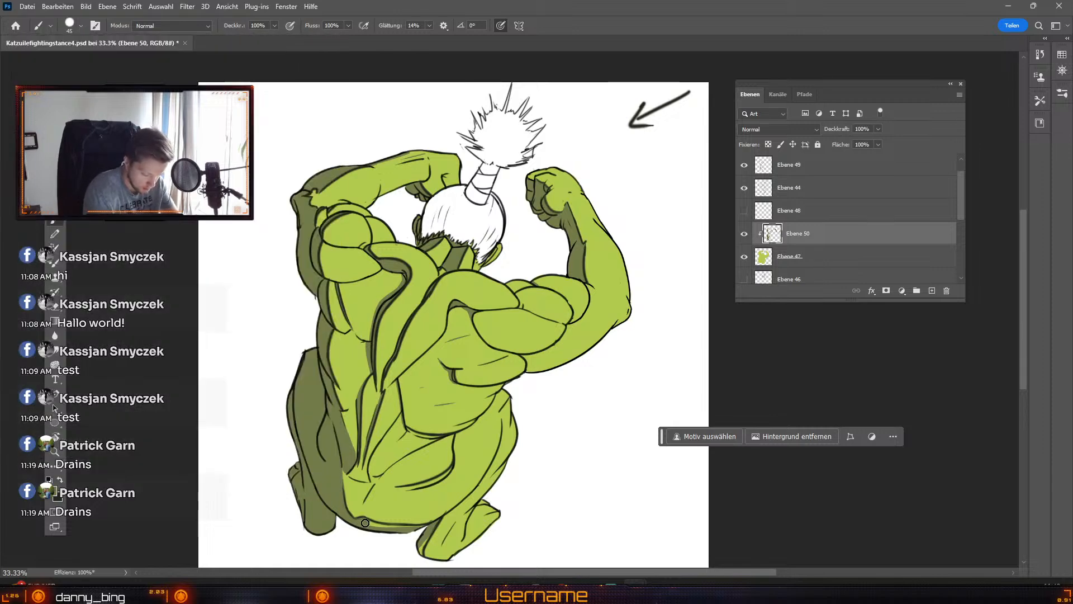
key("numbersign")
key("odiaeresis")
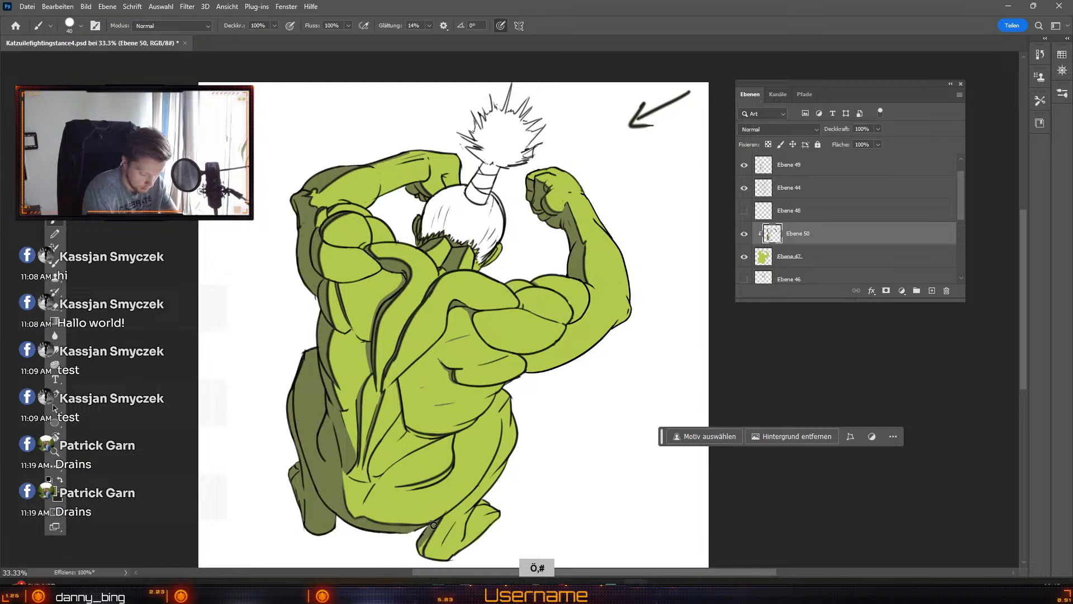
Step: Refine the shadow along the inner edge of the right foot on Ebene 50, and reduce the brush to 25 px
key("e")
key("b")
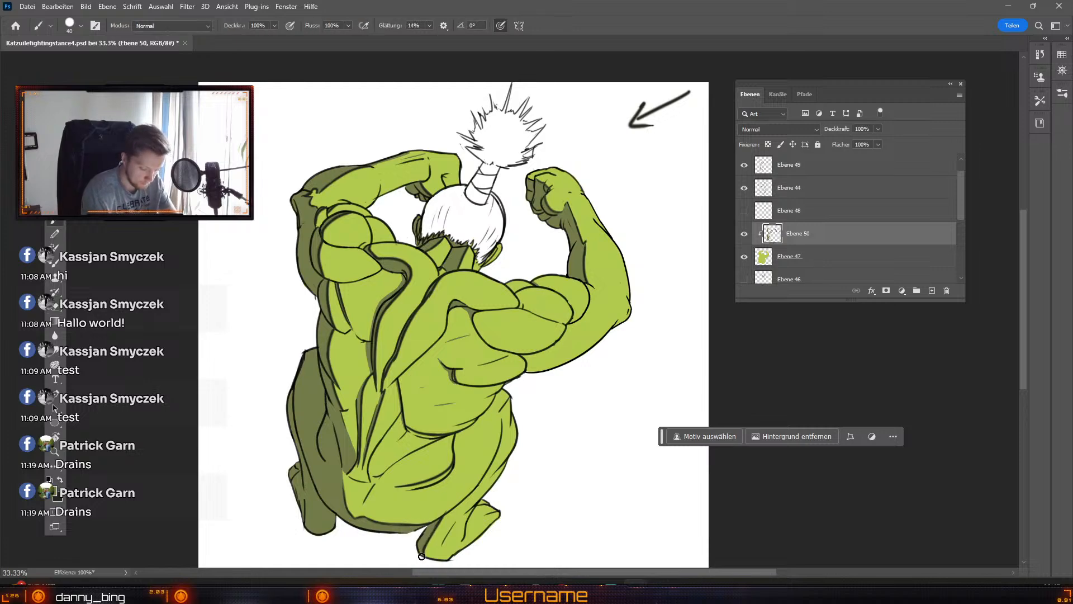
key("odiaeresis")
key("odiaeresis")
key("odiaeresis")
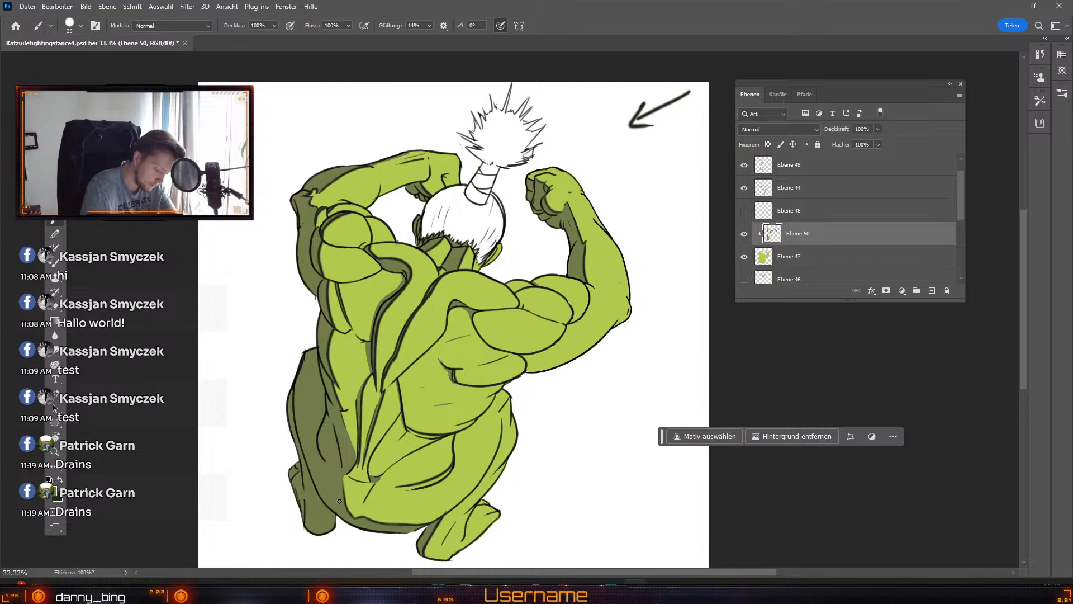
Step: Paint a small shadow at the base of the spine on Ebene 50 with a 15 px brush, undoing a misplaced stroke
key("odiaeresis")
key("numbersign")
key("ctrl+z")
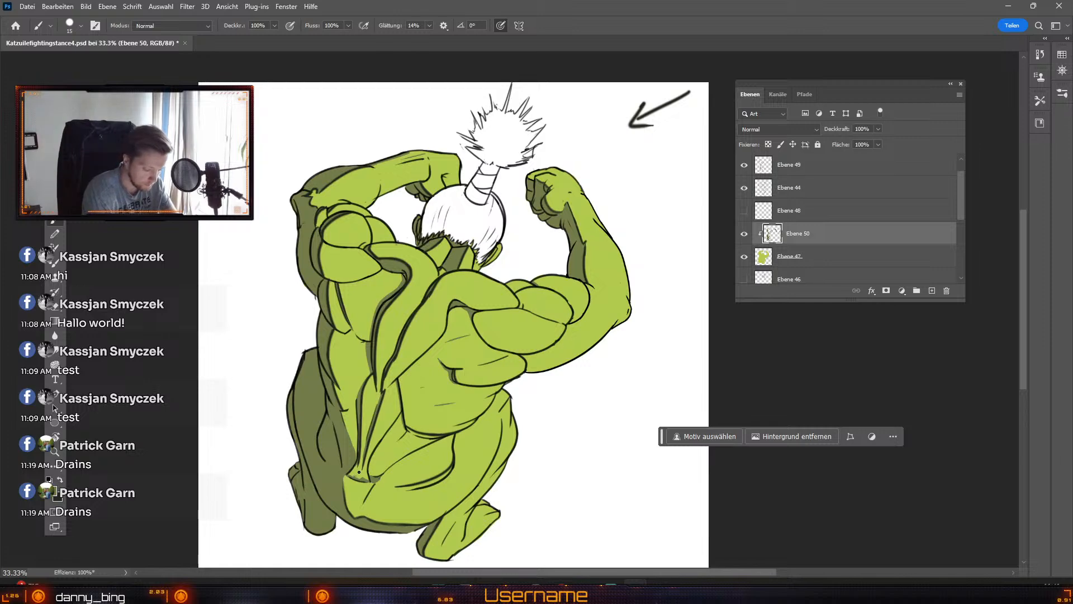
key("e")
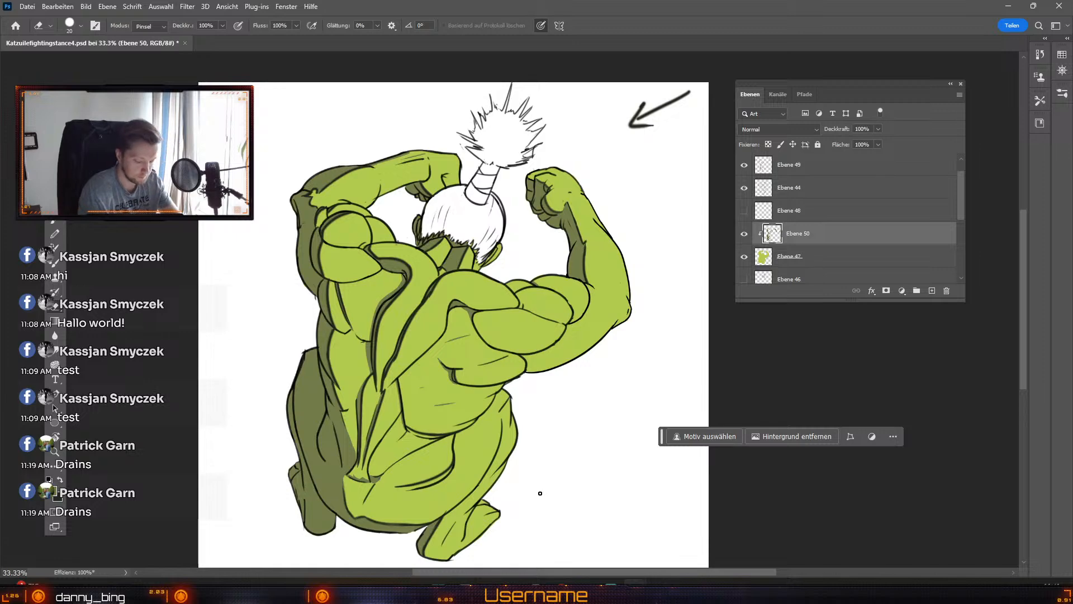
Step: Shade beneath the right buttock's inner curved line on Ebene 50 with a 25 px brush, undoing misplaced strokes
key("b")
key("odiaeresis")
key("numbersign")
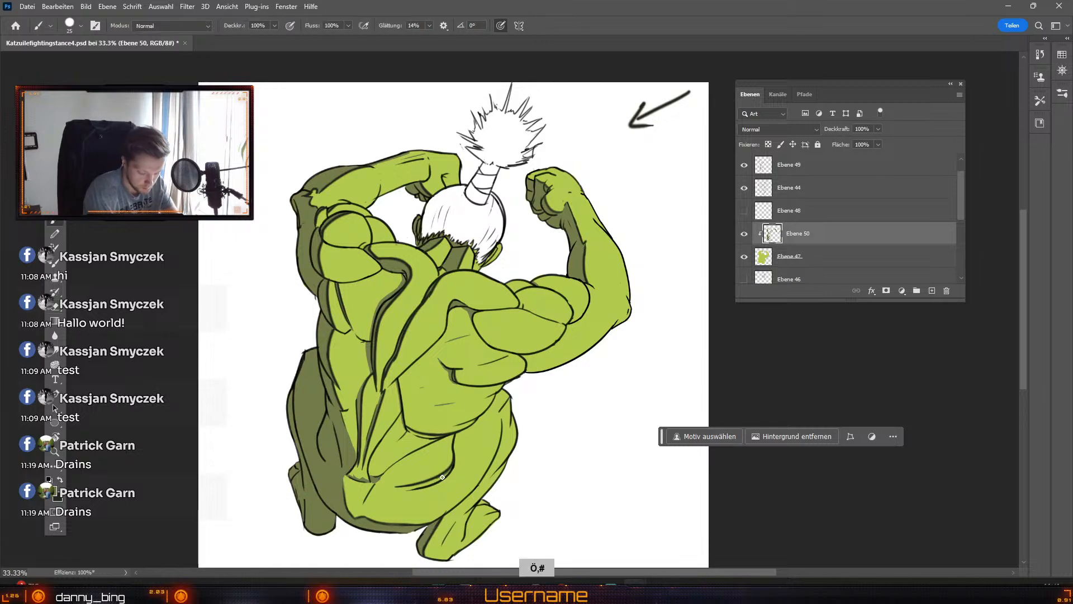
left_click_drag(429, 481, 407, 487)
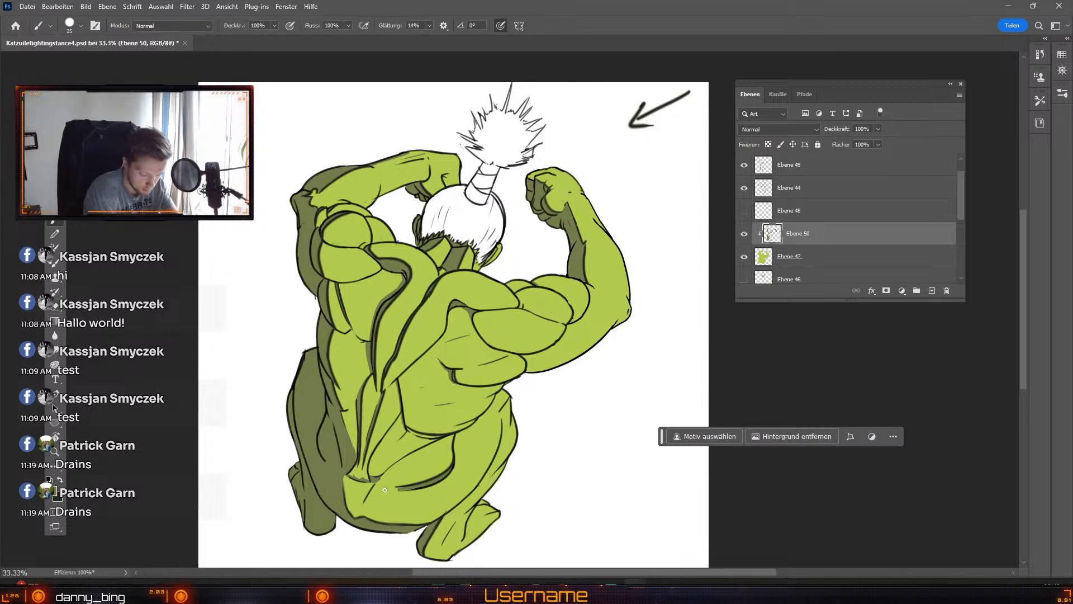
key("ctrl+z")
left_click_drag(422, 487, 382, 489)
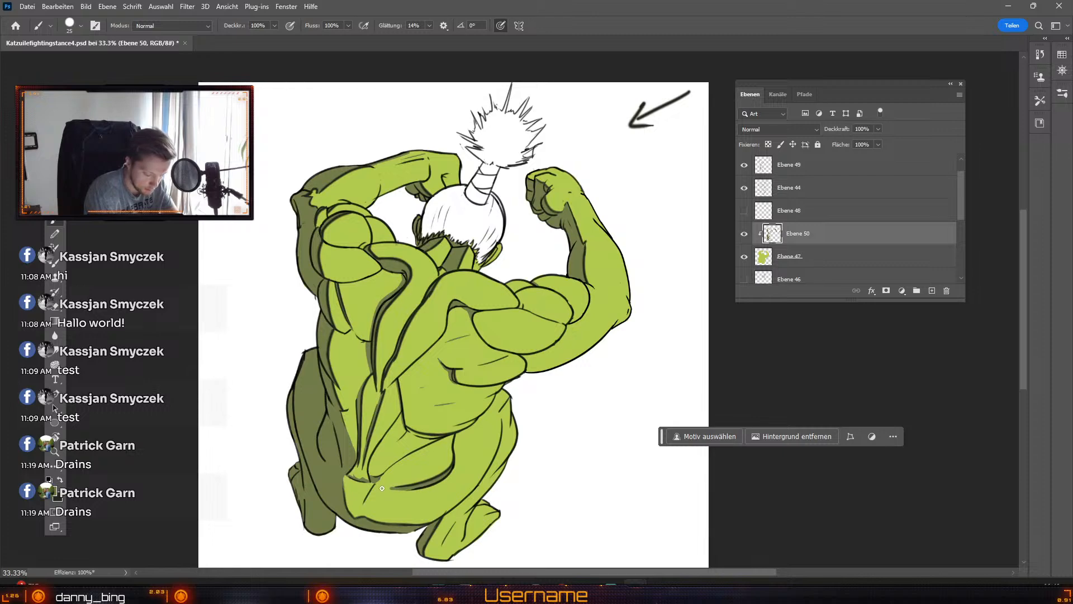
key("e")
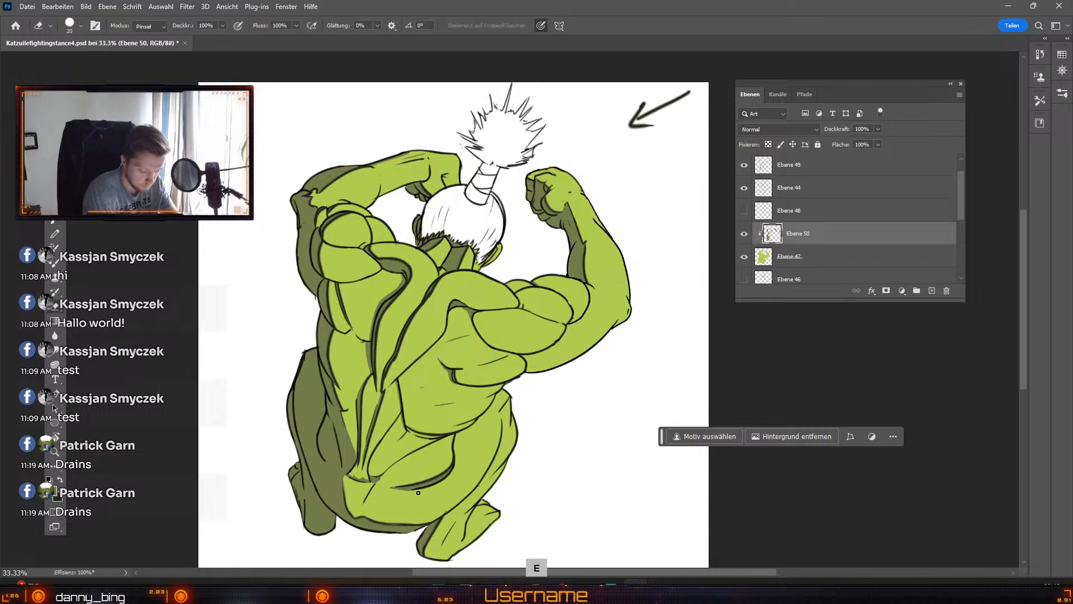
key("b")
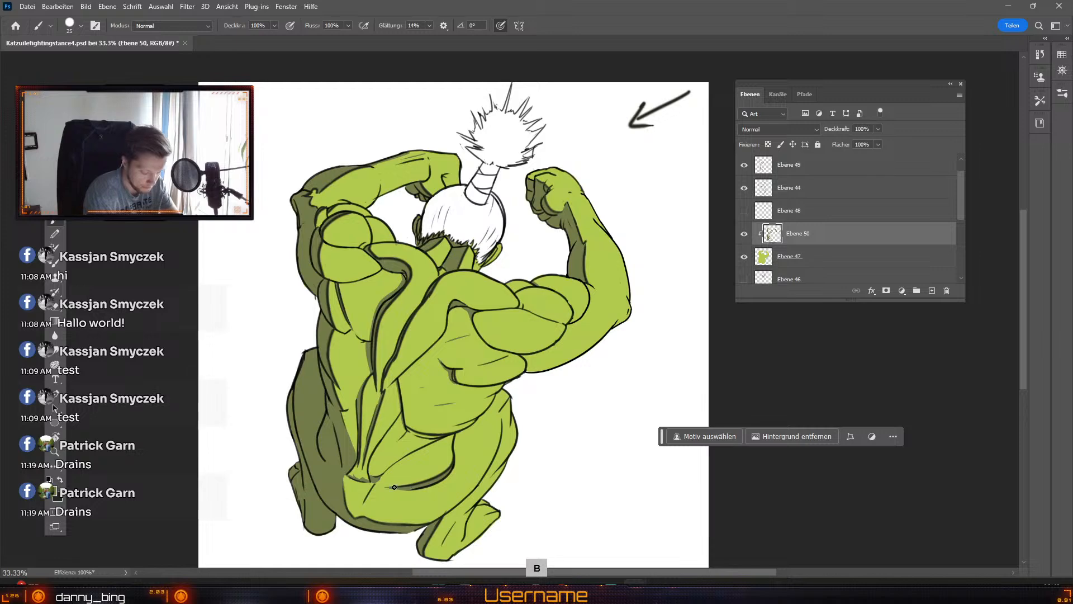
key("ctrl+z")
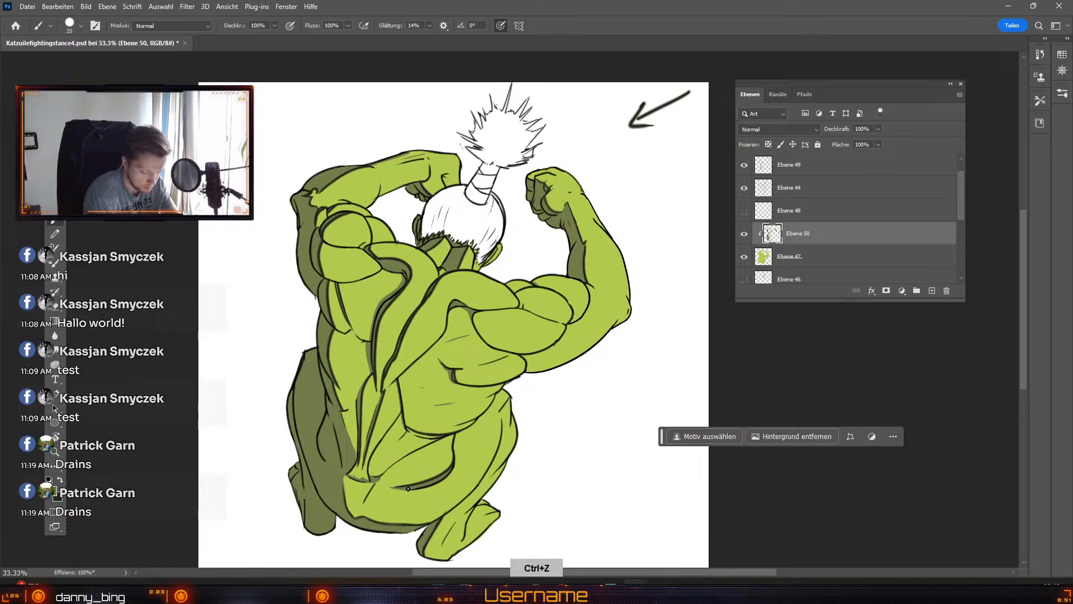
key("b")
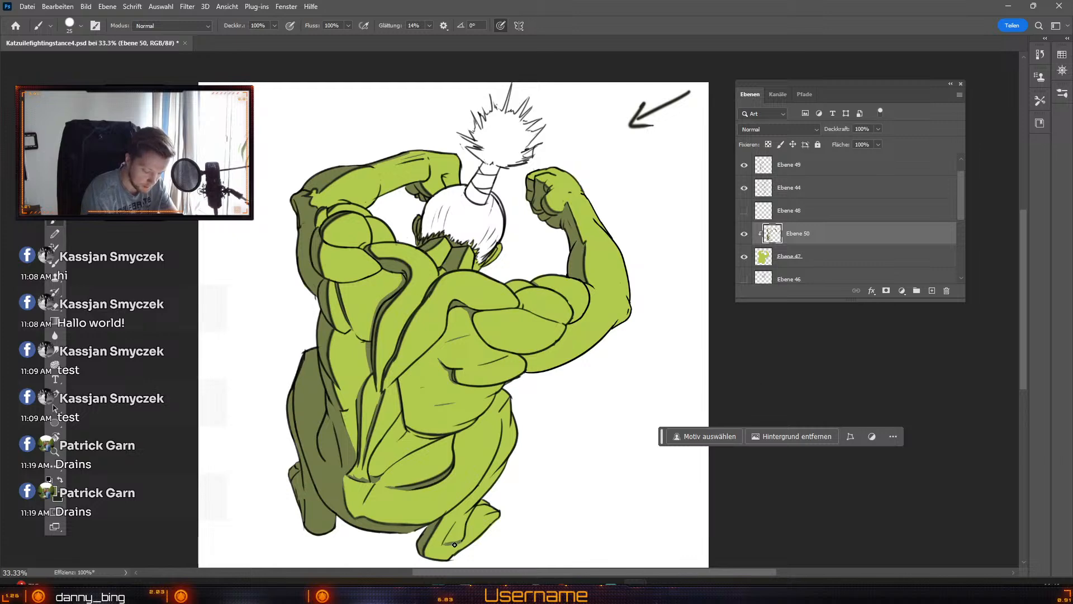
Step: Try adding a shadow to the sole of the right foot on Ebene 50 and undo the strokes
key("ctrl+z")
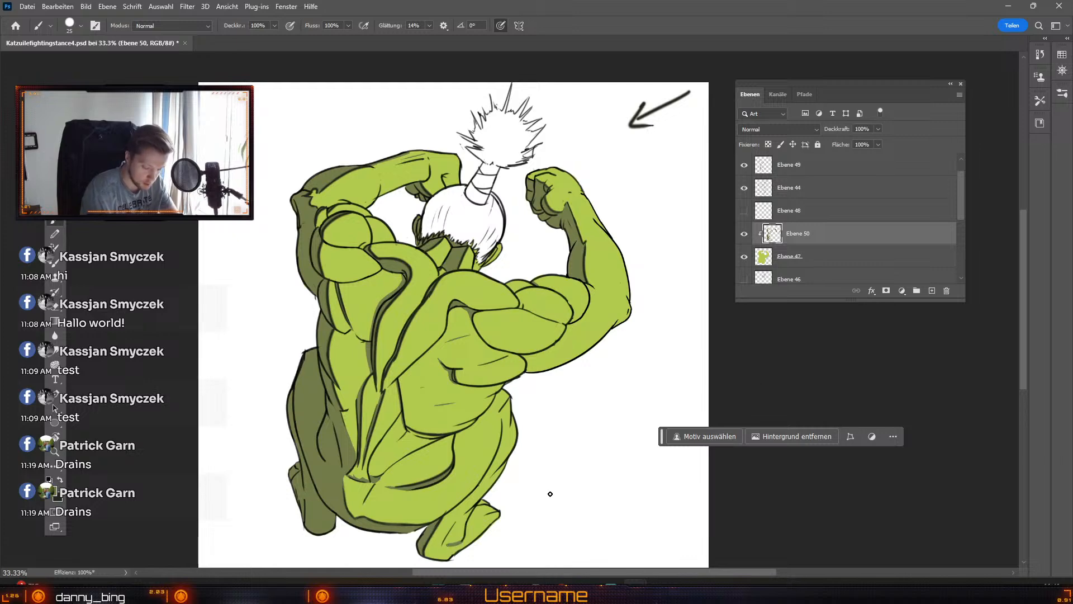
key("ctrl+z")
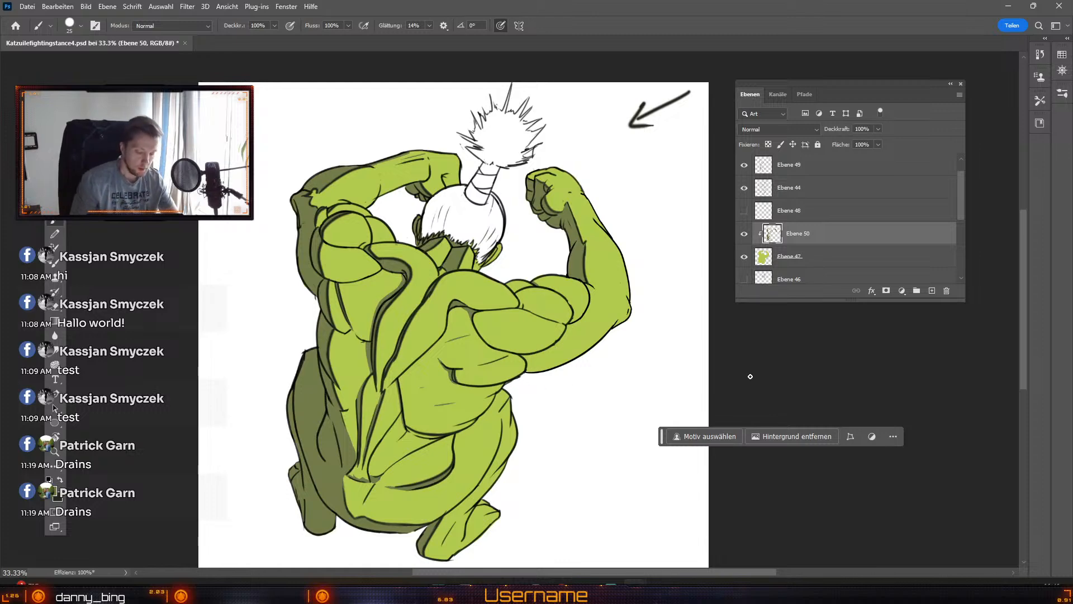
key("e")
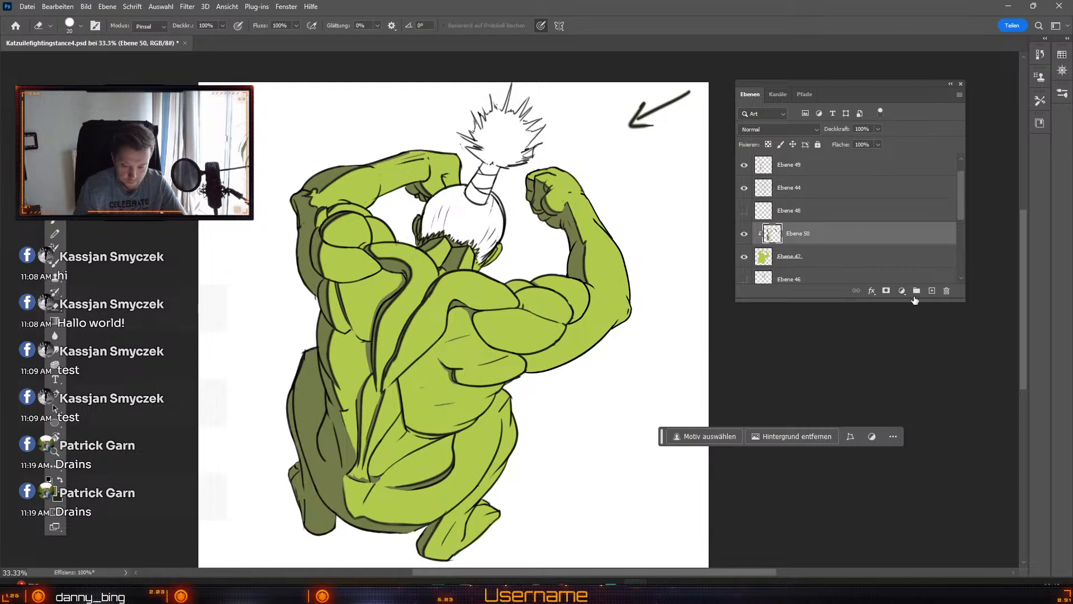
Step: Create a new clipped layer above Ebene 50 and set the foreground color to the light green #daee85
left_click(933, 292)
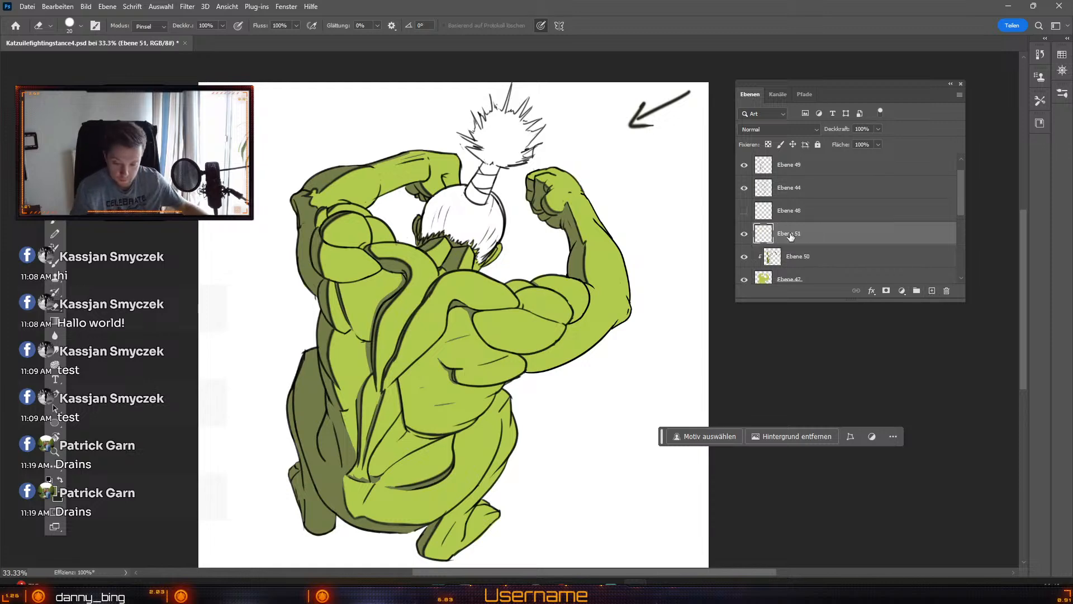
left_click(761, 245, "alt")
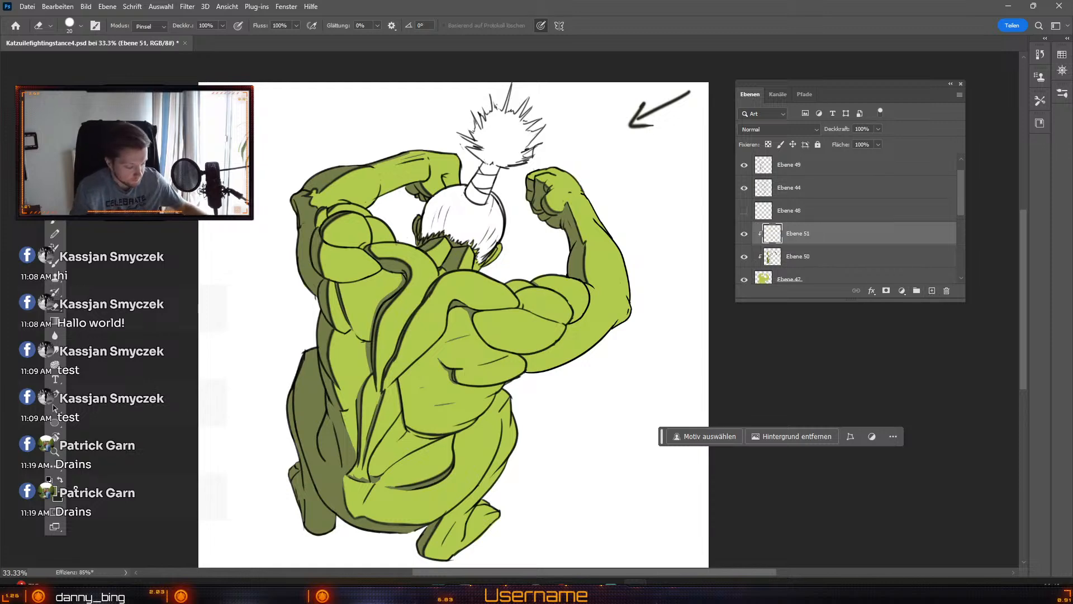
left_click(55, 494)
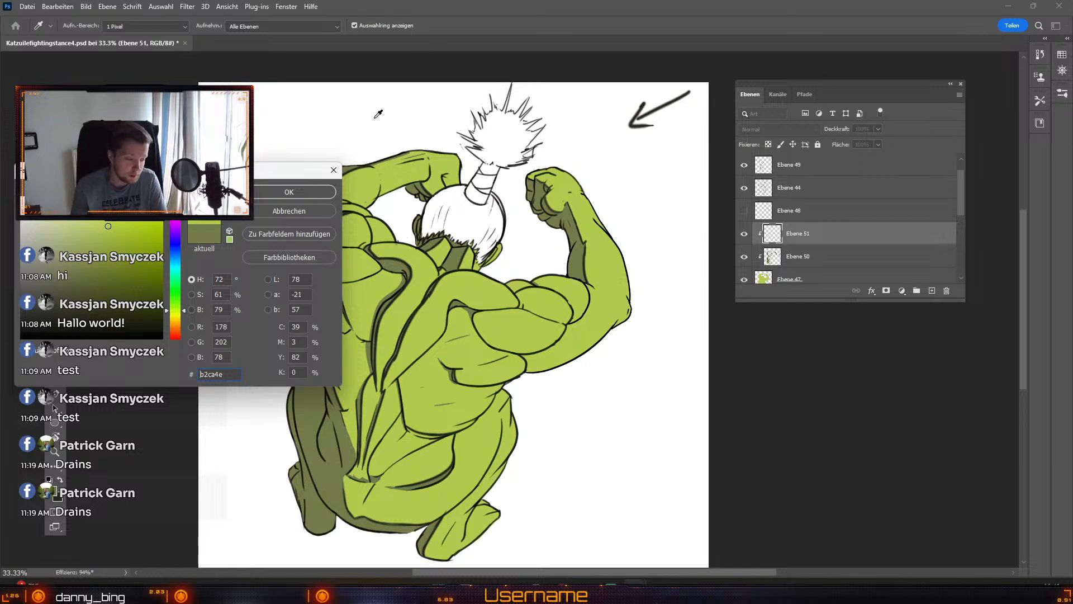
left_click(100, 209)
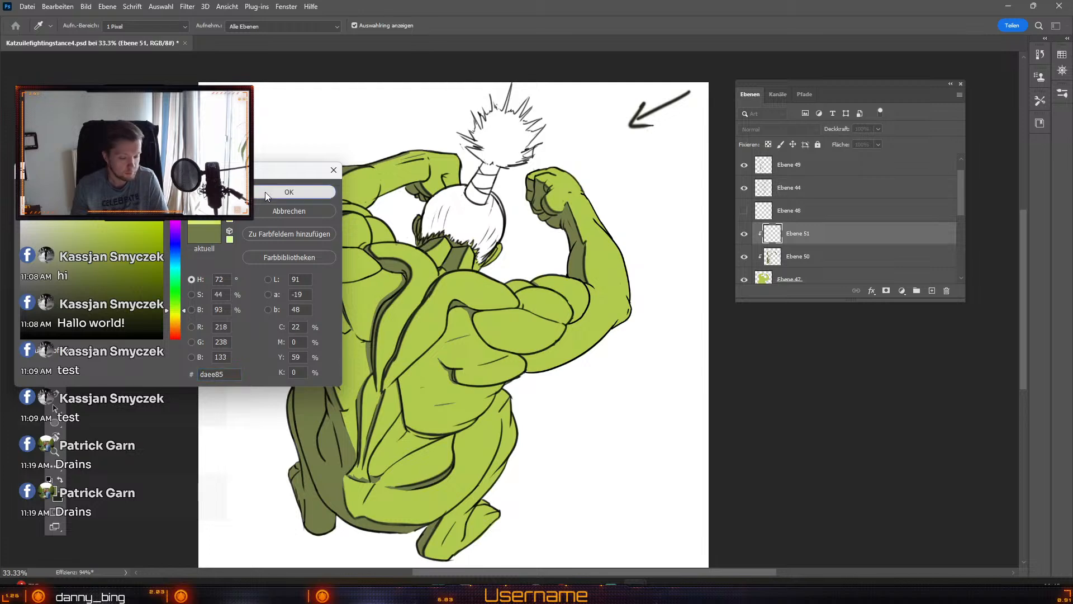
left_click(265, 192)
Step: Paint light green highlights on the two right shoulder muscles on Ebene 51 with a 50 px brush, undoing misplaced strokes
key("b")
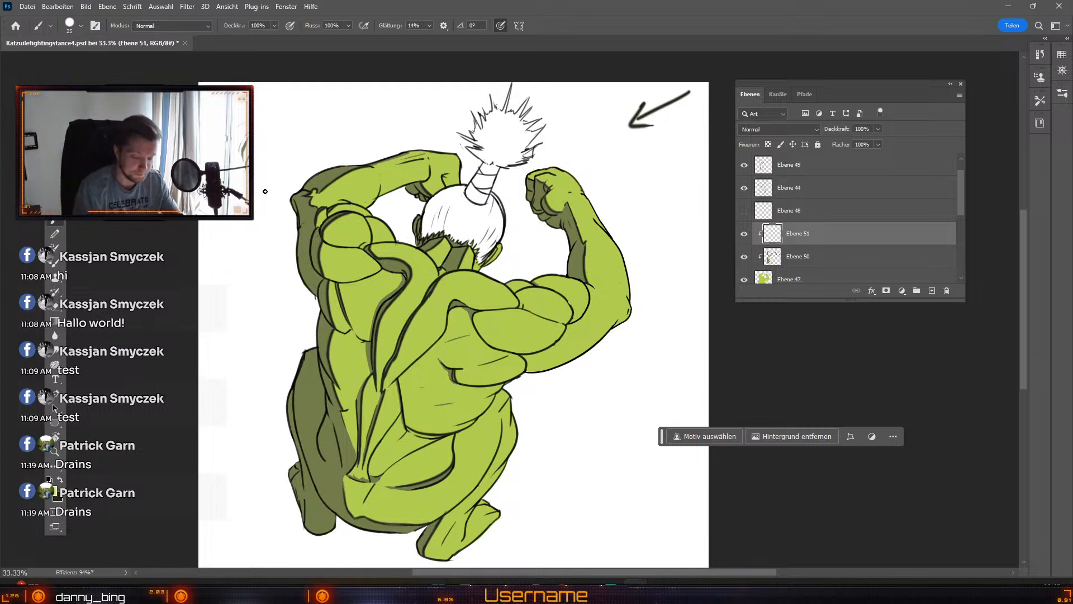
key("numbersign")
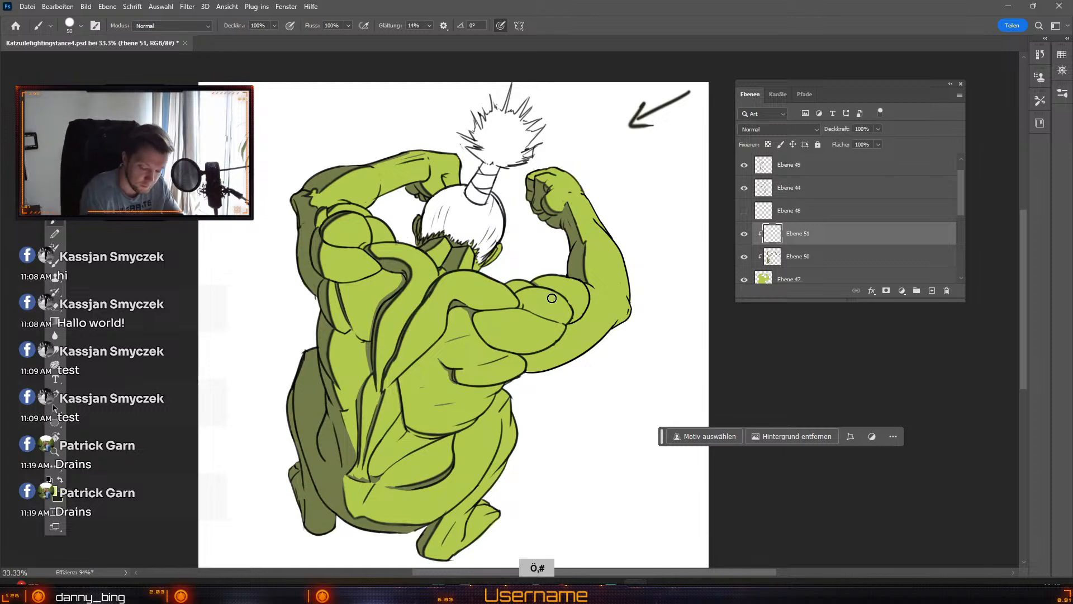
left_click_drag(542, 291, 563, 316)
key("ctrl+z")
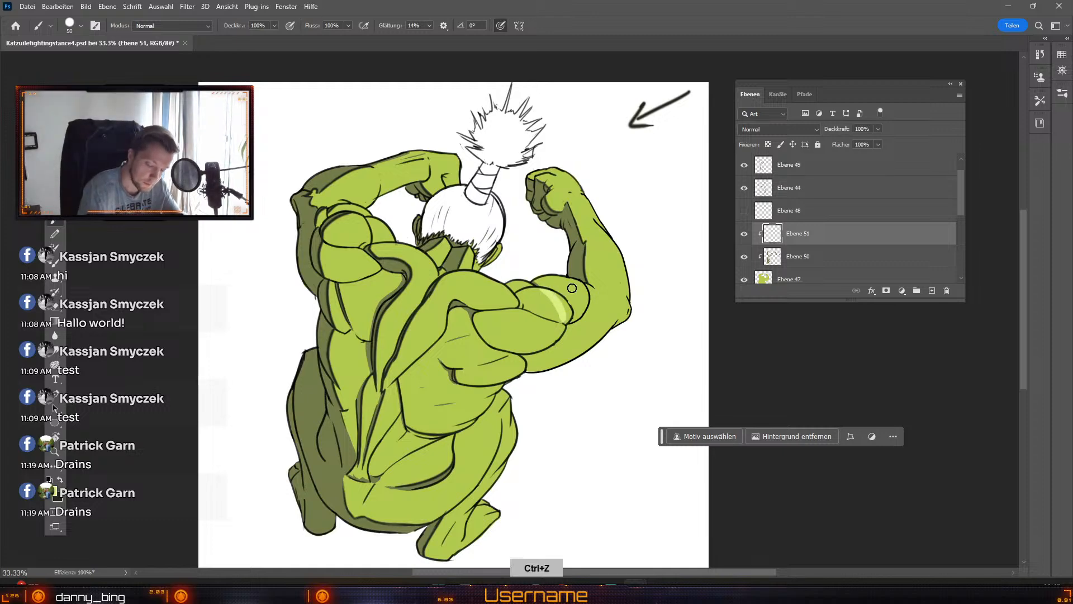
key("ctrl+z")
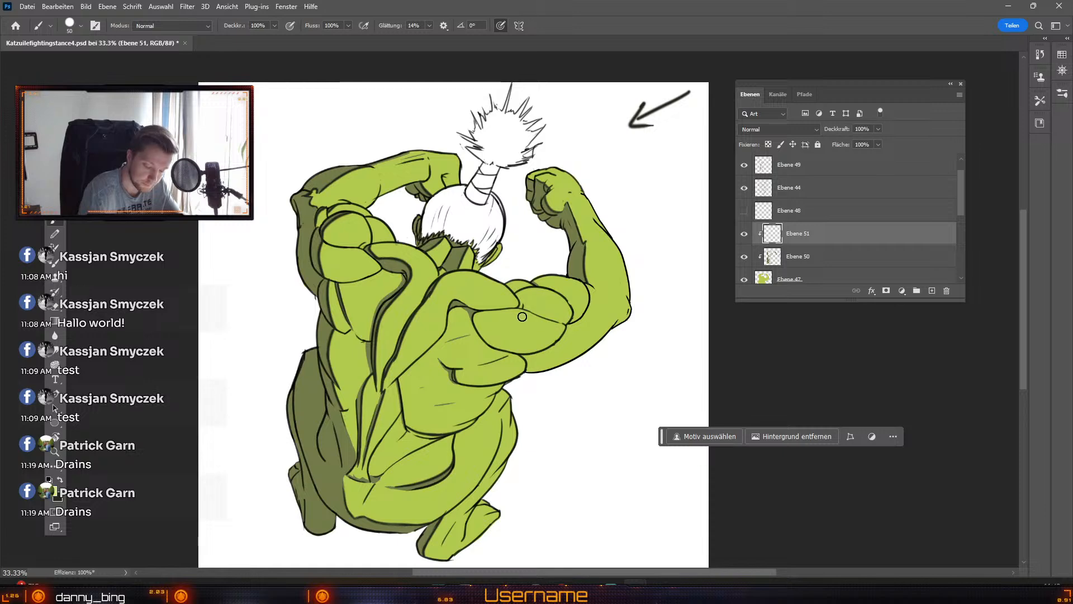
mouse_move(510, 310)
left_mouse_down()
mouse_move(562, 331)
mouse_move(550, 323)
mouse_move(549, 295)
mouse_move(564, 305)
mouse_move(541, 325)
mouse_move(561, 310)
mouse_move(551, 294)
mouse_move(528, 294)
mouse_move(557, 291)
left_mouse_up()
key("ctrl+z")
key("ctrl+z")
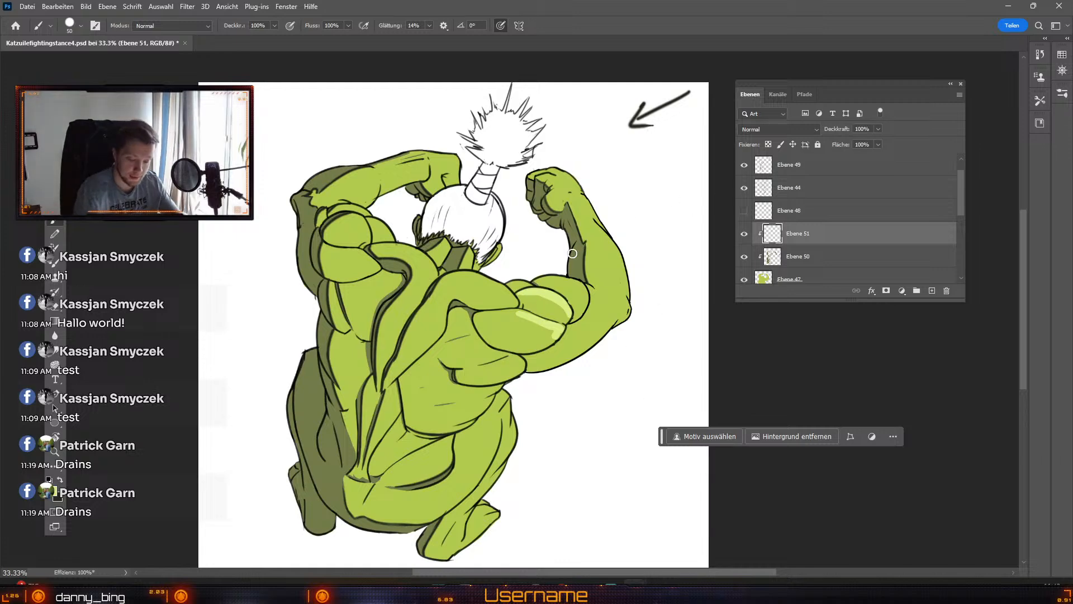
Step: Trim the upper right shoulder highlight to a narrower shape with a 40 px eraser, undoing misplaced strokes
key("e")
left_click_drag(512, 299, 567, 322)
key("ctrl+z")
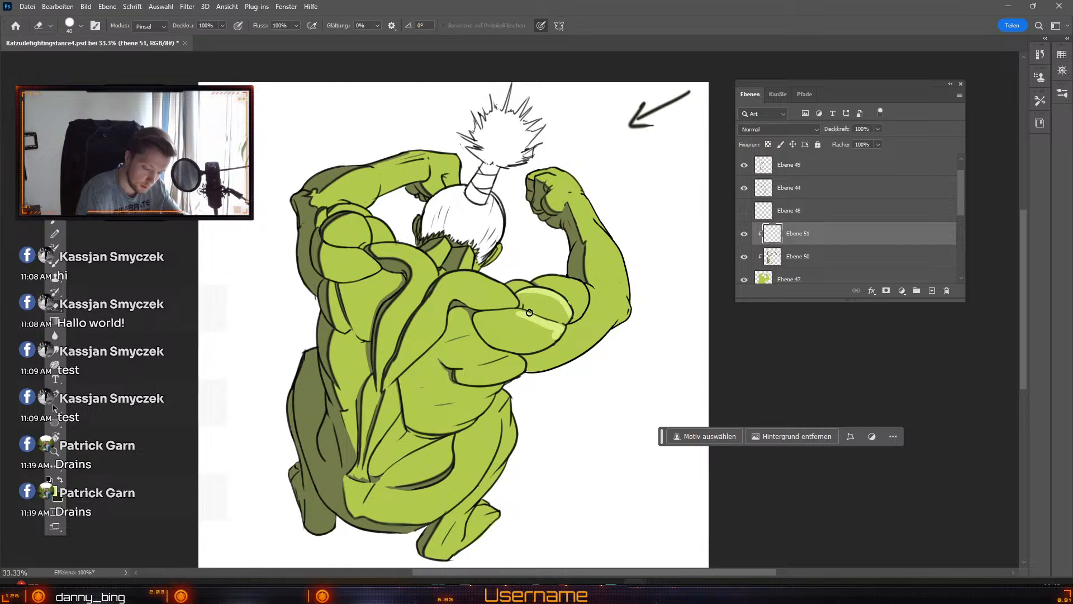
mouse_move(532, 295)
left_mouse_down()
mouse_move(517, 314)
mouse_move(564, 309)
mouse_move(568, 320)
mouse_move(560, 308)
mouse_move(500, 303)
left_mouse_up()
key("ctrl+z")
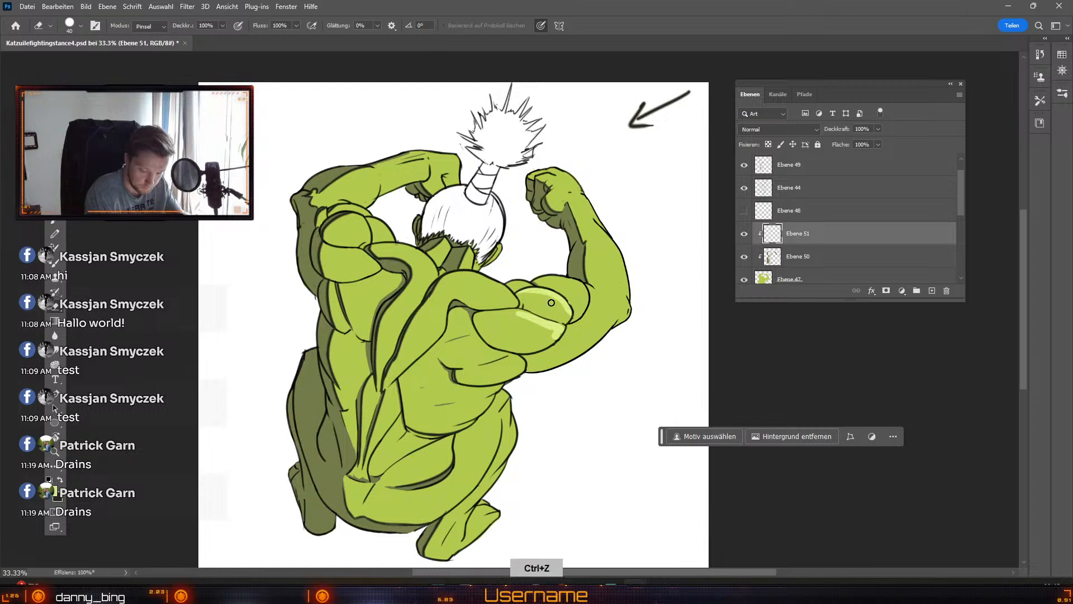
Step: Extend the highlights along the upper edges of the right shoulder and upper-arm muscles, using a 25 px and then a 35 px brush
key("b")
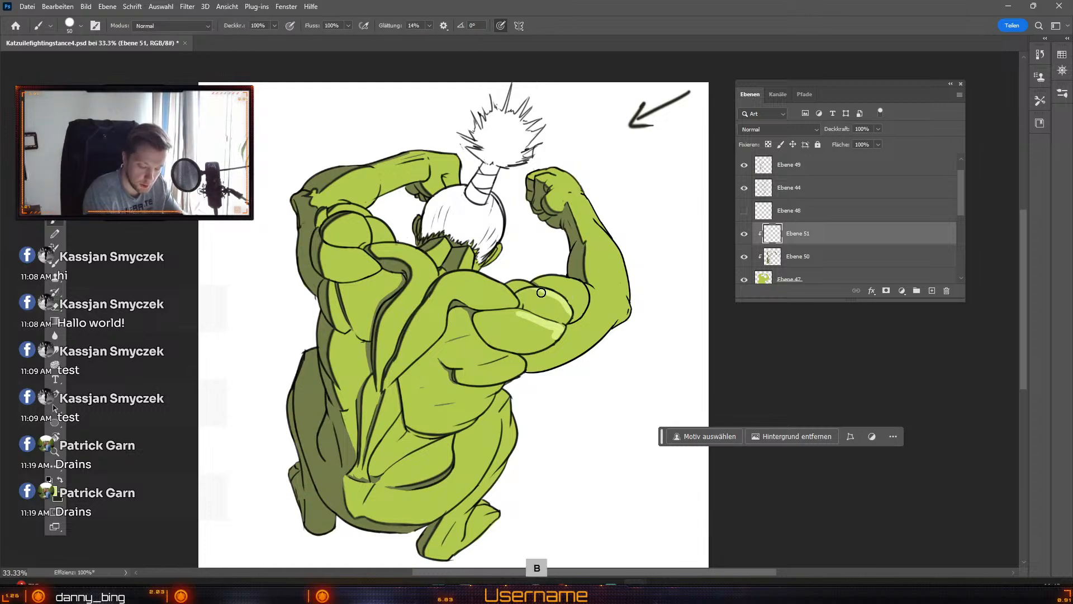
key("odiaeresis")
key("odiaeresis")
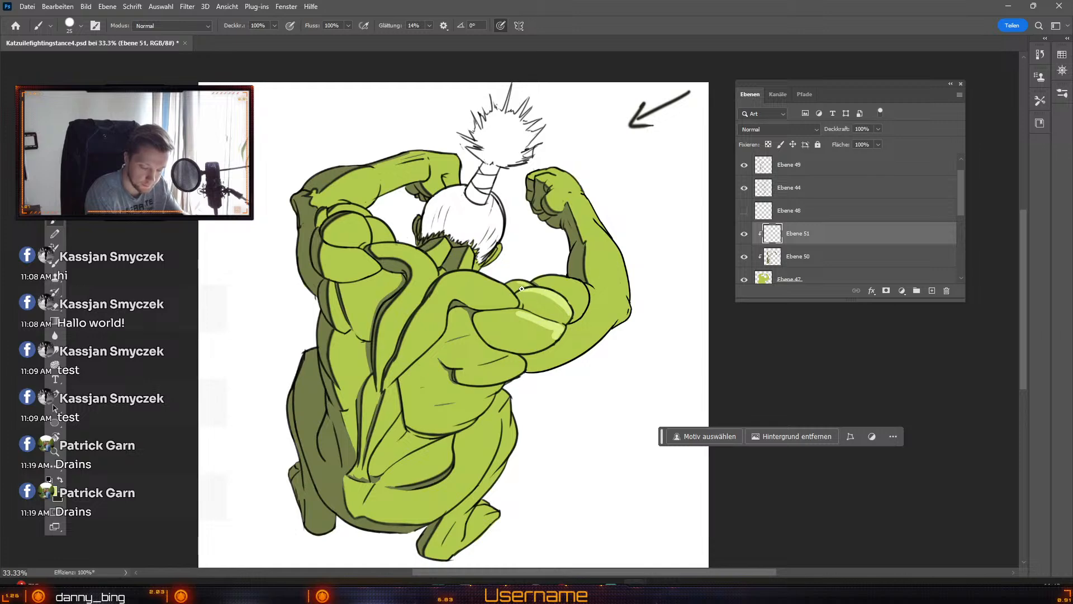
key("numbersign")
key("numbersign")
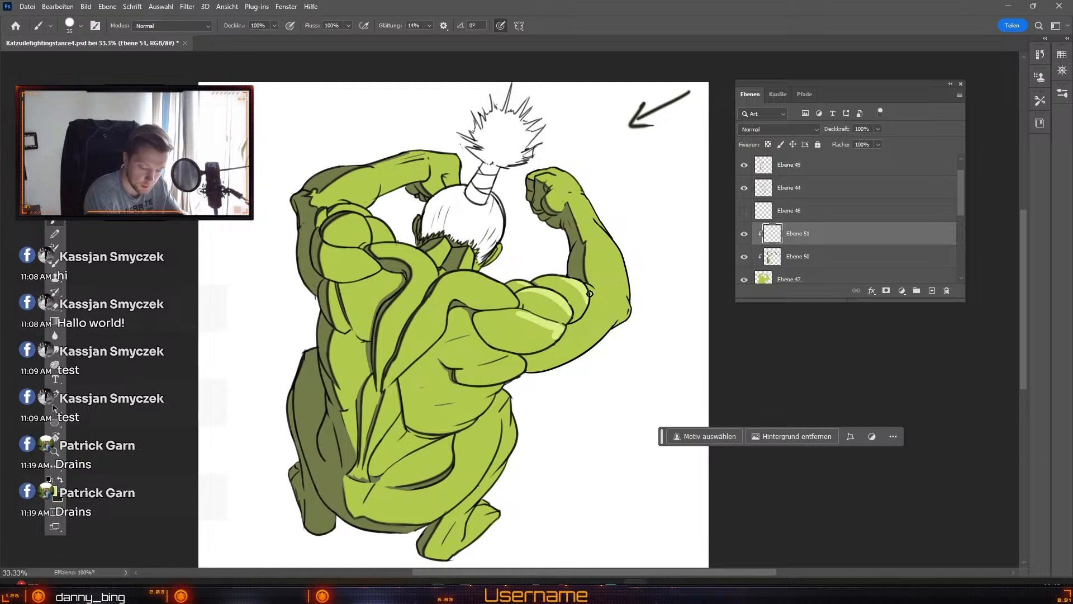
Step: Erase most of the highlight on the lower right shoulder muscle with a 60 px eraser
key("e")
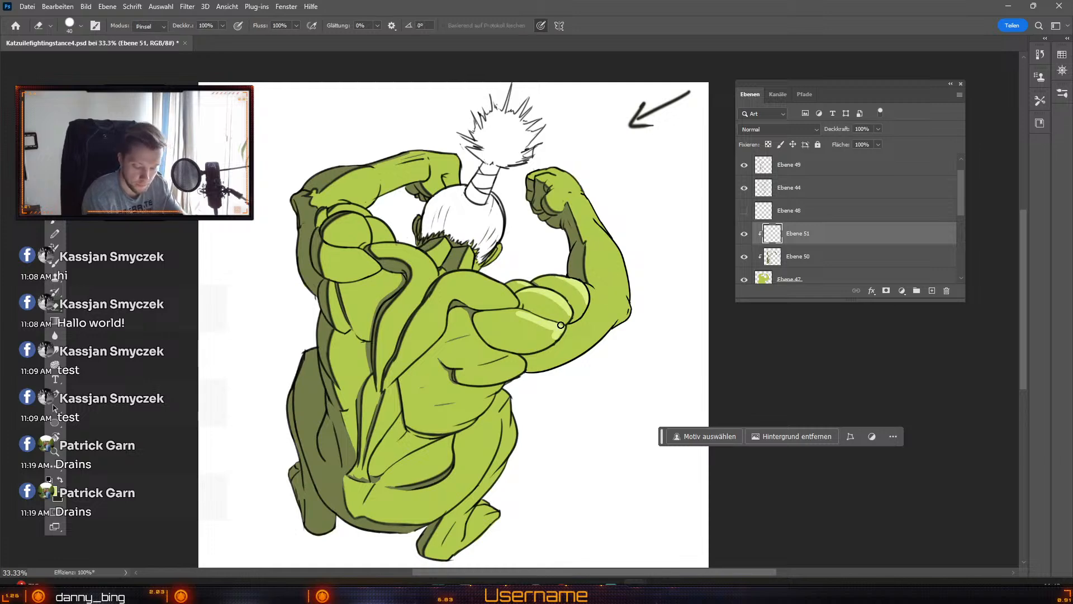
key("bracketright")
key("bracketright")
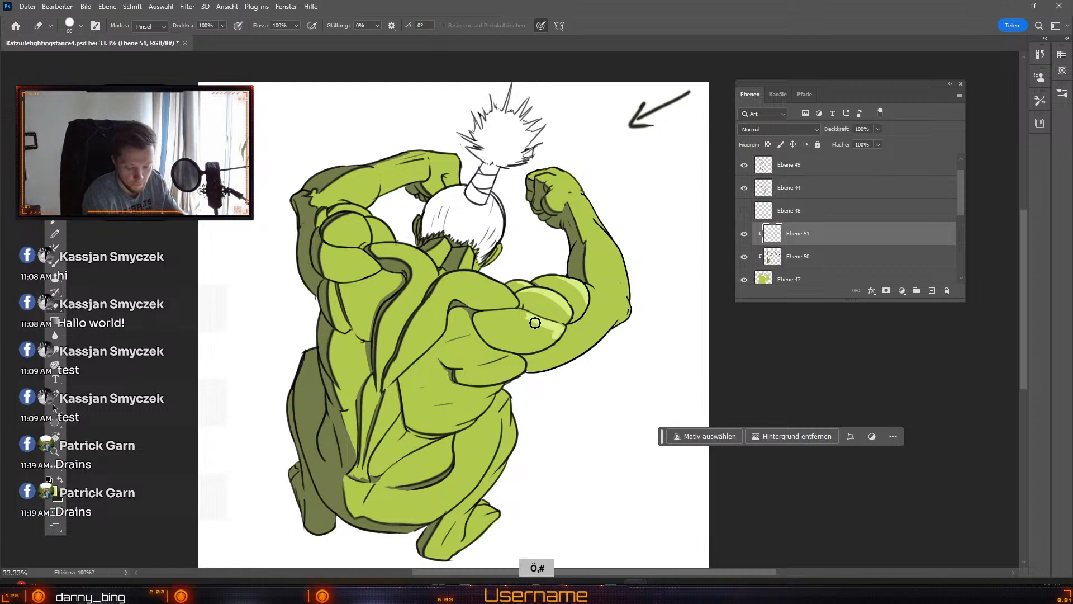
left_click_drag(528, 318, 555, 335)
Step: Repaint a thin highlight along the lower right shoulder muscle's top edge with a 30 px brush, undoing misplaced strokes, and refine it with a 40 px eraser
key("b")
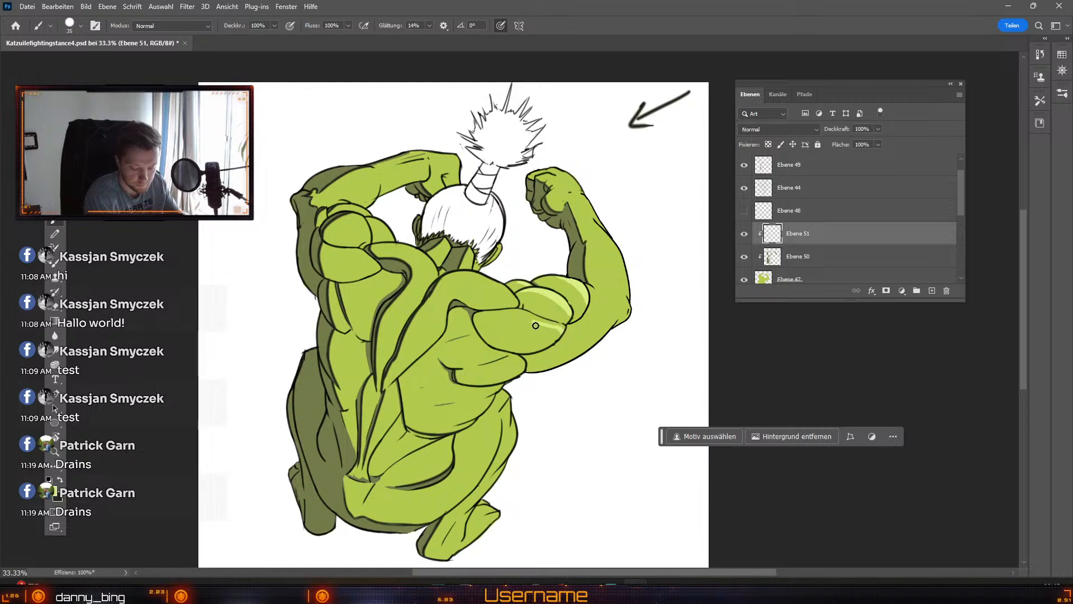
key("ctrl+z")
key("ctrl+z")
left_click_drag(559, 330, 503, 312)
key("ctrl+z")
key("ctrl+z")
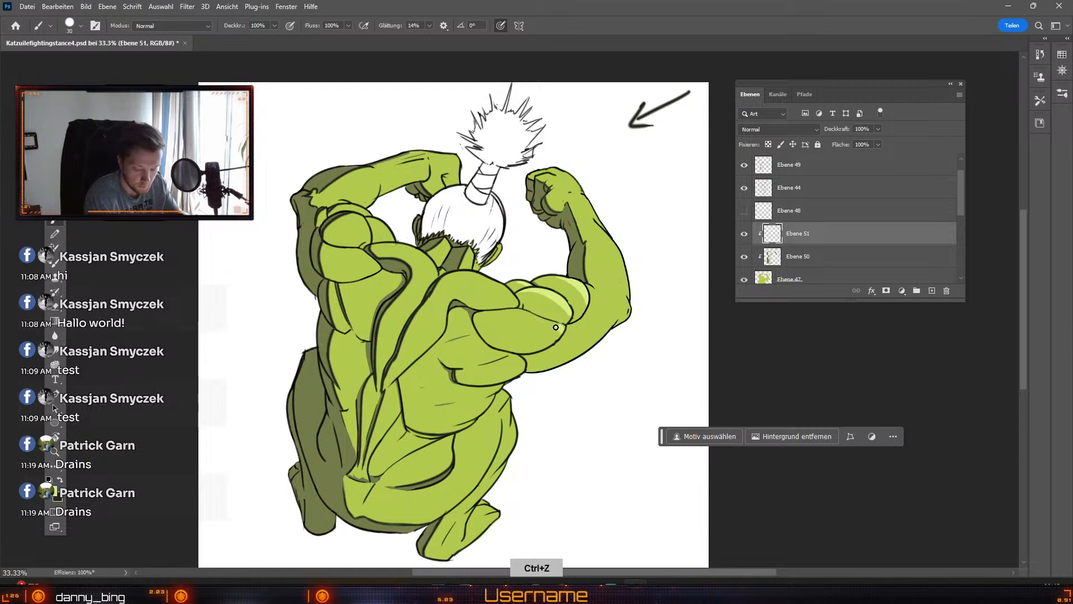
mouse_move(563, 329)
left_mouse_down()
mouse_move(520, 323)
mouse_move(562, 329)
mouse_move(497, 304)
mouse_move(578, 330)
mouse_move(519, 314)
left_mouse_up()
key("ctrl+z")
key("ctrl+z")
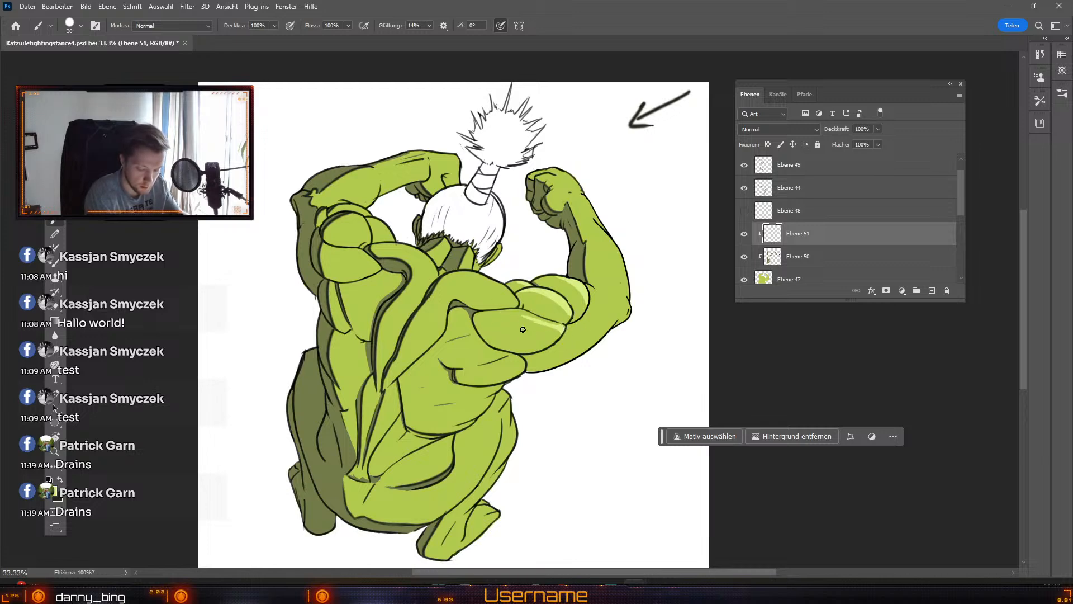
key("e")
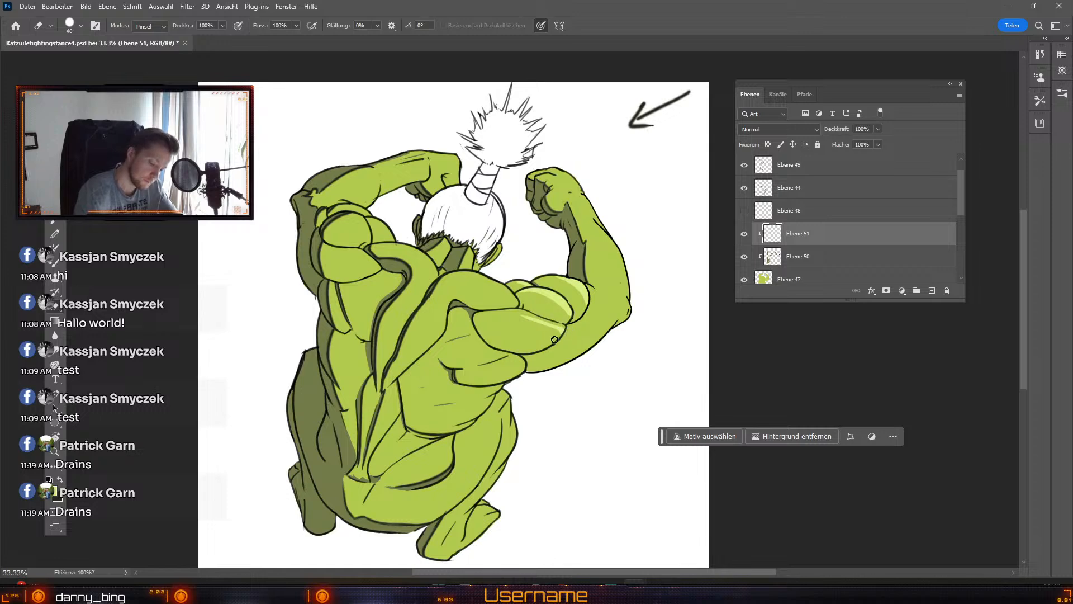
key("b")
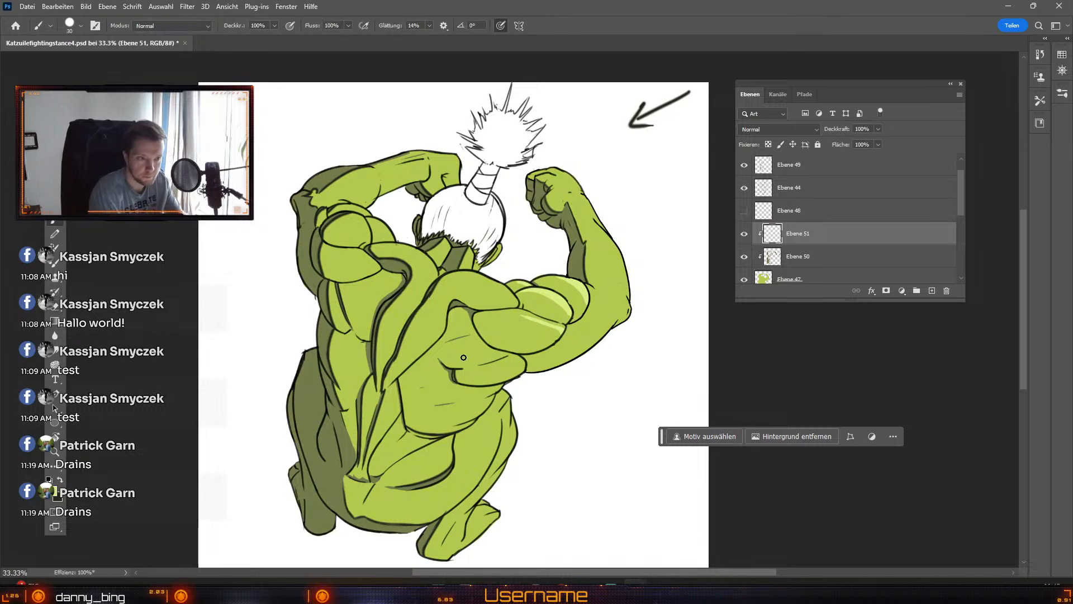
Step: Touch up the thin highlight along the lower right shoulder muscle's top edge using the brush and a 40 px, then 30 px eraser, undoing misplaced strokes
key("ctrl+z")
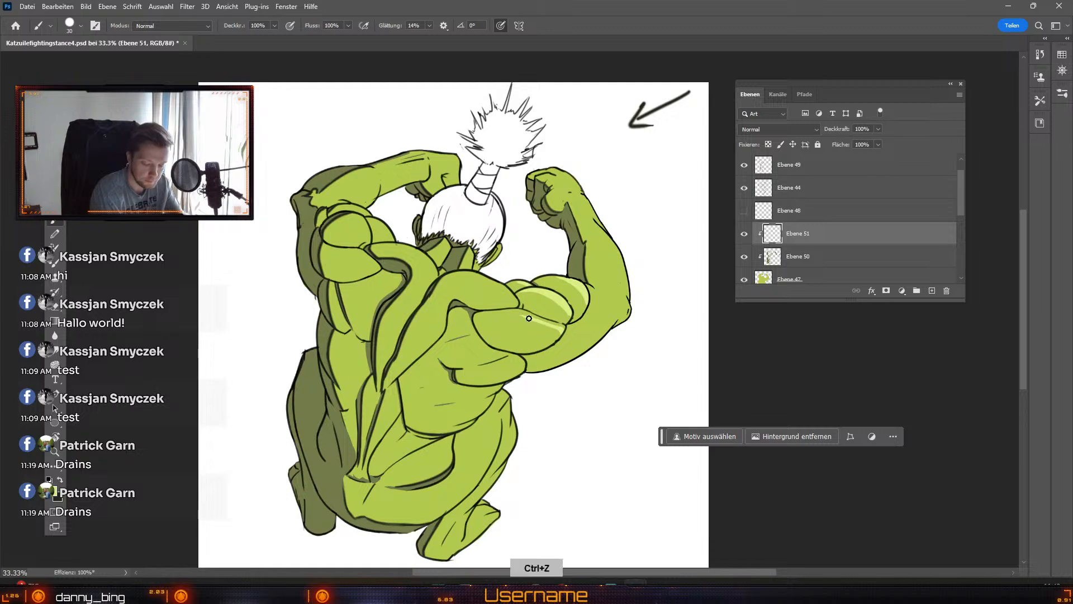
key("ctrl+z")
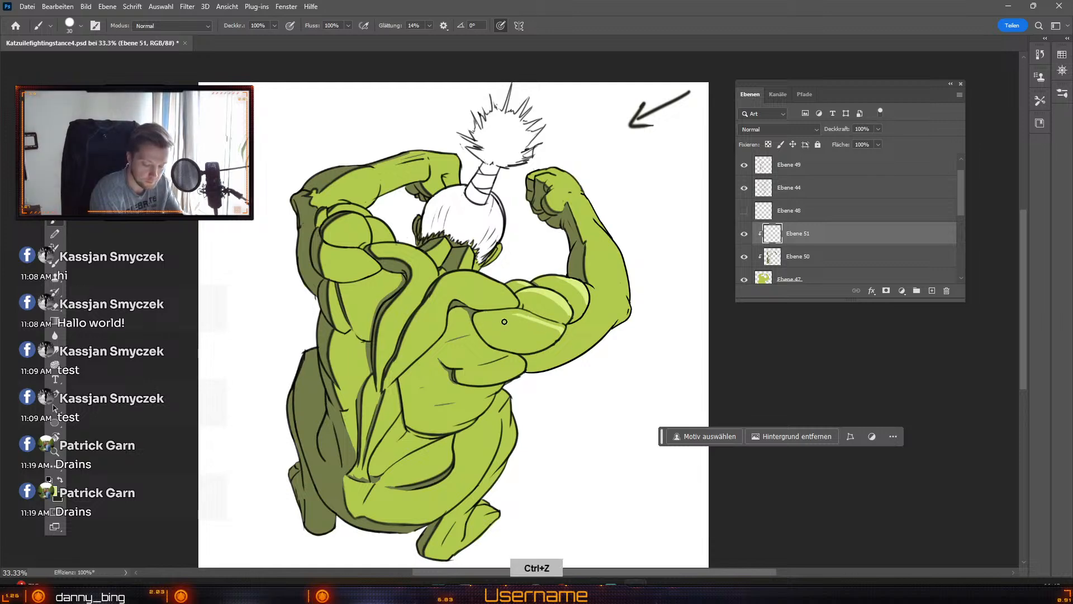
key("e")
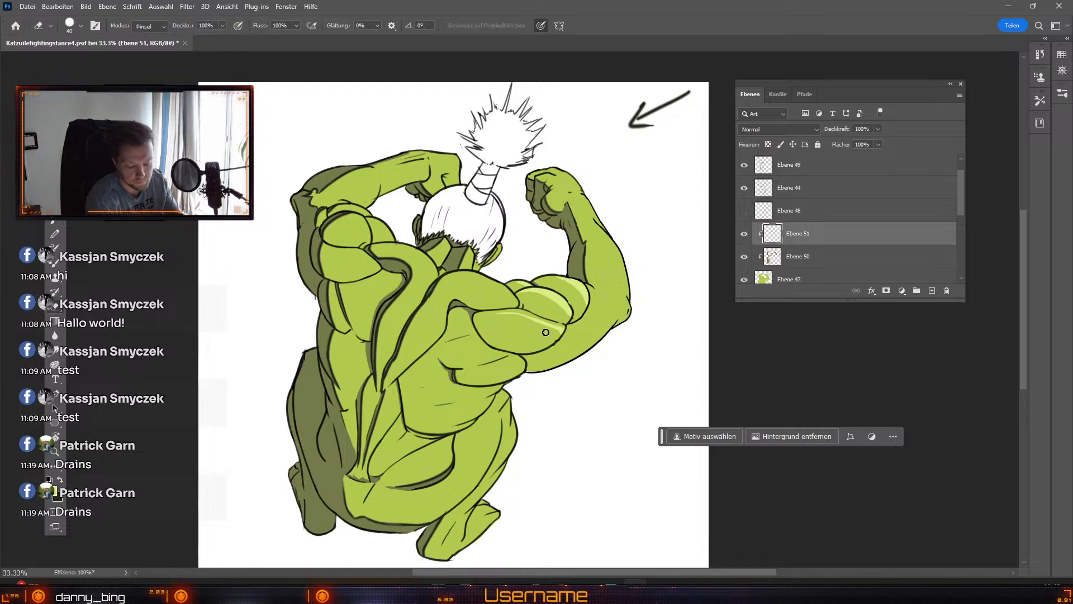
key("ctrl+z")
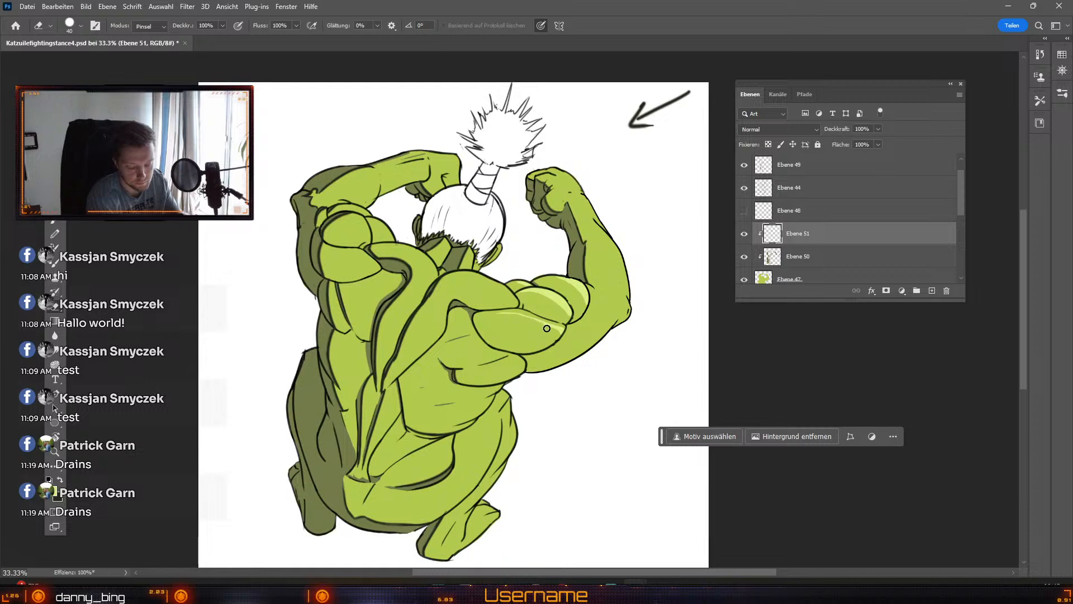
key("ctrl+z")
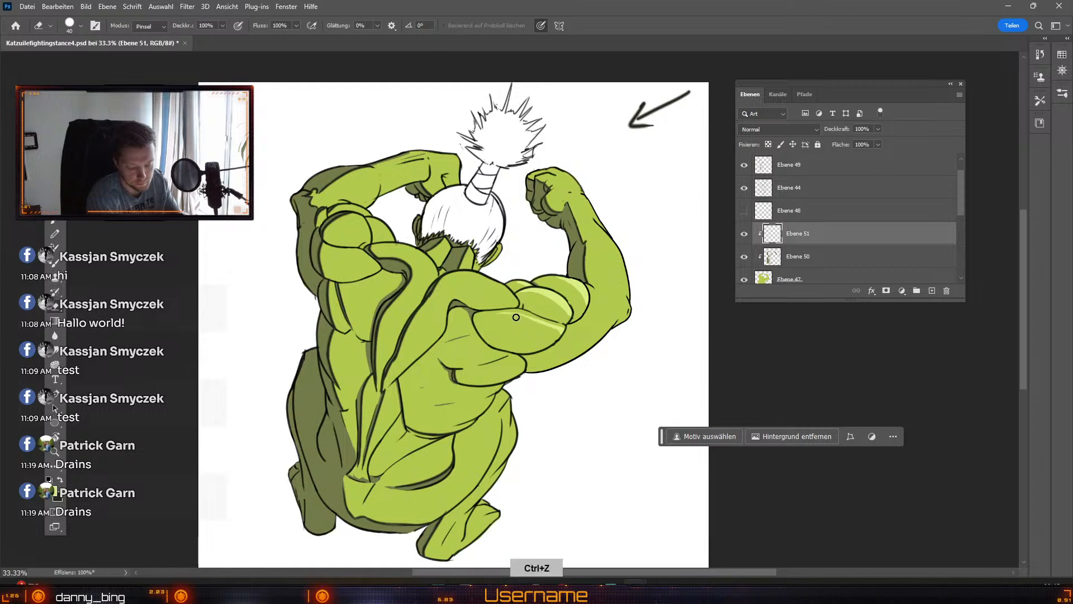
key("odiaeresis")
key("numbersign")
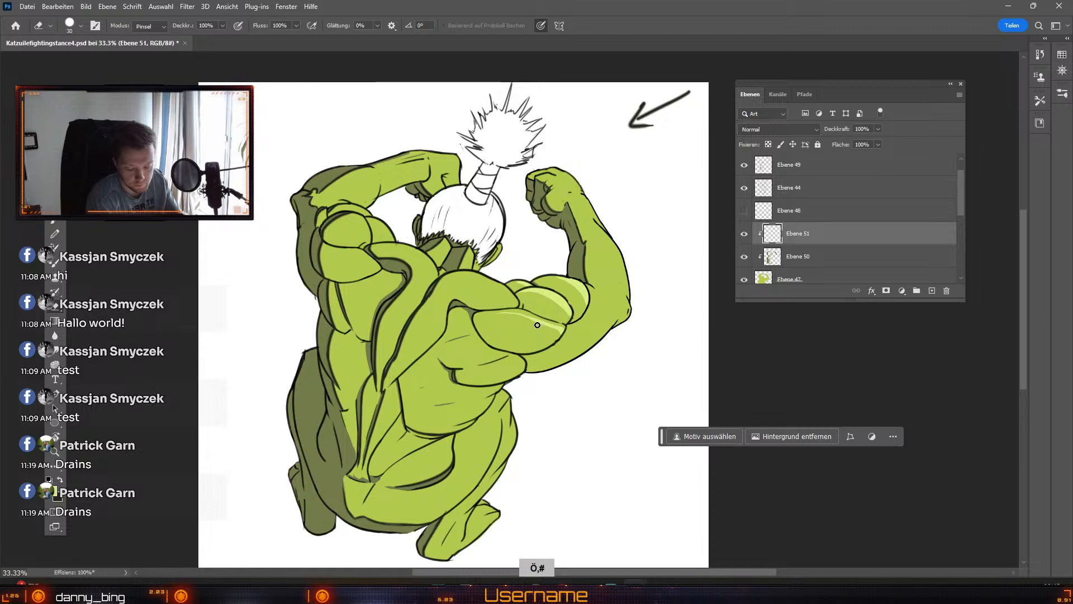
left_click_drag(550, 329, 556, 338)
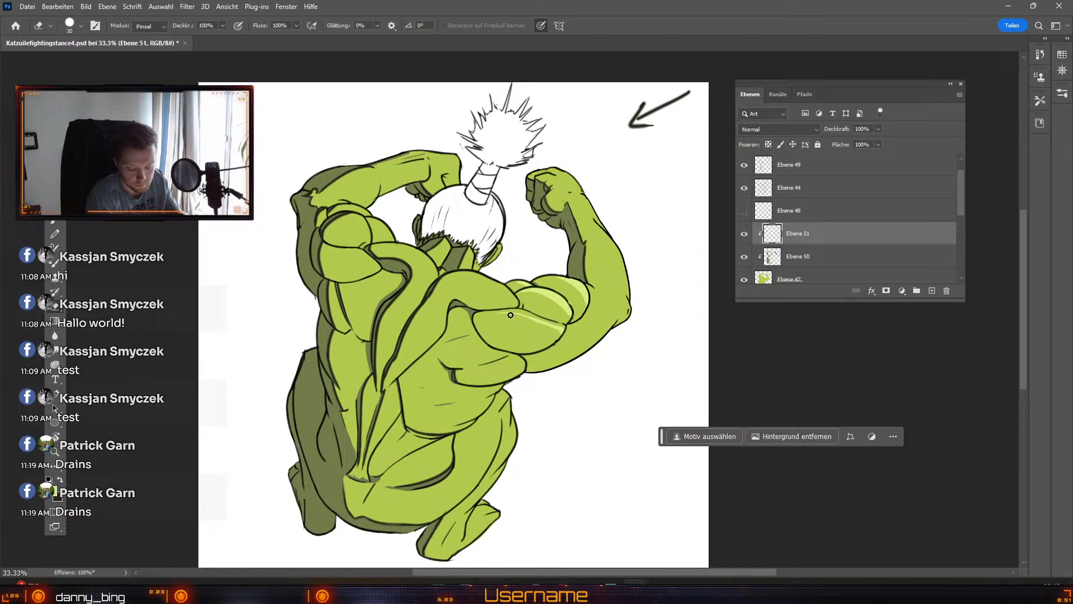
key("ctrl+z")
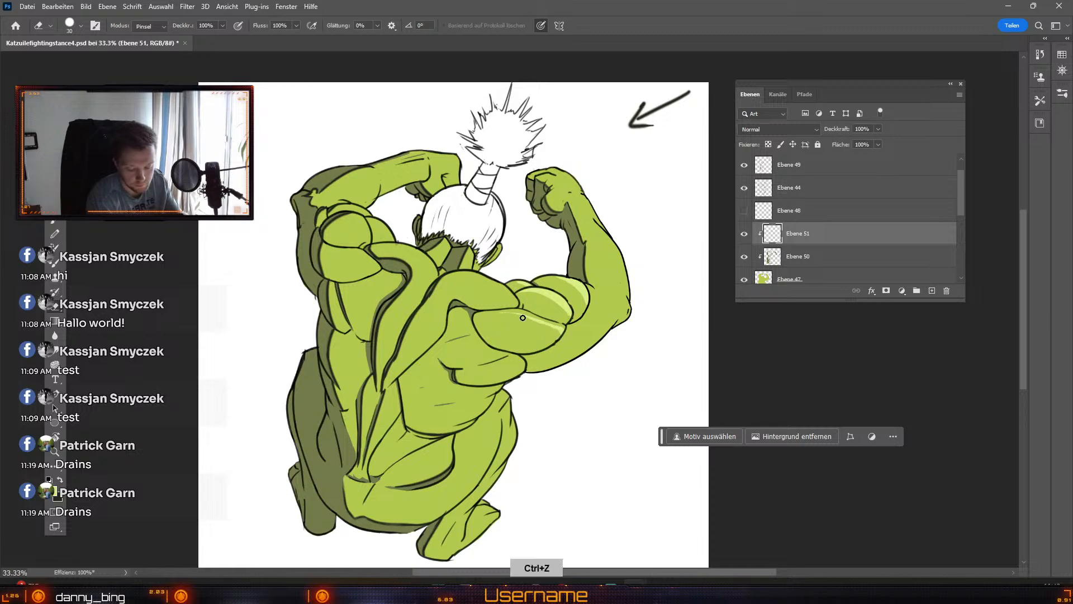
Step: Paint a light green highlight along the upper edge of the right trapezius with a 30 px, then 20 px brush, undoing misplaced strokes
key("b")
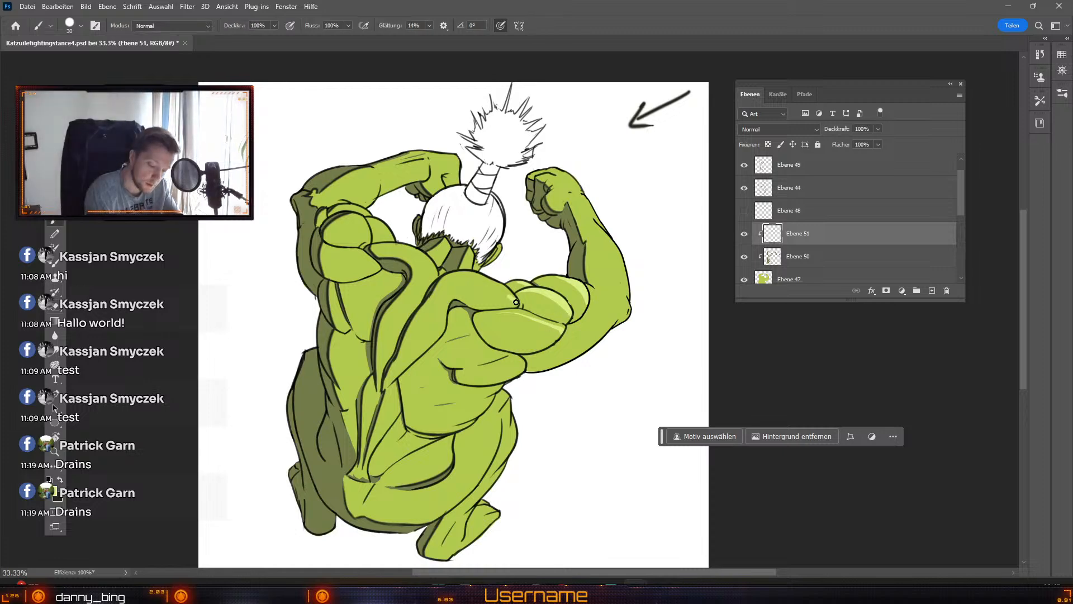
key("ctrl+z")
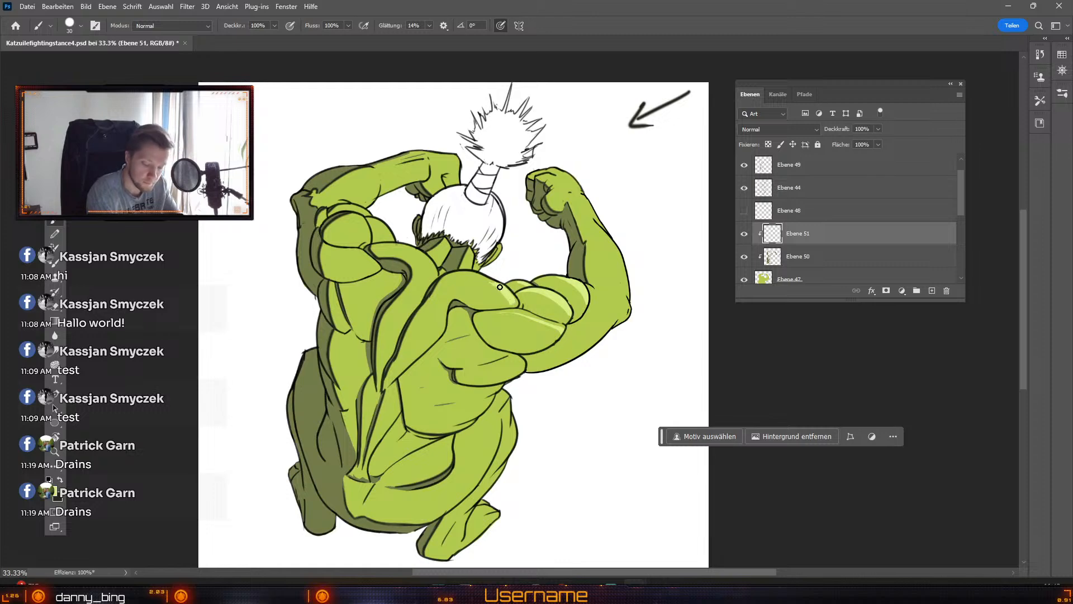
key("ctrl+z")
key("odiaeresis")
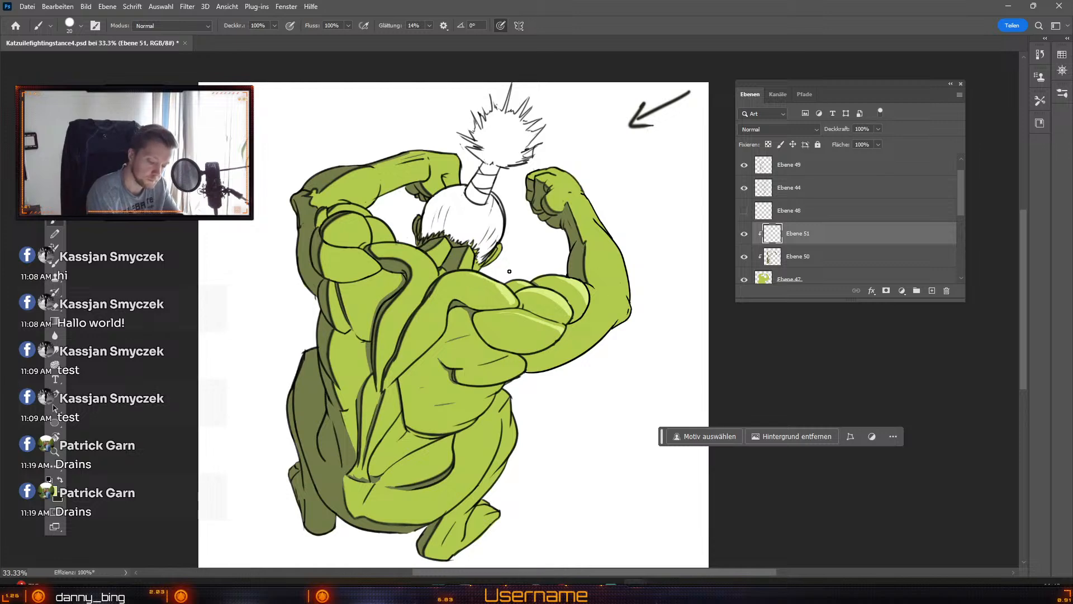
Step: Trim the right trapezius highlight with the eraser, undoing misplaced strokes, and set the eraser's smoothing to 15%
key("e")
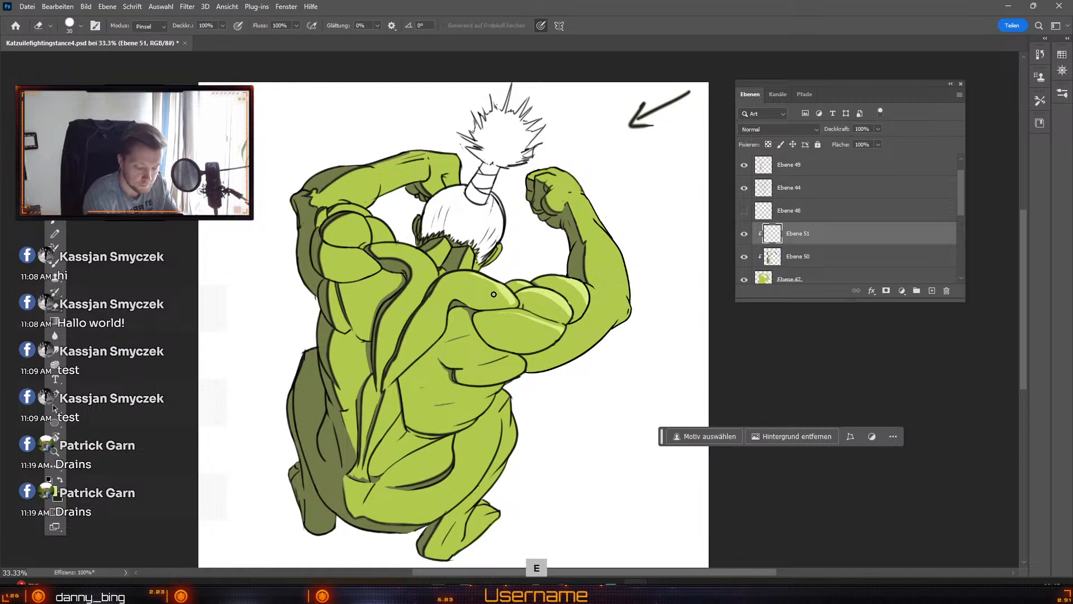
key("ctrl")
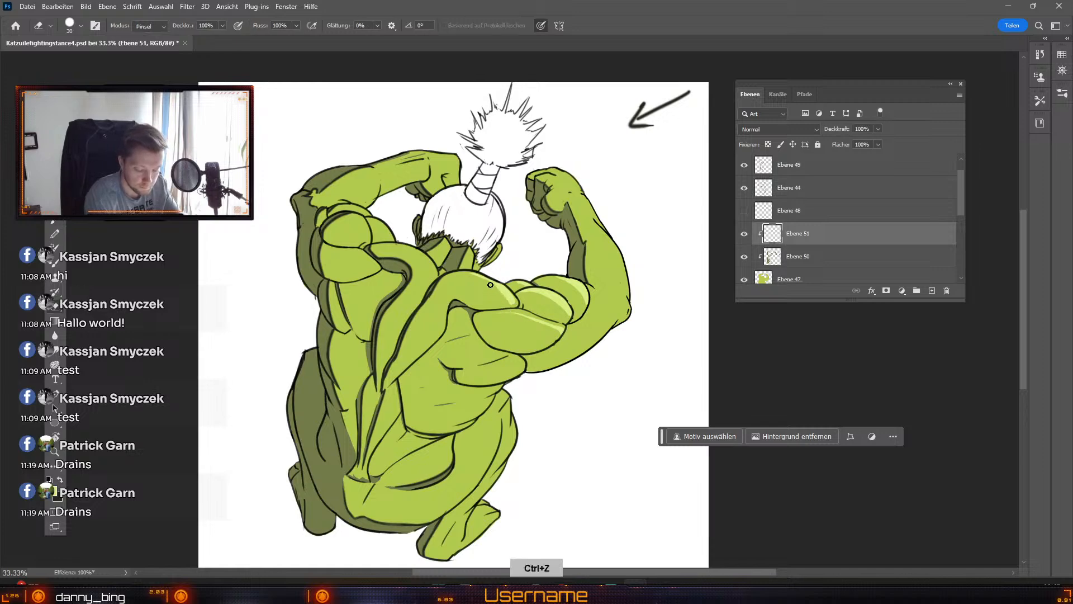
key("ctrl")
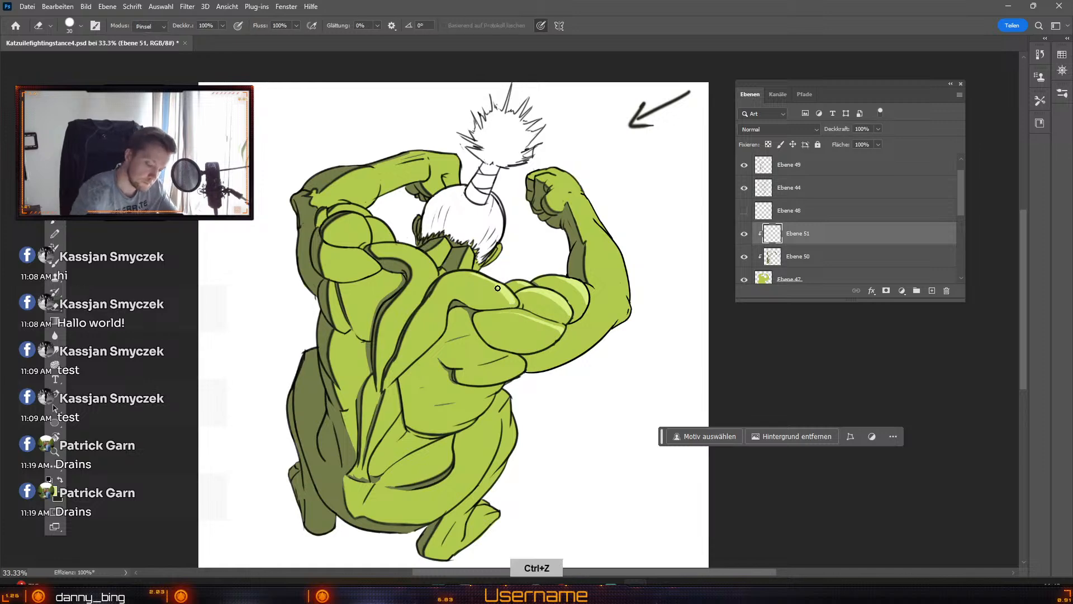
left_click(378, 26)
left_click(378, 38)
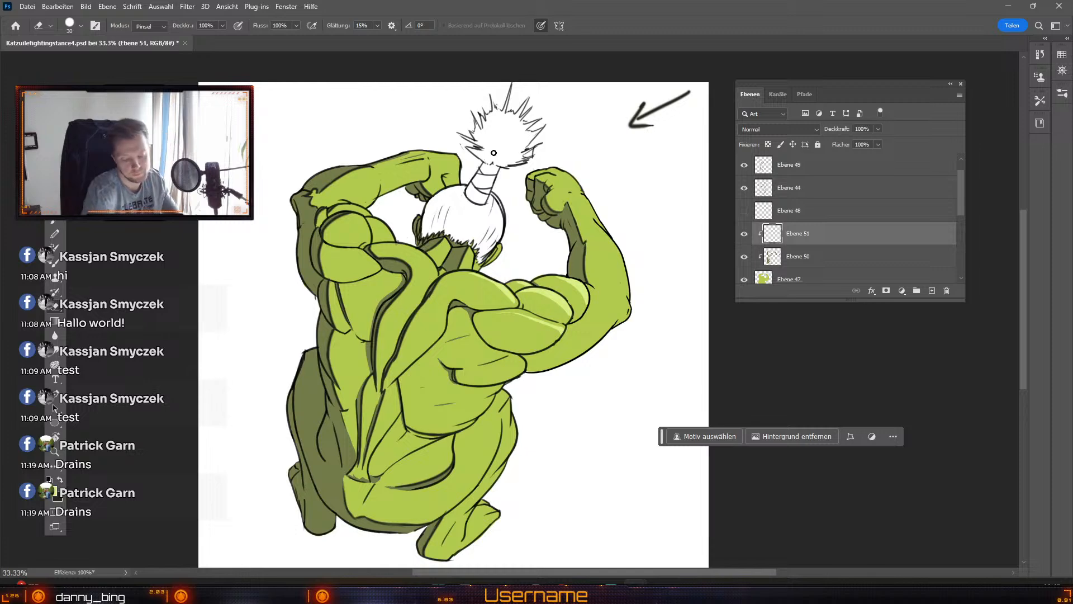
Step: Paint light green highlights on the neck muscles below the hairline, using a 25 px and then a 20 px brush
key("odiaeresis")
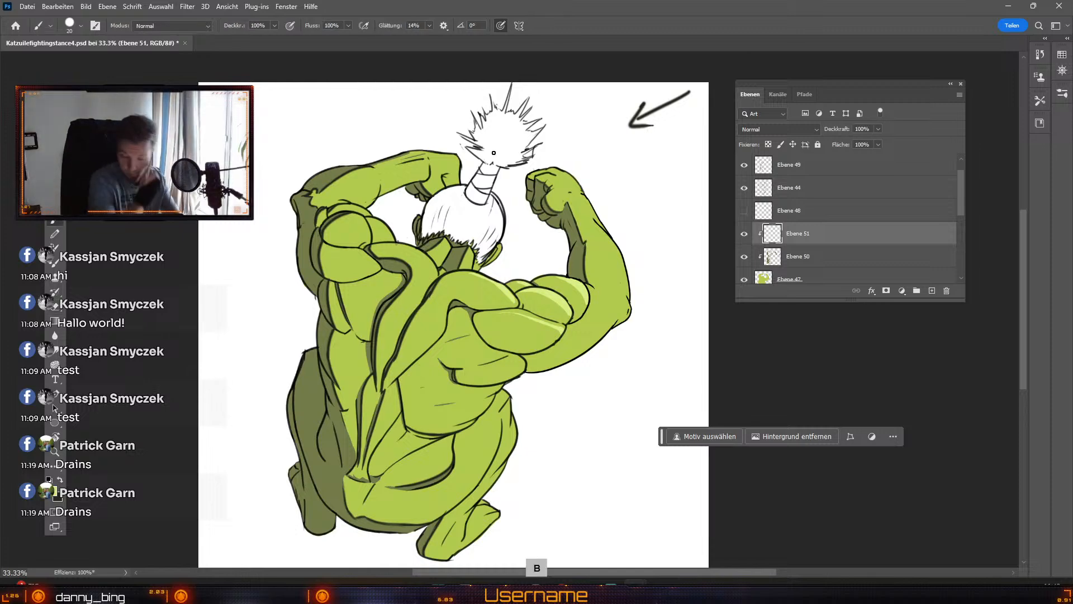
key("numbersign")
key("numbersign")
key("numbersign")
key("numbersign")
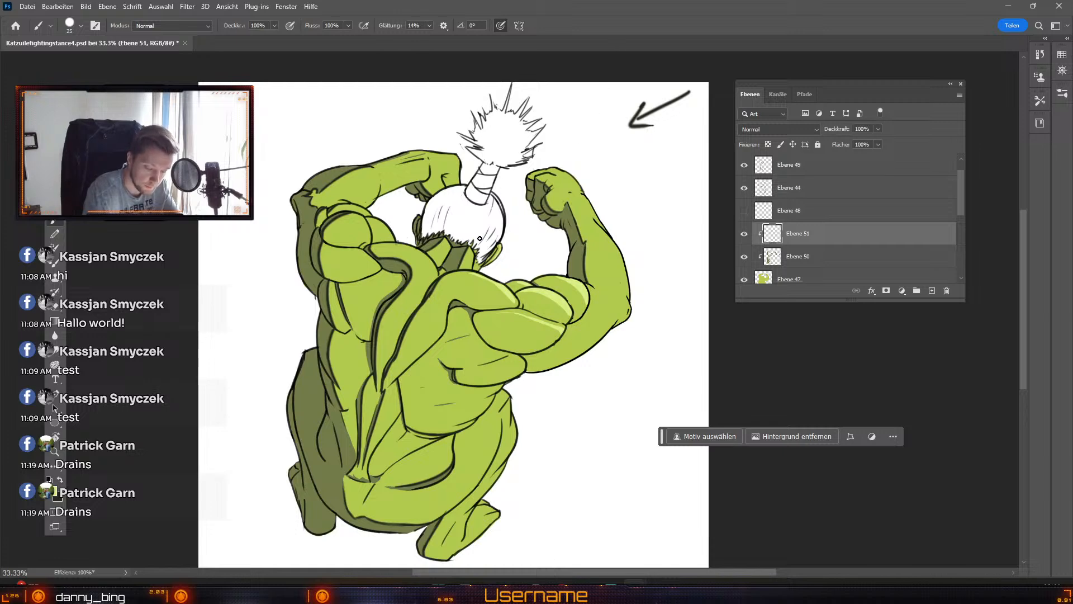
key("ctrl+z")
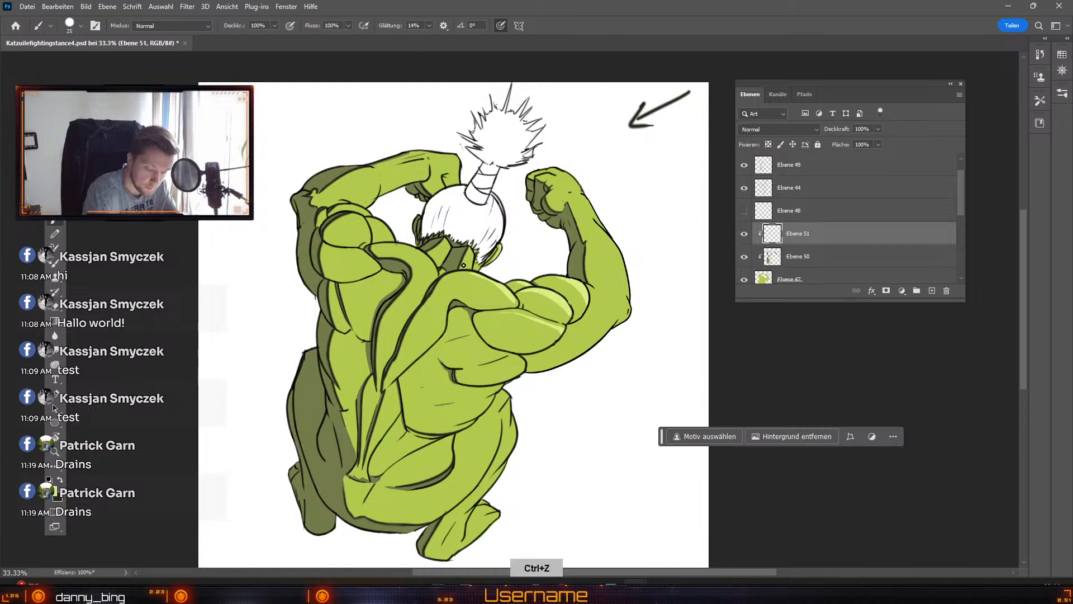
key("odiaeresis")
key("odiaeresis")
key("numbersign")
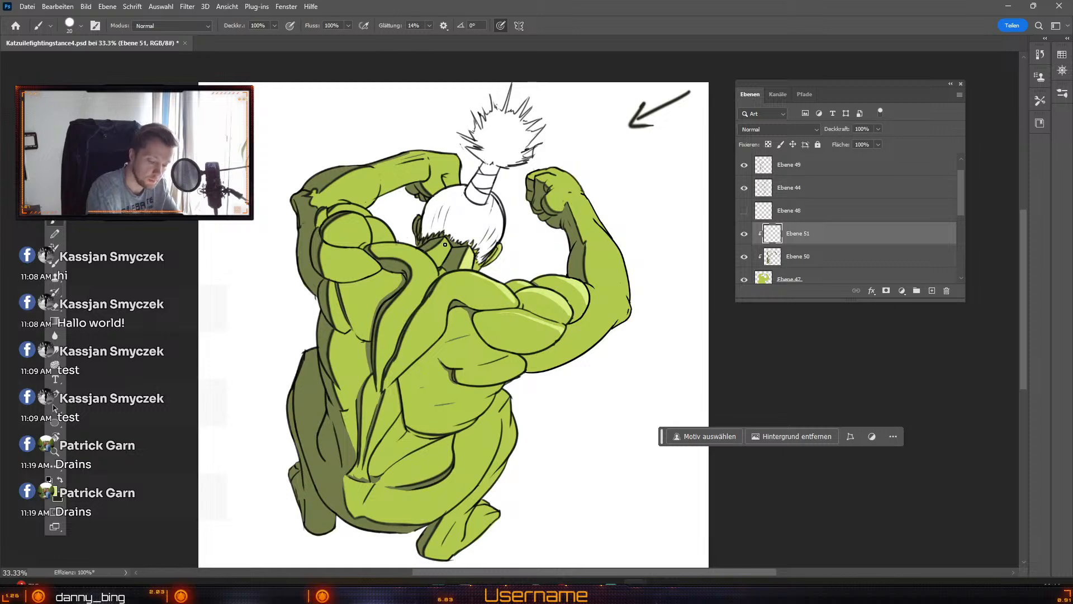
left_click_drag(446, 242, 435, 263)
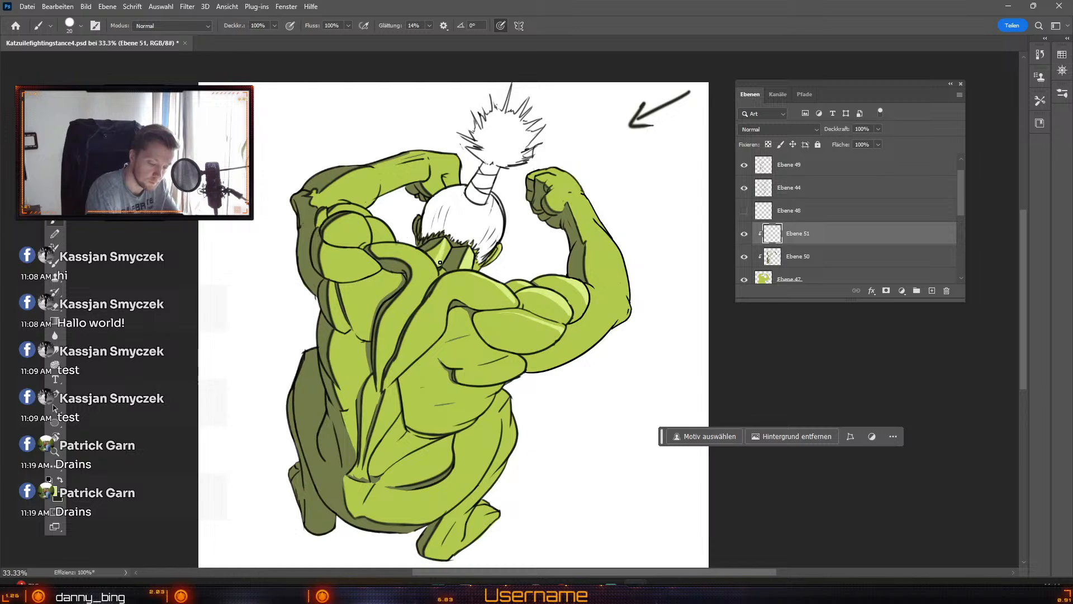
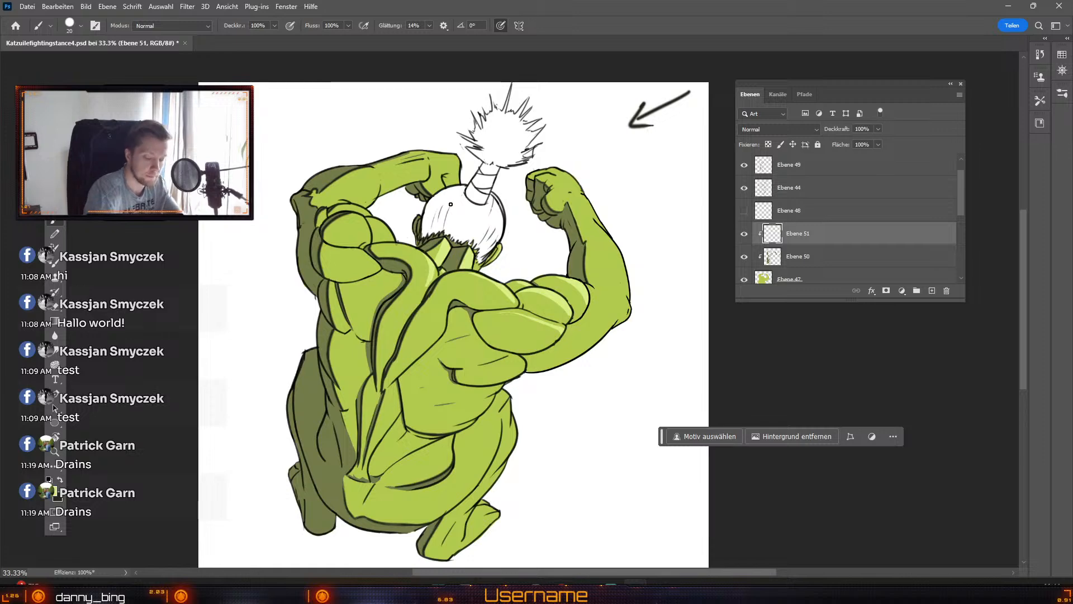
Step: Refine the highlight on the left trapezius below the neck with a 30 px eraser, undoing misplaced strokes
key("e")
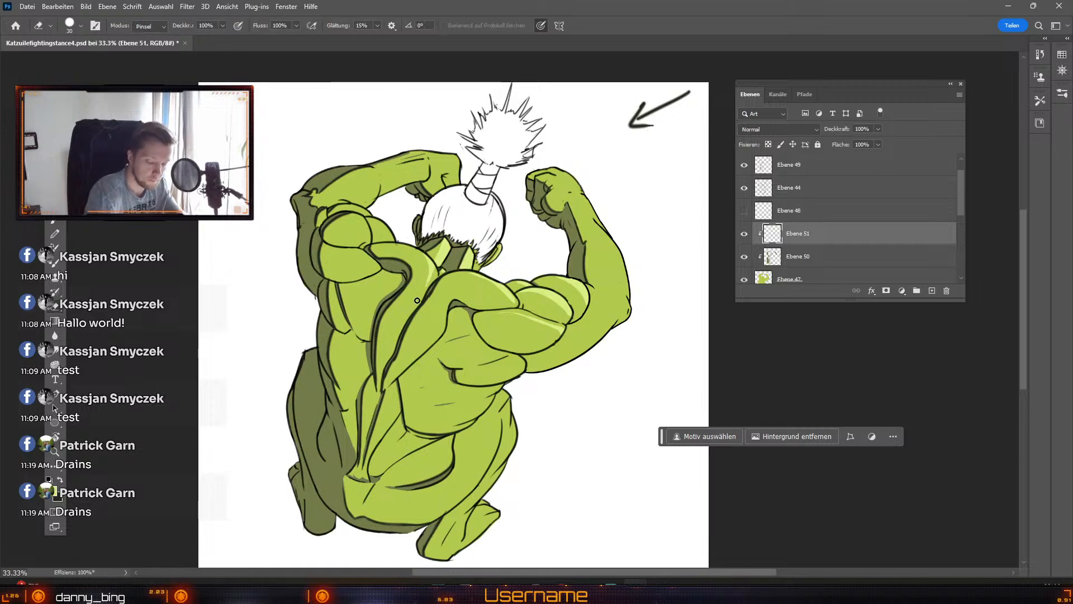
key("ctrl+z")
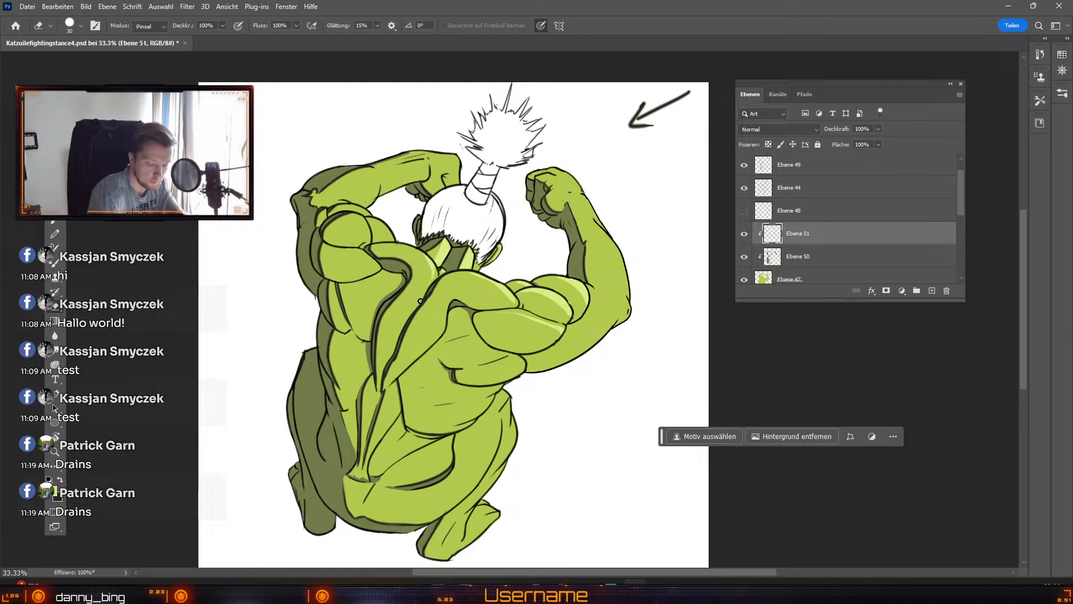
key("ctrl+z")
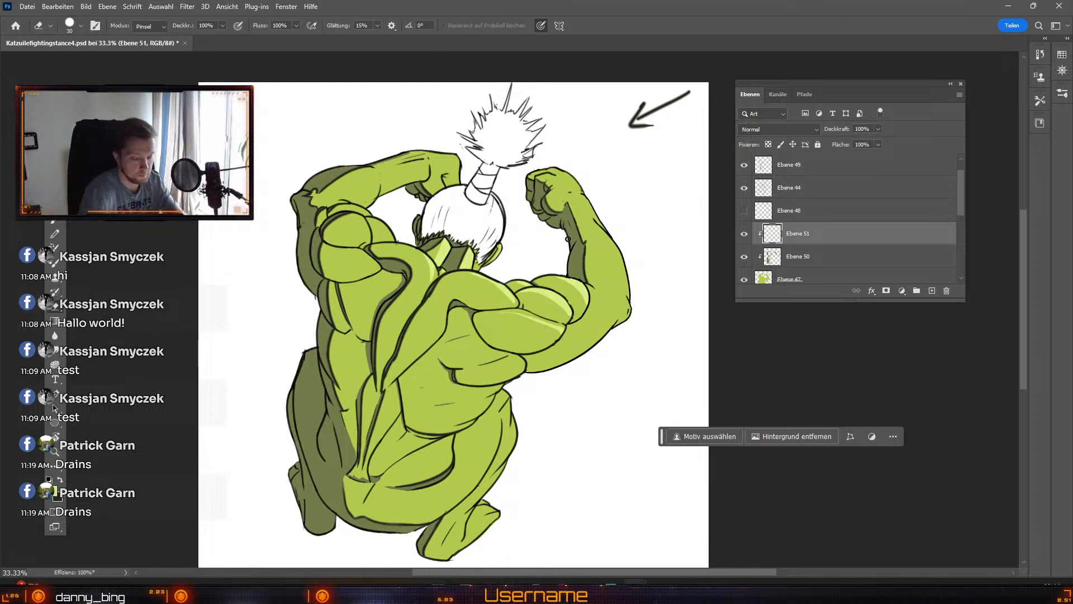
Step: Paint light green highlights on the upper edges of the left shoulder muscles, using a 20 px and then a 25 px brush
key("b")
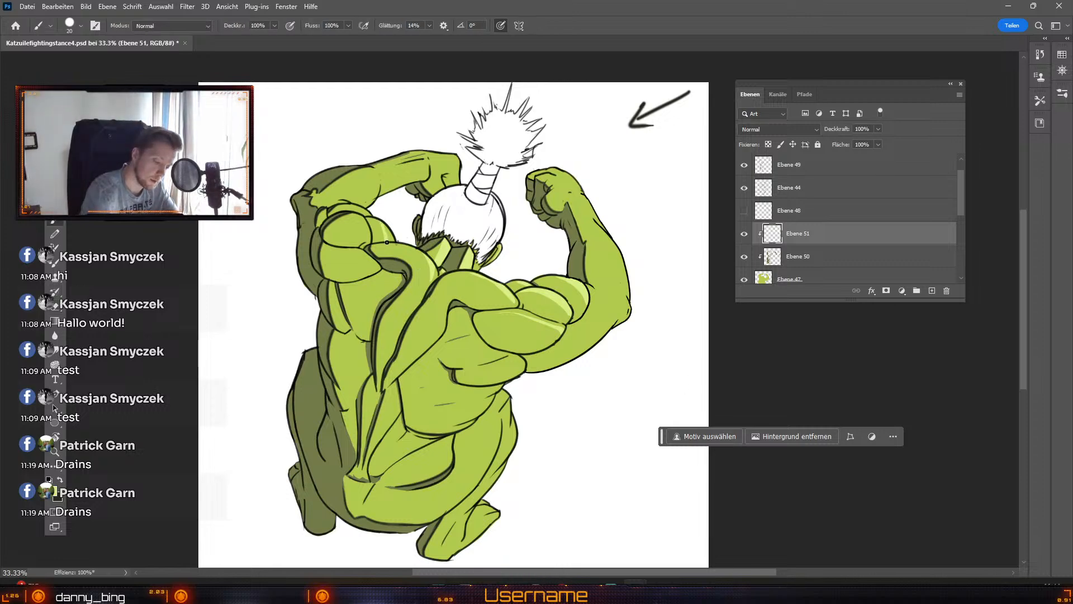
key("bracketright")
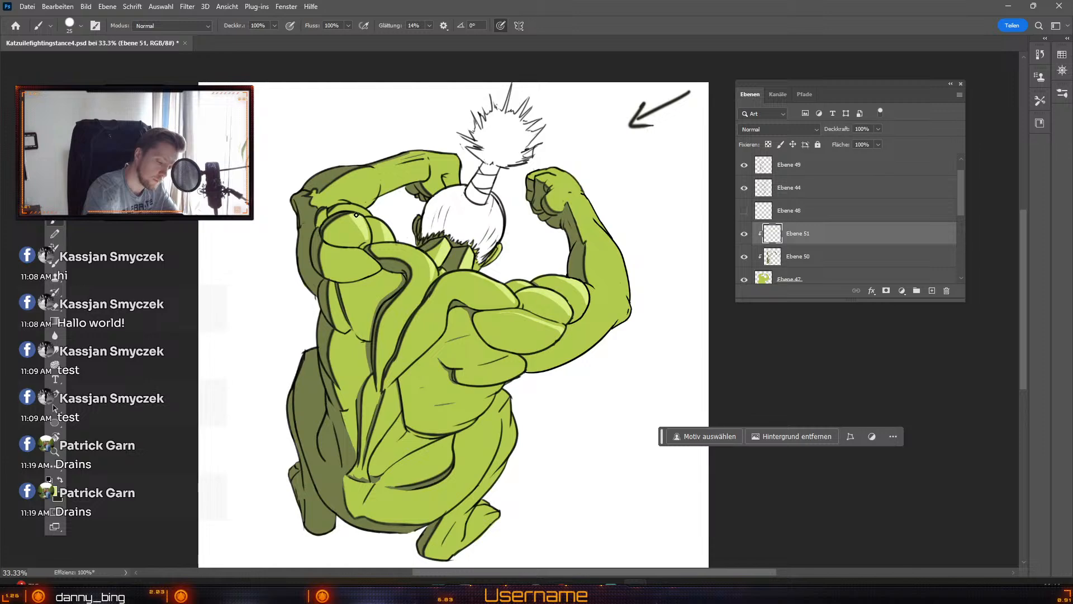
key("bracketleft")
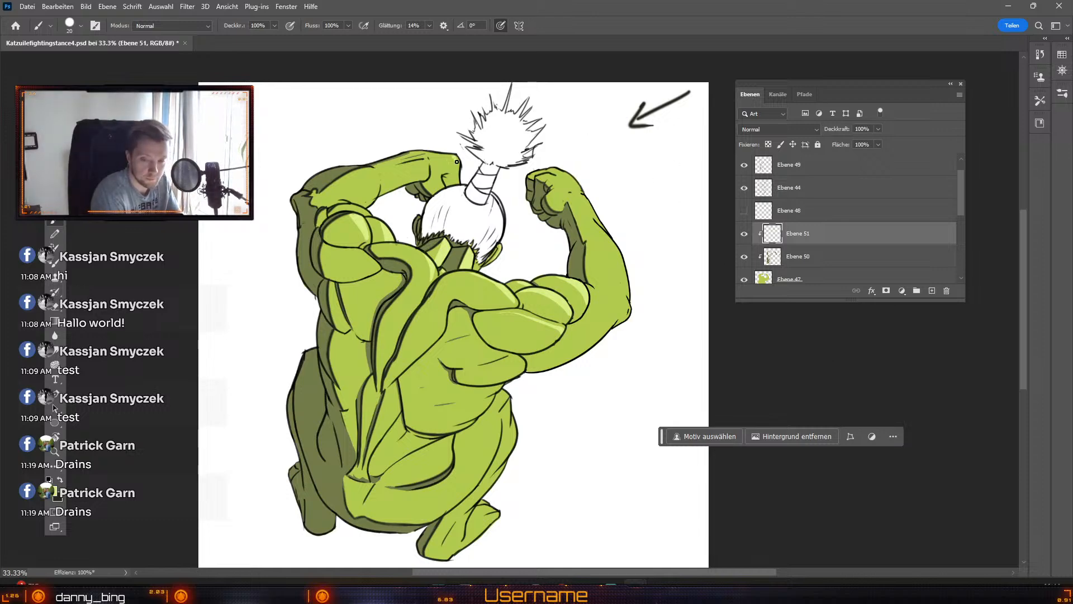
Step: Add highlights along the top of the raised left forearm and hand with a 20 px brush, undoing misplaced strokes and refining them with a 30 px eraser
key("ctrl+z")
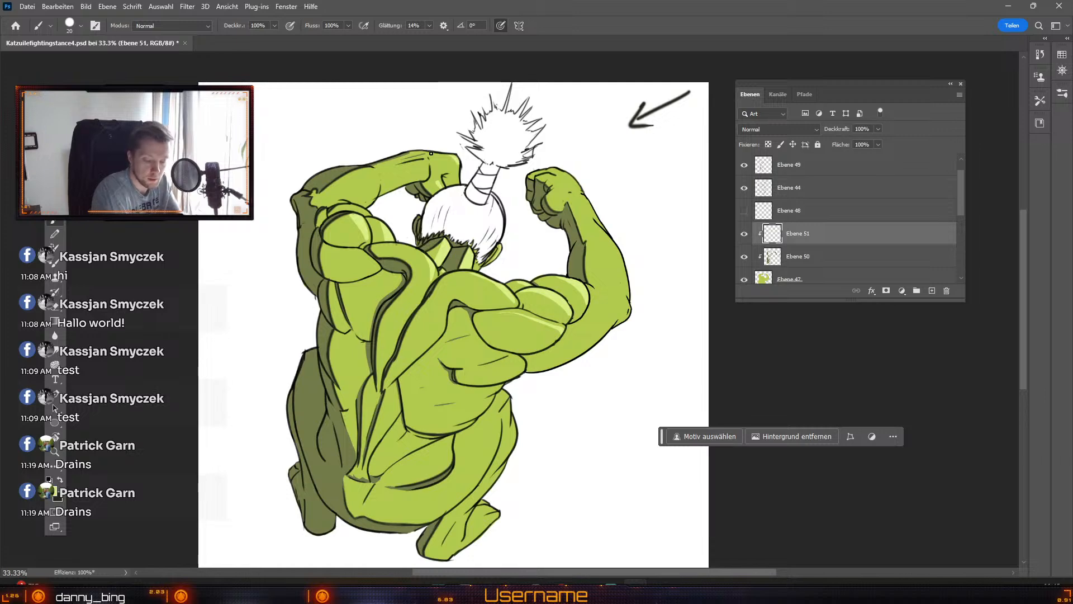
key("odiaeresis")
key("numbersign")
key("e")
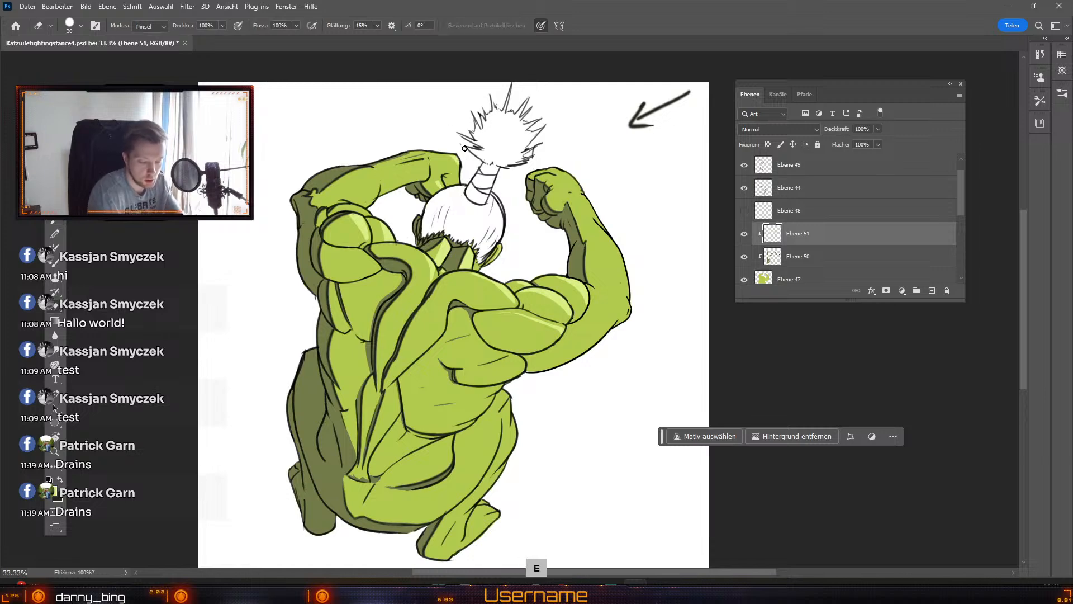
key("b")
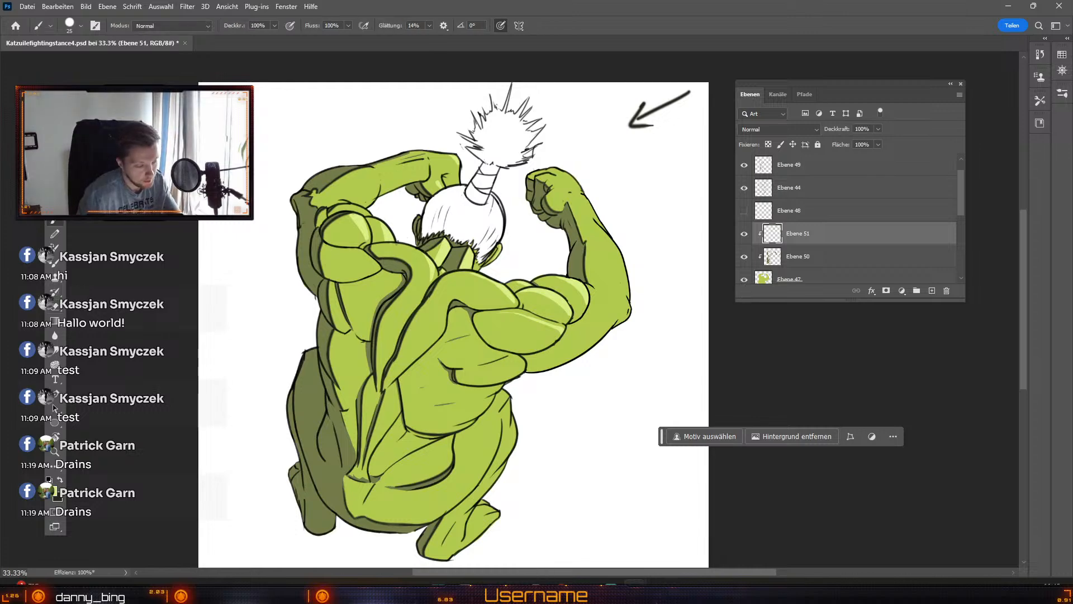
Step: Select the line art layer Ebene 44 and touch up the inner edge of the left forearm, undoing a misplaced 30 px eraser stroke
key("v")
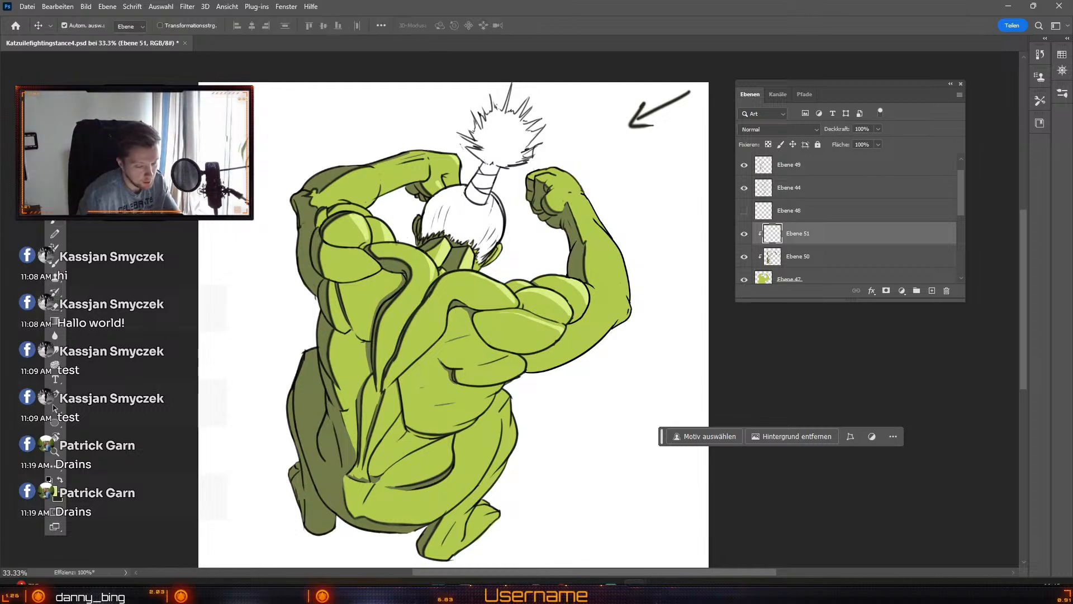
left_click(392, 191)
key("e")
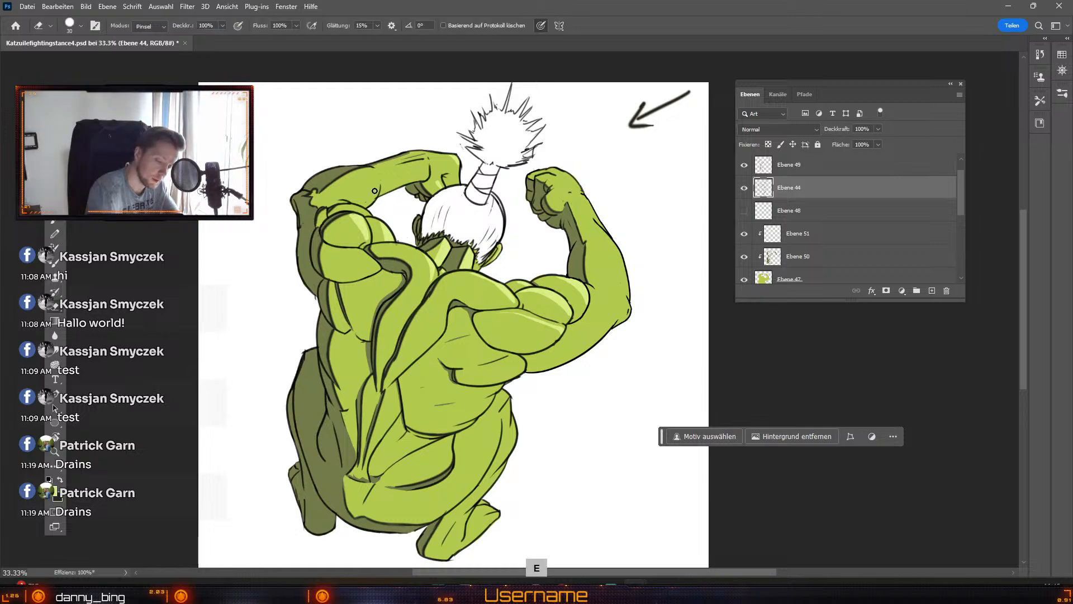
key("ctrl+z")
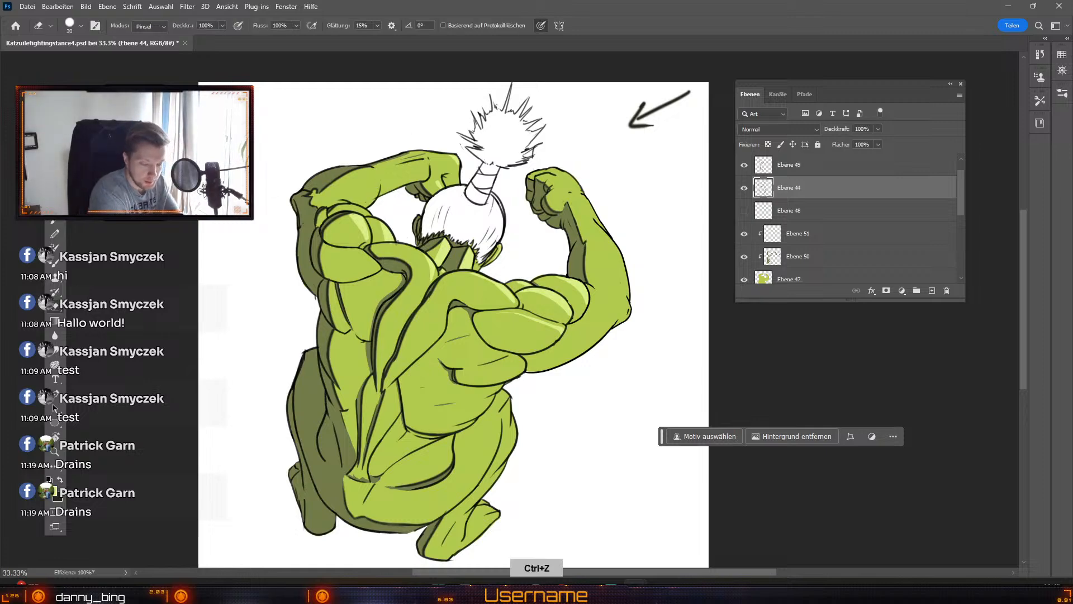
key("odiaeresis")
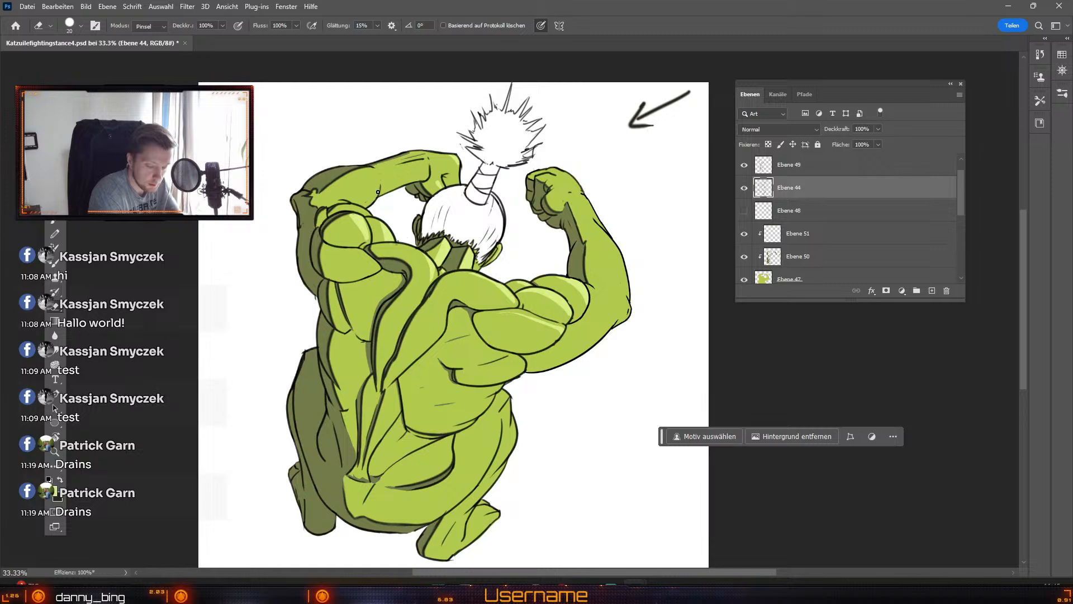
Step: Add a highlight on the left forearm muscle with a 25 px brush and refine it with 20 px and 30 px erasers, undoing a misplaced stroke
key("b")
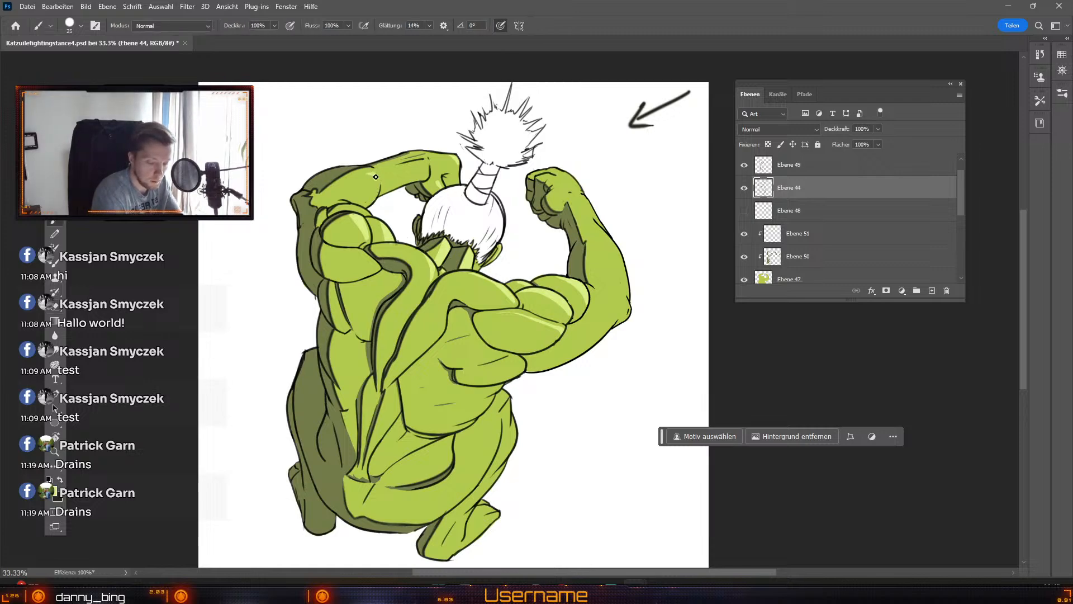
key("e")
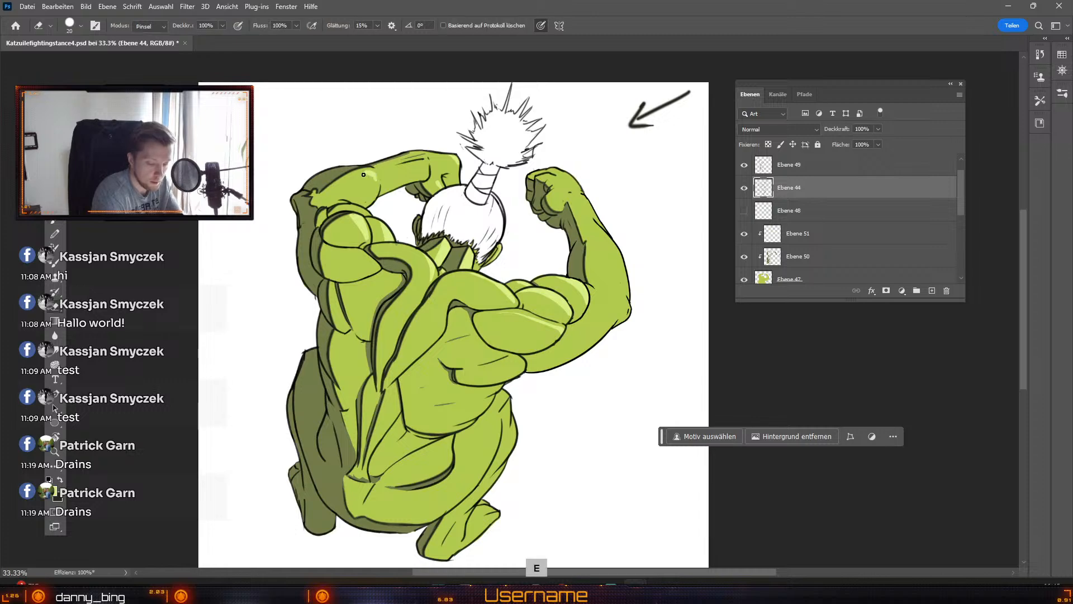
key("numbersign")
key("numbersign")
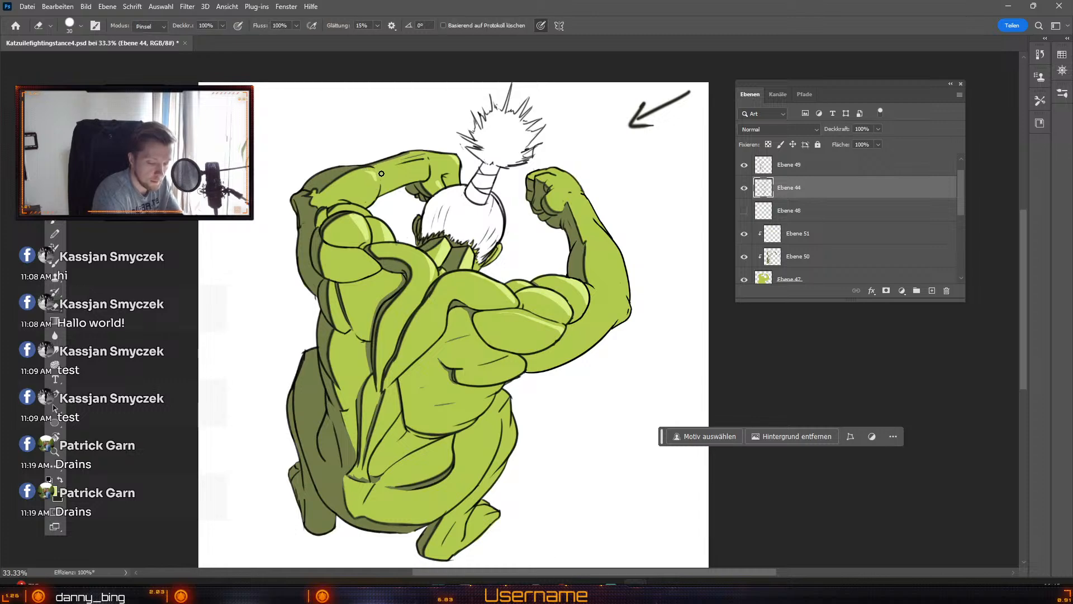
key("ctrl+z")
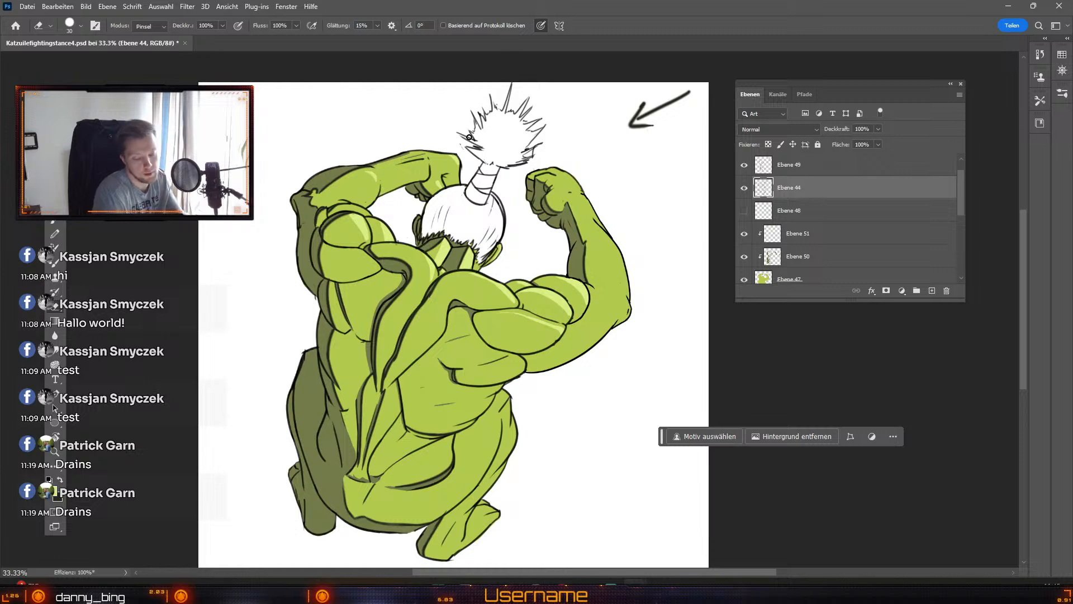
Step: Paint small highlights around the left elbow with 15 px and 25 px brushes and clean their edges with a 25 px eraser
key("b")
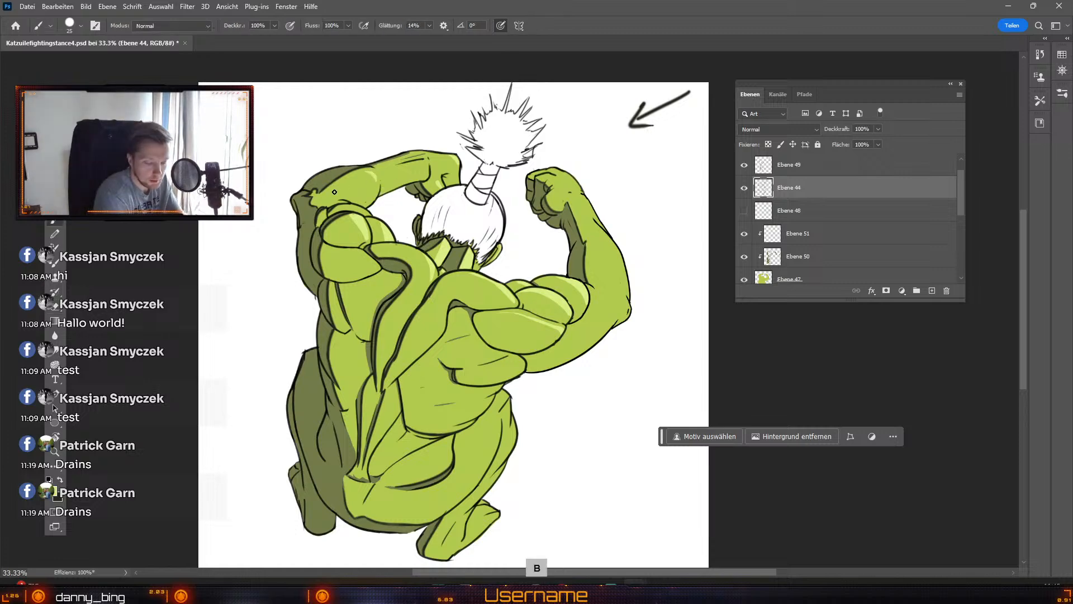
key("odiaeresis")
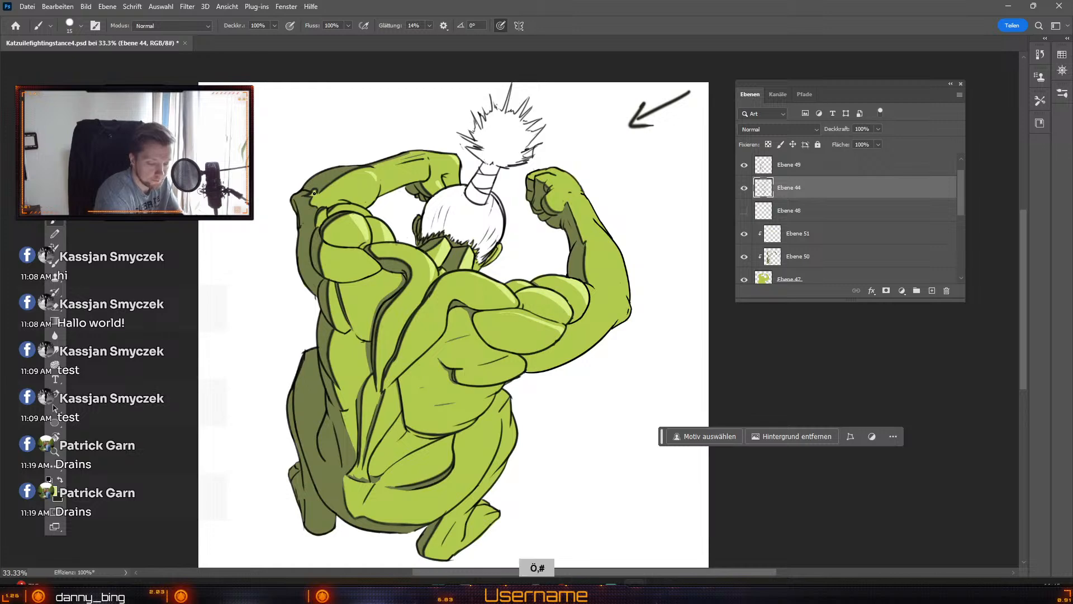
key("numbersign")
key("e")
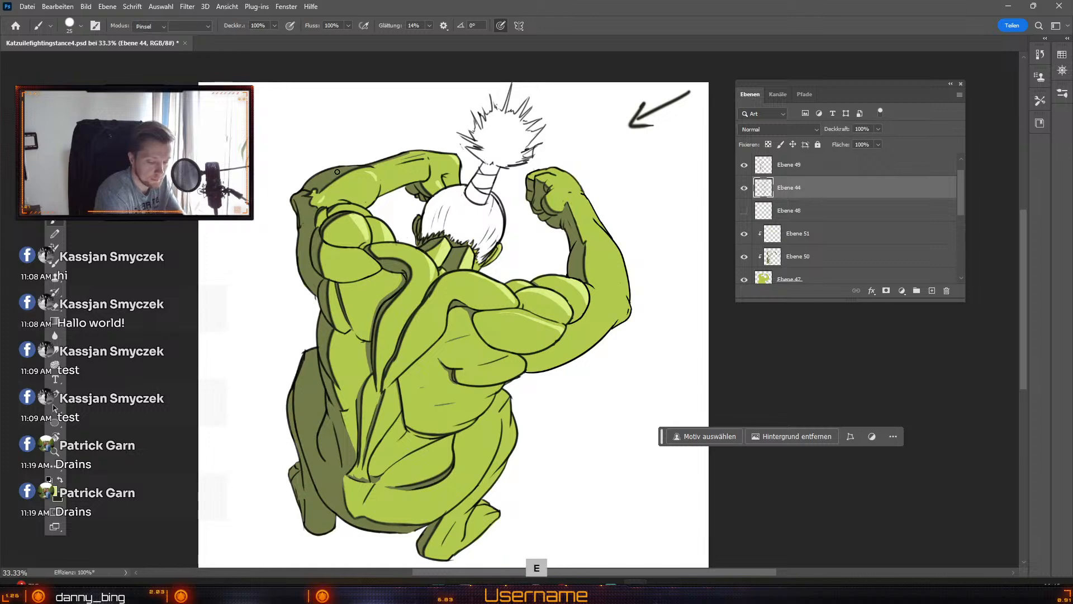
key("odiaeresis")
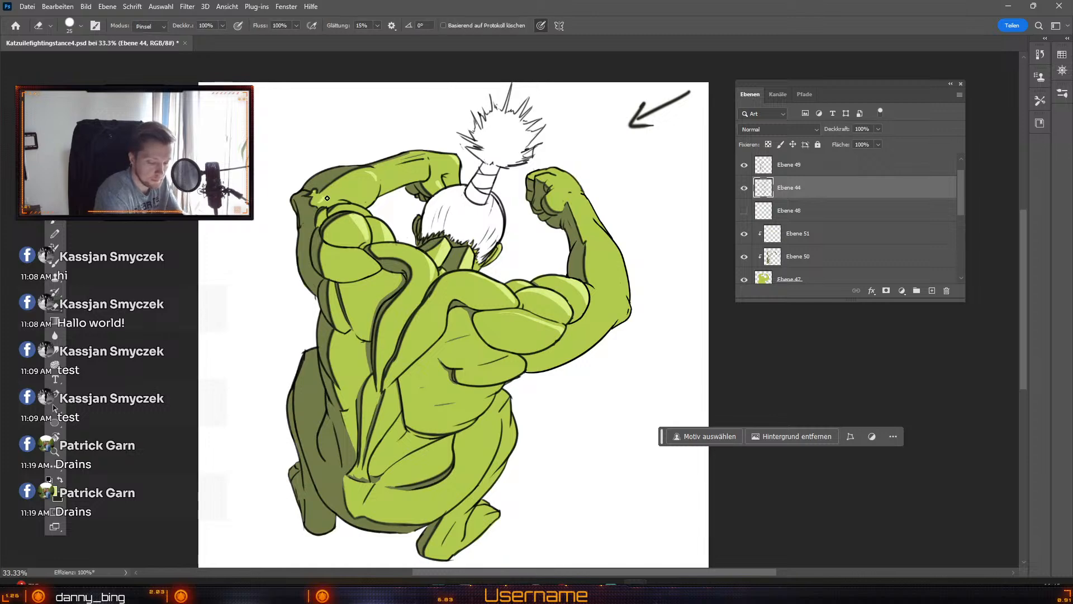
key("b")
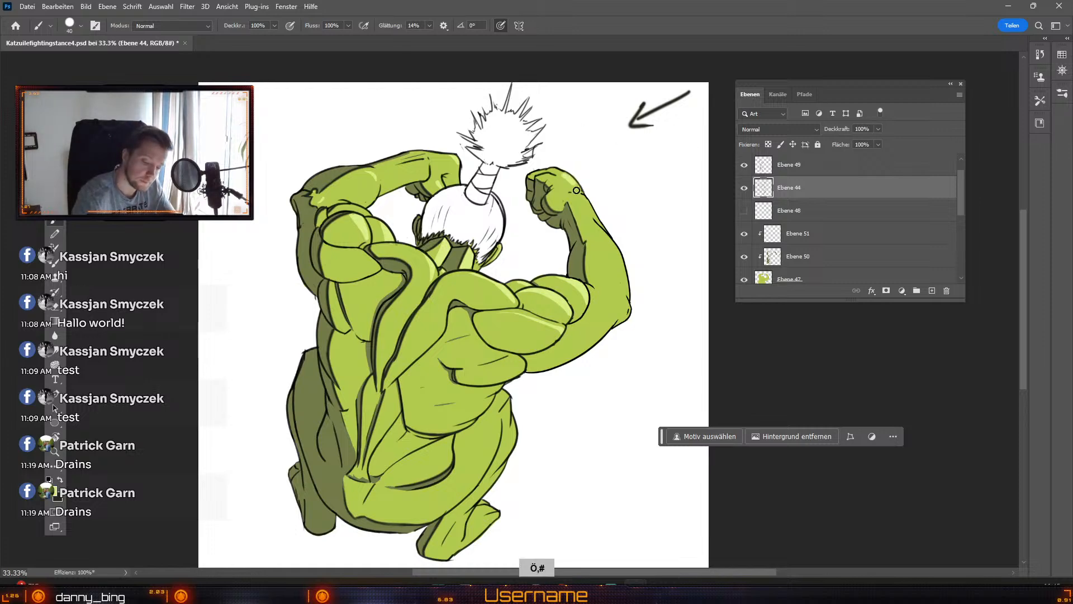
key("e")
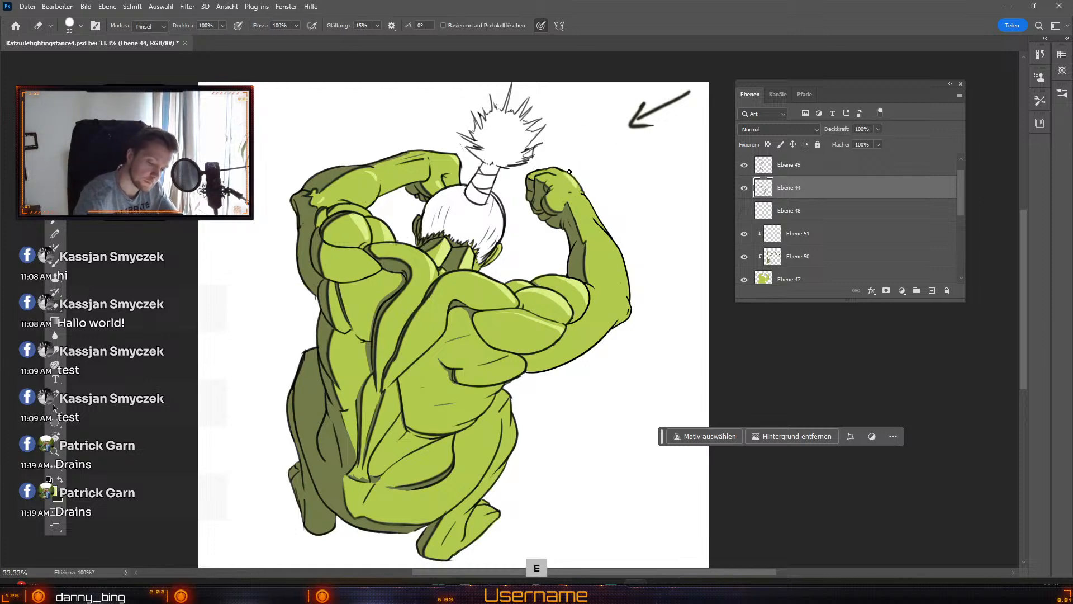
key("ctrl+z")
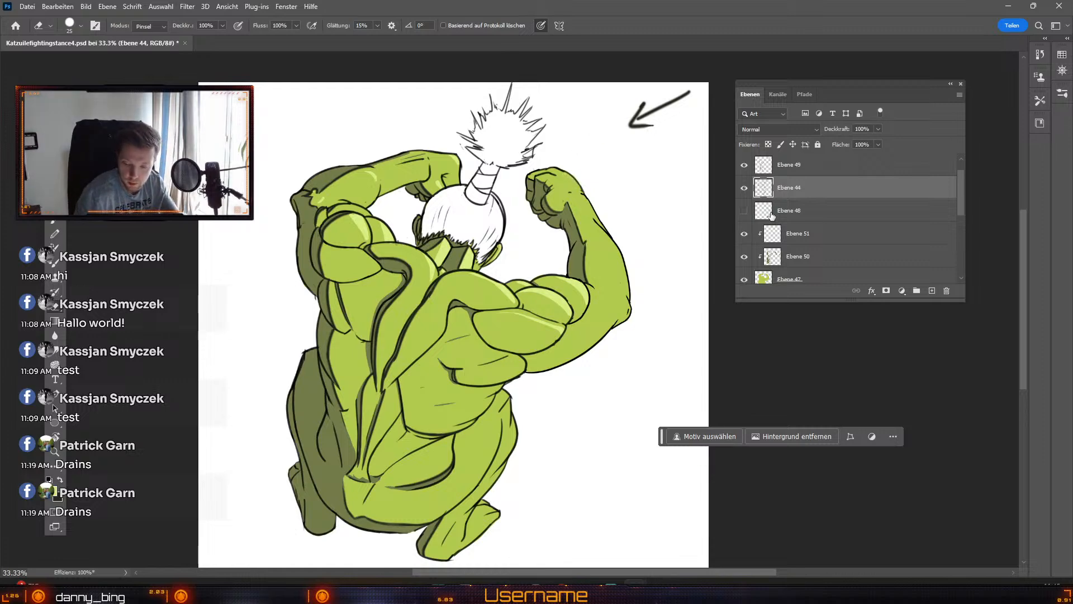
Step: Select the highlight layer Ebene 51 and highlight the right wrist with a 40 px brush, undoing a misplaced stroke and trimming with a 25 px eraser
scroll(772, 216, "down", 2)
left_click(840, 190)
key("b")
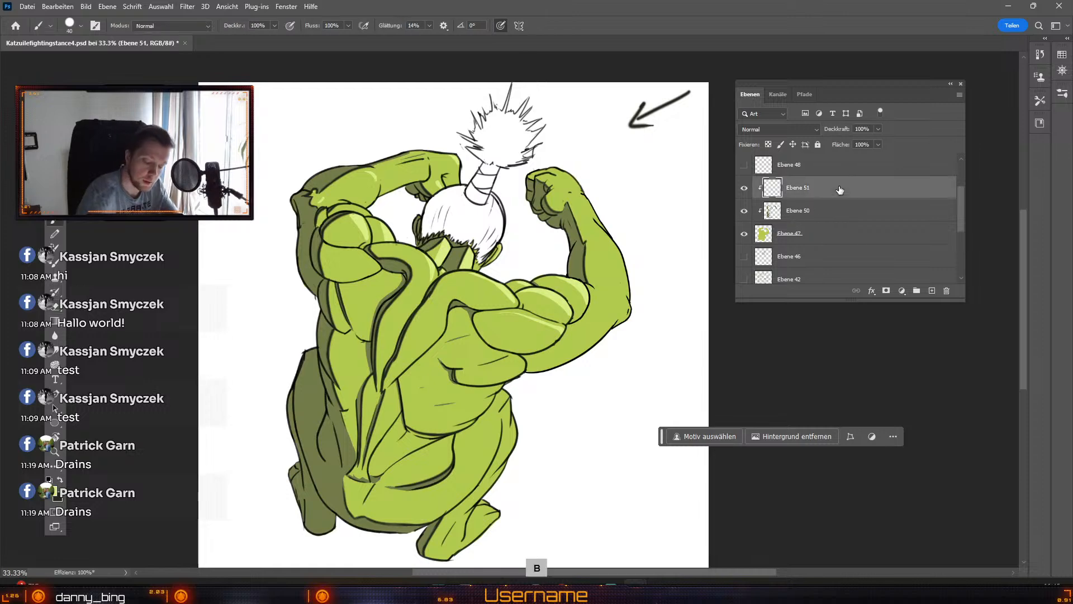
key("ctrl+z")
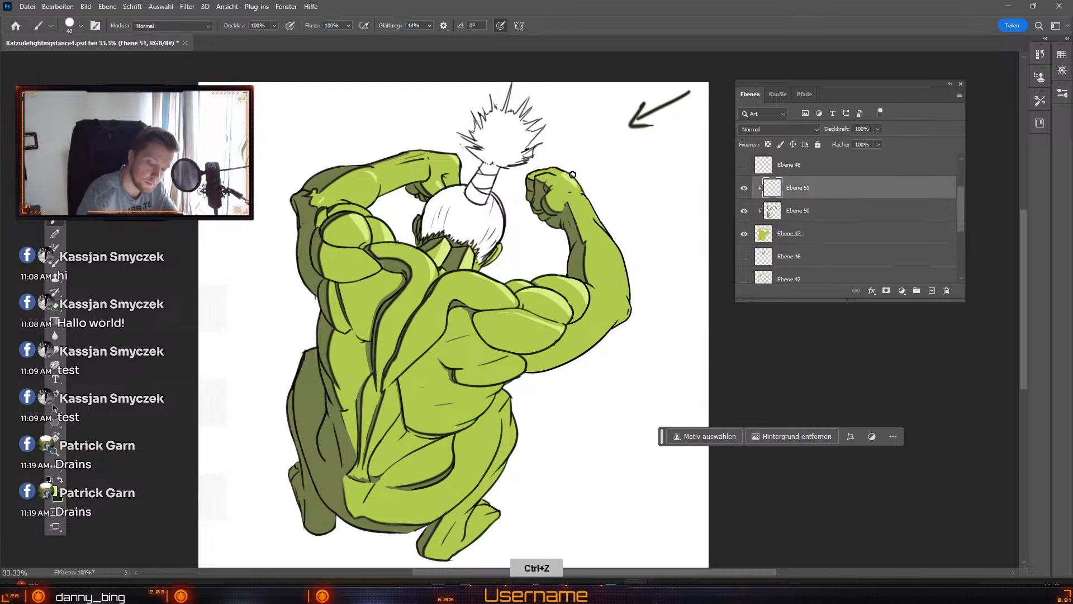
key("e")
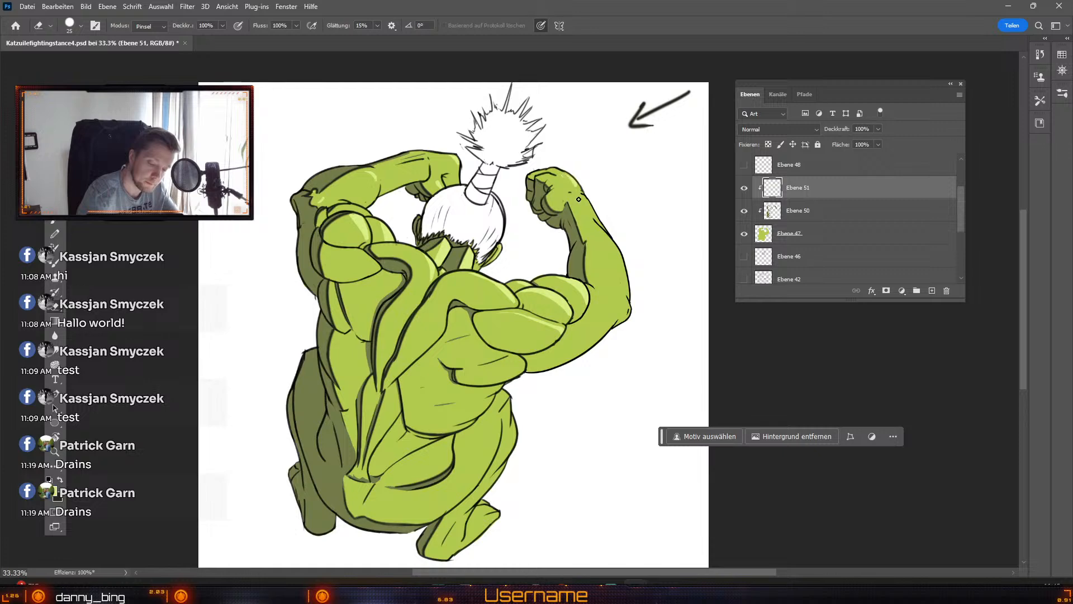
Step: Paint light green highlights on the knuckles and back of the right fist with a 40 px brush, shaping them with 25 px and 20 px erasers
key("b")
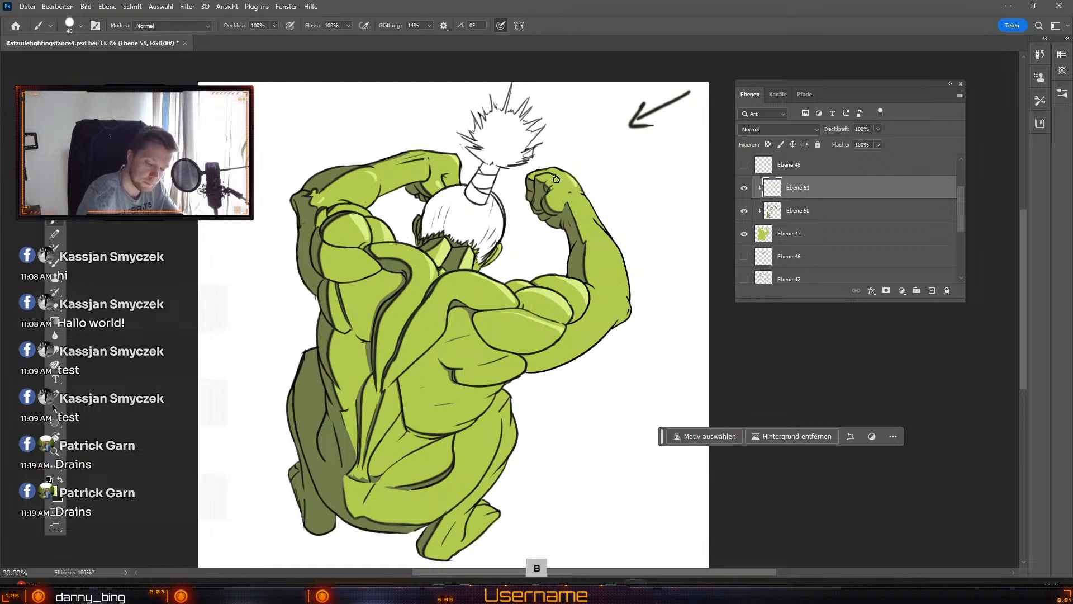
left_click_drag(556, 179, 561, 185)
key("e")
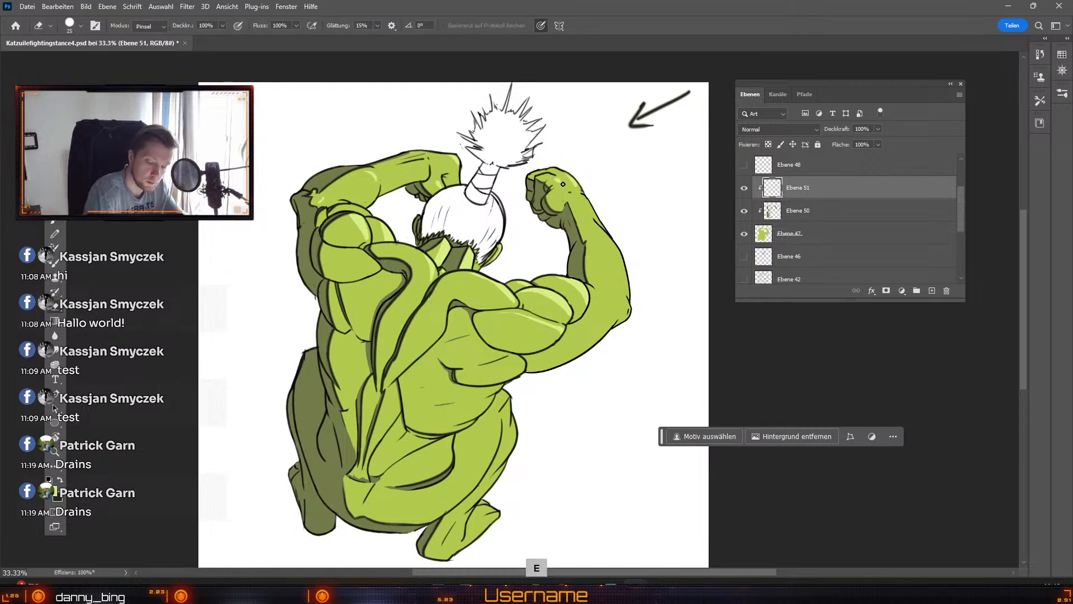
key("b")
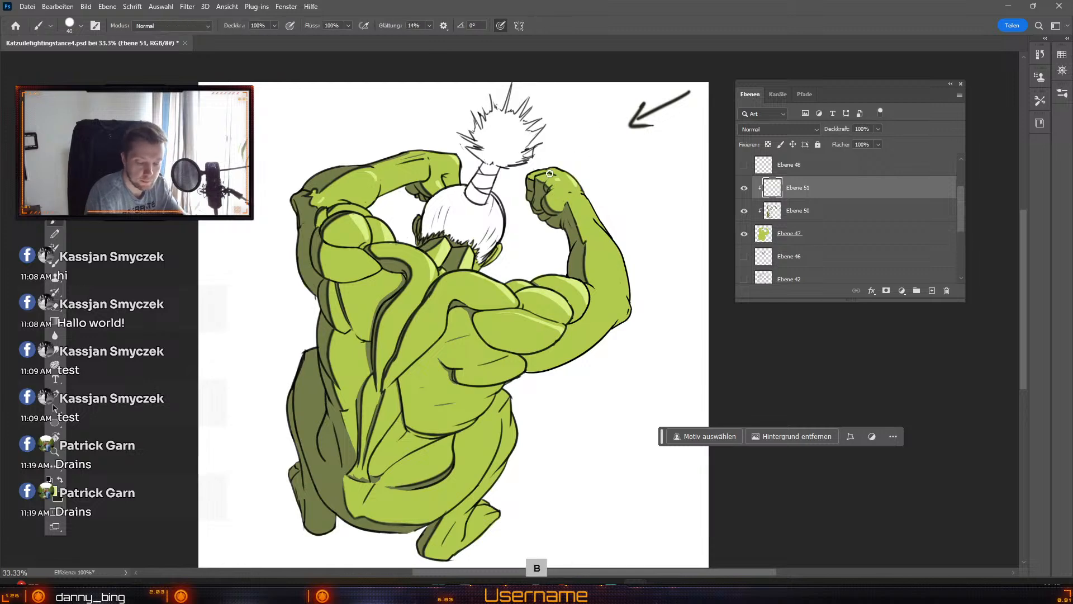
key("e")
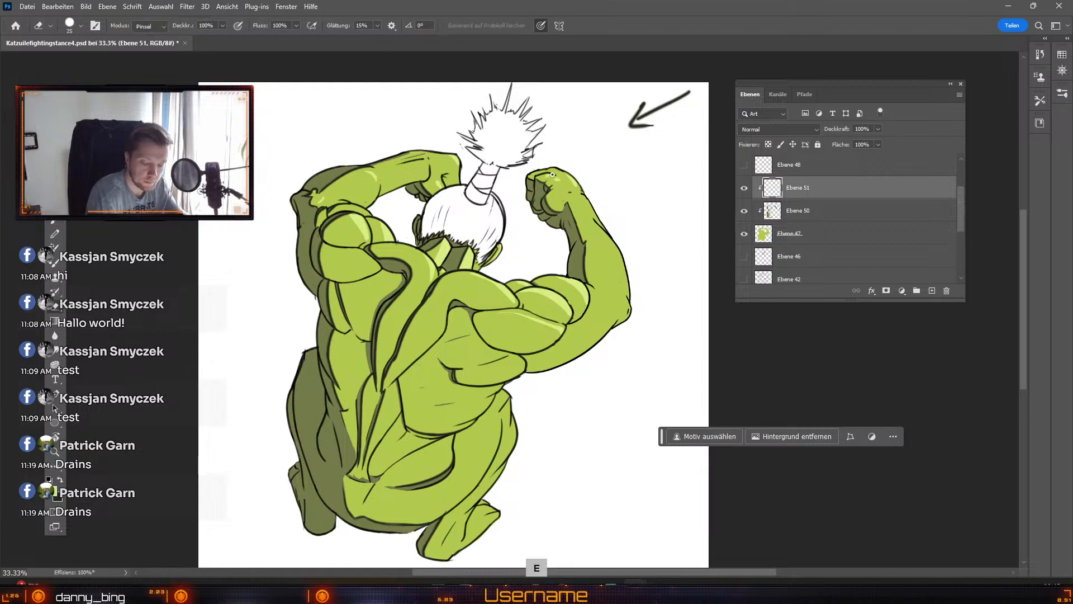
key("b")
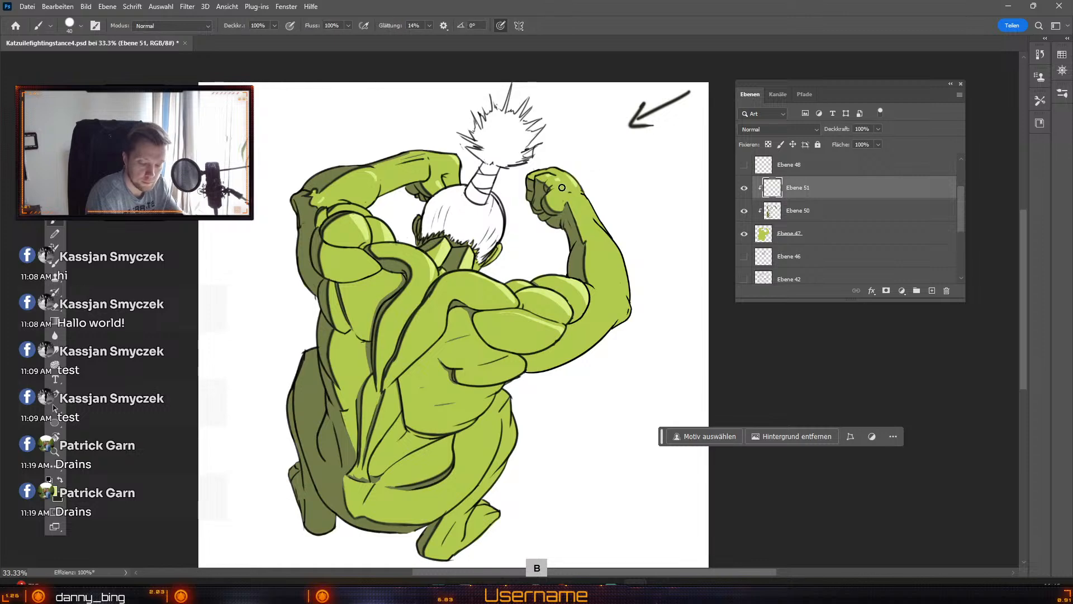
key("e")
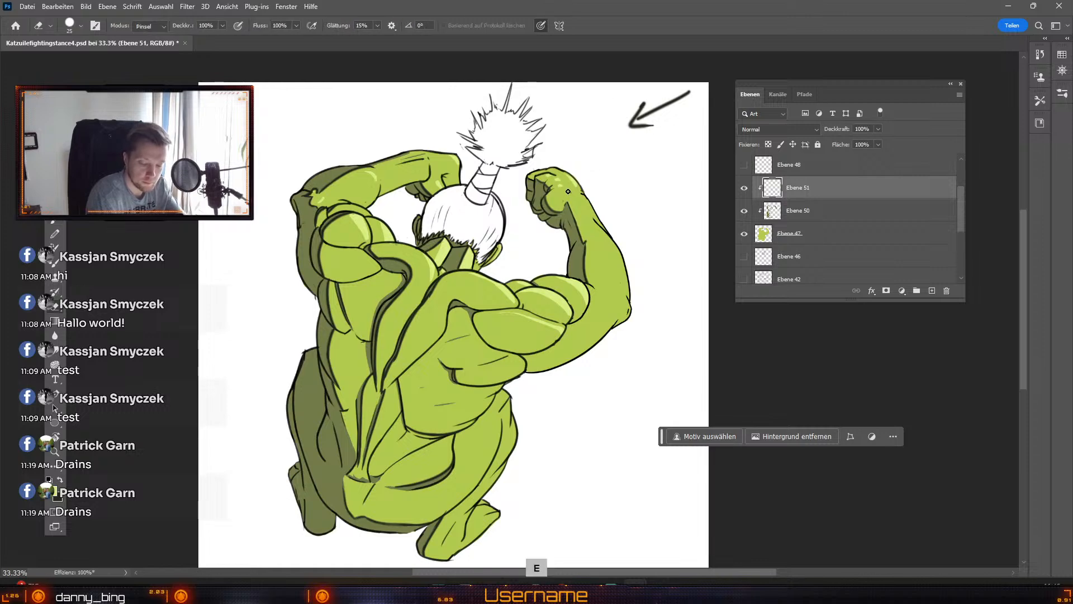
key("odiaeresis")
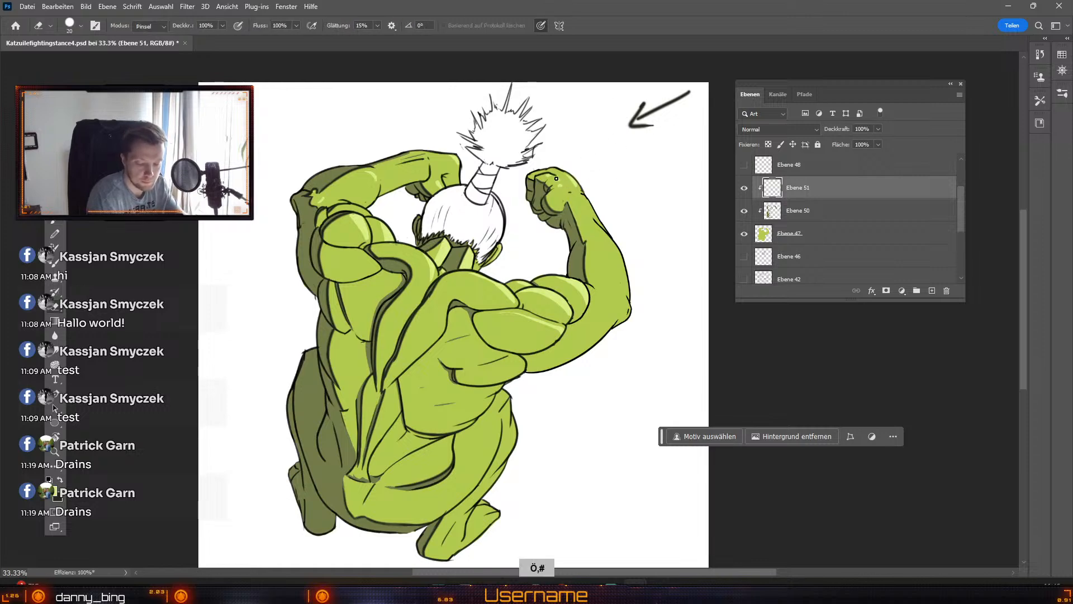
Step: Add a highlight along the outer right forearm with a 45 px brush, undoing a misplaced stroke and trimming it with a 40 px eraser
key("b")
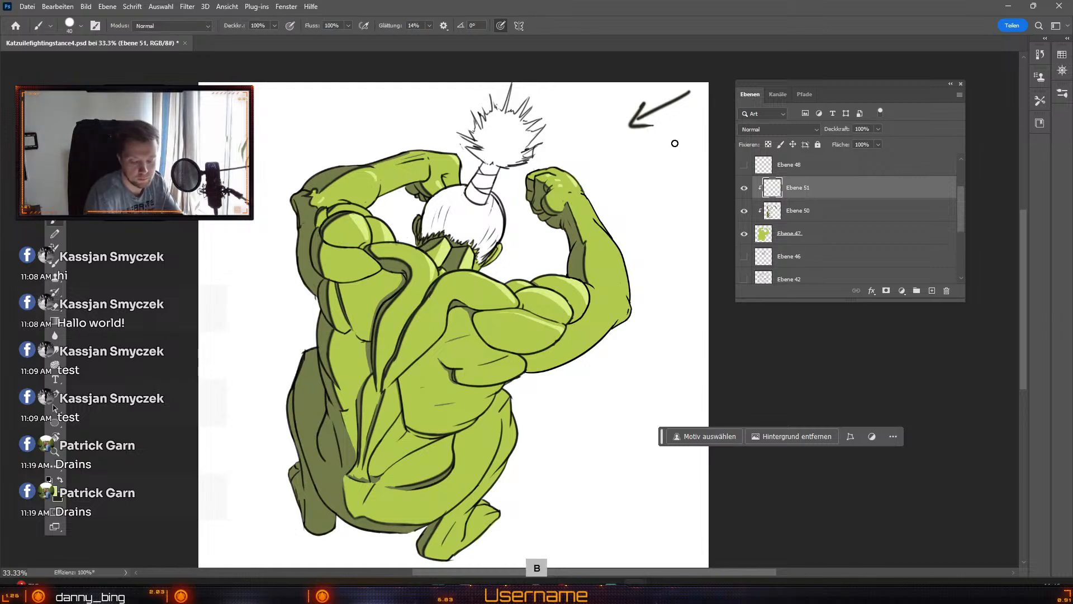
key("ctrl+z")
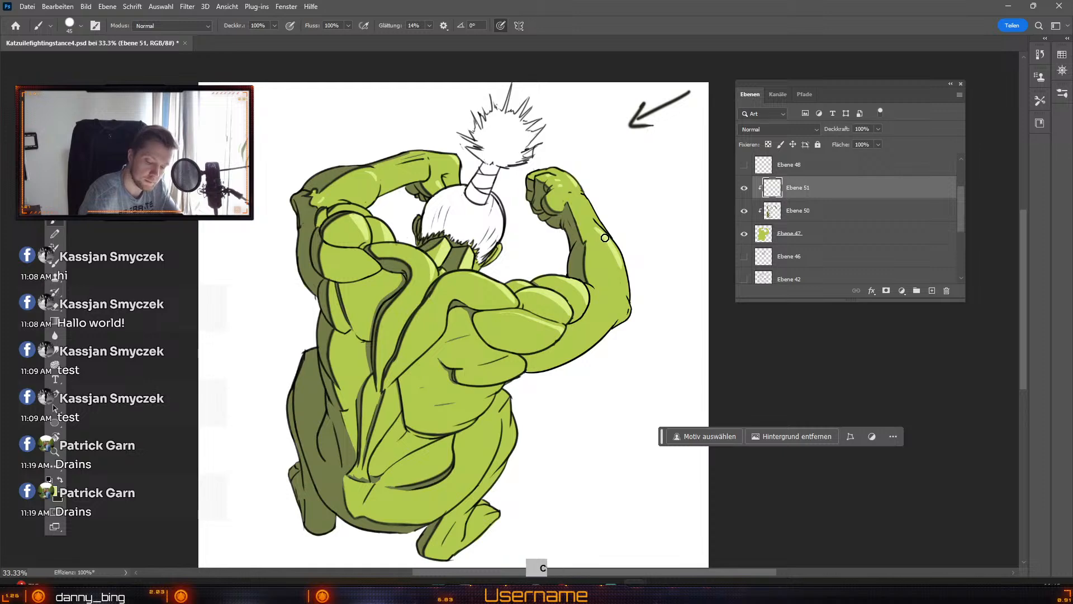
key("e")
key("numbersign")
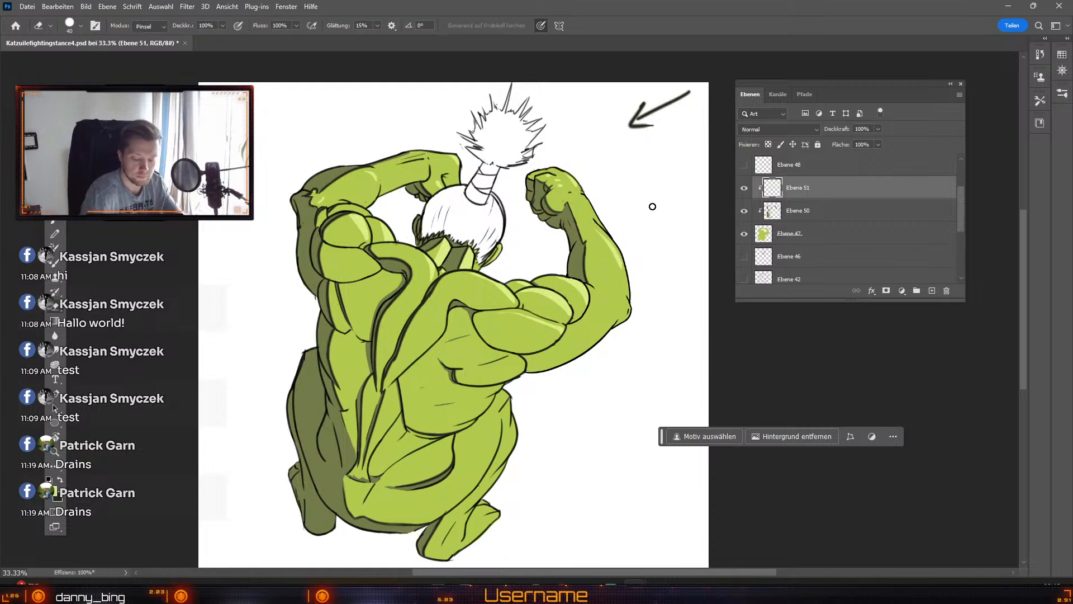
Step: Paint a small highlight at the inner crease of the right elbow with a 25 px brush, undoing misplaced strokes and refining with a 40 px eraser
key("odiaeresis")
key("numbersign")
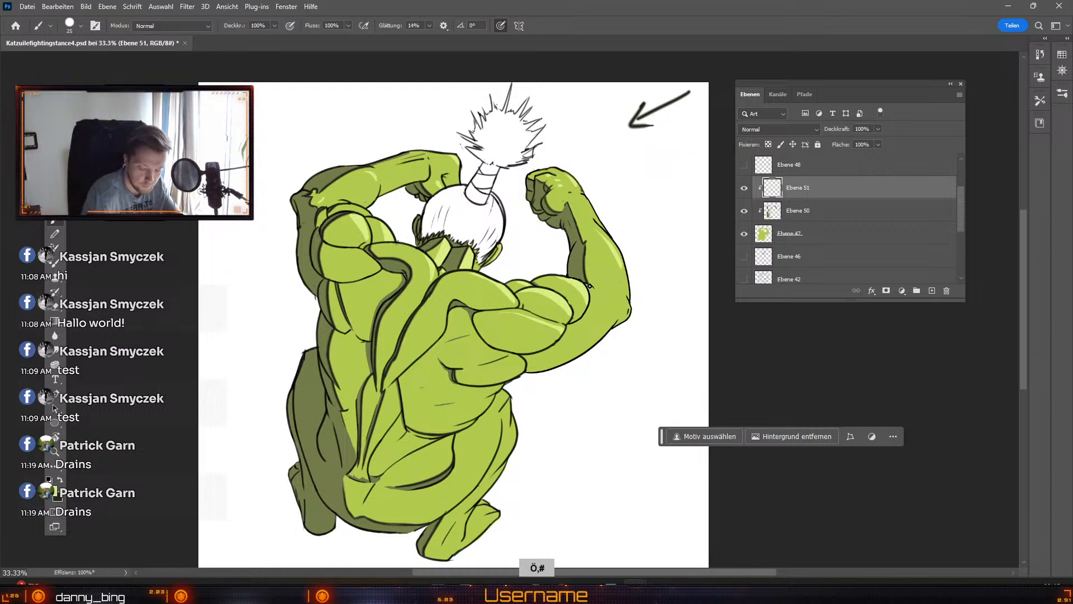
key("ctrl+z")
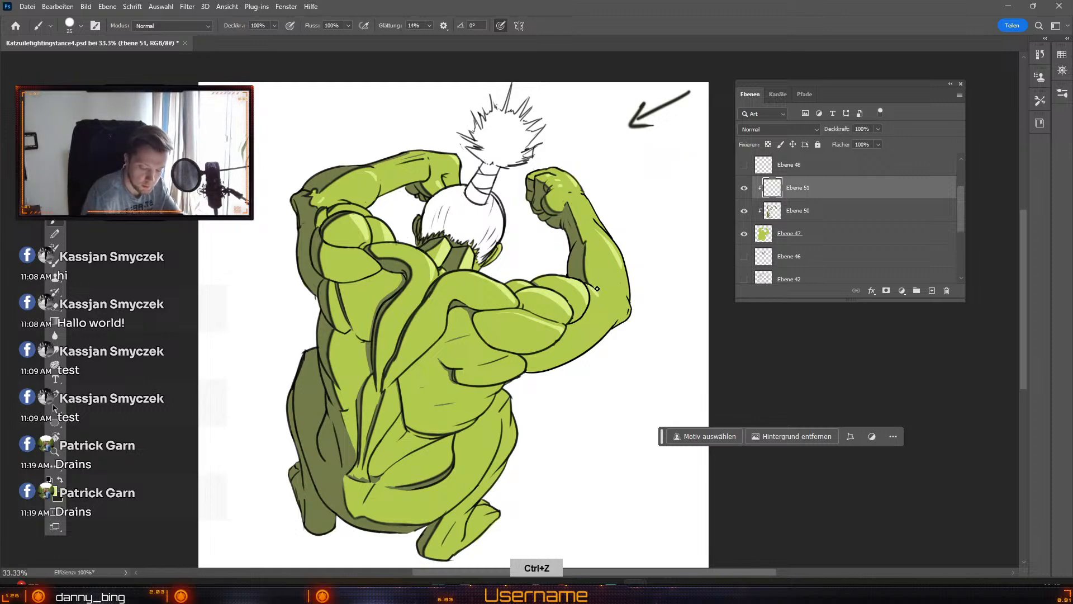
key("e")
key("ctrl+z")
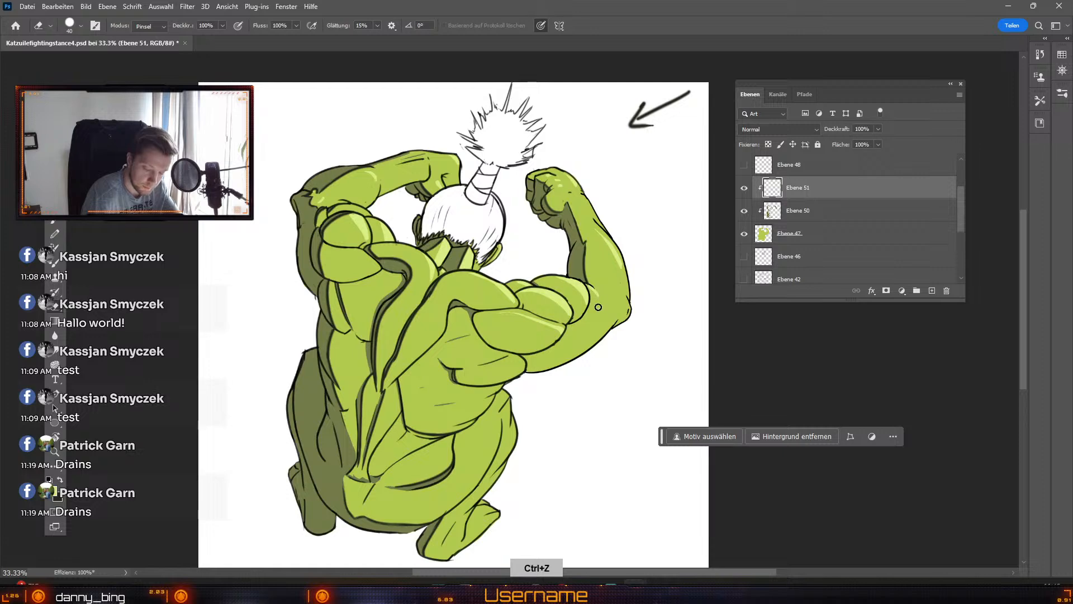
key("b")
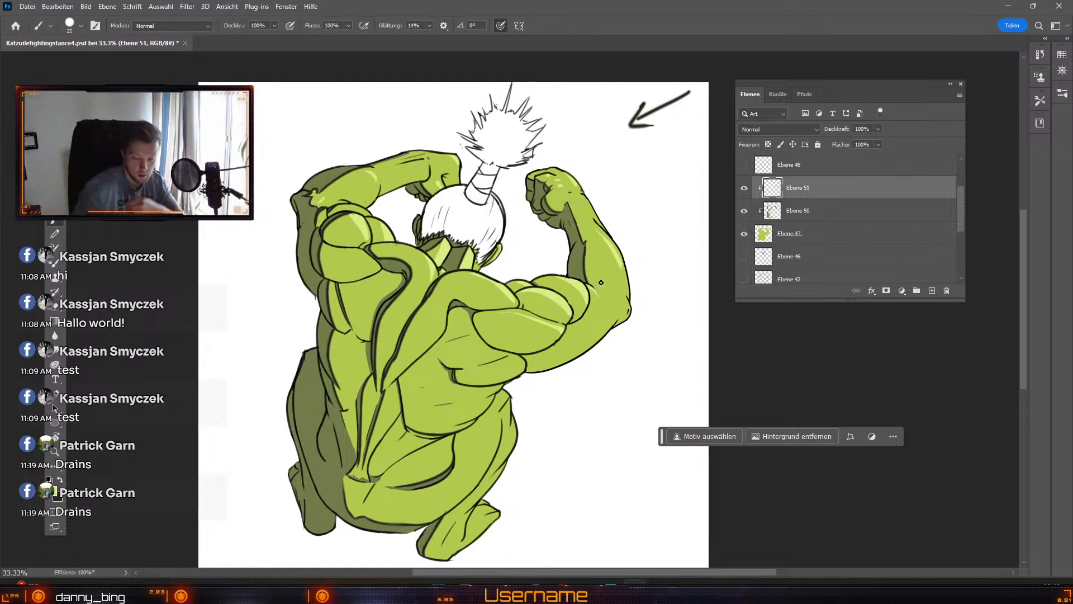
Step: Select the dark shading layer Ebene 50 and hide and show it to check the shadows on the figure
key("v")
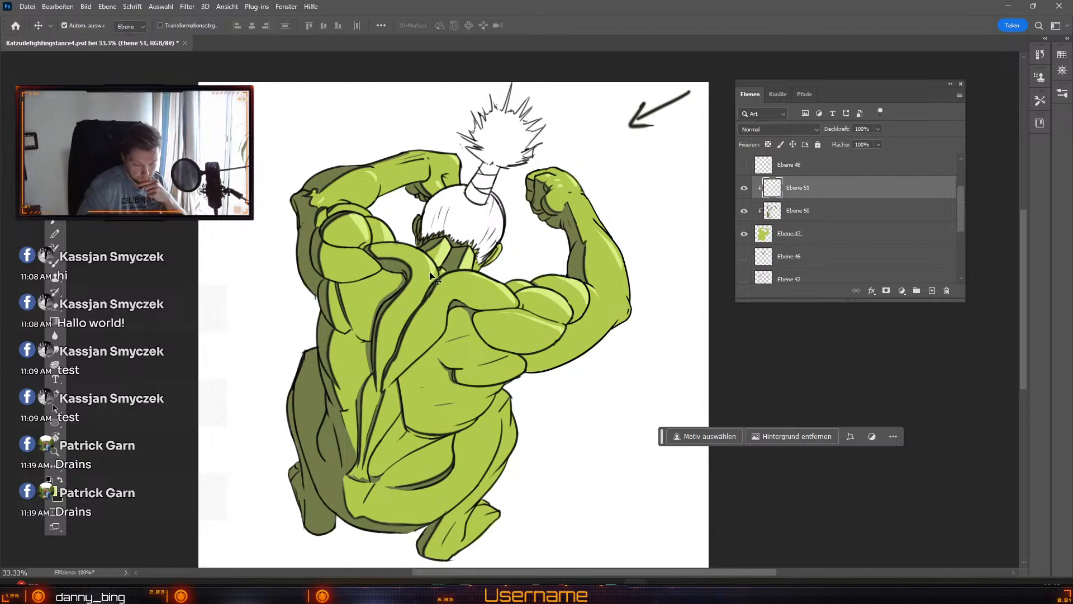
left_click(311, 277)
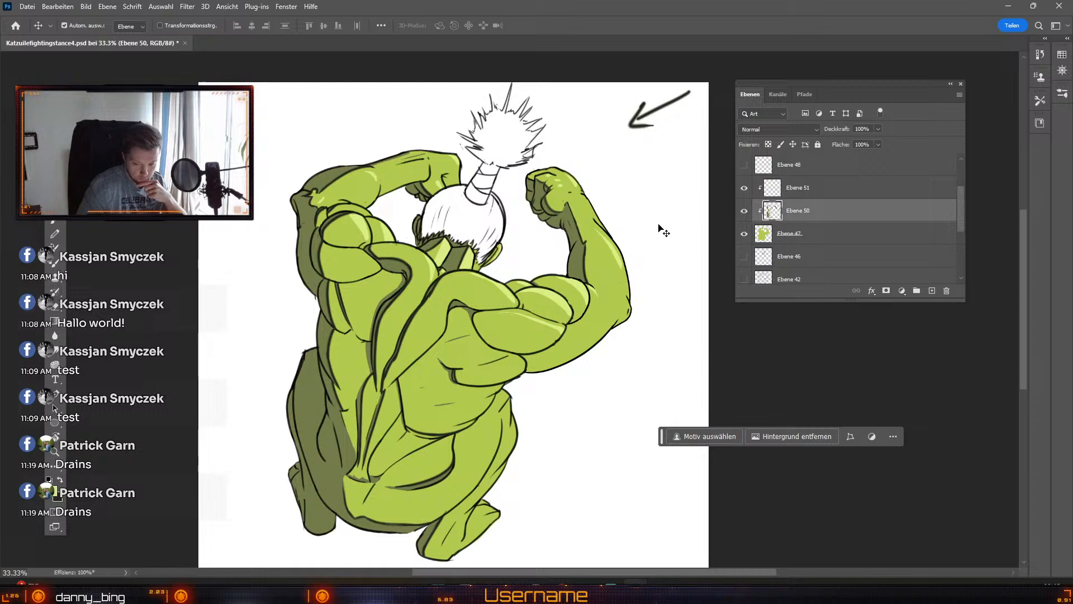
left_click(743, 213)
left_click(744, 213)
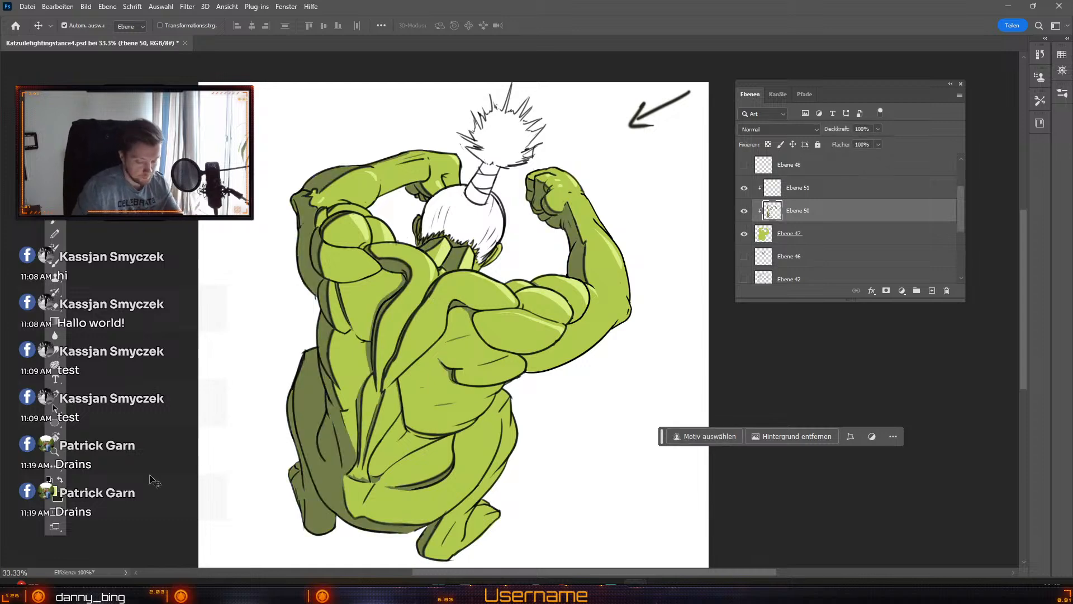
Step: Add a new clipped layer above the shading layer Ebene 50 and set the brush colour to dark olive 737b4a
left_click(932, 291)
key("b")
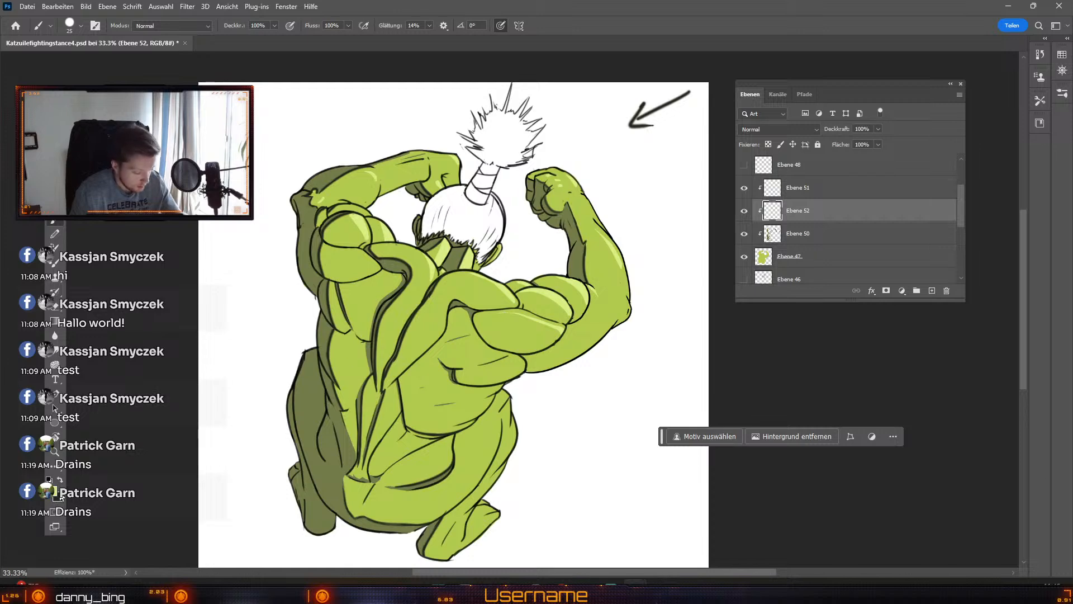
left_click(59, 494)
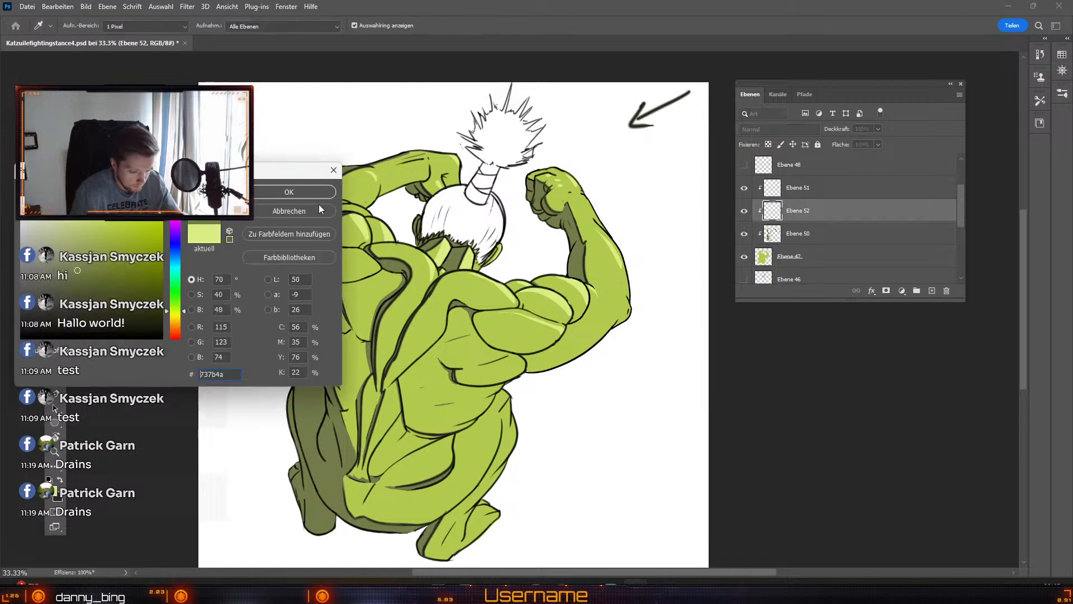
left_click(307, 191)
key("b")
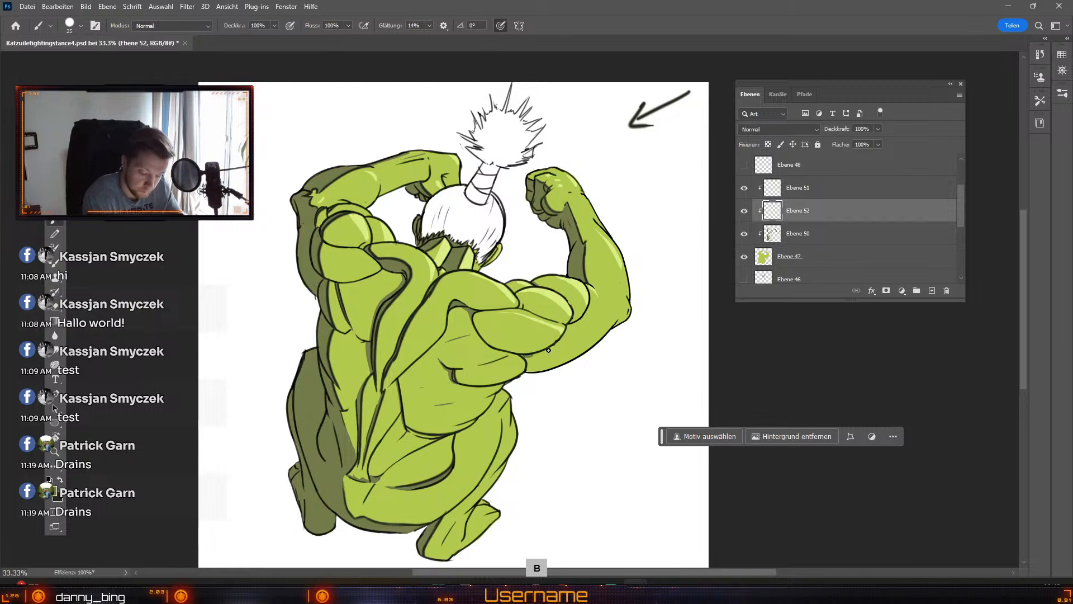
Step: Paint a dark shadow along the underside of the right upper arm, refining it with 30 px and 20 px brushes and undoing a misplaced stroke
key("]")
key("]")
key("]")
key("]")
mouse_move(527, 358)
left_mouse_down()
mouse_move(596, 340)
mouse_move(537, 358)
mouse_move(586, 351)
mouse_move(532, 369)
mouse_move(596, 348)
mouse_move(532, 376)
mouse_move(621, 325)
left_mouse_up()
key("odiaeresis")
key("odiaeresis")
key("odiaeresis")
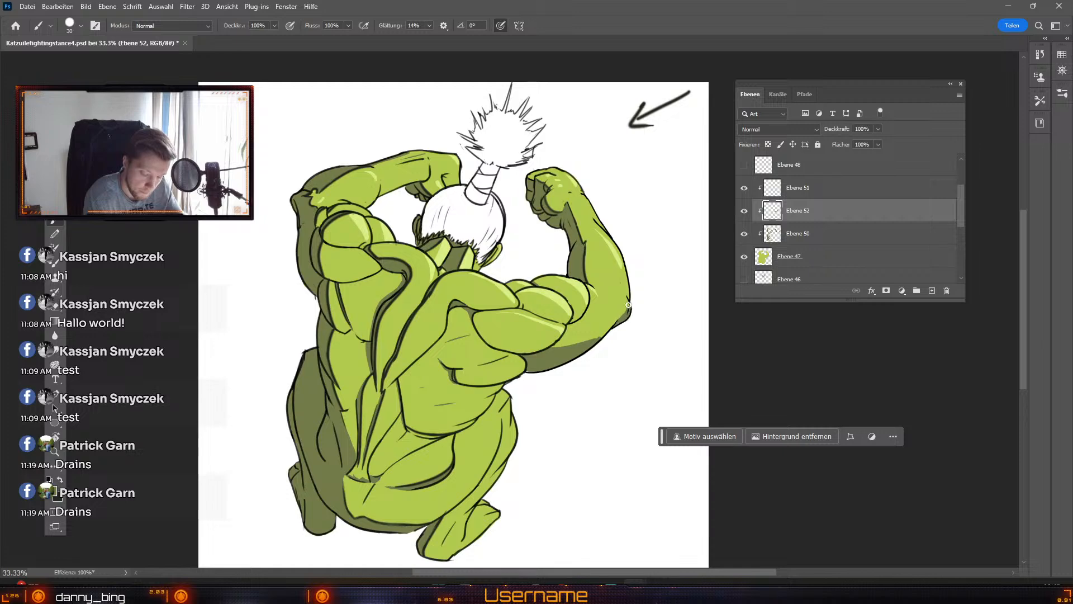
key("odiaeresis")
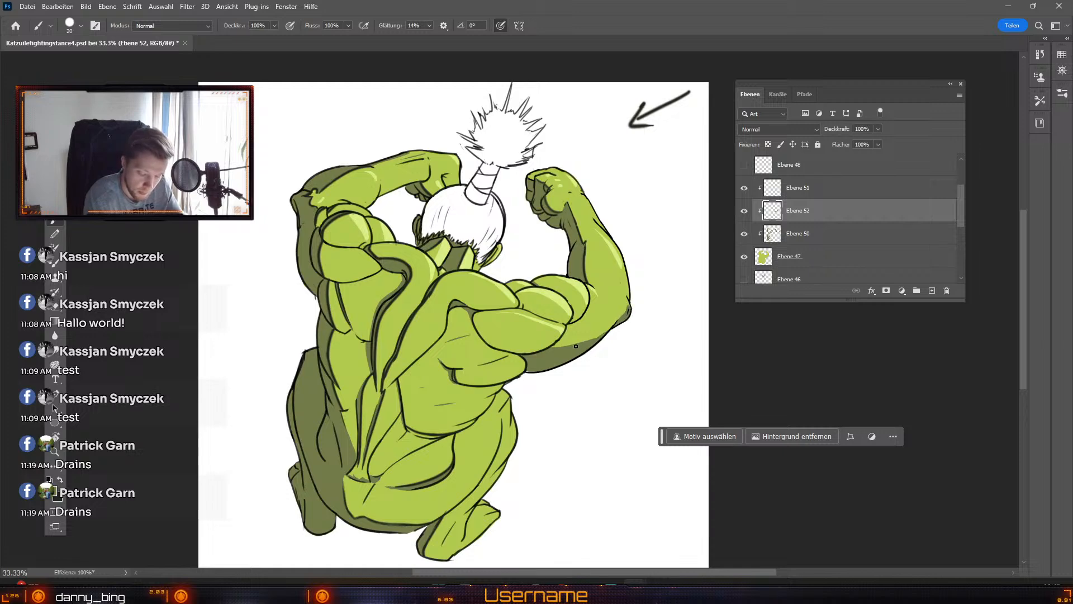
left_click_drag(576, 346, 606, 326)
key("ctrl+z")
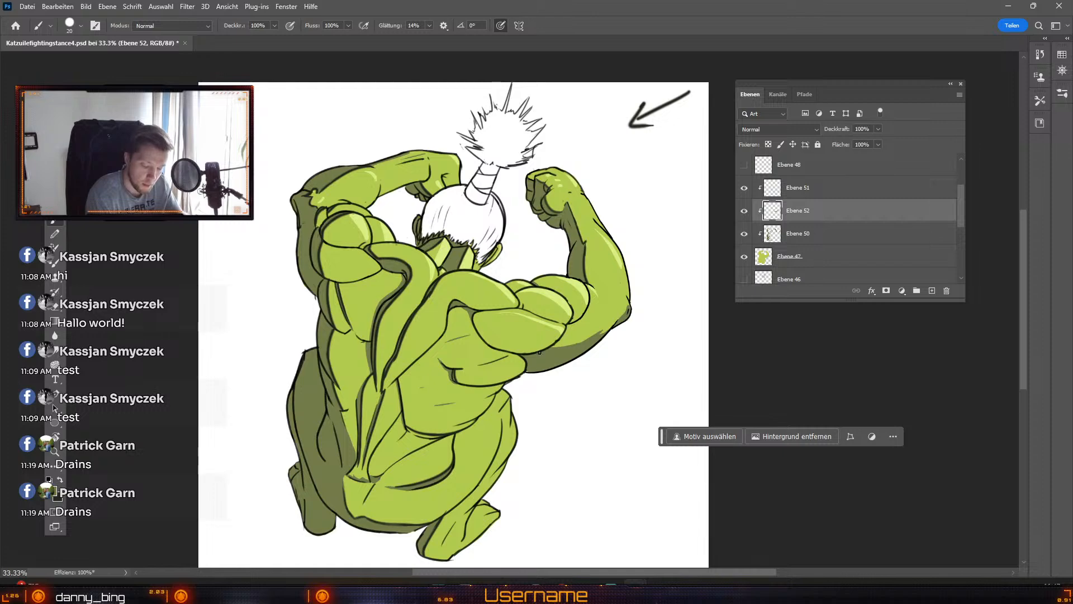
Step: Paint a shadow along the lower edge of the back muscle below the right armpit with a 25 px brush, undoing a misplaced stroke
key("bracketright")
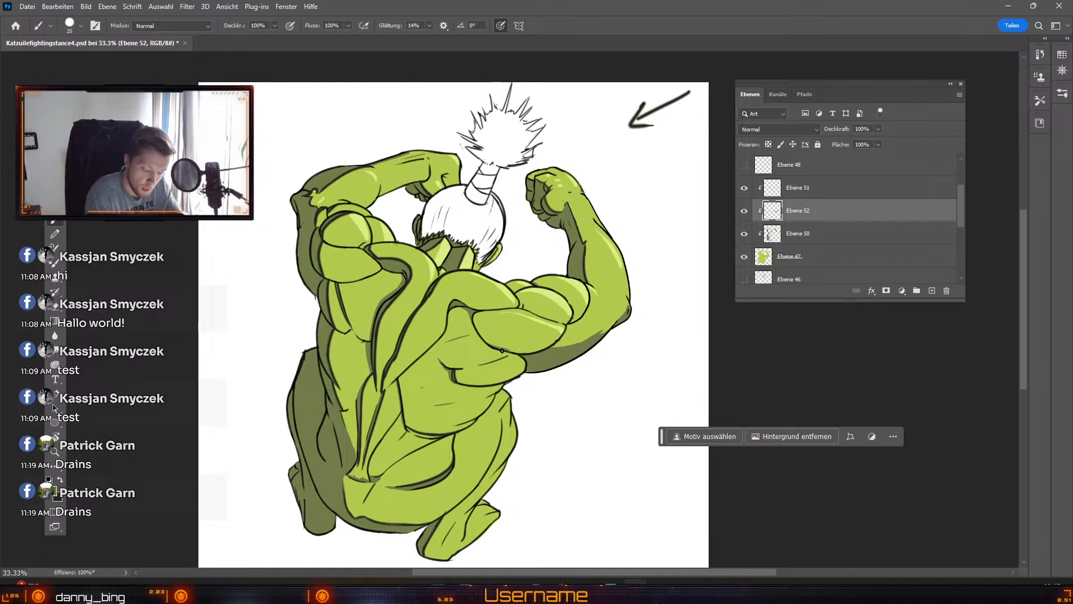
left_click_drag(502, 350, 538, 352)
key("ctrl+z")
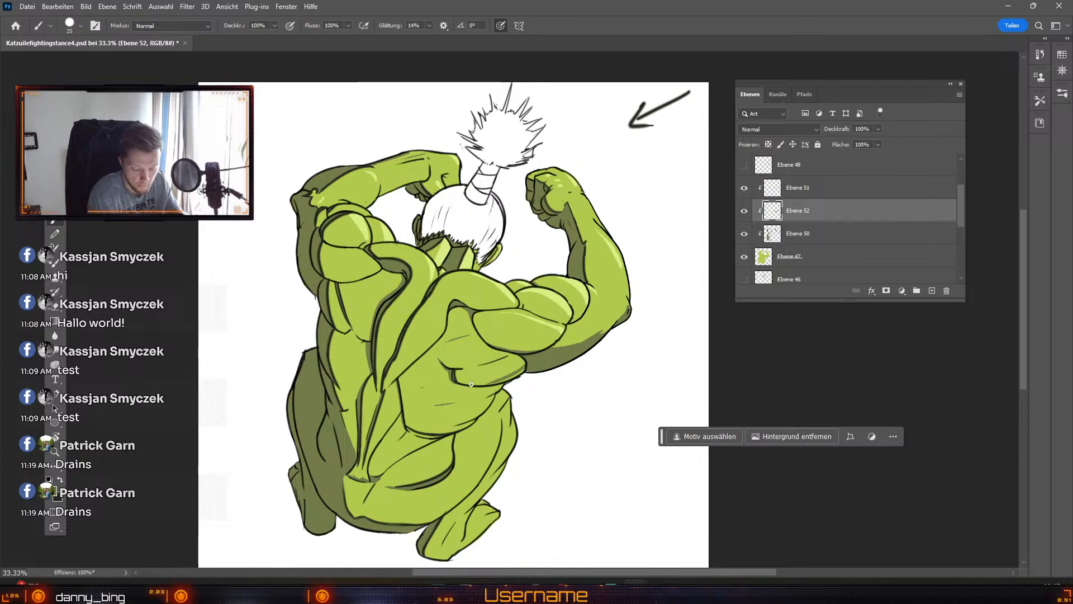
left_click_drag(530, 366, 477, 384)
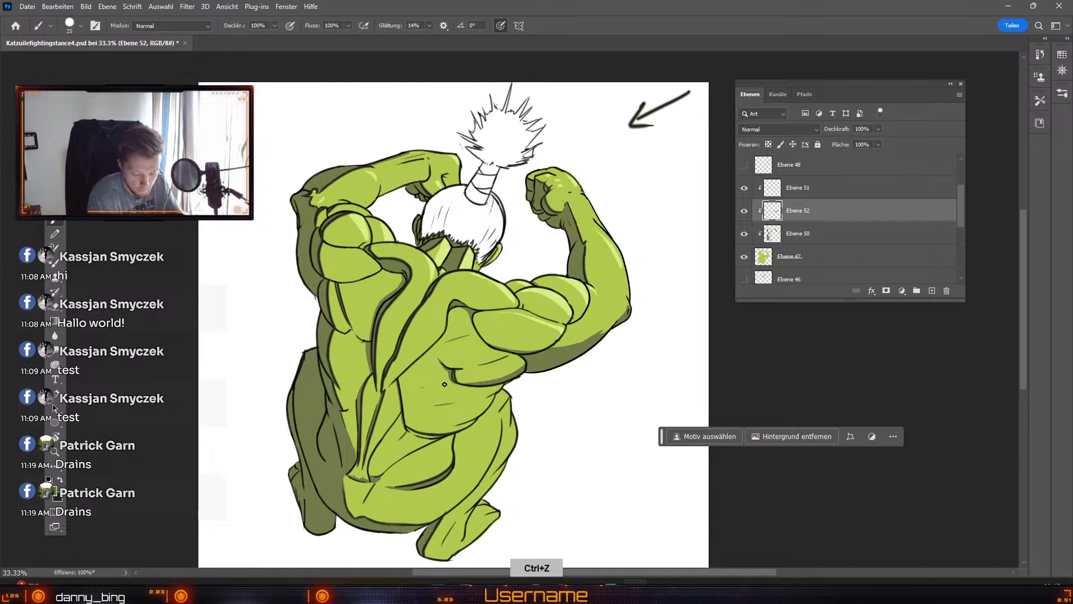
Step: Add a small shadow at the right side of the waist with a 20 px brush, undoing a misplaced stroke
key("odiaeresis")
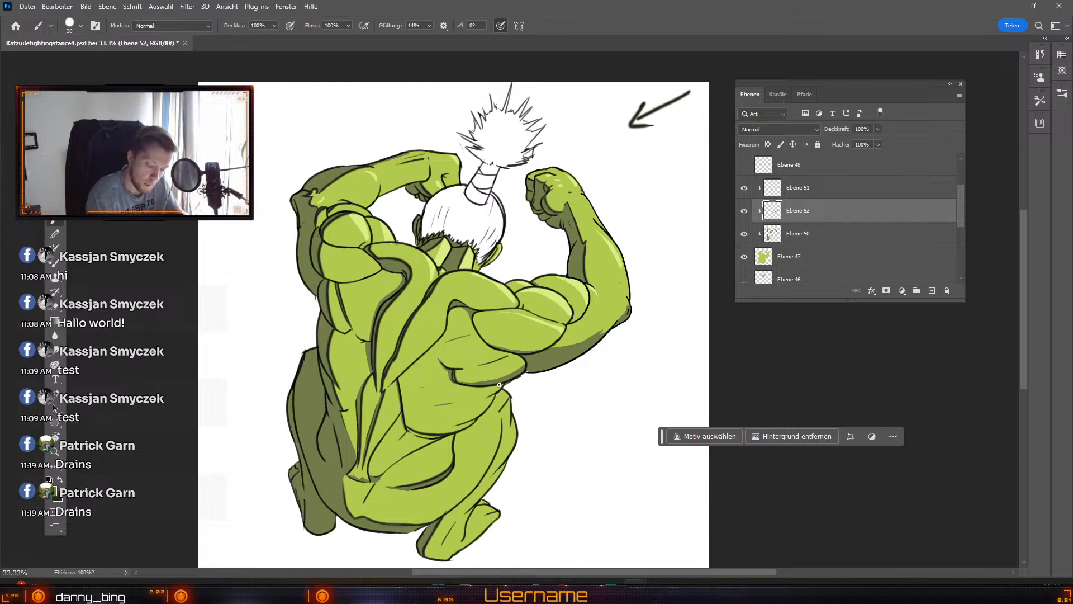
key("odiaeresis")
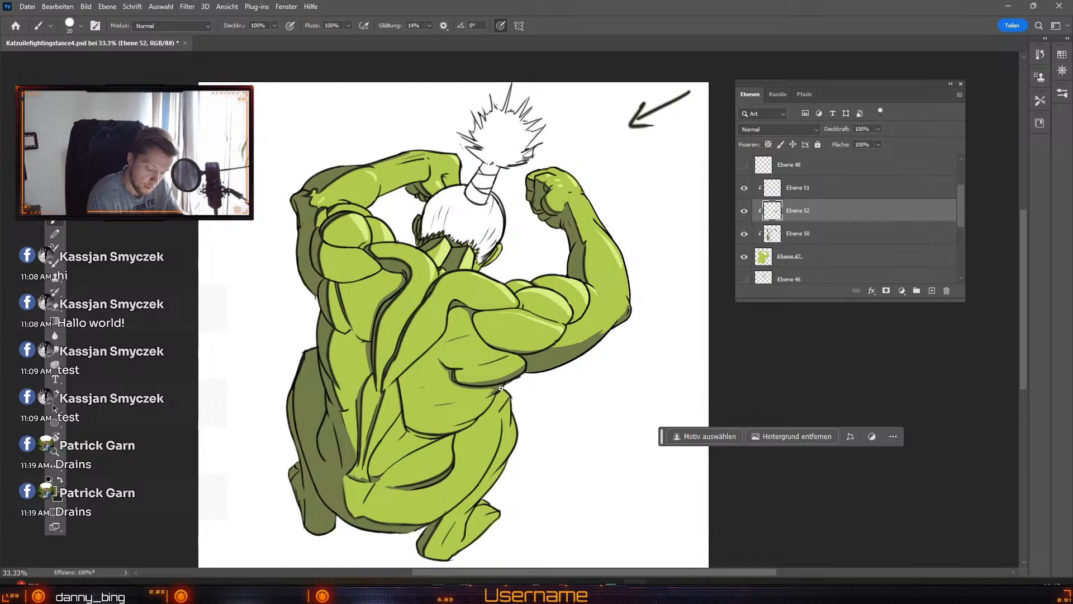
key("odiaeresis")
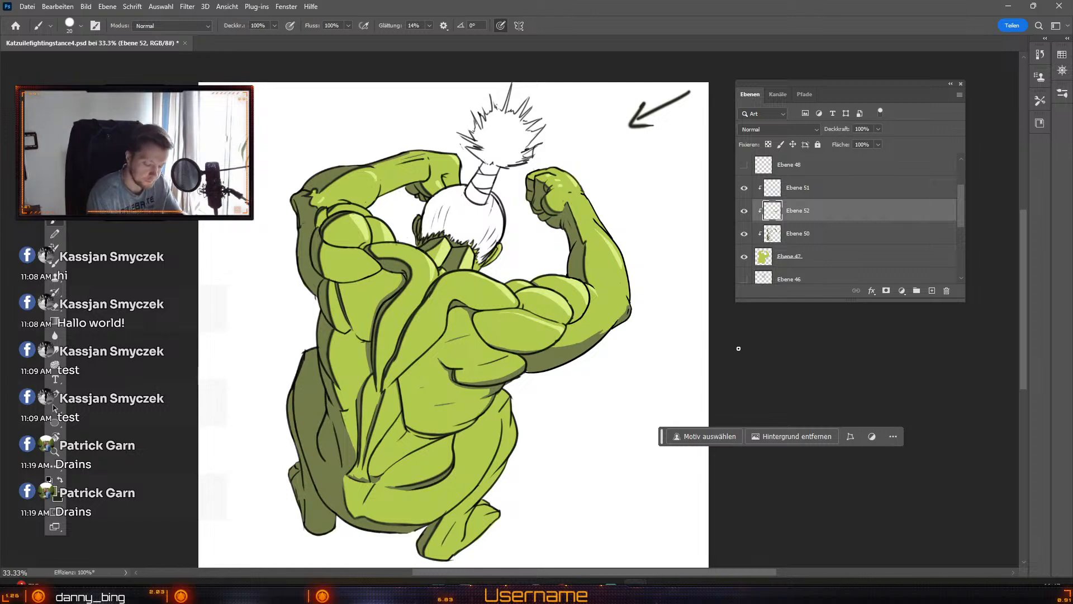
key("ctrl+z")
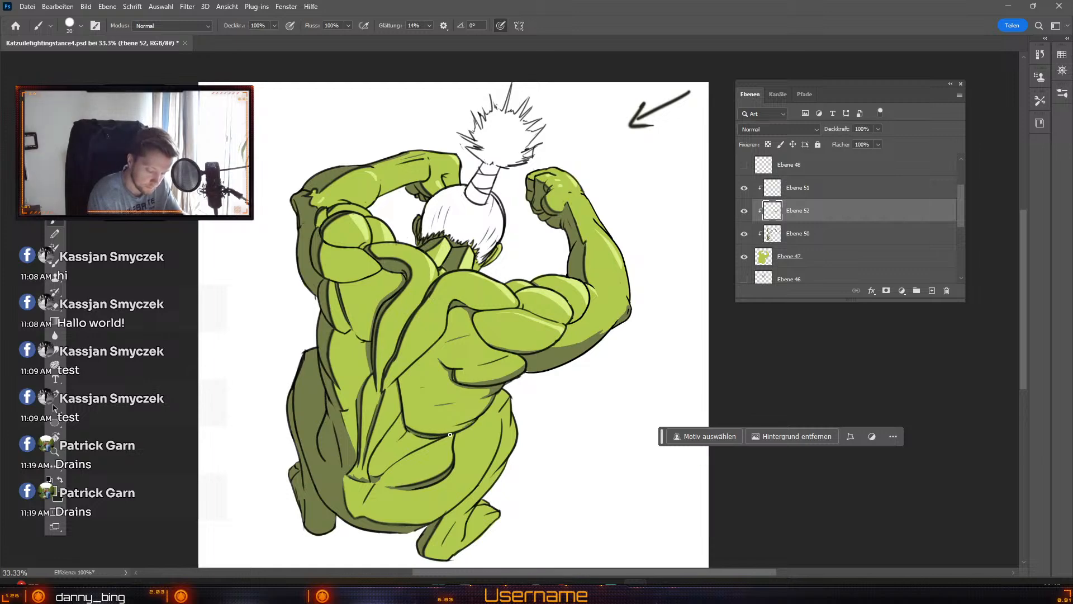
Step: Shade the upper part of the lower back muscle beneath its crease with a 30 px brush, undoing a misplaced stroke
key("bracketright")
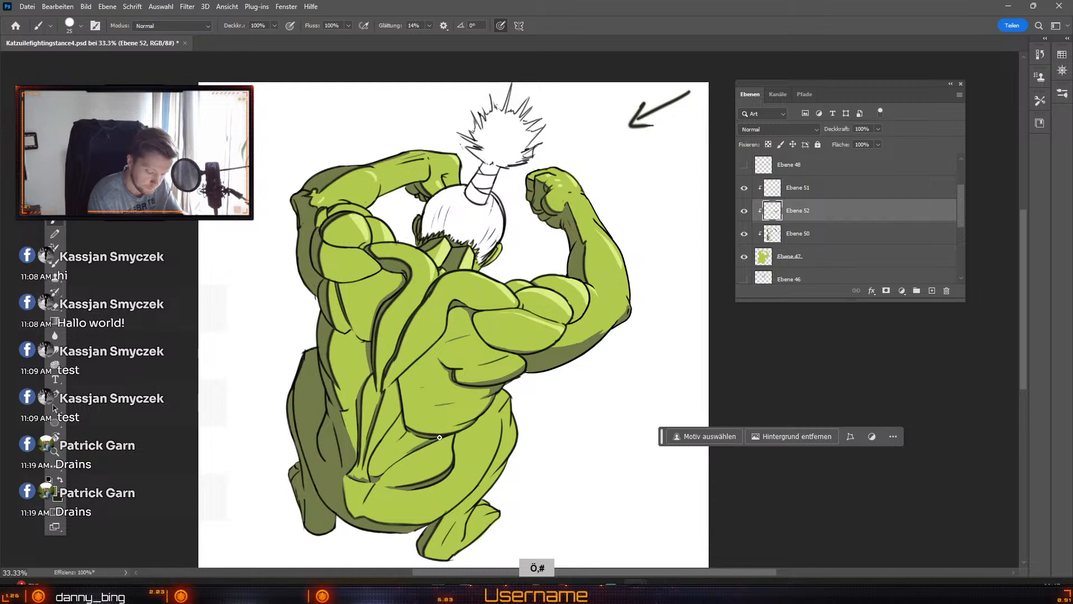
key("ctrl+z")
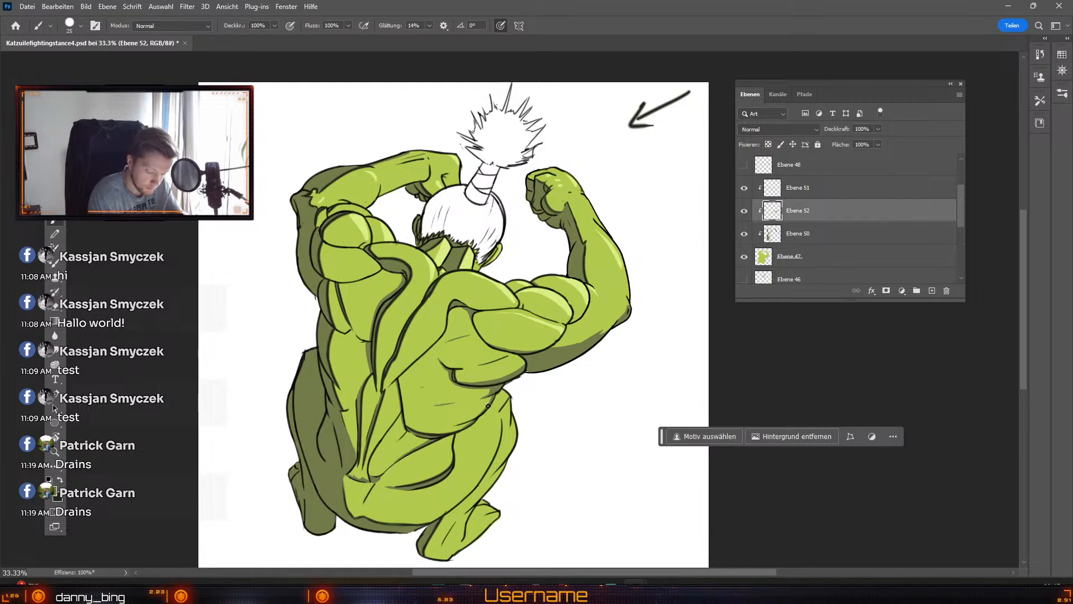
key("bracketright")
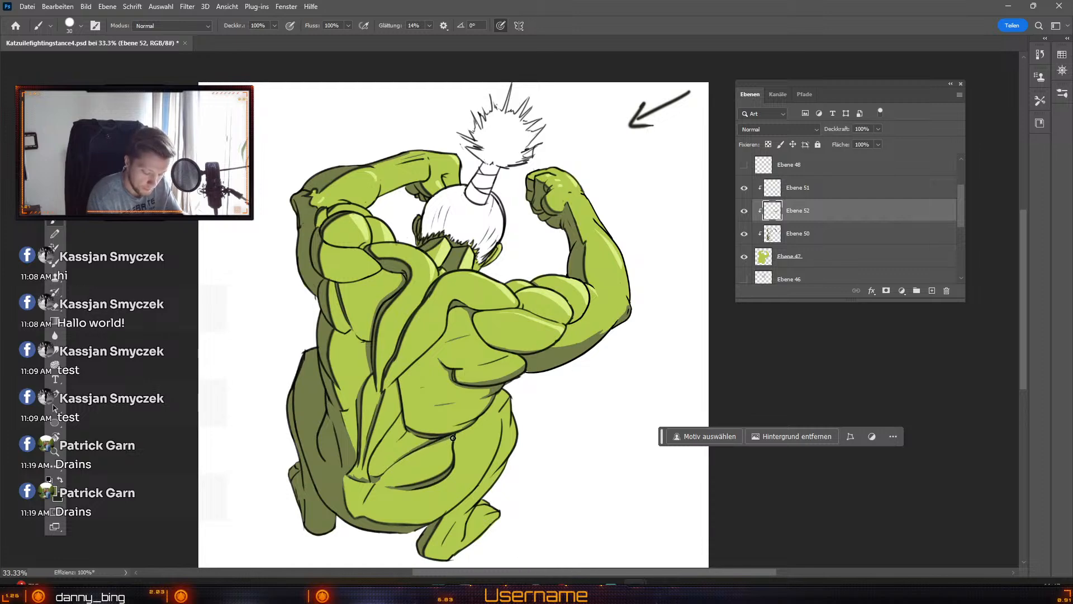
left_click_drag(456, 447, 396, 464)
key("bracketleft")
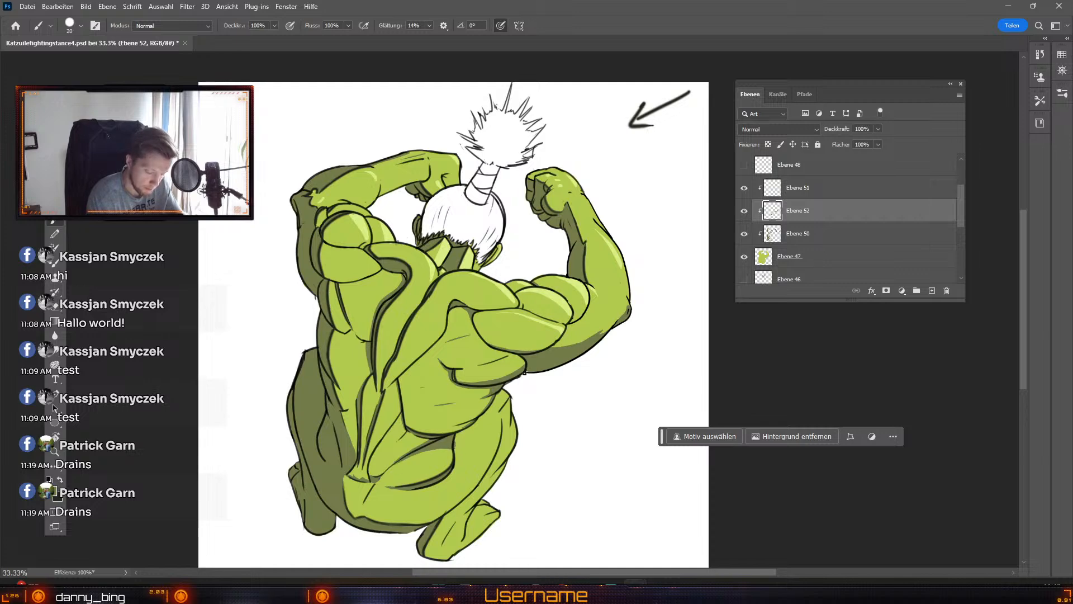
key("e")
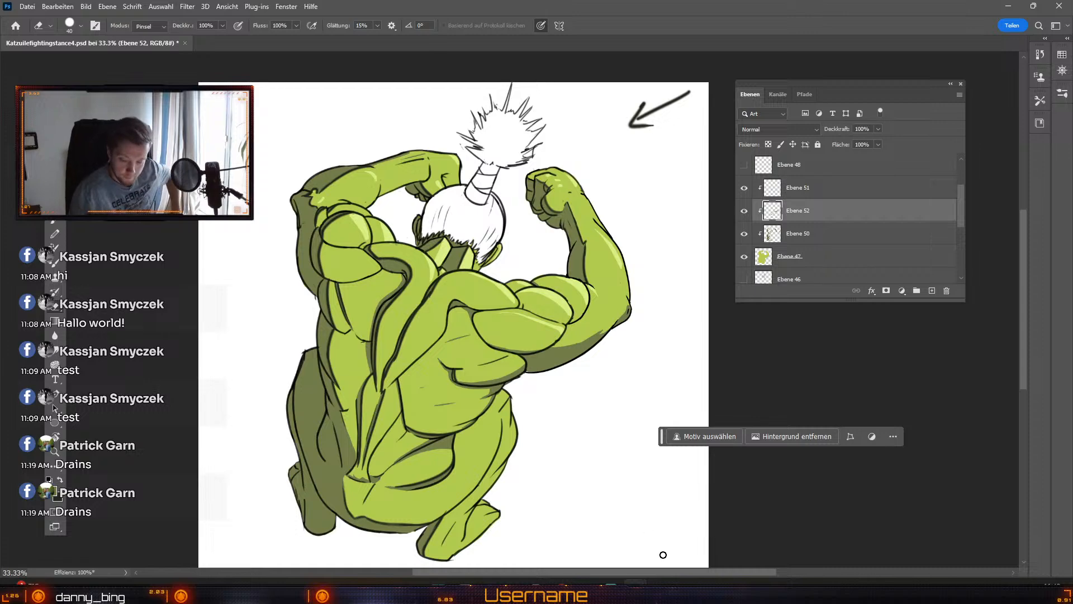
Step: Select the highlight layer Ebene 51 and sample the light green daee85 from the right forearm as the brush colour
key("v")
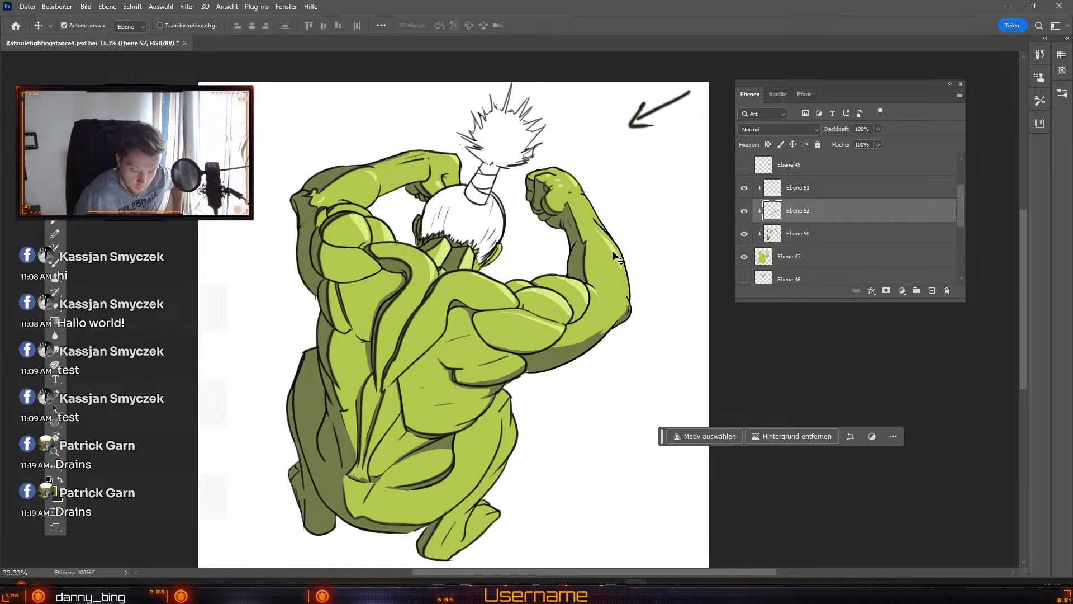
left_click(621, 261)
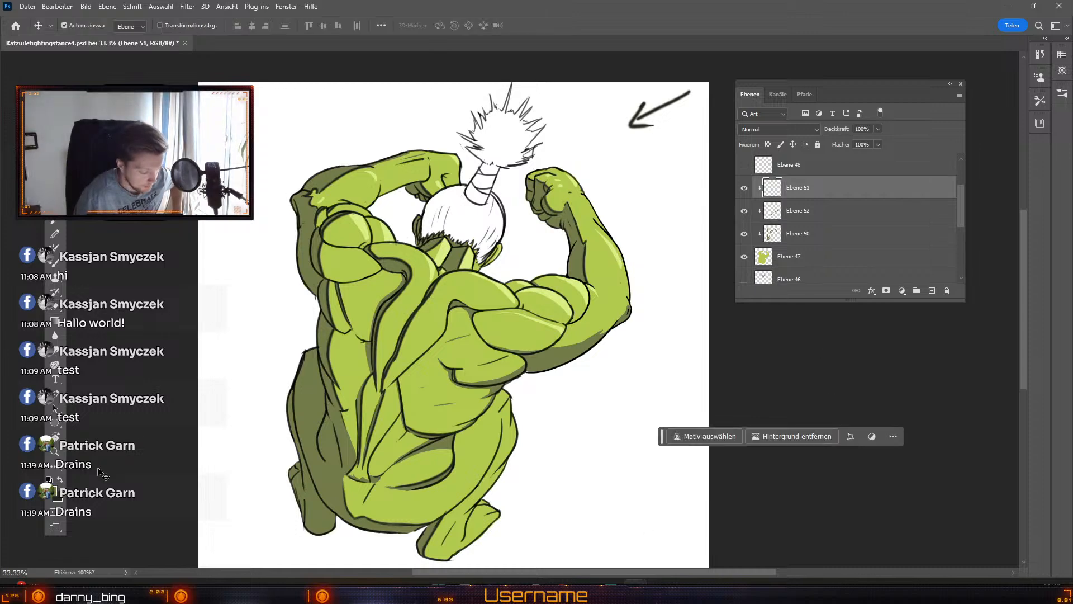
left_click(57, 493)
left_click(619, 249)
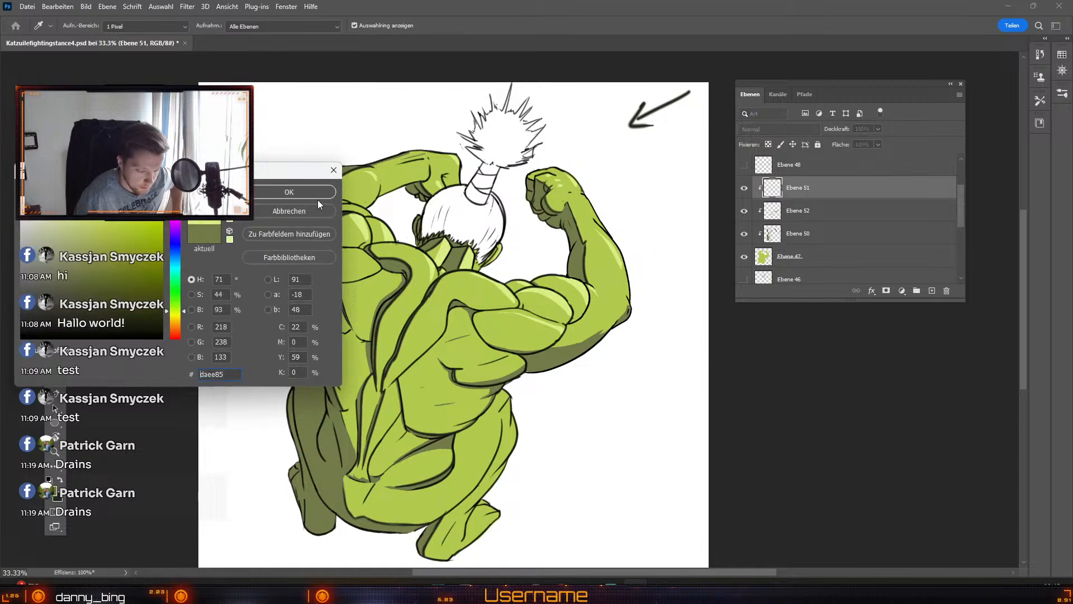
left_click(305, 191)
key("b")
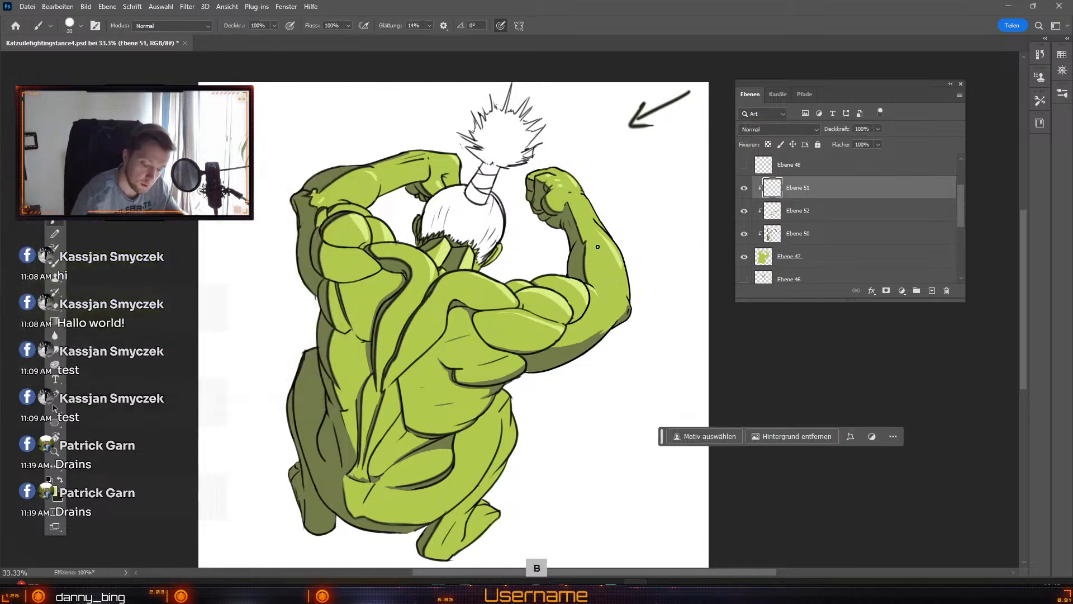
Step: Add a thin highlight accent along the right forearm with a 20 px brush, undoing misplaced strokes
left_click_drag(597, 247, 614, 275)
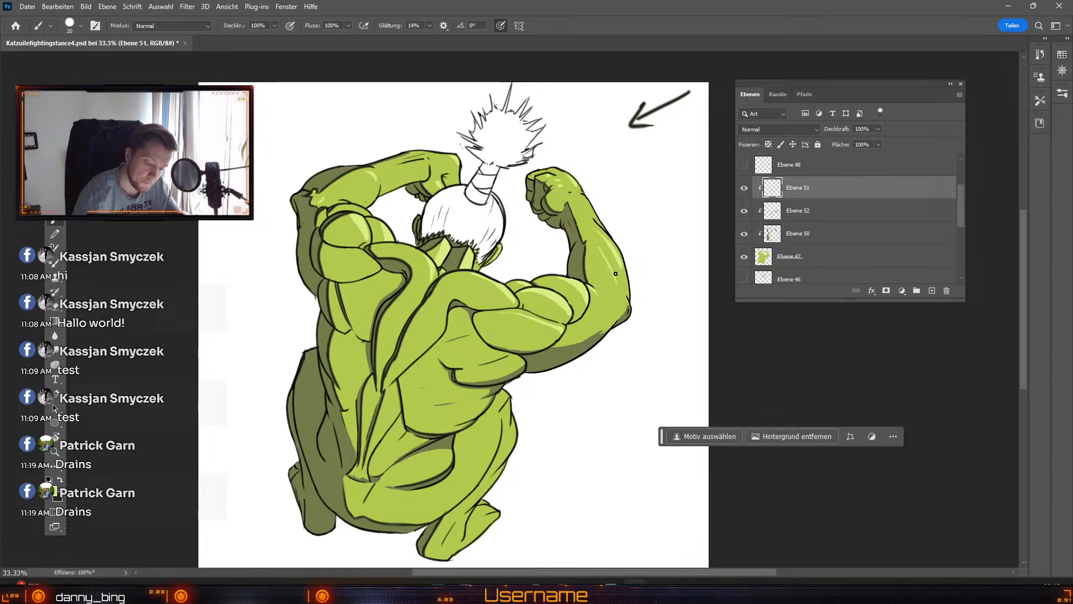
key("ctrl+z")
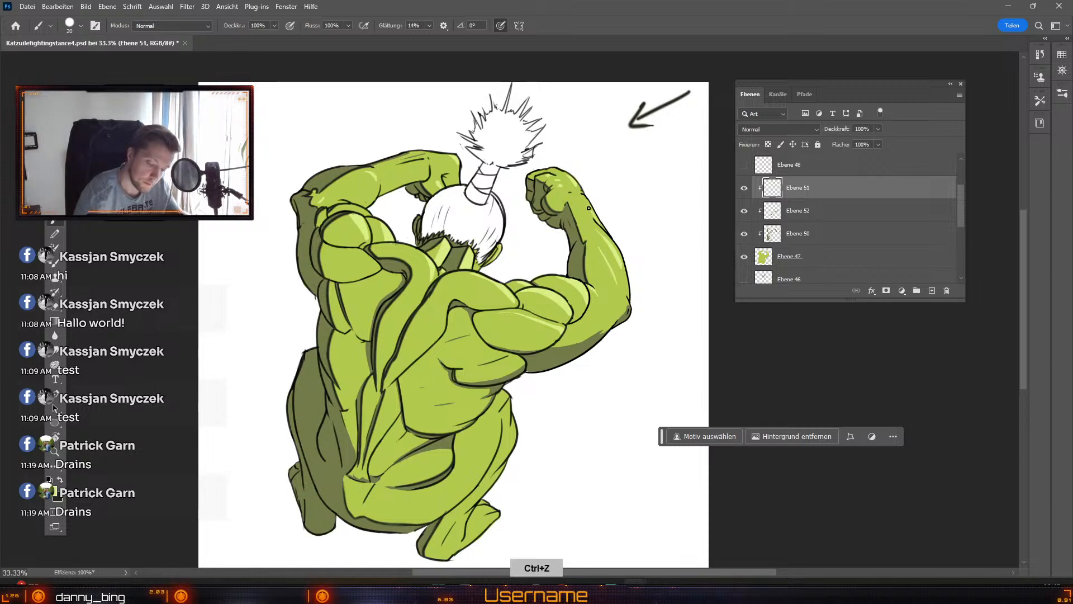
key("ctrl+z")
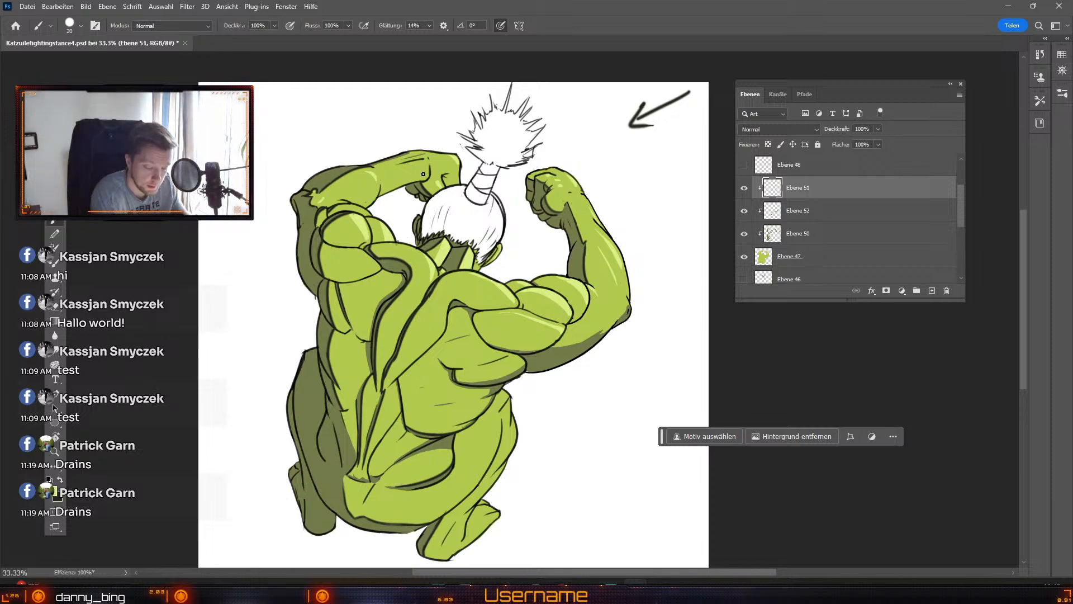
Step: Touch up the highlights on the left hand and arm with a 20 px brush, undoing misplaced strokes
key("ctrl+z")
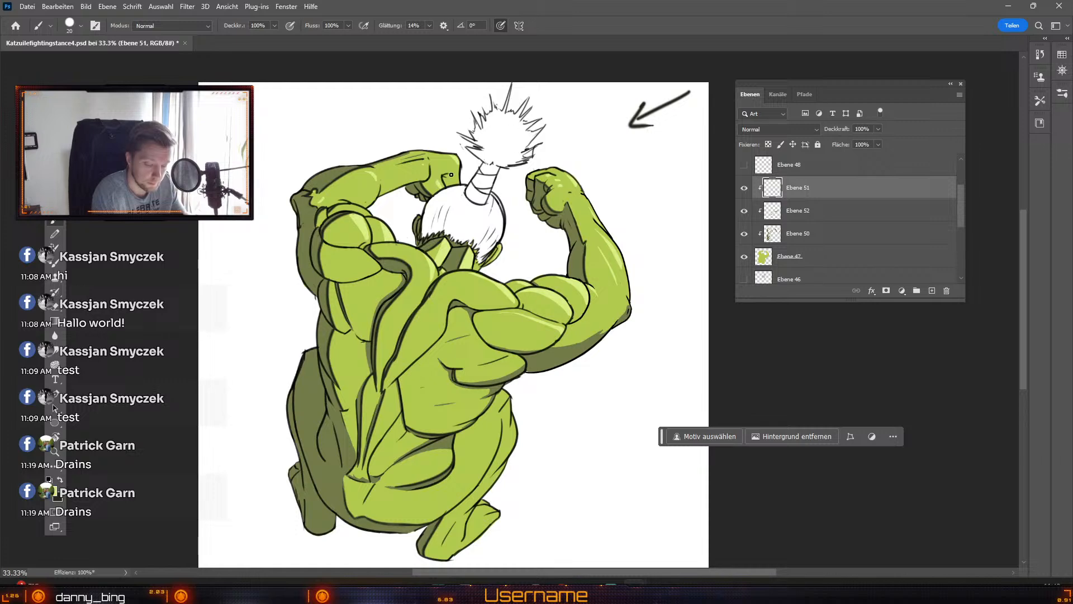
key("ctrl+z")
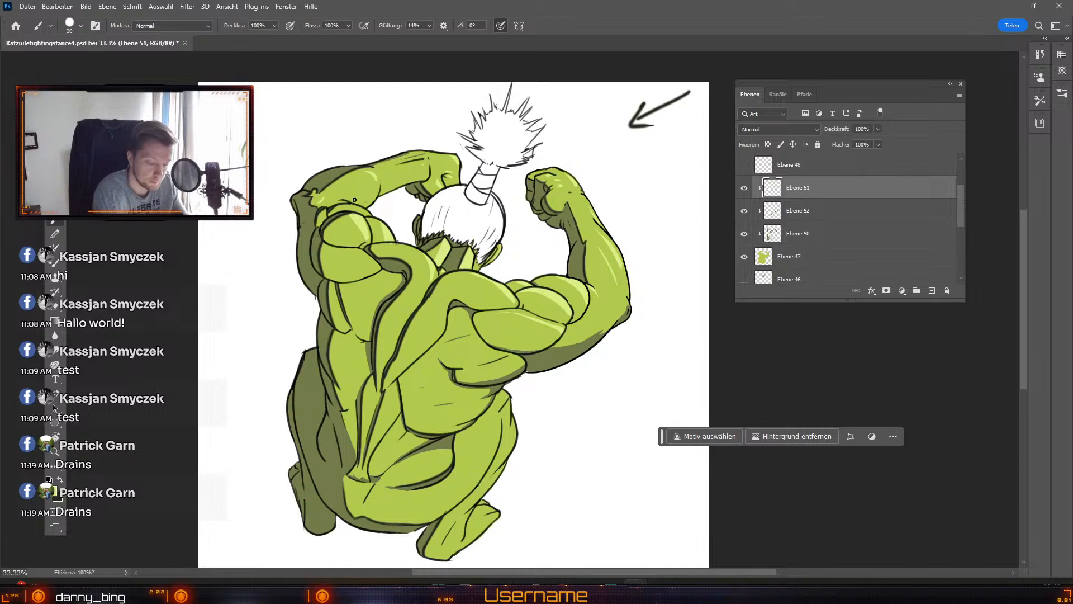
key("ctrl+z")
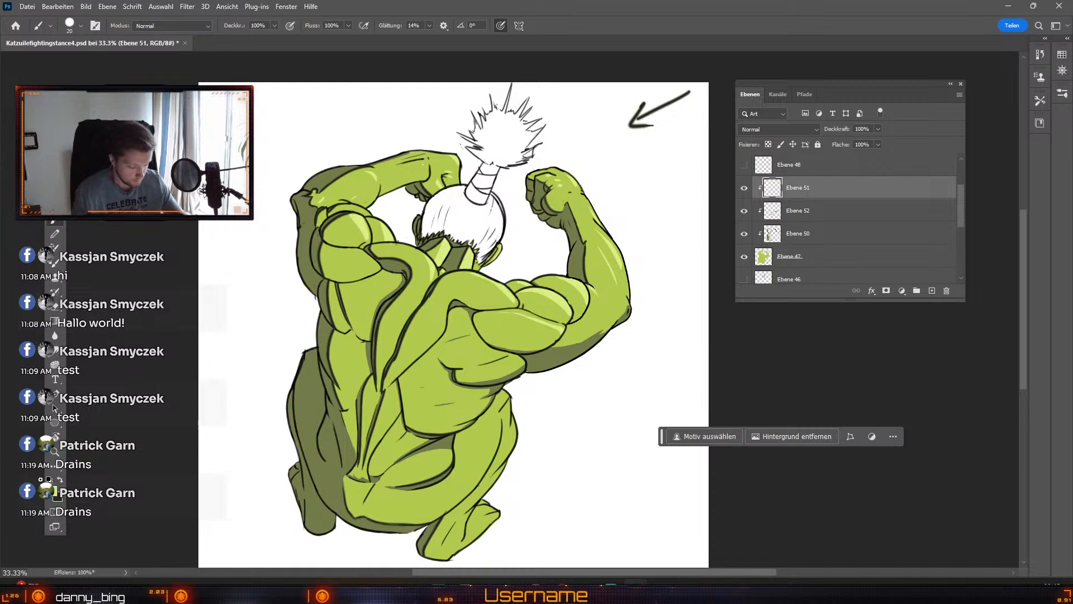
Step: Sample the figure's base green as the brush colour and select the base colour layer Ebene 47
left_click(52, 491)
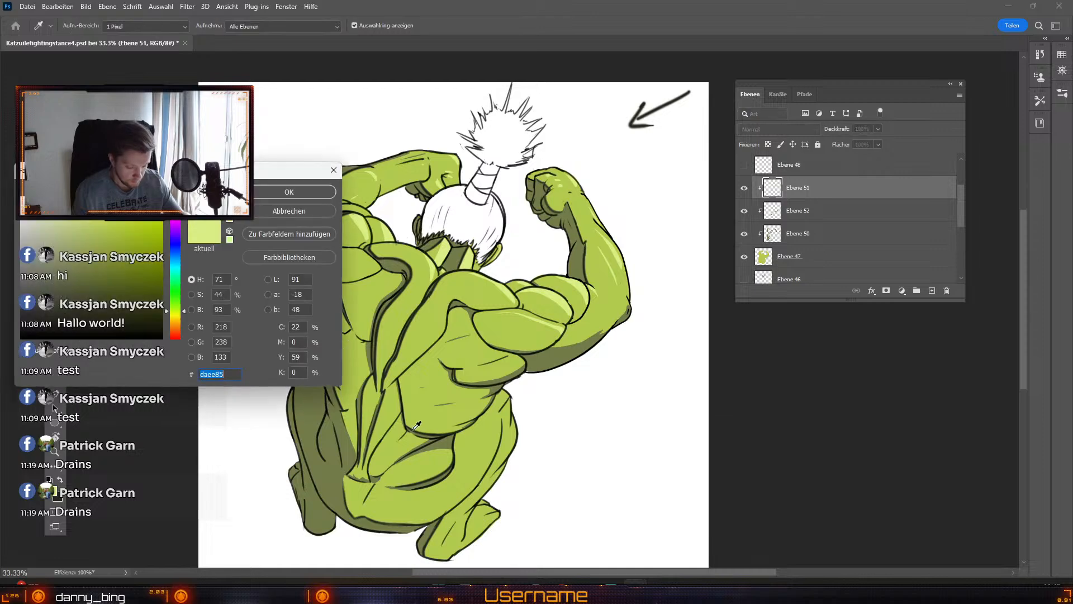
left_click(548, 363)
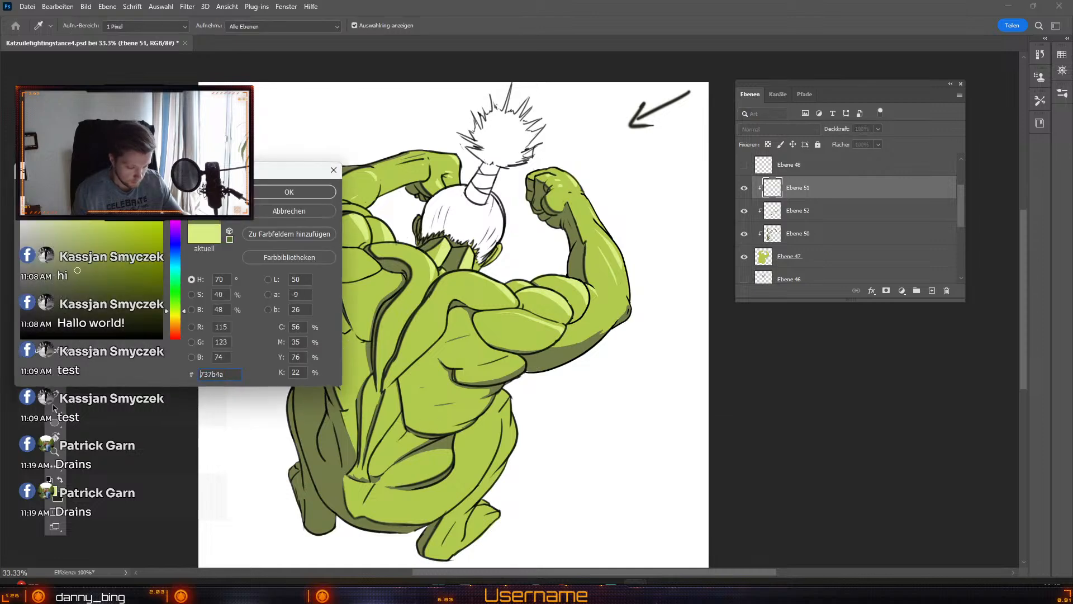
left_click(532, 330)
key("Return")
left_click(844, 261)
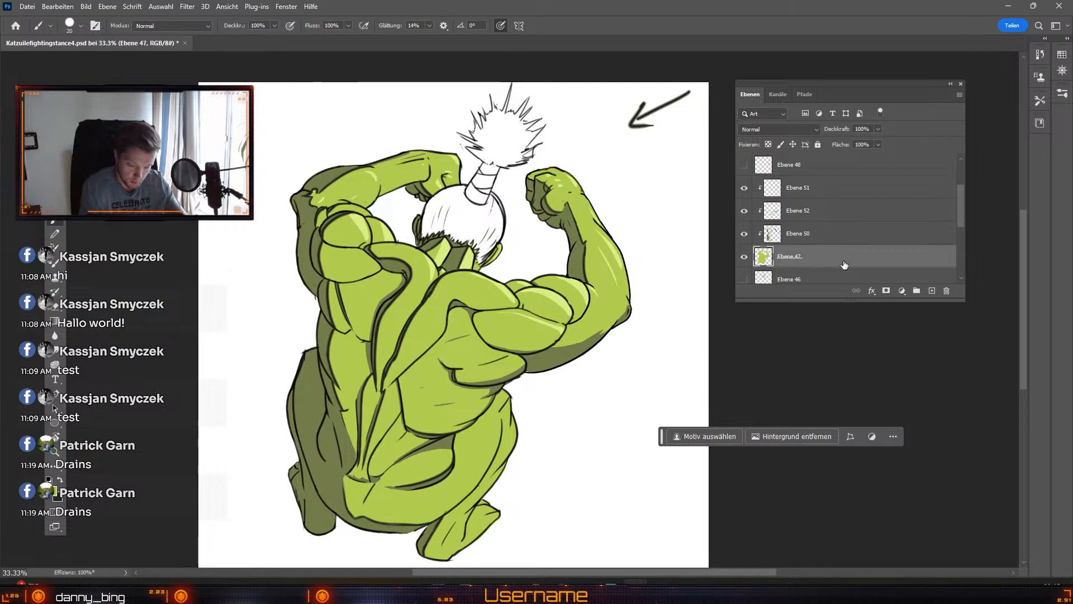
key("b")
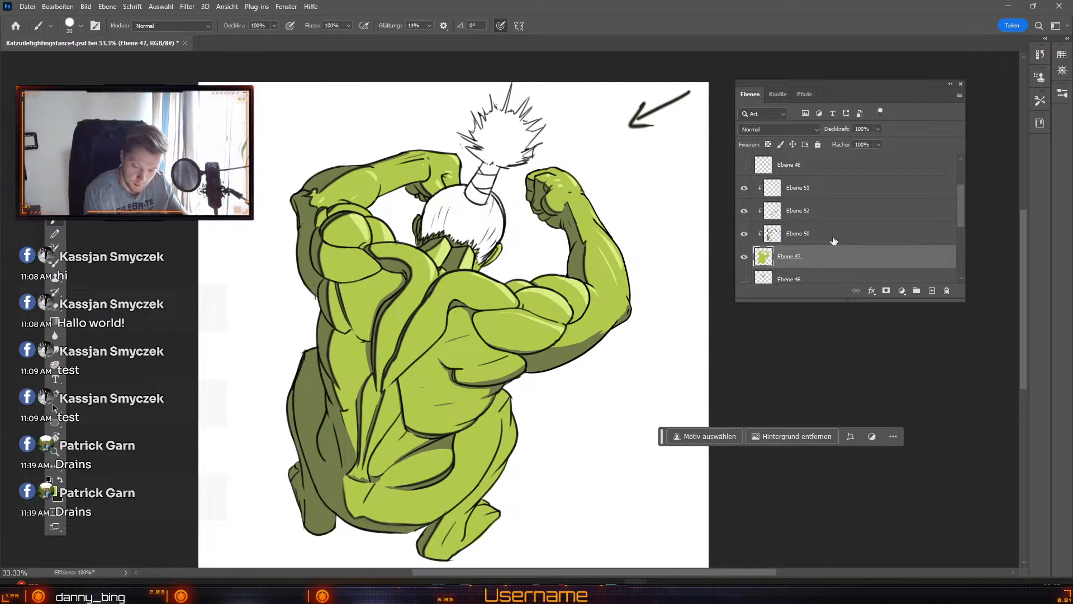
Step: Sample the dark olive shadow colour 737b4a from the right upper arm and select the shadow layer Ebene 52 with the 40 px eraser
left_click(850, 236)
left_click(54, 497)
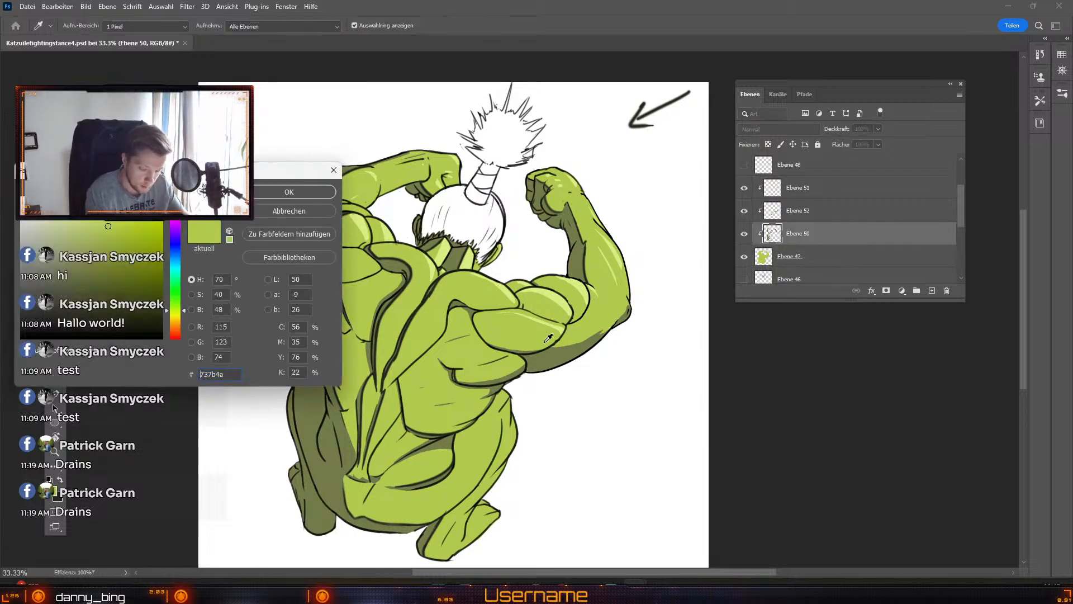
left_click(538, 360)
left_click(311, 193)
key("e")
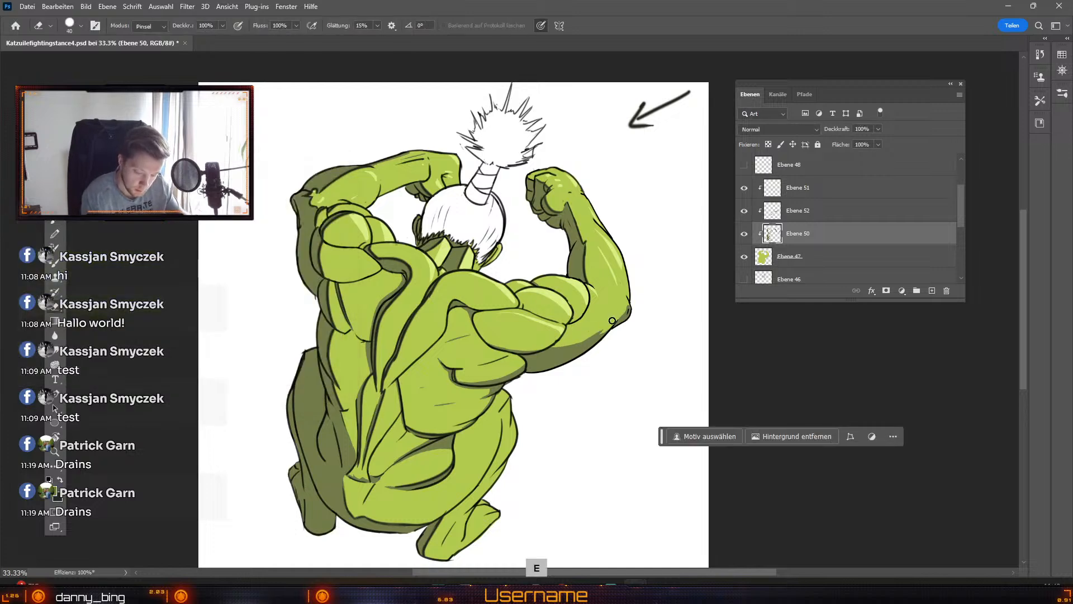
left_click(834, 210)
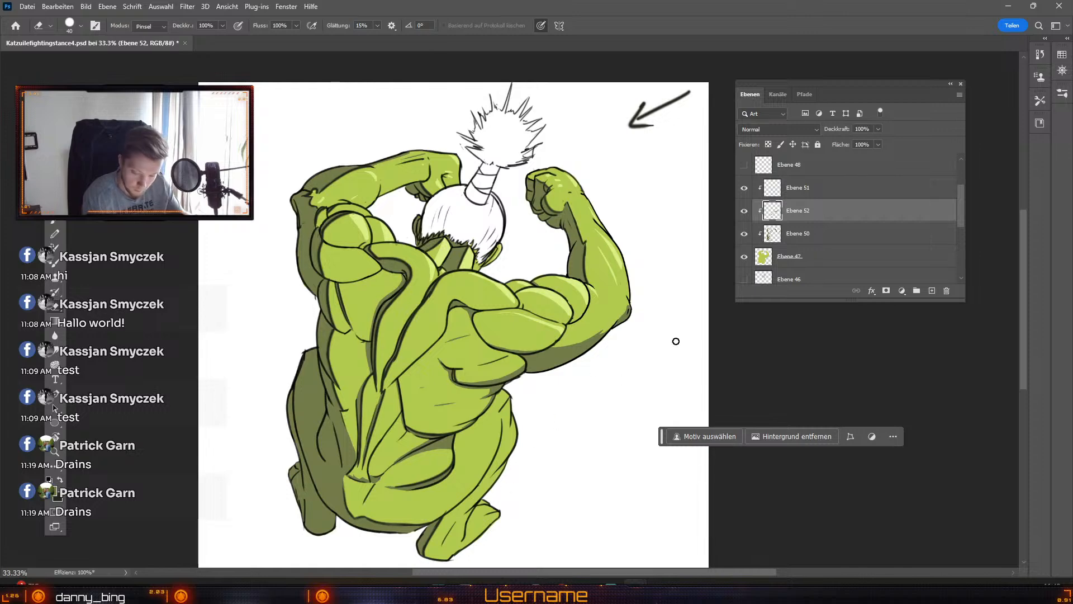
Step: Paint a small dark olive shadow on the right foot on layer Ebene 50 with a 20 px brush, undoing misplaced strokes
left_click(837, 241)
key("b")
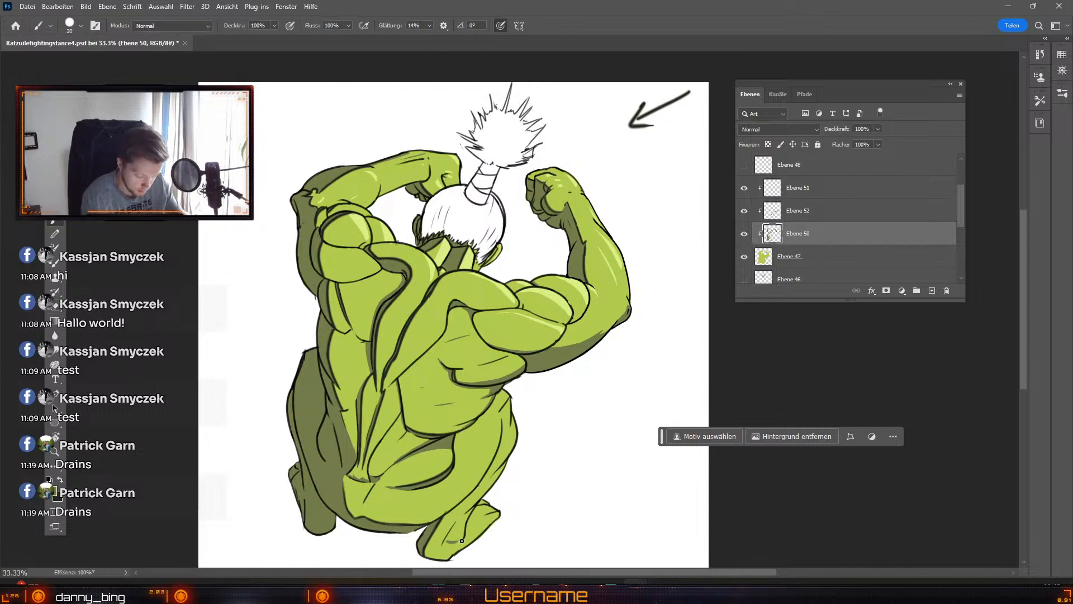
key("ctrl+z")
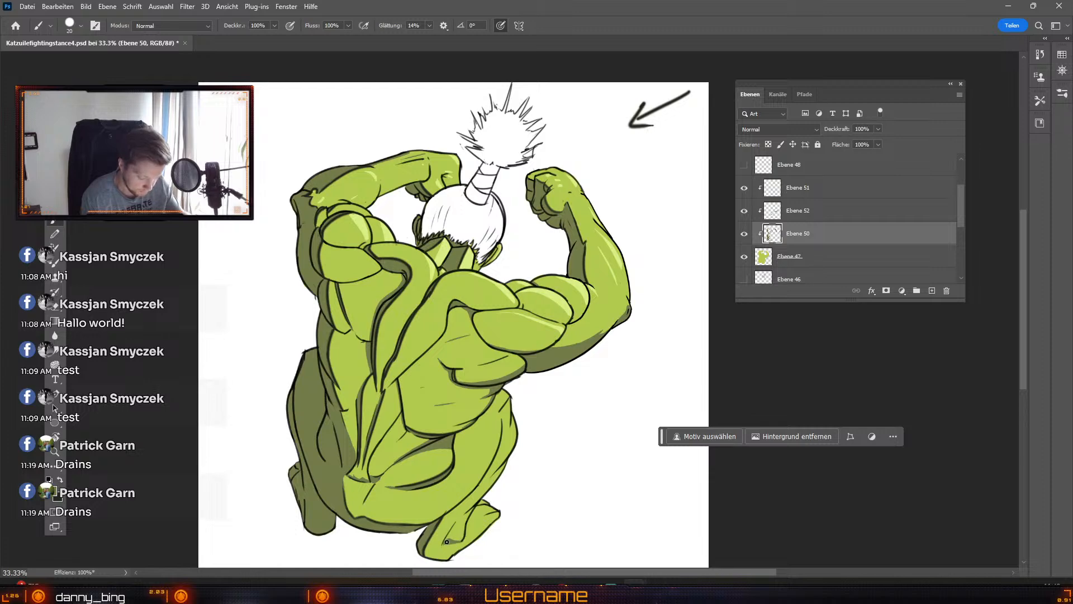
left_click_drag(443, 546, 457, 543)
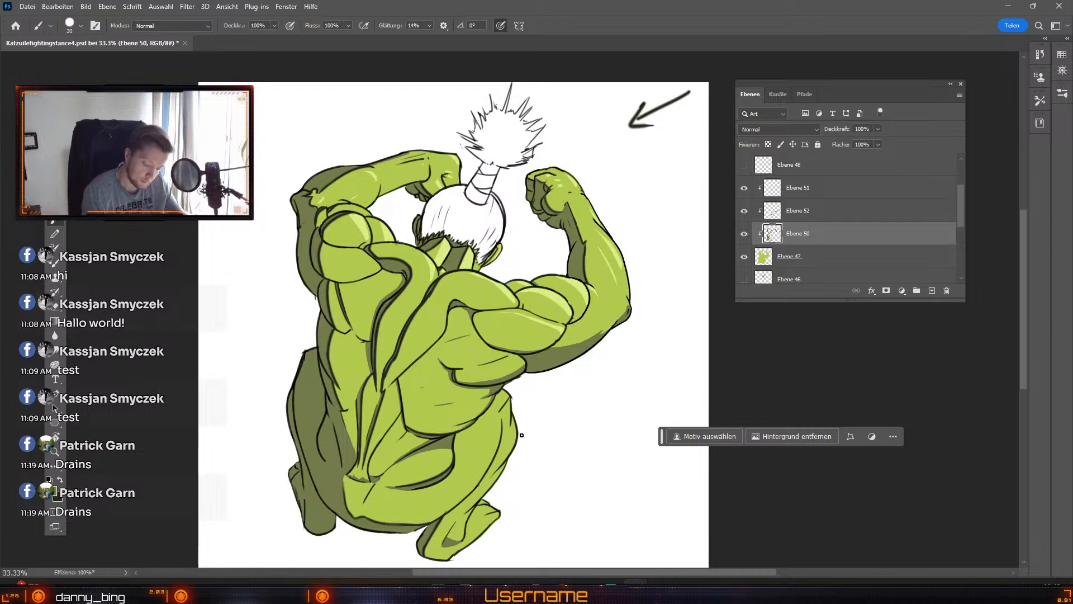
key("ctrl+z")
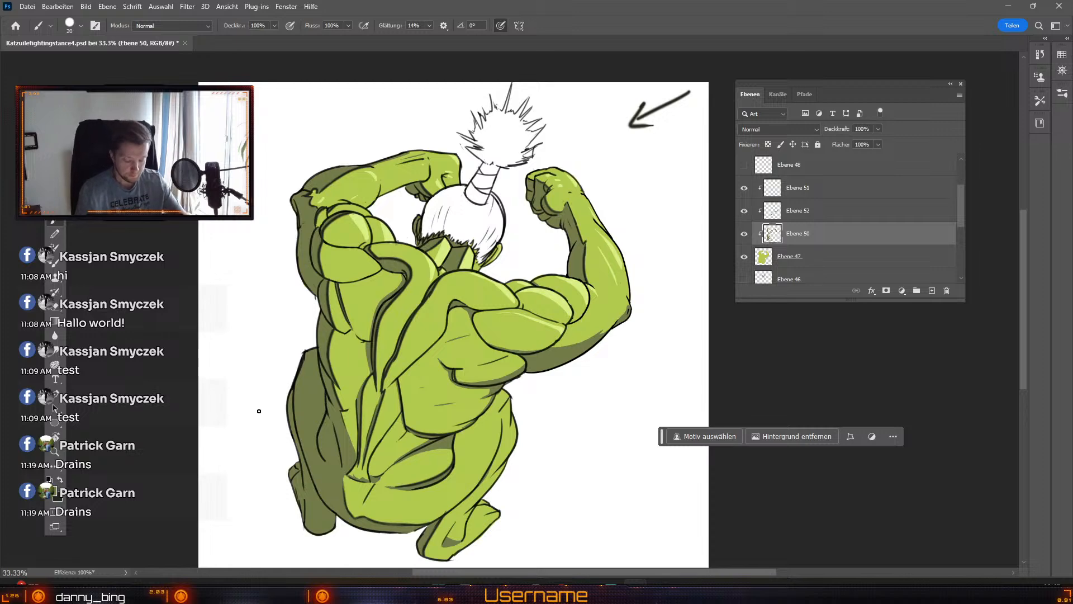
Step: Select the line-art layer Ebene 49 and sample a brush colour from the figure's lower back
key("v")
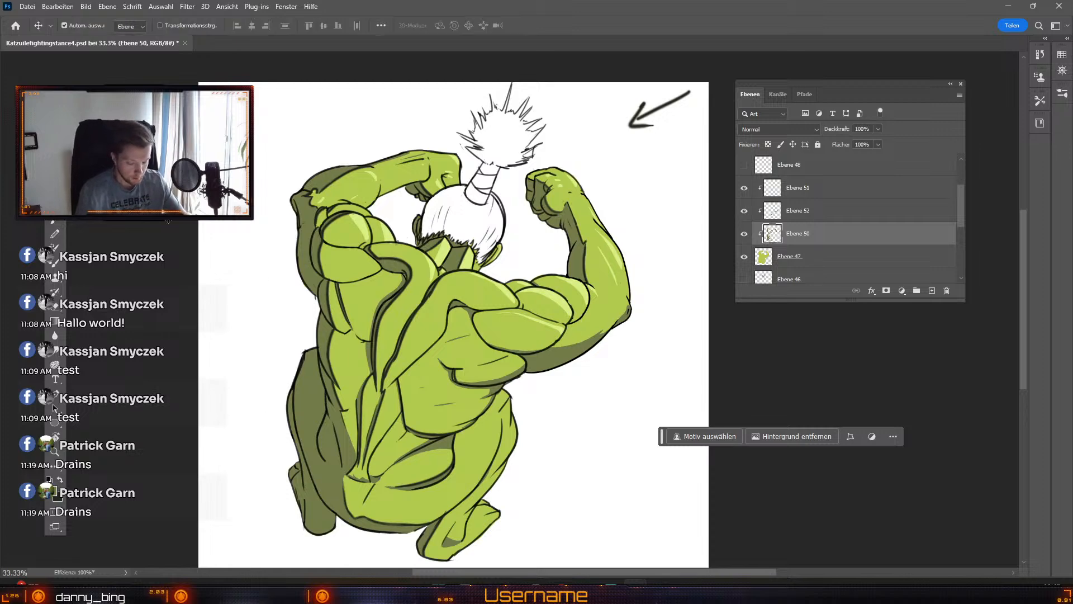
left_click(432, 435)
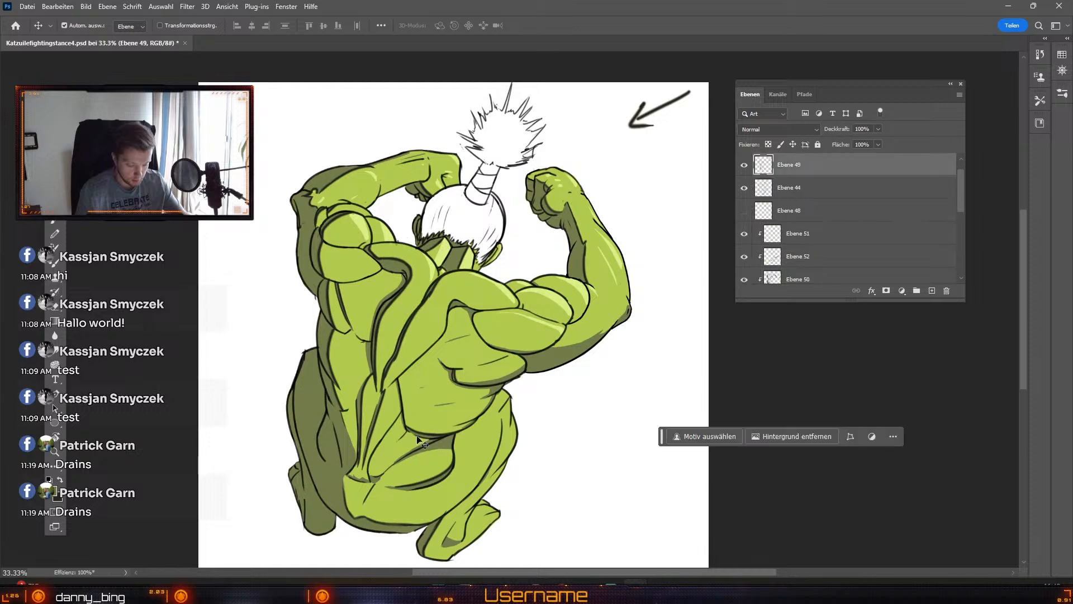
left_click(52, 493)
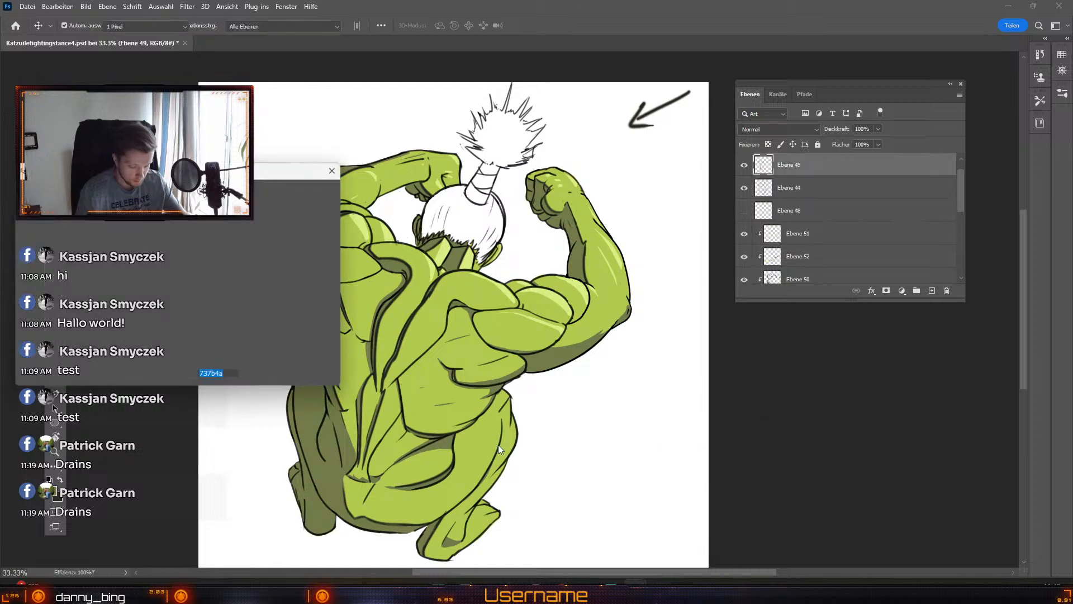
left_click(429, 423)
left_click(280, 193)
key("b")
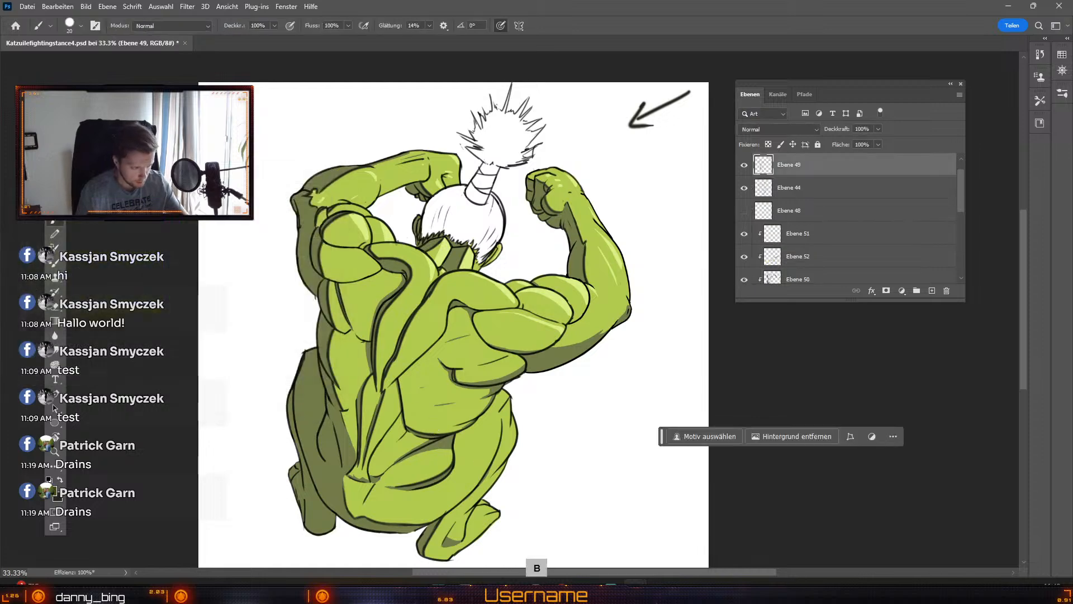
Step: Switch to a soft round brush at 15 px and check its dark olive colour 3d4323
left_click(82, 27)
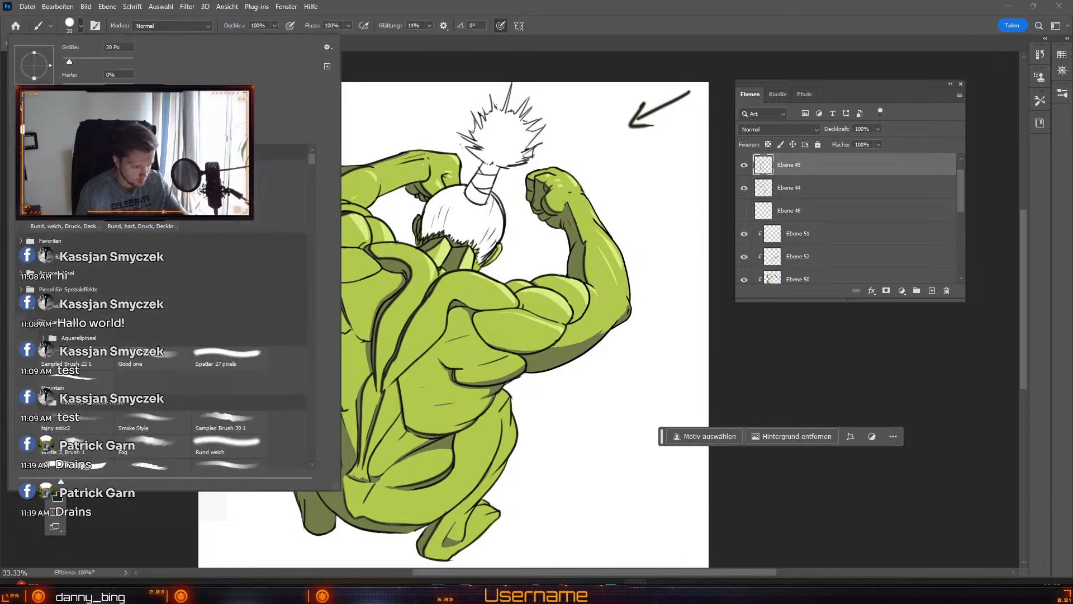
left_click(83, 29)
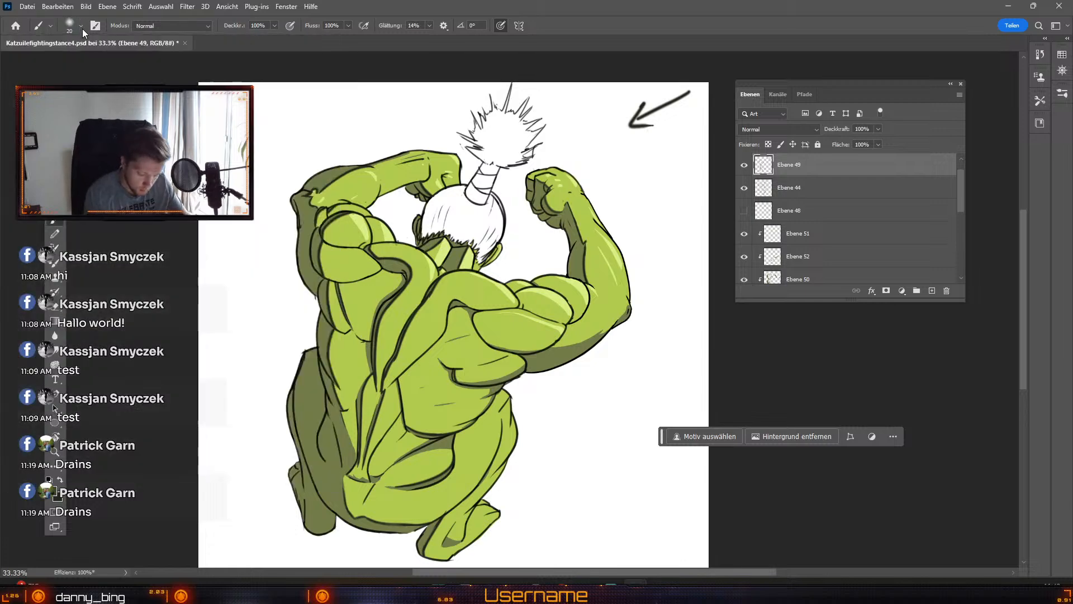
key("odiaeresis")
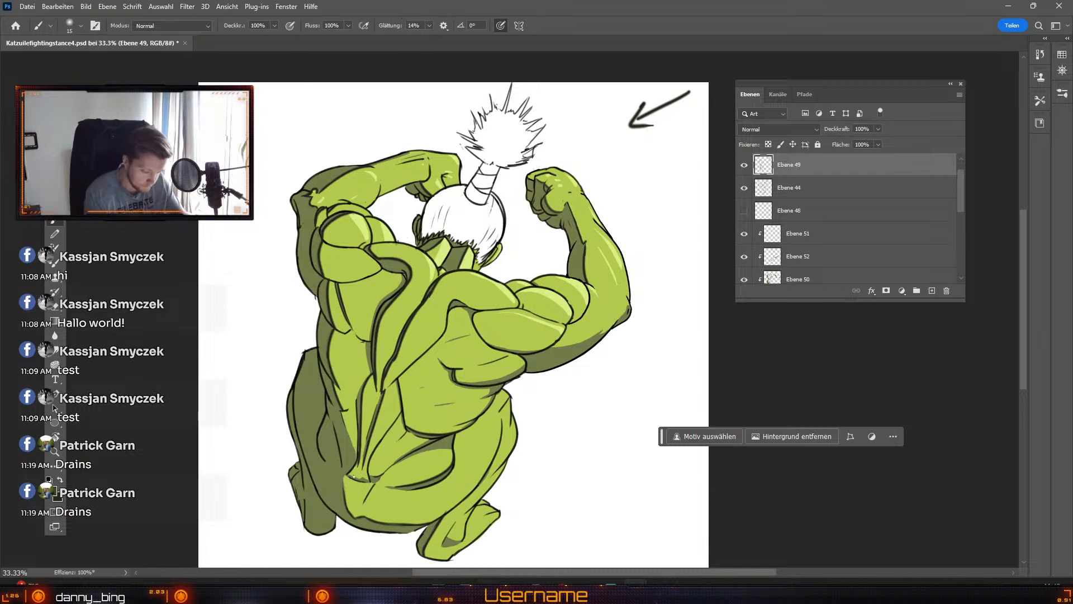
left_click(54, 492)
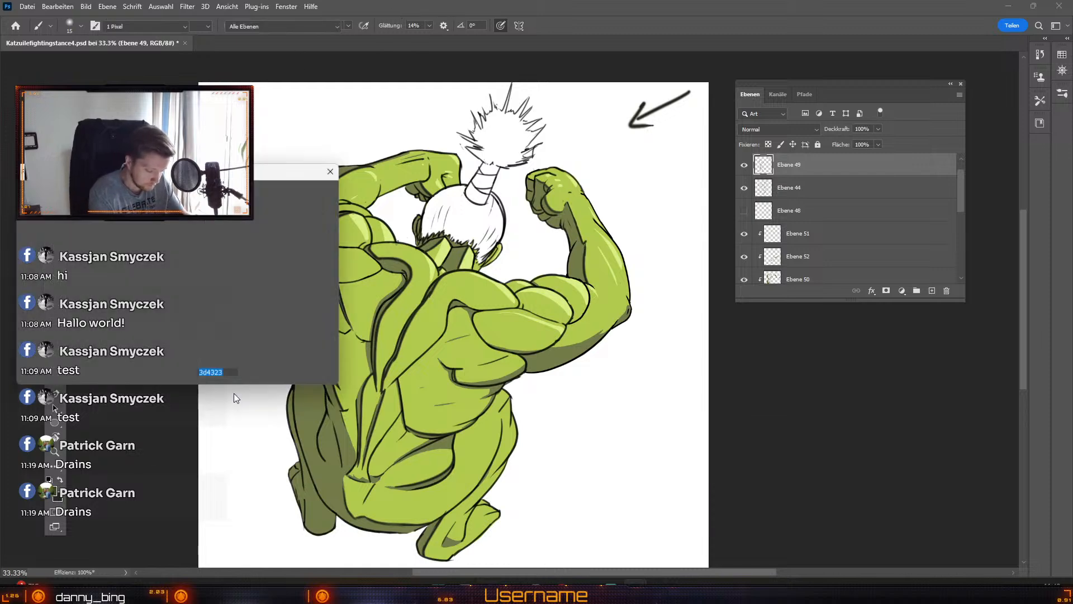
left_click(318, 191)
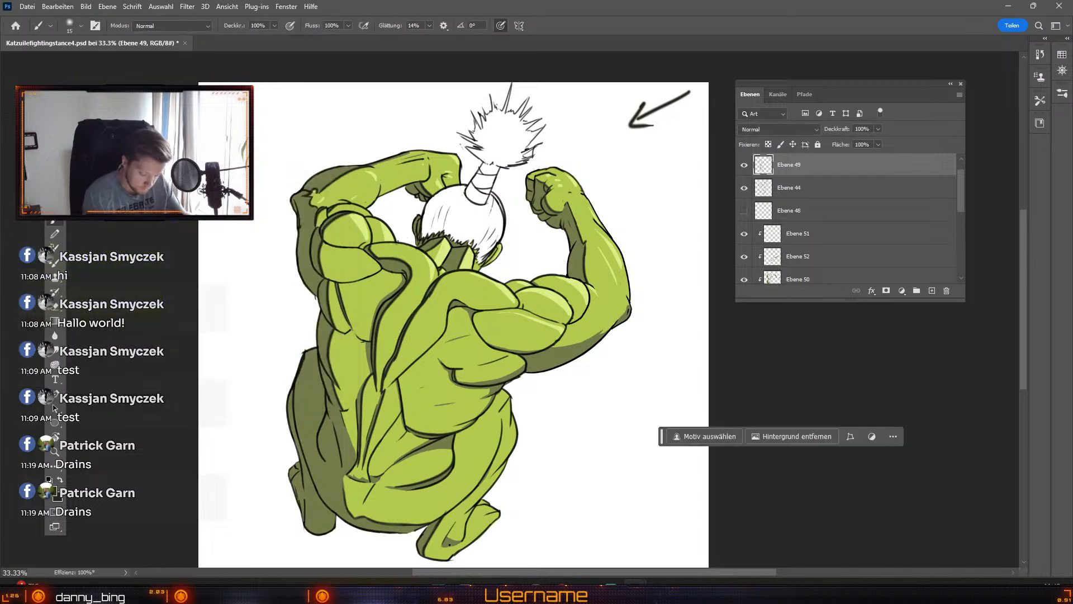
Step: Try darker shading strokes on the right foot with the soft brush at 15 and 25 px, undoing each one
key("bracketright")
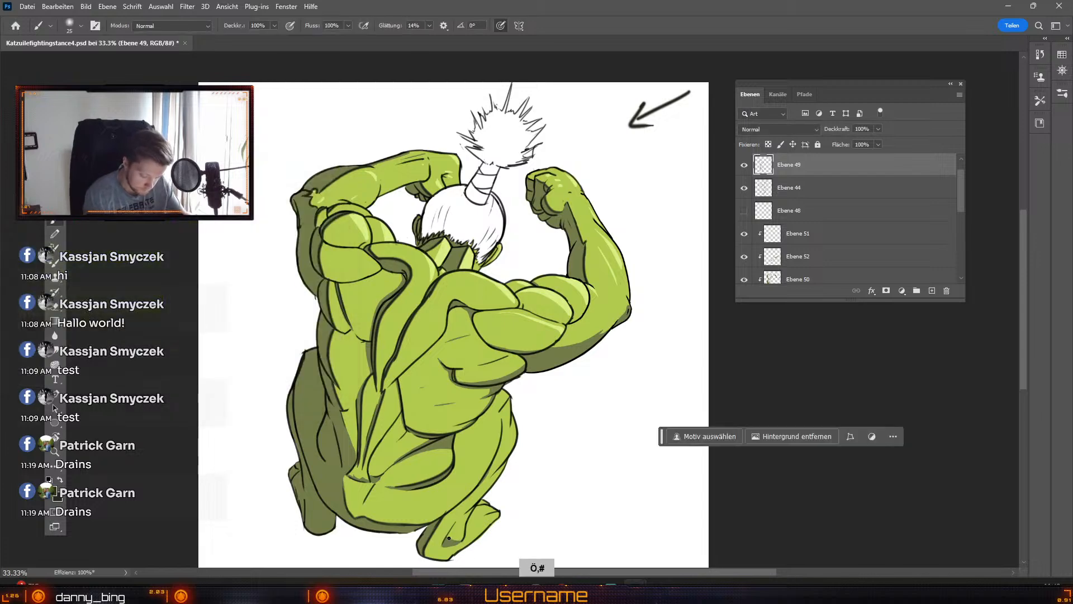
key("ctrl+z")
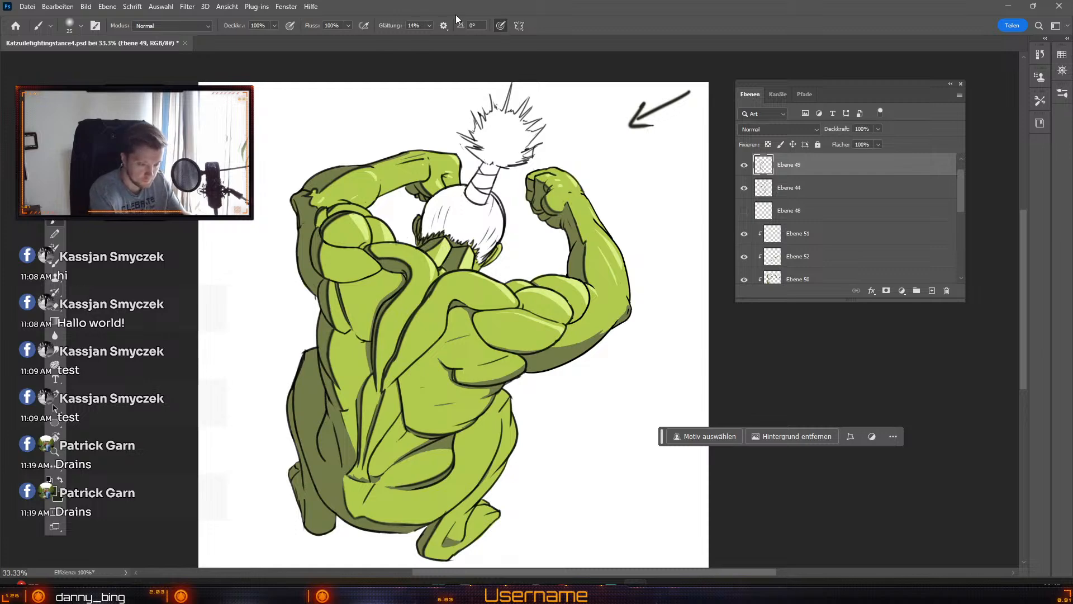
left_click(81, 26)
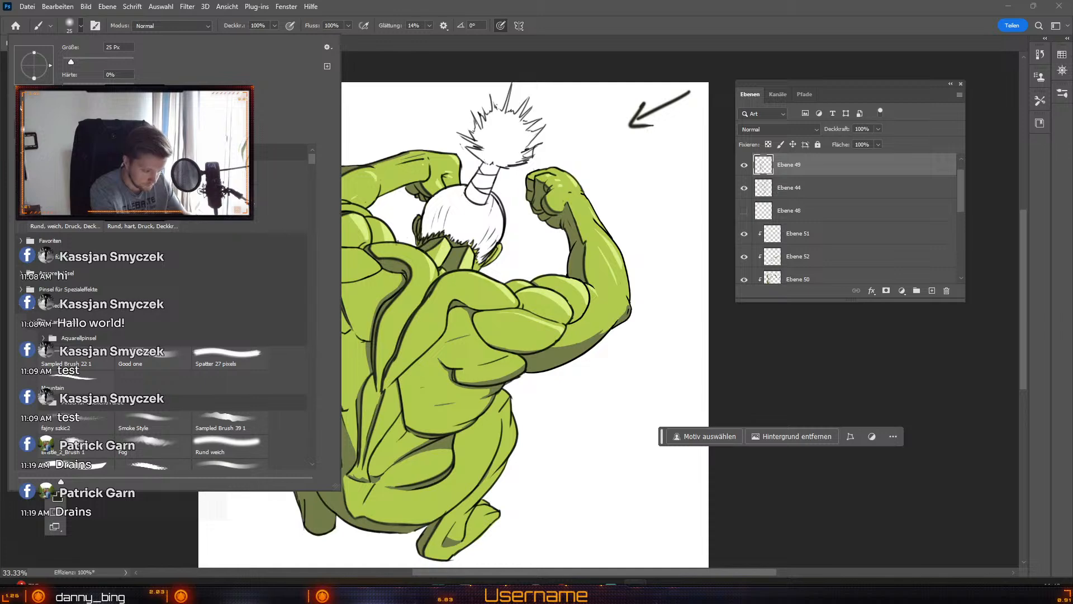
left_click_drag(448, 537, 473, 551)
key("ctrl+z")
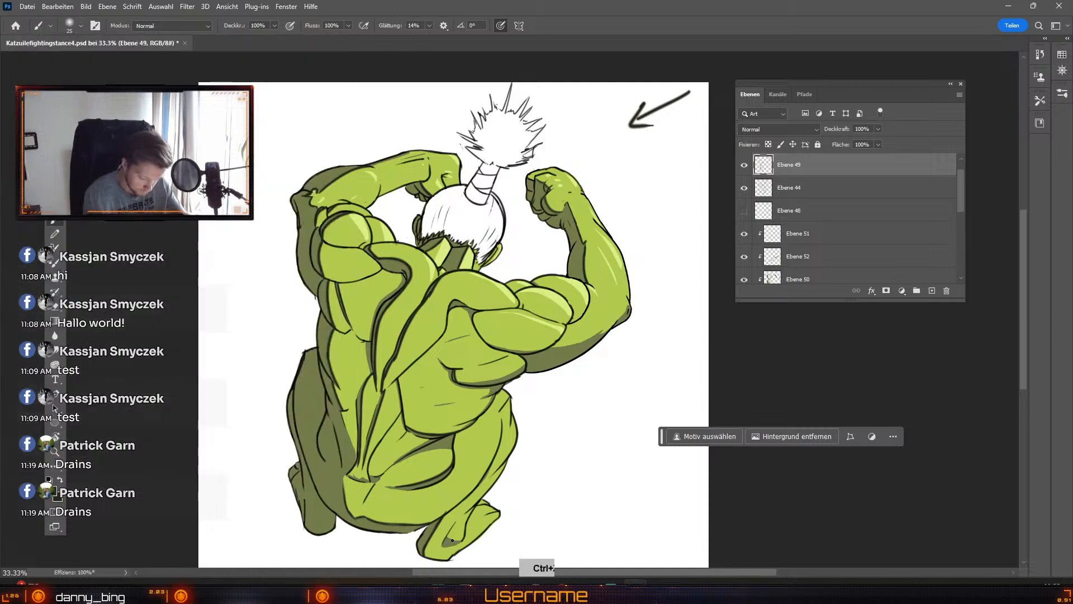
key("odiaeresis")
key("odiaeresis")
key("ctrl+z")
key("odiaeresis")
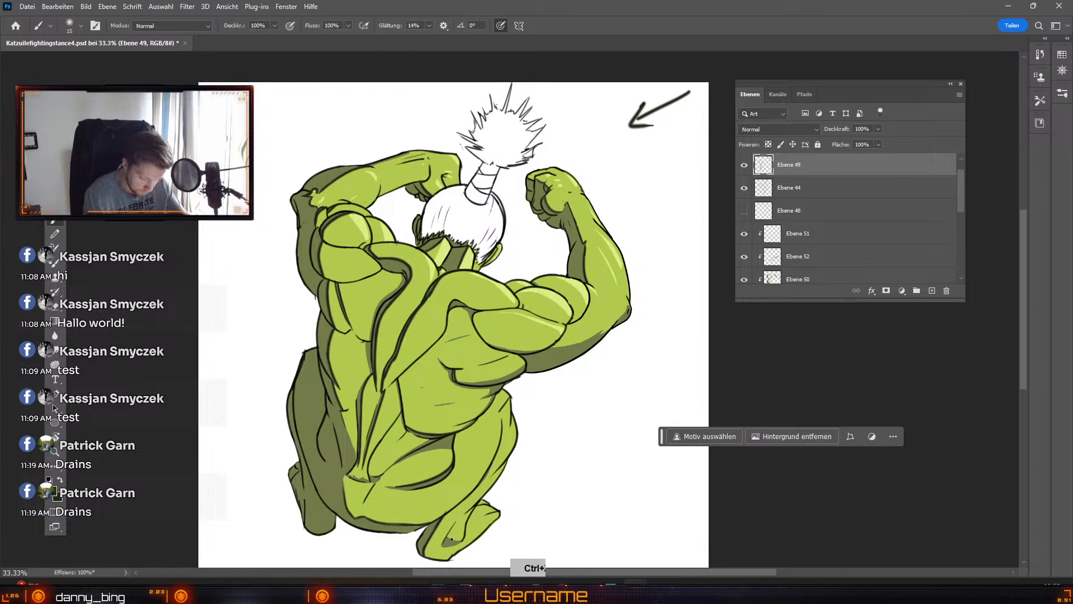
key("numbersign")
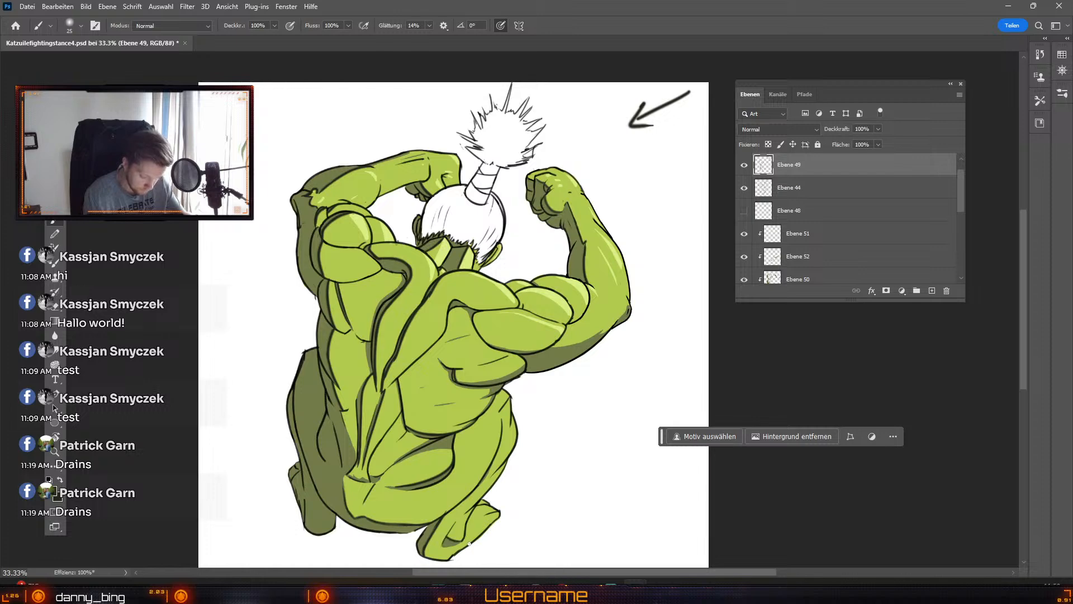
left_click_drag(461, 543, 441, 547)
key("ctrl+z")
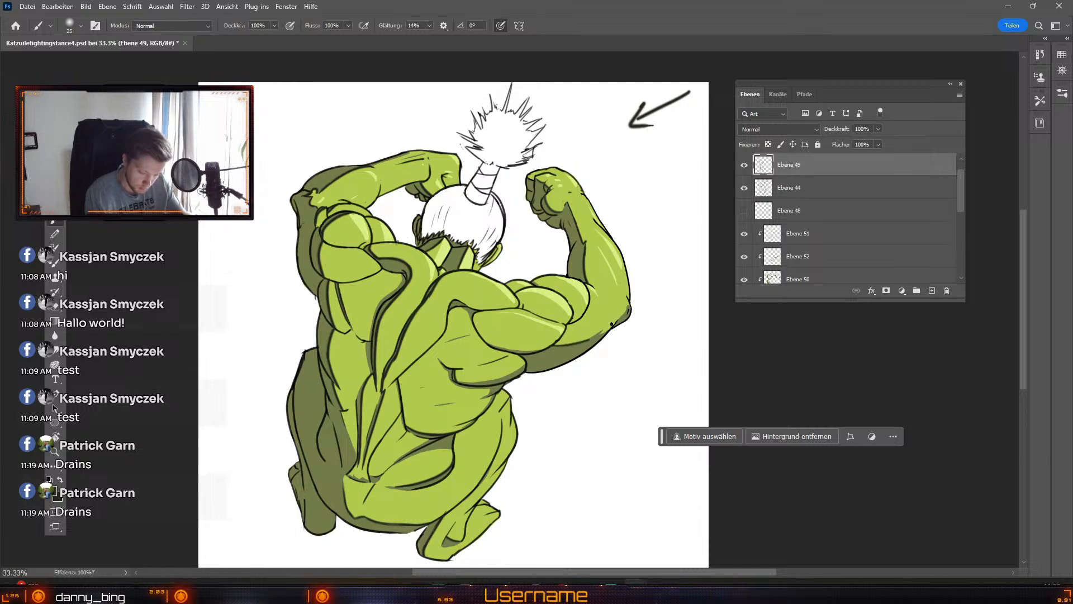
Step: Try soft 25 px shading strokes along the shadow edge of the right upper arm and undo them
key("ctrl+z")
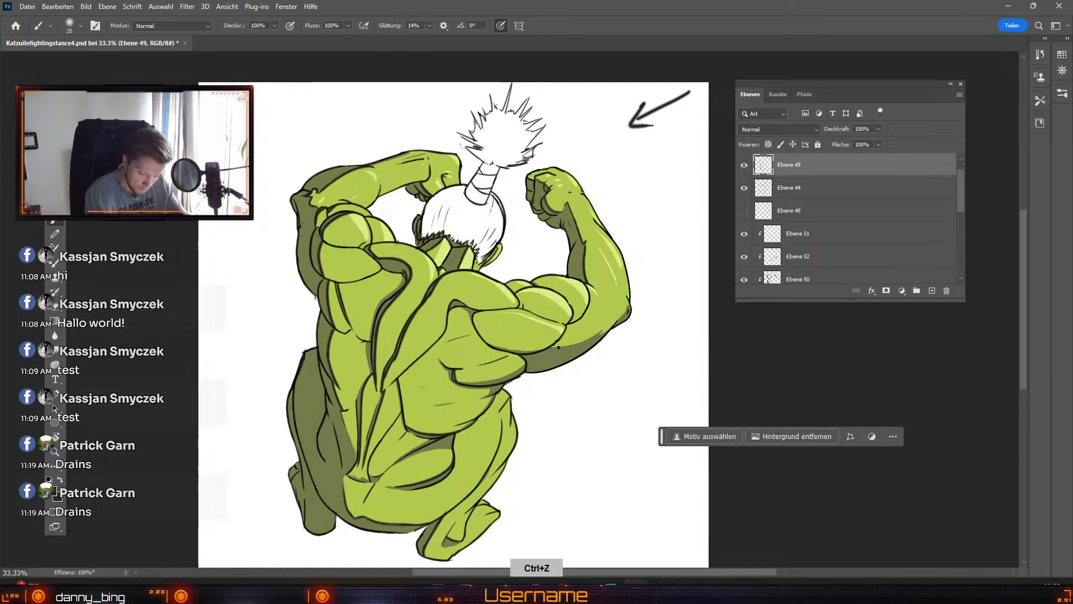
key("ctrl+z")
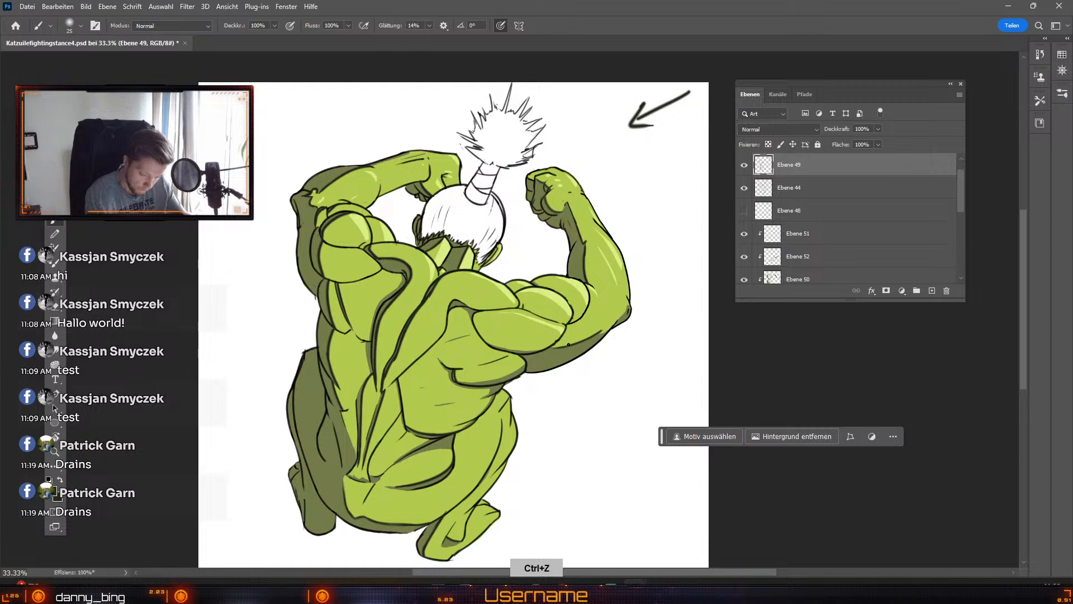
key("ctrl+z")
left_click_drag(554, 348, 606, 328)
key("ctrl+z")
key("ctrl+z")
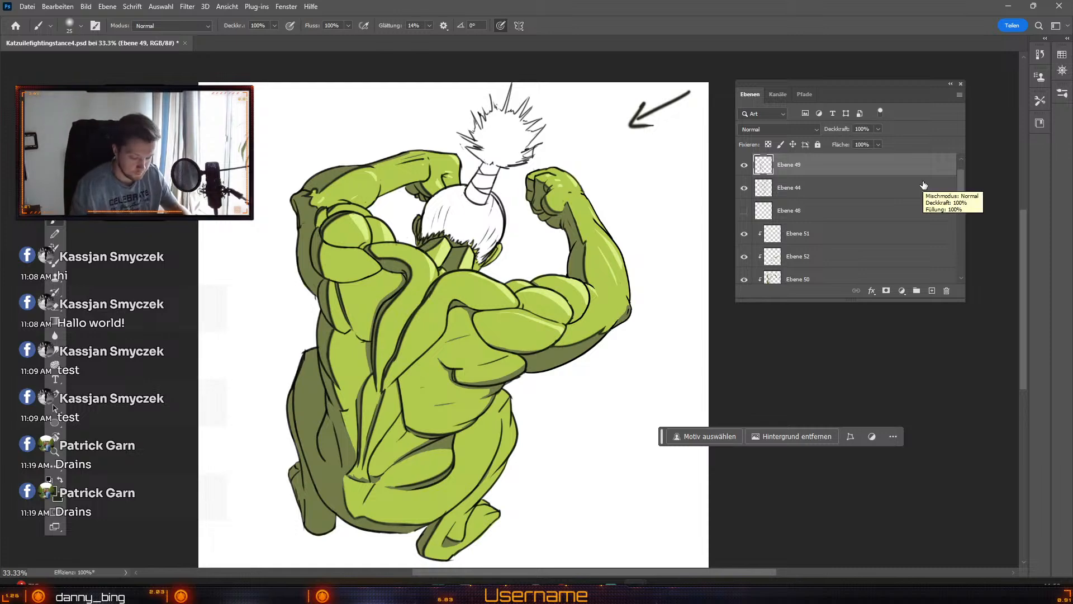
Step: Select the shadow layer Ebene 52 and sample its dark olive colour 737b4a from the right upper arm for the brush
key("v")
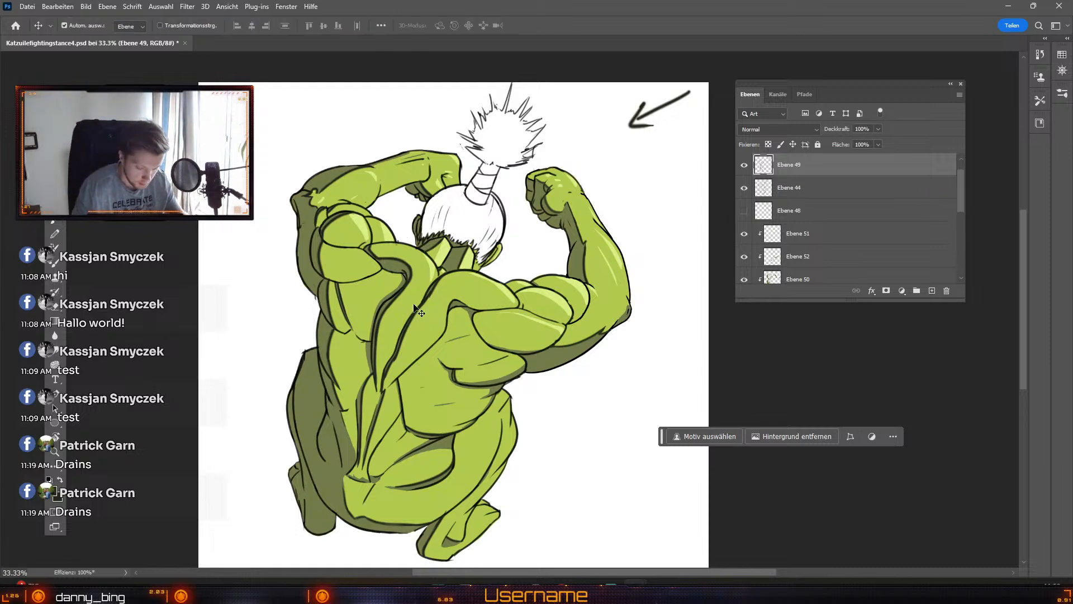
left_click(545, 362)
key("b")
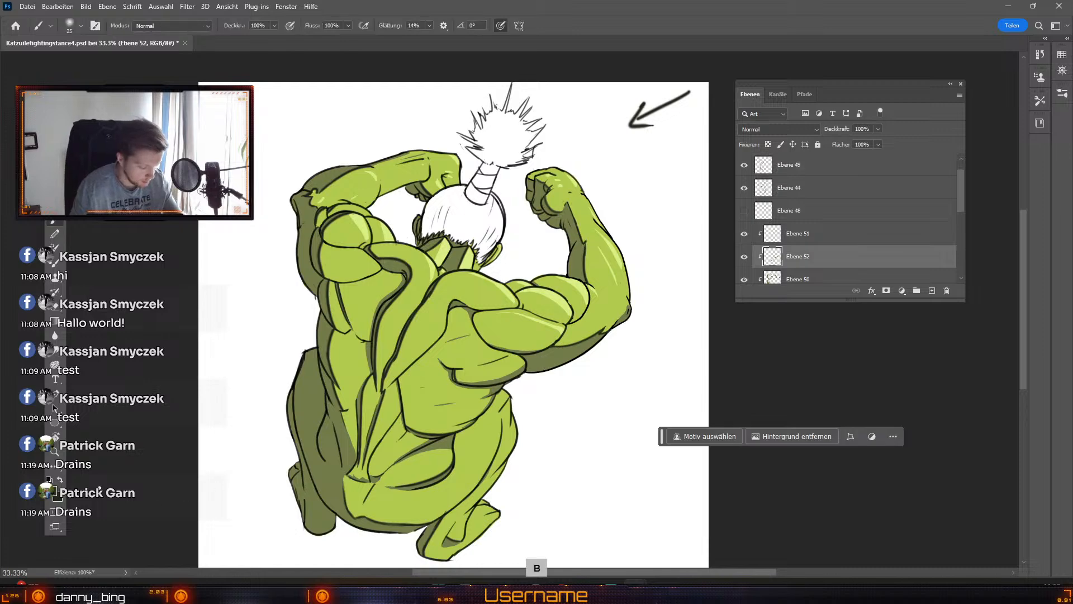
left_click(55, 493)
left_click(565, 353)
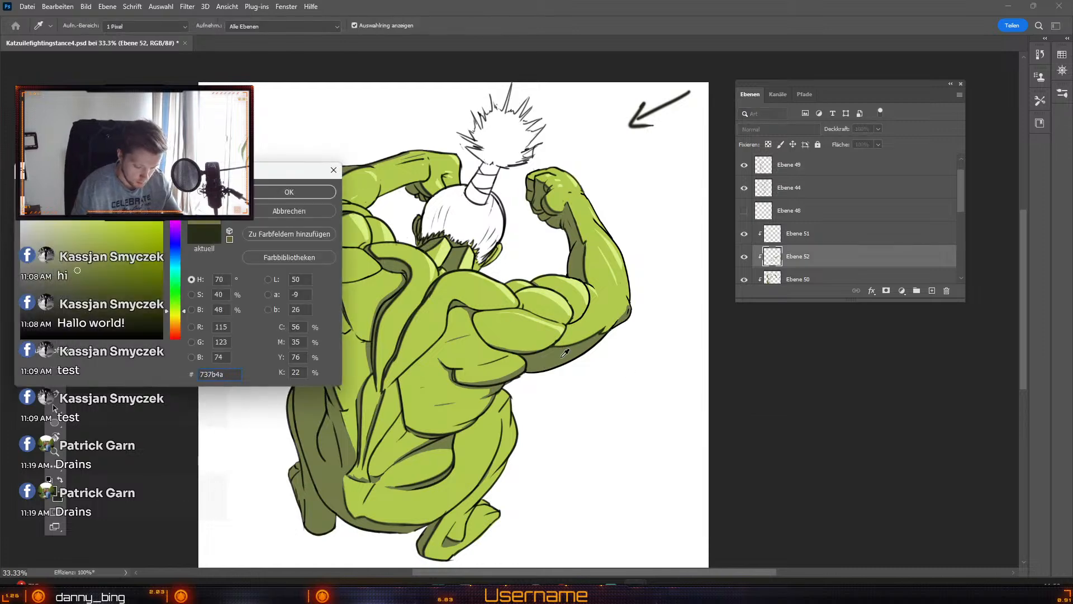
left_click(287, 190)
key("b")
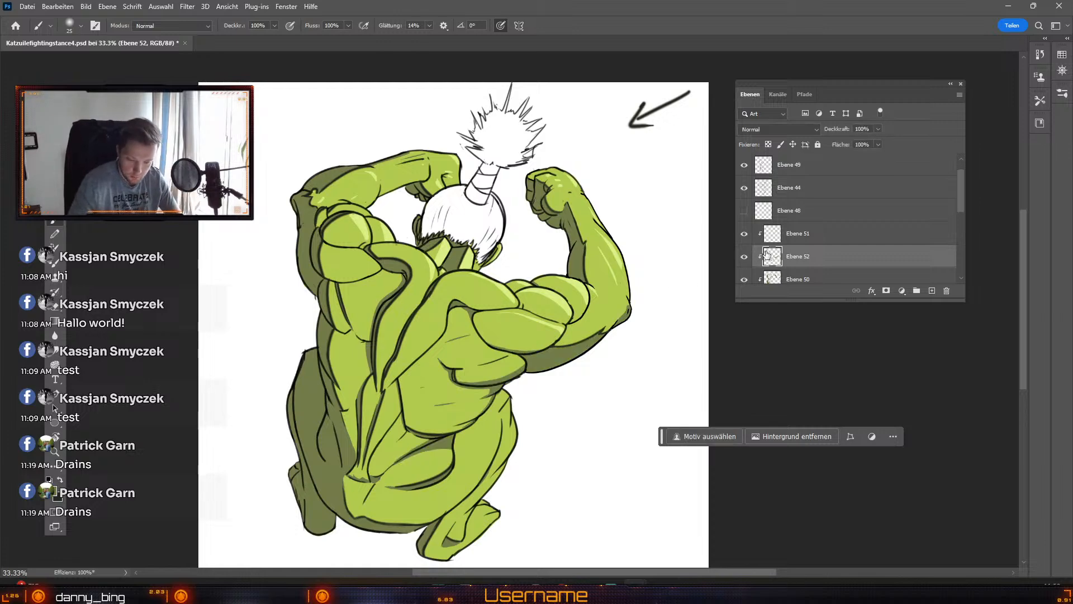
Step: Add a new clipped layer above Ebene 52 and choose a very dark olive brush colour, darker than the right hand's shadow
left_click(931, 290)
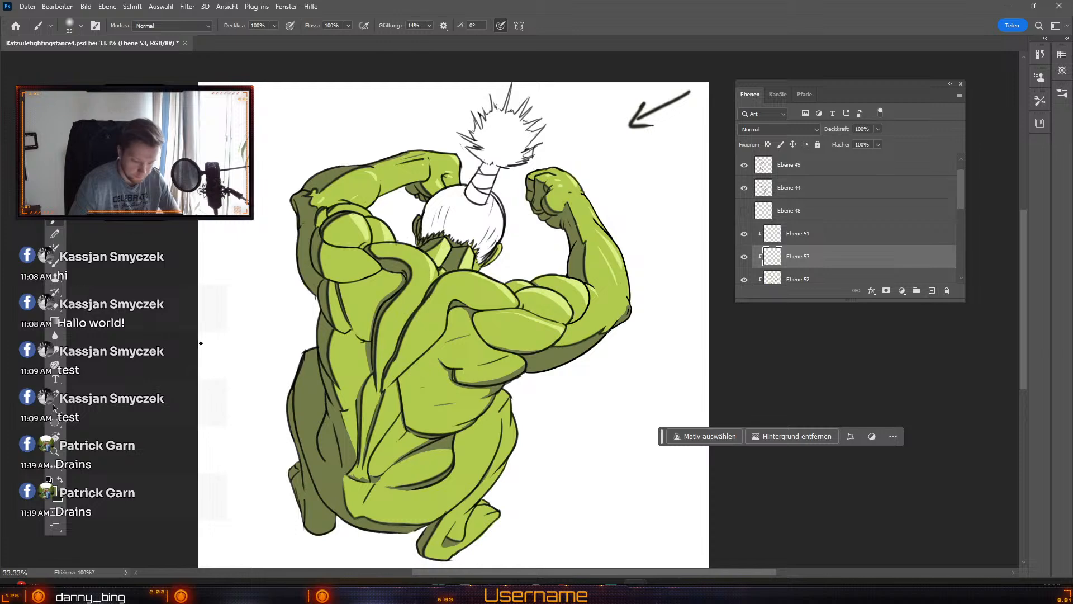
left_click(53, 489)
left_click(558, 219)
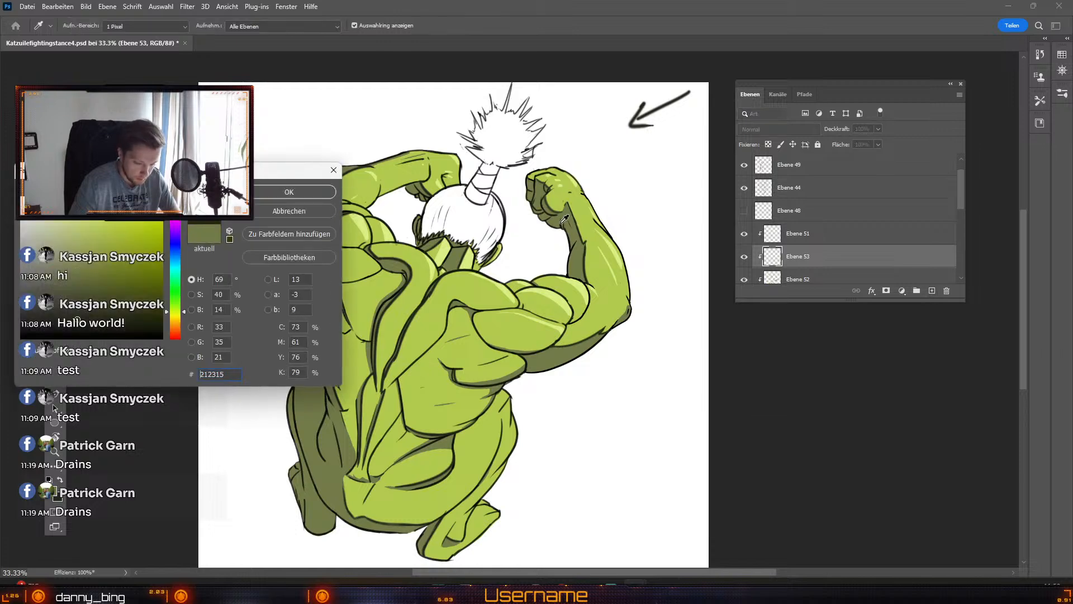
left_click(89, 324)
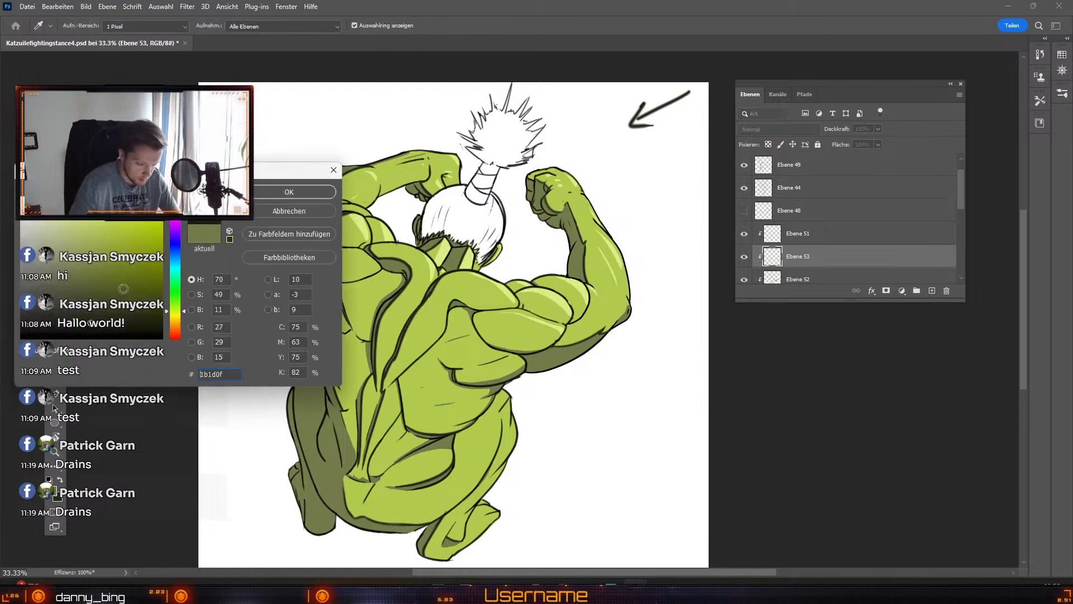
left_click(92, 319)
left_click(274, 194)
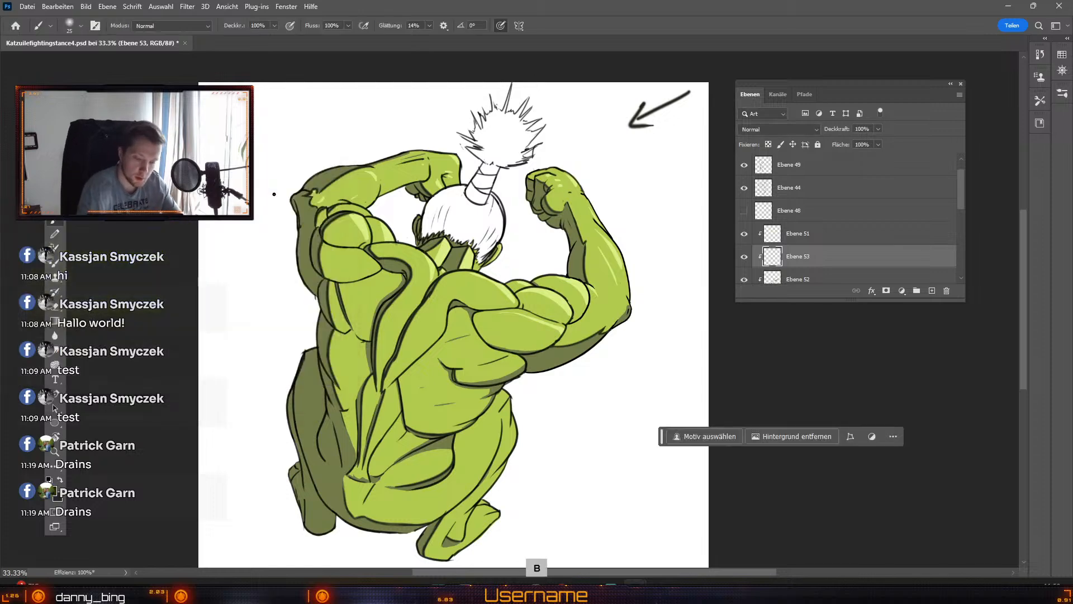
Step: Undo the soft stroke on the right fist and switch to a hard round brush at 30 px
key("ctrl+z")
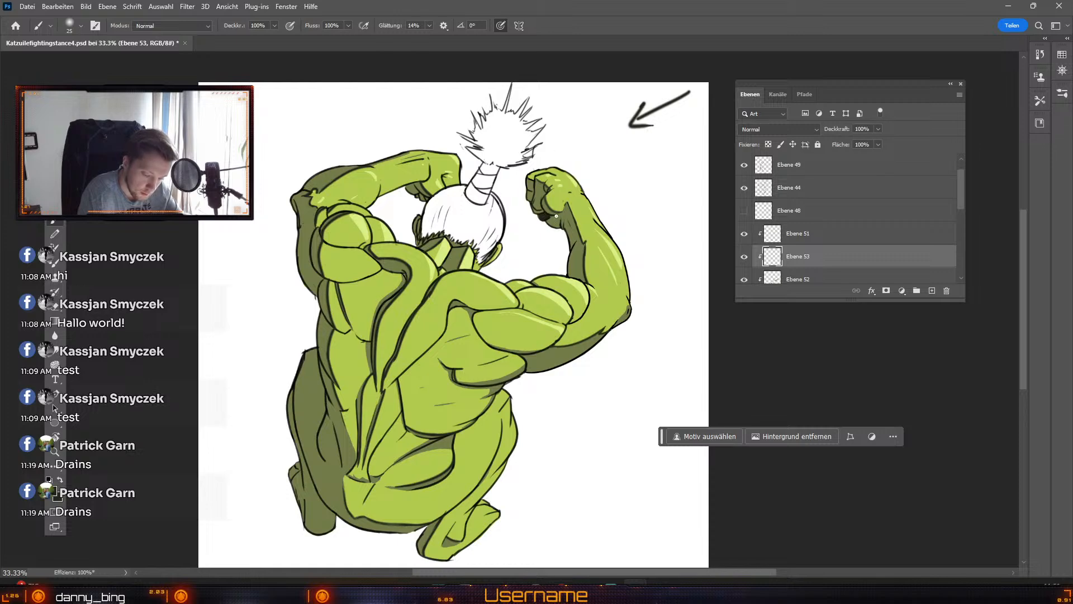
key("odiaeresis")
key("numbersign")
key("numbersign")
key("numbersign")
key("numbersign")
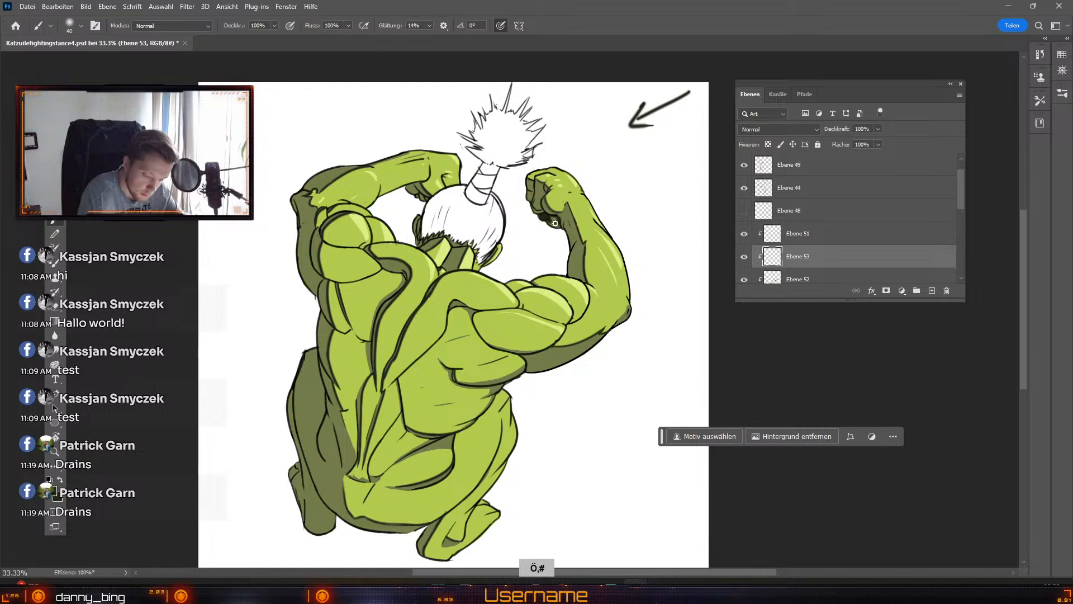
left_click(69, 27)
double_click(142, 196)
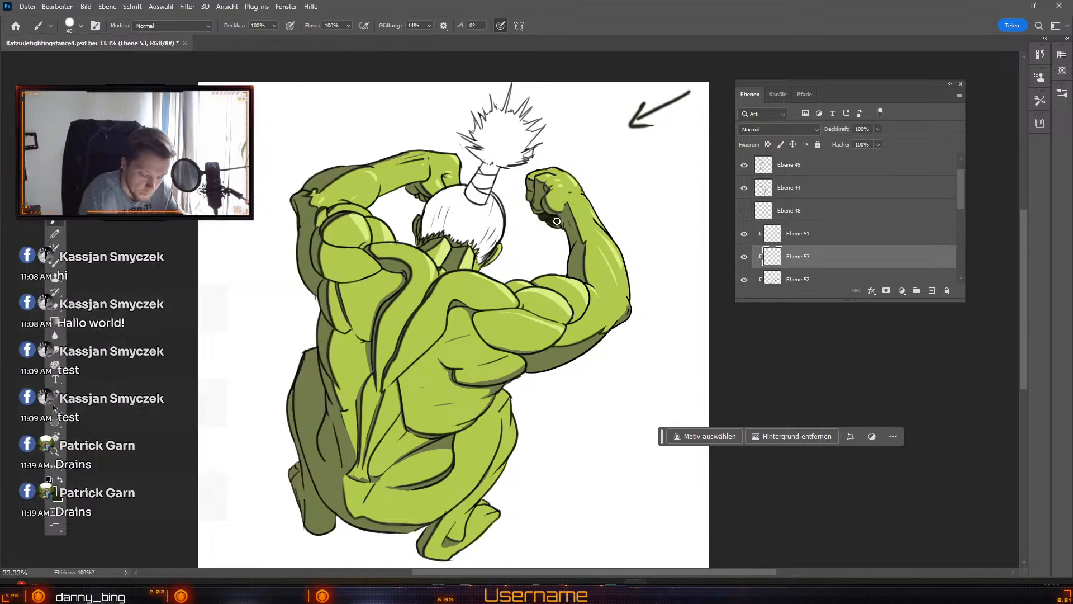
key("odiaeresis")
key("numbersign")
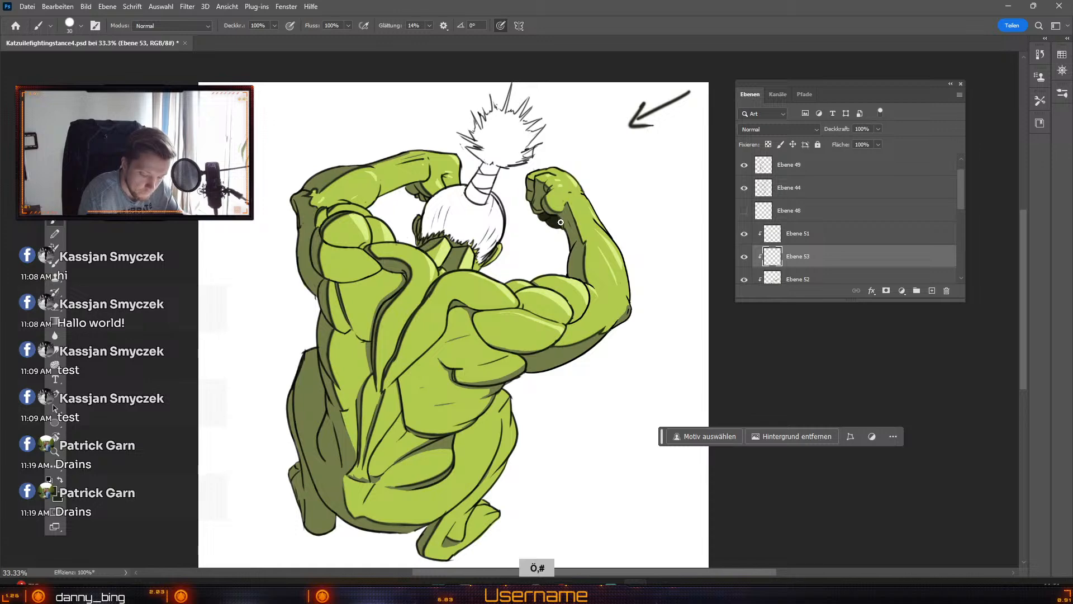
Step: Paint very dark olive deep shadows on the underside of the right fist with the hard round brush at 10 to 20 px
key("odiaeresis")
key("odiaeresis")
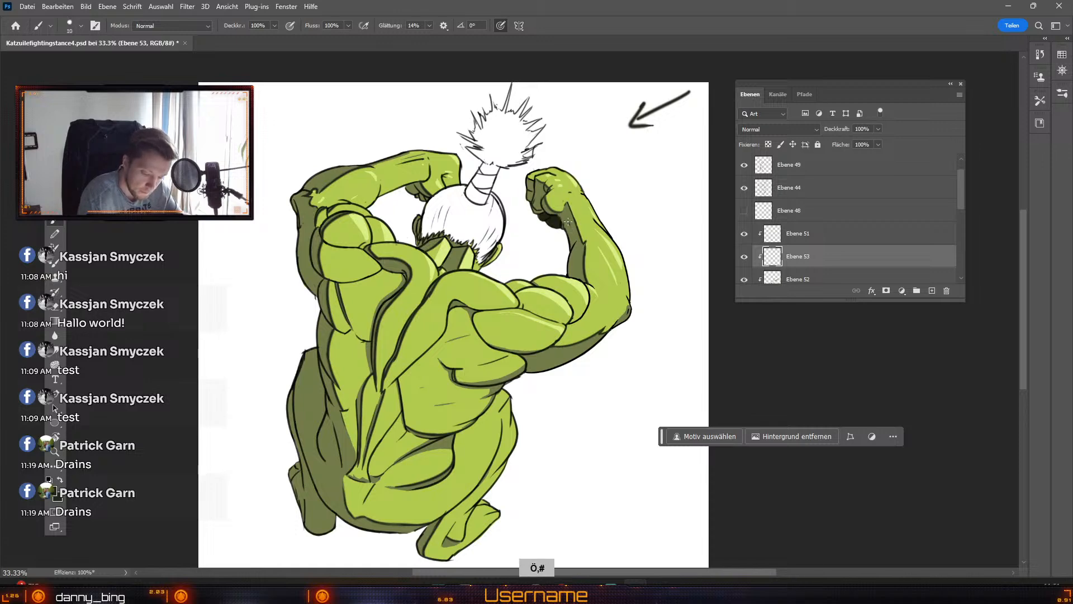
key("numbersign")
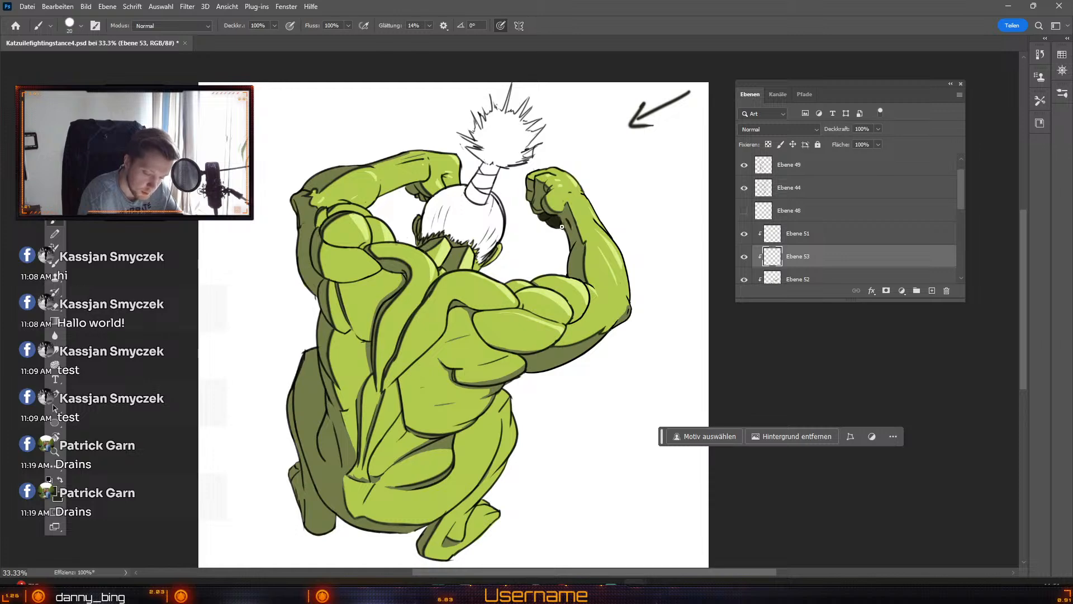
key("odiaeresis")
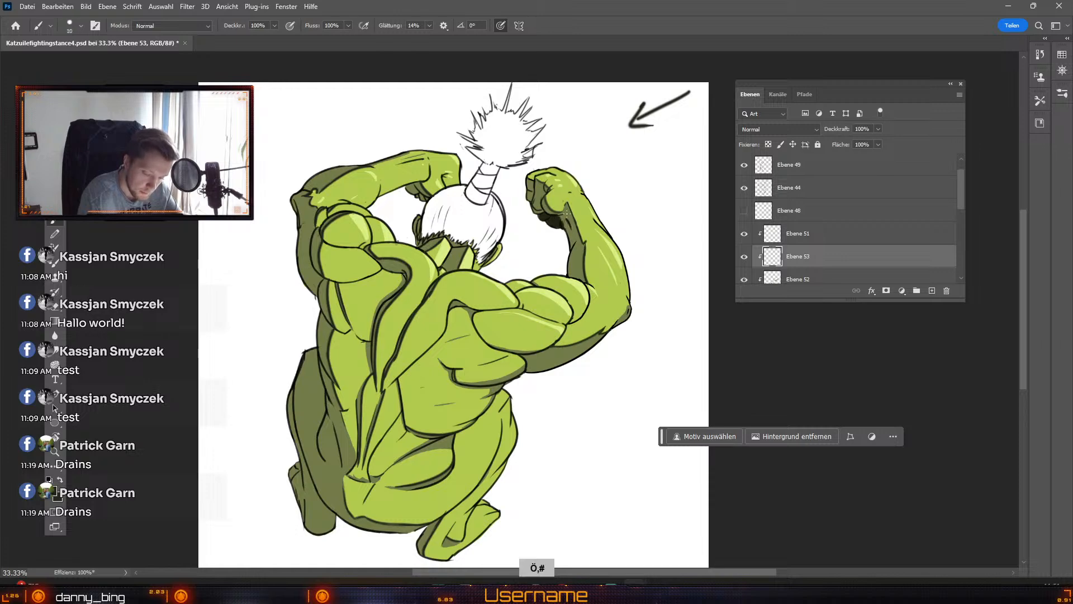
key("numbersign")
key("odiaeresis")
key("numbersign")
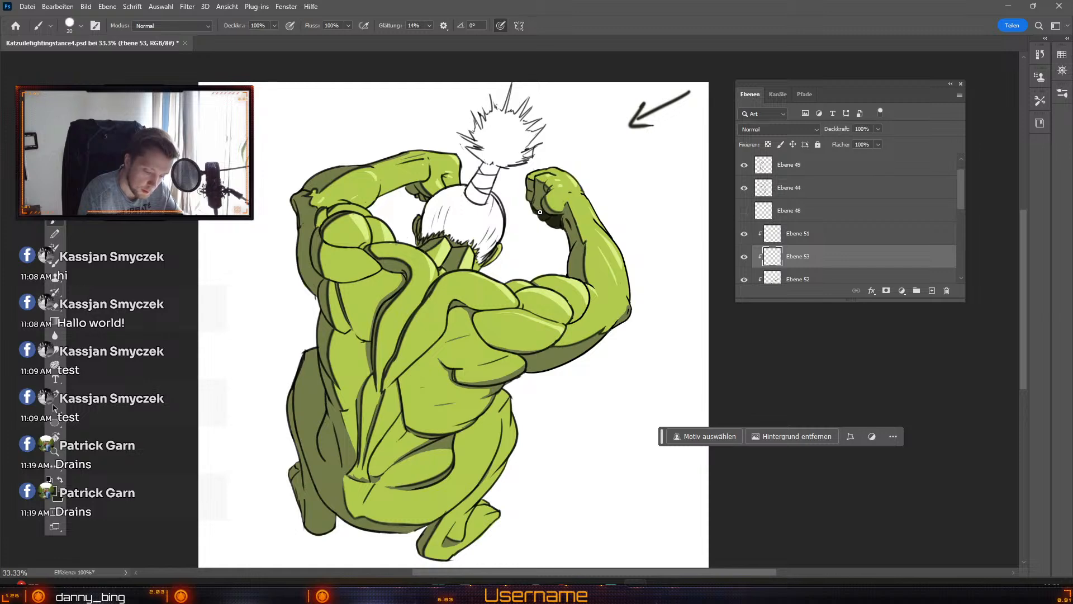
key("odiaeresis")
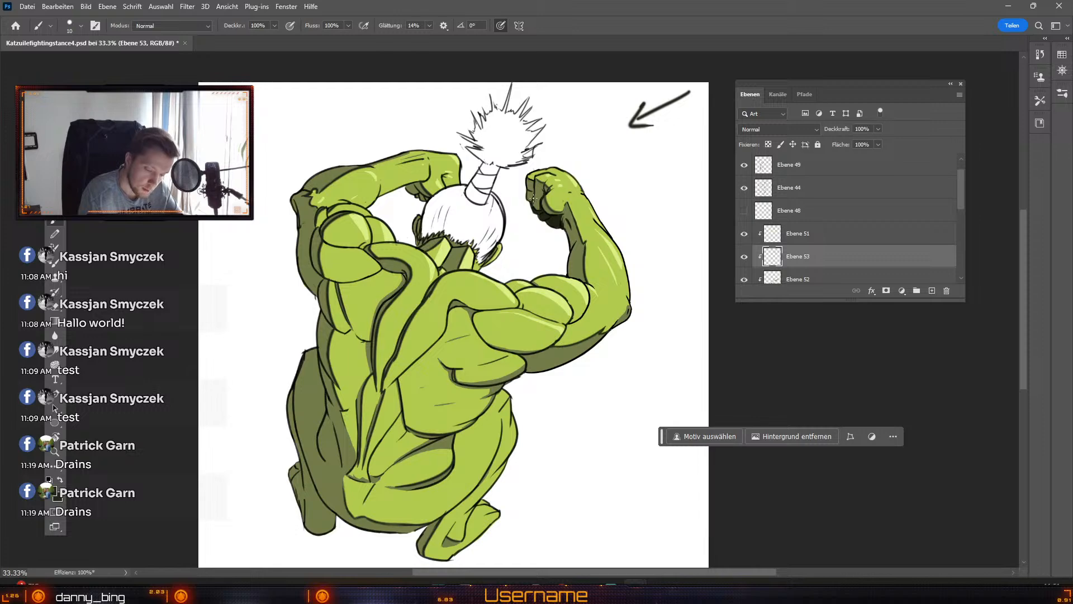
Step: Paint the deep shadow into the fingers of the left hand behind the head with the brush at 25 px
key("numbersign")
key("numbersign")
key("numbersign")
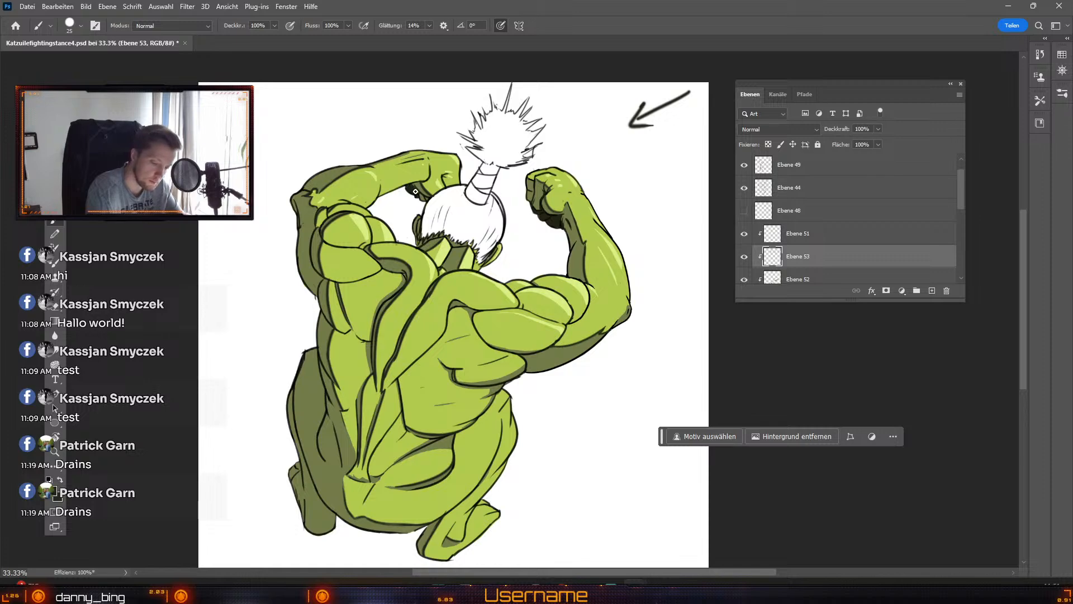
Step: Try a deep shadow on the left ear with the small hard brush and undo the ear strokes
key("odiaeresis")
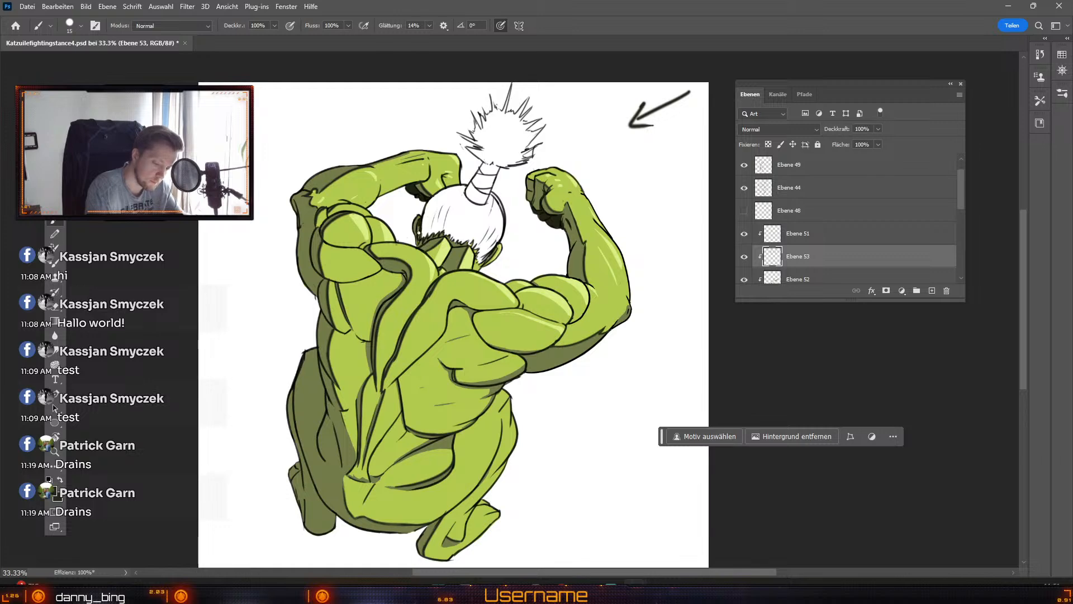
key("numbersign")
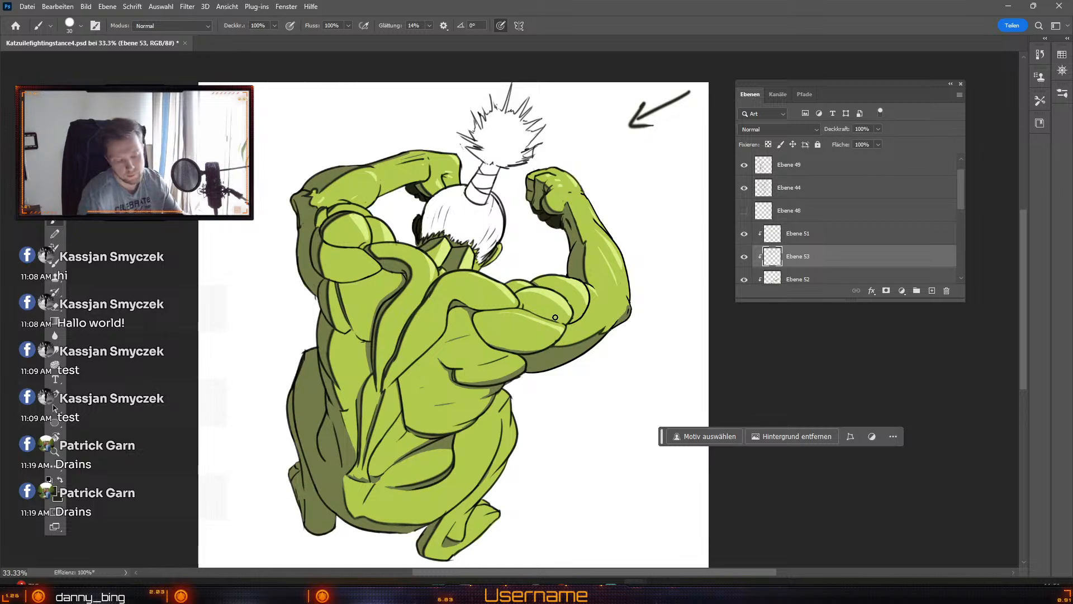
key("ctrl+z")
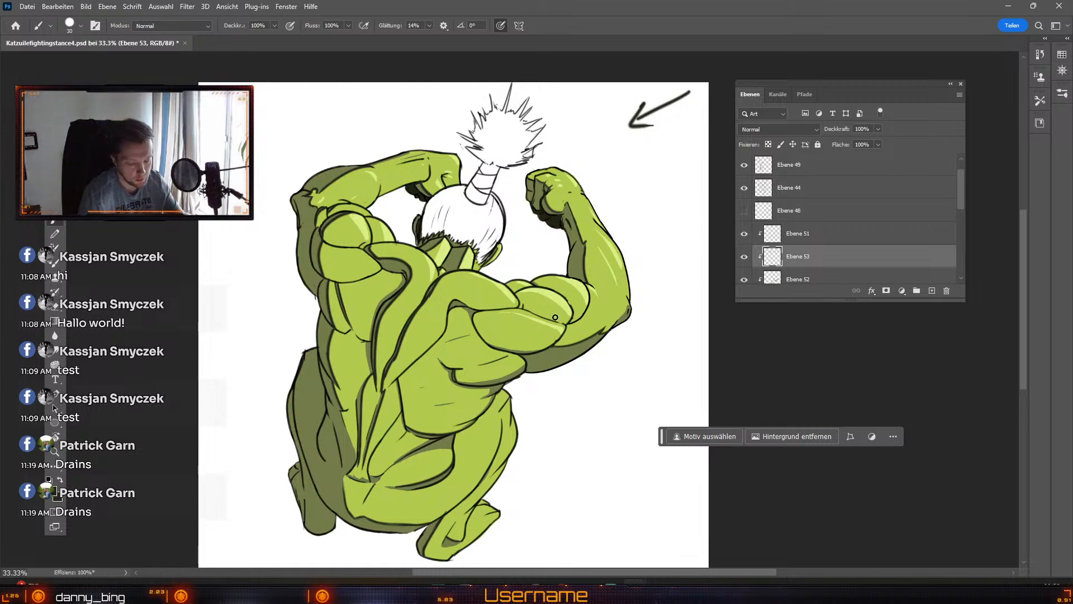
key("ctrl+z")
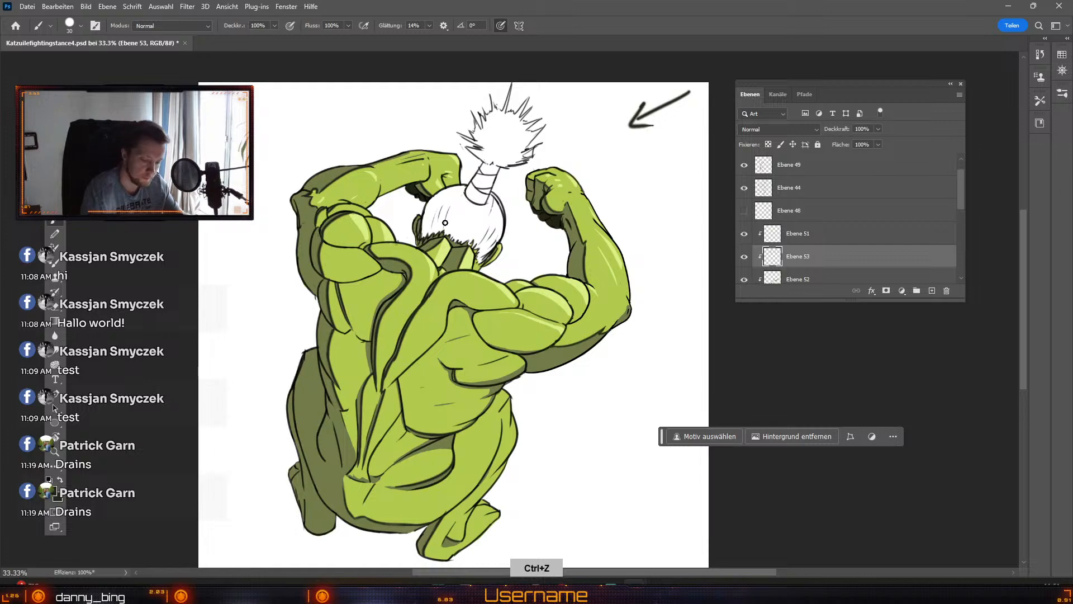
Step: Save the drawing and open the finished reference picture blankatz3 from the Streetfighter Katz folder
key("odiaeresis")
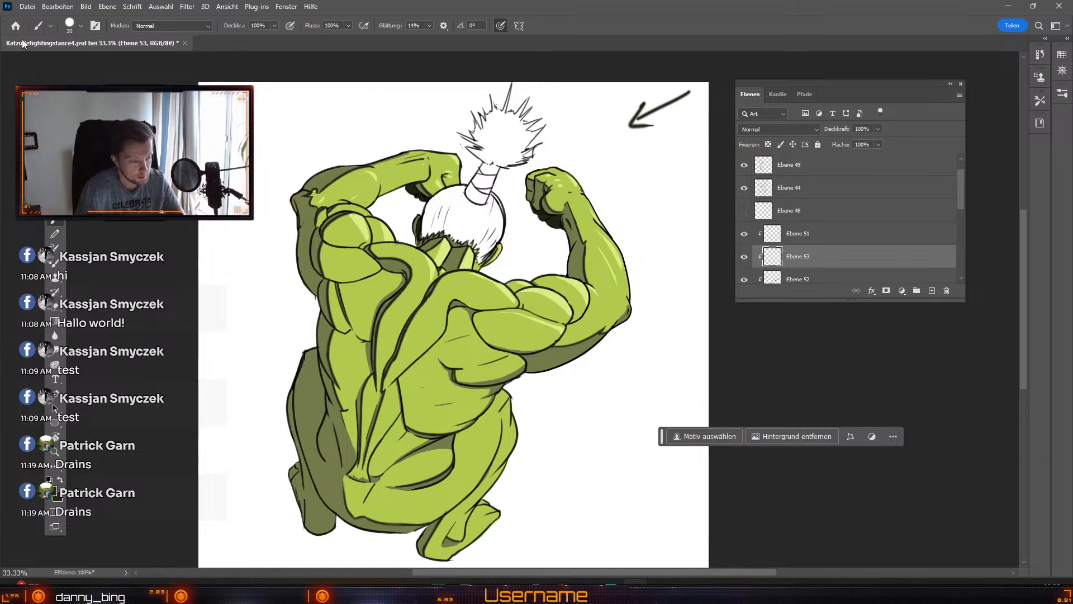
left_click(25, 7)
left_click(40, 135)
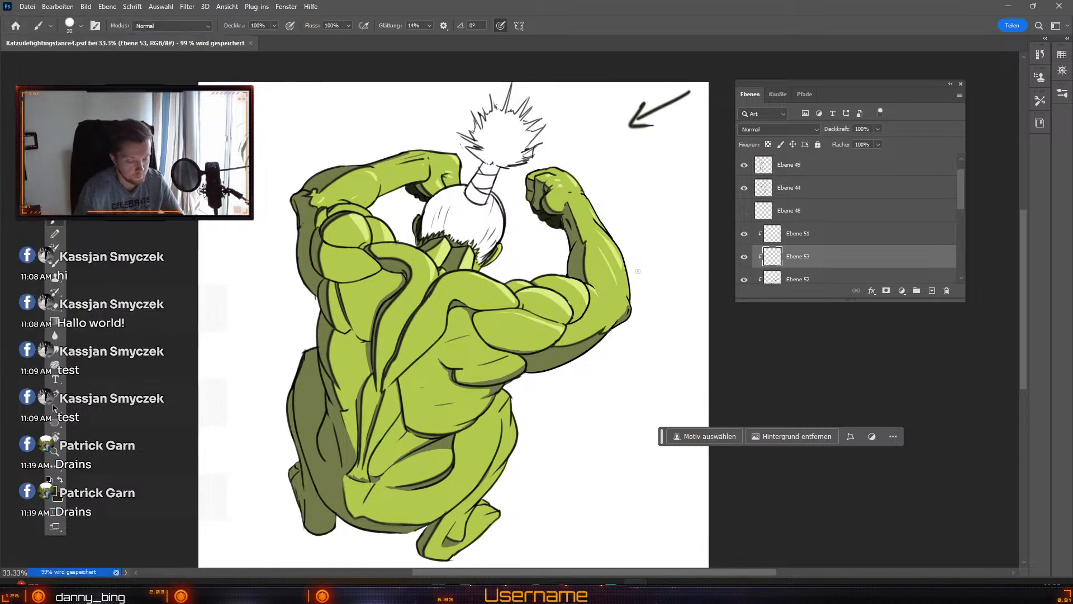
left_click(26, 7)
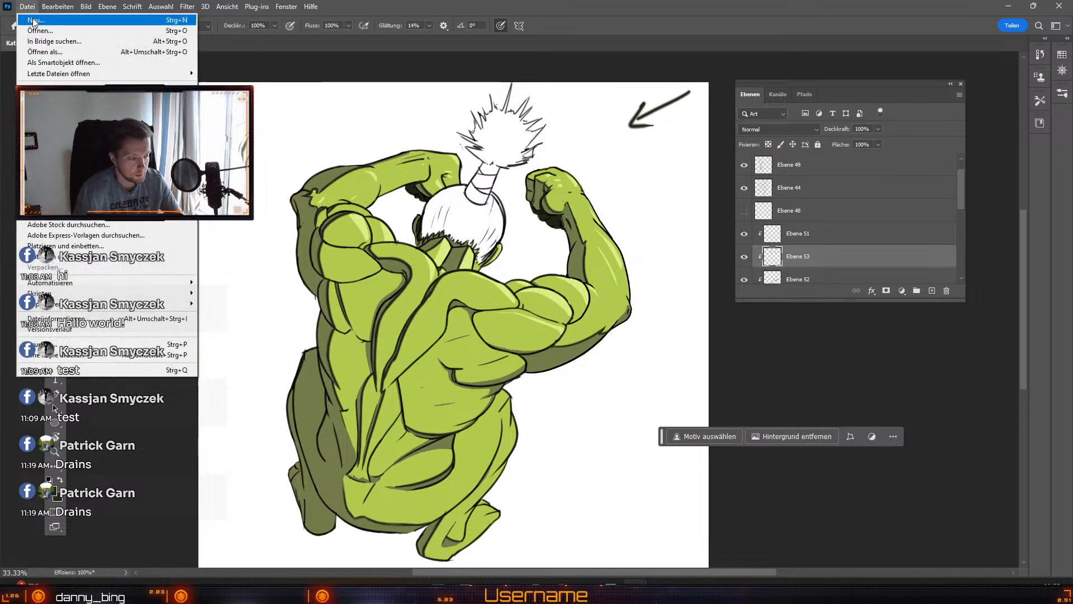
left_click(38, 31)
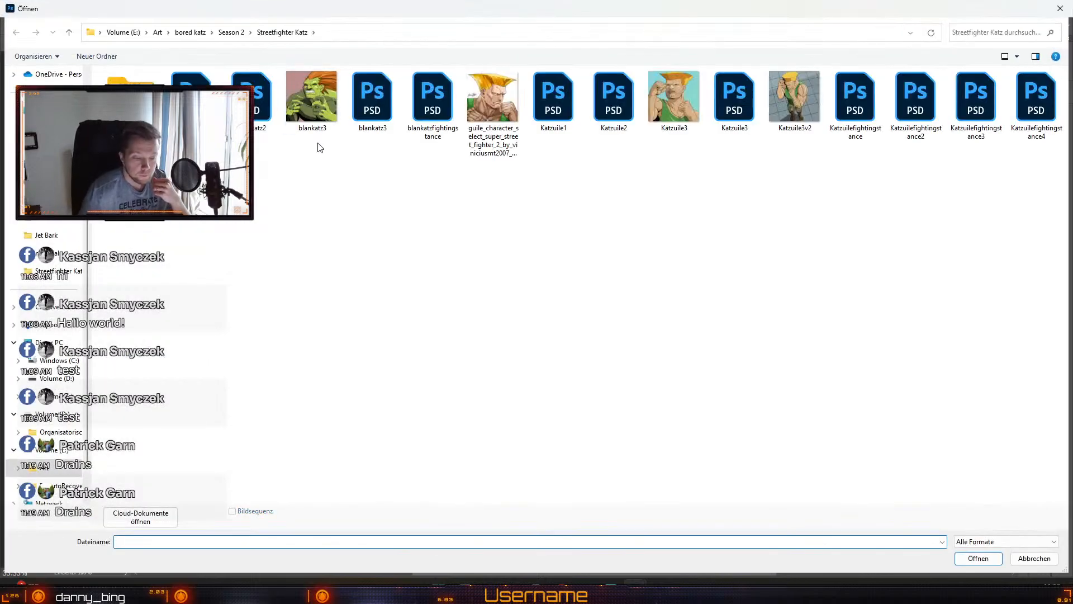
double_click(304, 99)
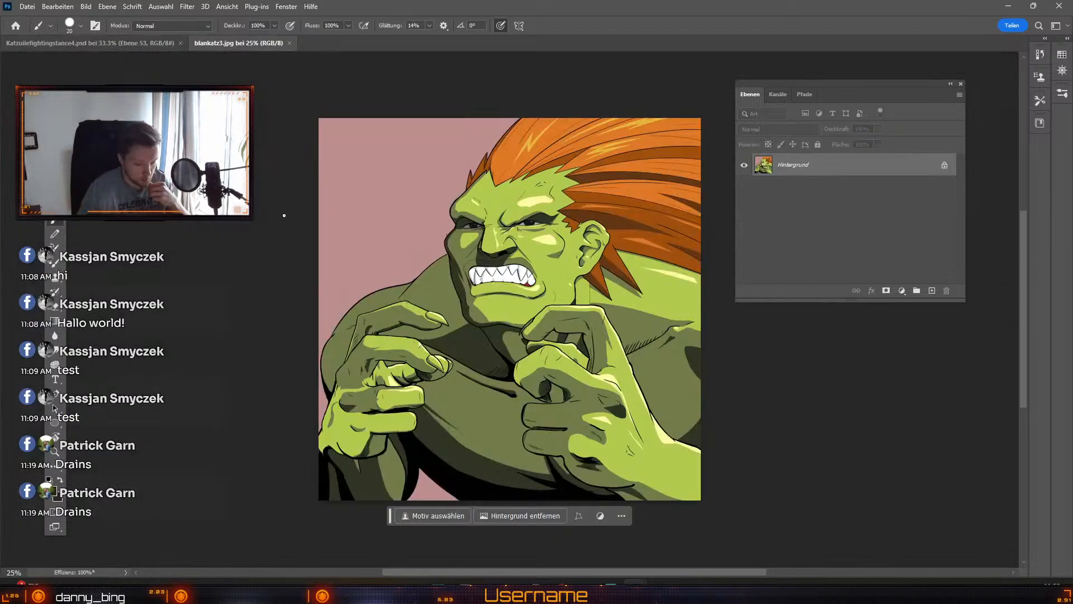
Step: Sample the reference hair's orange de7927 as foreground and its yellow e7b339 as background colour, and close the reference image
left_click(51, 493)
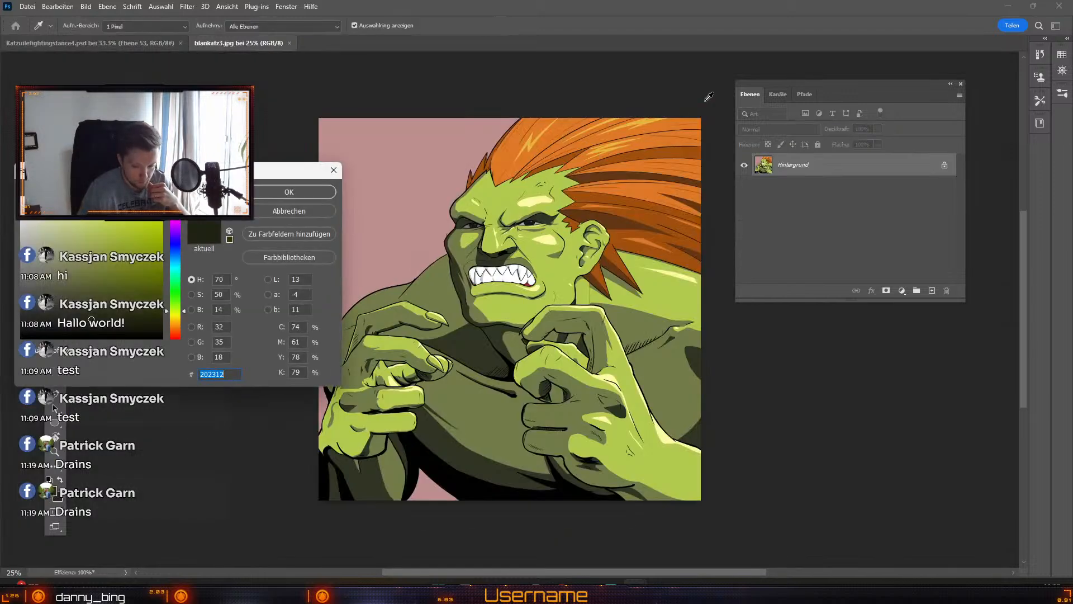
left_click(629, 162)
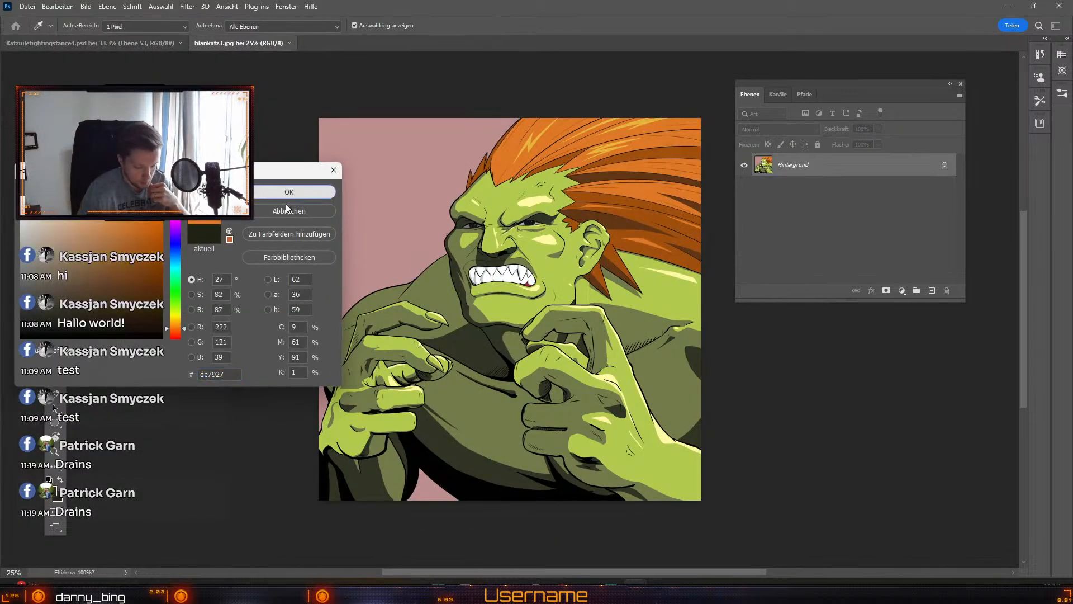
left_click(287, 205)
left_click(61, 499)
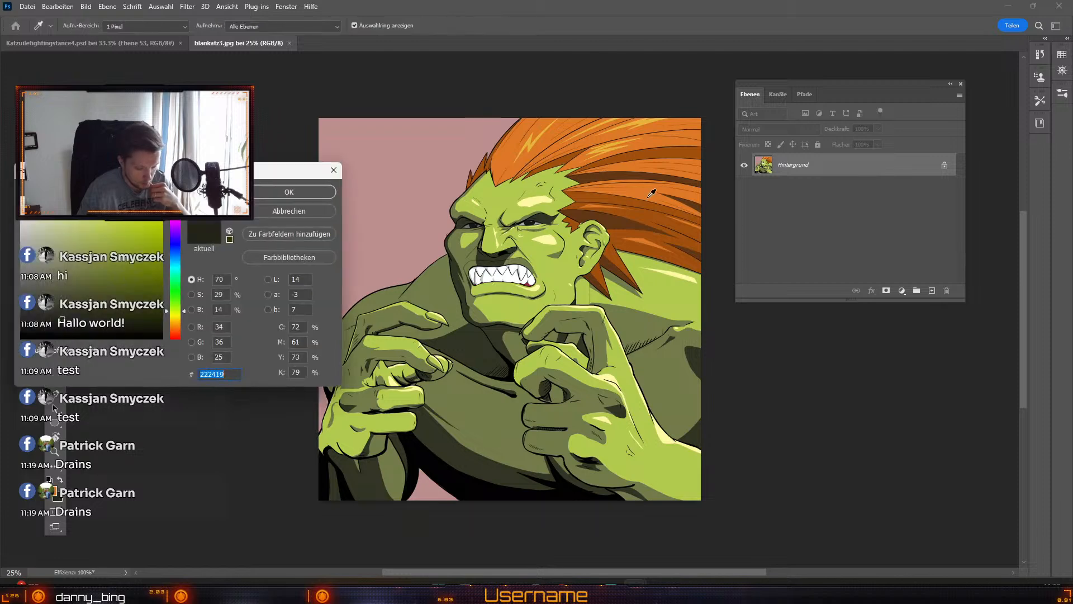
left_click(646, 118)
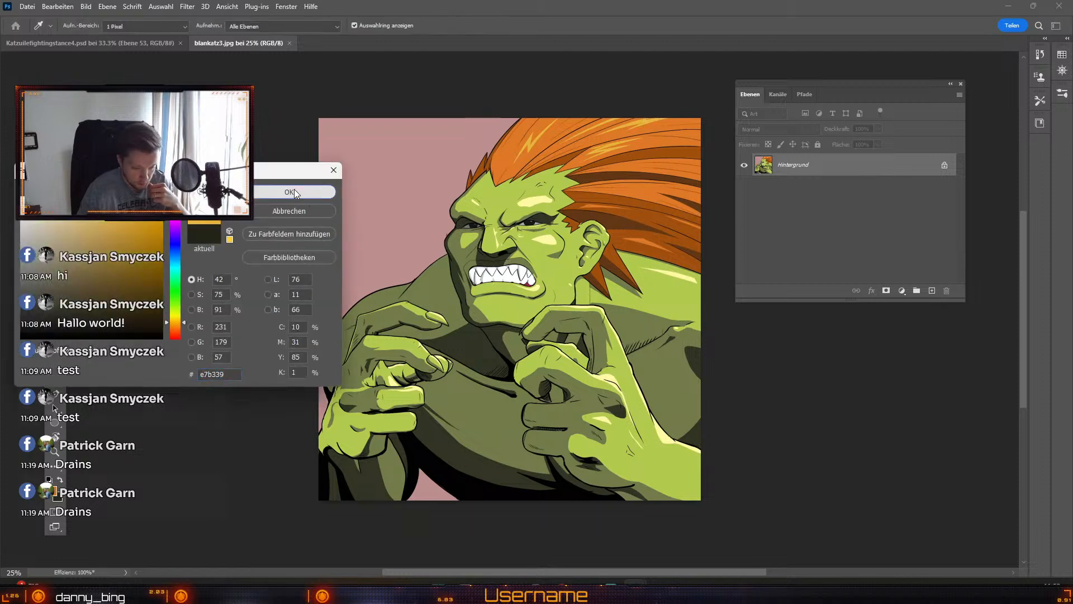
left_click(290, 192)
left_click(289, 43)
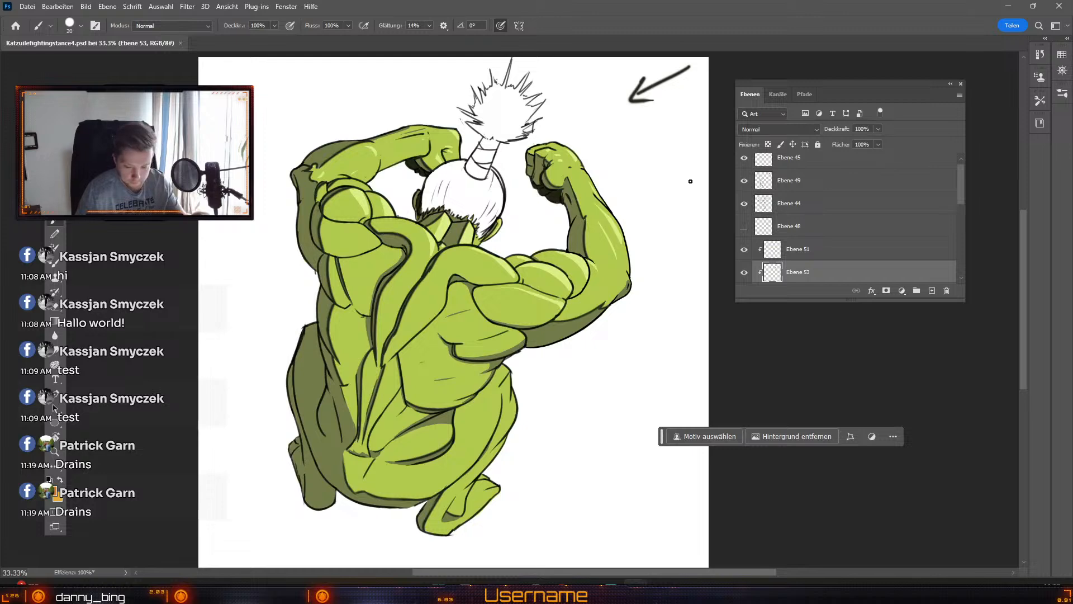
Step: Add a new layer directly below the green skin base layer for the hair colour and switch to the Brush
key("v")
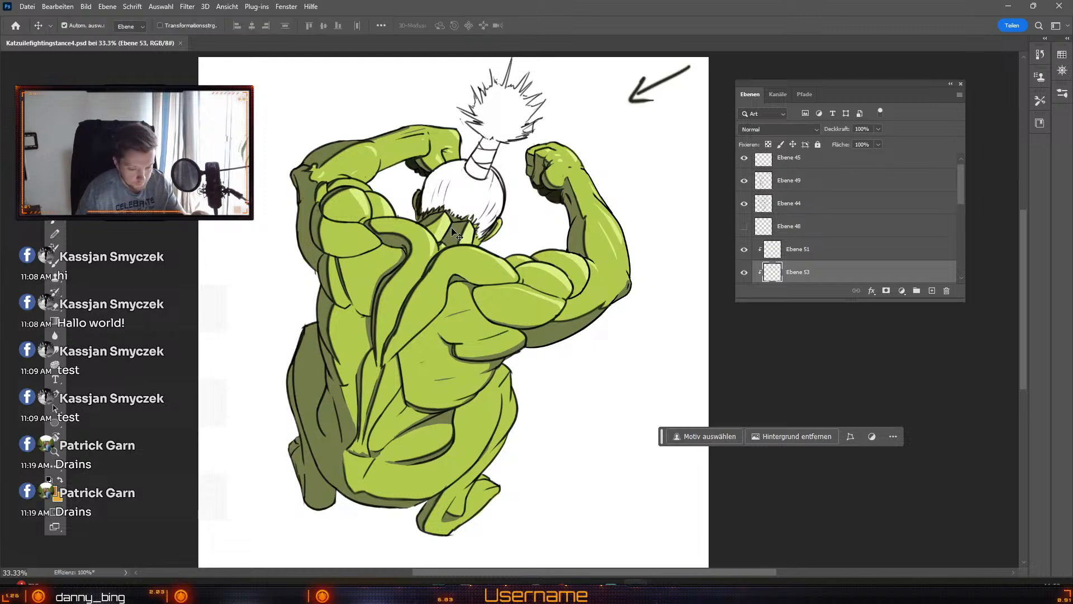
scroll(858, 215, "down", 3)
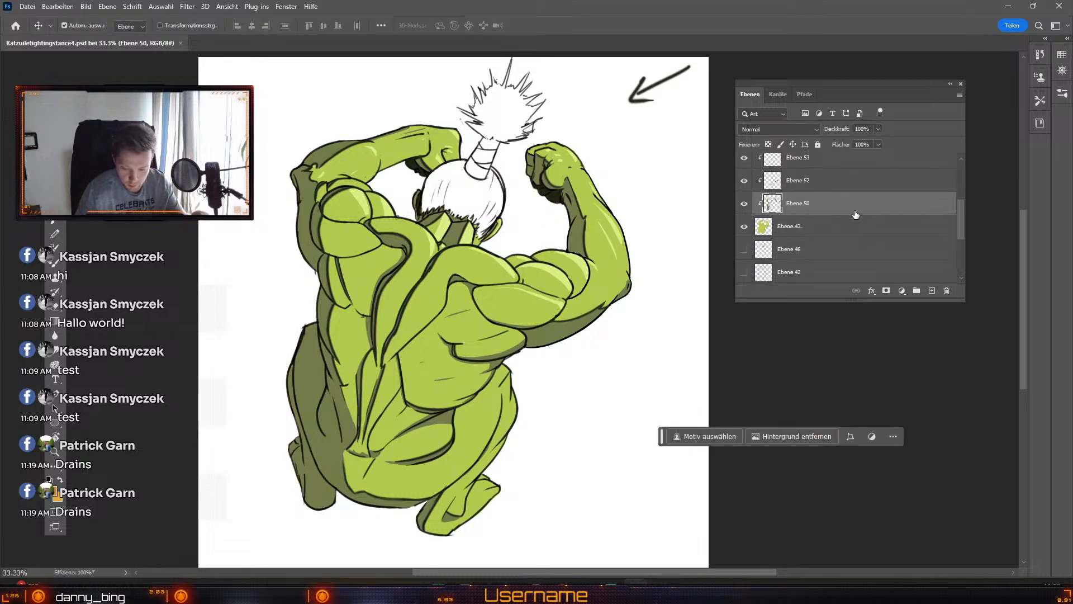
left_click(861, 249)
left_click(932, 291)
key("b")
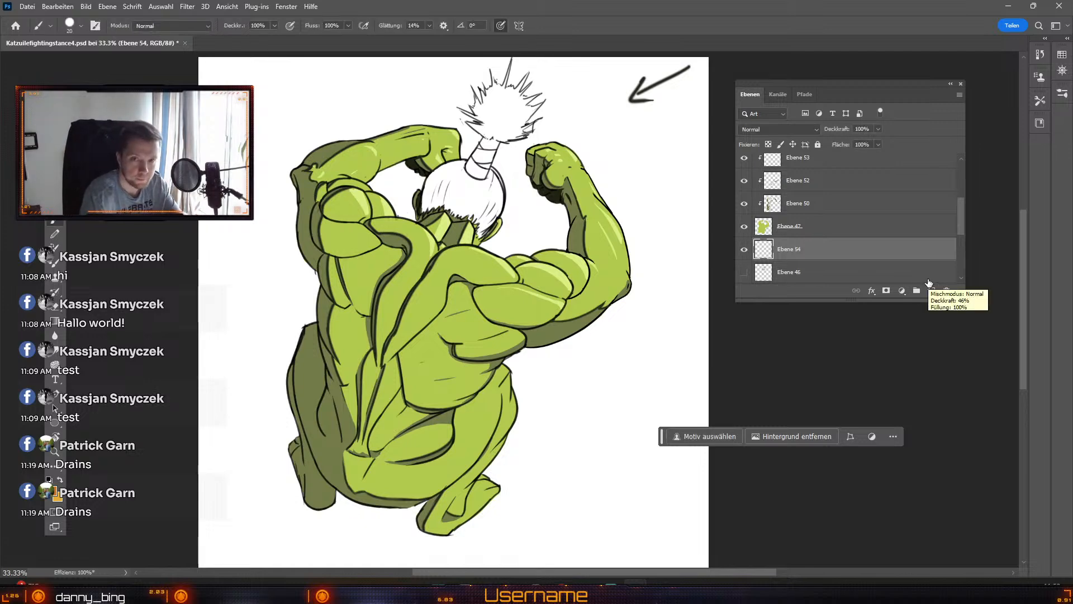
Step: Enlarge the brush and block in flat orange over the head hair and the spiky topknot
key("]")
key("]")
key("]")
key("]")
key("]")
key("]")
key("]")
key("]")
key("]")
key("]")
key("]")
mouse_move(482, 169)
left_mouse_down()
mouse_move(467, 225)
mouse_move(477, 166)
mouse_move(443, 206)
mouse_move(434, 186)
mouse_move(425, 210)
mouse_move(458, 158)
mouse_move(471, 158)
mouse_move(478, 230)
mouse_move(504, 188)
mouse_move(473, 120)
mouse_move(494, 126)
mouse_move(481, 121)
mouse_move(483, 78)
mouse_move(507, 135)
mouse_move(499, 59)
mouse_move(512, 61)
mouse_move(516, 144)
mouse_move(549, 78)
left_mouse_up()
Step: Erase the orange that covers the white hair tie with the Eraser at 45 px
key("e")
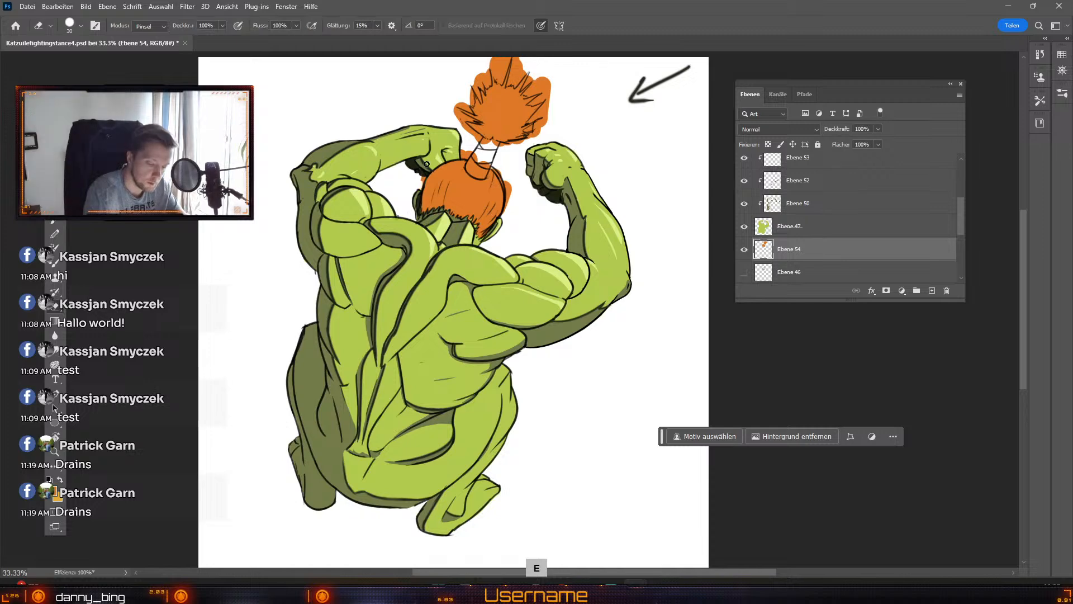
key("bracketright")
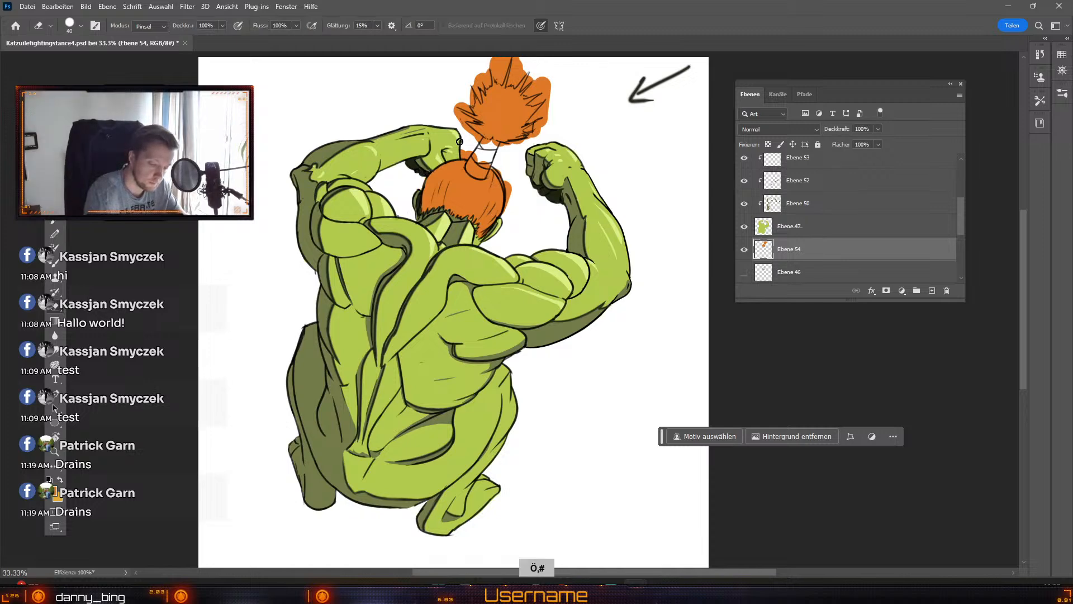
key("ctrl+z")
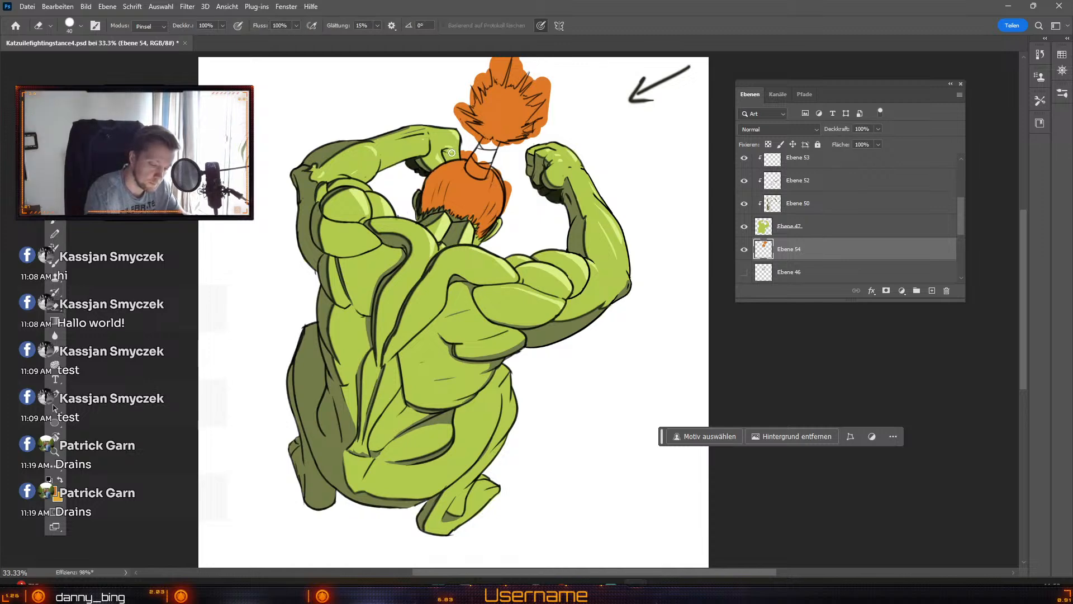
key("numbersign")
key("odiaeresis")
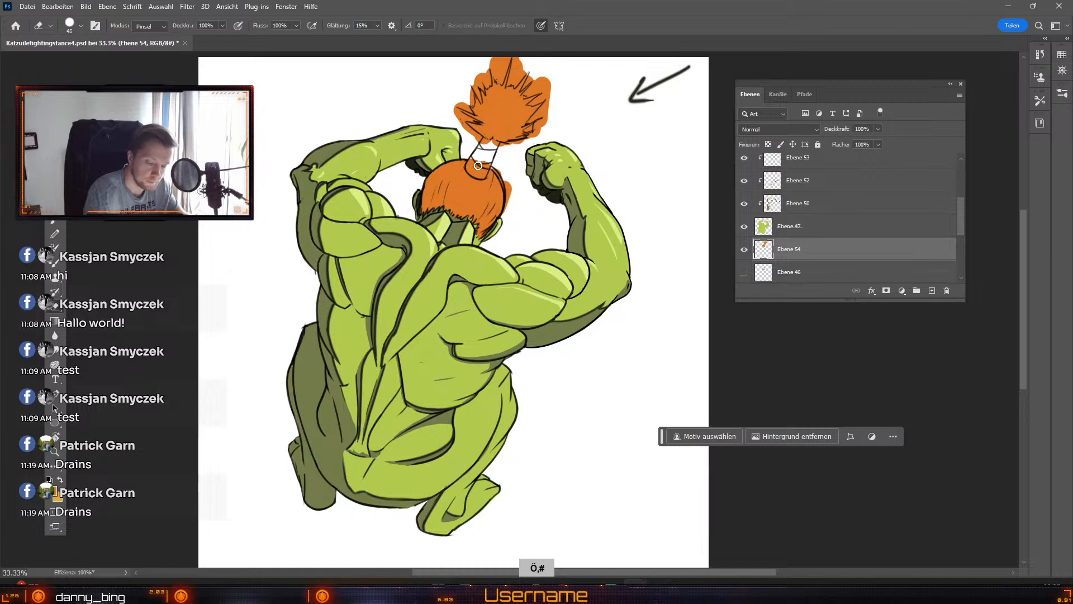
mouse_move(479, 175)
left_mouse_down()
mouse_move(478, 153)
mouse_move(483, 175)
mouse_move(500, 141)
mouse_move(489, 162)
mouse_move(499, 169)
left_mouse_up()
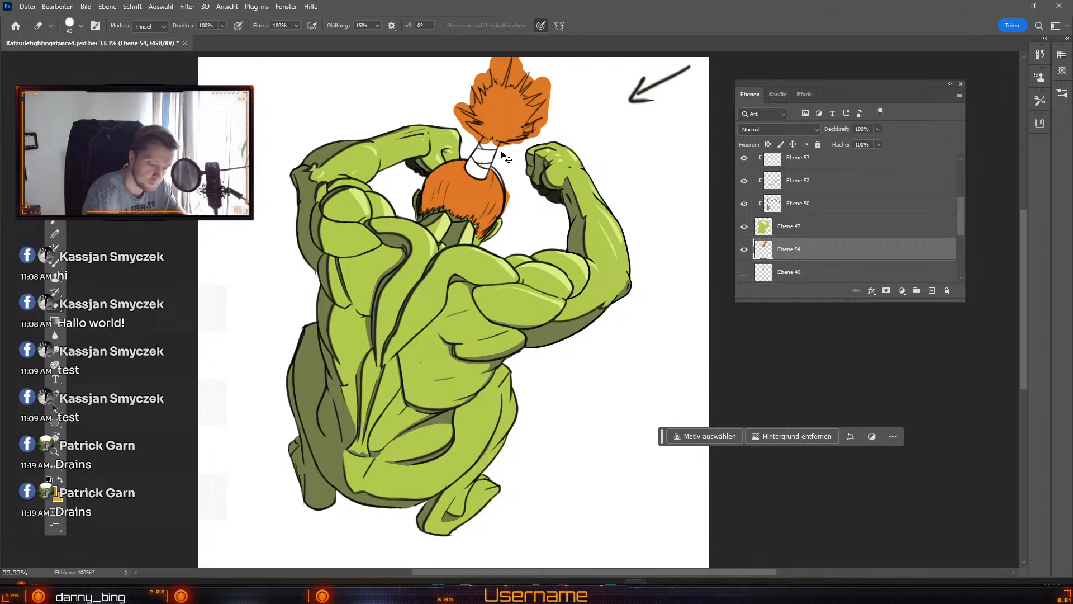
Step: Touch up the orange beside the hair tie with a 30 px brush and erase the spill outside the head's right edge
key("b")
key("odiaeresis")
key("odiaeresis")
key("odiaeresis")
key("odiaeresis")
key("odiaeresis")
key("odiaeresis")
key("odiaeresis")
key("odiaeresis")
key("odiaeresis")
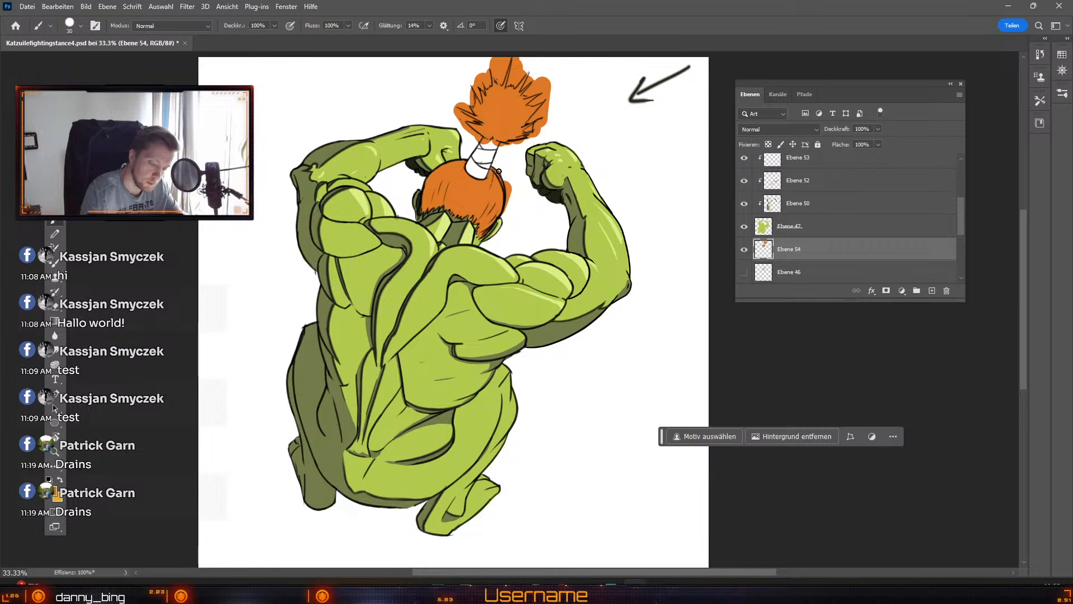
key("e")
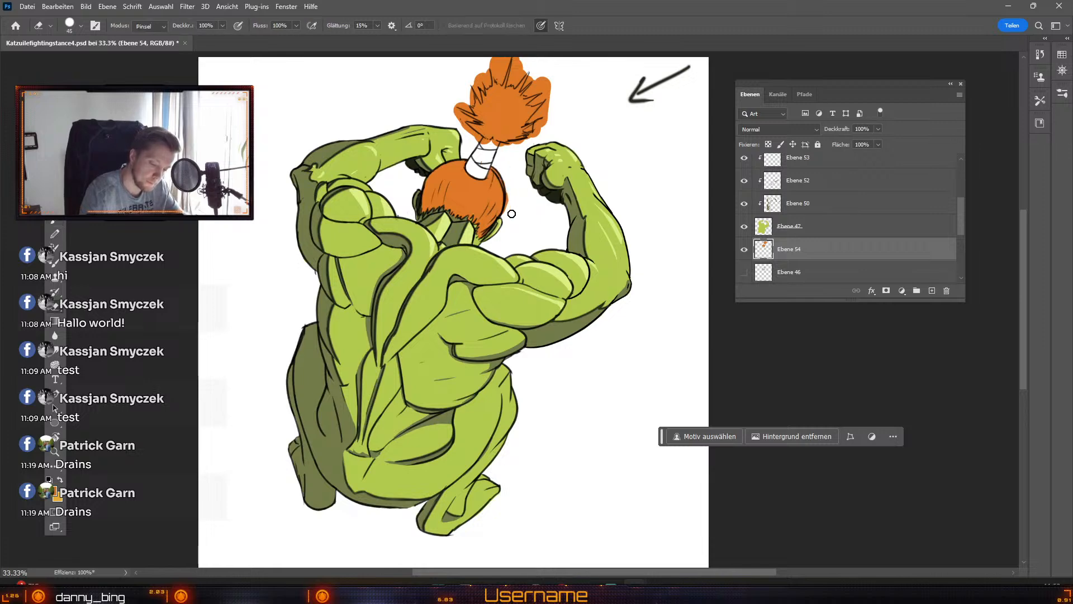
key("numbersign")
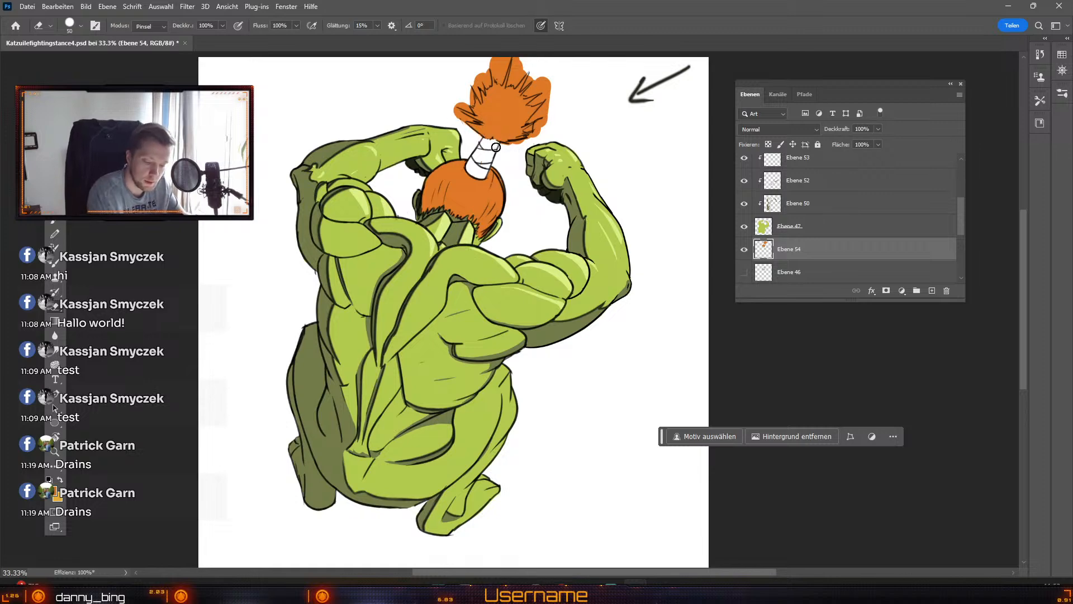
Step: Erase the orange spilling past the topknot's lower-right and right spikes, reducing the eraser size for the tips
mouse_move(496, 147)
left_mouse_down()
mouse_move(543, 133)
mouse_move(533, 138)
mouse_move(537, 125)
left_mouse_up()
key("ö")
key("ö")
key("ö")
key("ö")
key("ö")
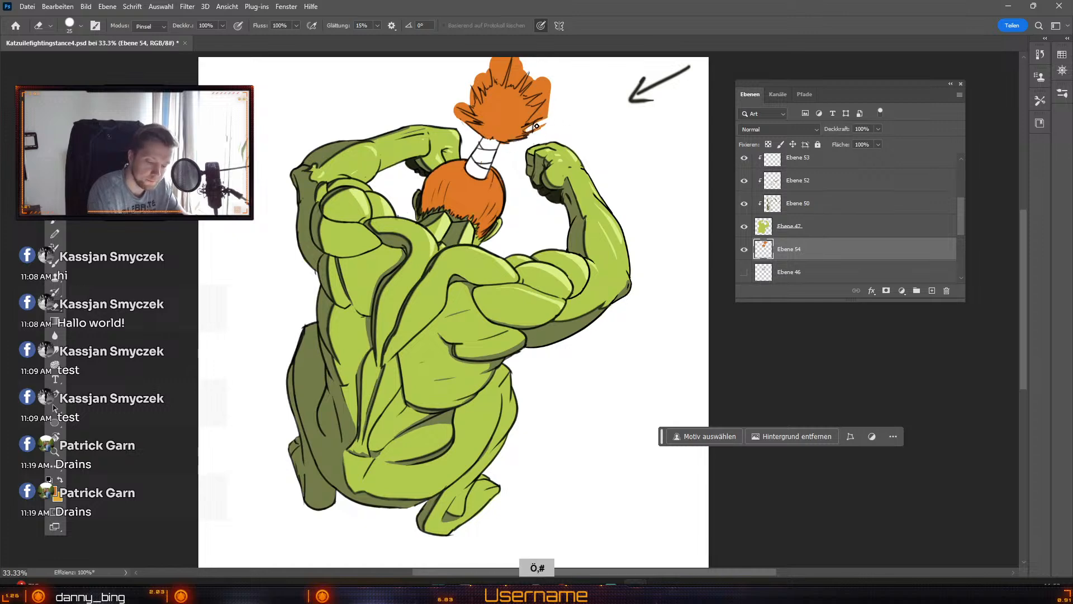
key("ö")
key("ö")
key("ö")
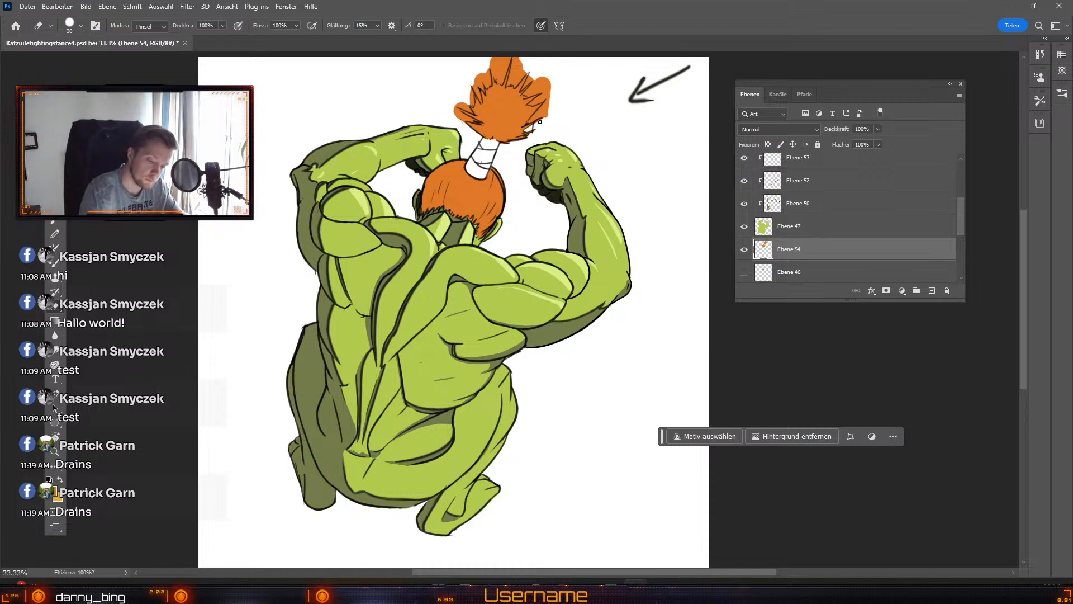
key("odiaeresis")
mouse_move(542, 106)
left_mouse_down()
mouse_move(538, 115)
mouse_move(547, 103)
left_mouse_up()
Step: Erase the orange spilling past the topknot's left spikes with the eraser at 15 to 25 px
key("numbersign")
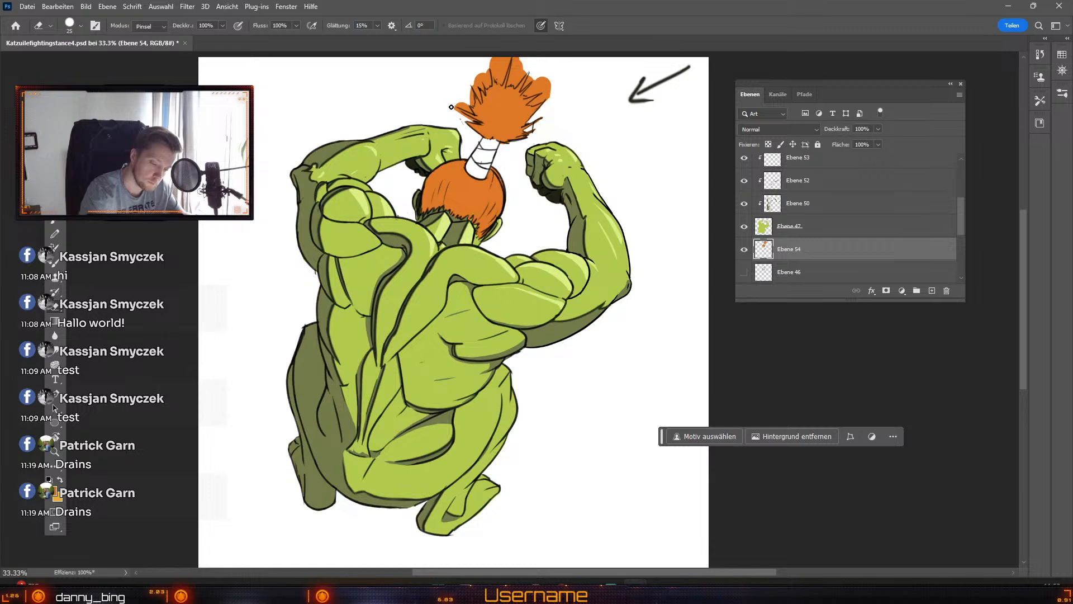
key("odiaeresis")
mouse_move(461, 114)
left_mouse_down()
mouse_move(477, 122)
mouse_move(460, 112)
mouse_move(465, 104)
left_mouse_up()
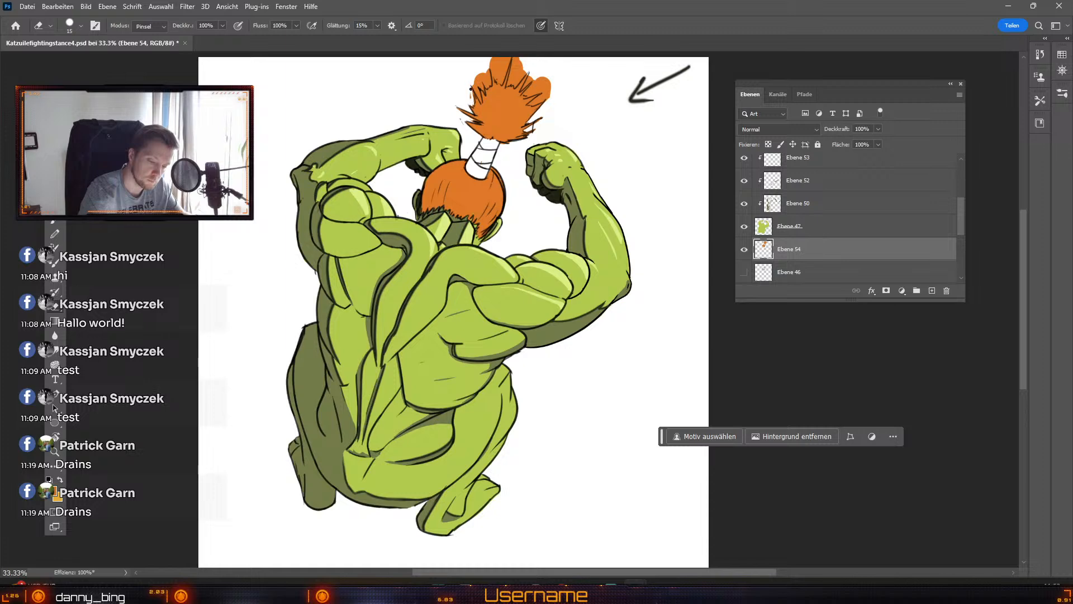
Step: Erase the orange spilling past the topknot's upper-left and topmost spikes with the eraser at 15 to 25 px
left_click_drag(475, 90, 472, 69)
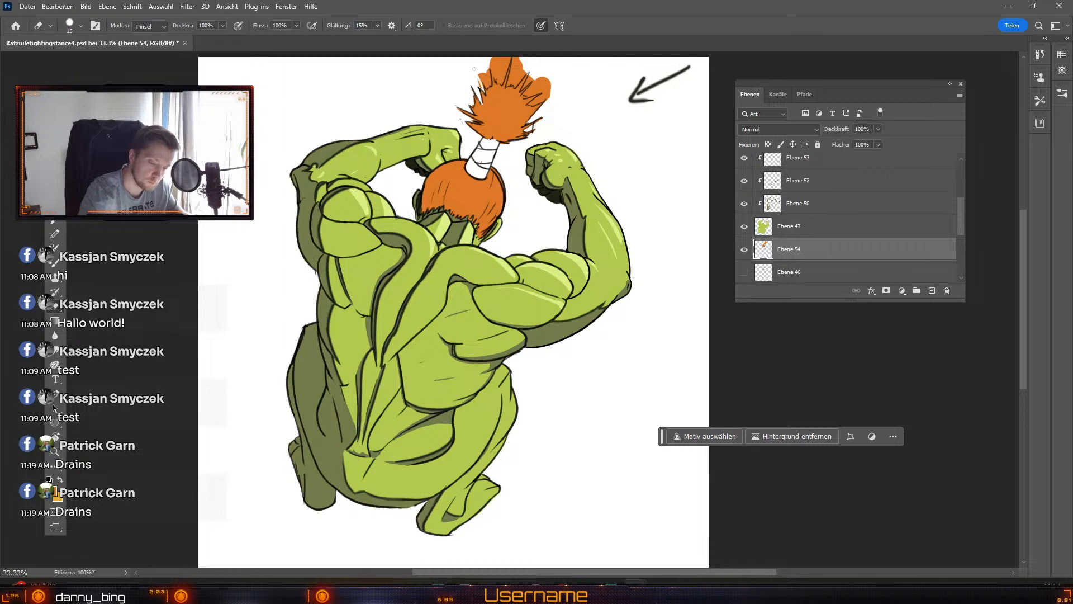
key("numbersign")
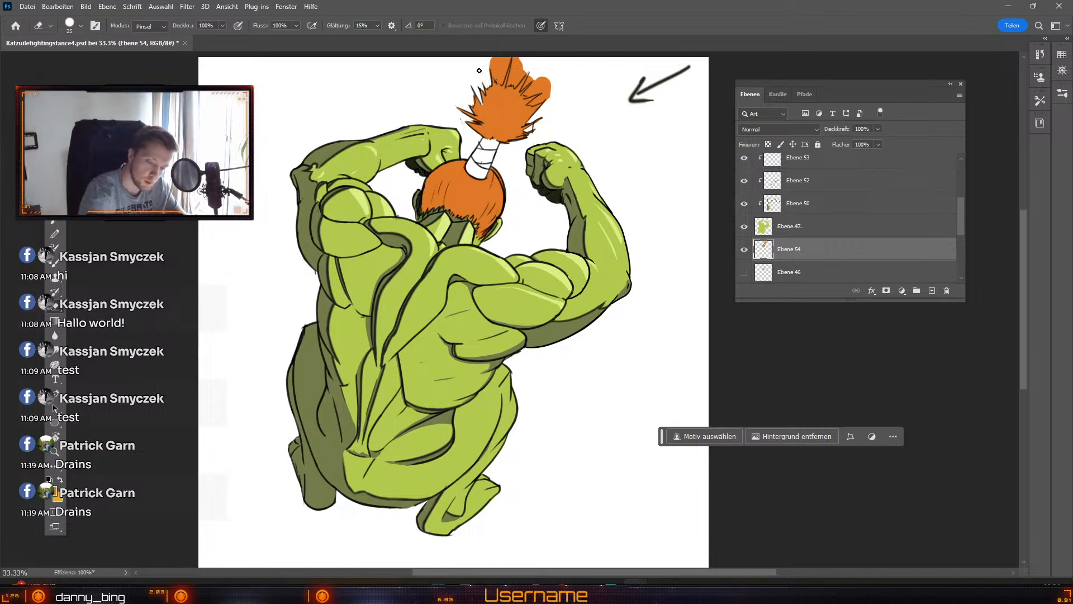
mouse_move(489, 60)
left_mouse_down()
mouse_move(495, 77)
mouse_move(492, 55)
left_mouse_up()
left_click_drag(573, 110, 560, 130)
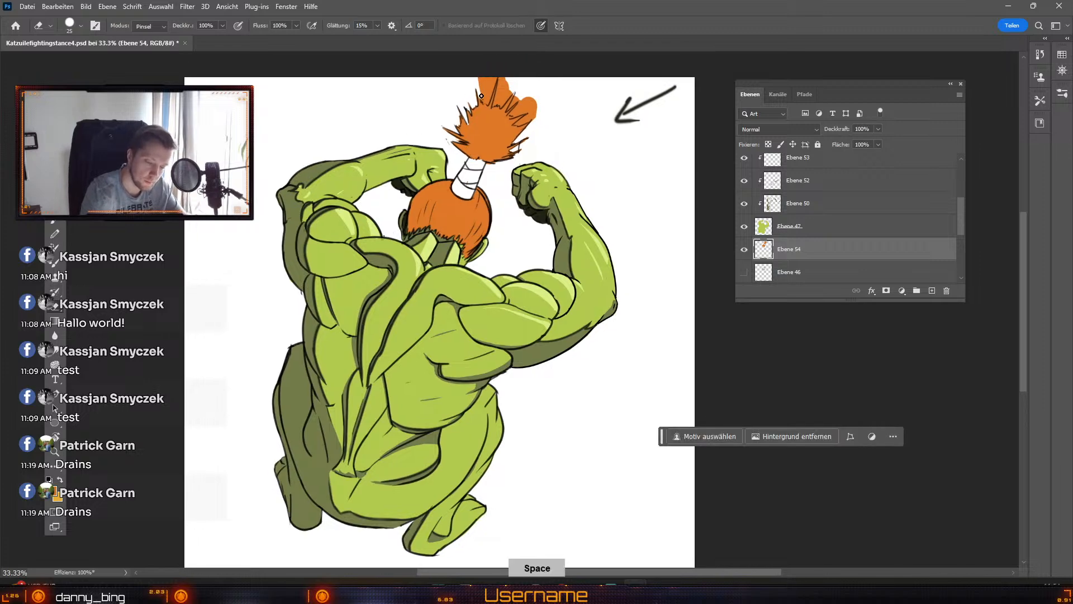
key("bracketright")
mouse_move(481, 77)
left_mouse_down()
mouse_move(486, 102)
mouse_move(494, 64)
mouse_move(487, 100)
mouse_move(487, 86)
mouse_move(498, 101)
mouse_move(508, 70)
left_mouse_up()
key("odiaeresis")
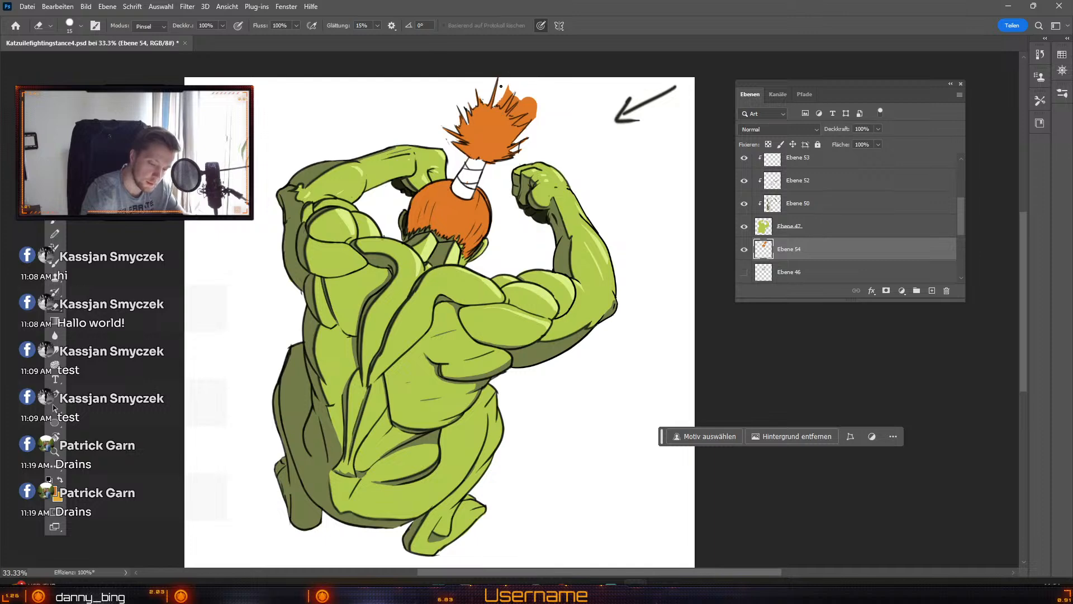
Step: Erase the orange between the topknot's upper-right spikes with the eraser at 15 to 20 px
key("e")
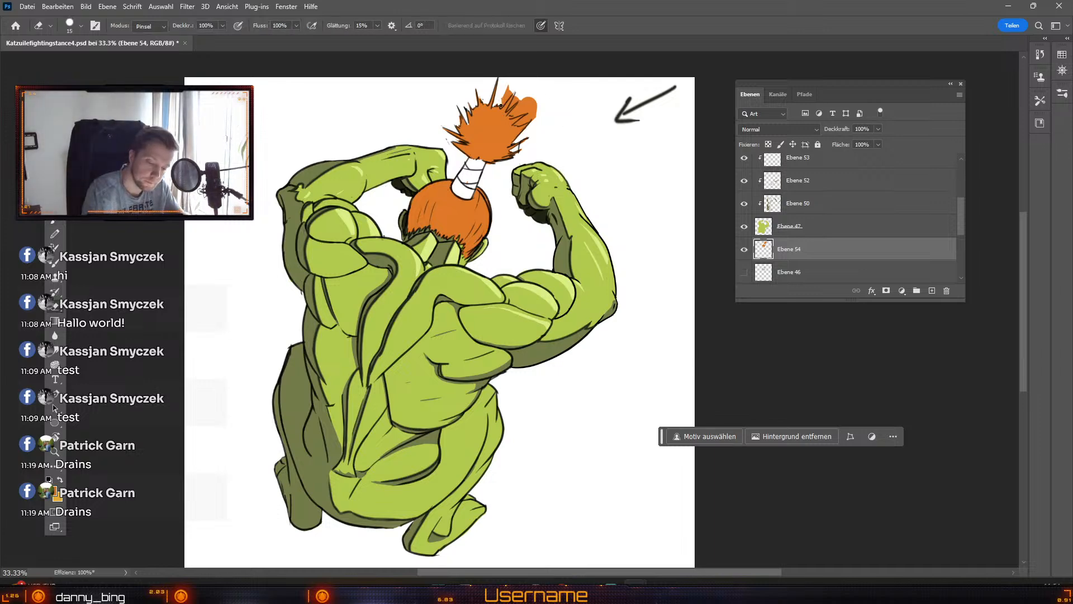
key("numbersign")
left_click_drag(508, 96, 503, 101)
key("numbersign")
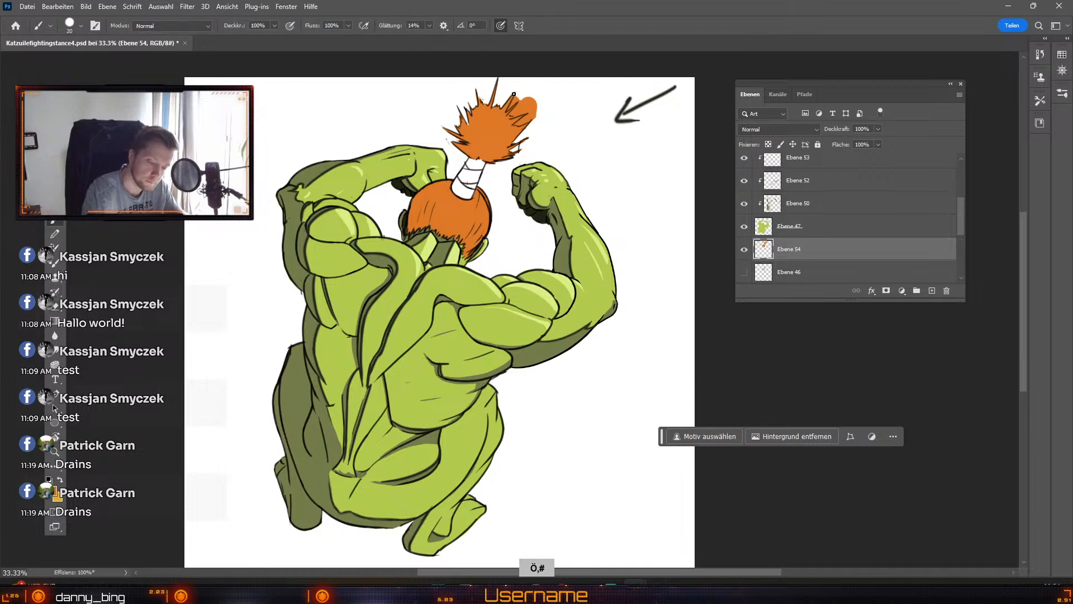
key("e")
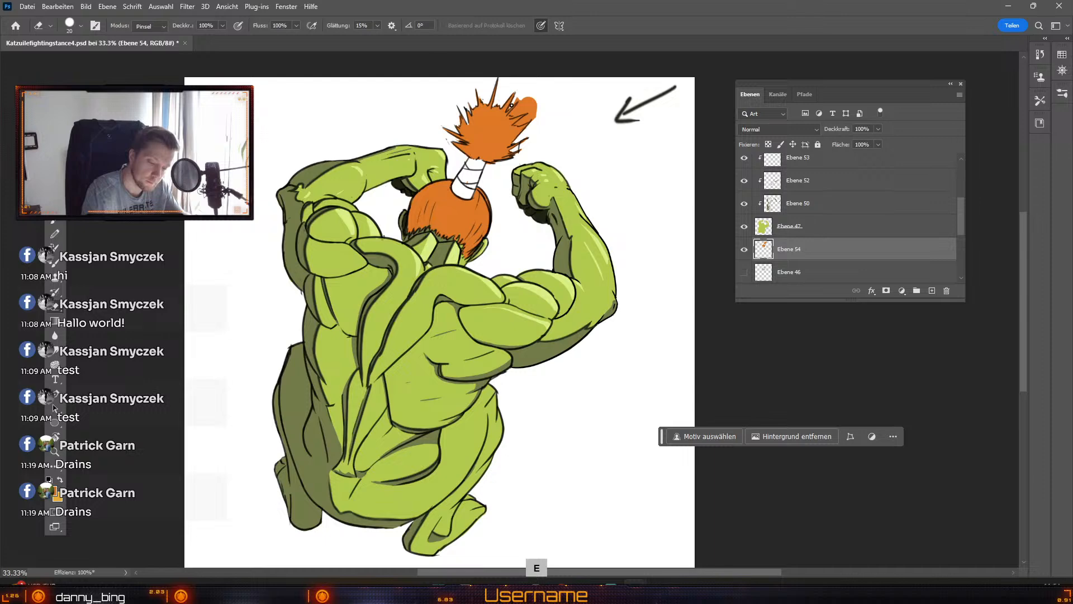
key("odiaeresis")
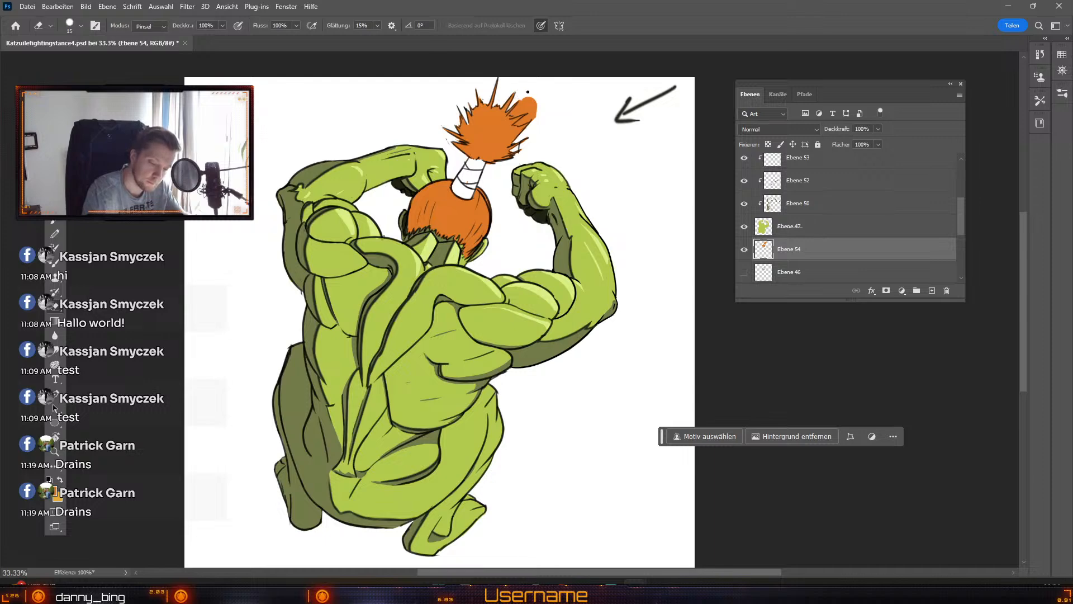
left_click_drag(528, 91, 513, 112)
Step: Erase the leftover orange beyond the topknot's right spikes at 30 px, reducing the eraser size to clean the spike edges
key("numbersign")
key("numbersign")
key("numbersign")
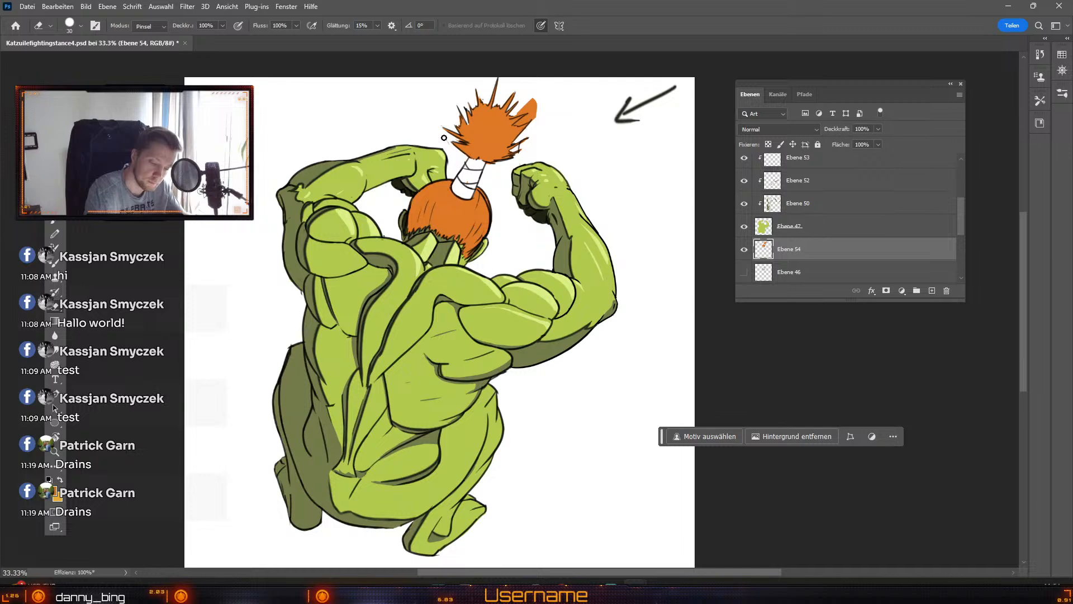
left_click_drag(517, 115, 566, 96)
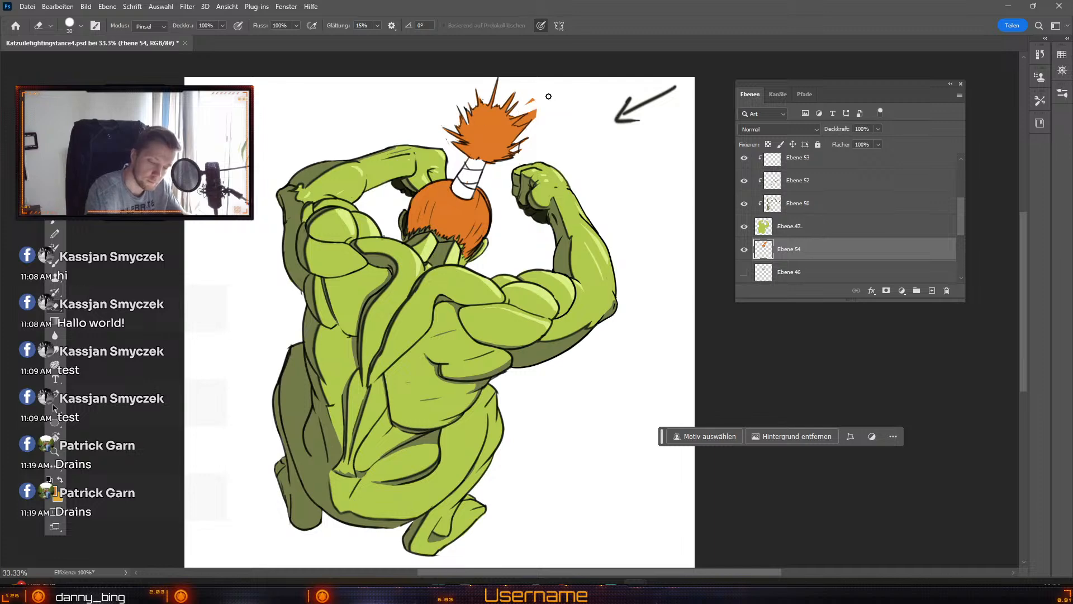
key("odiaeresis")
key("odiaeresis")
left_click_drag(518, 124, 537, 114)
key("odiaeresis")
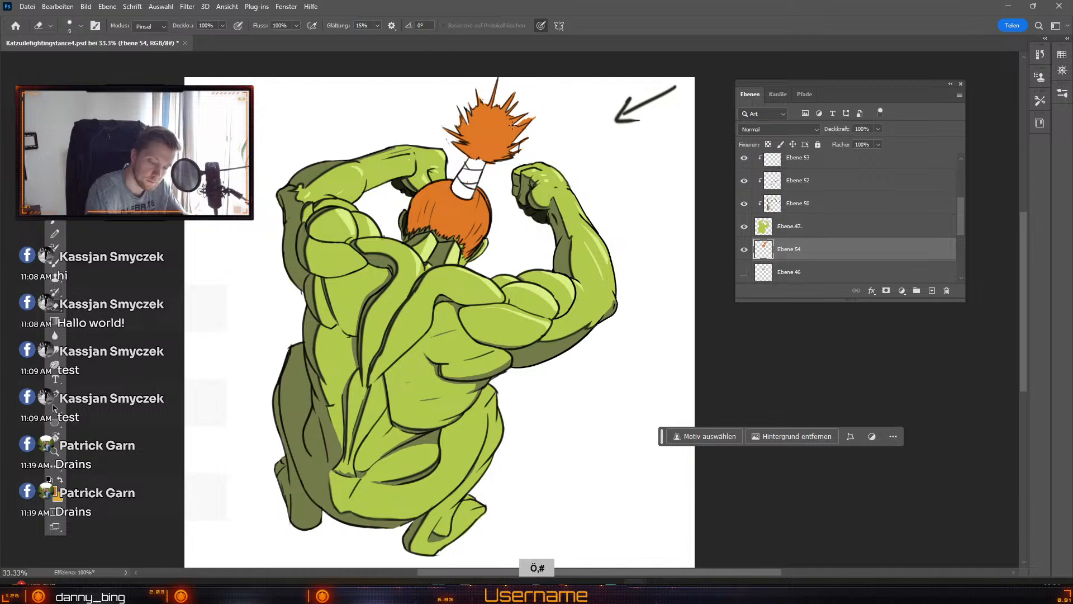
left_click_drag(519, 122, 534, 115)
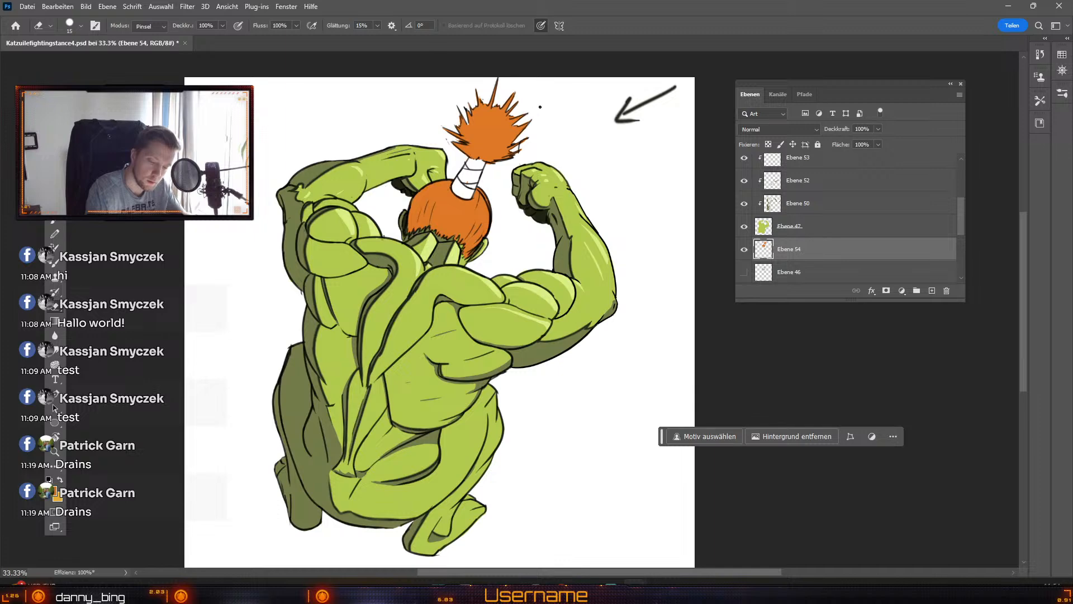
key("numbersign")
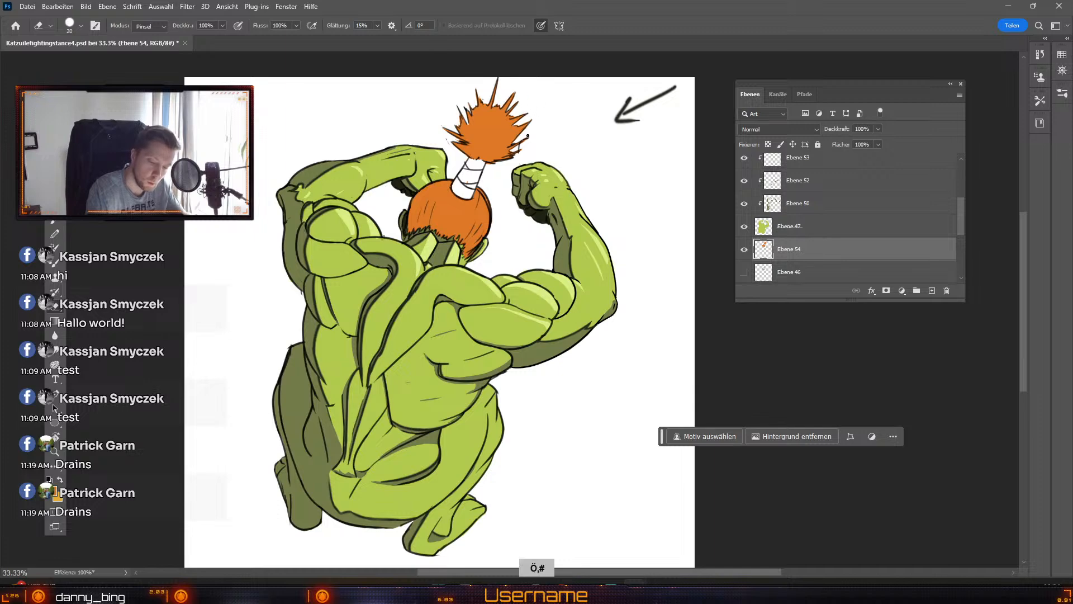
key("odiaeresis")
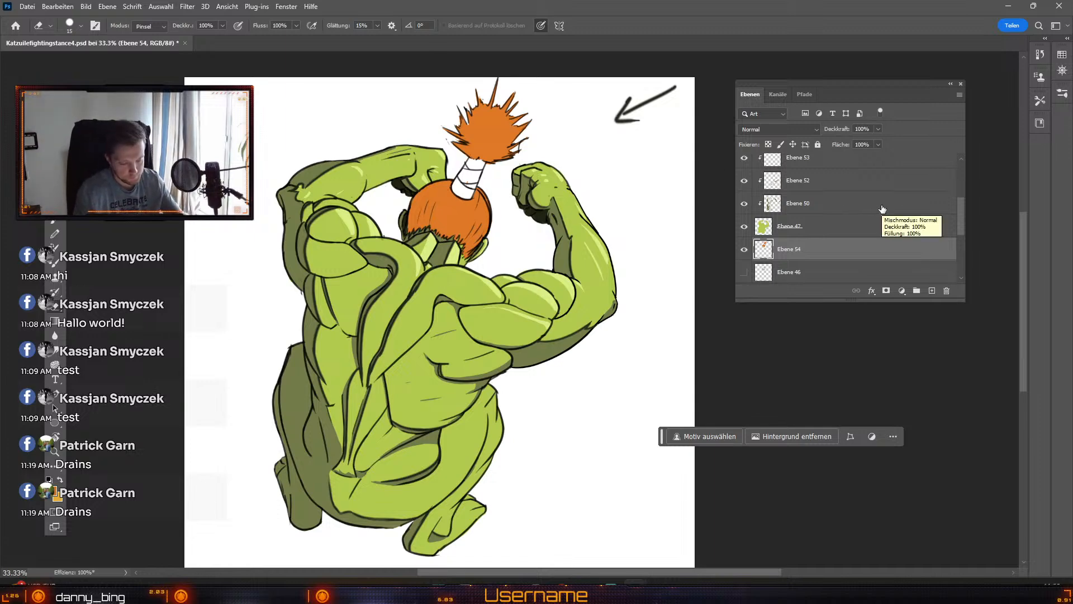
key("ctrl+minus")
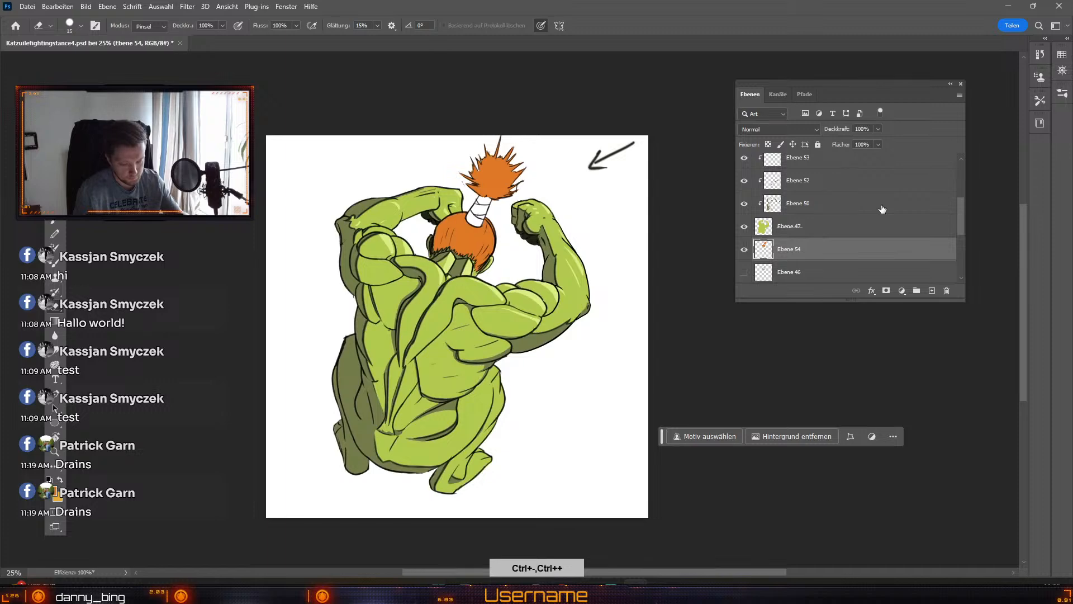
key("ctrl+plus")
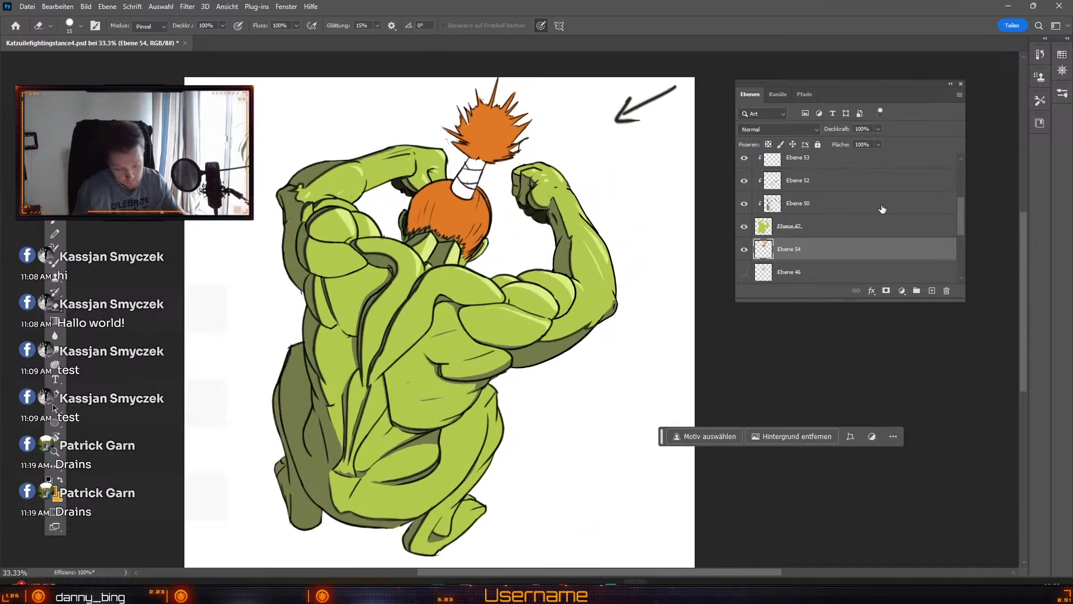
Step: Soften the back's line art on layer Ebene 49 with a soft eraser at 67% opacity and up to 45 px
key("v")
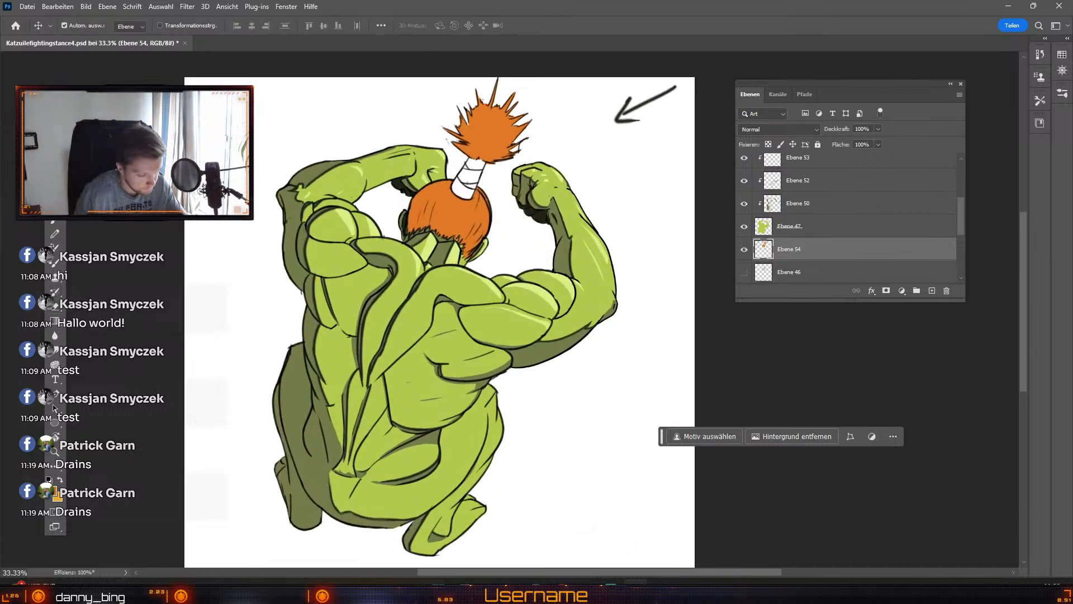
left_click(423, 286)
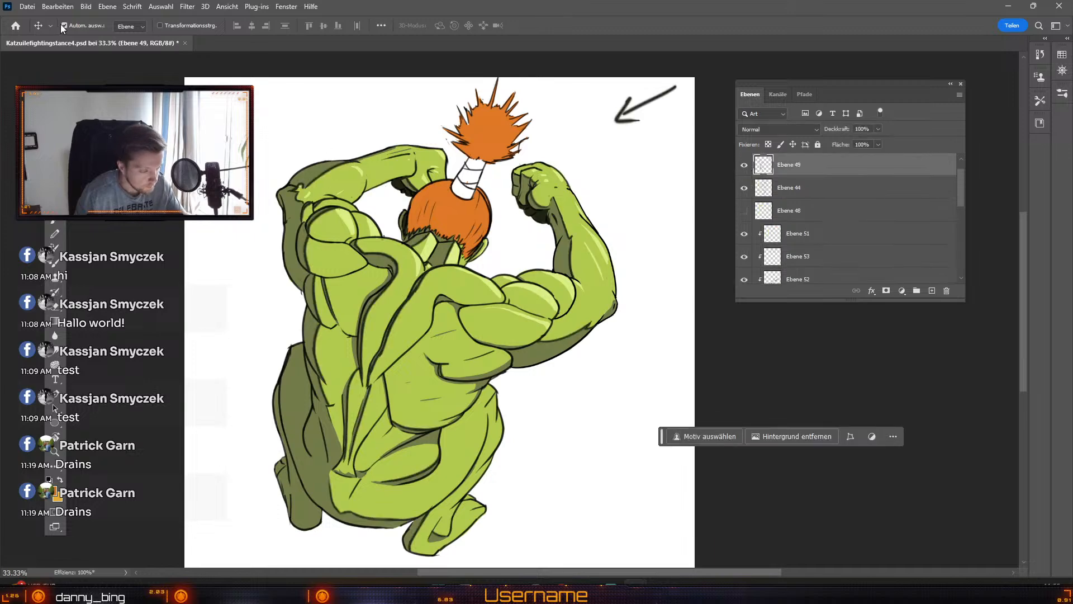
key("e")
left_click(81, 25)
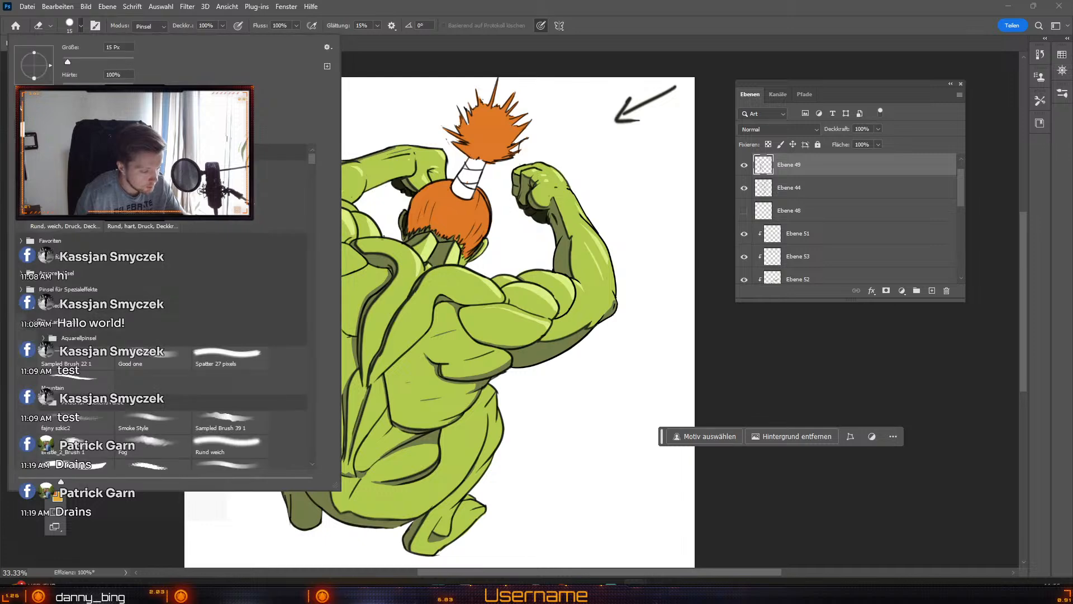
left_click_drag(222, 25, 206, 38)
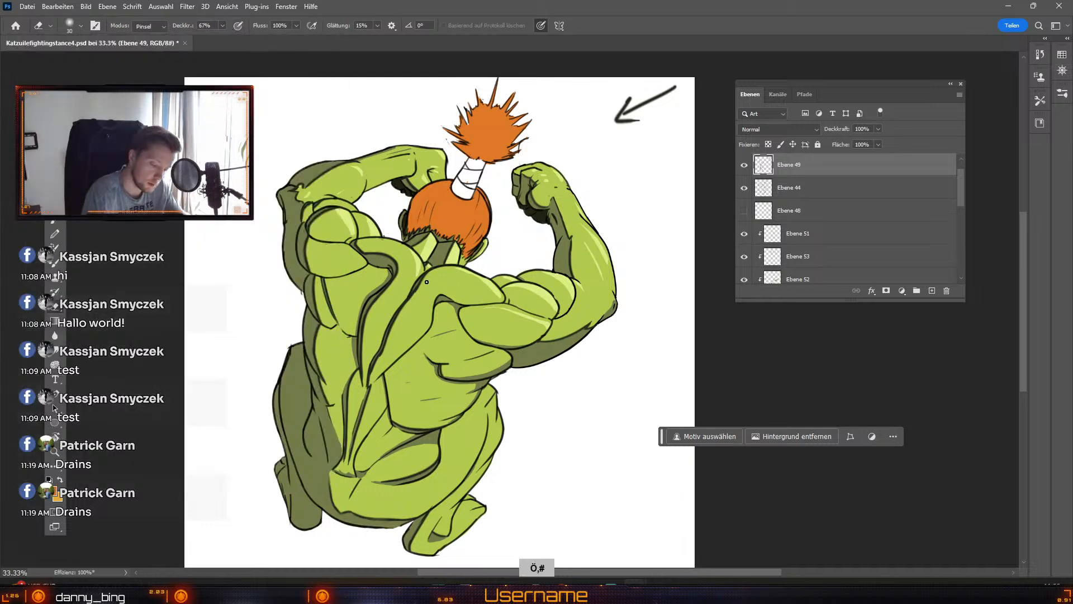
key("bracketright")
key("bracketright")
key("bracketright")
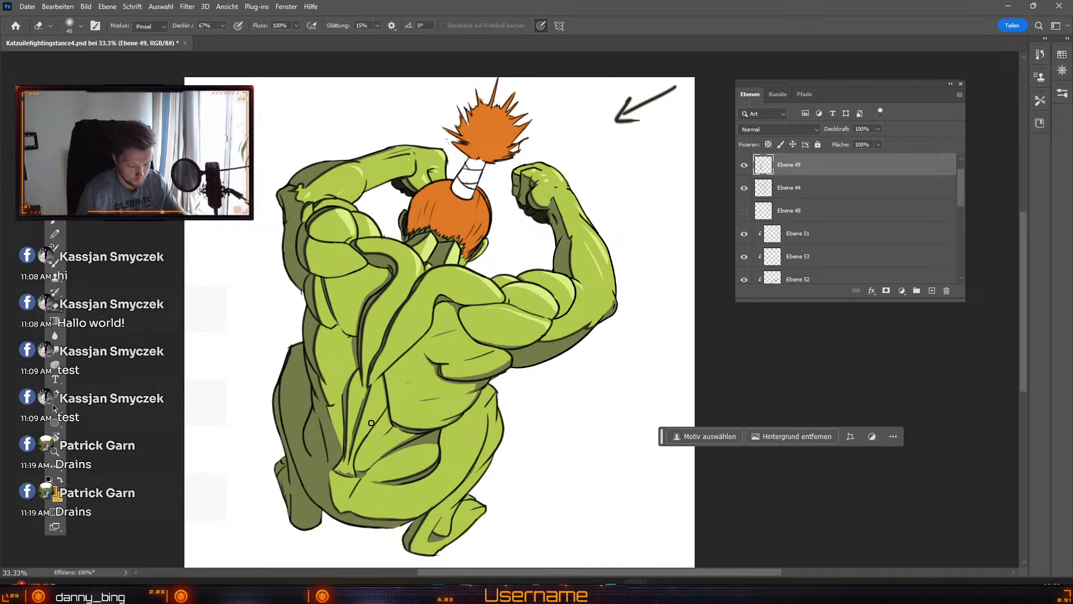
key("ctrl+minus")
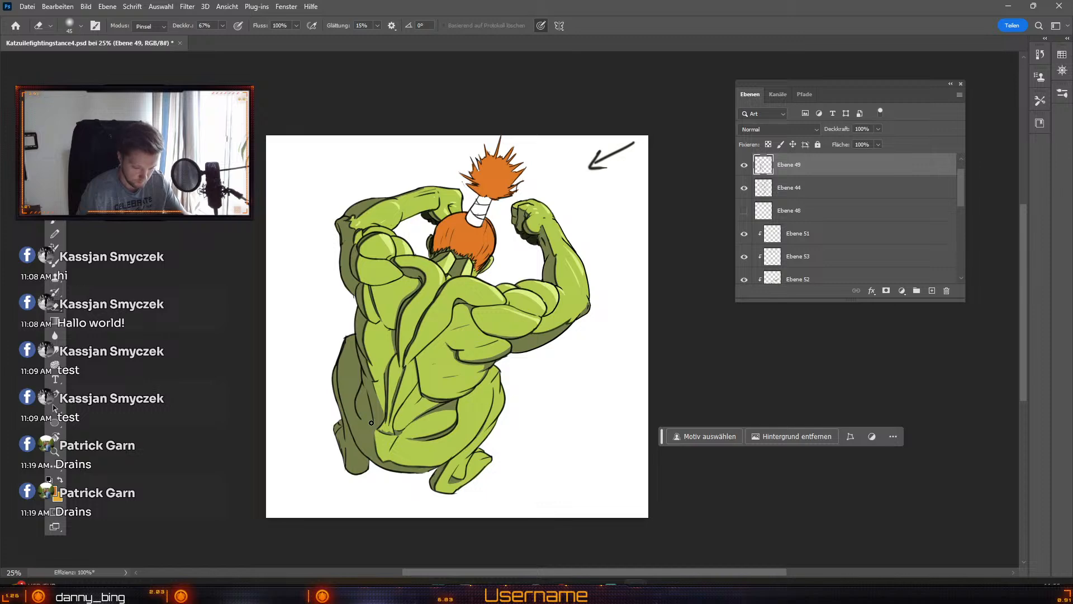
key("ctrl+plus")
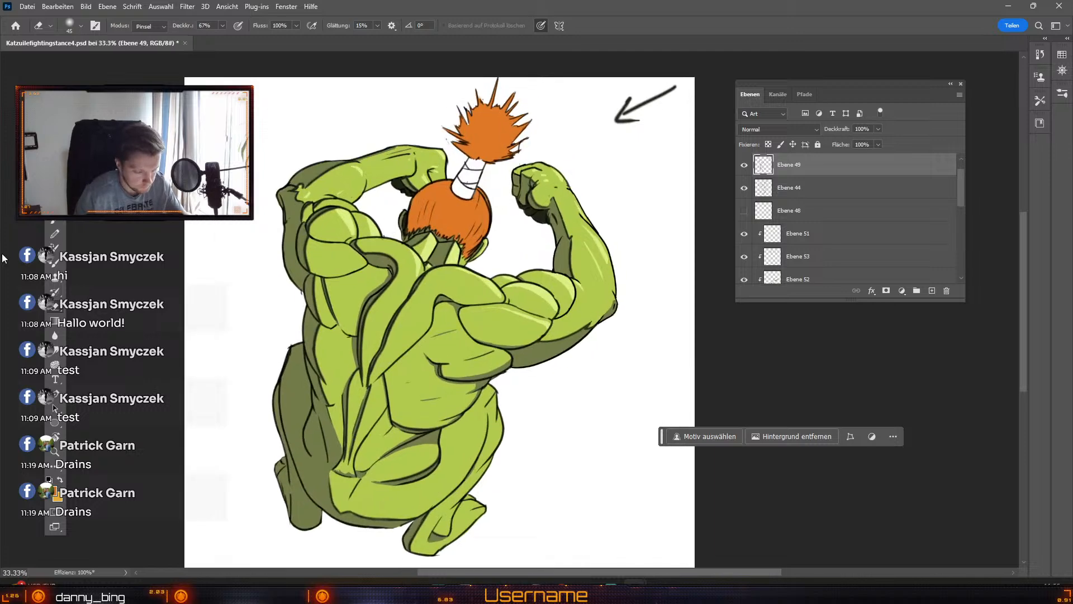
key("v")
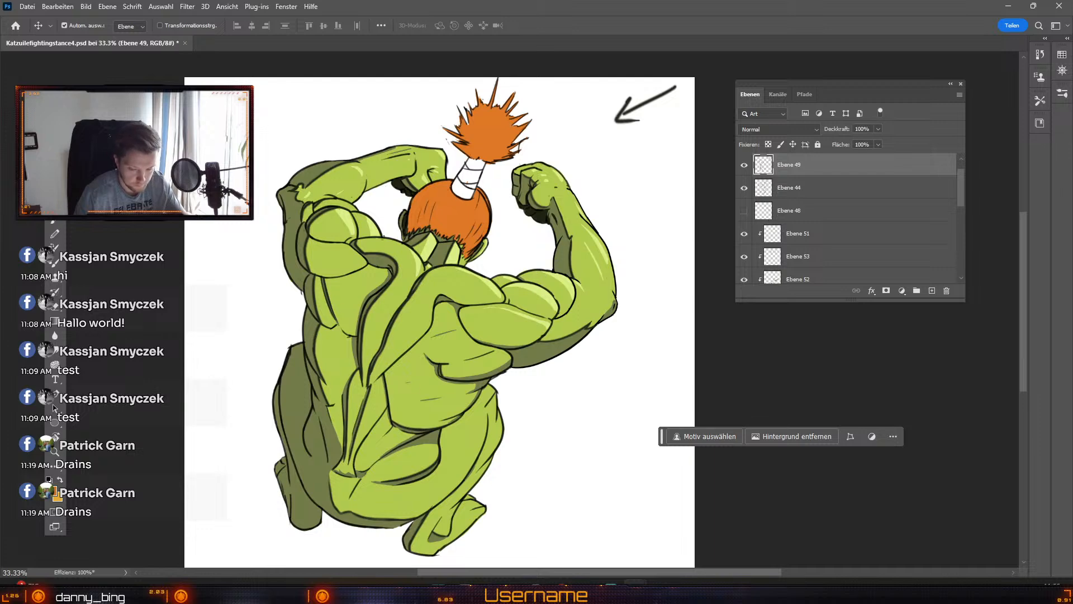
left_click(744, 165)
left_click(744, 165)
Step: Add a new layer above the orange hair layer Ebene 54 and clip it to that layer
left_click(448, 203)
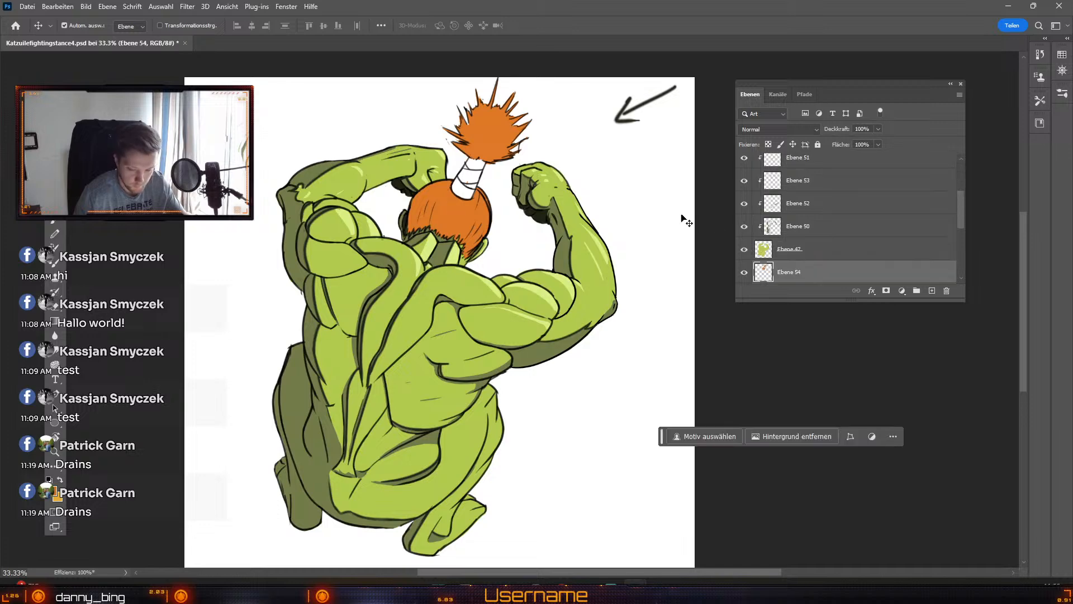
left_click(932, 290)
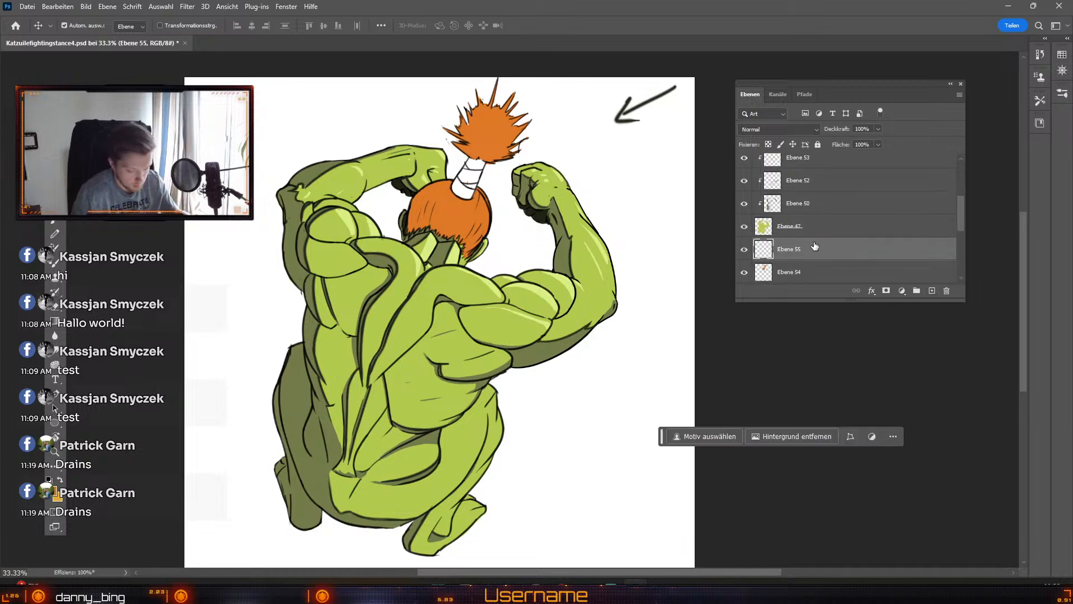
left_click(764, 260, "alt")
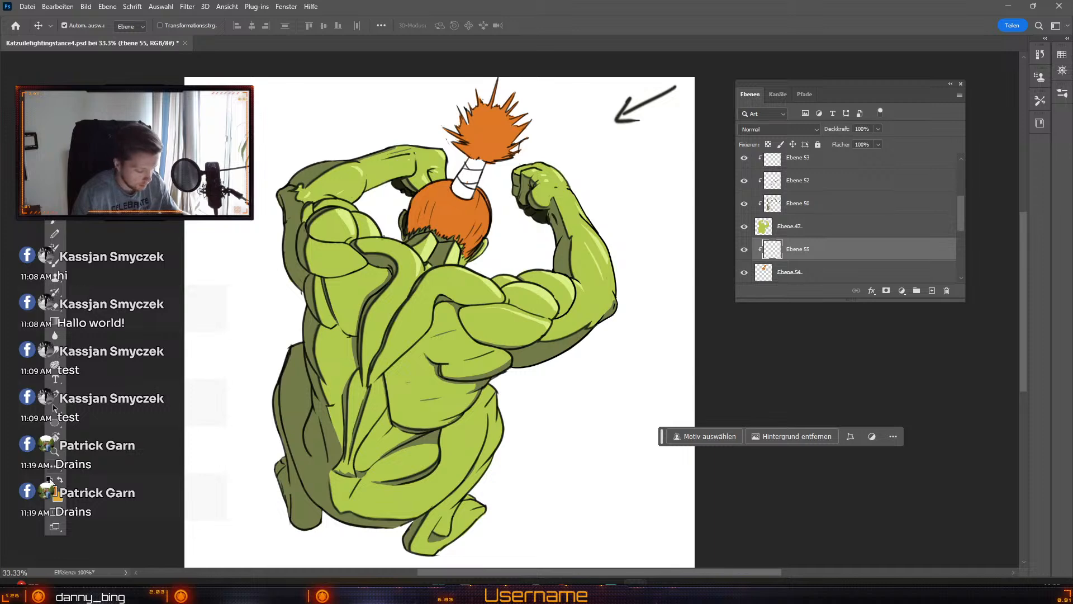
Step: Paint a yellow-orange highlight along the head hair's right edge with a 70 px brush, undoing the first stroke
key("b")
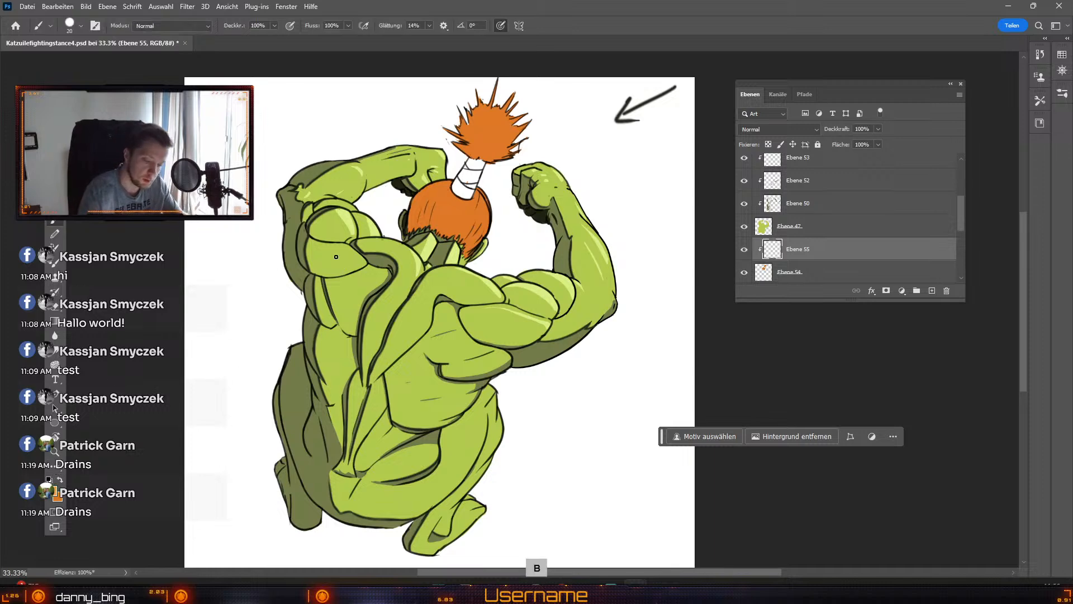
key("numbersign")
key("numbersign")
key("numbersign")
key("numbersign")
key("numbersign")
key("numbersign")
key("numbersign")
key("numbersign")
left_click_drag(475, 192, 482, 233)
key("ctrl+z")
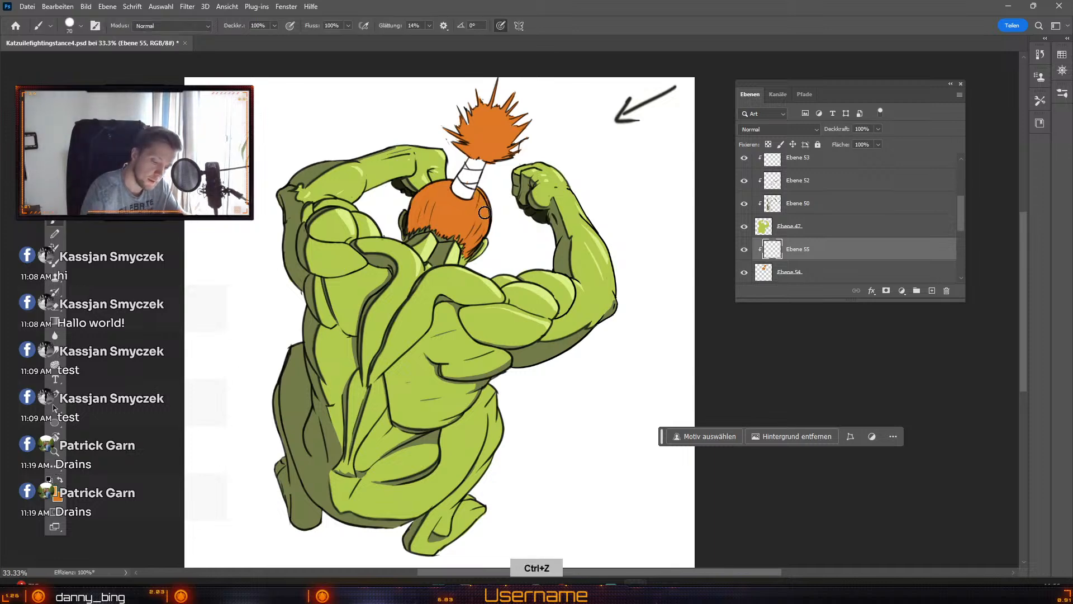
mouse_move(479, 197)
left_mouse_down()
mouse_move(471, 245)
mouse_move(492, 219)
mouse_move(481, 197)
left_mouse_up()
Step: Paint thin highlight strands into the hair on the head with a 20 px brush, undoing misplaced strokes
key("odiaeresis")
key("odiaeresis")
key("odiaeresis")
key("odiaeresis")
key("odiaeresis")
key("odiaeresis")
key("odiaeresis")
key("numbersign")
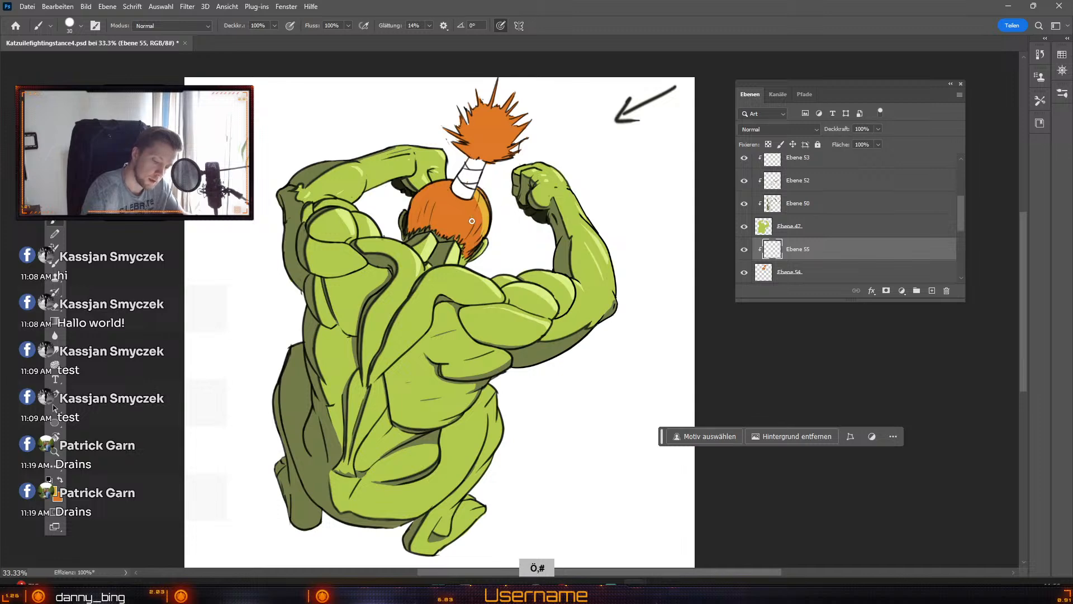
key("odiaeresis")
key("ctrl+z")
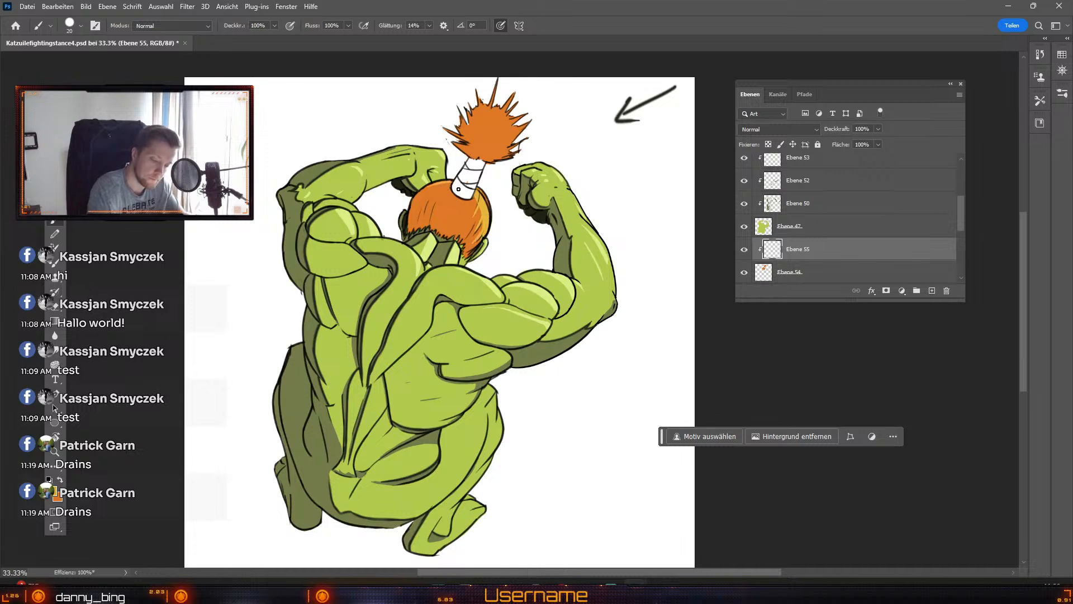
key("ctrl+z")
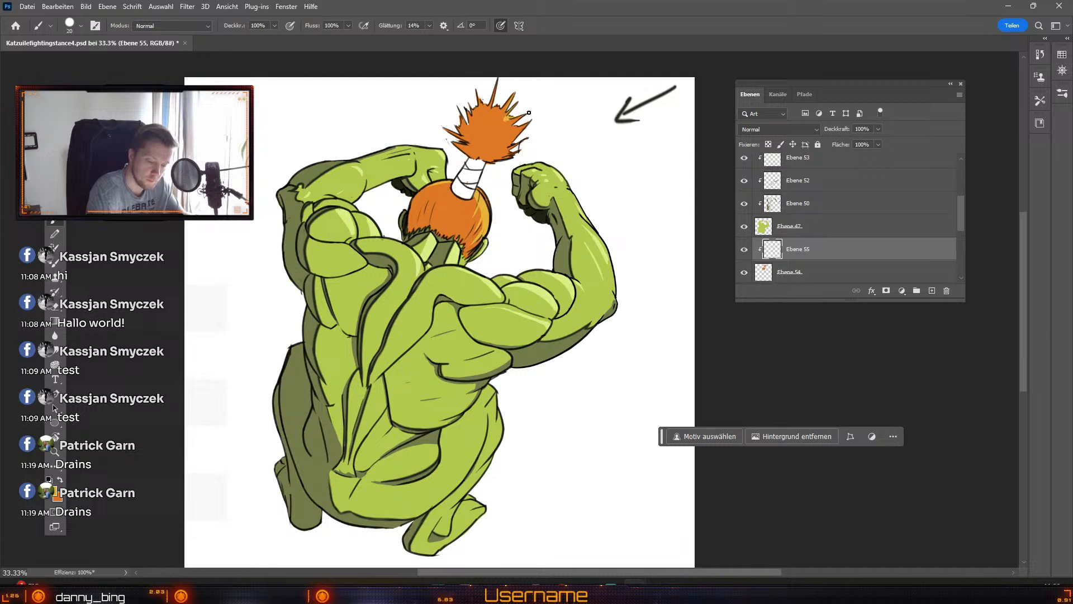
Step: Paint yellow highlights along the topknot's upper and right spikes with the brush at 10 to 20 px, undoing stray strokes
key("ctrl+z")
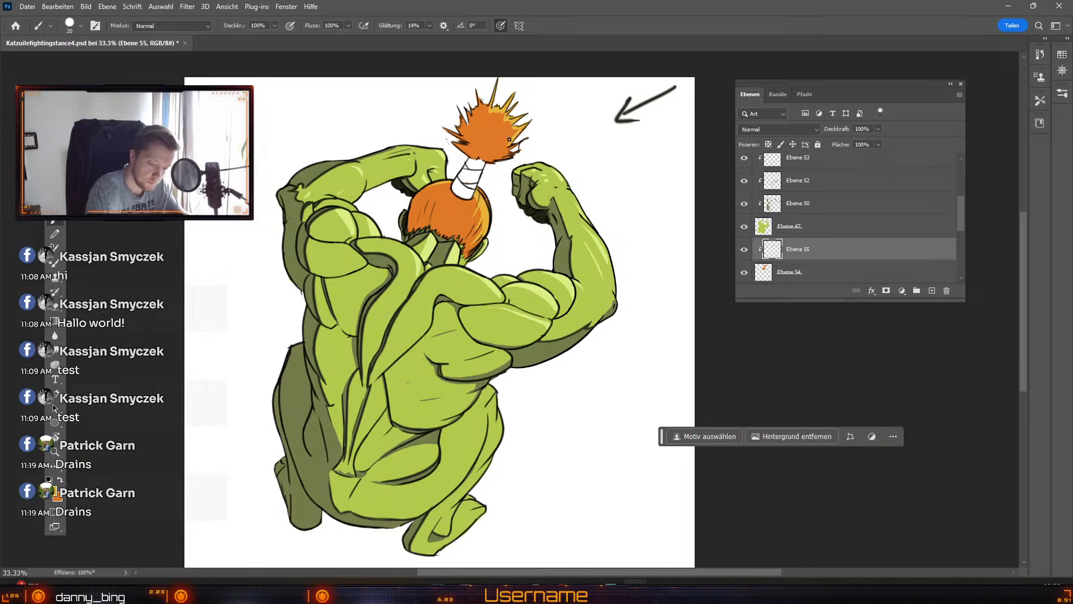
key("odiaeresis")
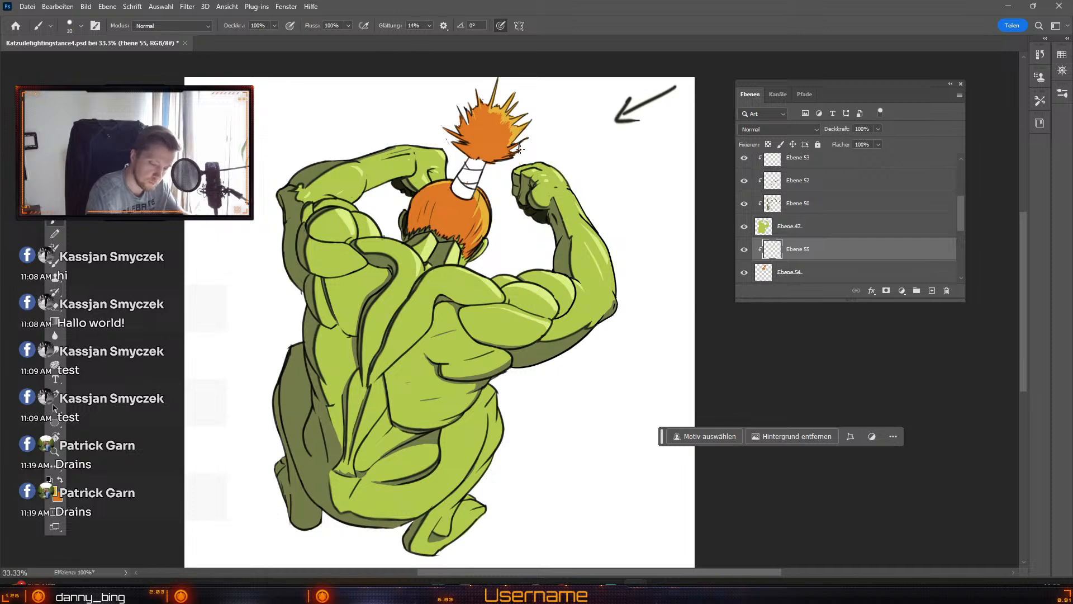
key("numbersign")
key("ctrl+z")
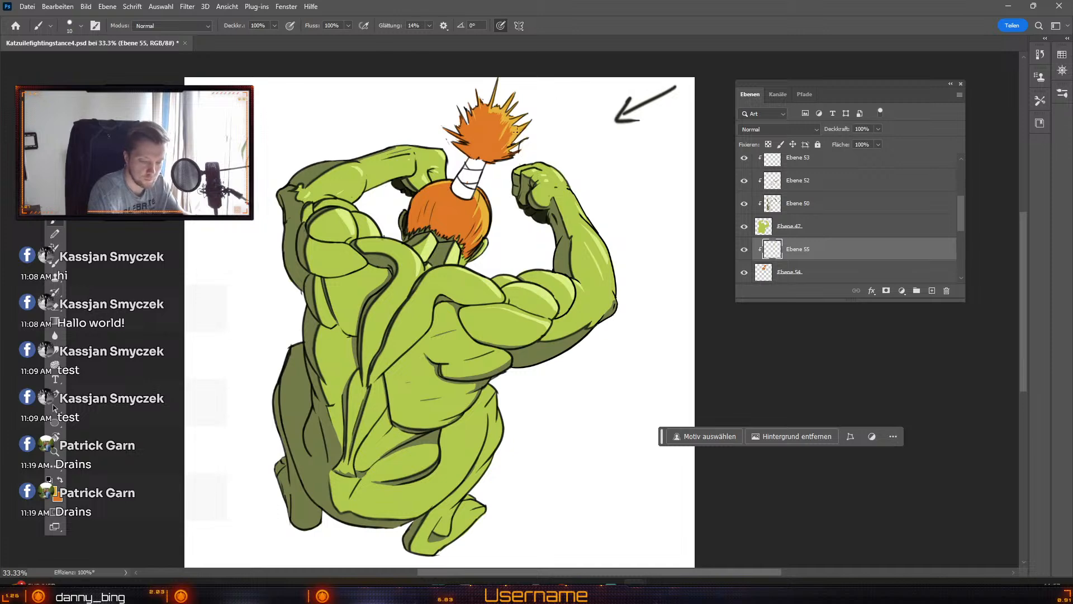
Step: Paint fine yellow strands into the topknot's upper and middle part with the 10 px brush, undoing misplaced strokes
key("ctrl+z")
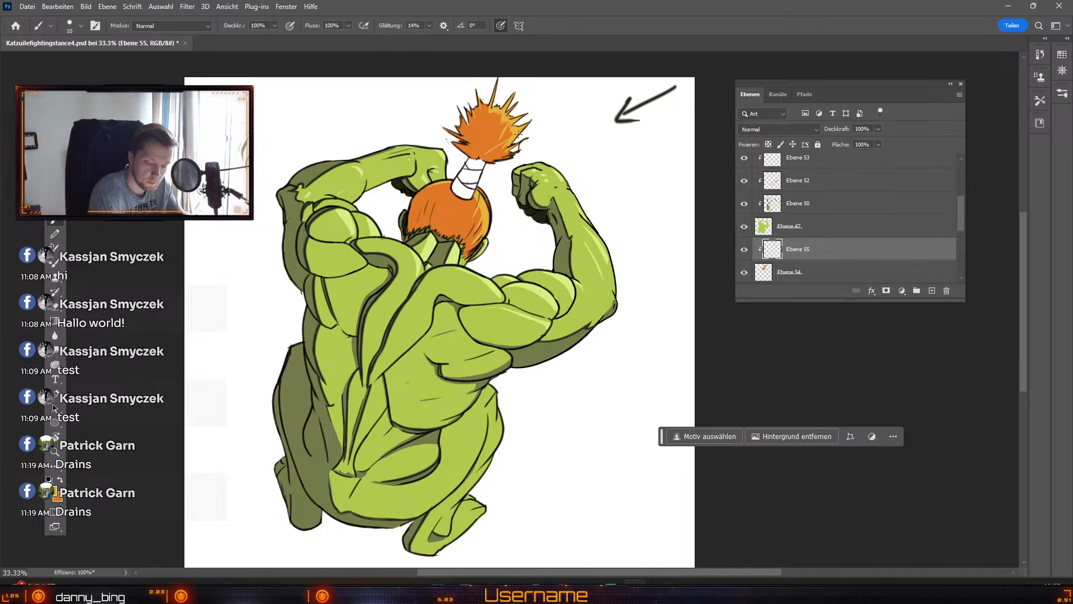
key("ctrl+z")
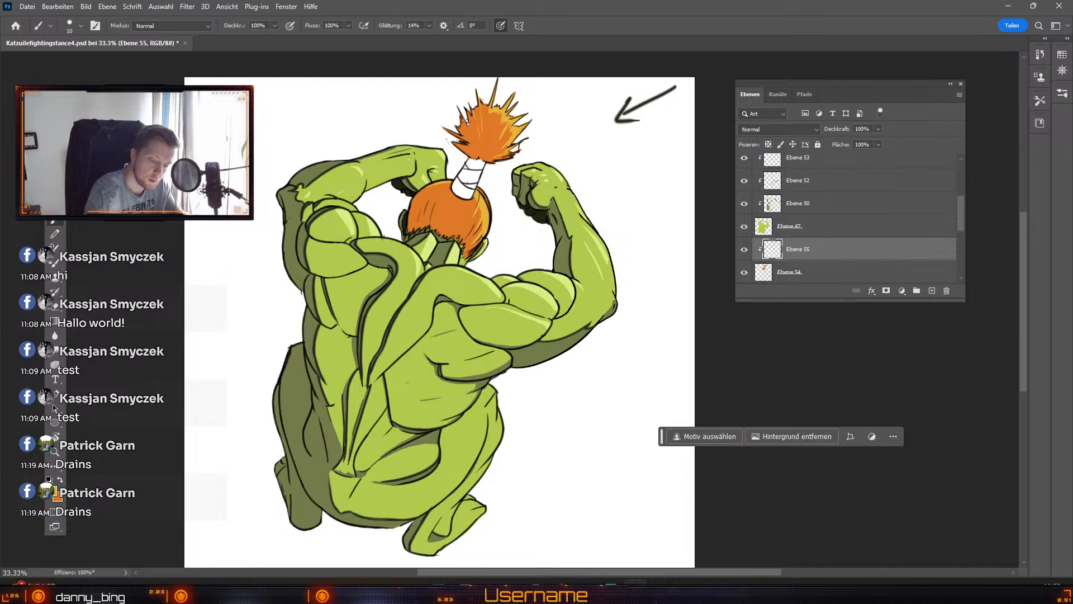
key("ctrl+z")
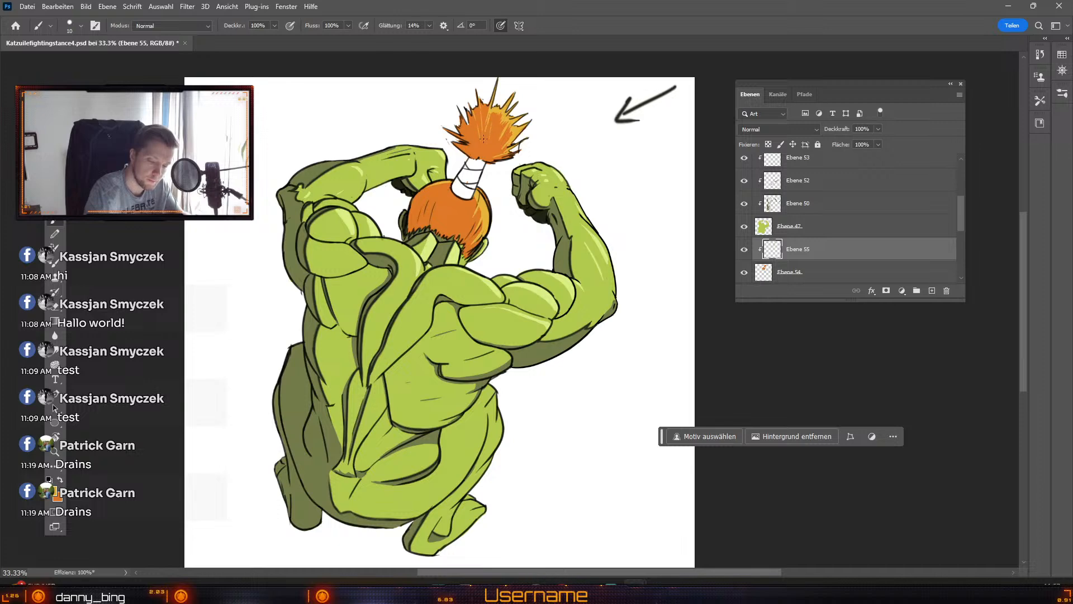
key("ctrl+z")
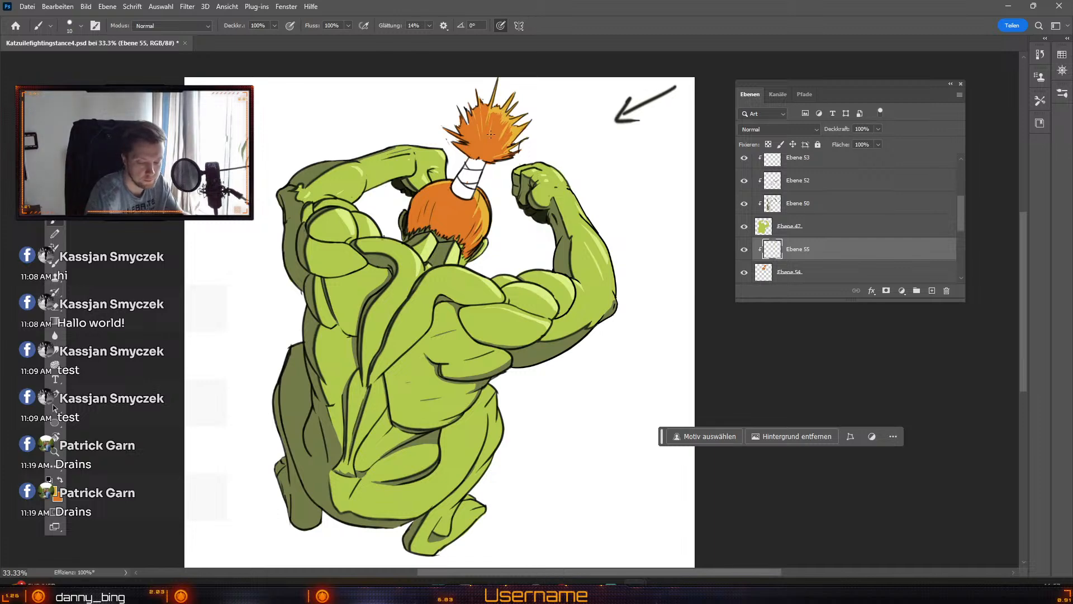
key("ctrl+z")
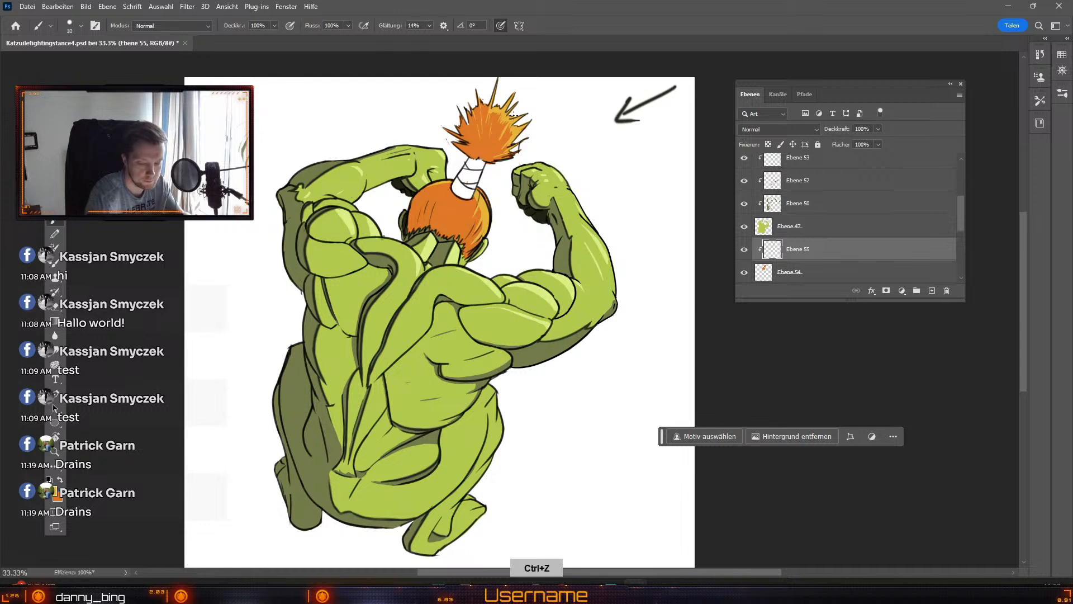
Step: Trim the topknot highlights with the eraser at 100% opacity and brush in more fine yellow strands near its base, undoing a stray stroke
key("e")
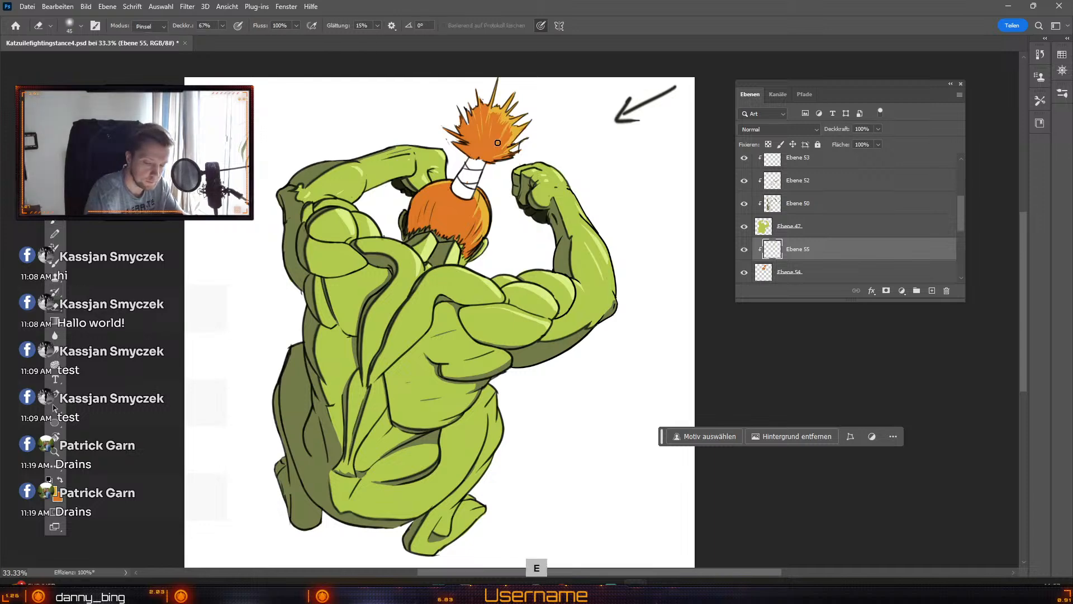
left_click(222, 25)
left_click_drag(226, 36, 240, 37)
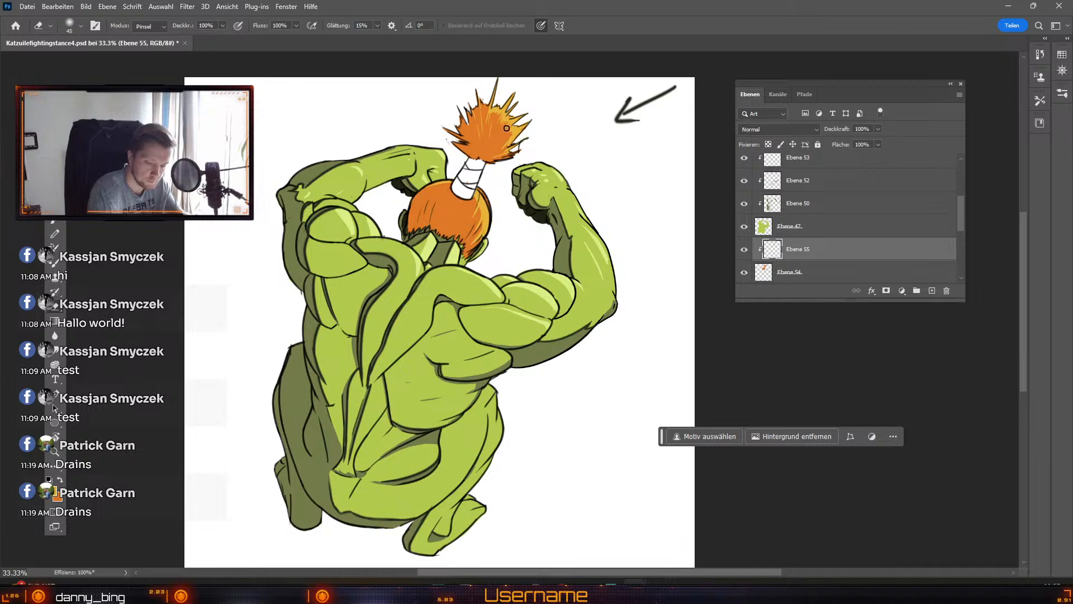
key("b")
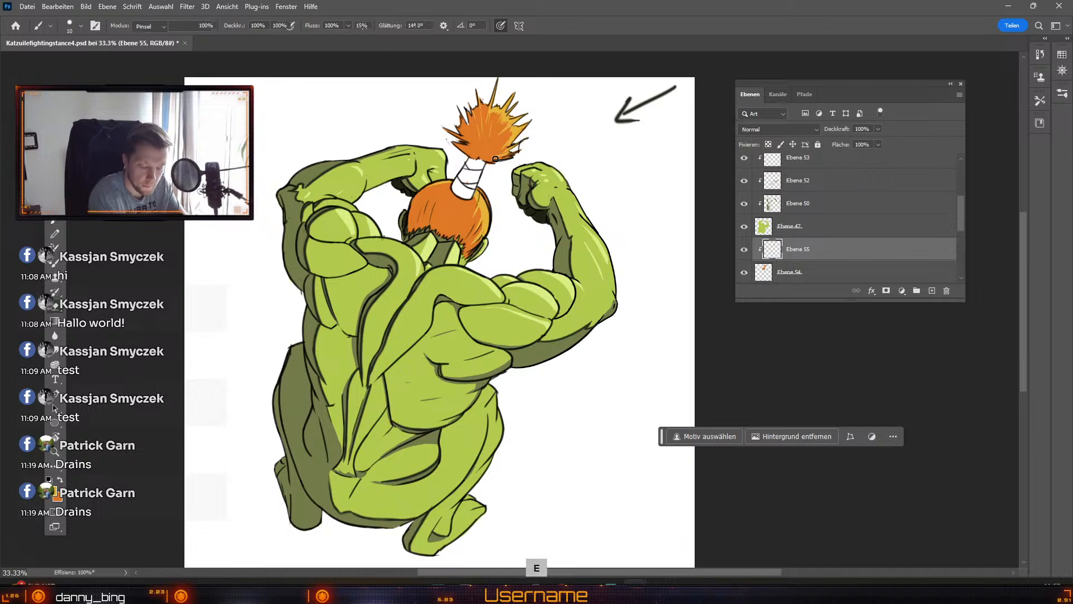
key("e")
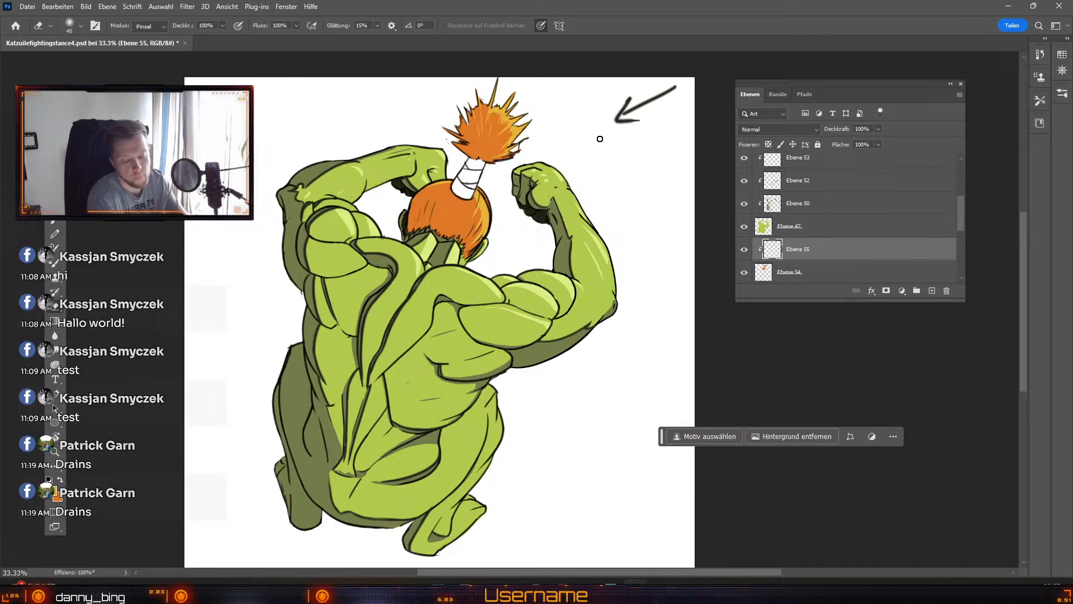
key("b")
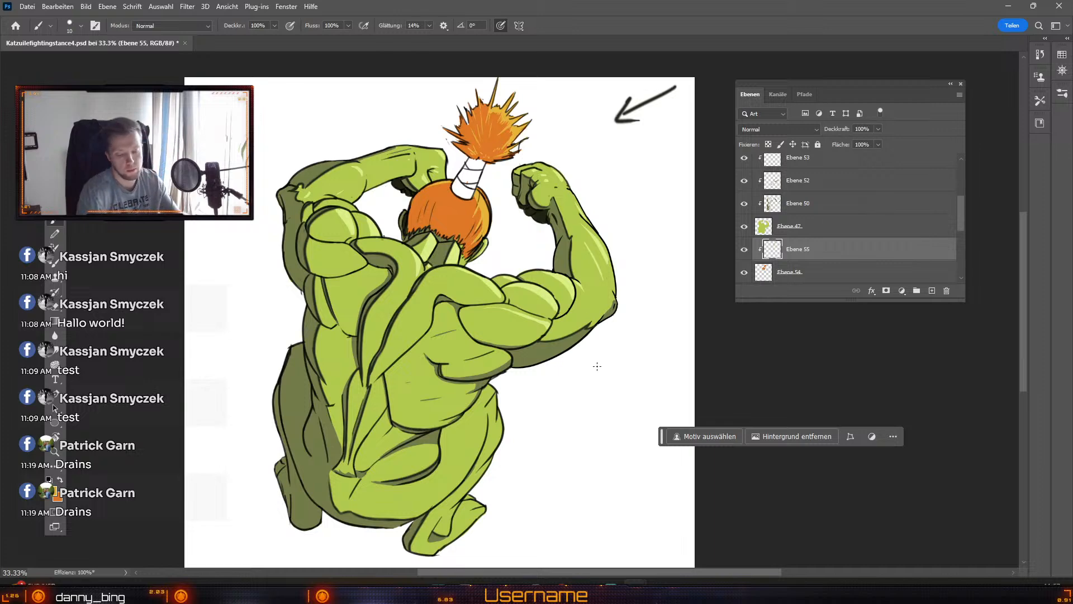
key("ctrl+z")
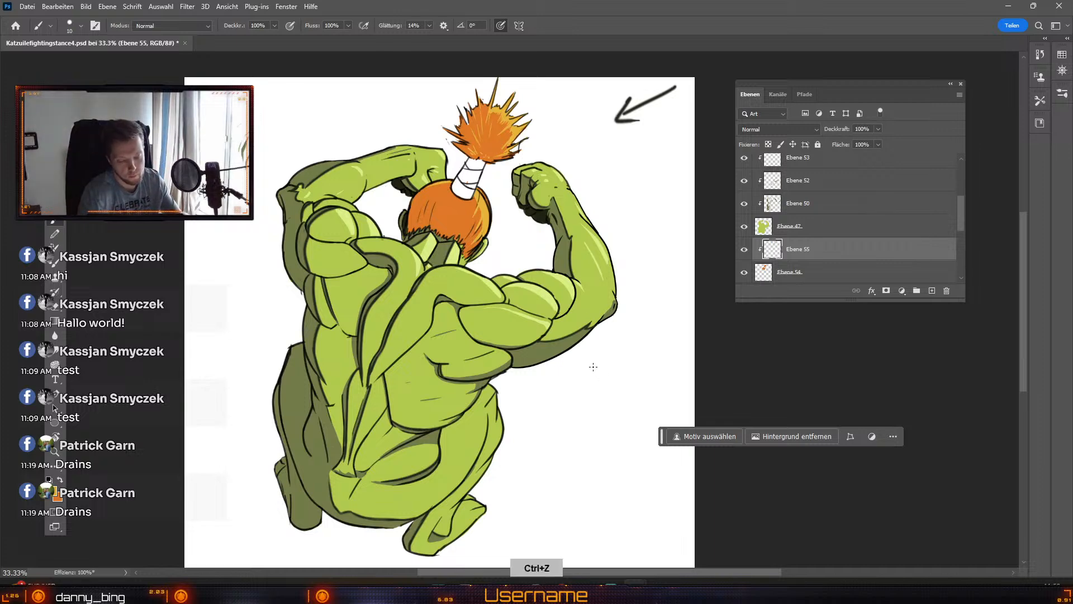